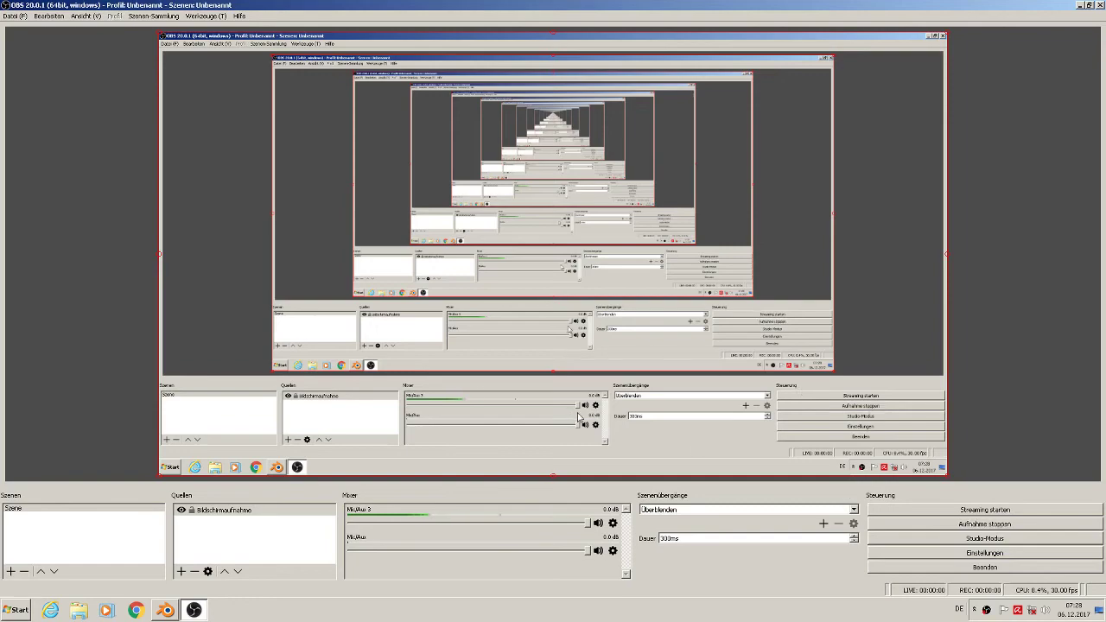
Switch to Blender and place a duplicate of the wheel's spokes below the wheel, beside the seat post reference image.
left_click(192, 610)
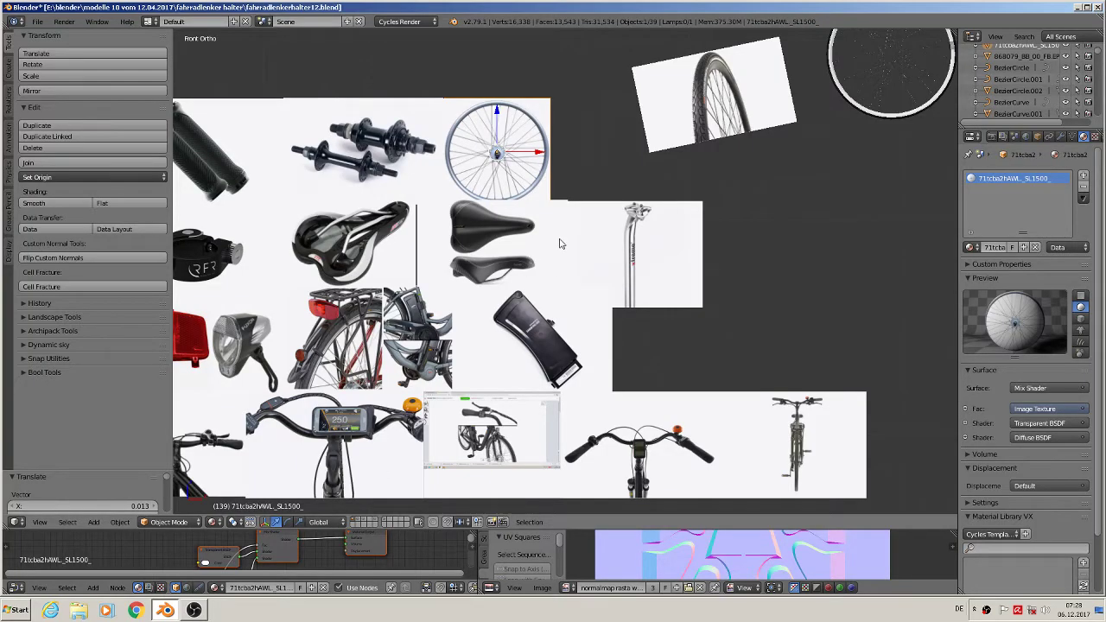
scroll(646, 201, "up", 1)
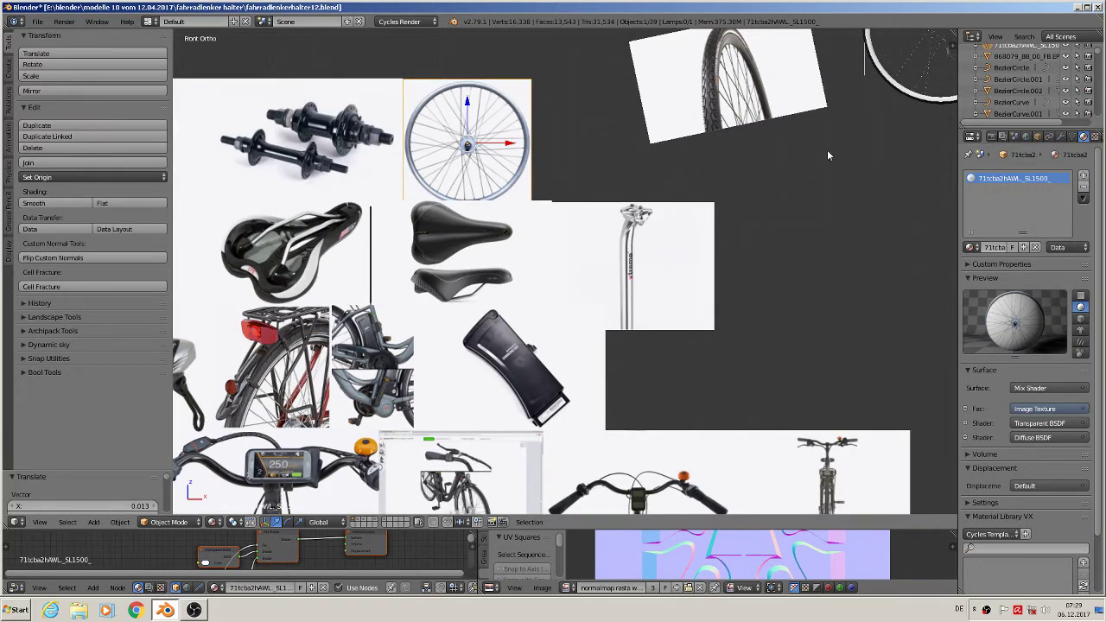
middle_click_drag(853, 128, 419, 377, "shift")
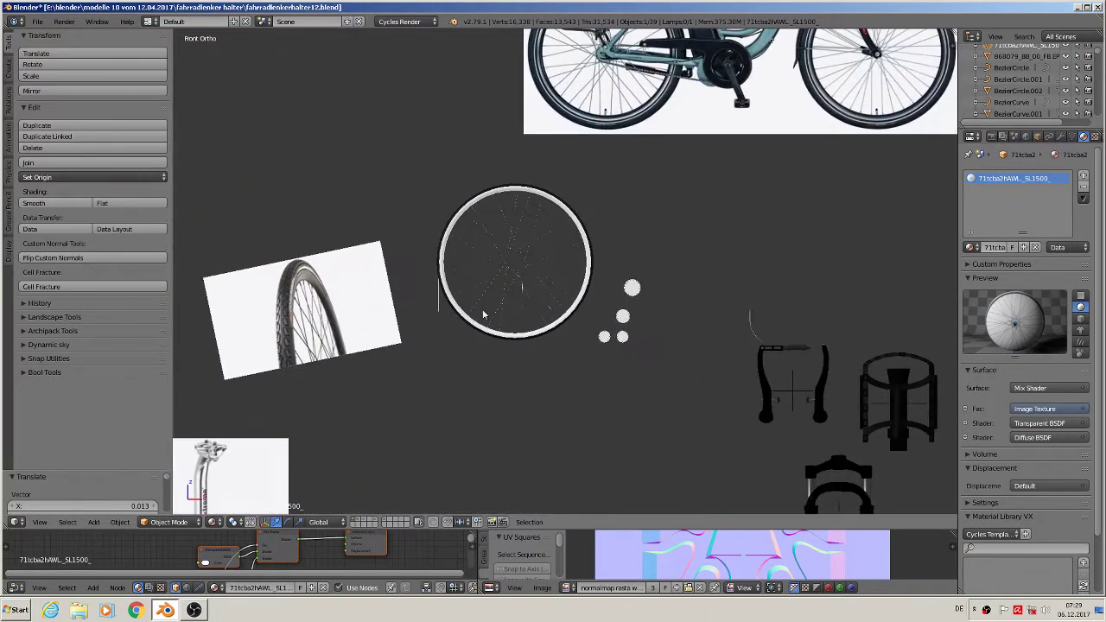
scroll(494, 298, "up", 5)
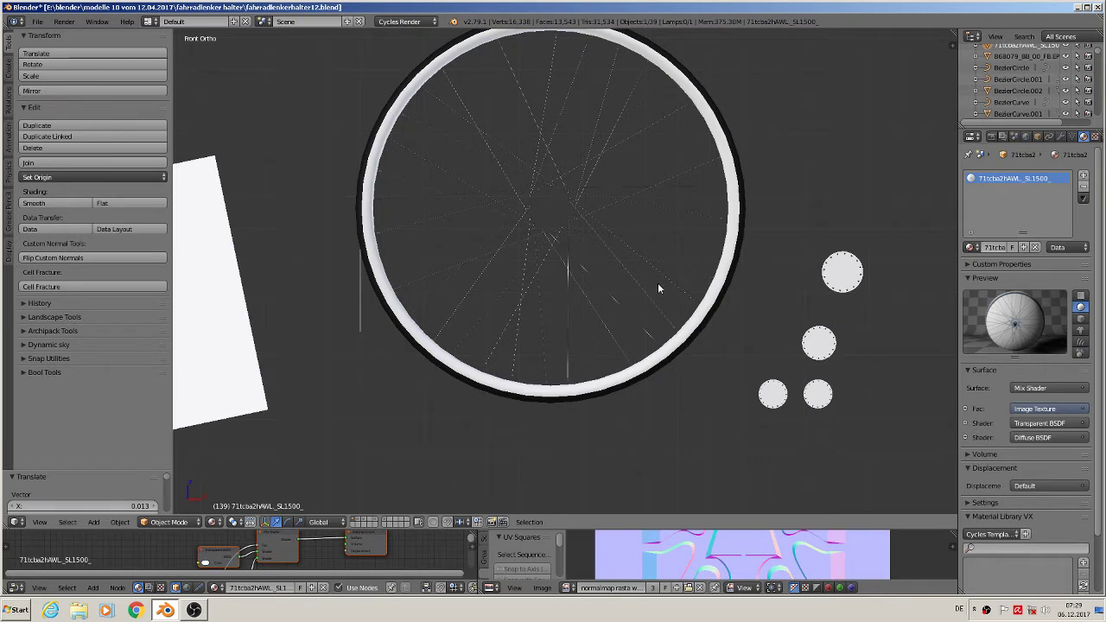
scroll(659, 288, "up", 2)
right_click(507, 221)
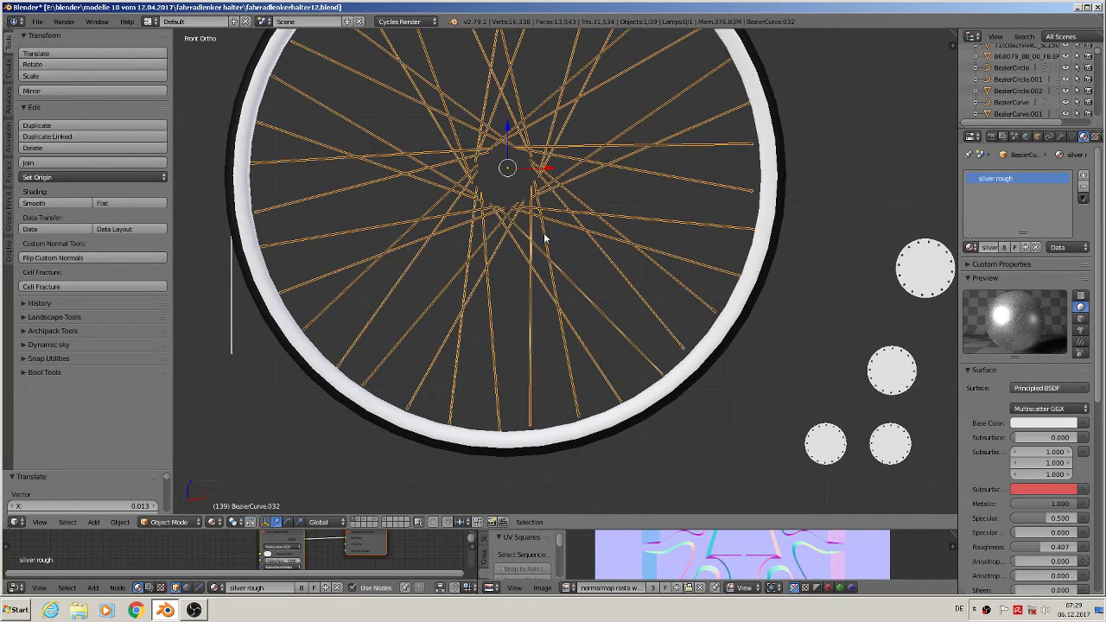
scroll(543, 239, "down", 3)
scroll(545, 243, "down", 4)
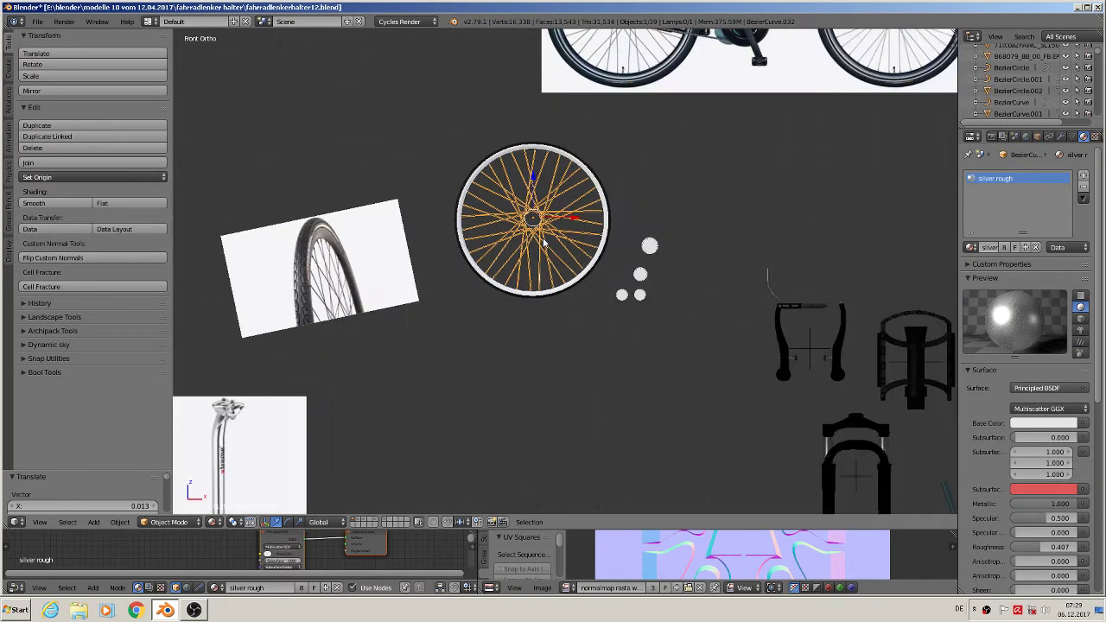
key("shift+d")
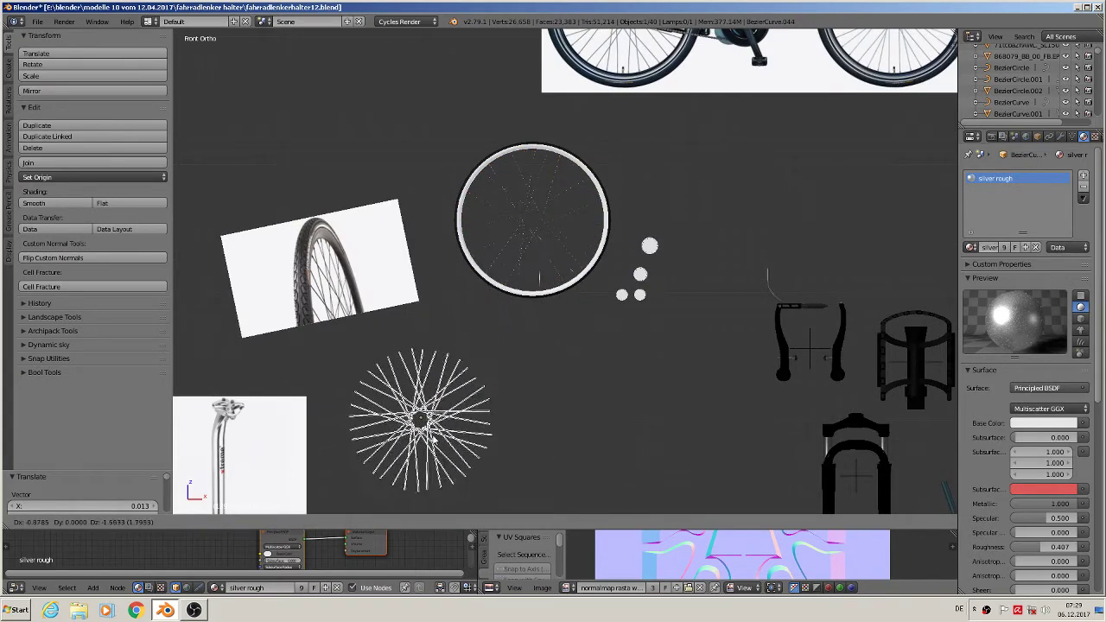
left_click(434, 423)
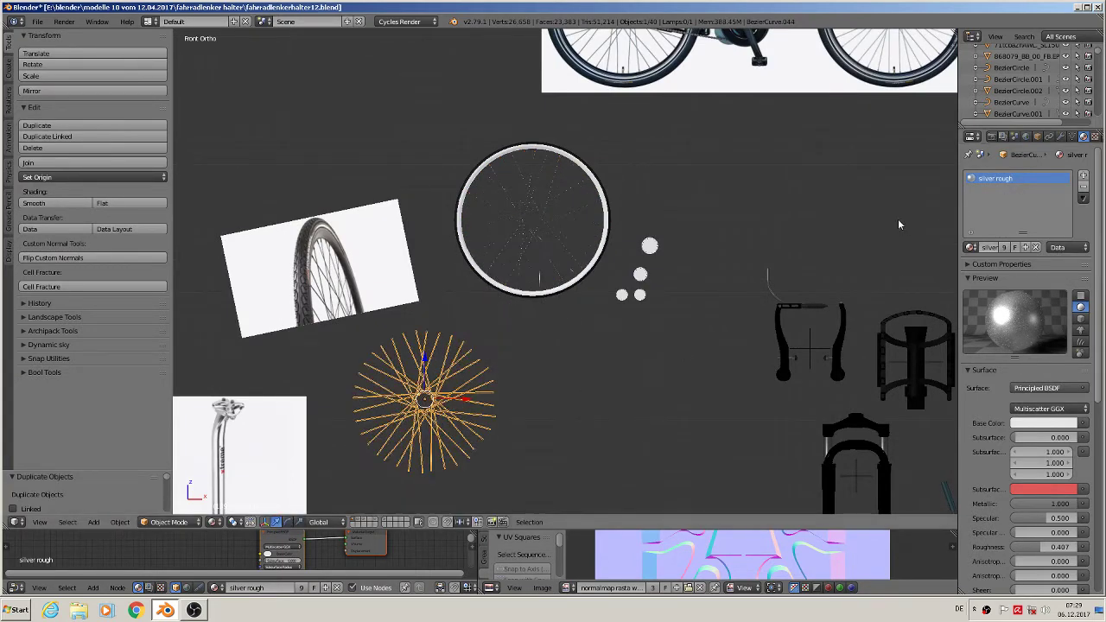
Turn on the Screencast Keys display and hide the viewport properties again.
key("n")
left_click(893, 260)
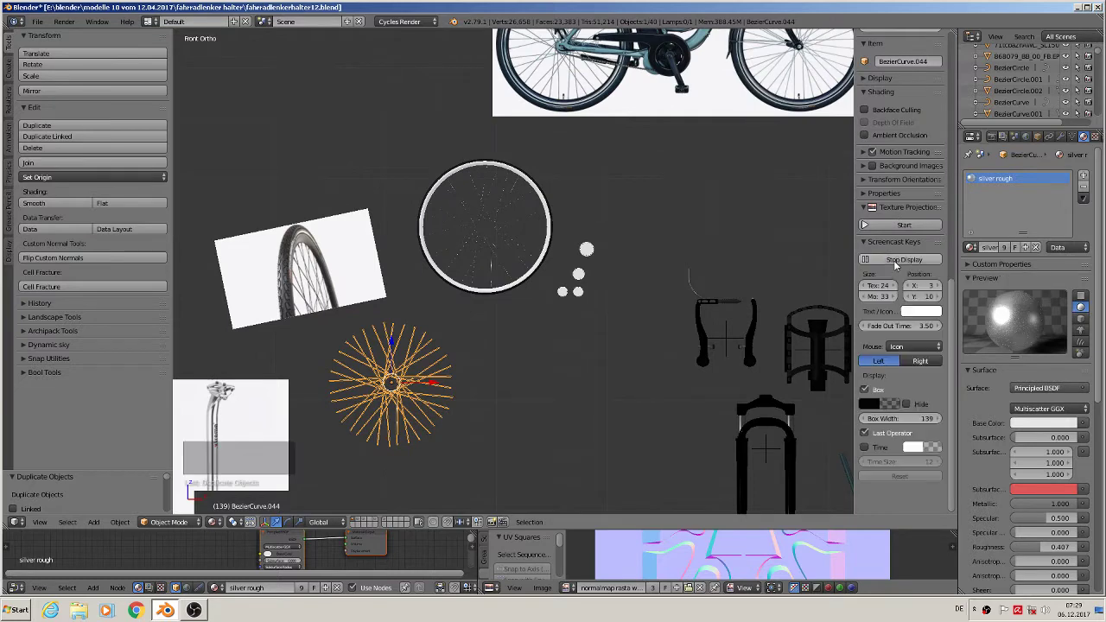
key("n")
Move the largest of the four white perforated discs down beside the duplicated spokes.
scroll(730, 278, "up", 3)
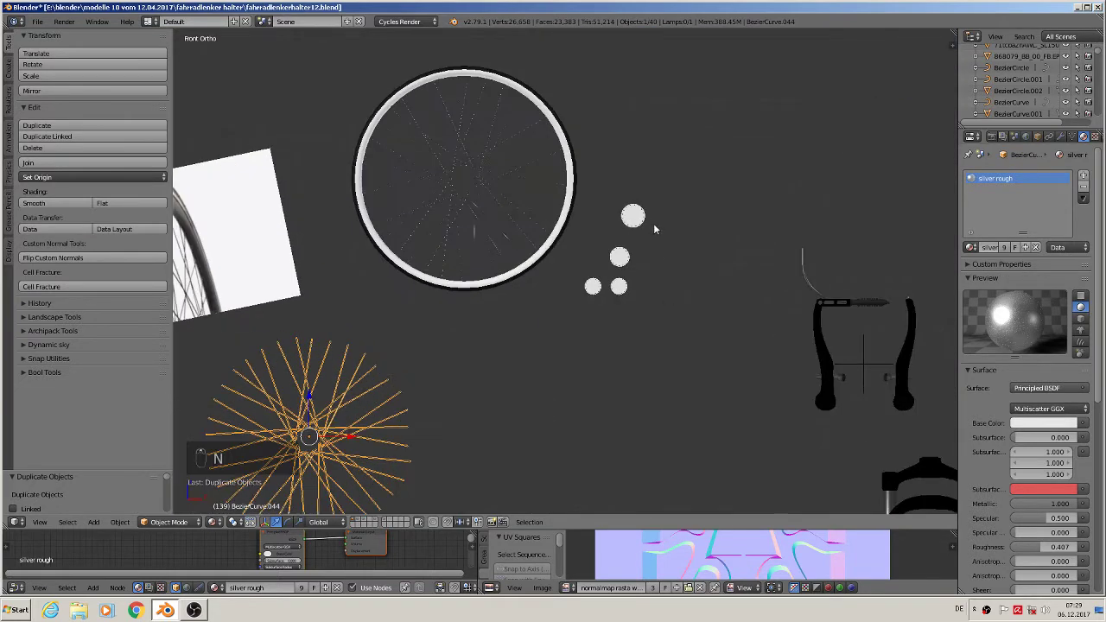
right_click(654, 228)
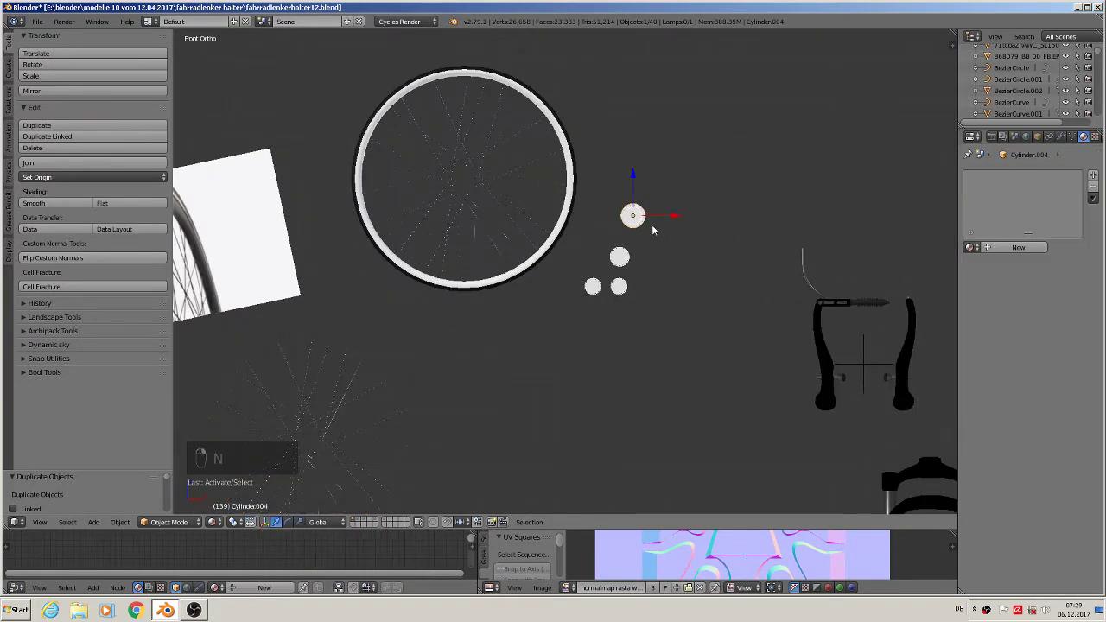
key("g")
left_click(463, 447)
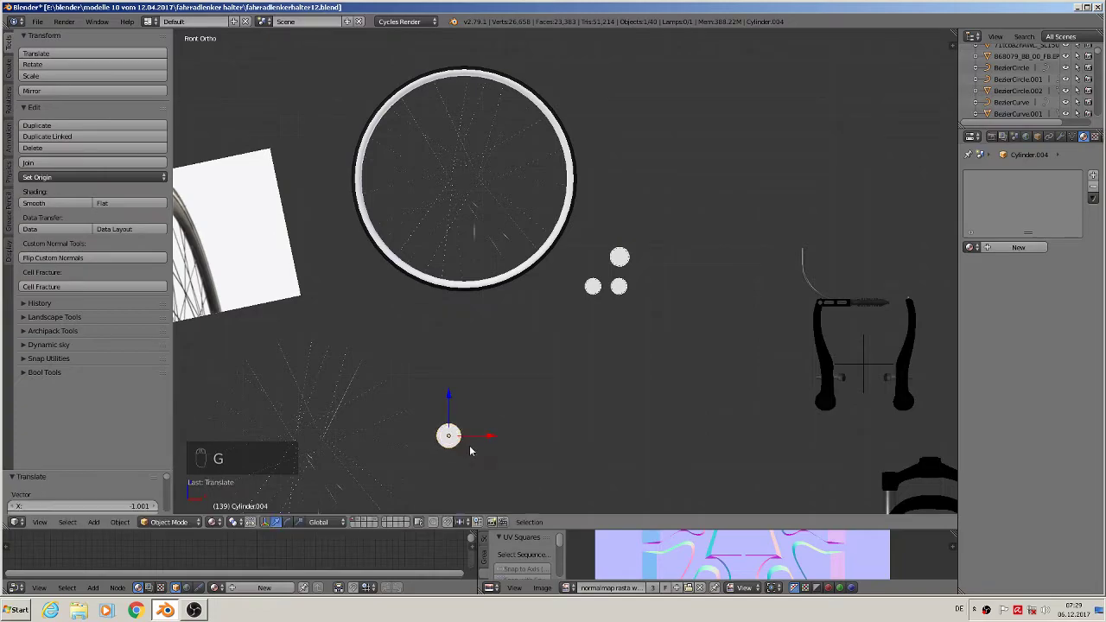
Open the duplicated spokes in Edit Mode with none of their vertices selected.
middle_click_drag(466, 450, 764, 323, "shift")
scroll(634, 376, "up", 2)
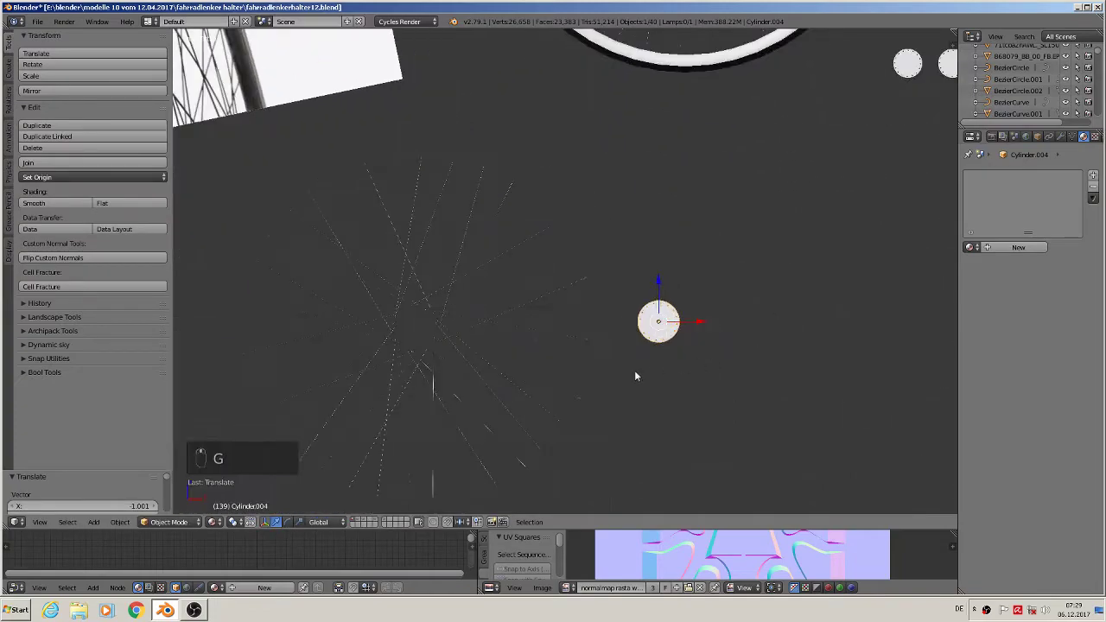
right_click(462, 335)
scroll(462, 335, "down", 3)
middle_click_drag(462, 335, 382, 387)
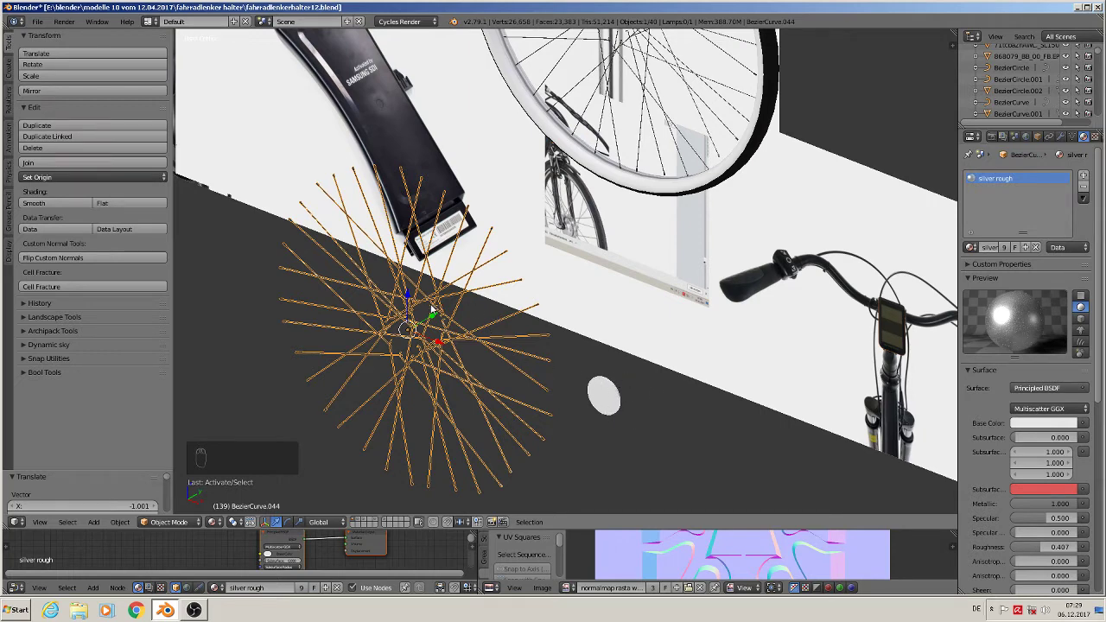
key("Tab")
scroll(415, 319, "up", 2)
key("a")
key("a")
Select the duplicate's spokes hooked on the positive Y side of the hub as linked pieces, leave out the opposite side, and delete their vertices.
middle_click_drag(403, 324, 455, 329)
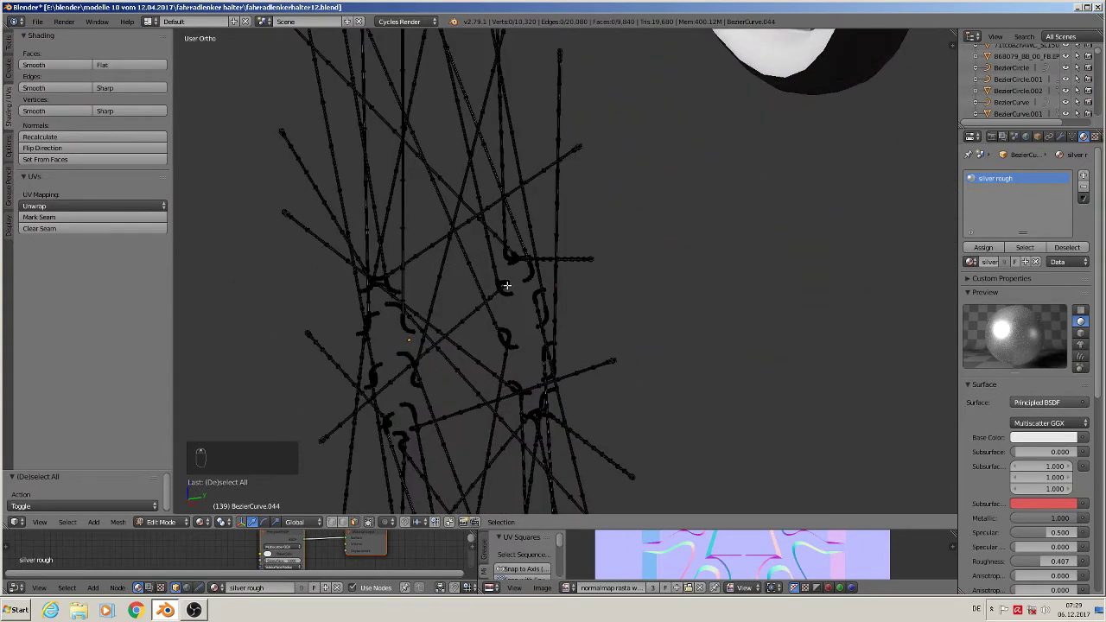
key("l")
mouse_move(505, 292)
middle_mouse_down()
mouse_move(516, 331)
mouse_move(476, 302)
mouse_move(504, 288)
middle_mouse_up()
key("l")
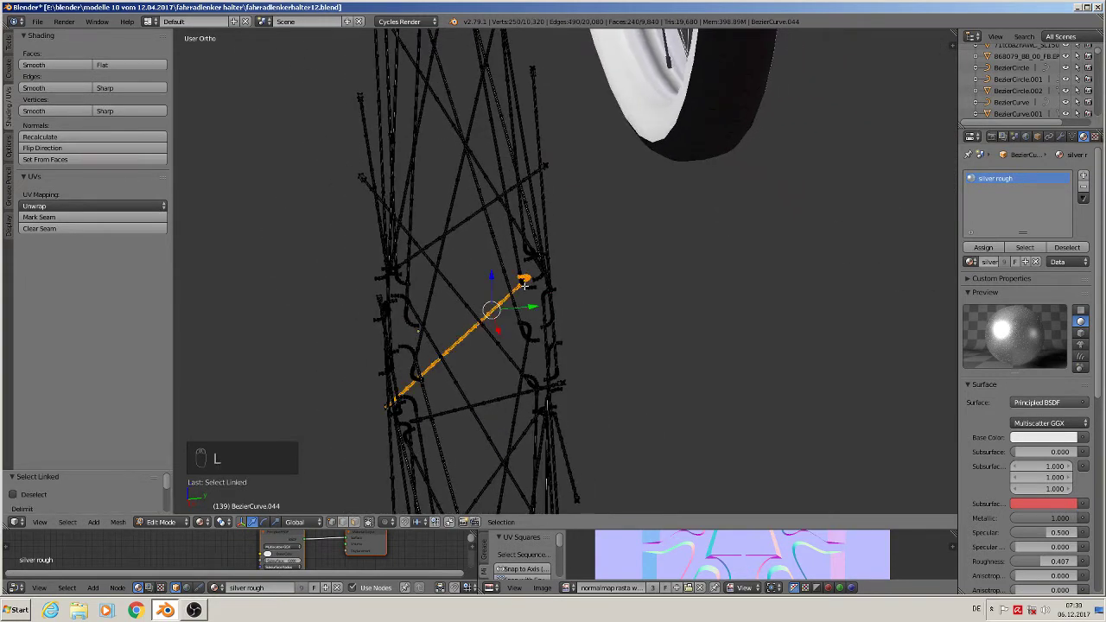
middle_click_drag(508, 339, 491, 329)
key("l")
key("l")
key("l")
key("l")
key("l")
key("l")
key("l")
key("l")
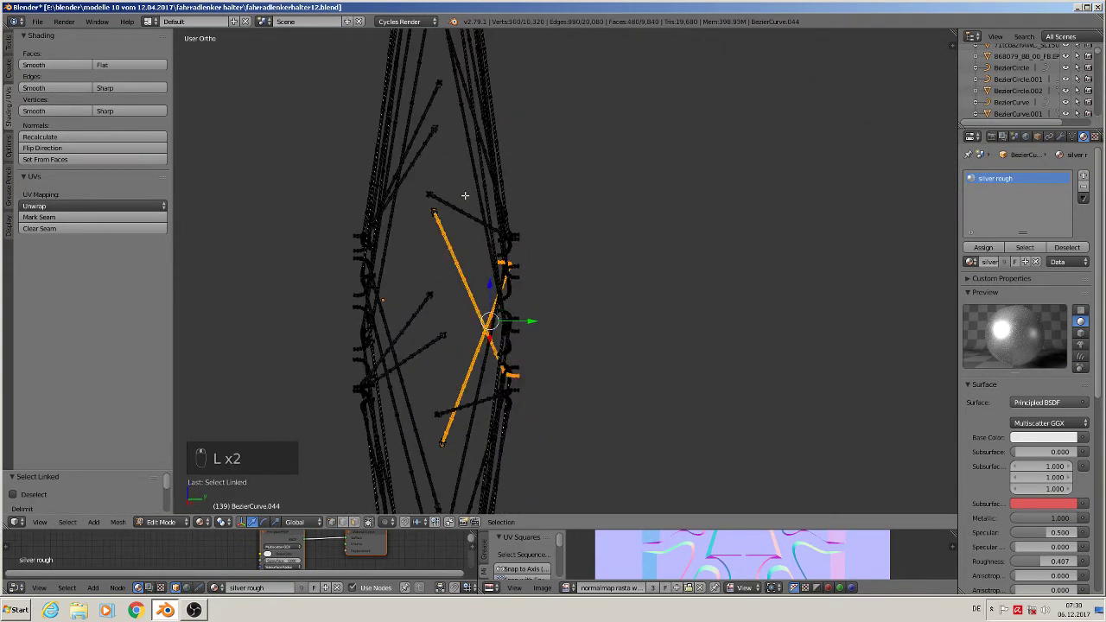
key("l")
key("l")
key("l")
key("l")
key("l")
key("l")
key("l")
key("l")
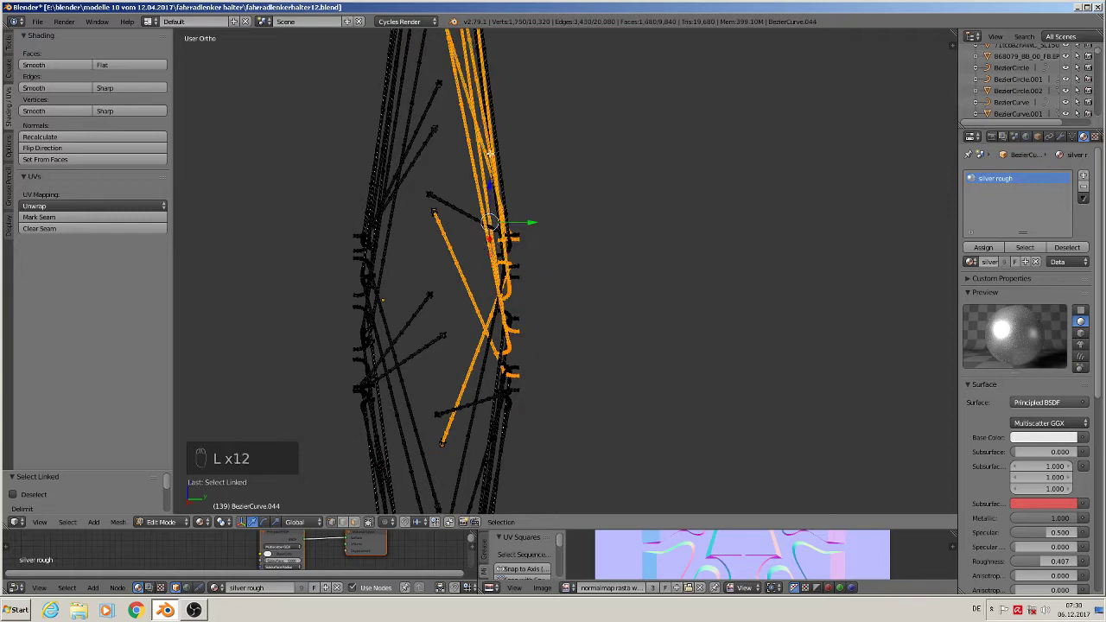
key("l")
key("l")
key("l")
key("l")
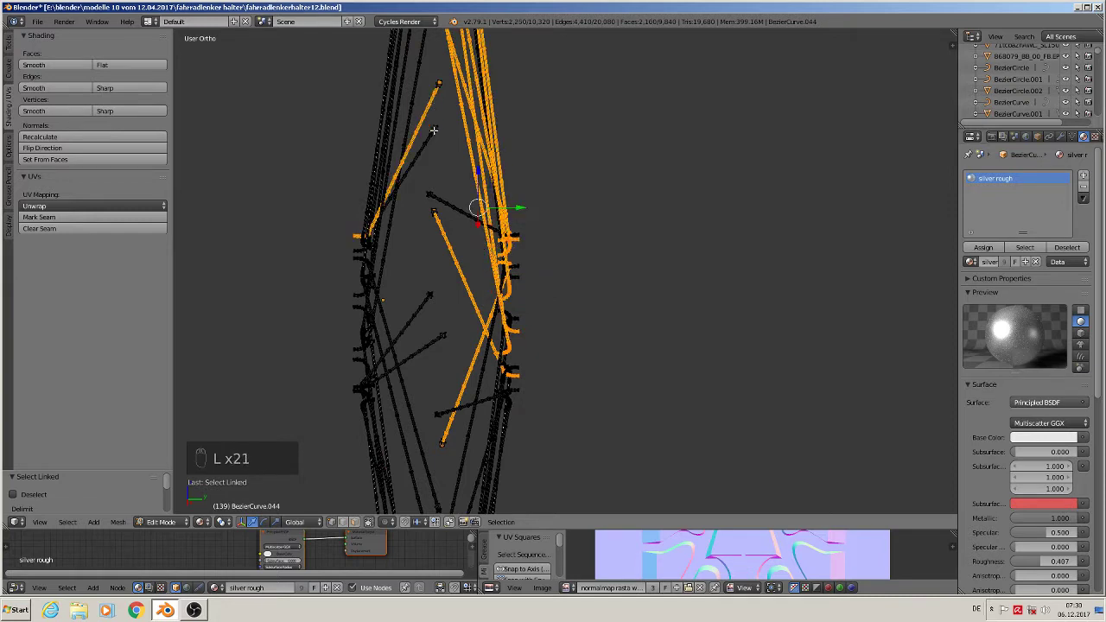
key("ctrl+z")
key("ctrl+z")
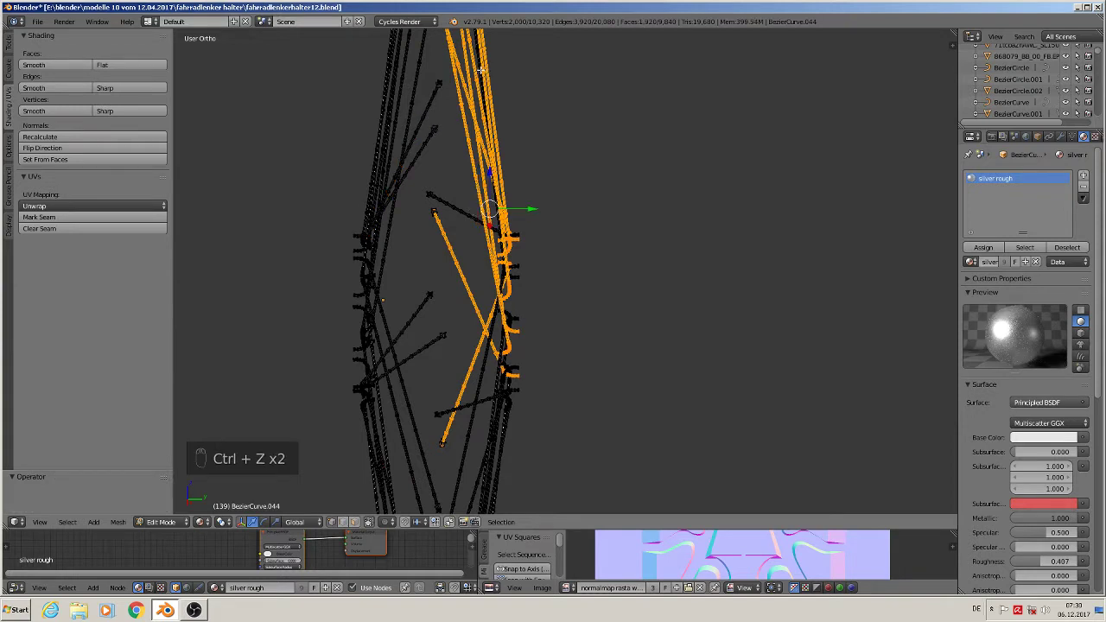
key("l")
key("l")
key("l")
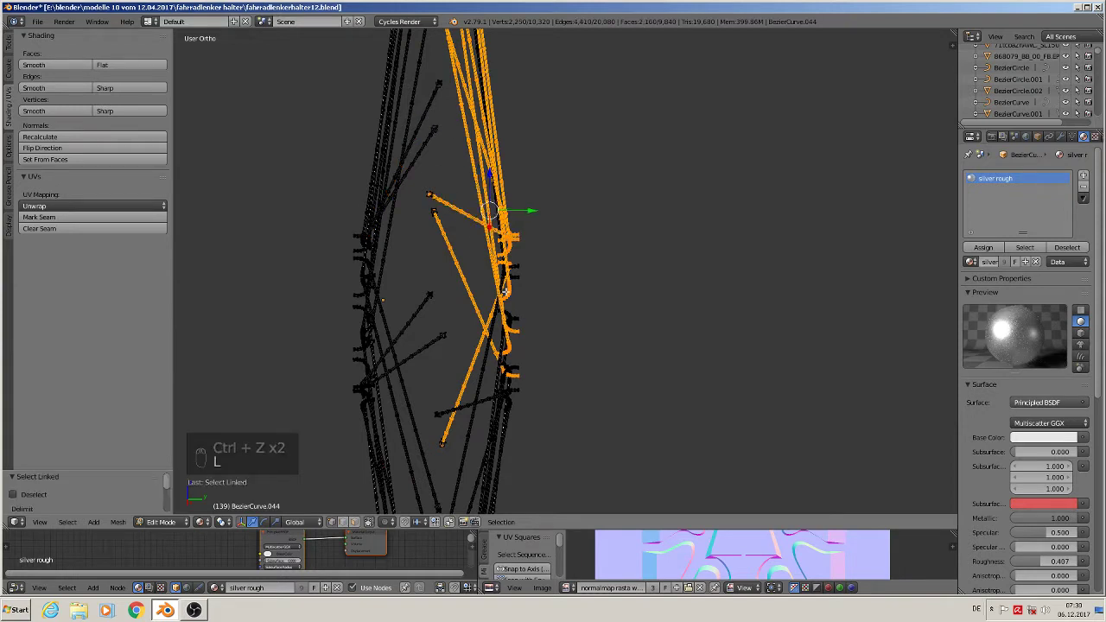
key("l")
key("l")
key("l")
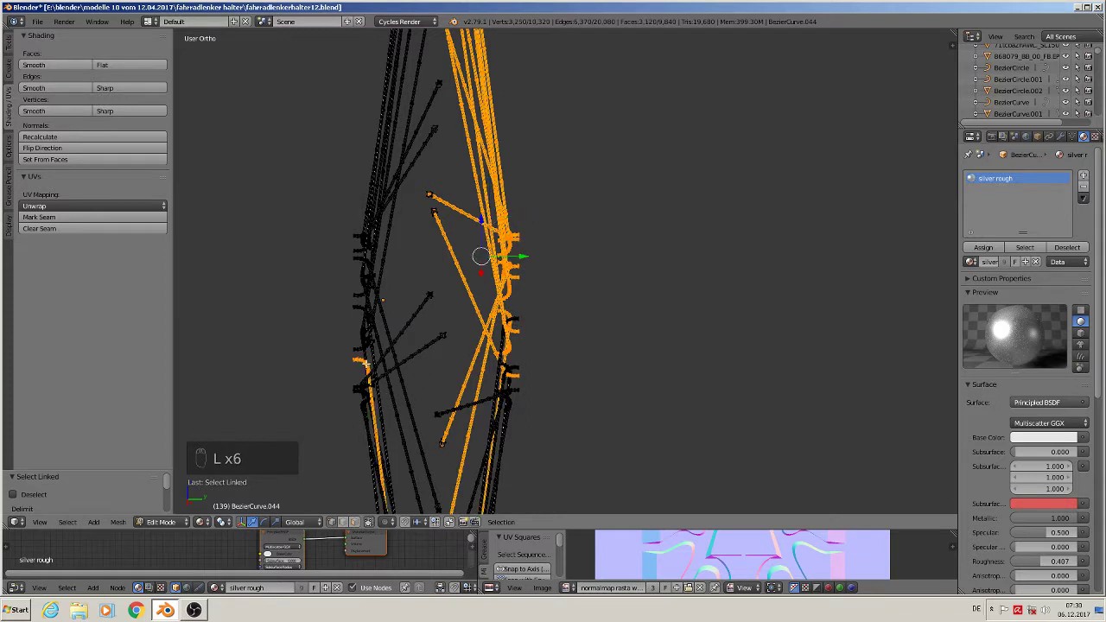
key("ctrl+z")
key("ctrl+z")
key("ctrl+z")
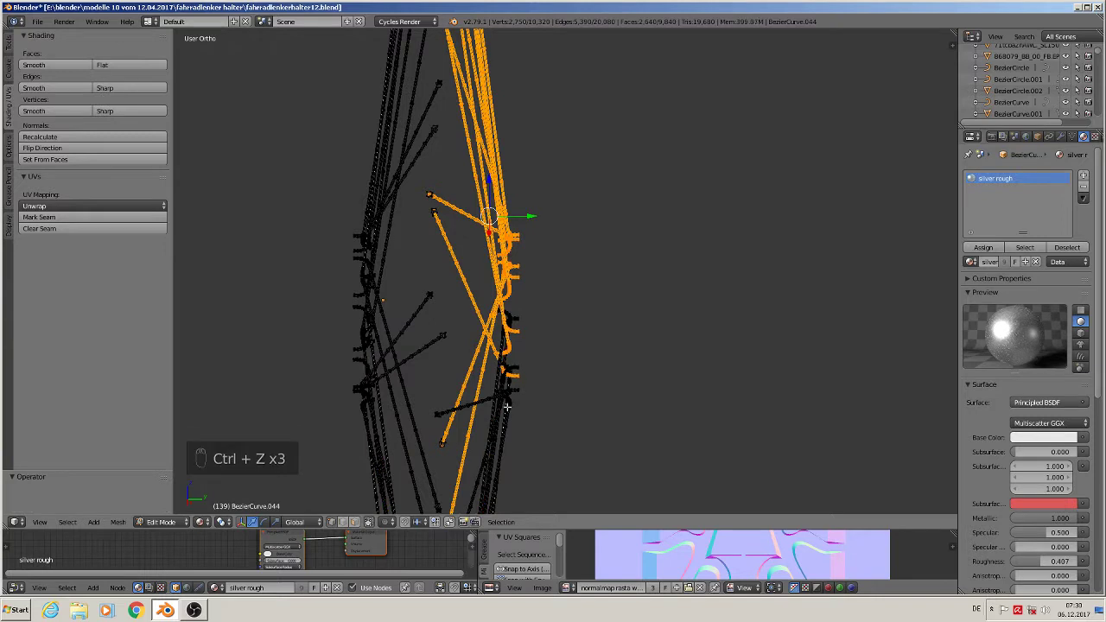
key("l")
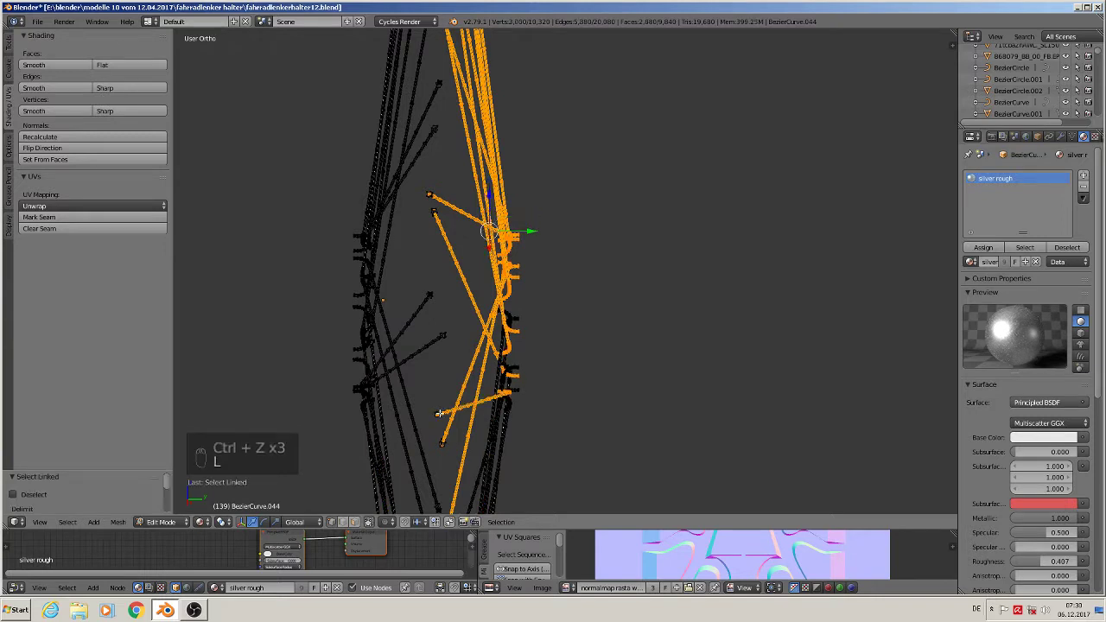
key("l")
key("l")
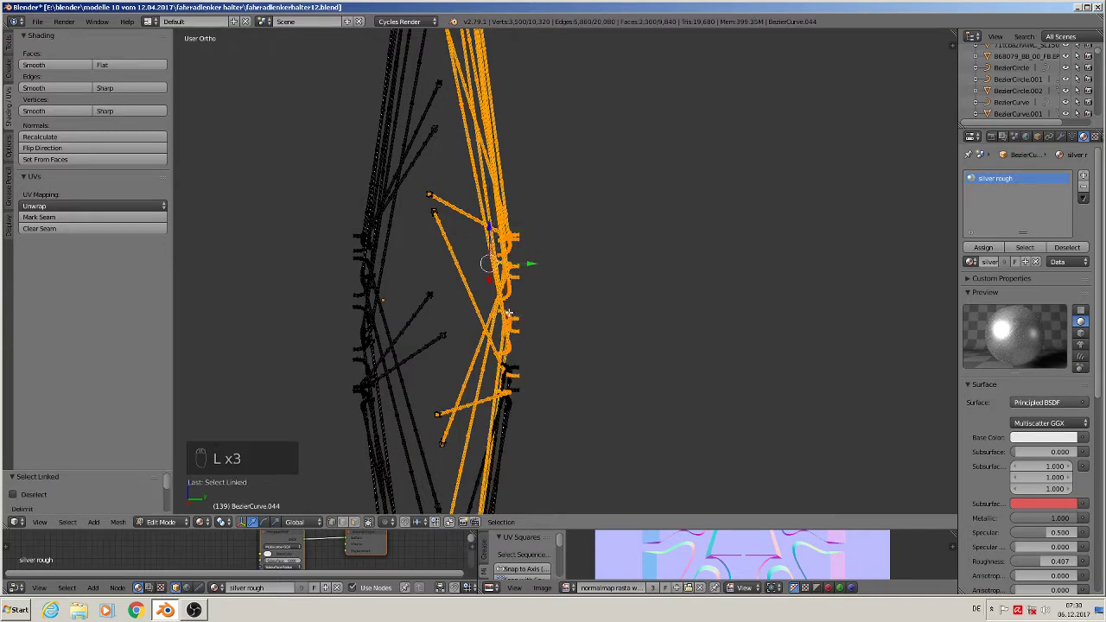
key("l")
key("l")
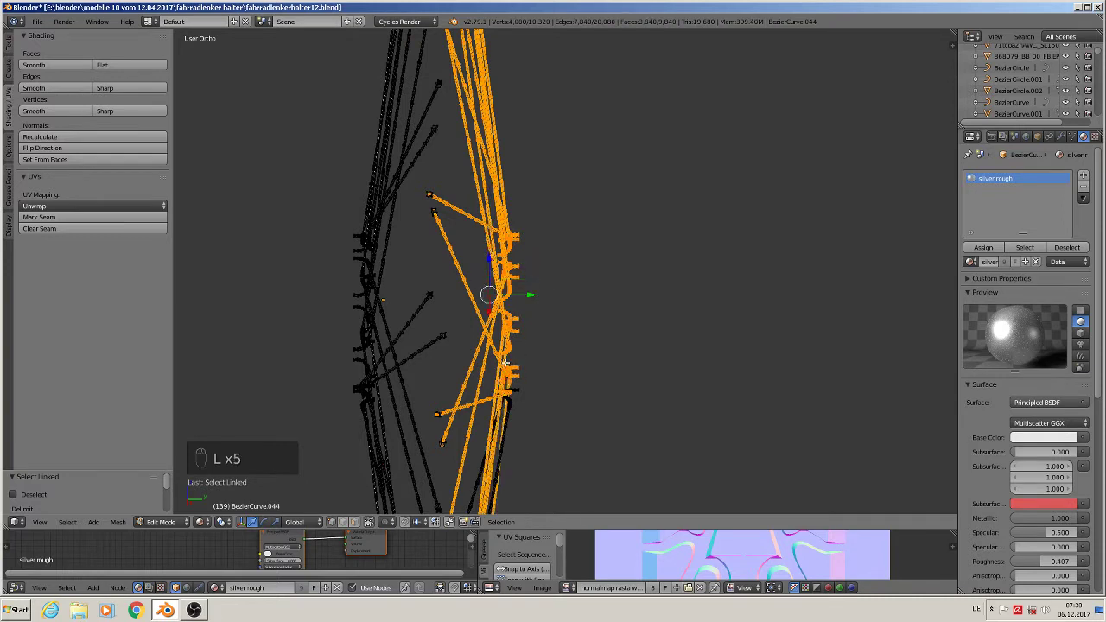
key("l")
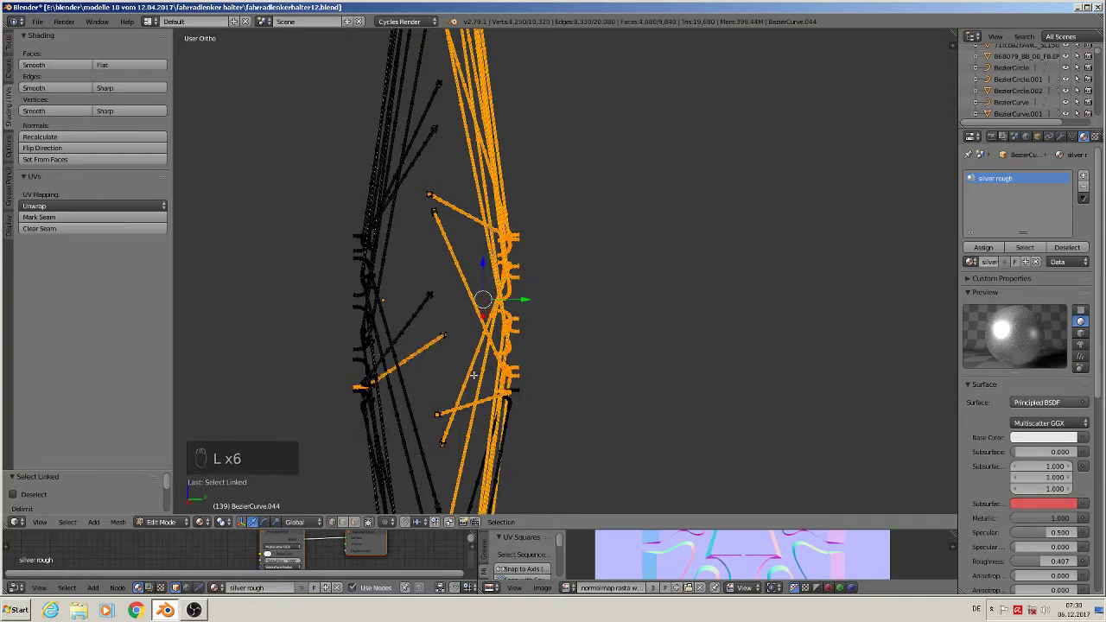
key("ctrl+z")
key("x")
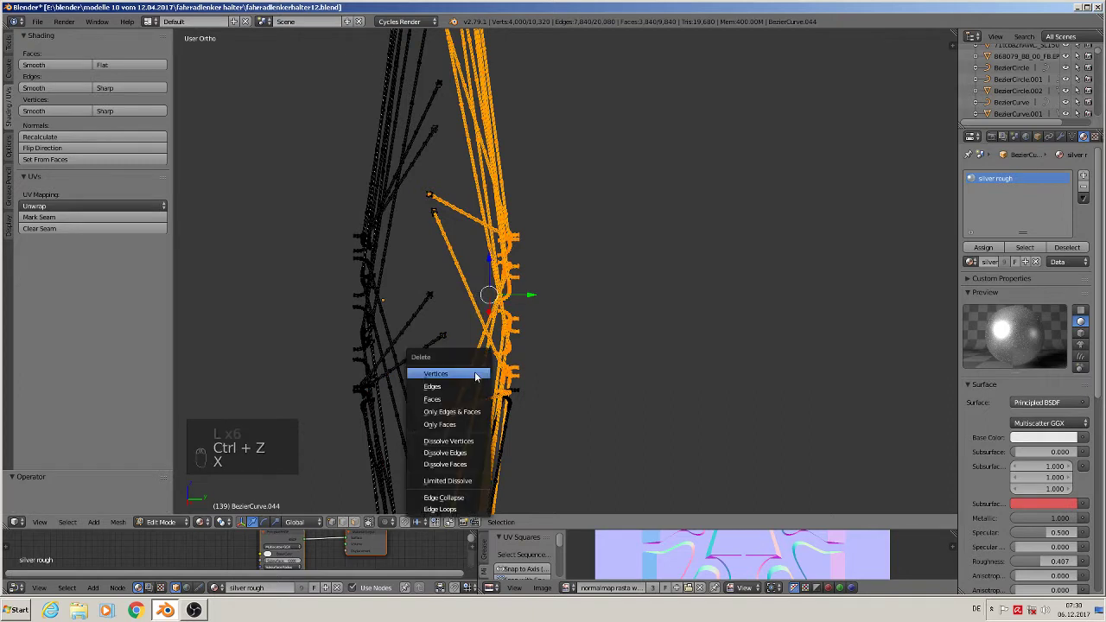
left_click(474, 372)
Select the spokes left over on the positive Y side of the hub and delete their vertices.
middle_click_drag(515, 368, 556, 296, "shift")
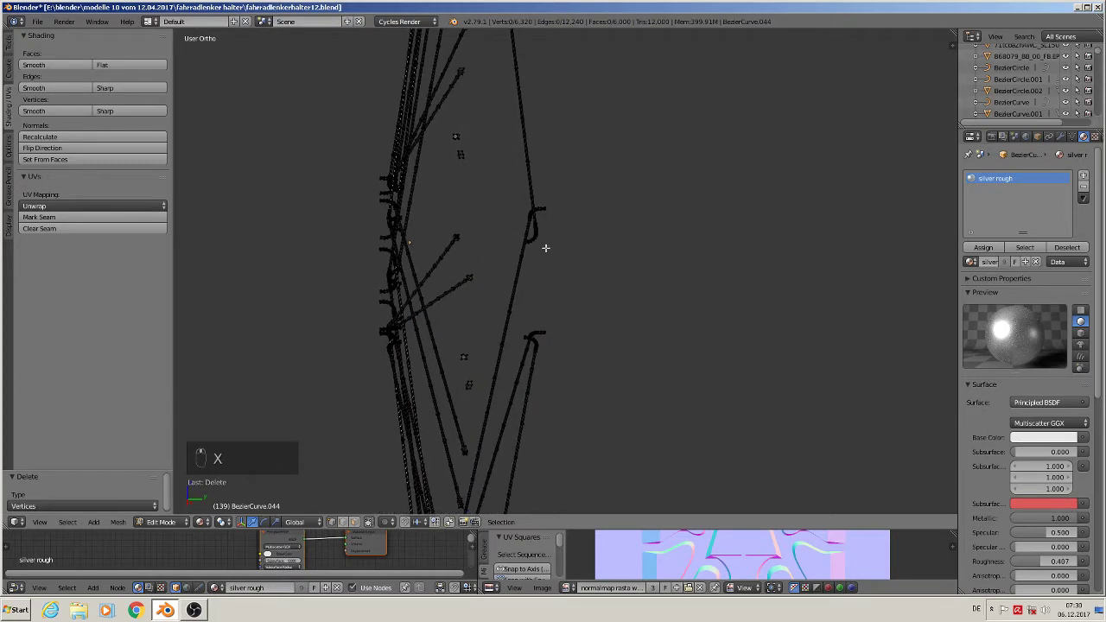
key("l")
key("l")
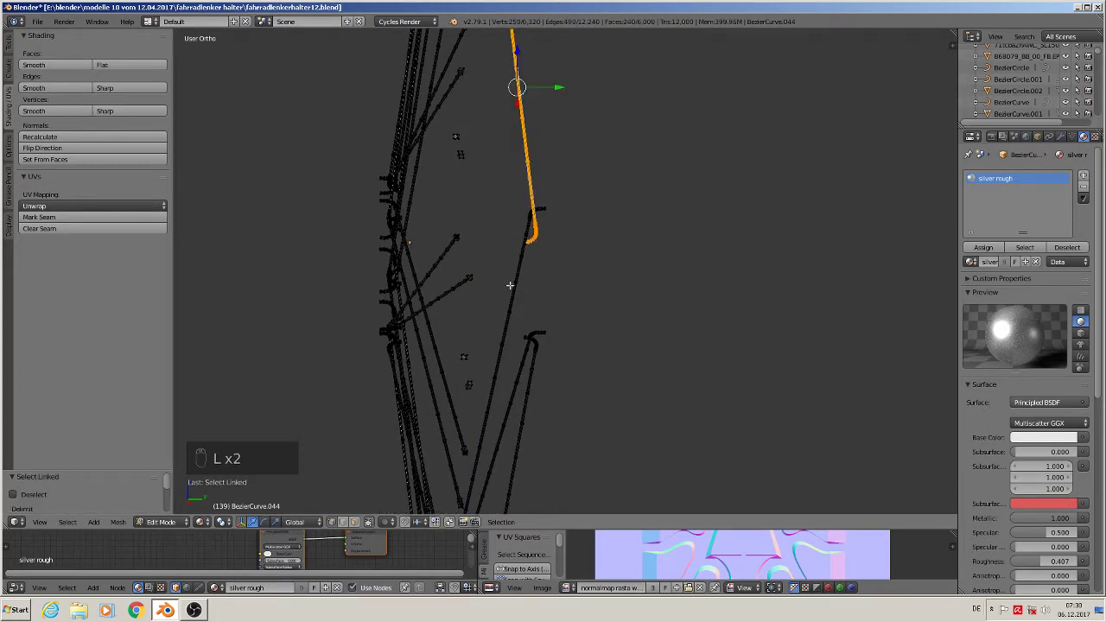
key("l")
key("l")
key("l")
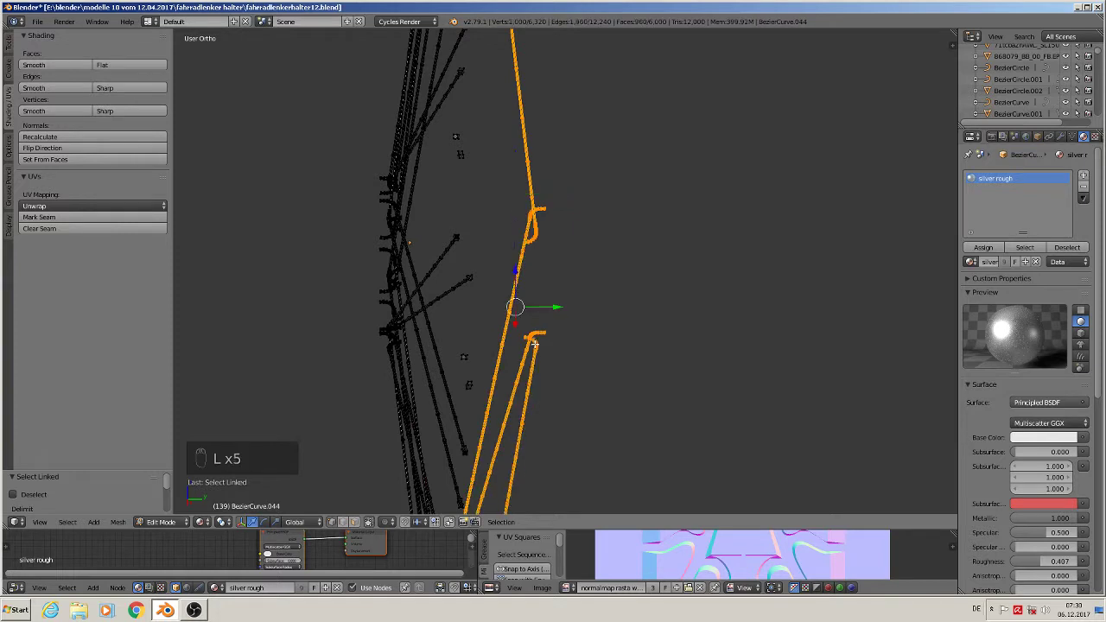
key("x")
left_click(533, 345)
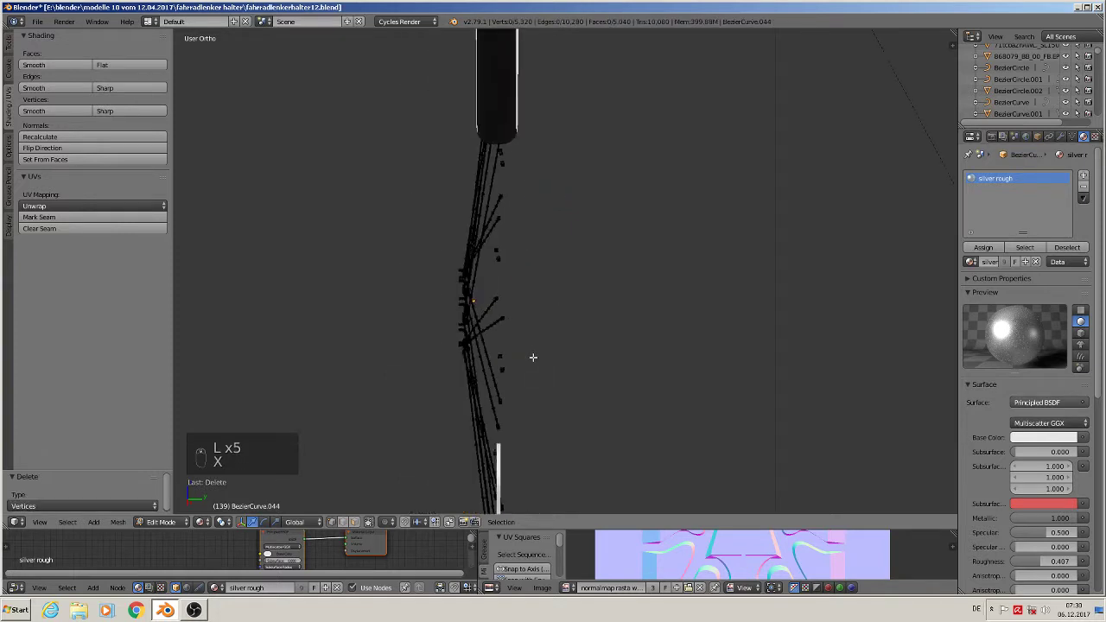
Check the remaining one-sided spoke set and view it from the front together with the perforated disc.
middle_click_drag(530, 355, 637, 343)
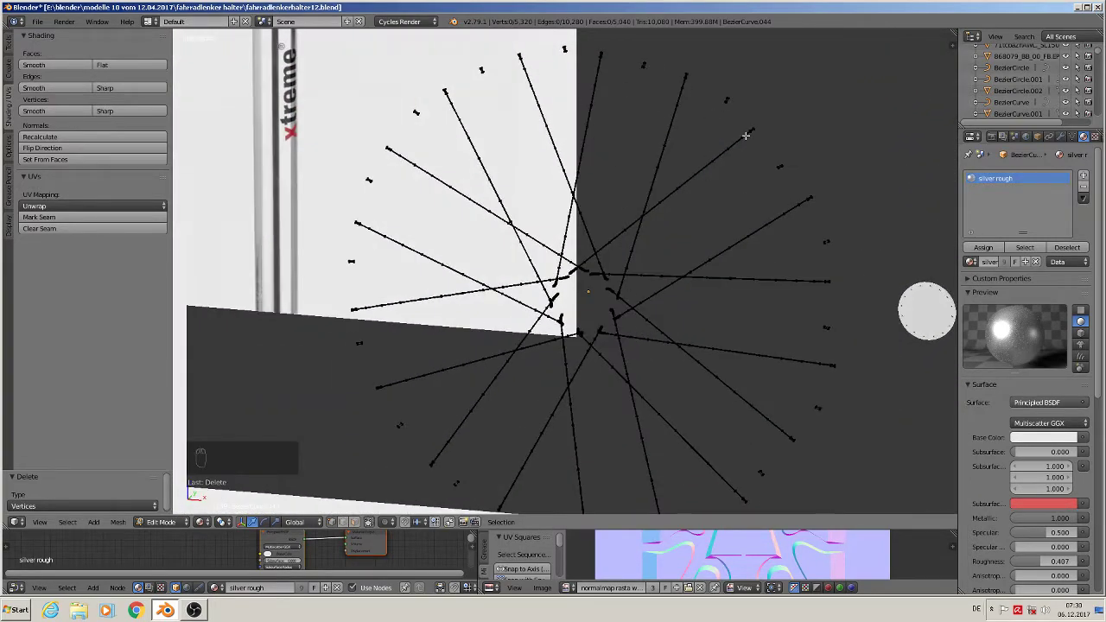
scroll(696, 347, "down", 5)
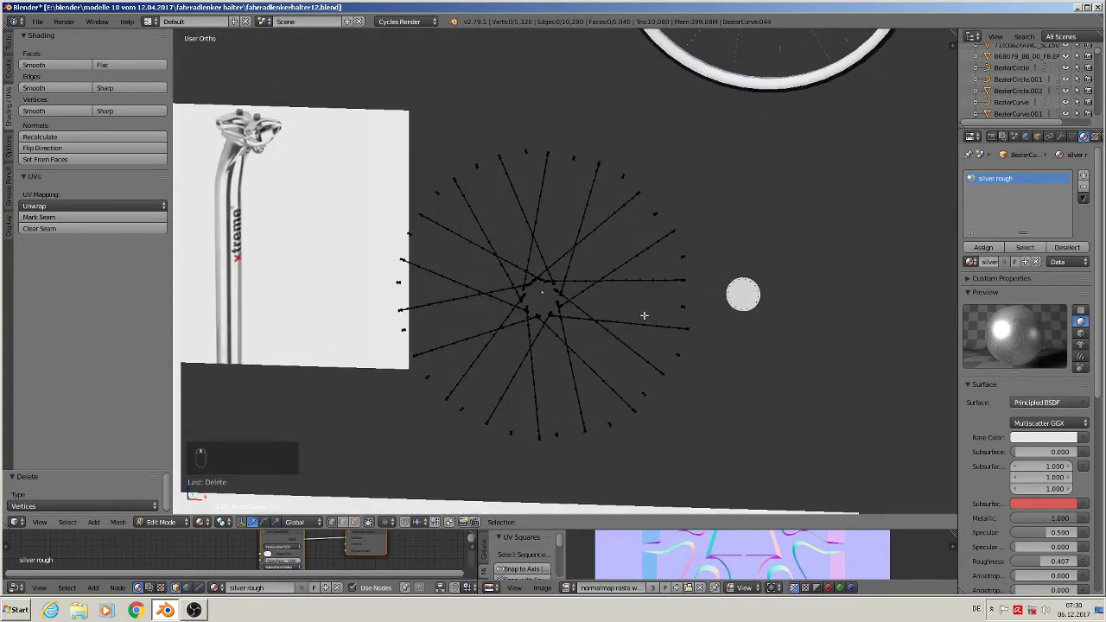
key("KP_1")
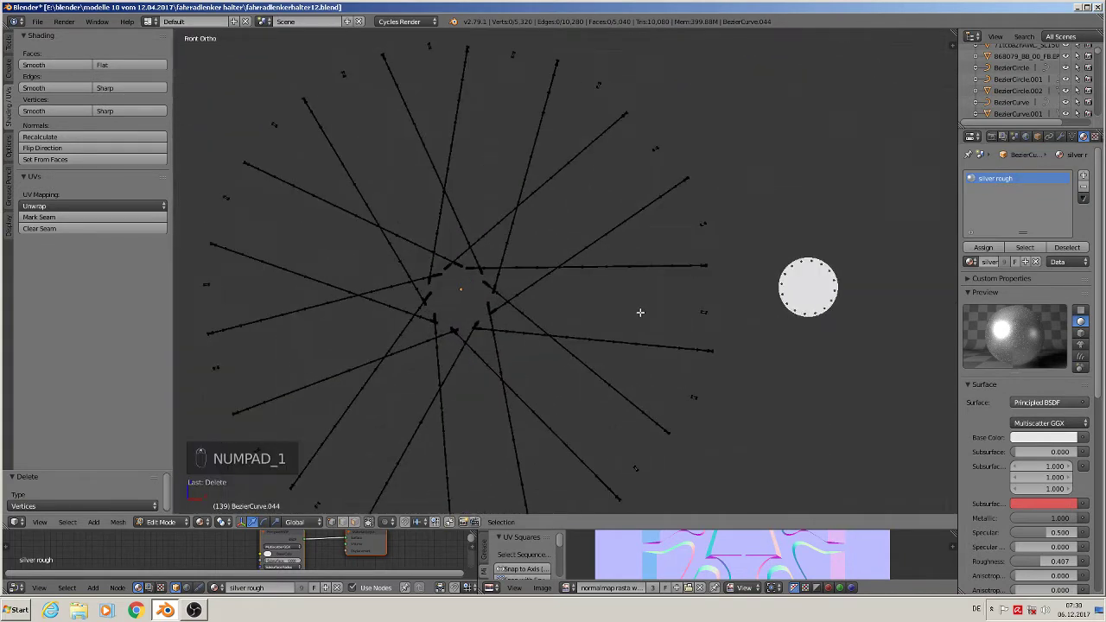
Leave Edit Mode and move the perforated disc about -0.764 along X onto the centre of the one-sided spoke set.
key("Tab")
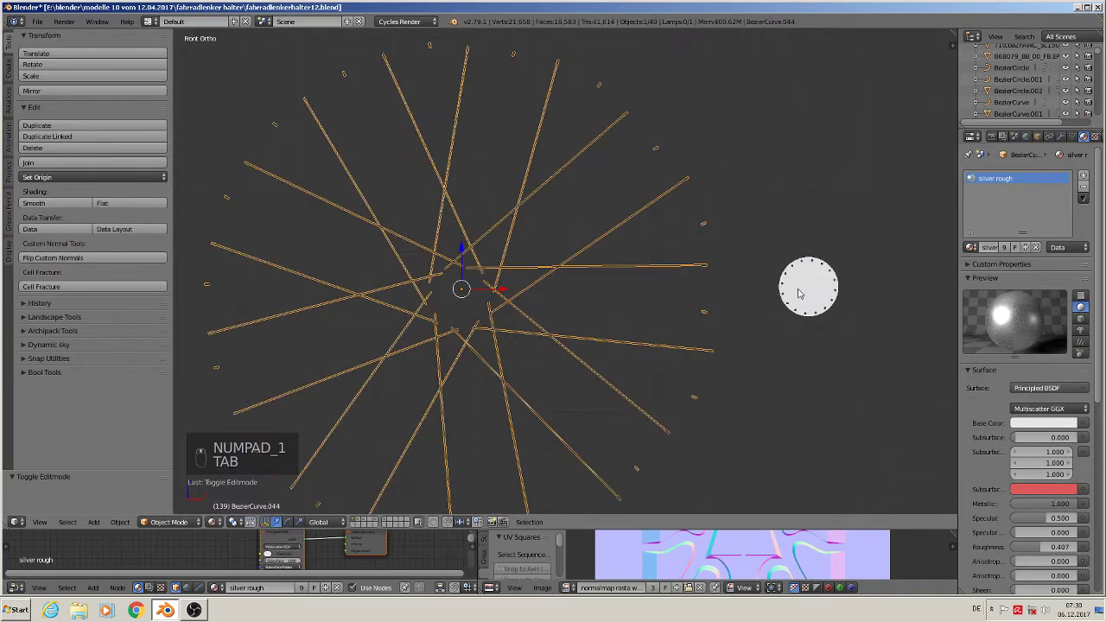
right_click(795, 290)
key("g")
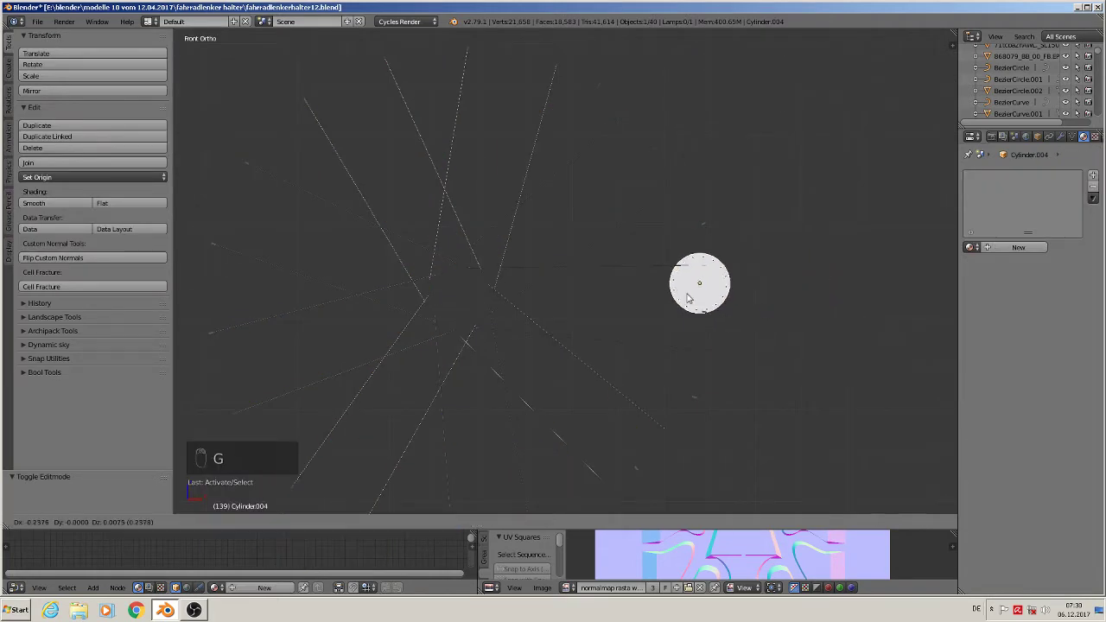
left_click(477, 311)
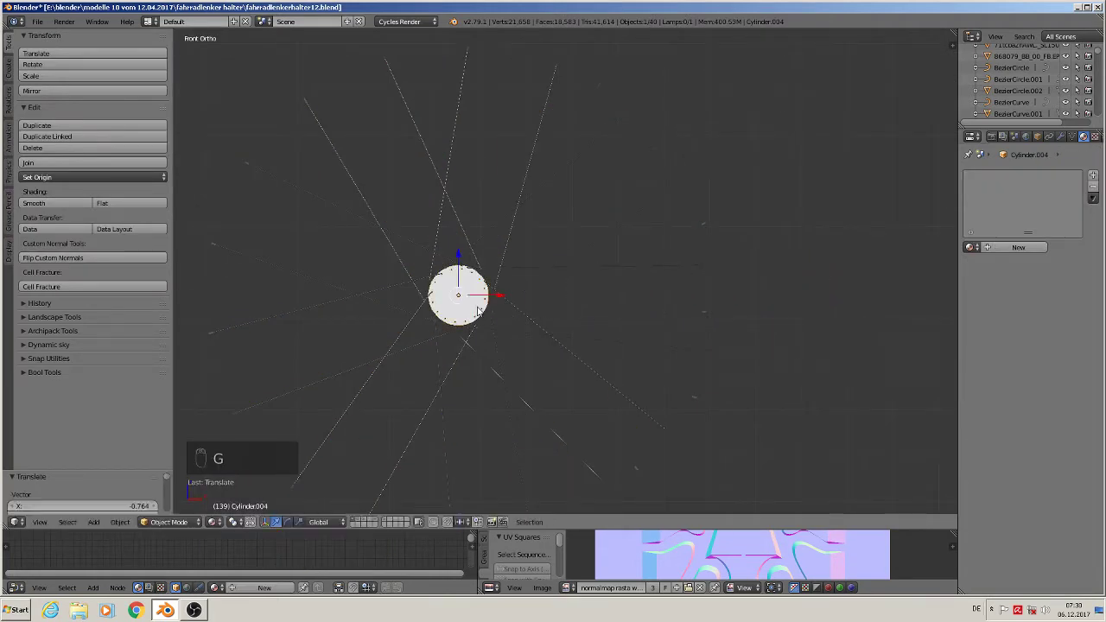
Set the viewport shading to Solid and nudge the disc about 0.003 along X to centre it between the spoke ends.
left_click(211, 522)
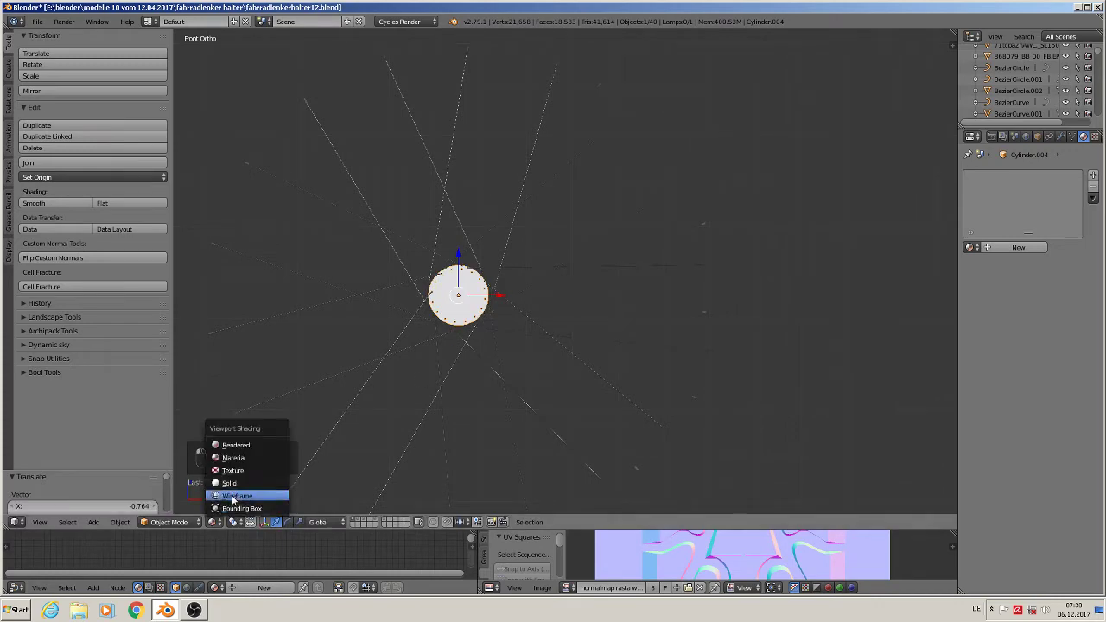
left_click(232, 482)
scroll(412, 382, "up", 5)
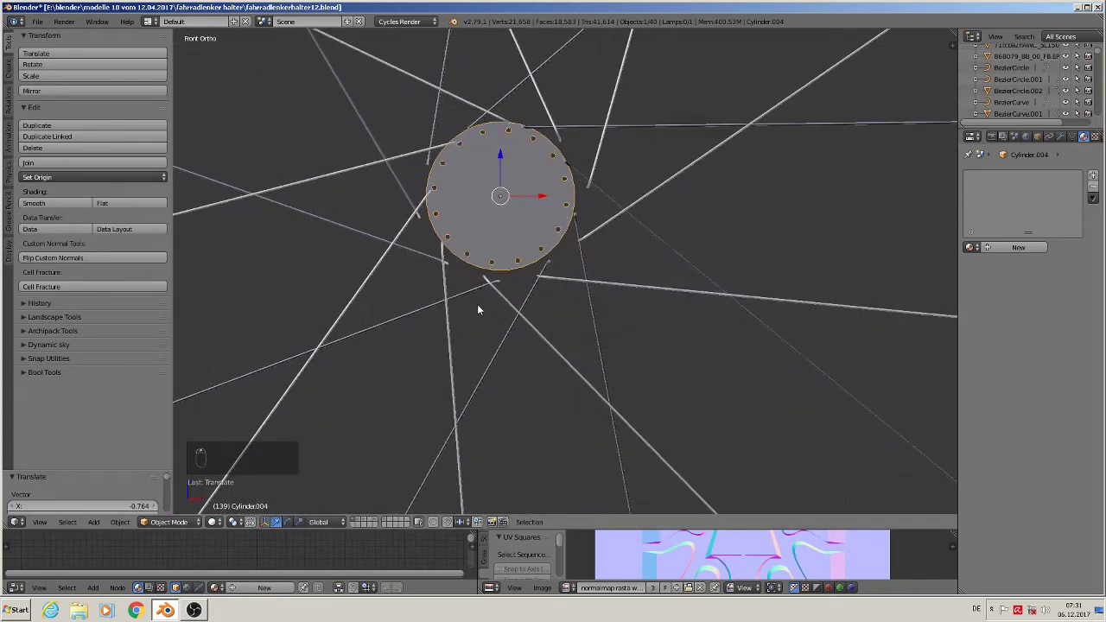
middle_click_drag(495, 268, 433, 350, "shift")
scroll(477, 350, "up", 1)
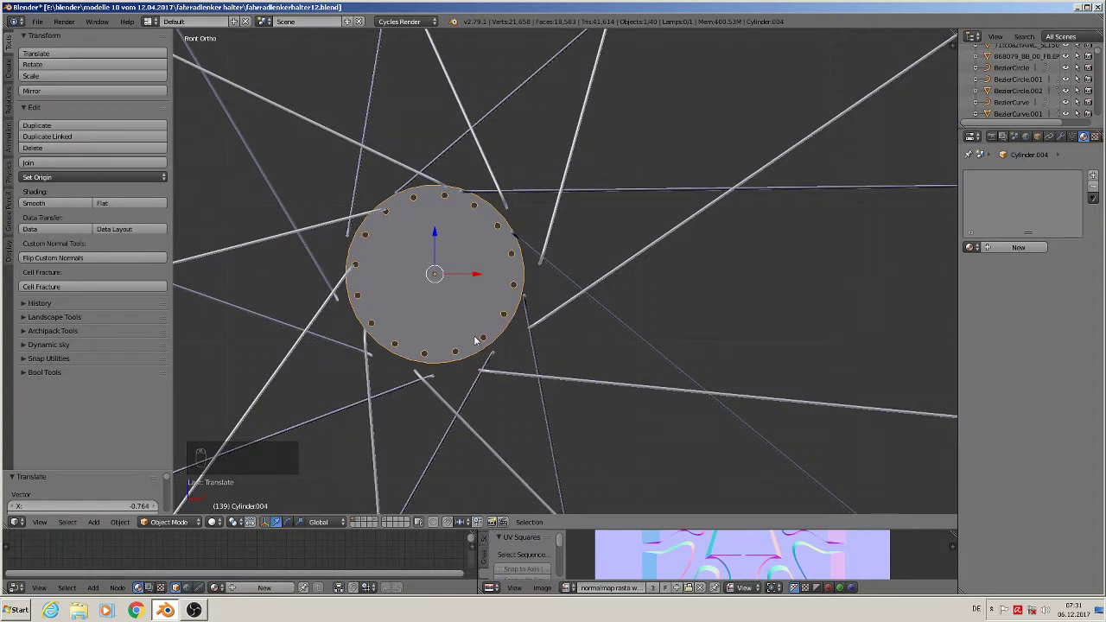
key("g")
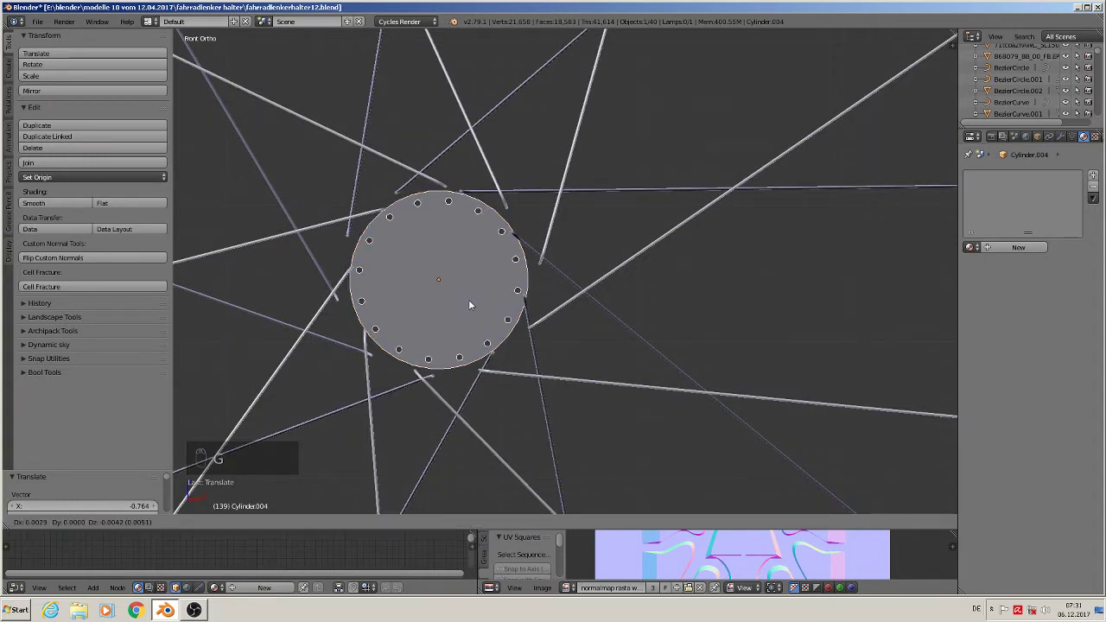
left_click(469, 302)
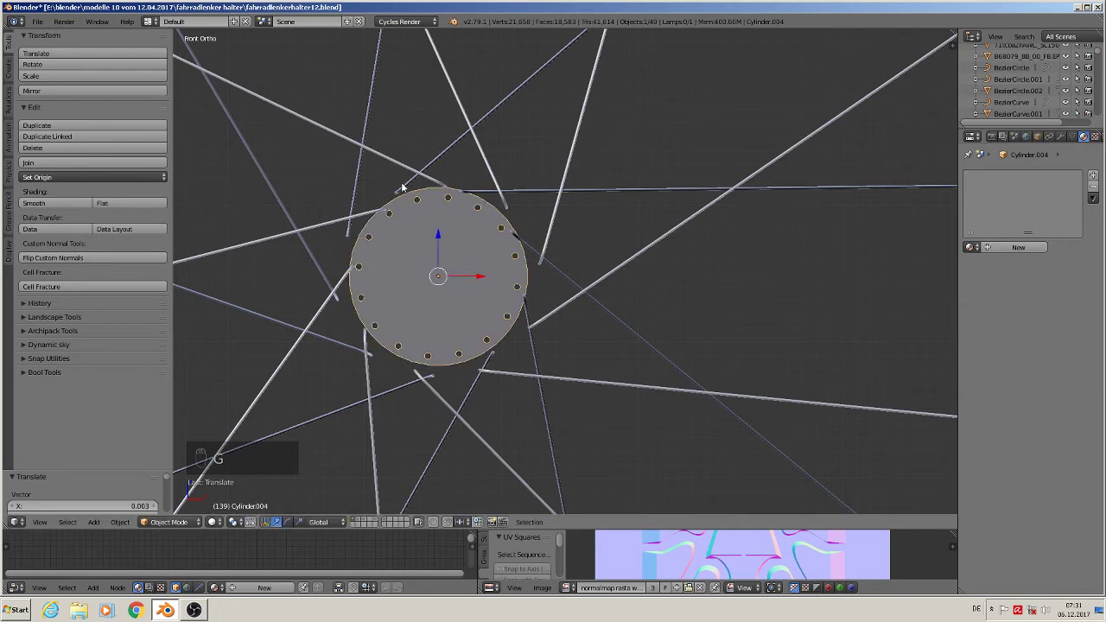
Scale the spoke set to about 0.825 and shift it about 0.002 along X so the inner ends approach the disc's holes.
right_click(596, 292)
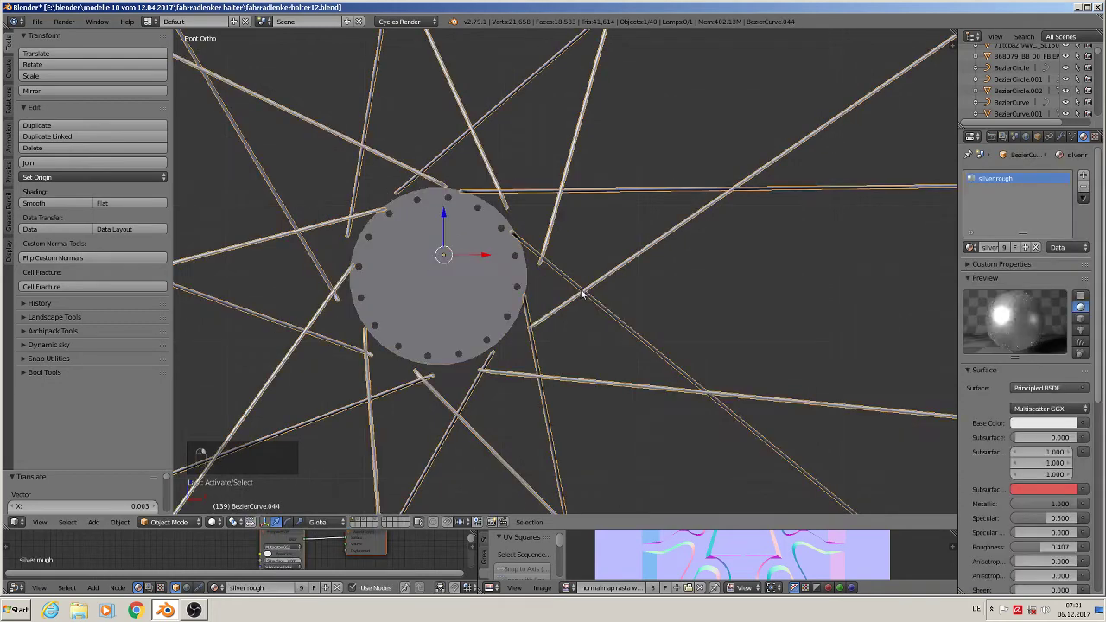
key("s")
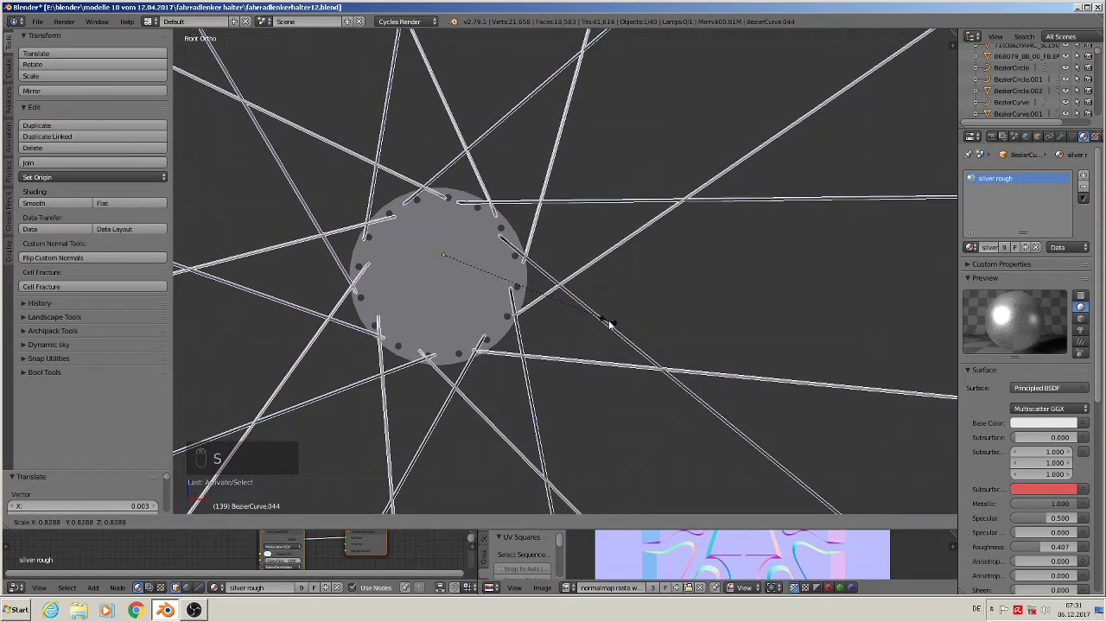
left_click(608, 324)
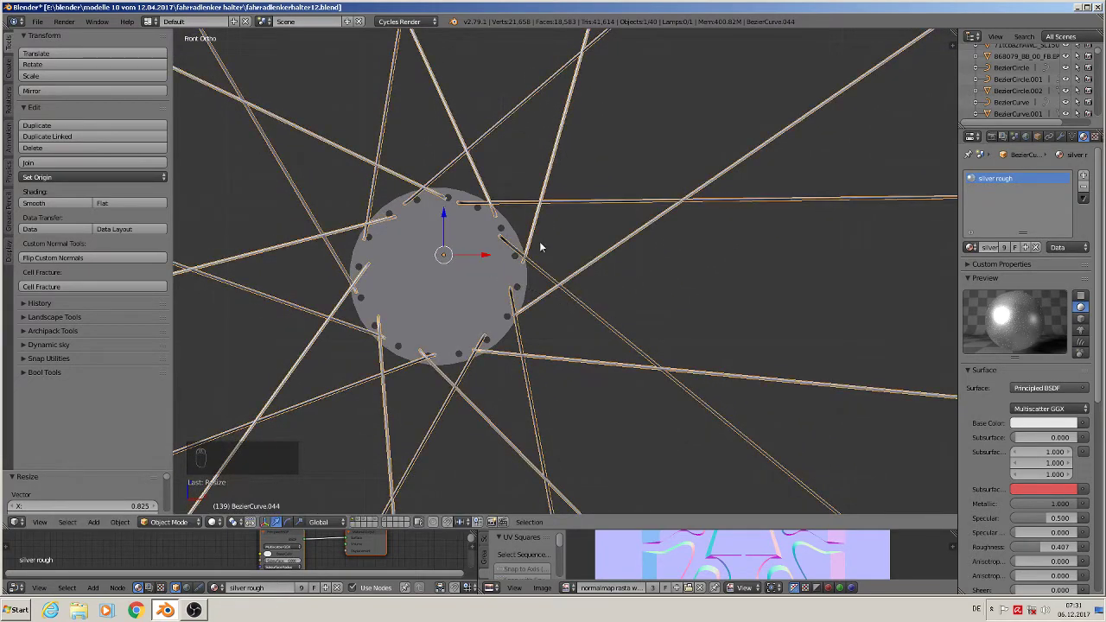
left_click_drag(473, 251, 484, 257)
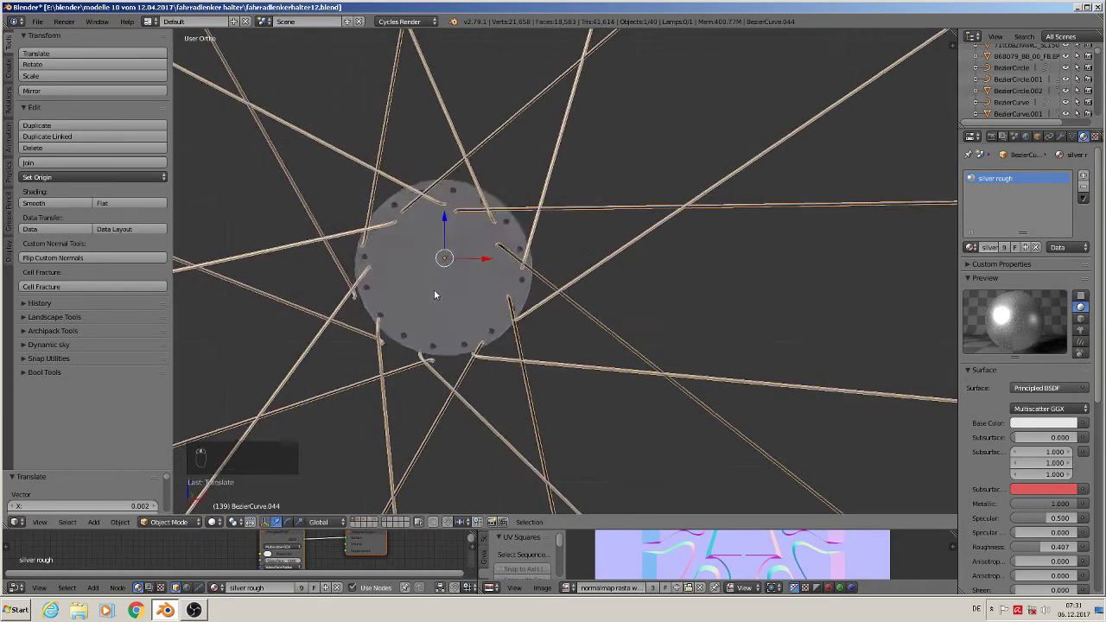
Move the spoke set along the Y axis until its hooked ends pass through the thickness of the disc.
middle_click_drag(434, 289, 393, 296)
left_click_drag(393, 296, 520, 247)
left_click(519, 247)
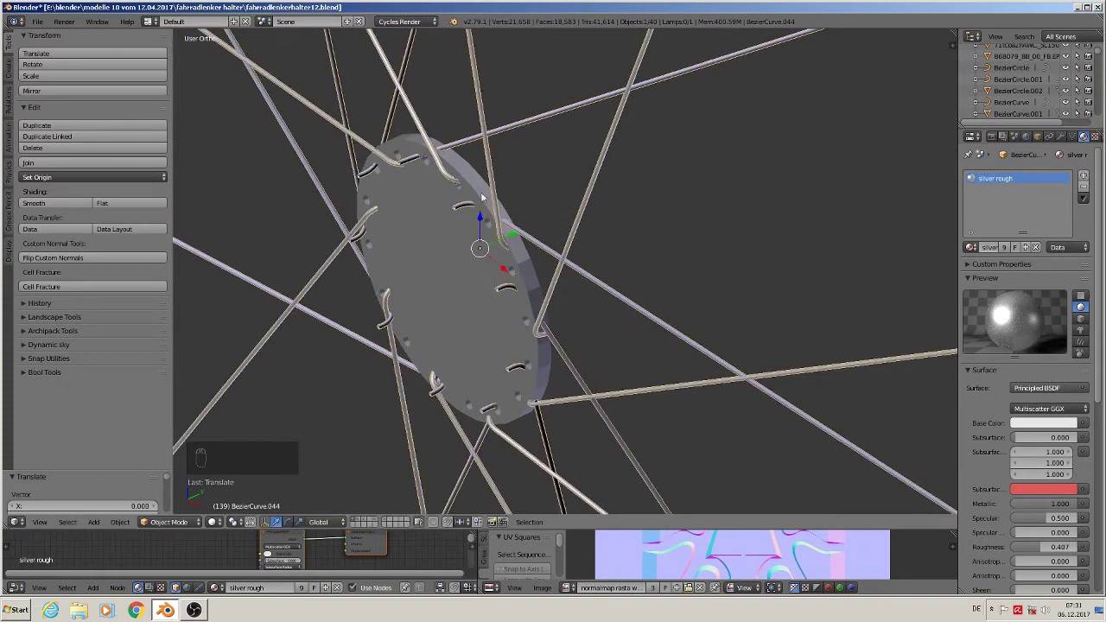
key("g")
key("y")
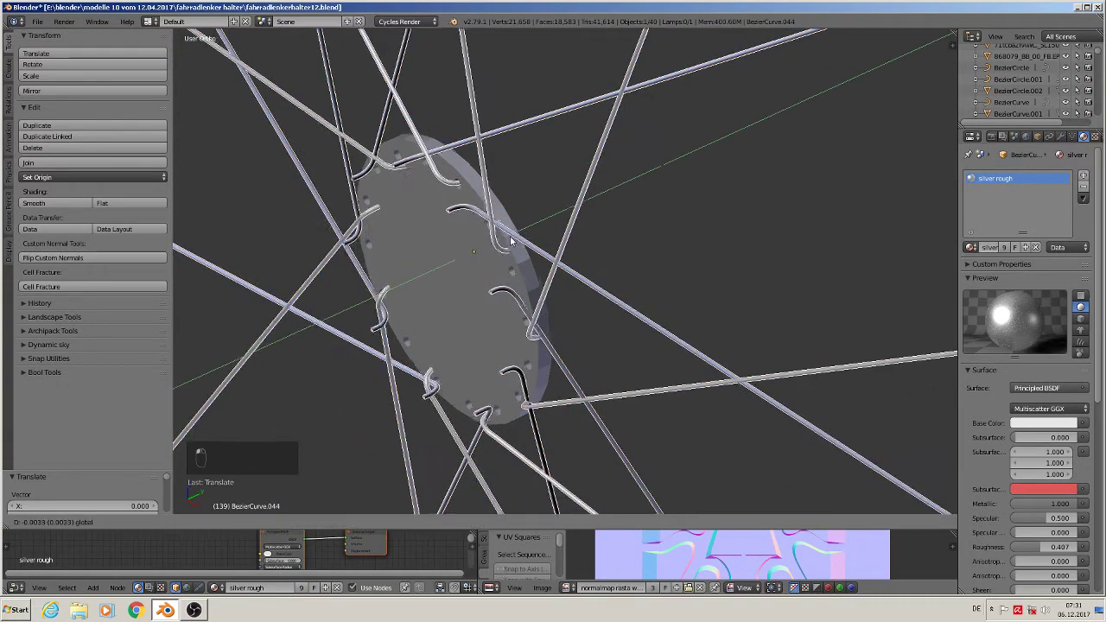
left_click(519, 243)
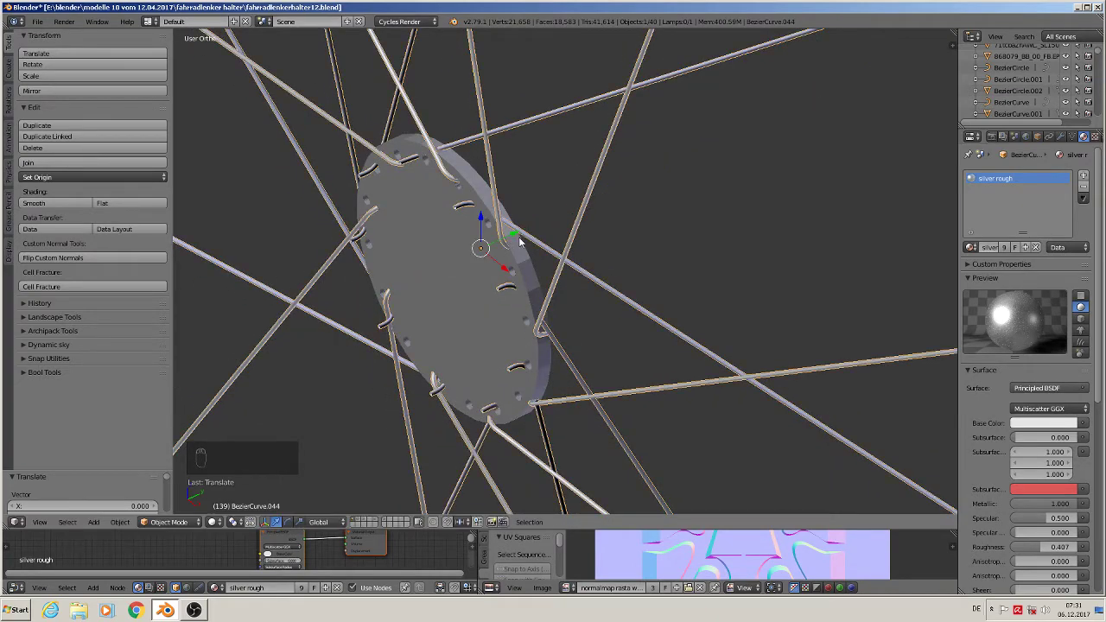
Open the spoke set in Edit Mode and enable proportional editing in Connected mode.
middle_click_drag(519, 243, 463, 262)
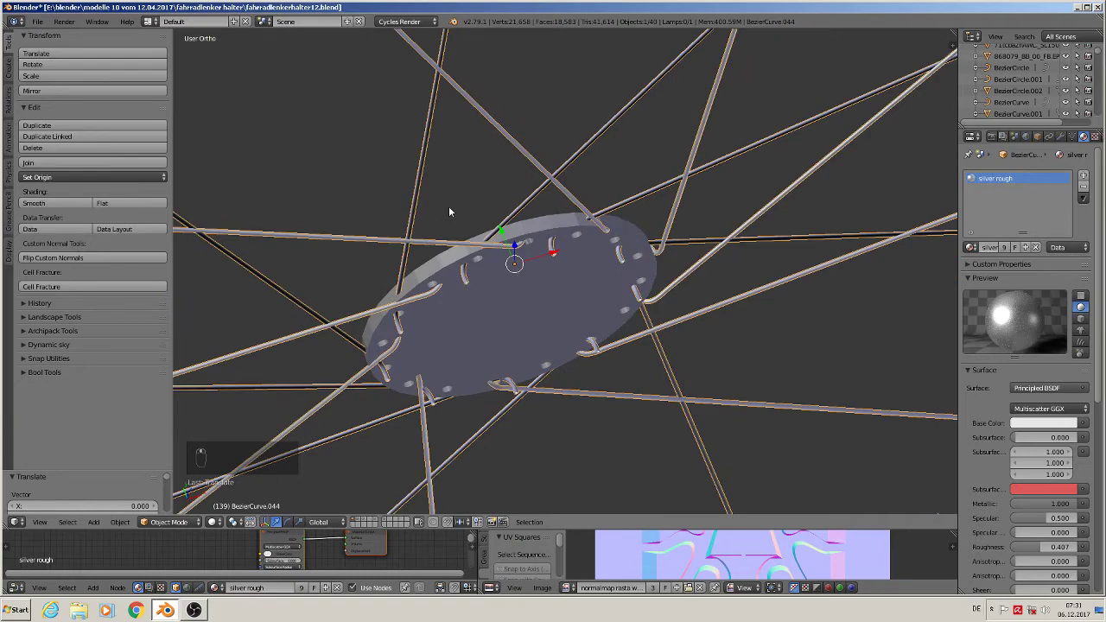
middle_click_drag(449, 206, 528, 235)
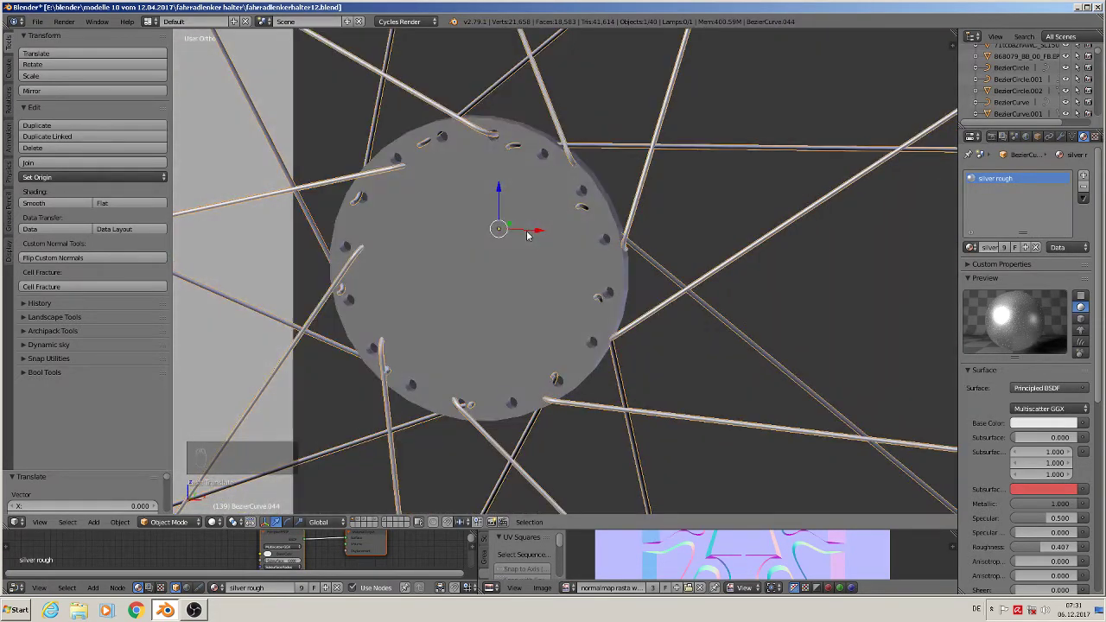
scroll(531, 237, "down", 8)
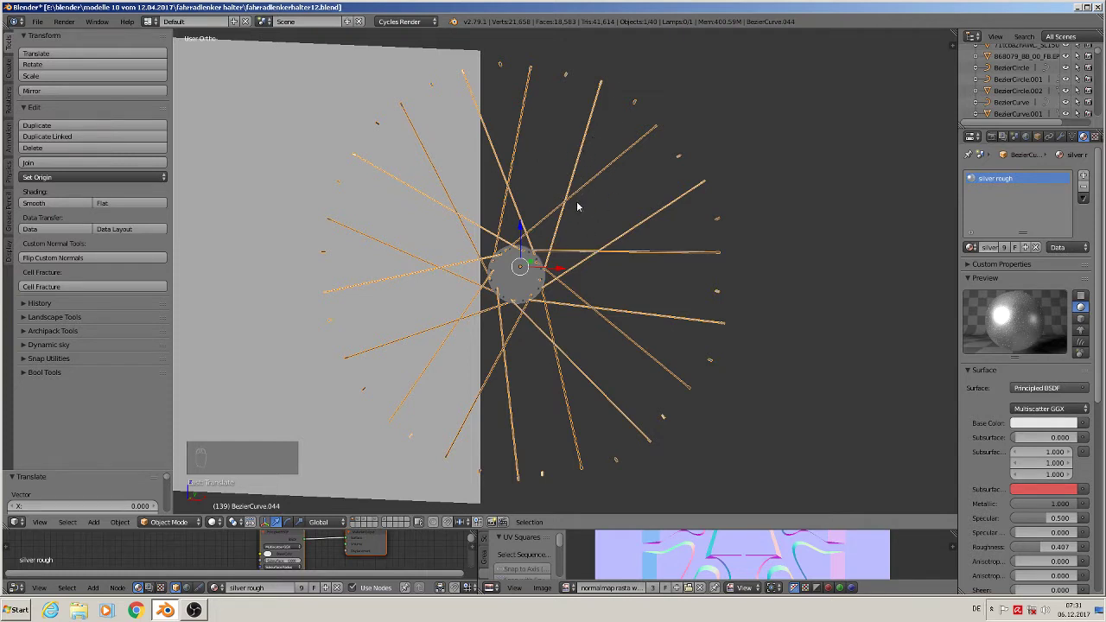
scroll(609, 343, "up", 3)
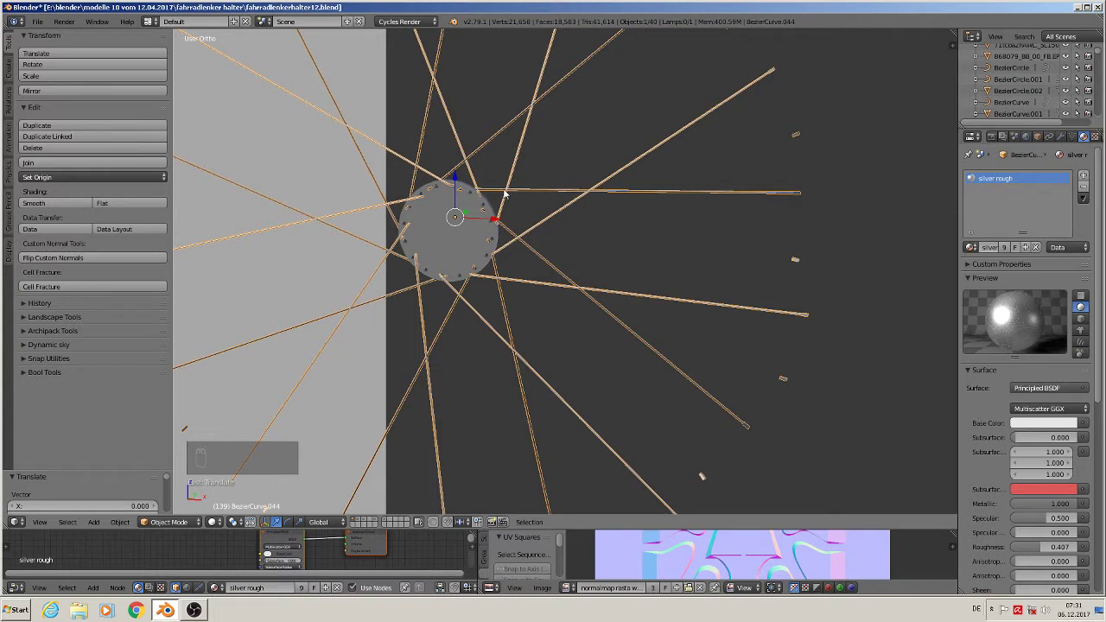
key("Tab")
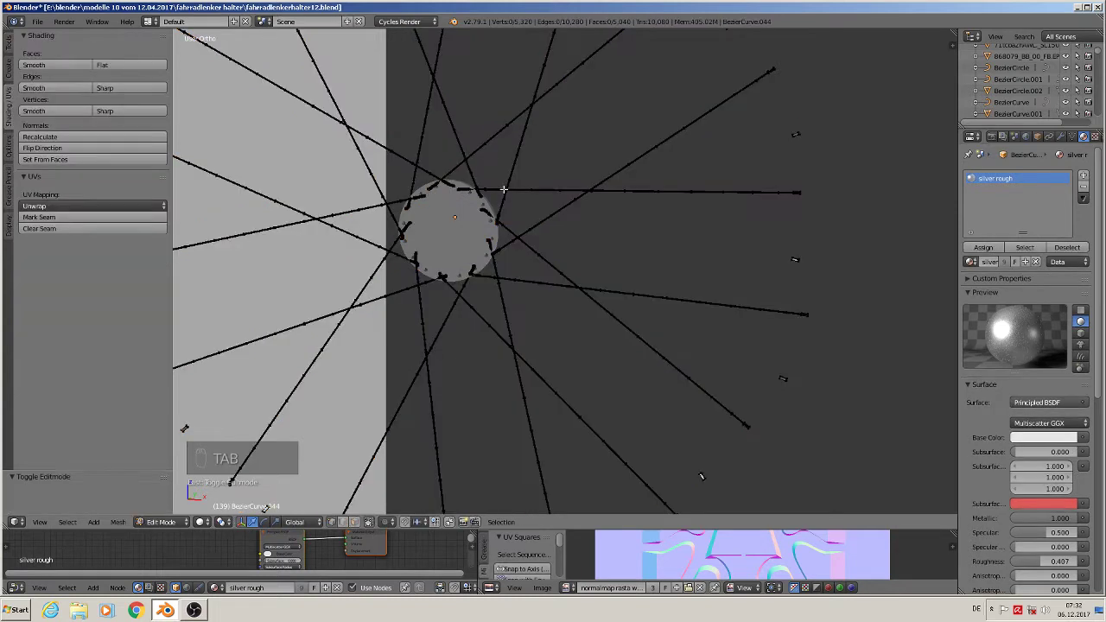
left_click(389, 523)
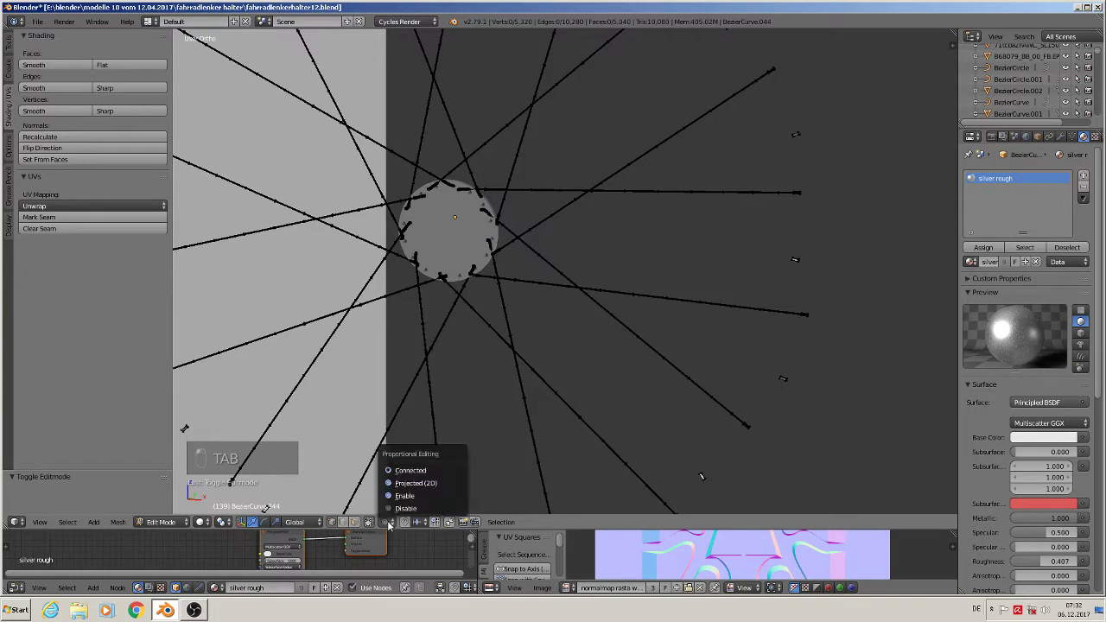
left_click(421, 471)
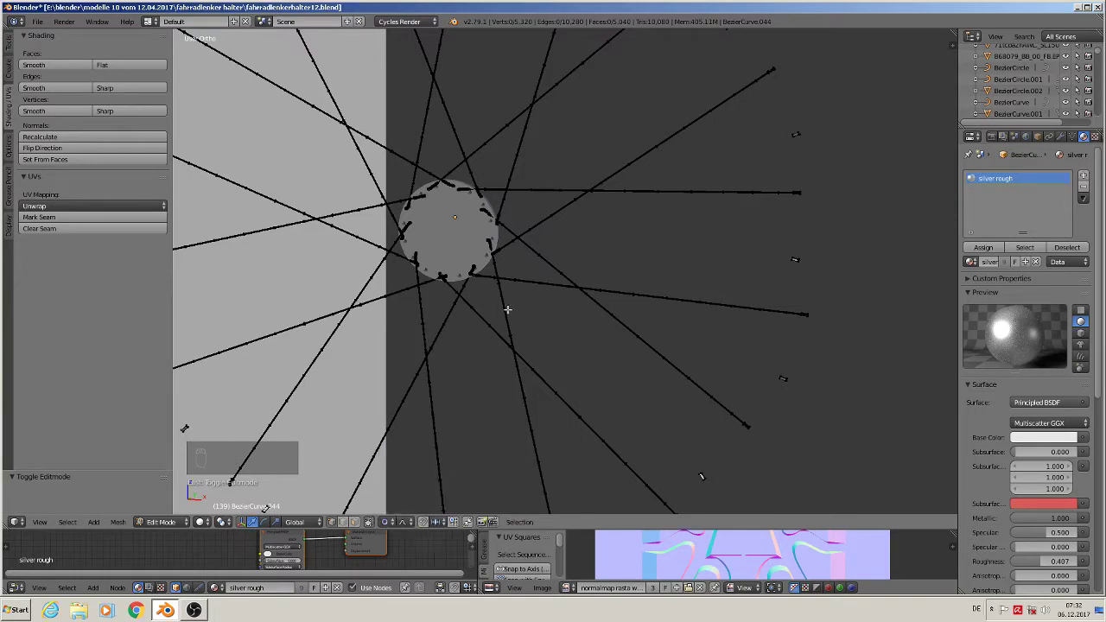
Circle-select the hooked end of the spoke at the disc's upper right and try to move it with connected proportional editing.
scroll(484, 182, "up", 6)
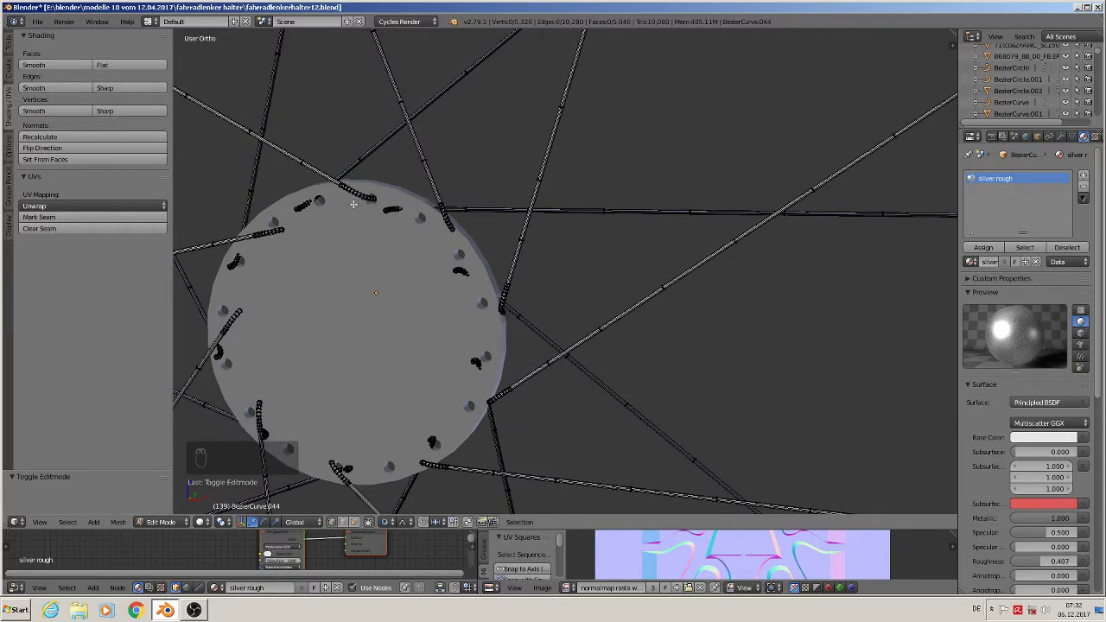
middle_click_drag(404, 264, 442, 264)
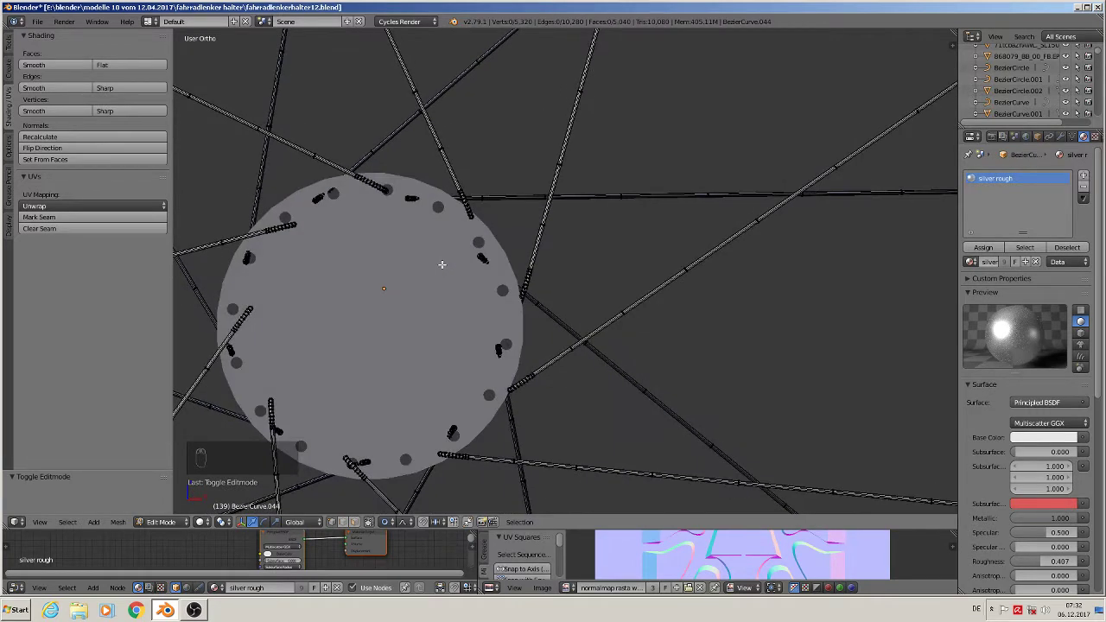
scroll(458, 256, "up", 1)
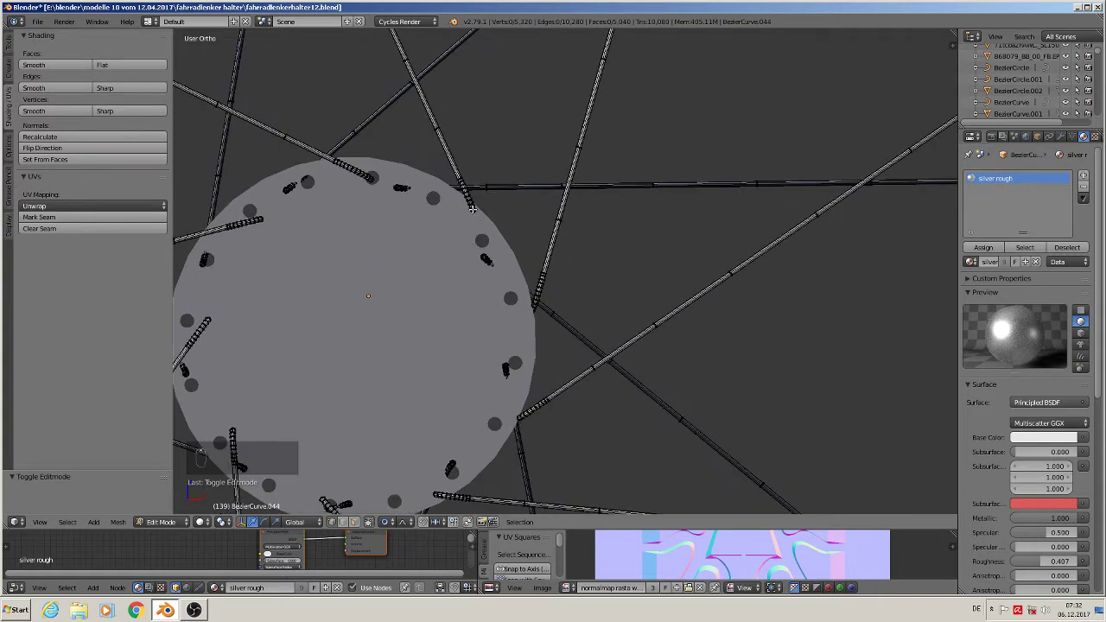
key("c")
left_click(473, 210)
right_click(472, 209)
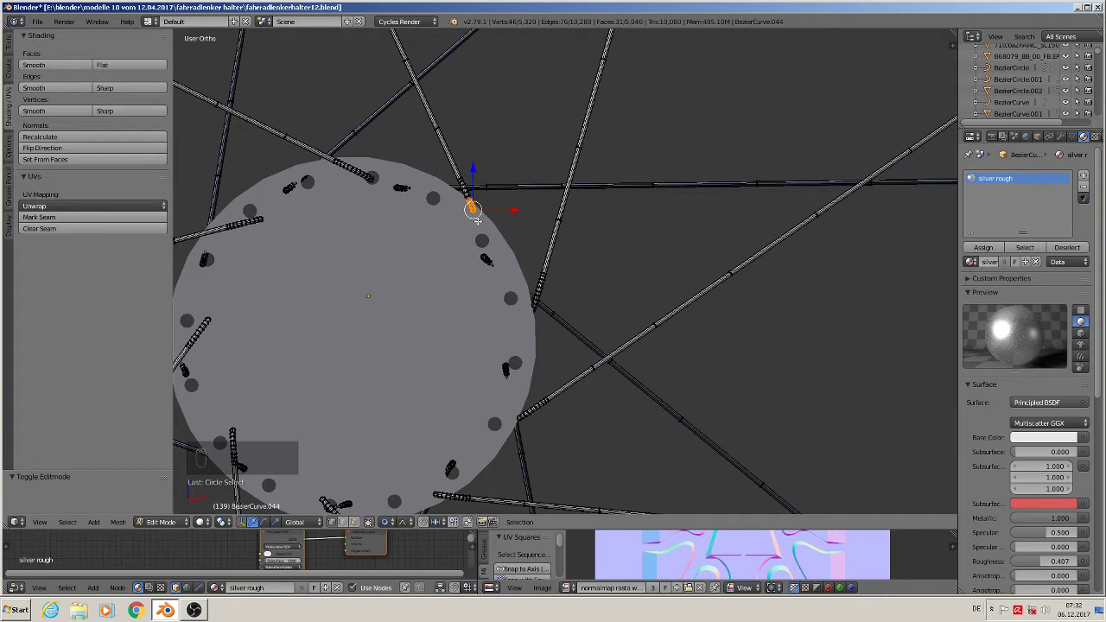
key("g")
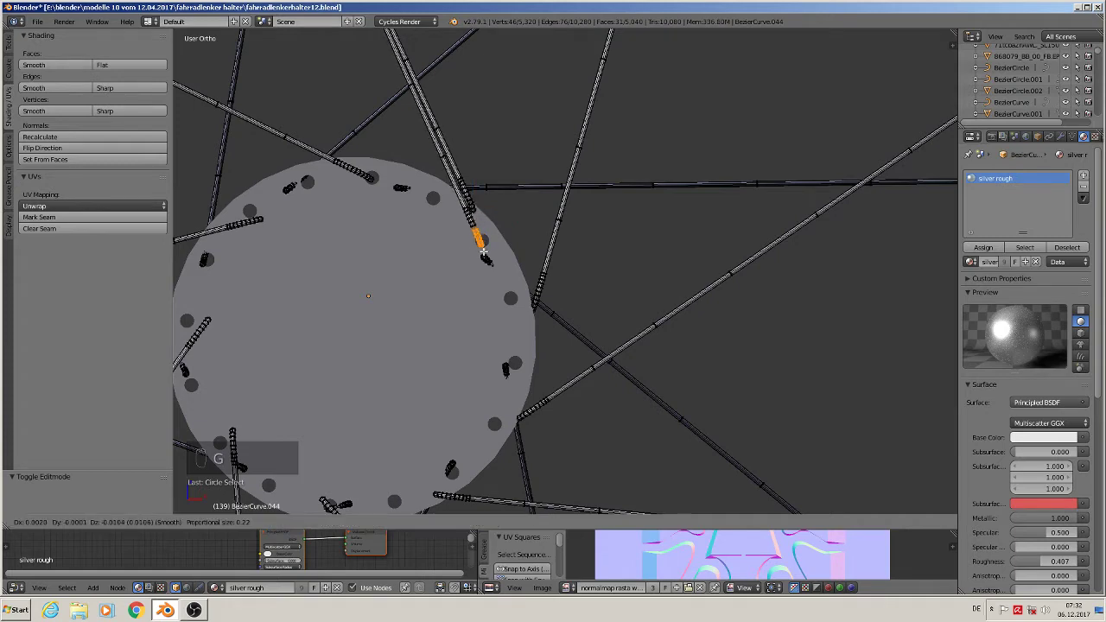
left_click(449, 262)
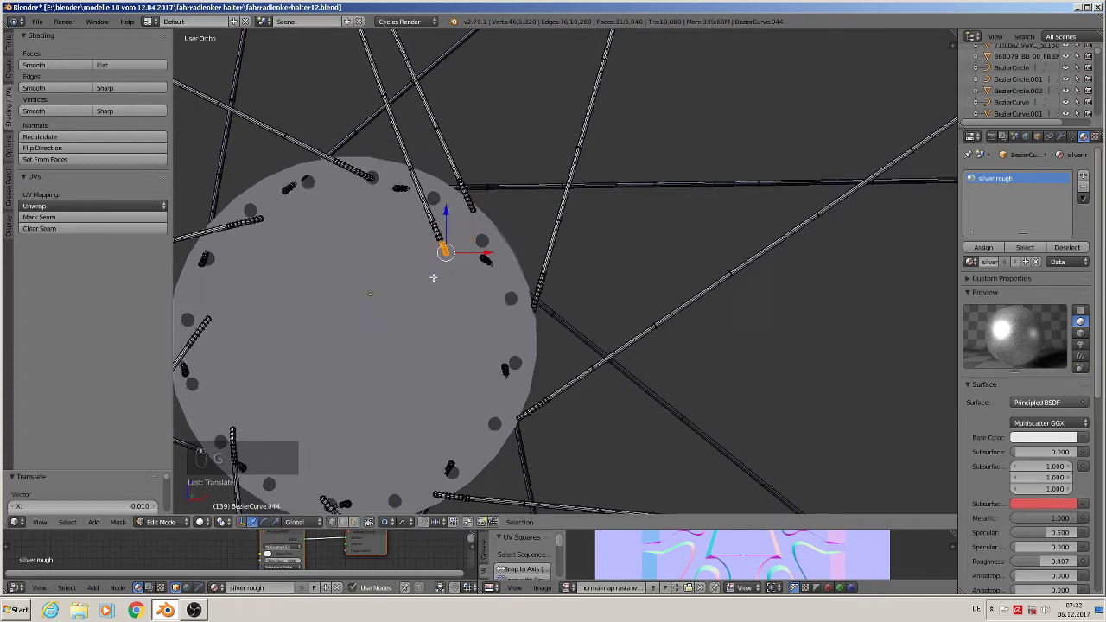
Select the displaced overlapping copy of the upper-right spoke as a linked piece and delete its vertices.
middle_click_drag(432, 346, 367, 289)
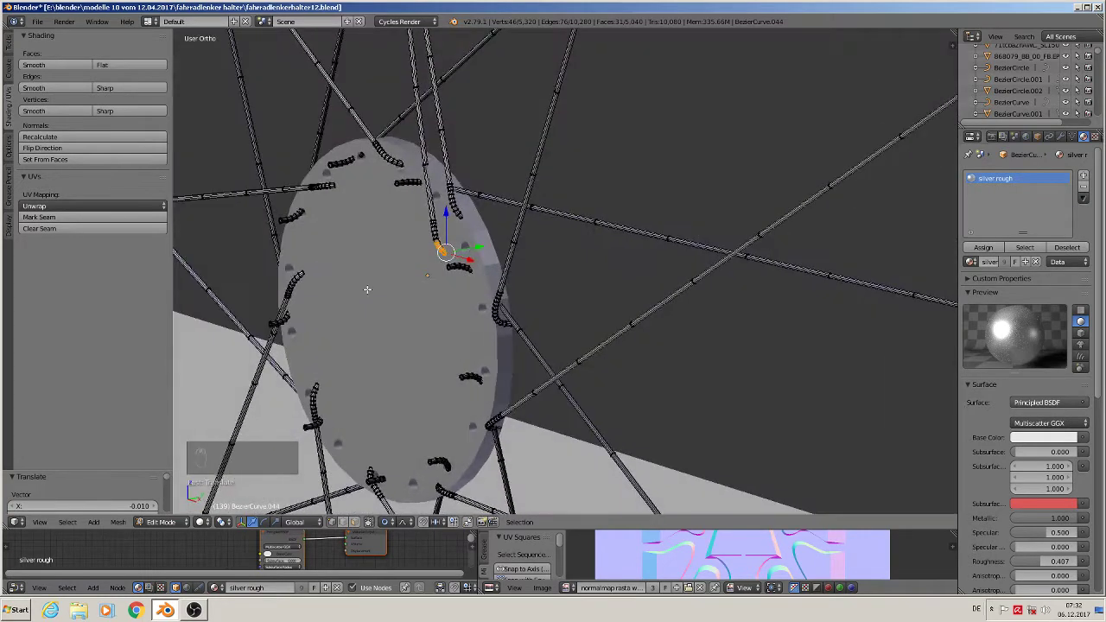
scroll(367, 289, "down", 5)
scroll(397, 272, "up", 6)
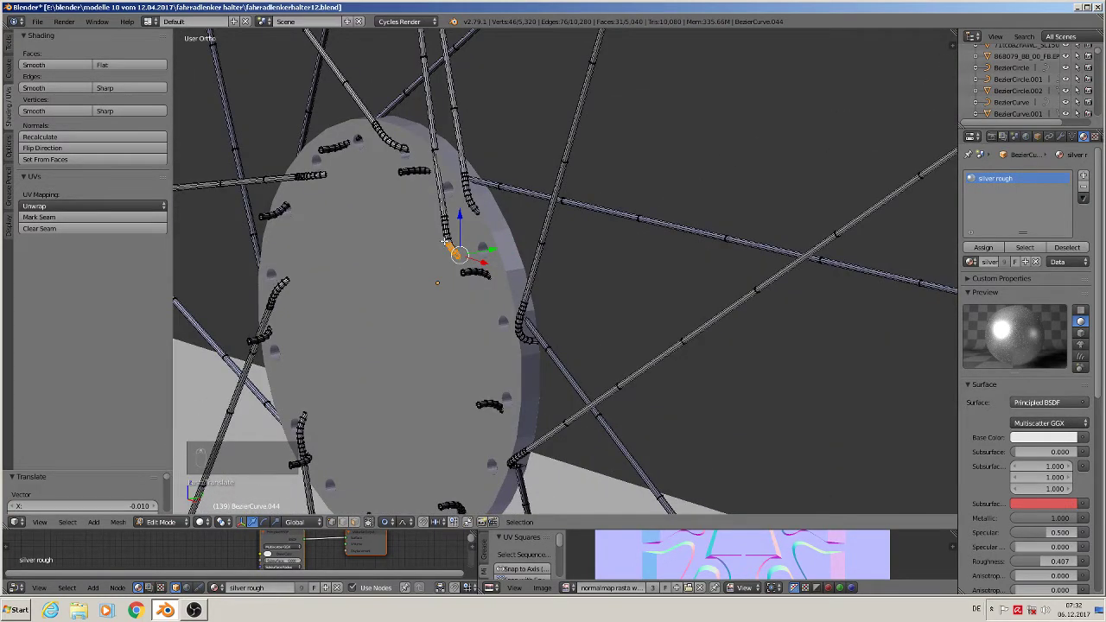
key("l")
key("x")
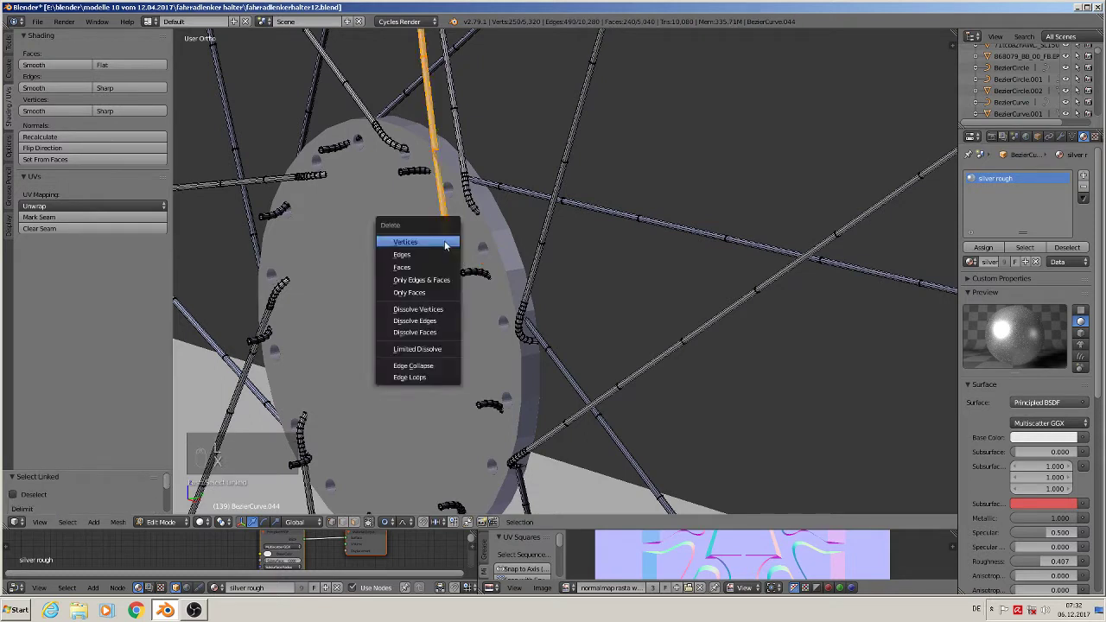
left_click(444, 242)
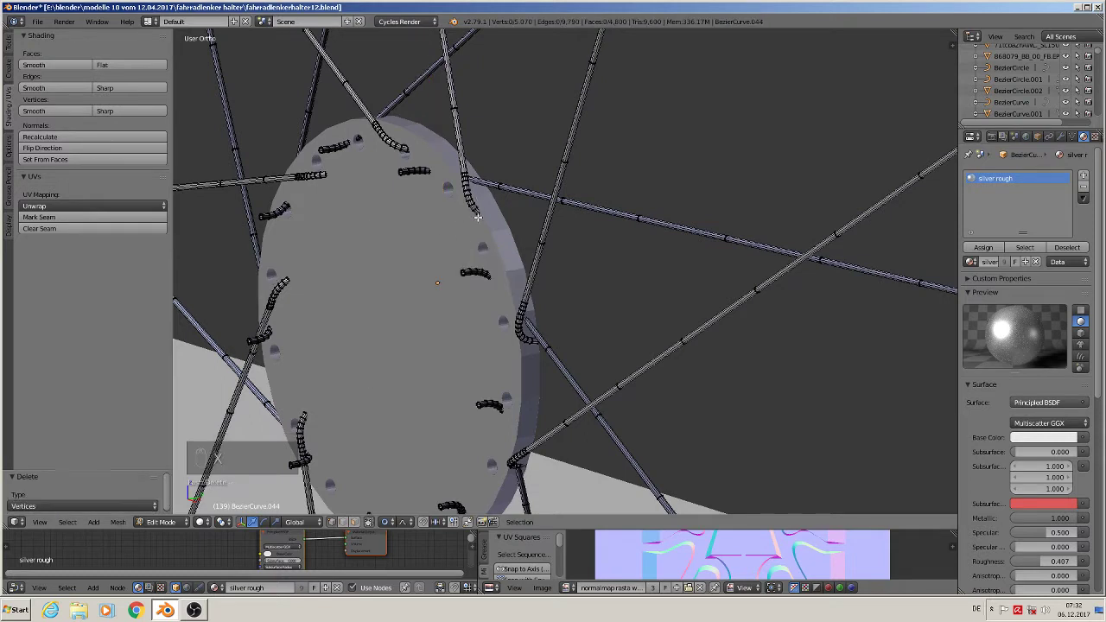
Circle-select the remaining upper-right spoke's hooked end, move it onto the nearest disc hole and deselect everything.
key("c")
left_click(479, 213)
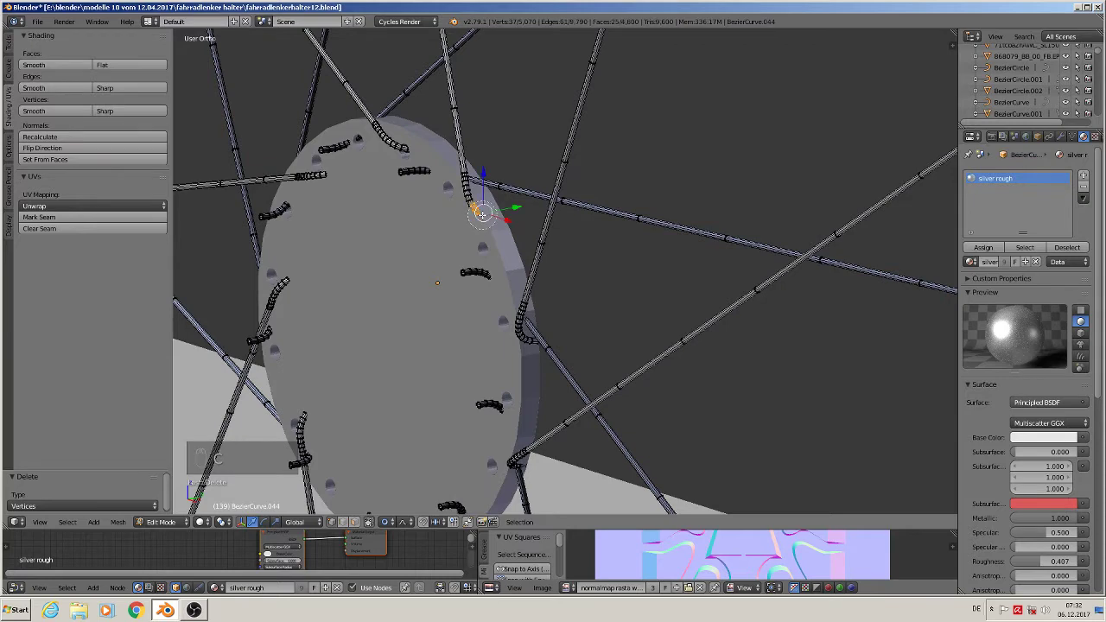
middle_click_drag(481, 215, 534, 227)
key("g")
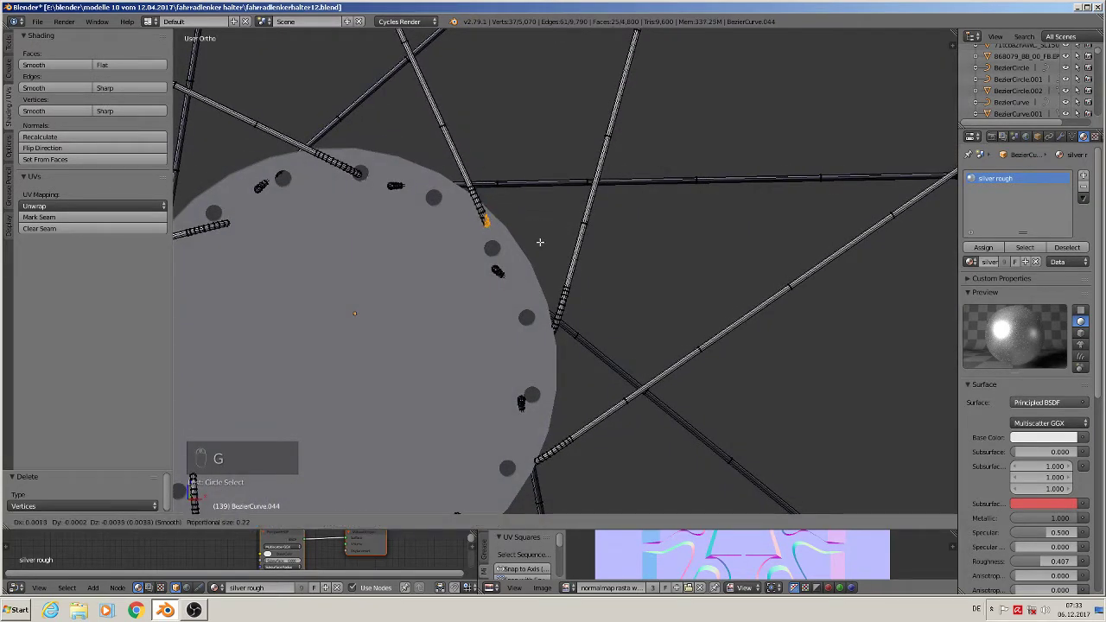
left_click(543, 262)
middle_click_drag(543, 261, 519, 269)
key("a")
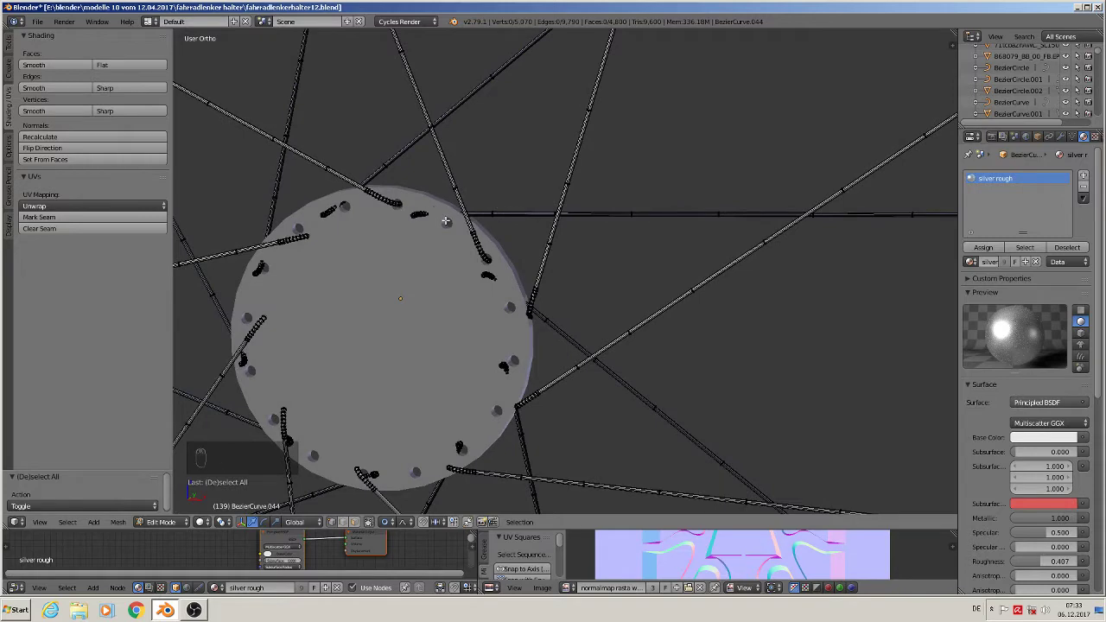
Circle-select the hooked end of the horizontal spoke at the disc's upper right and try to move it in front view.
scroll(445, 224, "up", 2)
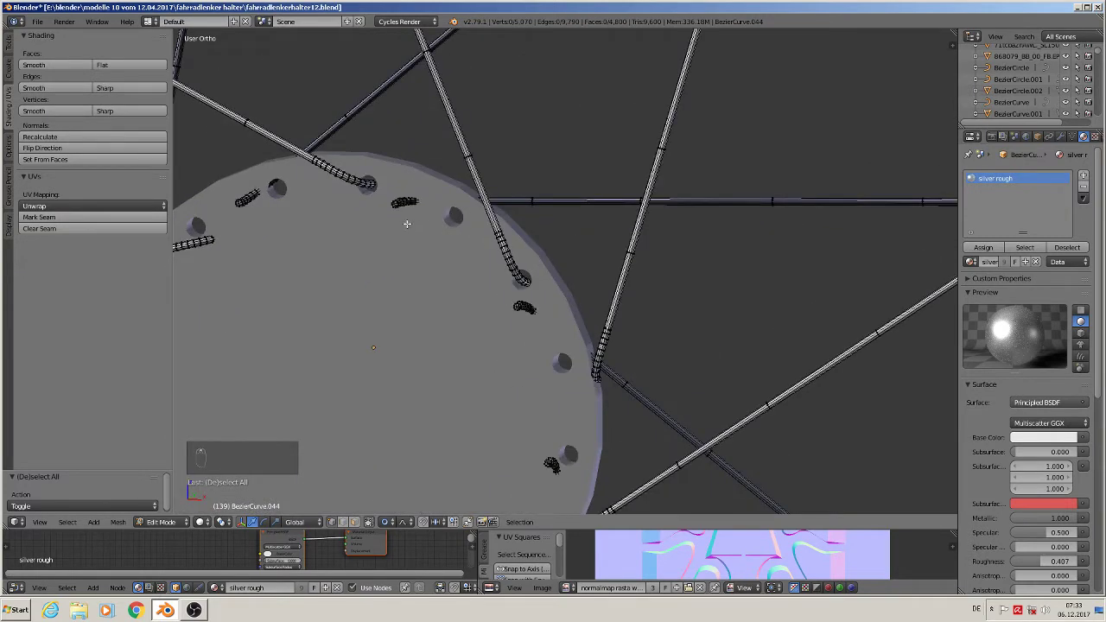
key("c")
left_click(403, 210)
right_click(405, 210)
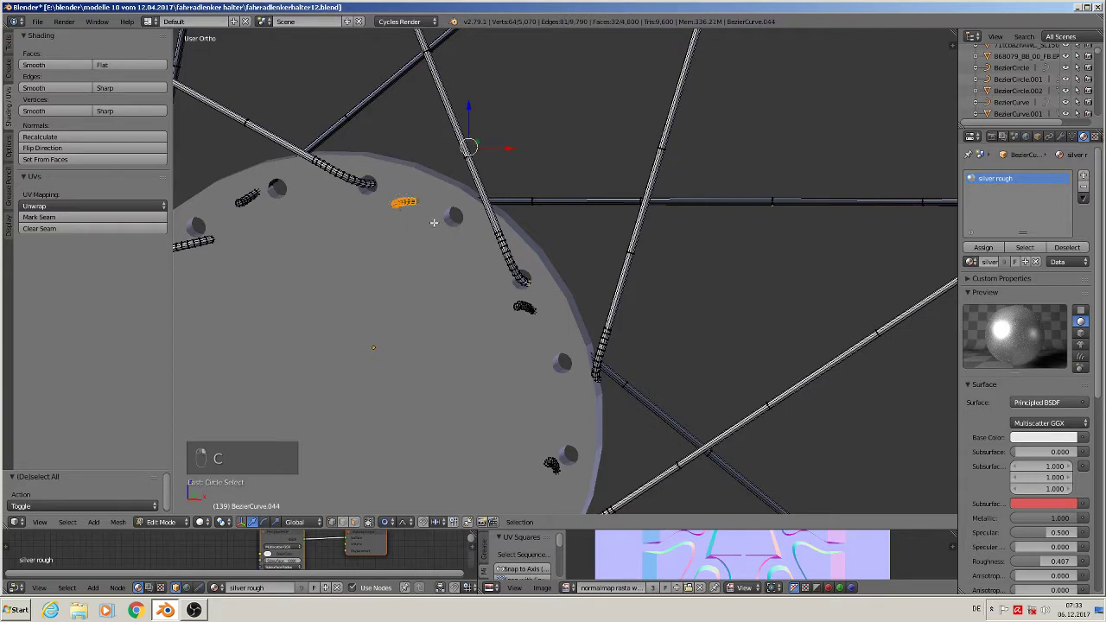
middle_click_drag(504, 157, 485, 211)
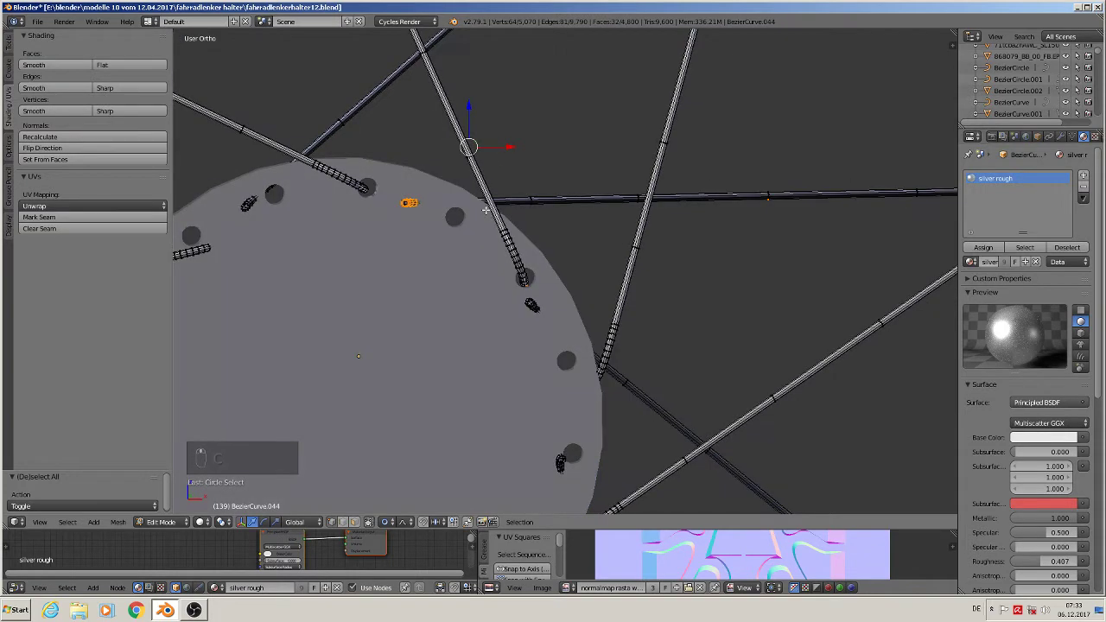
key("KP_1")
key("g")
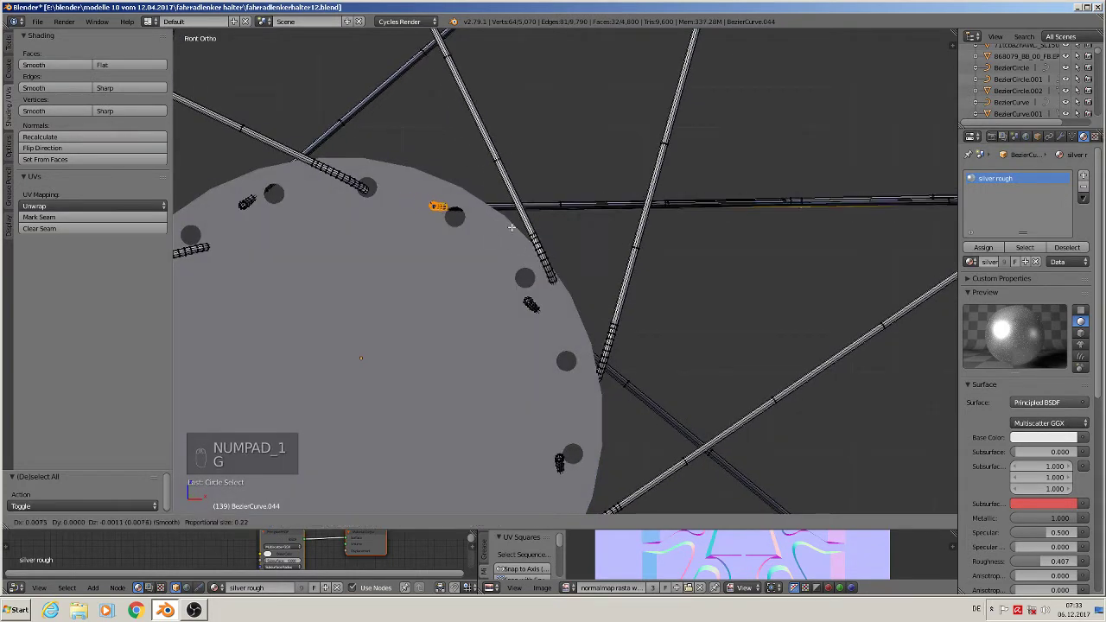
left_click(481, 222)
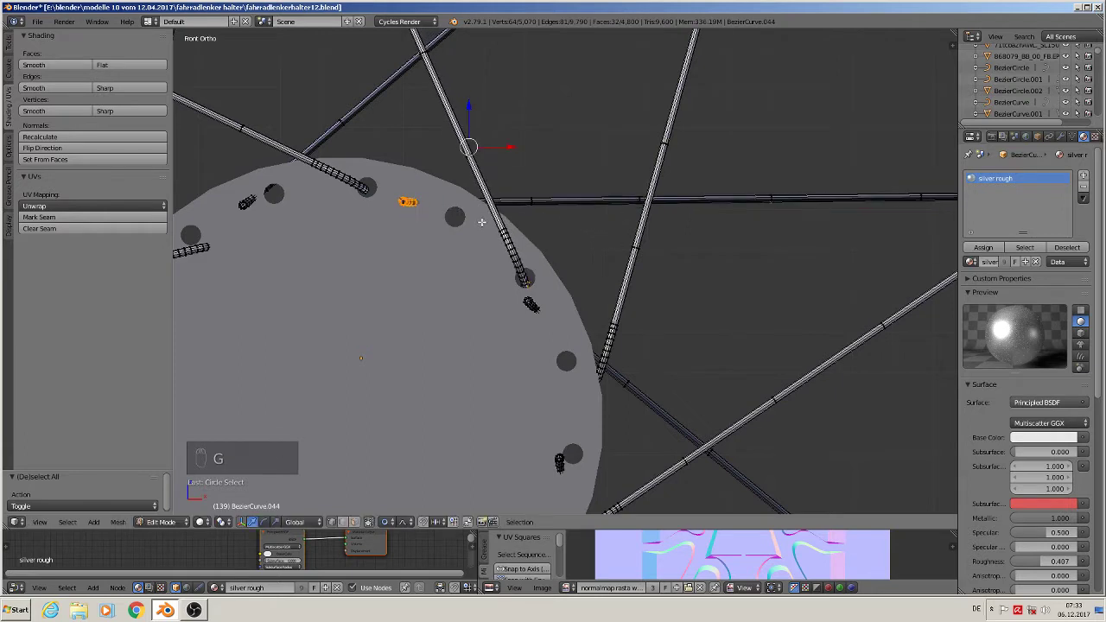
key("a")
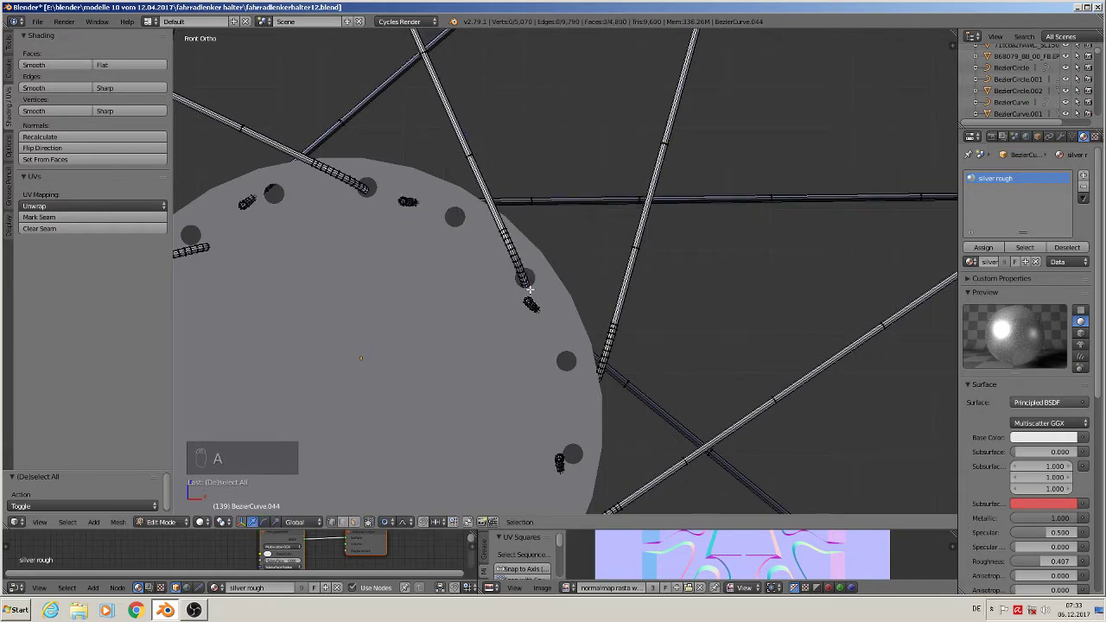
Circle-select the horizontal spoke's hooked end again, retry moving it, and clear the selection.
key("c")
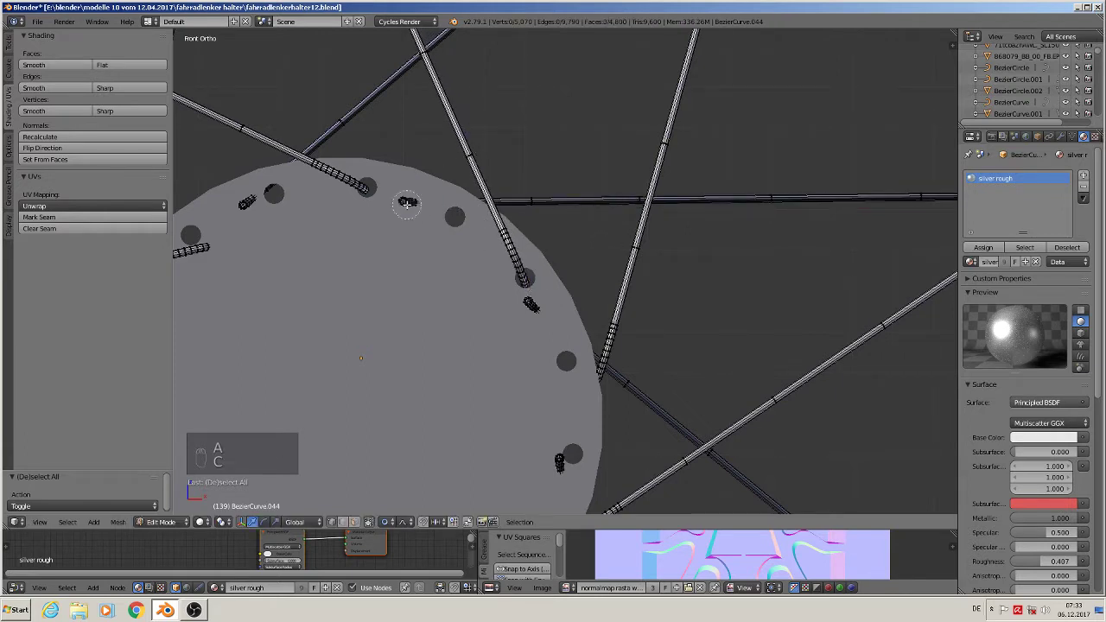
left_click(407, 201)
right_click(406, 201)
key("g")
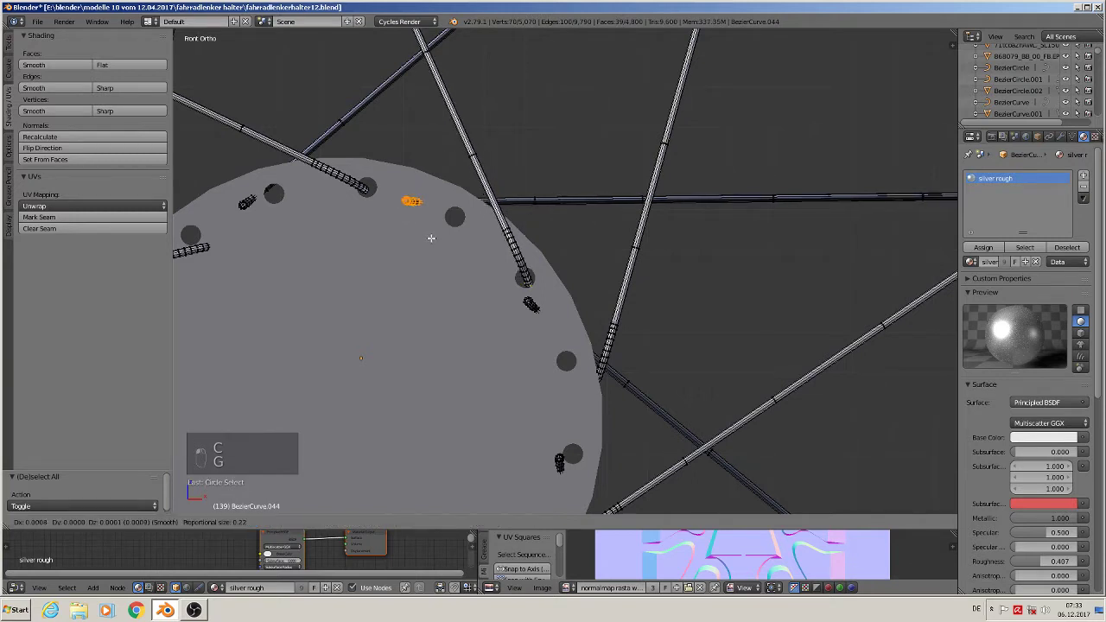
right_click(426, 235)
key("a")
key("a")
key("a")
key("a")
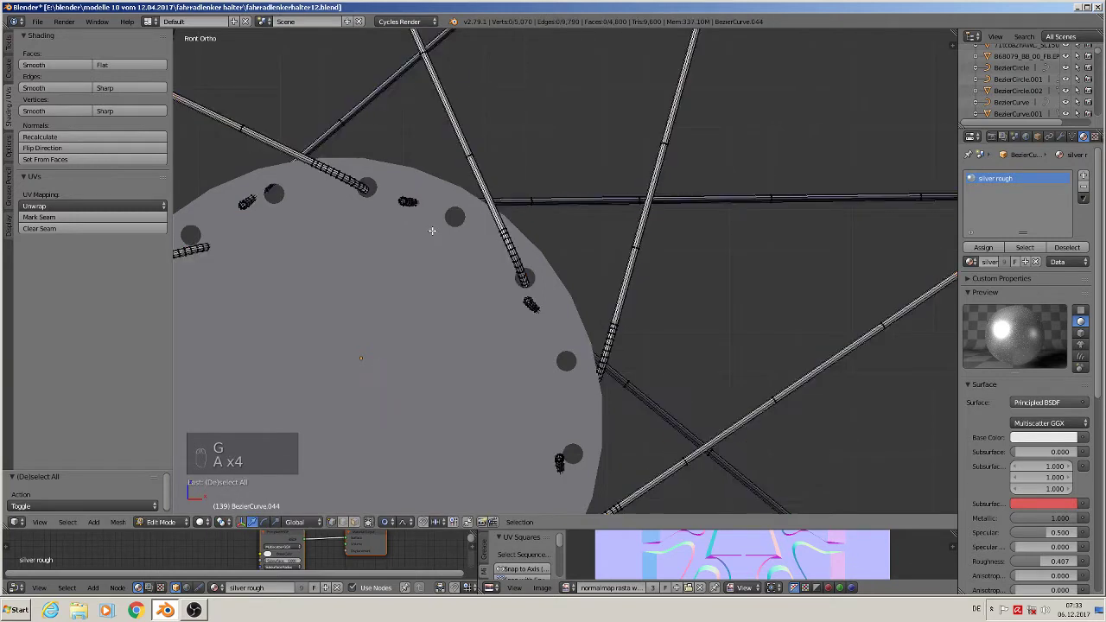
Reselect the horizontal spoke's hooked end with Circle Select and deselect stray vertices at the neighbouring spoke's end, testing the move.
key("c")
left_click(407, 201)
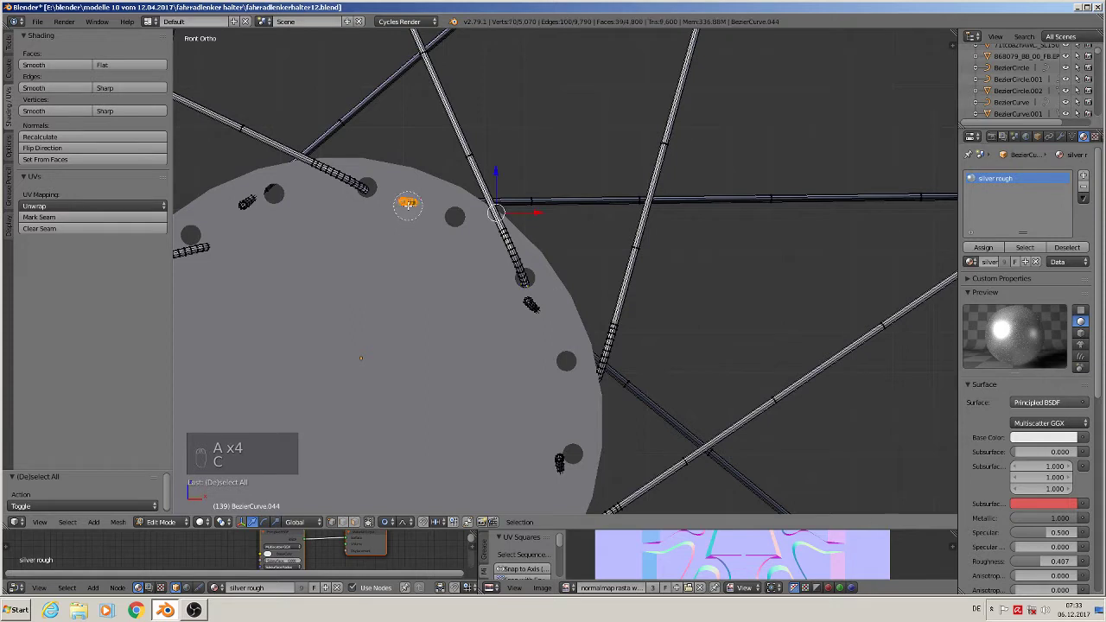
right_click(433, 235)
key("g")
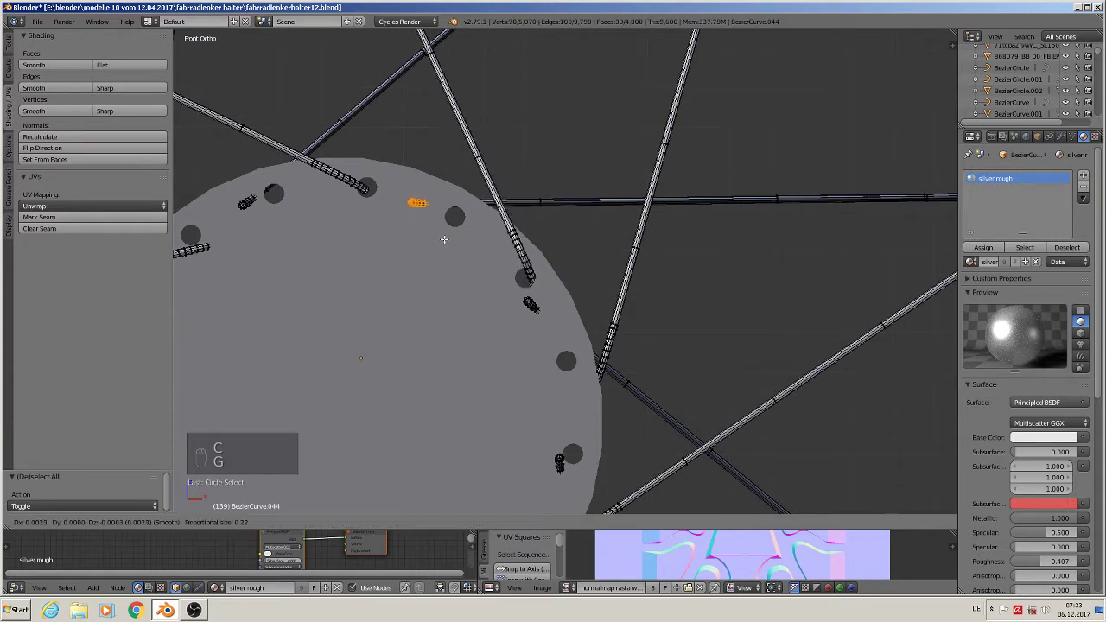
right_click(456, 224)
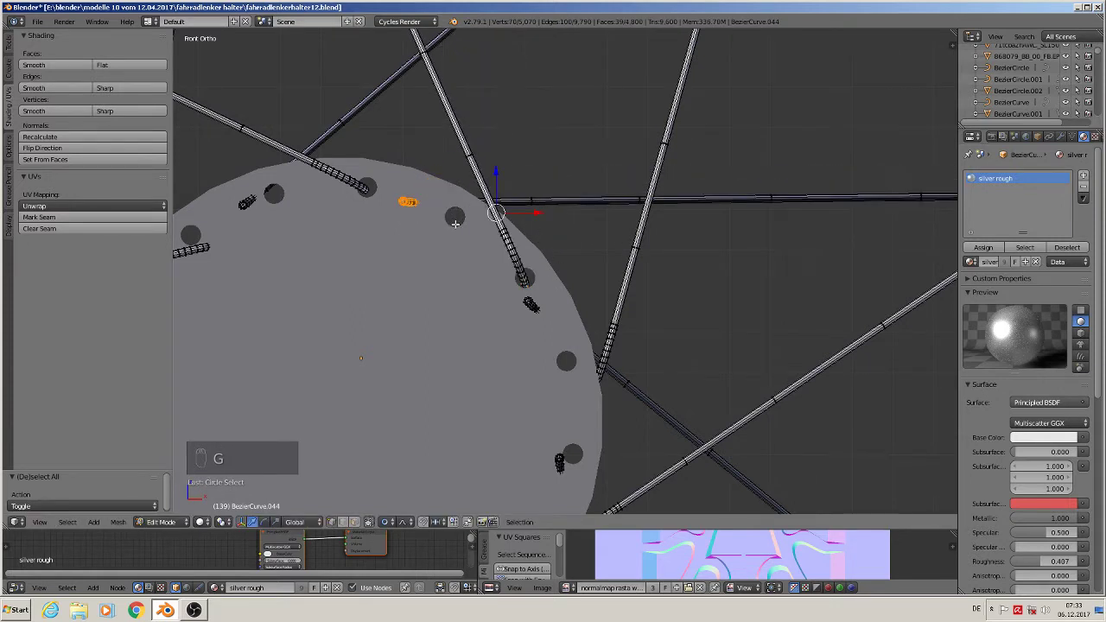
key("c")
right_click(526, 283)
key("g")
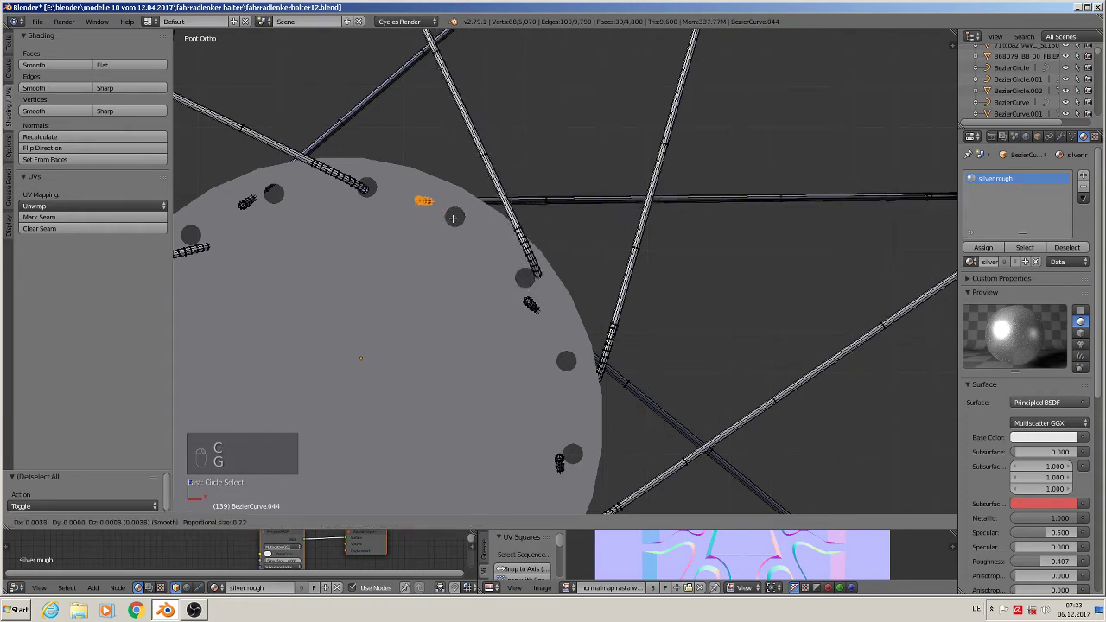
right_click(446, 222)
Switch to wireframe display, deselect the remaining stray vertices on the neighbouring spoke, and move the horizontal spoke's hooked end onto the nearest hole.
scroll(508, 274, "up", 1)
scroll(510, 277, "up", 1)
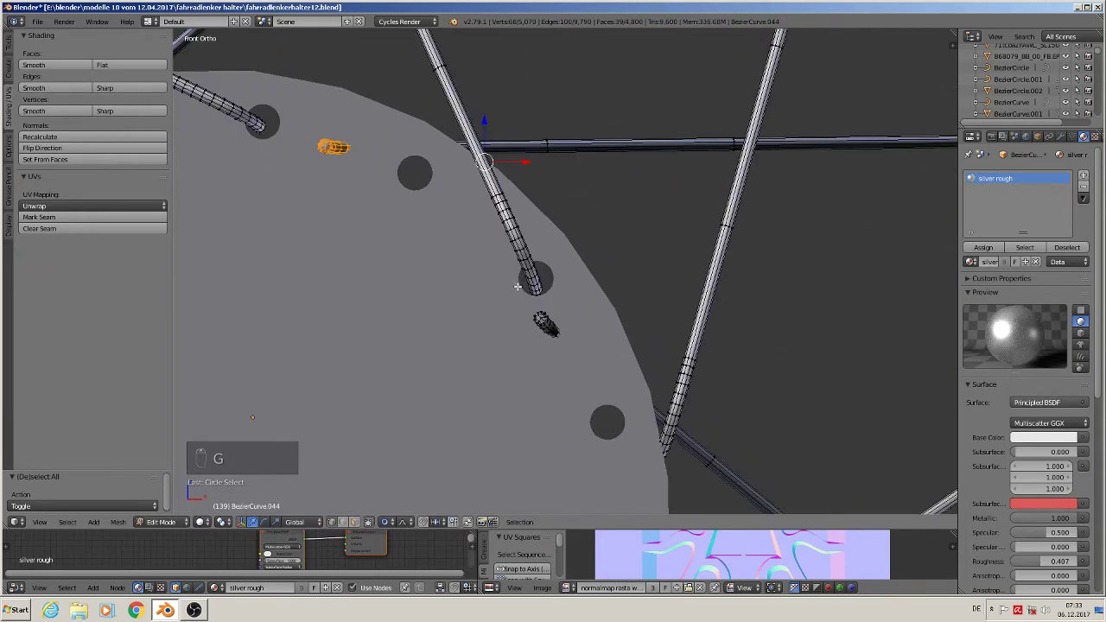
key("z")
key("c")
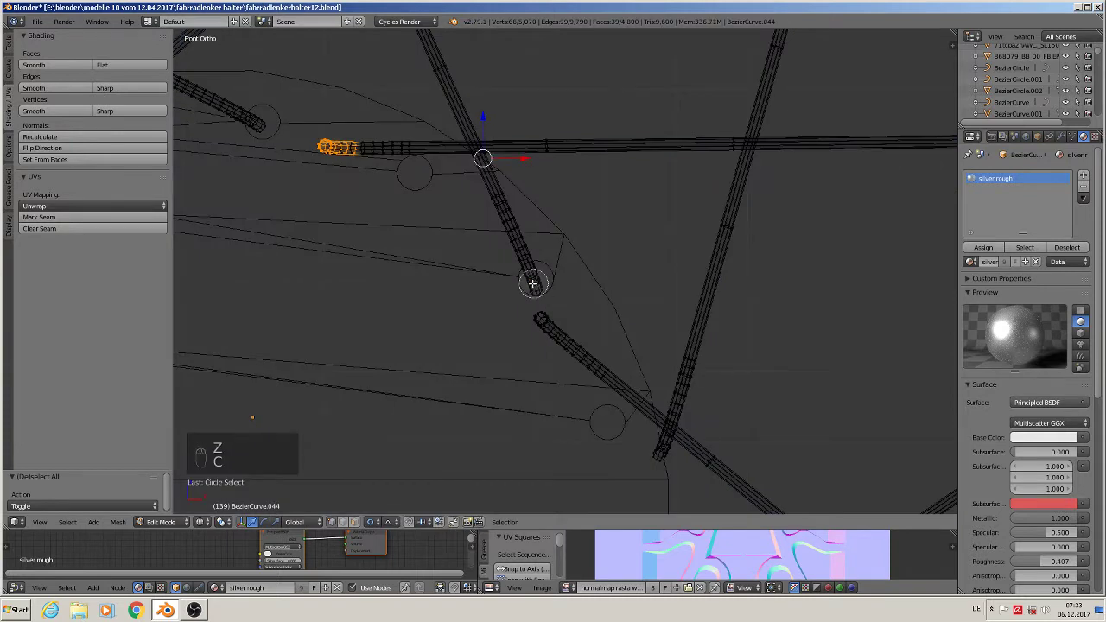
key("Escape")
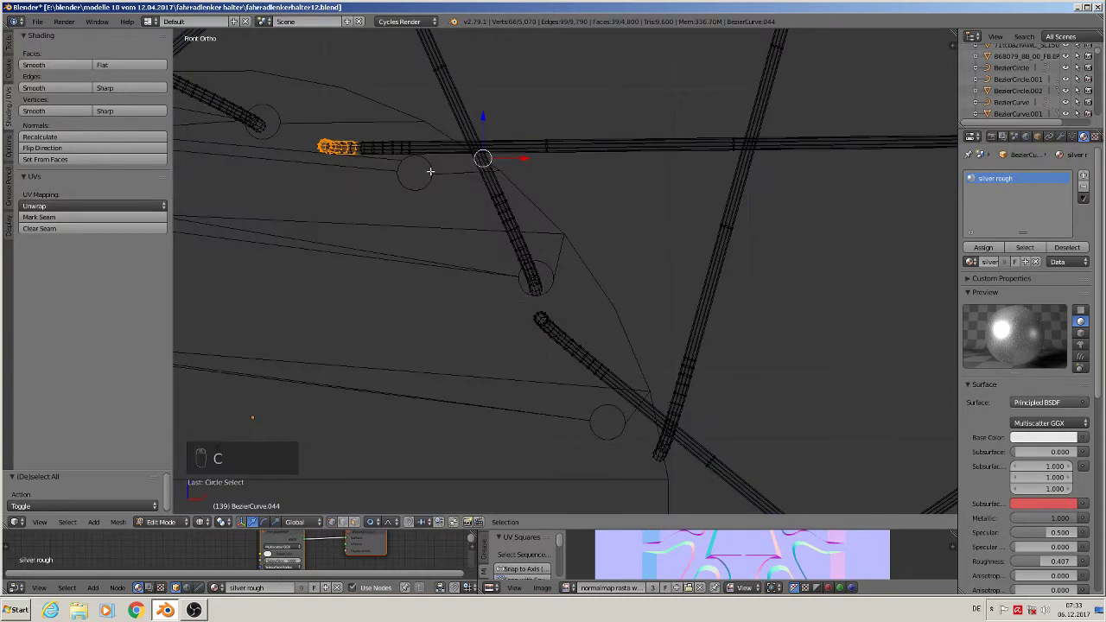
key("g")
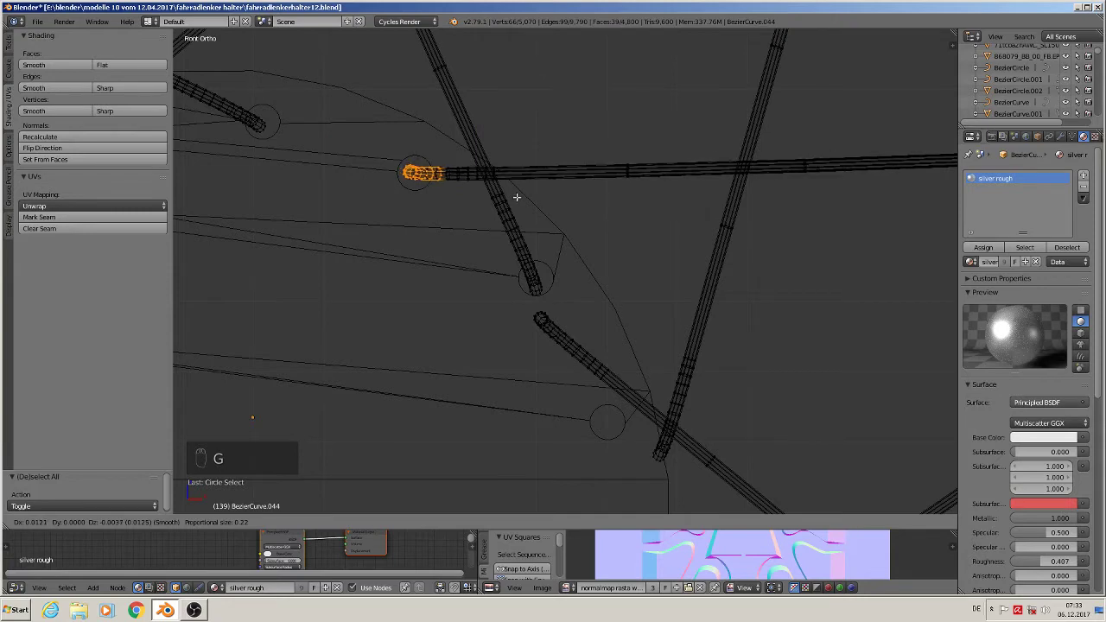
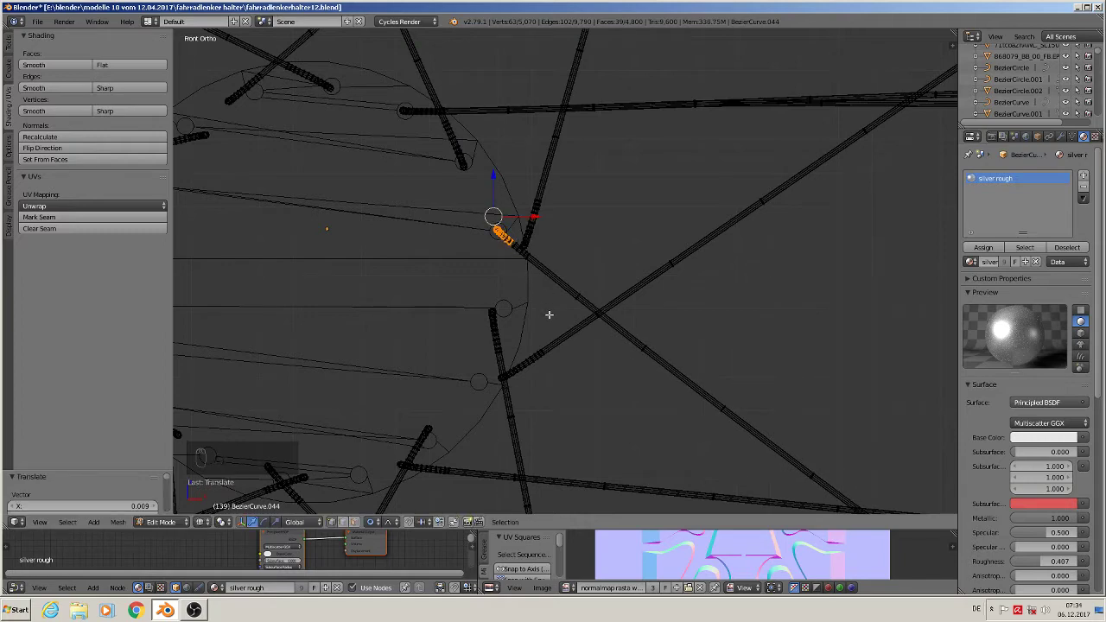
Clear the selection, loop-select the end ring of the steep spoke at the disc's right edge, and grow the selection along its hook.
middle_click_drag(548, 316, 622, 267, "shift")
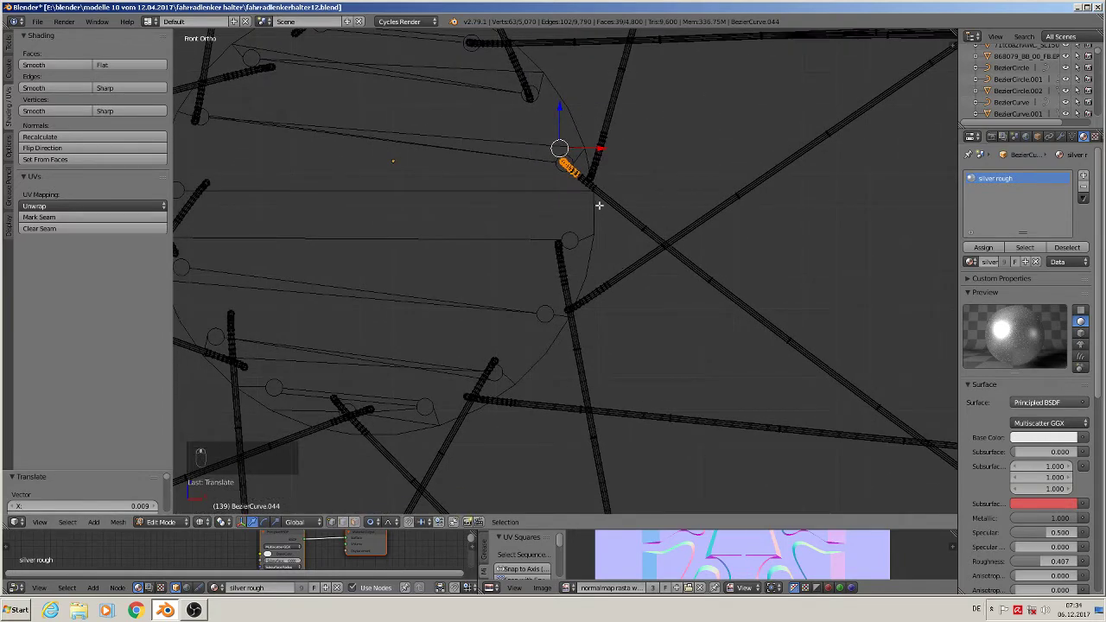
key("a")
scroll(605, 176, "up", 8)
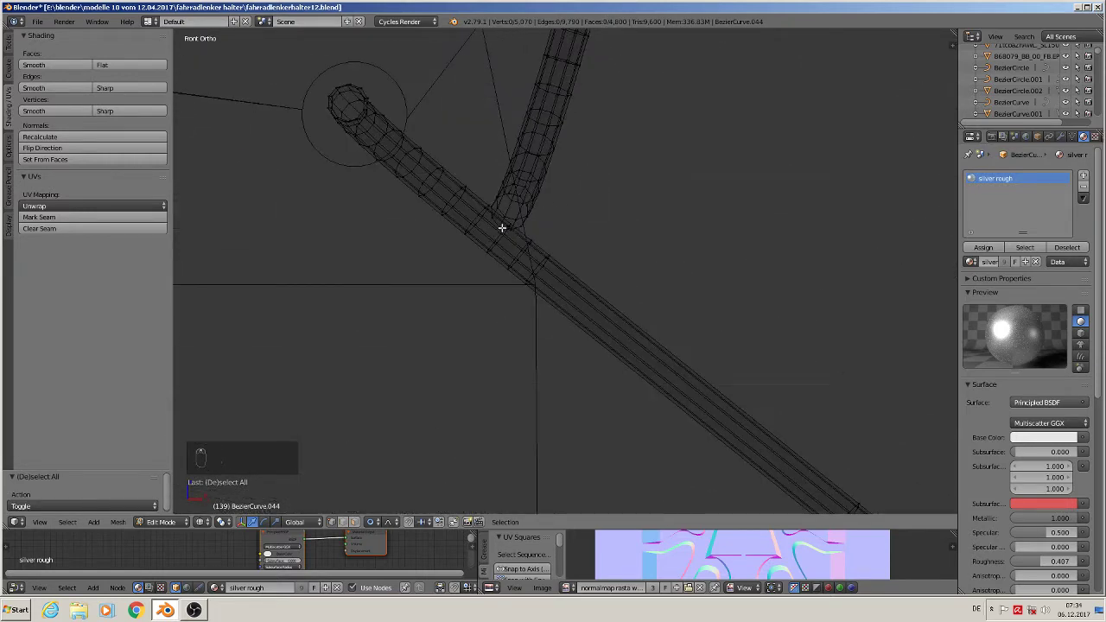
right_click(500, 219, "alt")
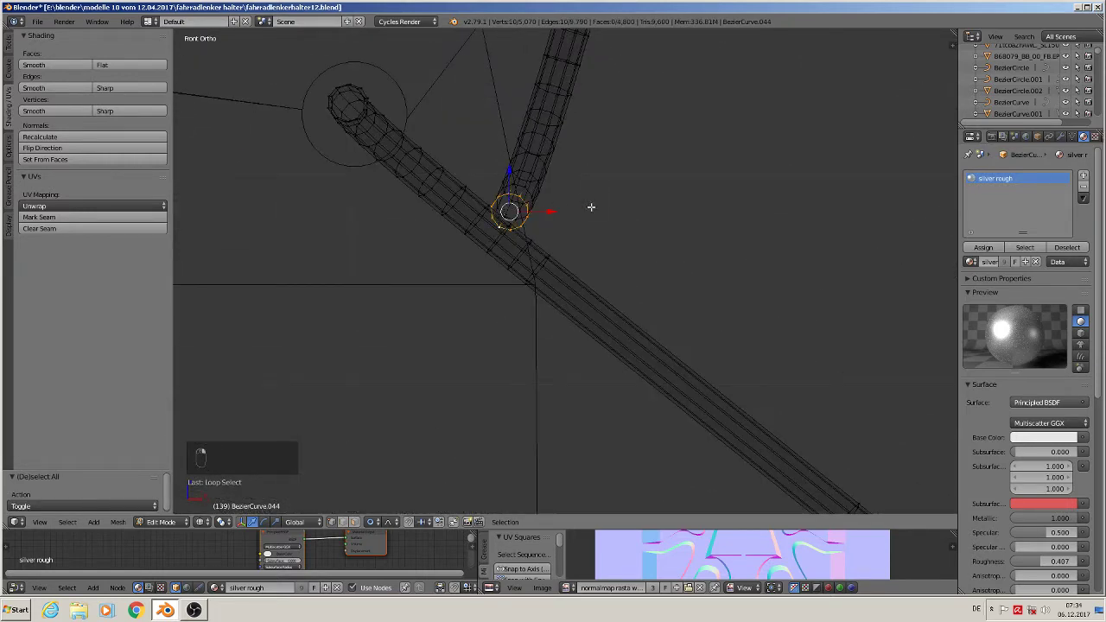
key("ctrl+KP_Add")
key("ctrl+KP_Add")
key("ctrl+KP_Add")
Move the steep spoke's selected end down onto the next free hole at the disc's right edge.
scroll(622, 276, "up", 5)
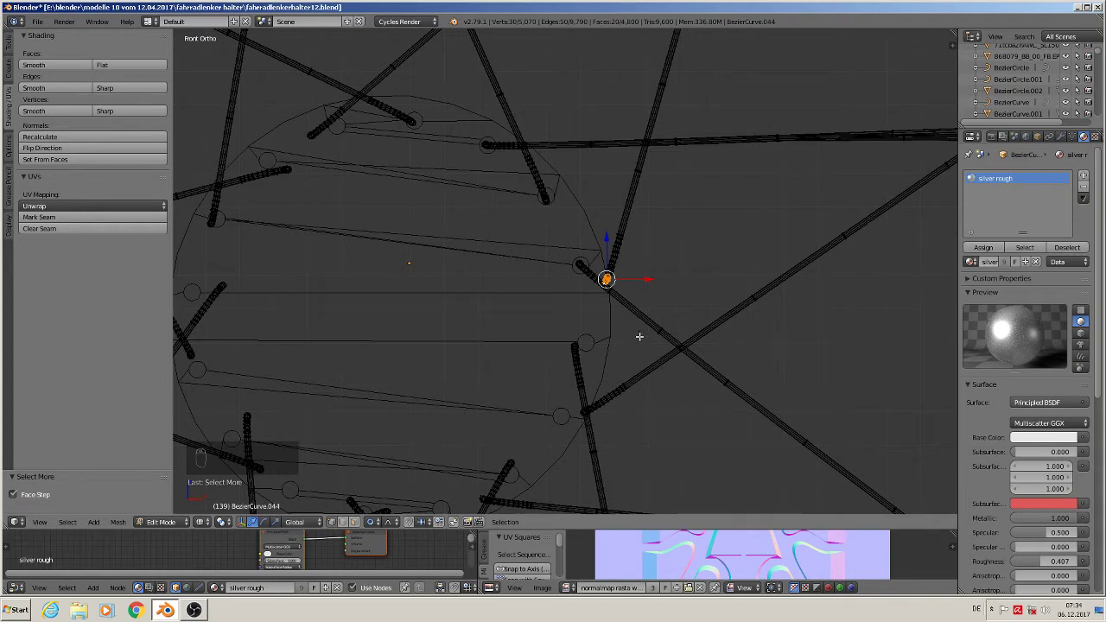
scroll(639, 336, "down", 3)
key("g")
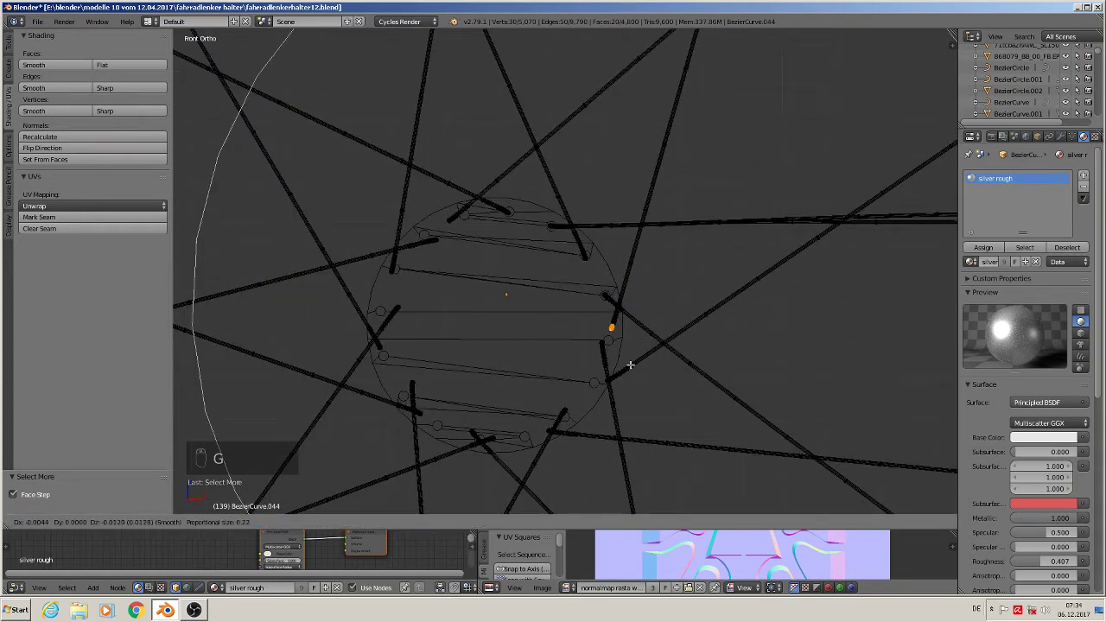
left_click(628, 375)
scroll(629, 376, "up", 2)
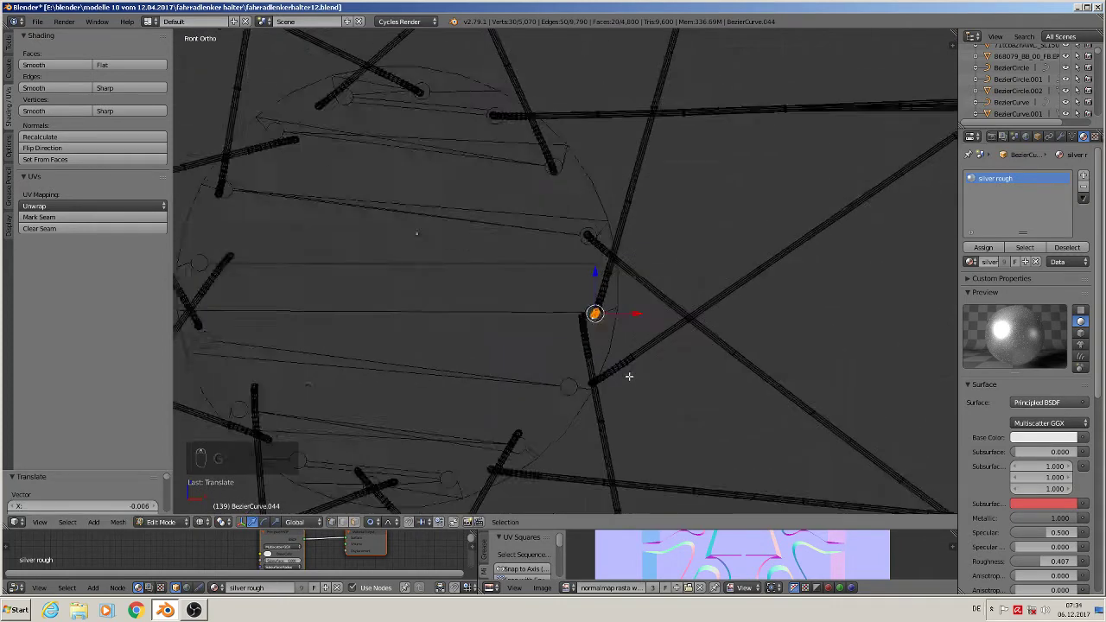
scroll(628, 374, "up", 2)
scroll(624, 370, "down", 3)
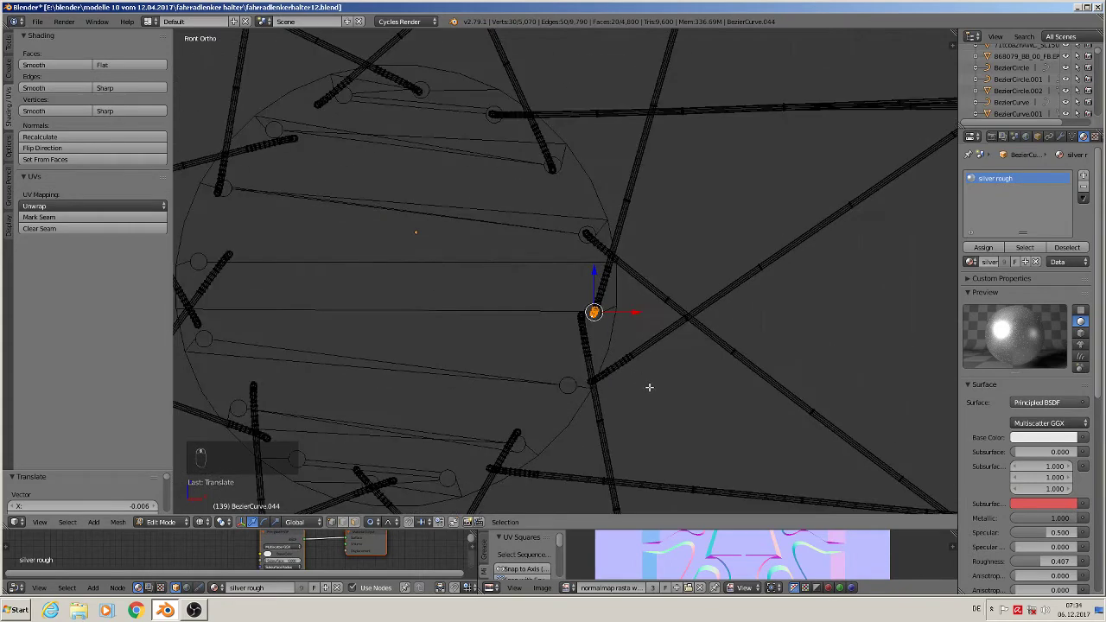
Deselect everything, circle-select the hooked end of the diagonal spoke at the disc's upper left, and move it onto the adjacent hole.
middle_click_drag(649, 383, 740, 299, "shift")
scroll(743, 298, "down", 2)
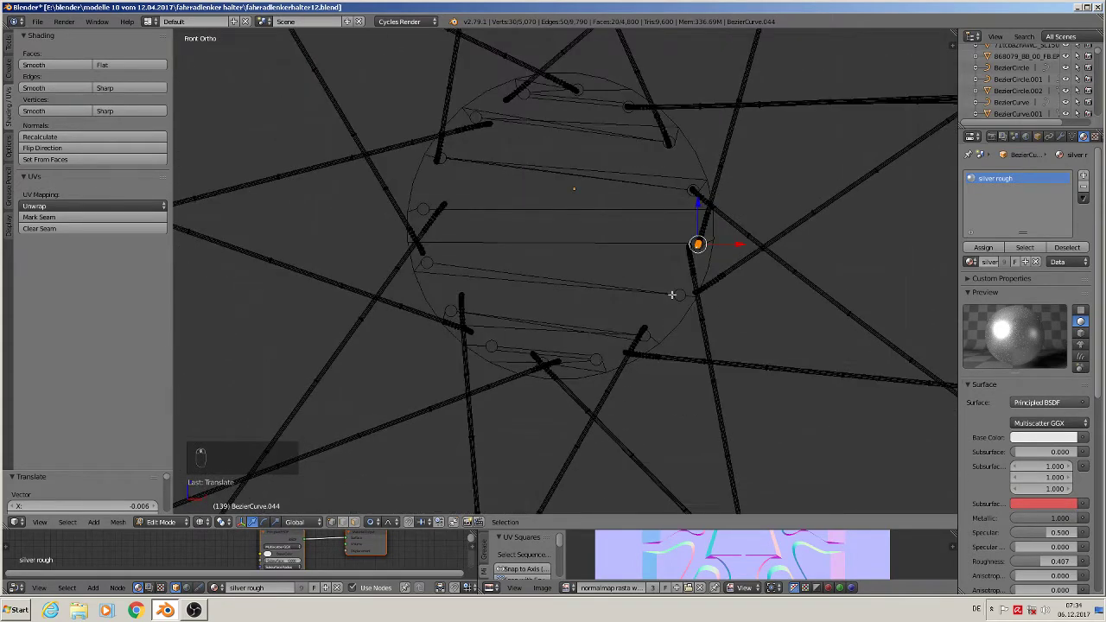
middle_click_drag(671, 296, 625, 318, "shift")
middle_click_drag(569, 250, 538, 316, "shift")
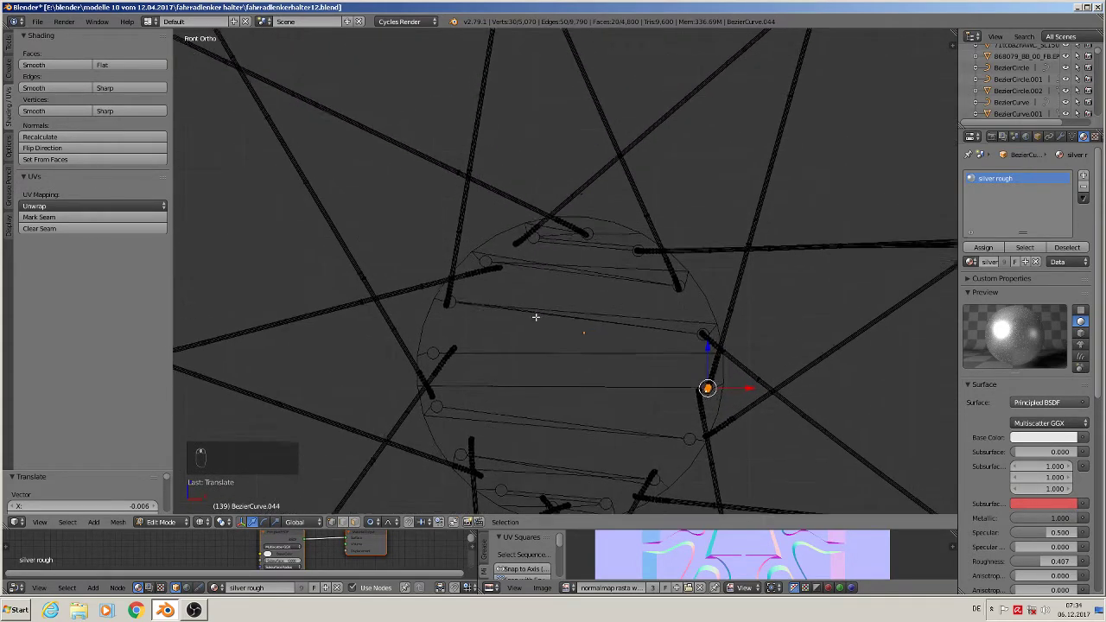
scroll(541, 316, "up", 5)
key("a")
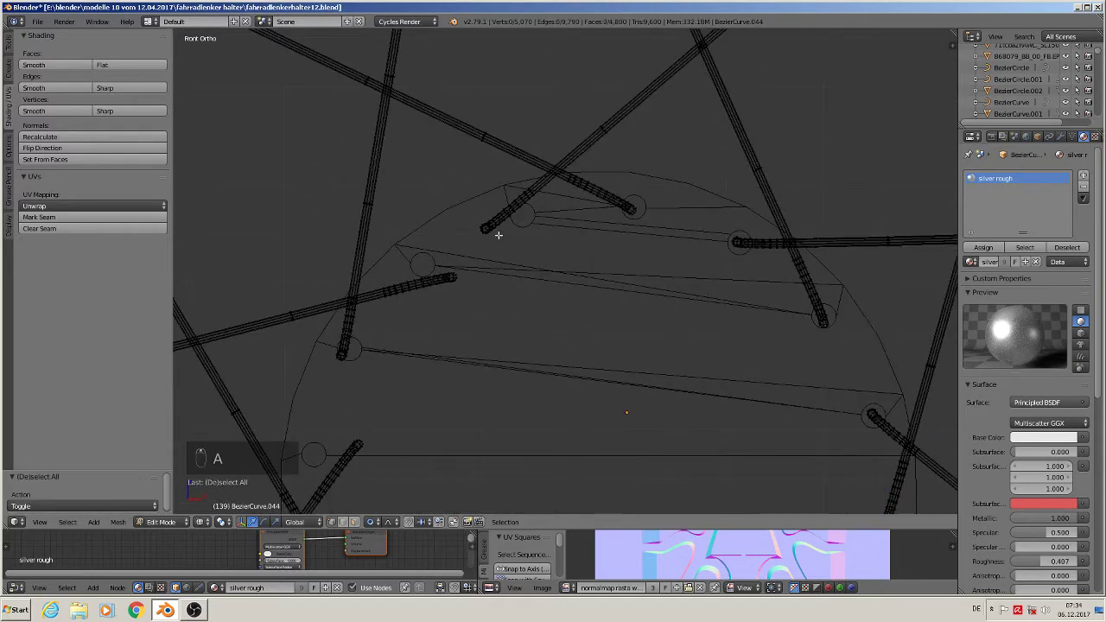
key("c")
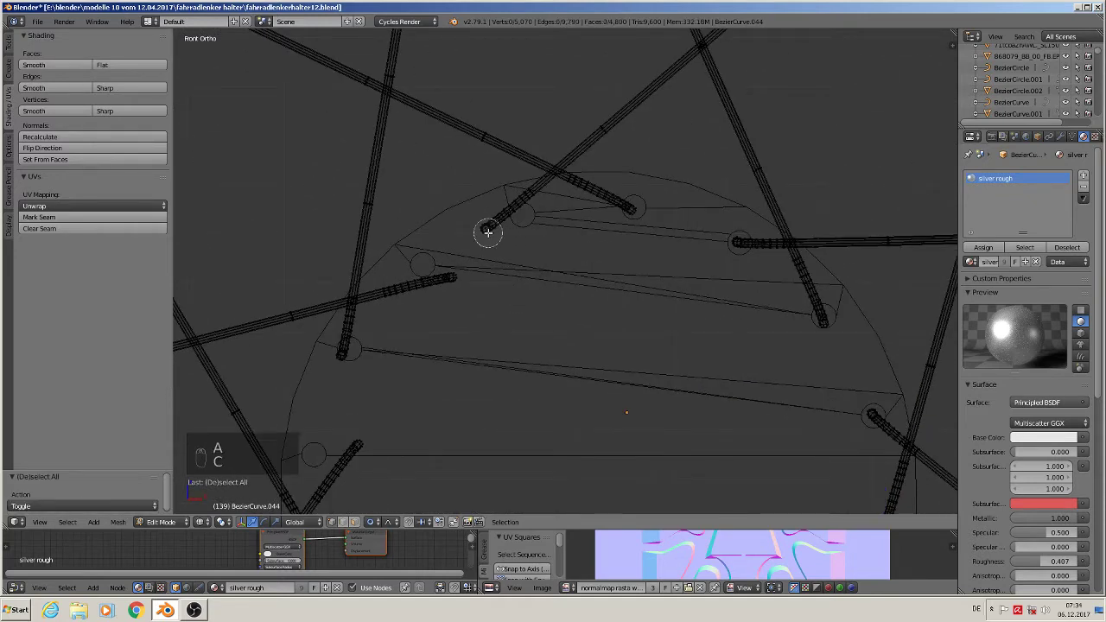
left_click(488, 230)
right_click(489, 232)
key("g")
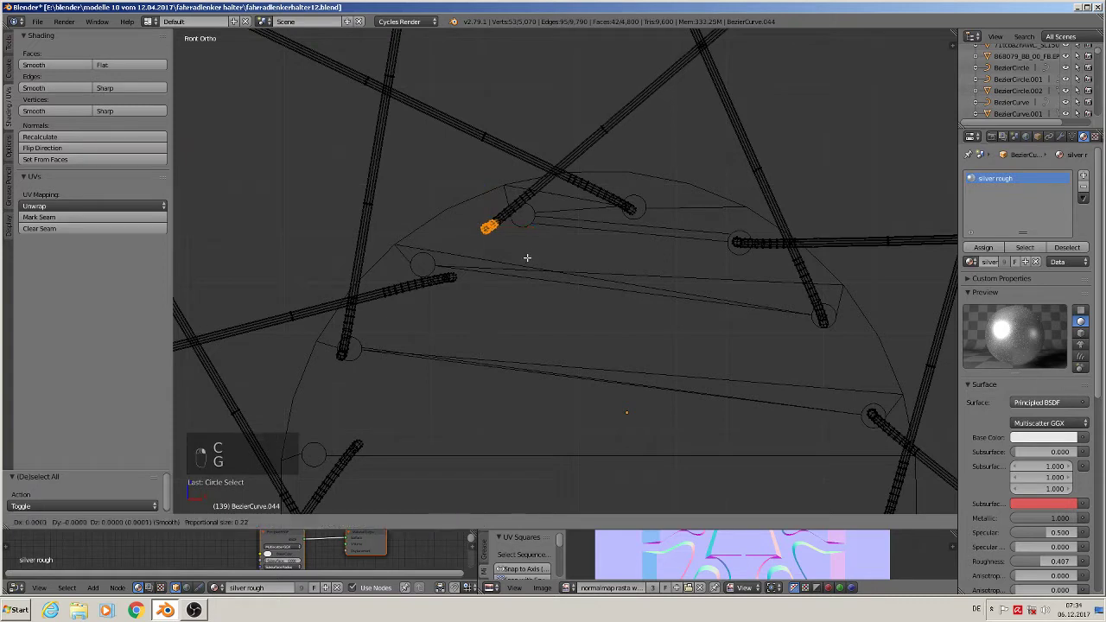
left_click(560, 245)
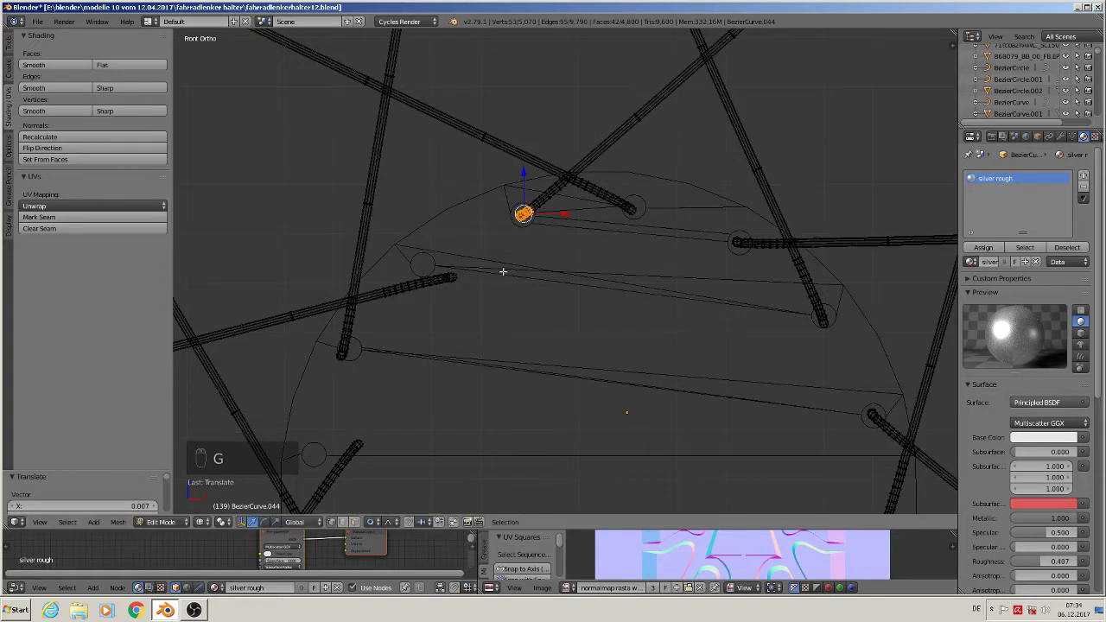
Clear the selection, circle-select the hooked end of the spoke coming in from the left, and move it onto the free upper-left hole.
middle_click_drag(489, 278, 596, 243, "shift")
key("a")
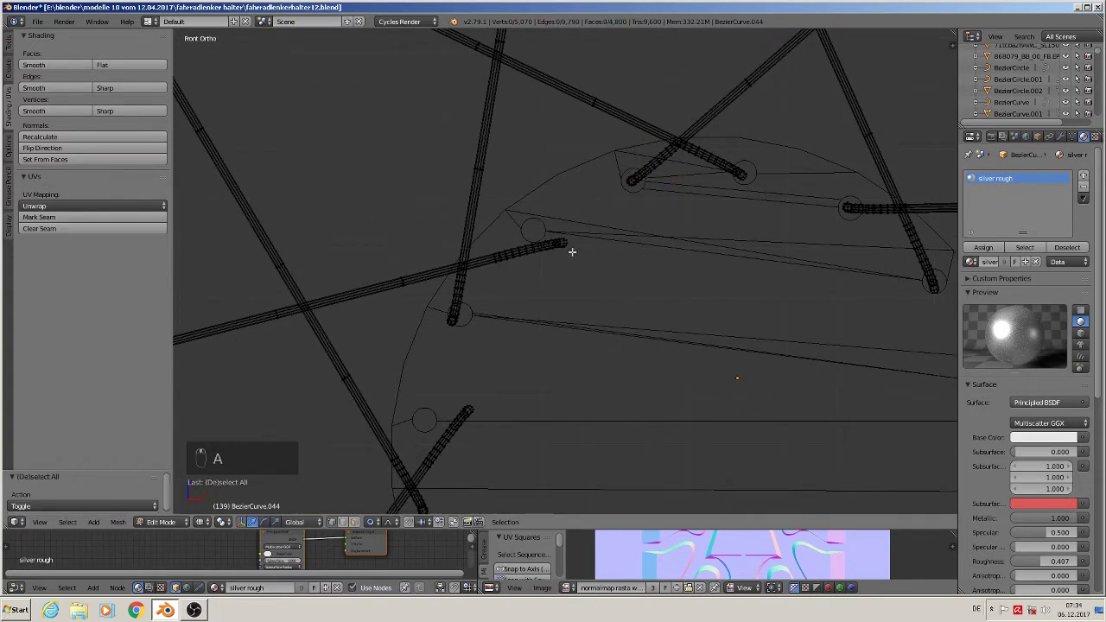
key("g")
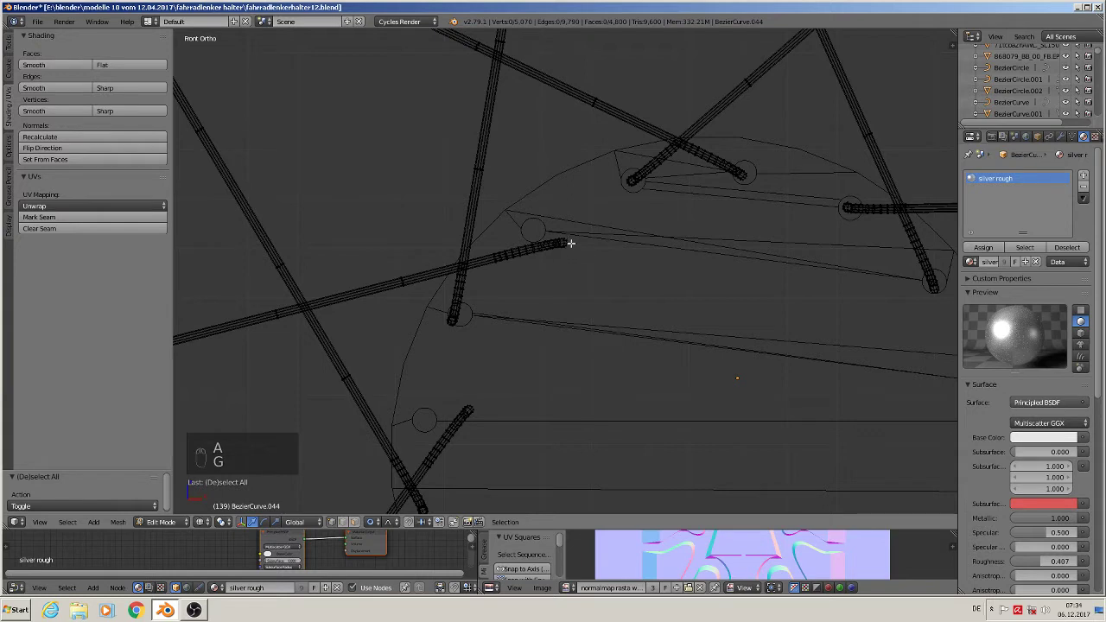
key("c")
left_click(569, 245)
key("g")
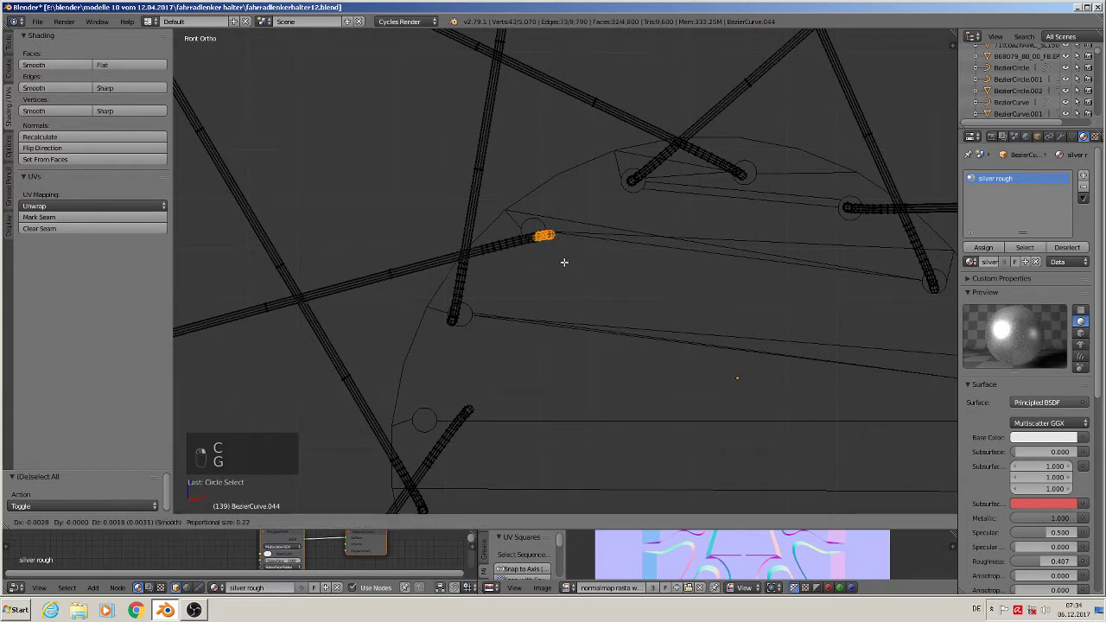
left_click(546, 259)
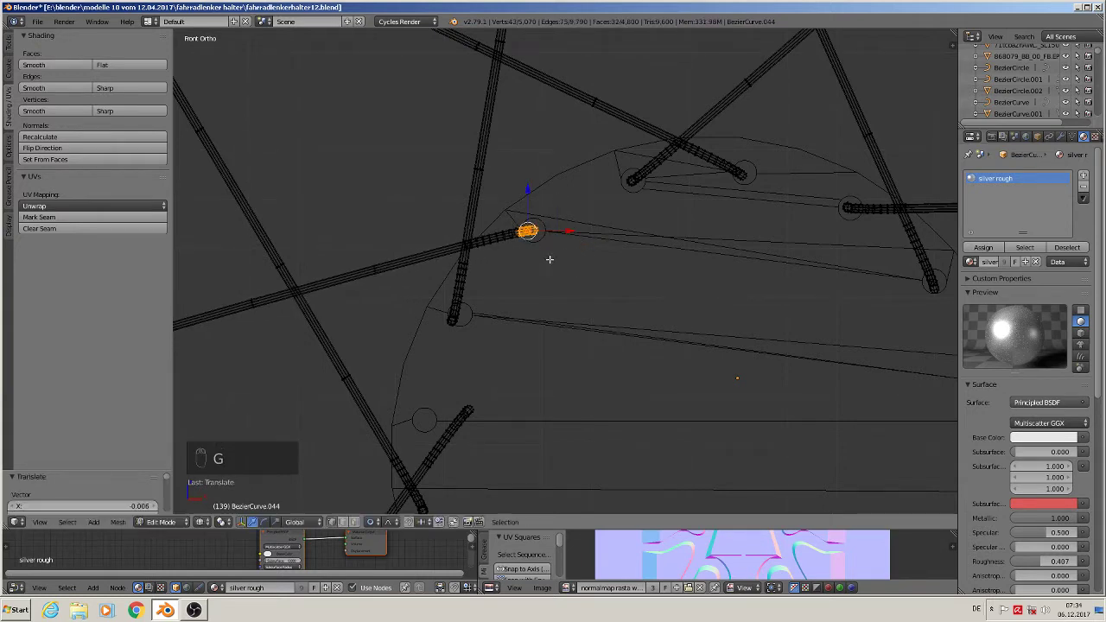
Deselect everything, circle-select the hooked end of the steep spoke at the disc's left edge, and move it onto the adjacent hole.
scroll(539, 307, "up", 1)
scroll(536, 308, "up", 1)
key("a")
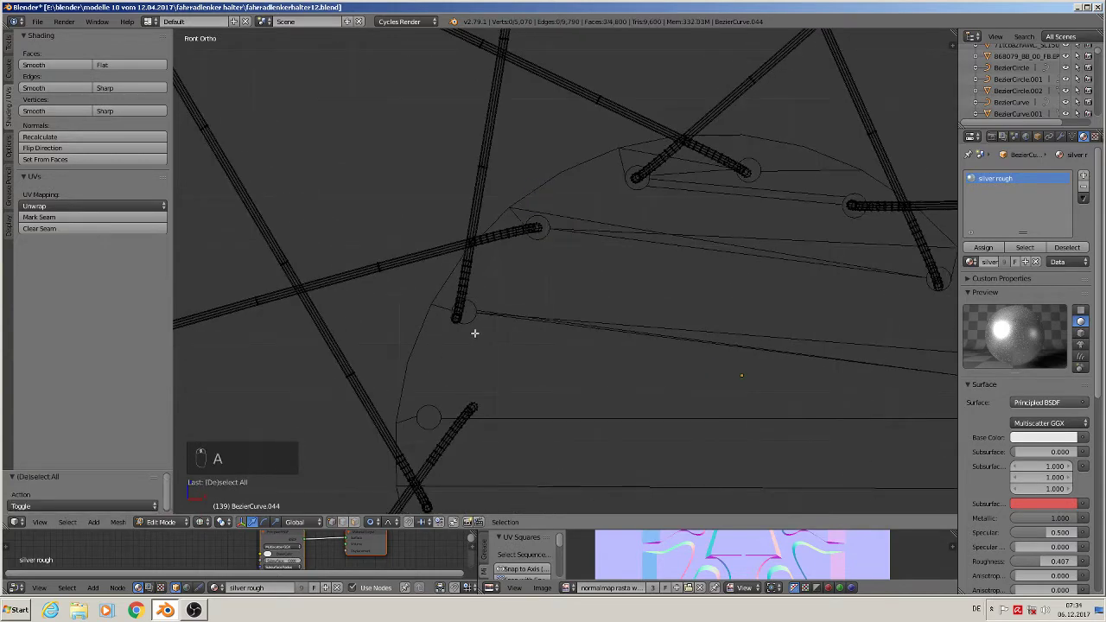
key("c")
left_click(456, 318)
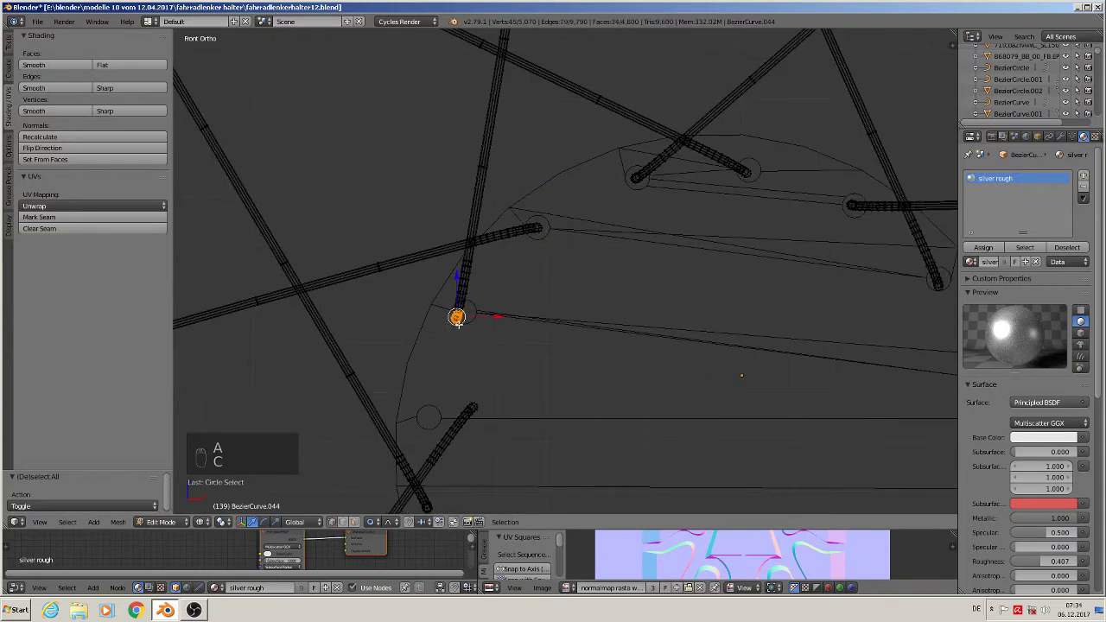
right_click(474, 343)
key("g")
left_click(479, 342)
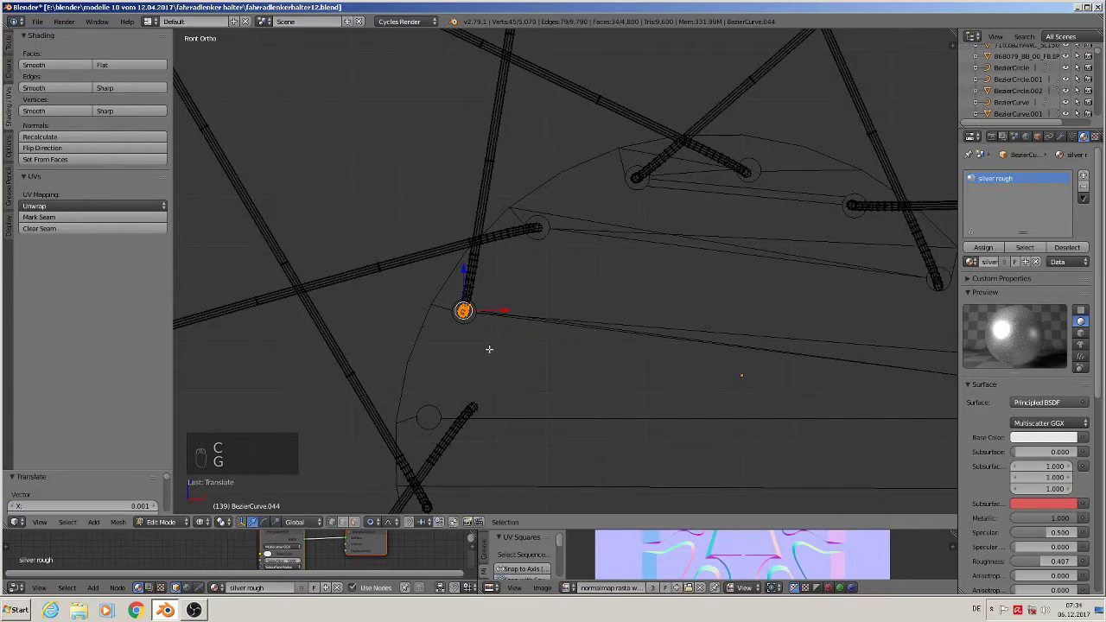
Clear the selection, circle-select the hooked end of the spoke rising from the lower left, and move it onto the free hole at the disc's left edge.
middle_click_drag(489, 348, 741, 239, "shift")
middle_click_drag(663, 332, 692, 271, "shift")
scroll(691, 271, "down", 1)
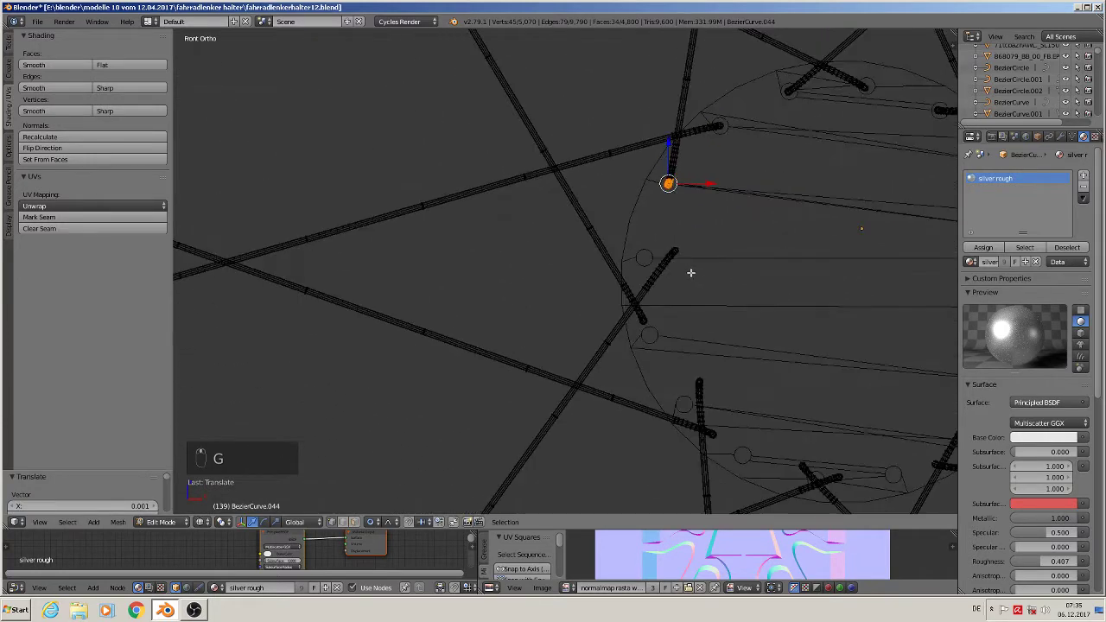
scroll(691, 262, "up", 1)
key("a")
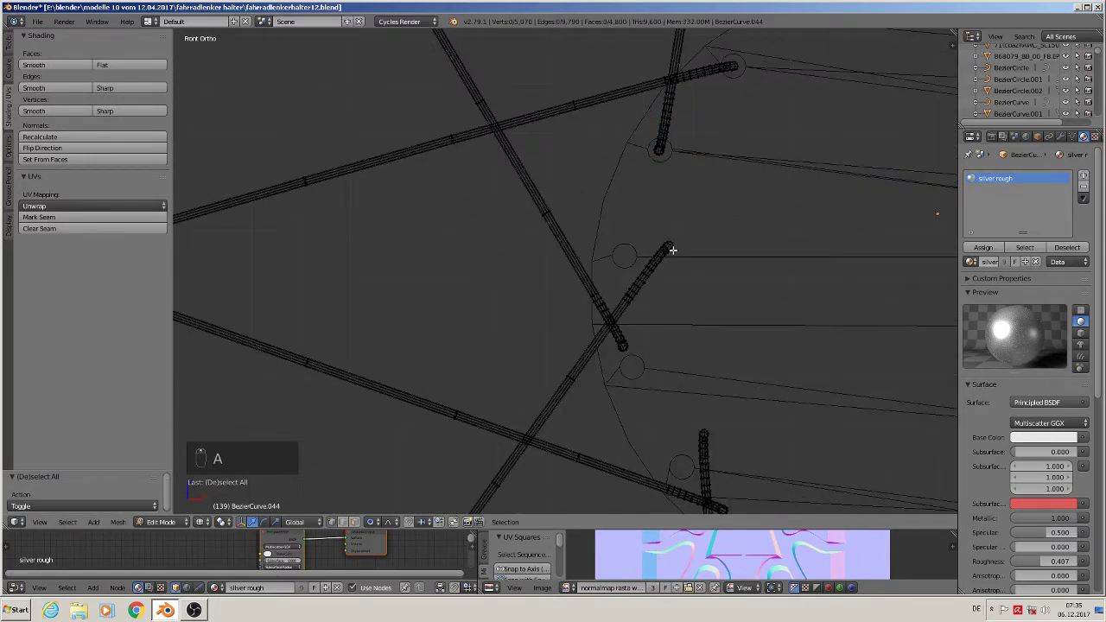
key("c")
left_click(672, 250)
right_click(681, 290)
key("g")
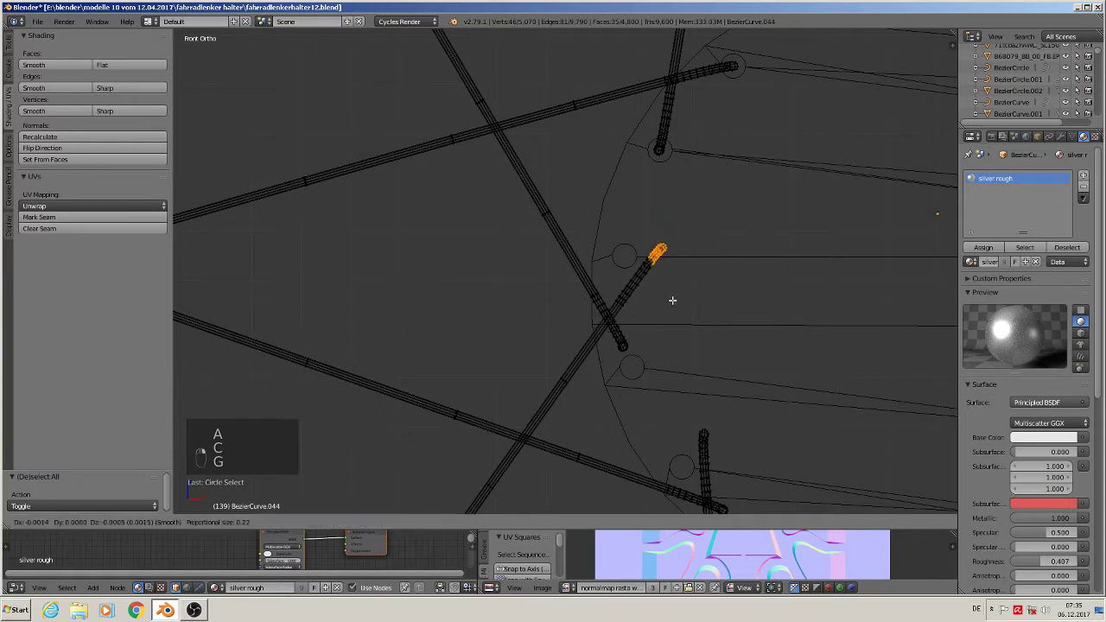
left_click(636, 308)
Deselect everything, circle-select the end of the spoke descending across the disc's left edge, and move it down onto the next free hole.
key("a")
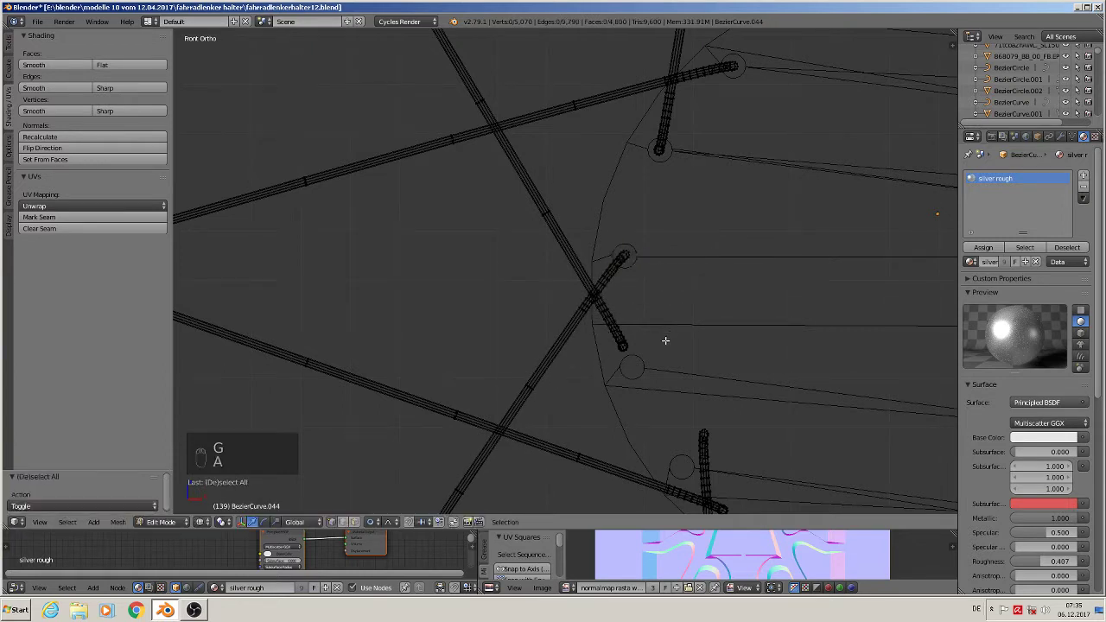
key("c")
left_click(625, 356)
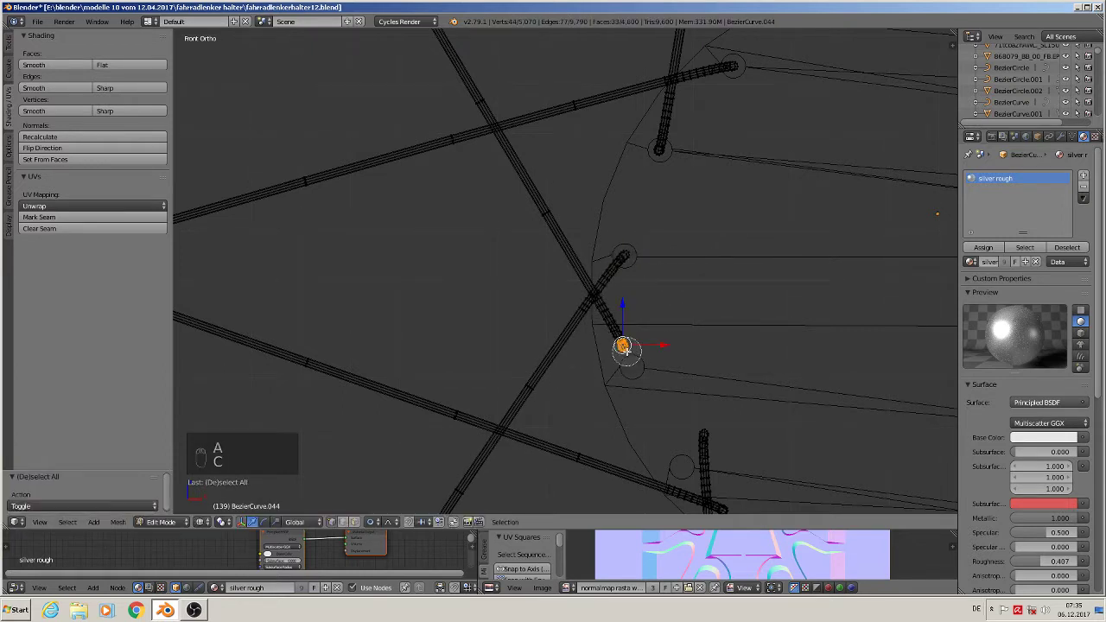
right_click(627, 357)
key("g")
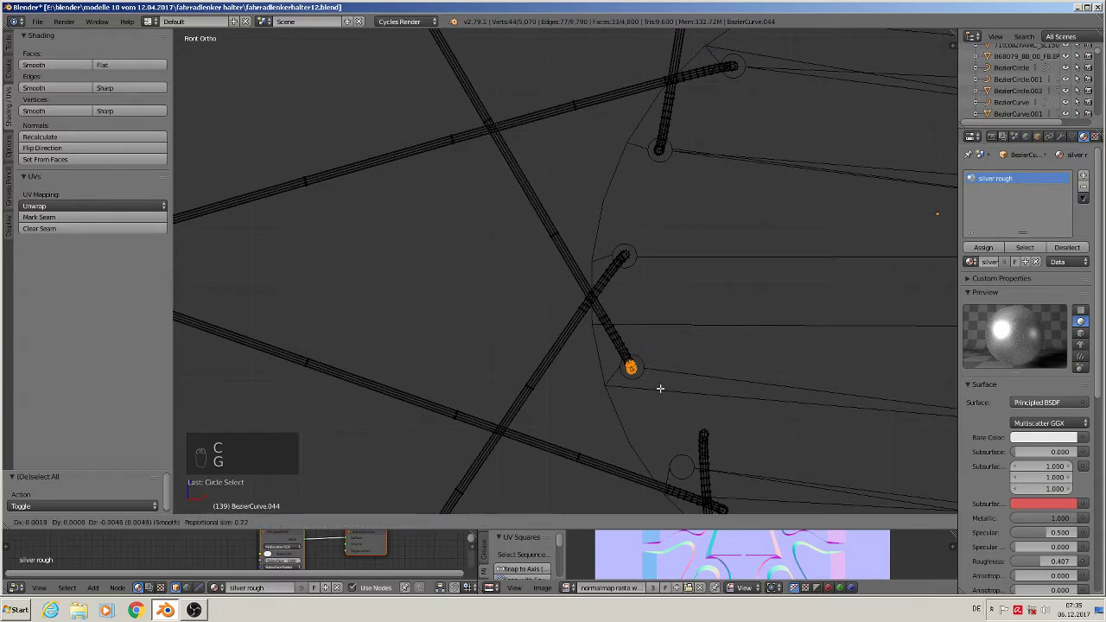
left_click(661, 388)
Clear the selection, circle-select the hooked end of the near-vertical spoke at the disc's lower left, and move it onto the nearest free hole.
middle_click_drag(699, 395, 582, 117, "shift")
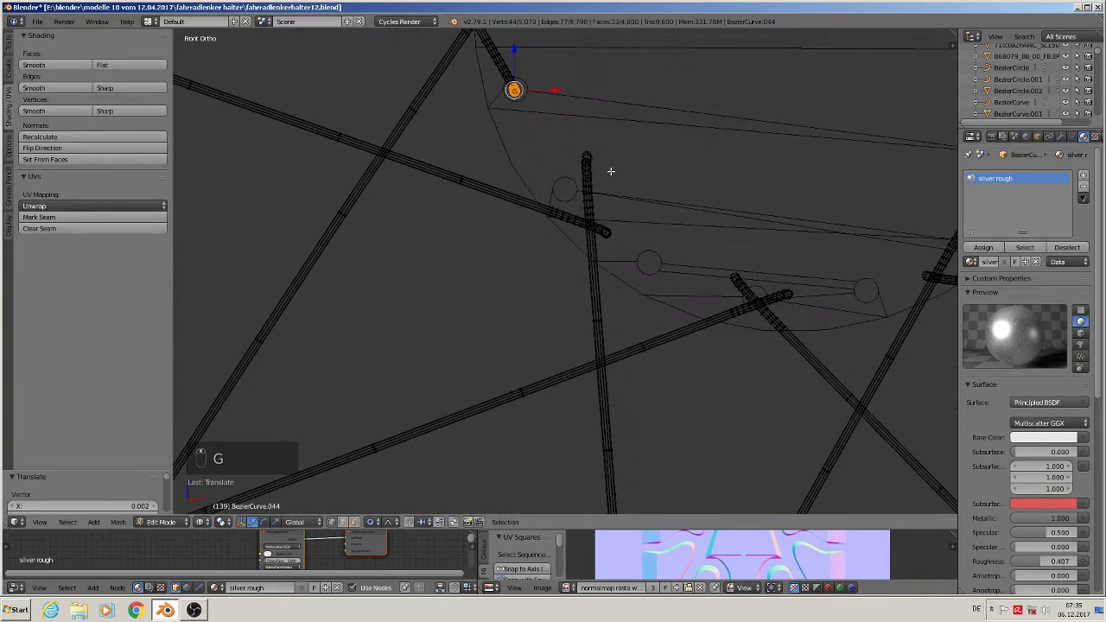
middle_click_drag(611, 171, 577, 221, "shift")
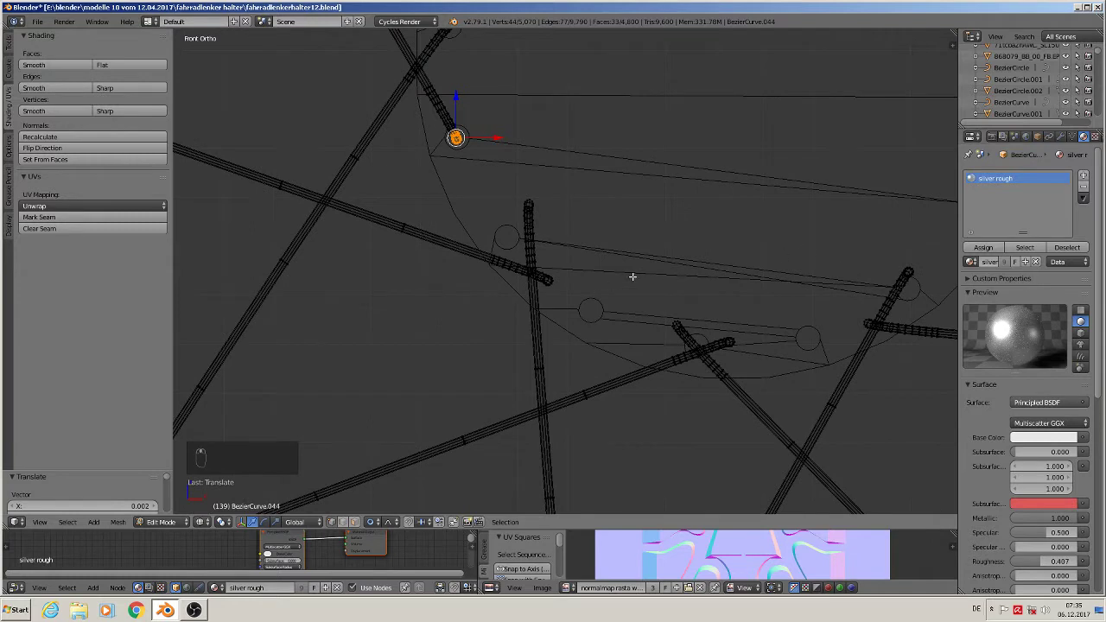
key("a")
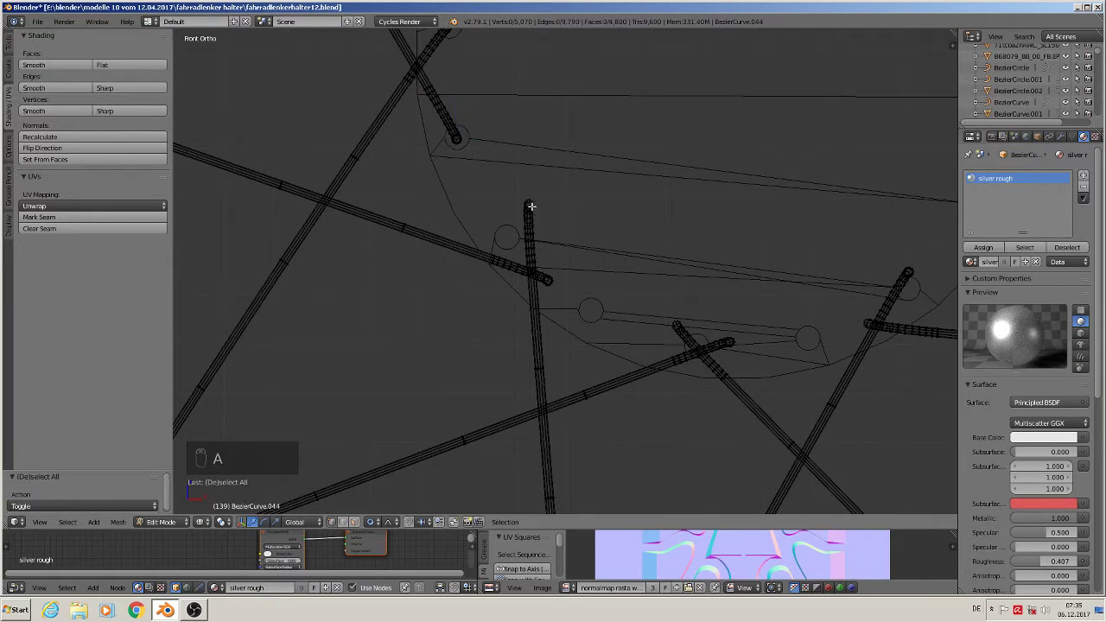
key("c")
left_click(528, 207)
right_click(534, 208)
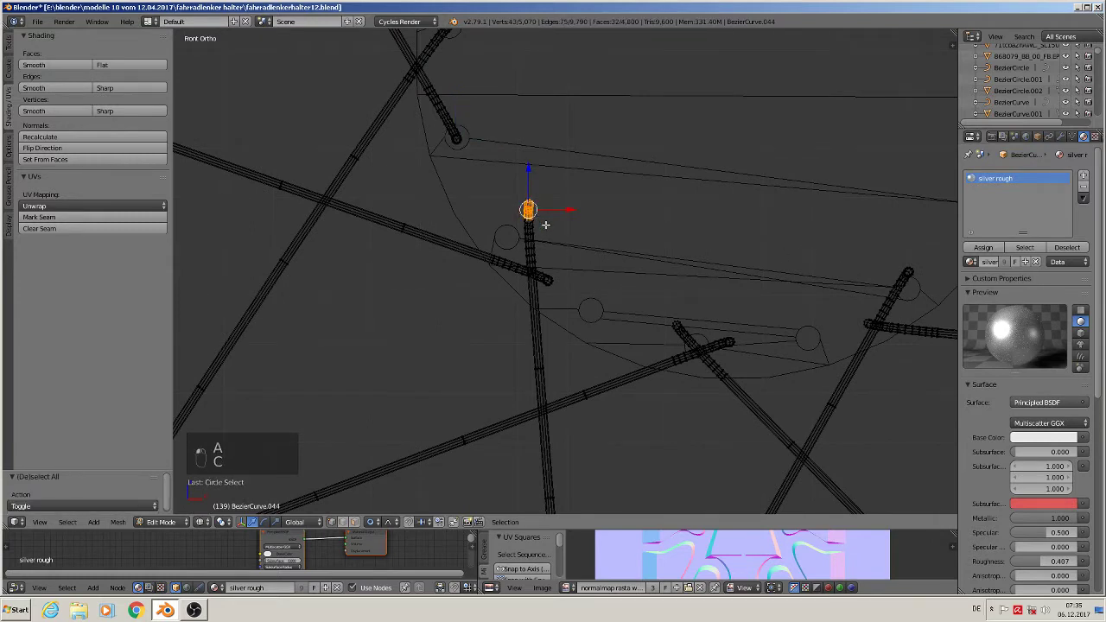
key("g")
left_click(523, 258)
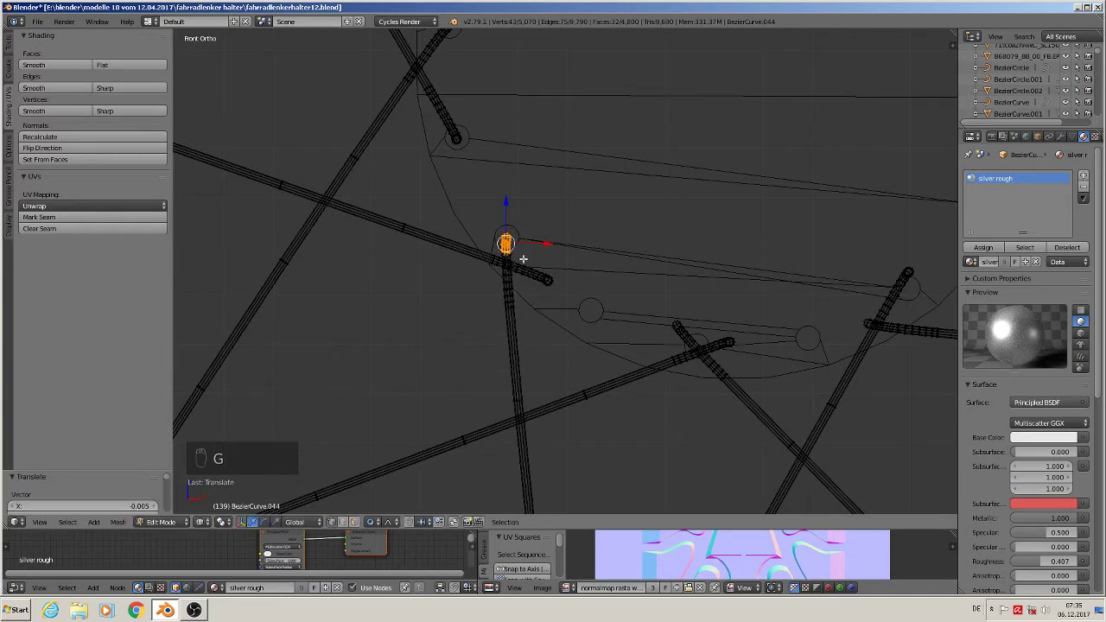
Deselect everything, circle-select the end of the spoke descending from the left, and move it onto the next hole along the lower-left rim.
key("a")
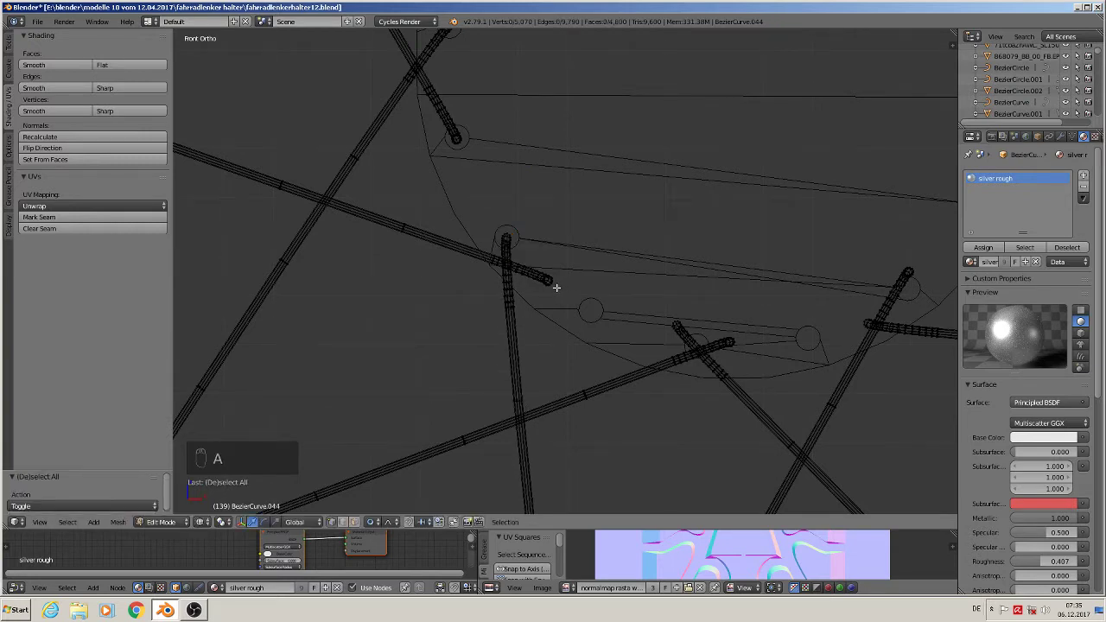
key("c")
left_click(553, 281)
right_click(552, 281)
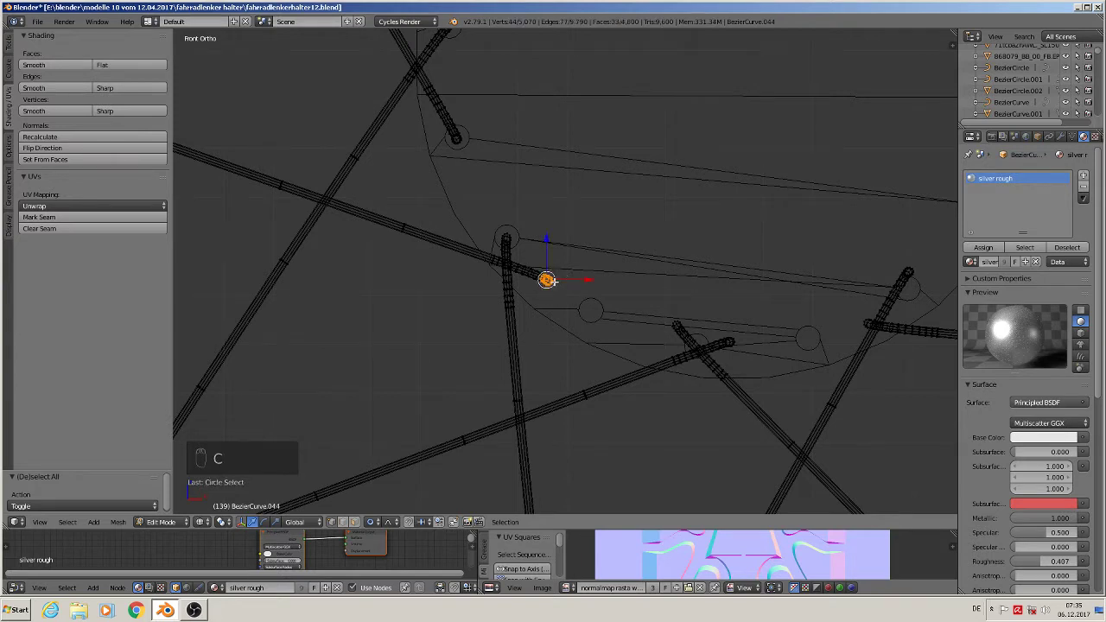
key("g")
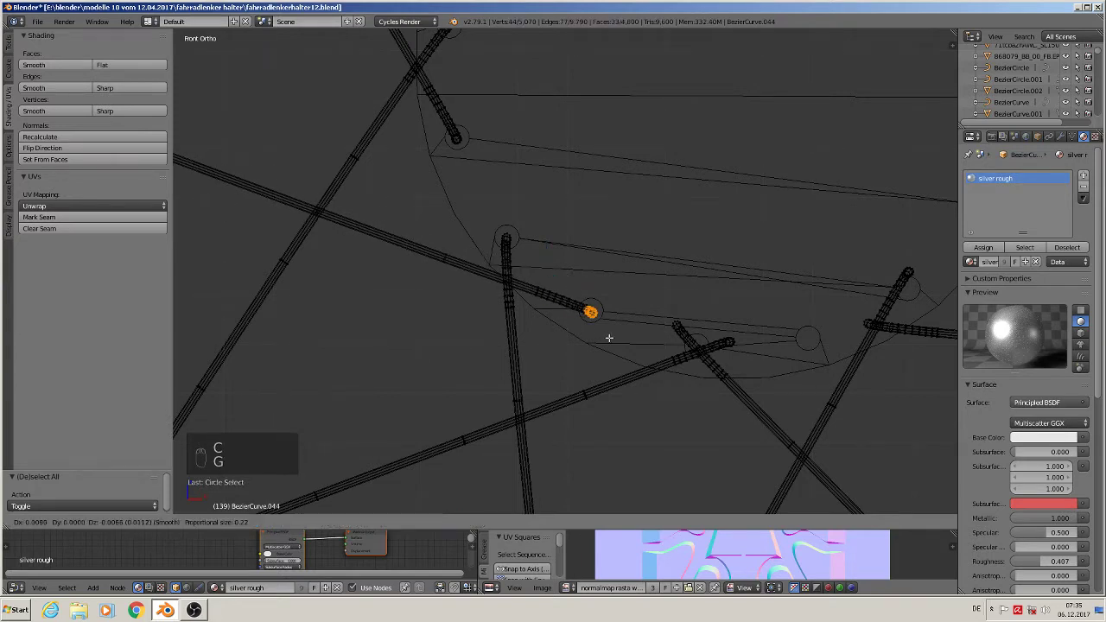
left_click(609, 337)
Clear the selection, circle-select the end of the shallow spoke rising from the lower left, and move it to the free hole at the bottom right.
middle_click_drag(637, 347, 547, 360, "shift")
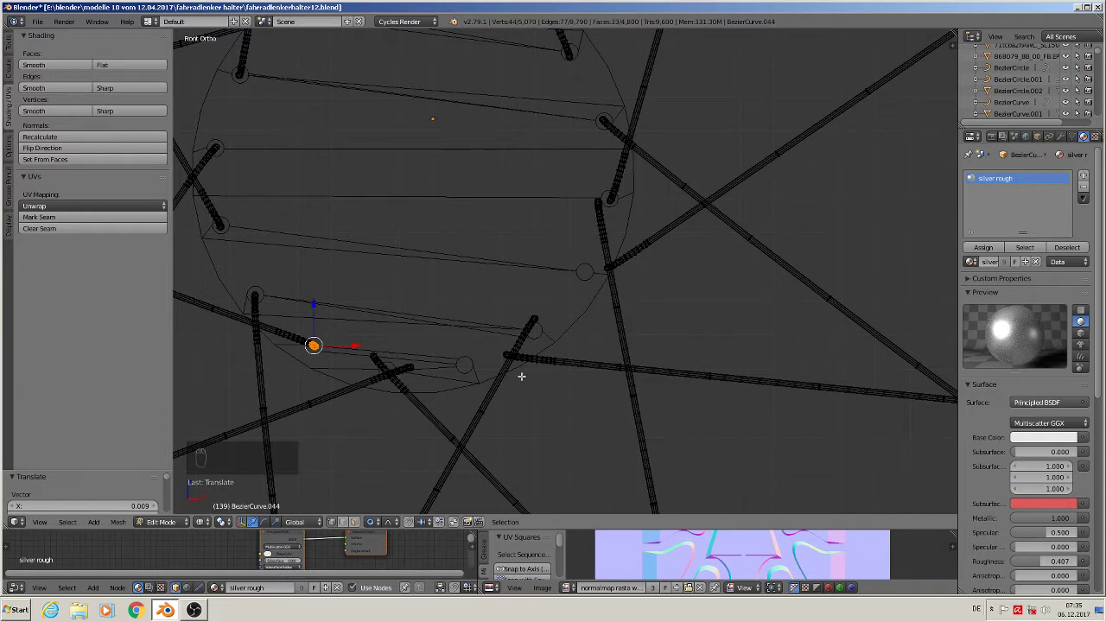
key("a")
key("c")
left_click(413, 367)
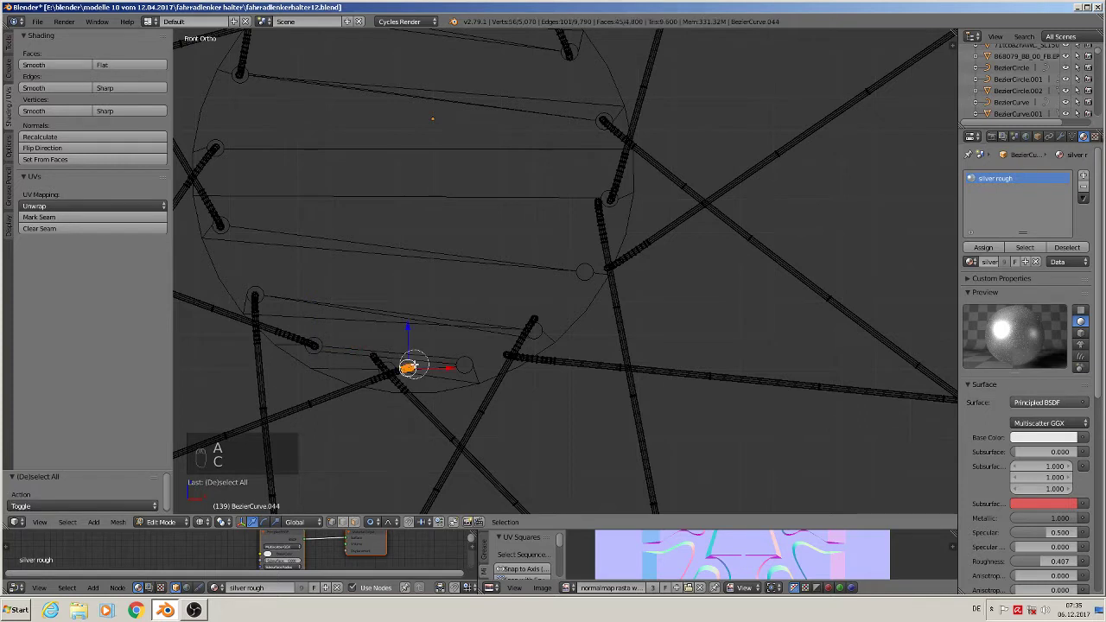
right_click(423, 367)
key("g")
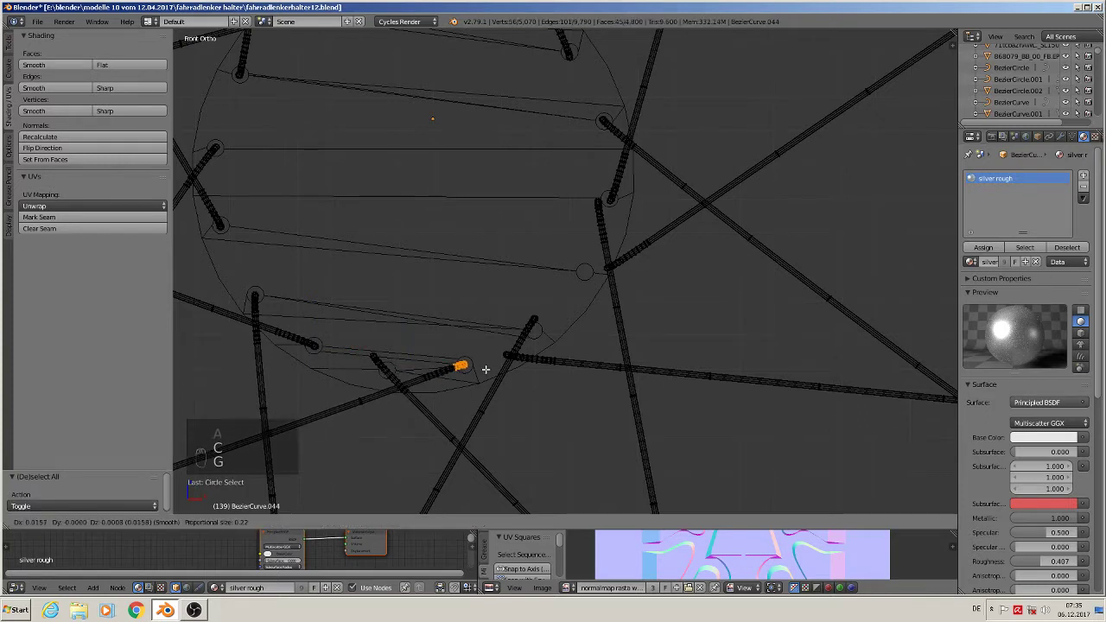
left_click(484, 367)
Deselect everything, circle-select the end of the diagonal spoke coming up from the lower right, and move it onto the disc's bottom hole.
key("a")
key("c")
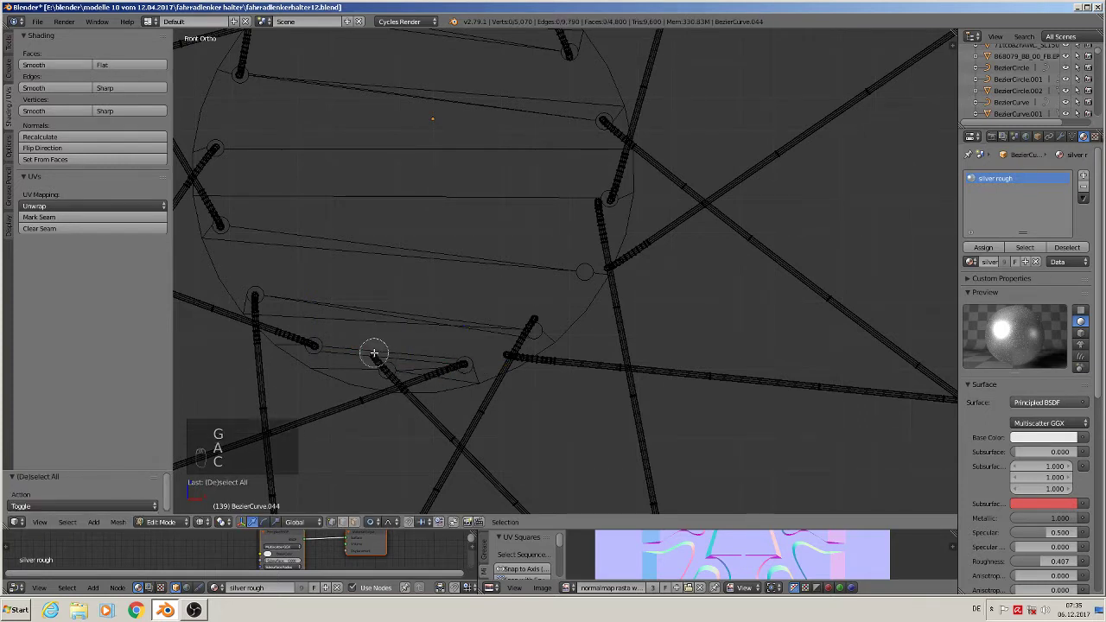
left_click(375, 358)
right_click(385, 361)
key("g")
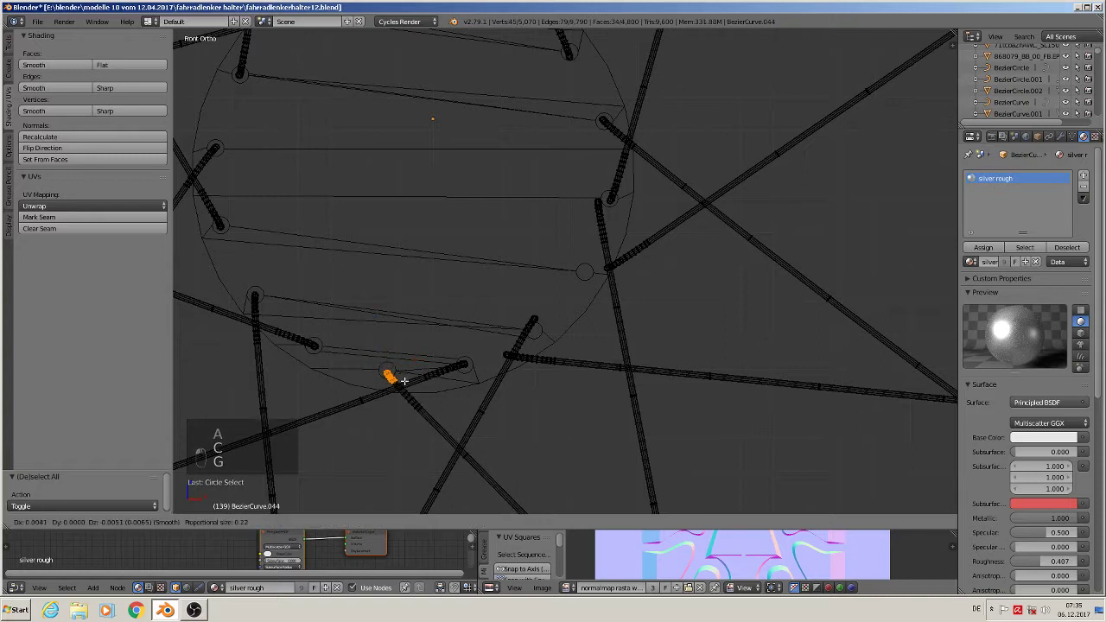
left_click(404, 374)
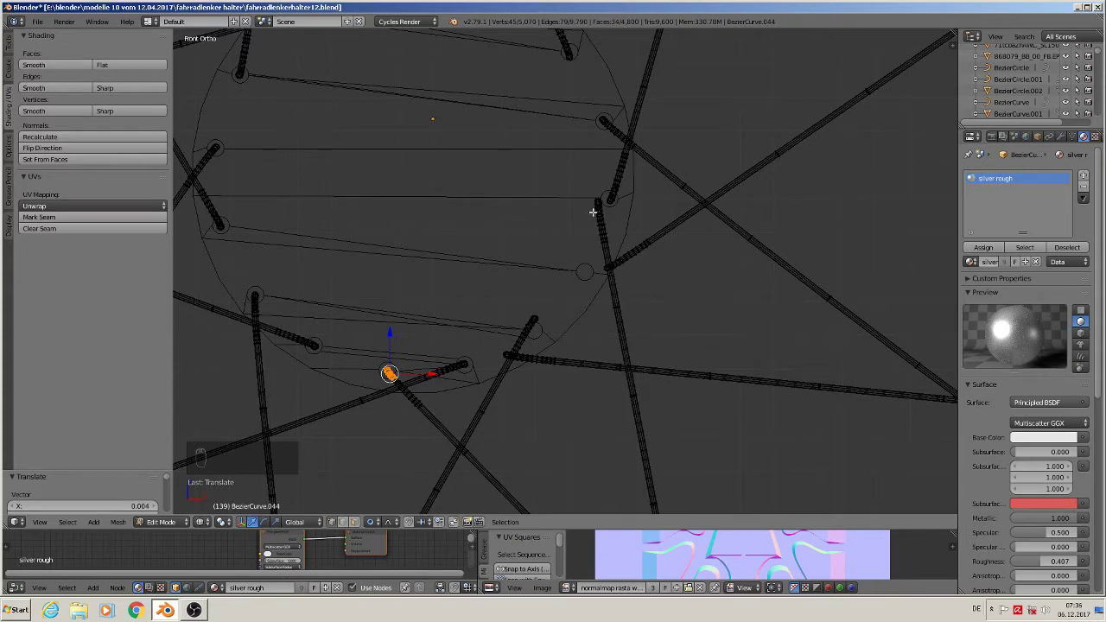
key("c")
left_click(608, 270)
right_click(609, 270)
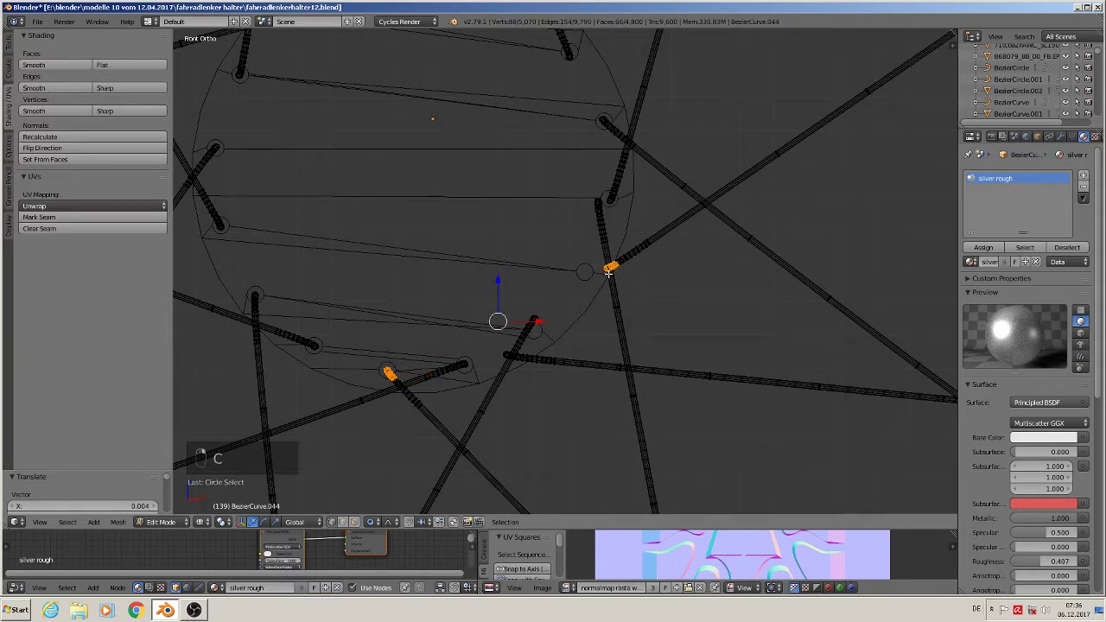
Clear the selection, circle-select only the end of the spoke coming from the upper right, and move it onto the free lower-right hole.
key("a")
key("c")
left_click(609, 267)
right_click(610, 270)
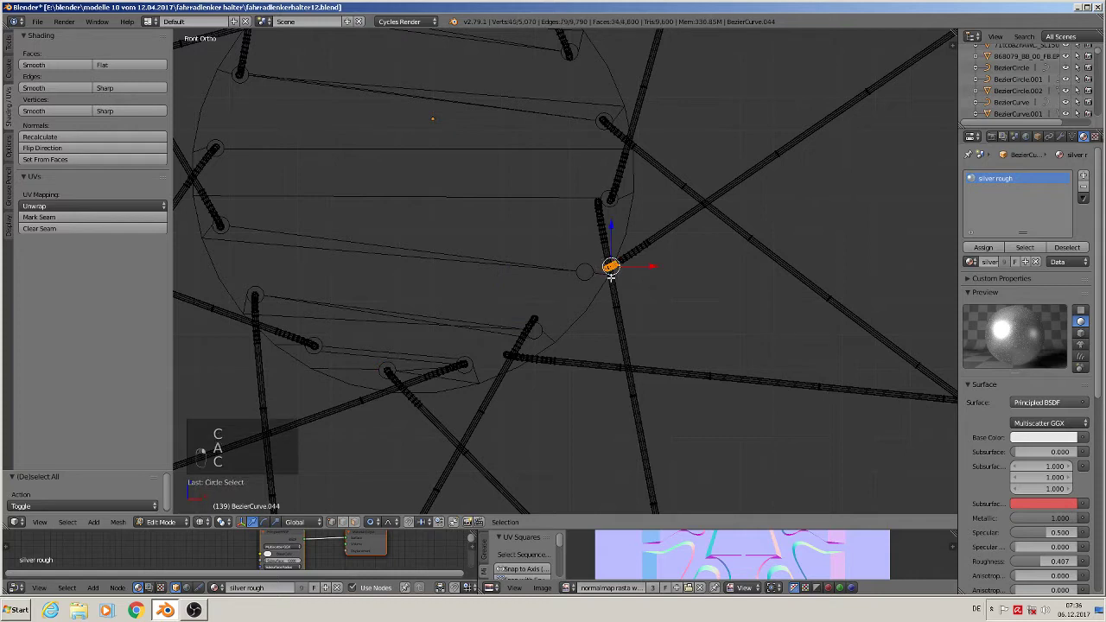
key("g")
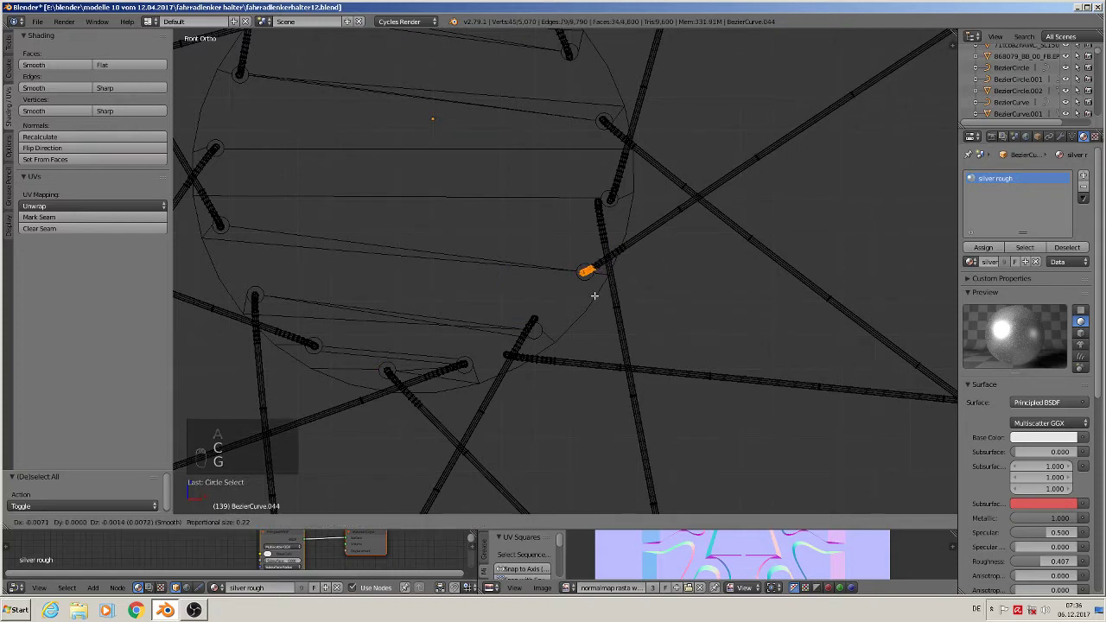
left_click(593, 294)
Deselect everything, circle-select the end of the steep spoke rising to the disc's lower-right rim, and move it down into its adjacent hole.
key("a")
key("c")
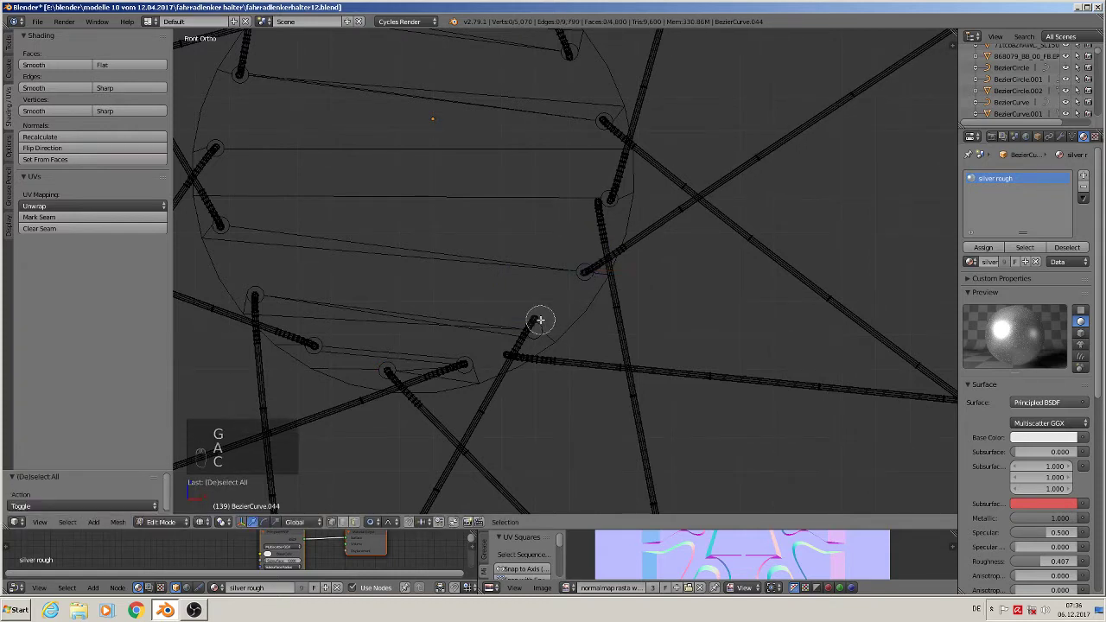
left_click(539, 321)
right_click(538, 321)
key("g")
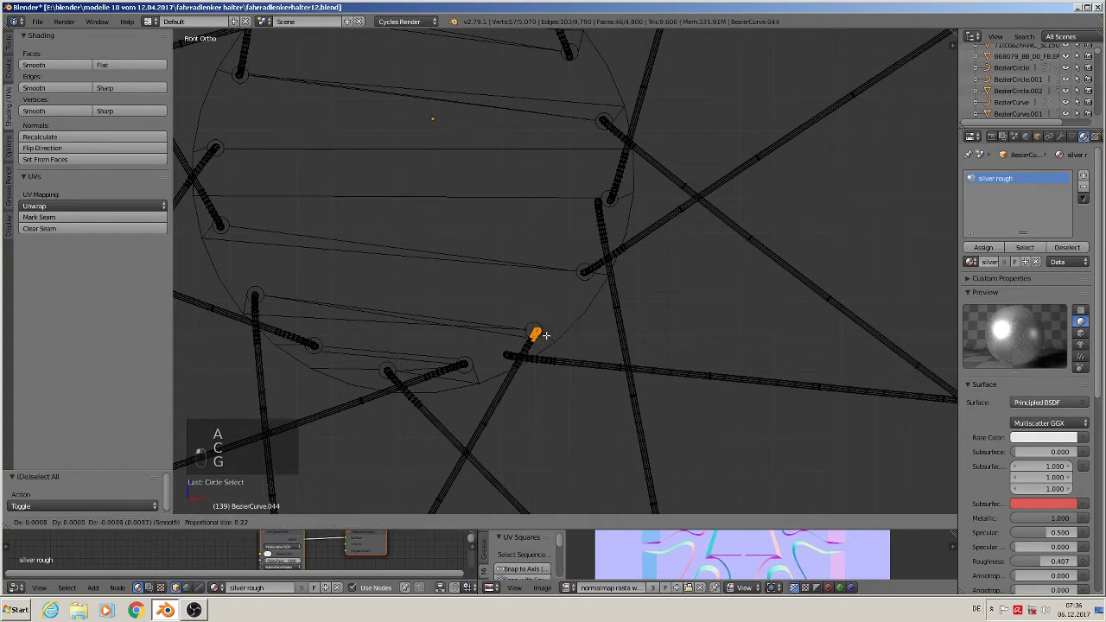
left_click(545, 332)
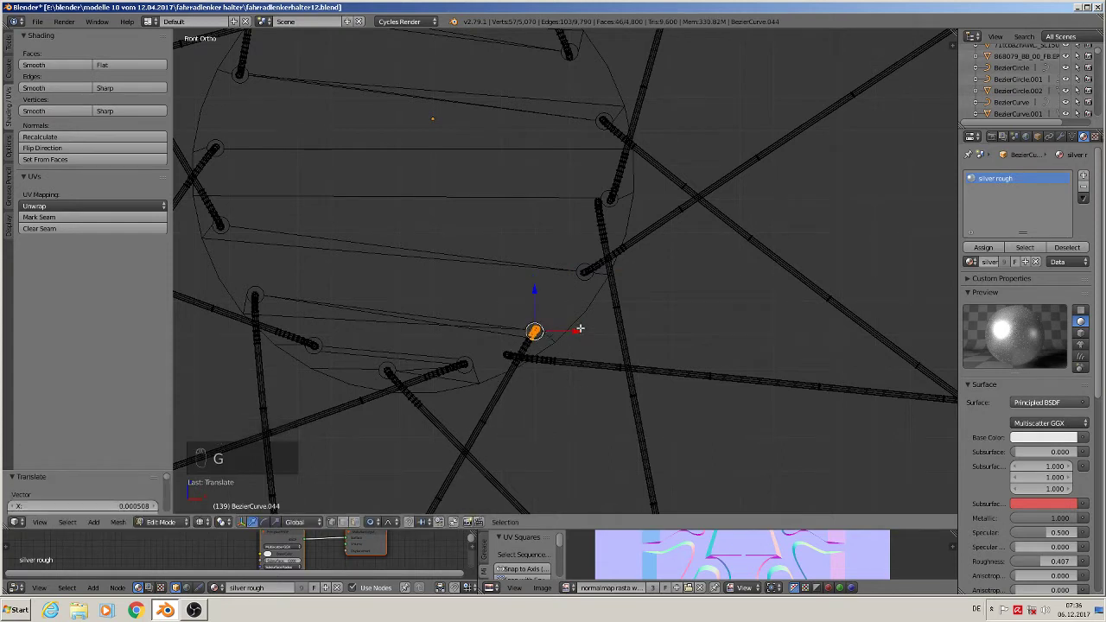
Deselect everything, pull the lower of the two nearly coincident horizontal spokes on the disc's right side away, and delete its vertices.
key("a")
scroll(587, 338, "down", 6)
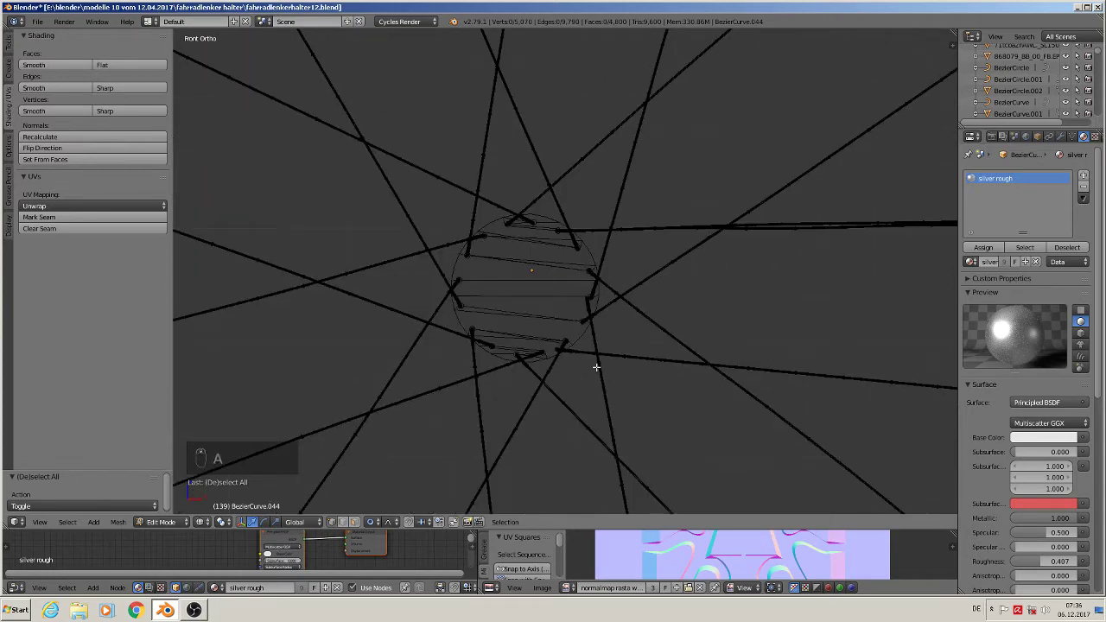
scroll(596, 367, "down", 5)
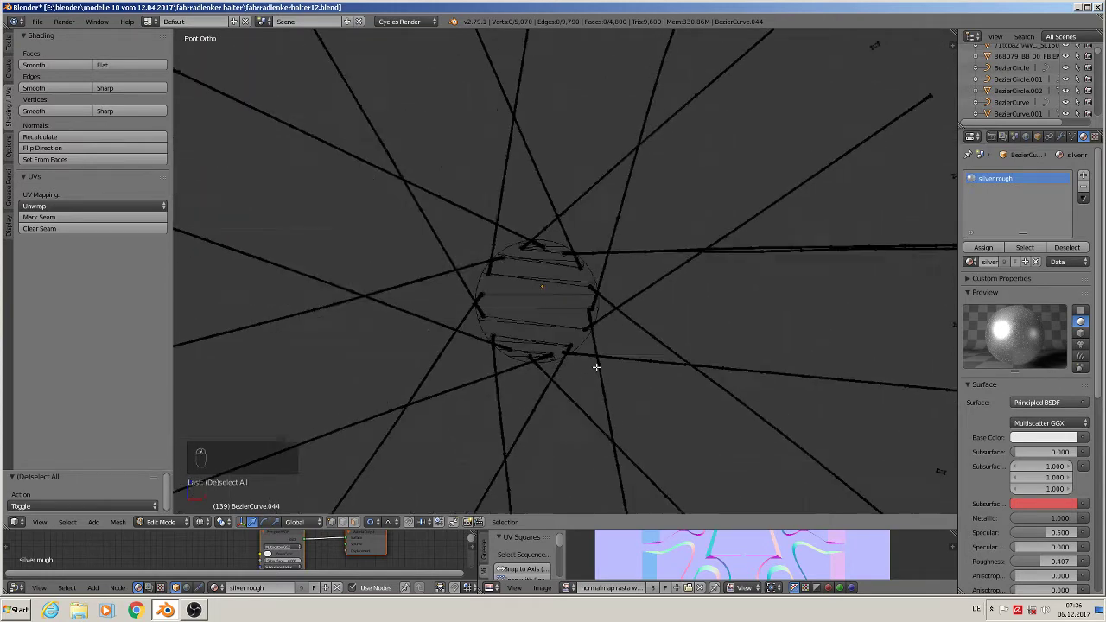
scroll(536, 390, "up", 8)
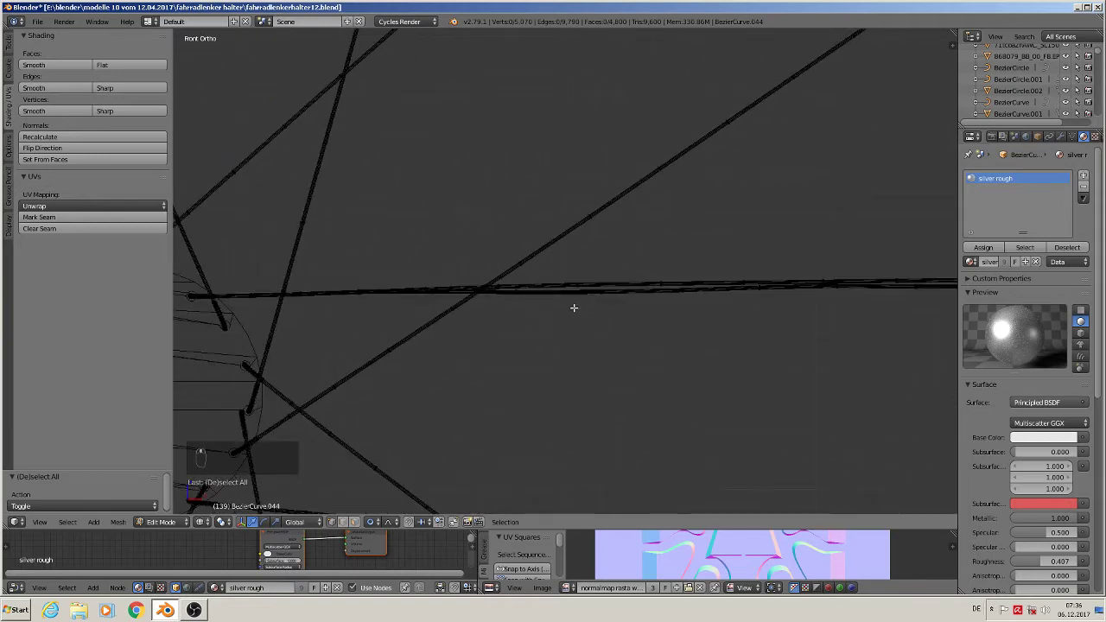
scroll(574, 307, "down", 2)
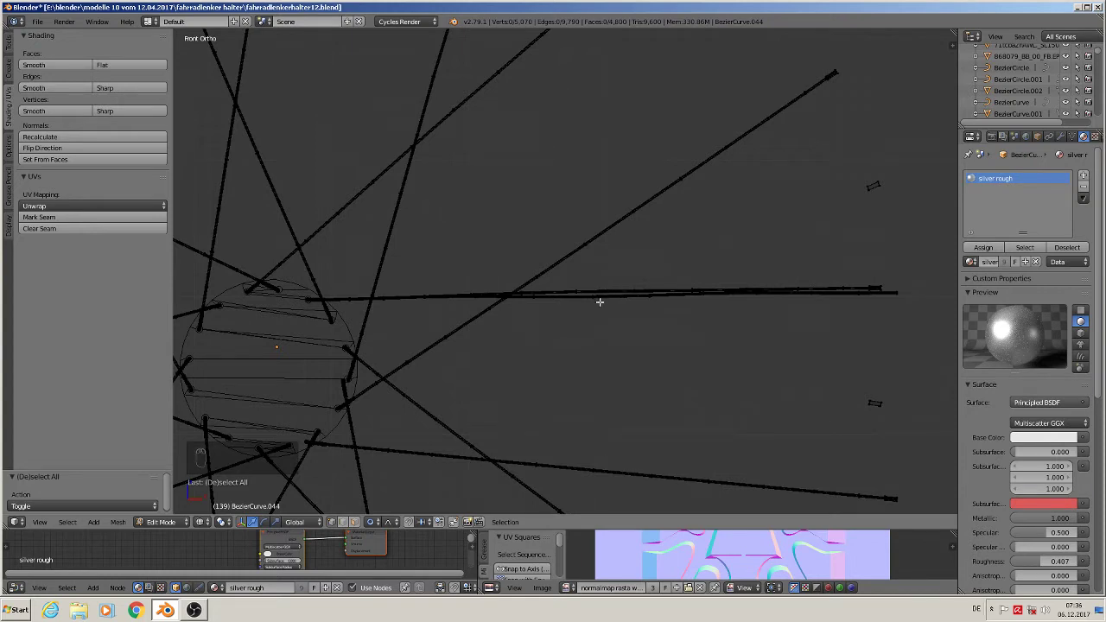
key("l")
key("g")
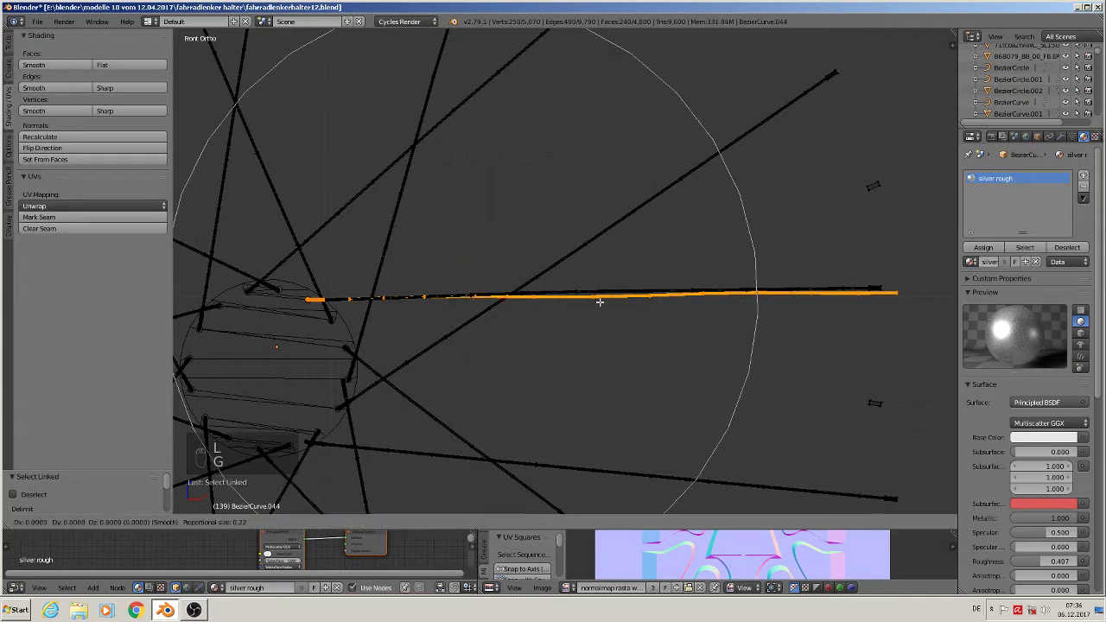
left_click(666, 205)
key("x")
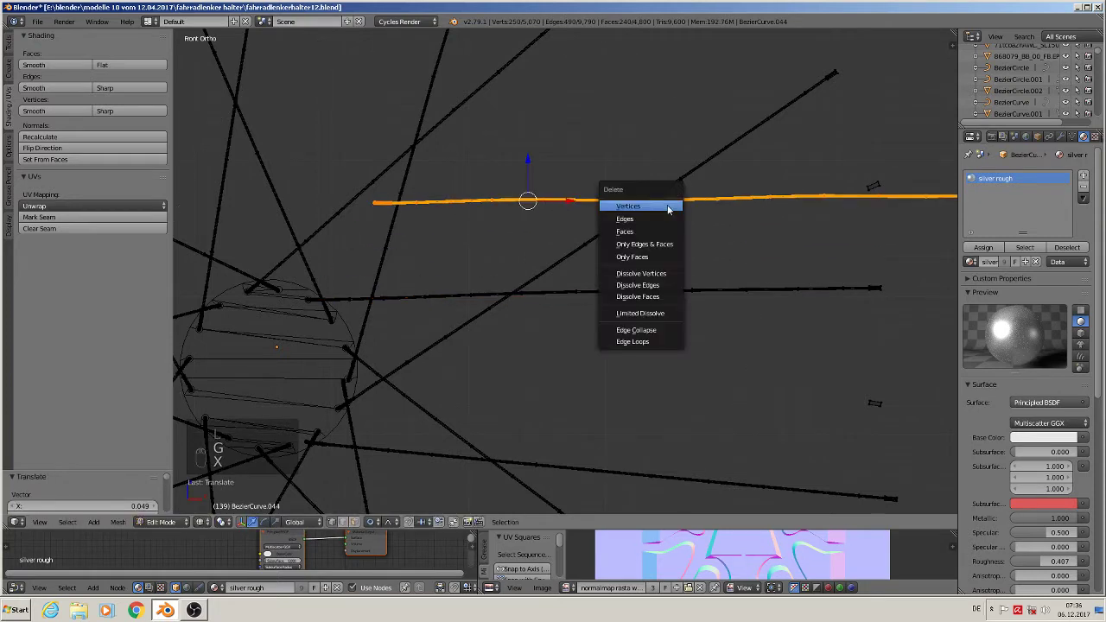
left_click(666, 207)
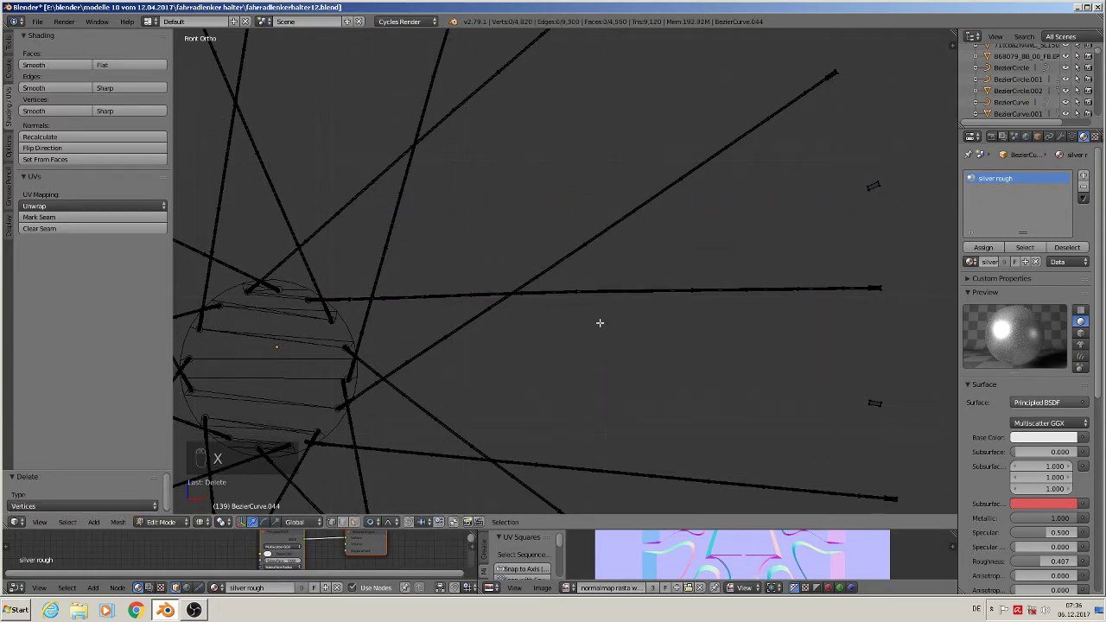
Leave Edit Mode, switch to solid shading, and examine from several angles how the hooked spoke ends sit in the disc's holes.
scroll(597, 323, "down", 2)
middle_click_drag(583, 362, 743, 195, "shift")
scroll(736, 204, "up", 3)
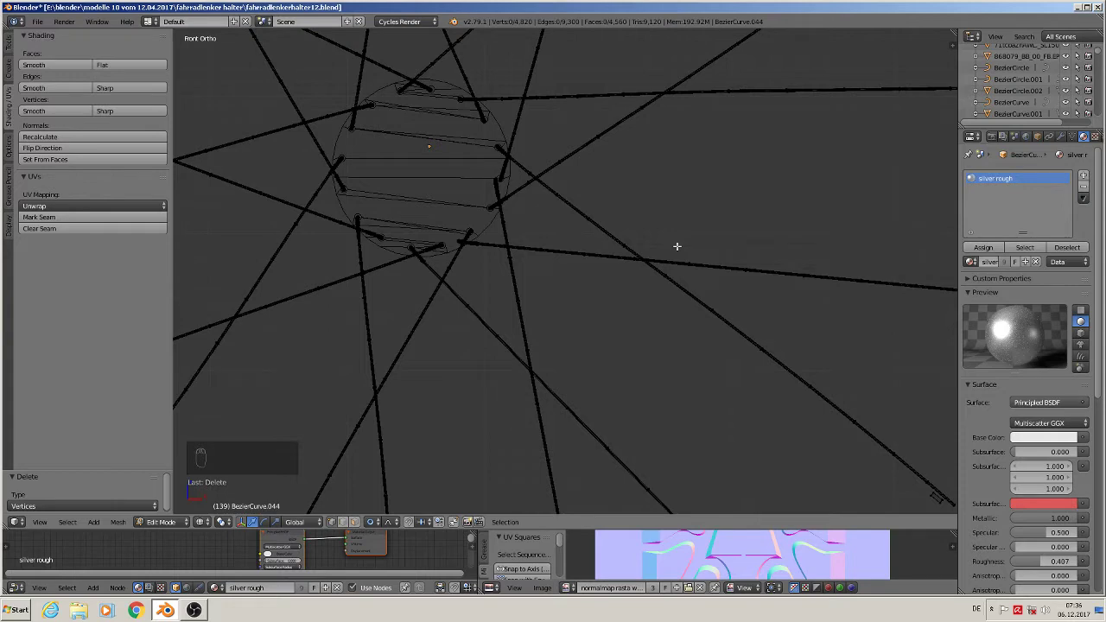
scroll(678, 259, "down", 5)
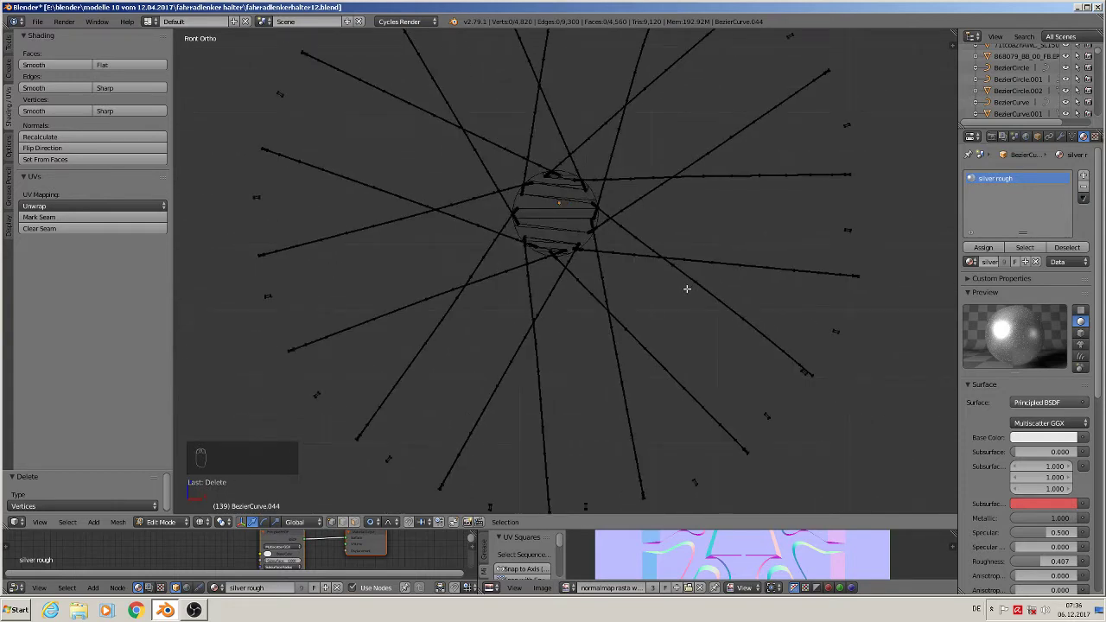
scroll(687, 289, "down", 1)
key("Tab")
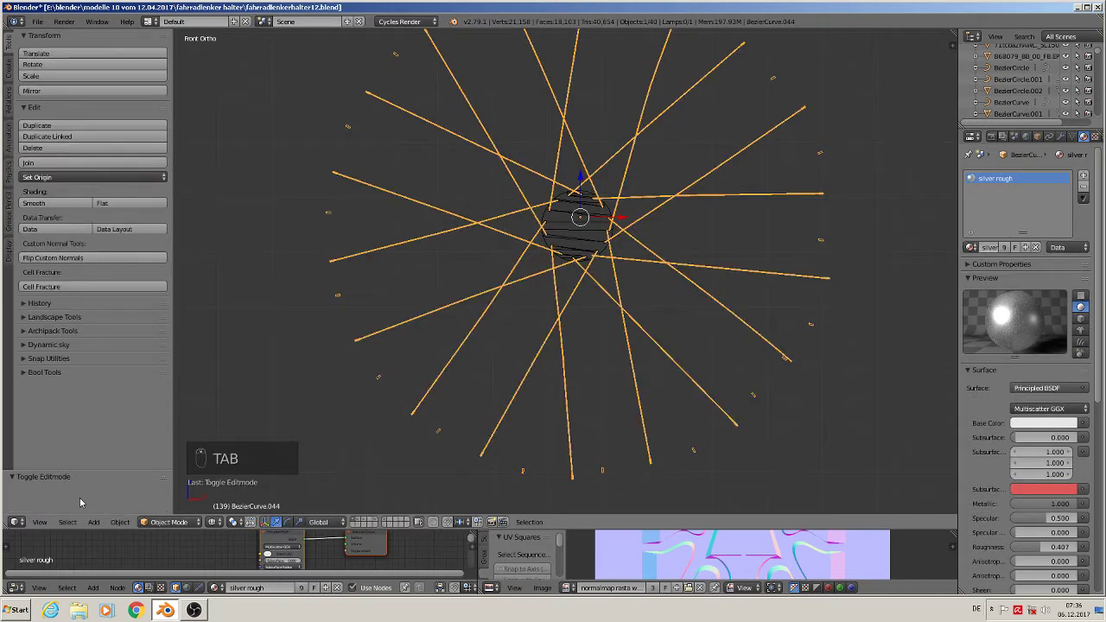
left_click(212, 522)
left_click(229, 486)
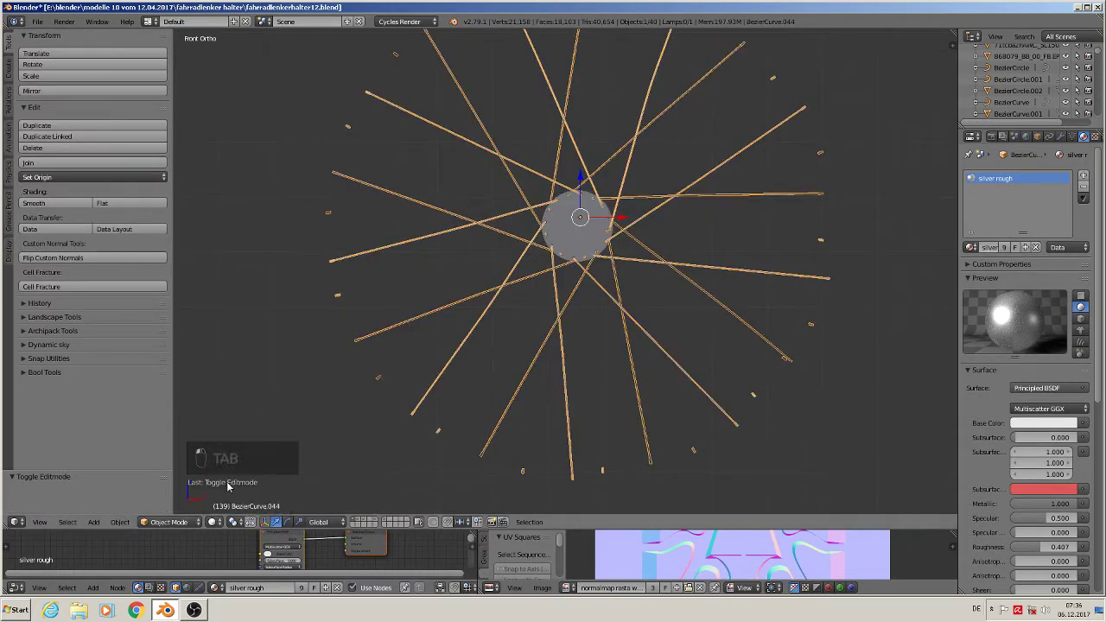
scroll(564, 247, "up", 4)
middle_click_drag(527, 284, 616, 206)
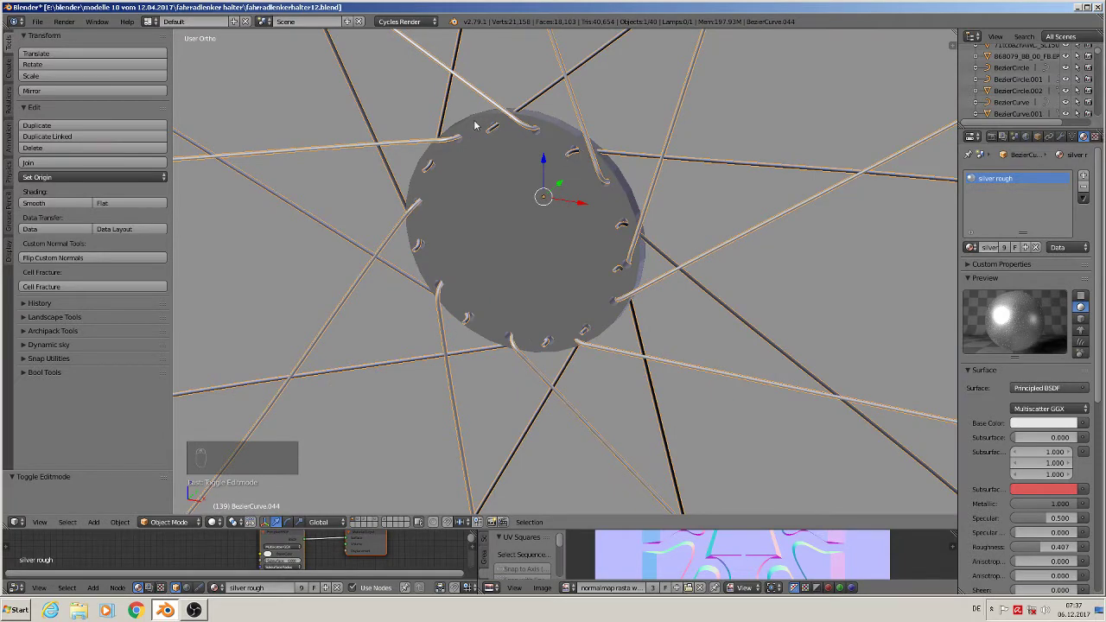
middle_click_drag(456, 179, 570, 234)
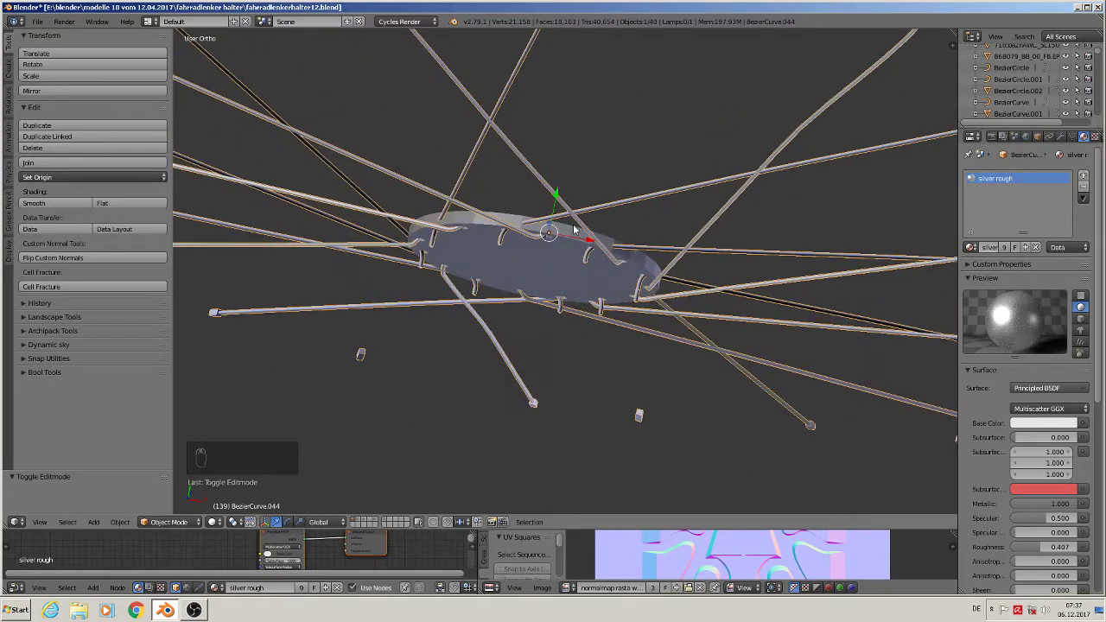
Show the hub edge-on in top view and return to editing the spoke mesh.
key("KP_7")
scroll(575, 230, "up", 5)
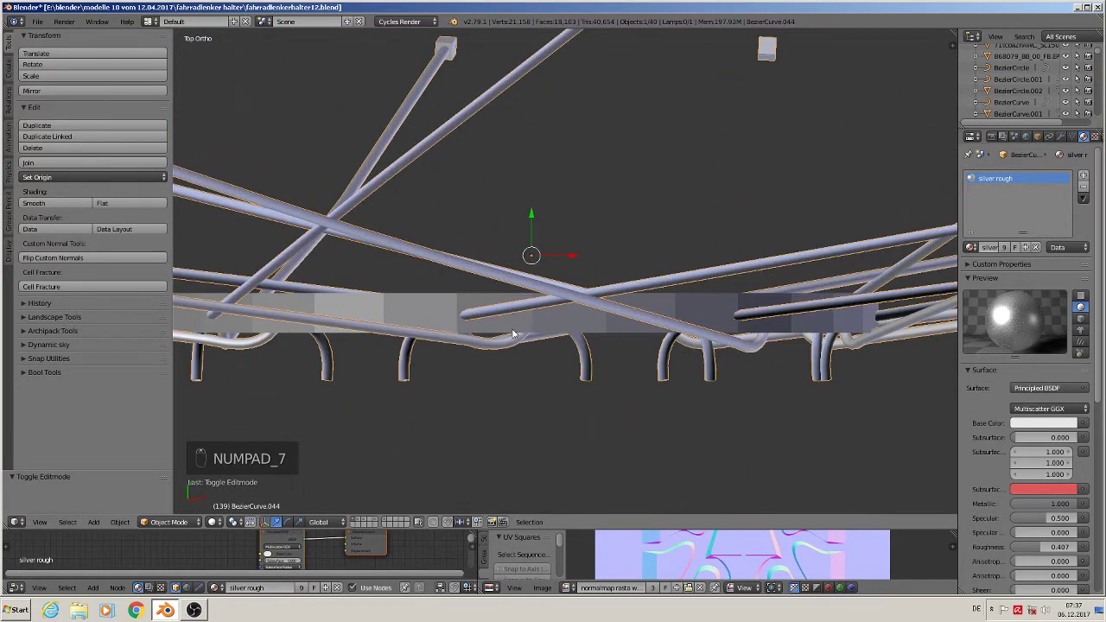
scroll(513, 333, "down", 3)
middle_click_drag(499, 365, 544, 311, "shift")
key("Tab")
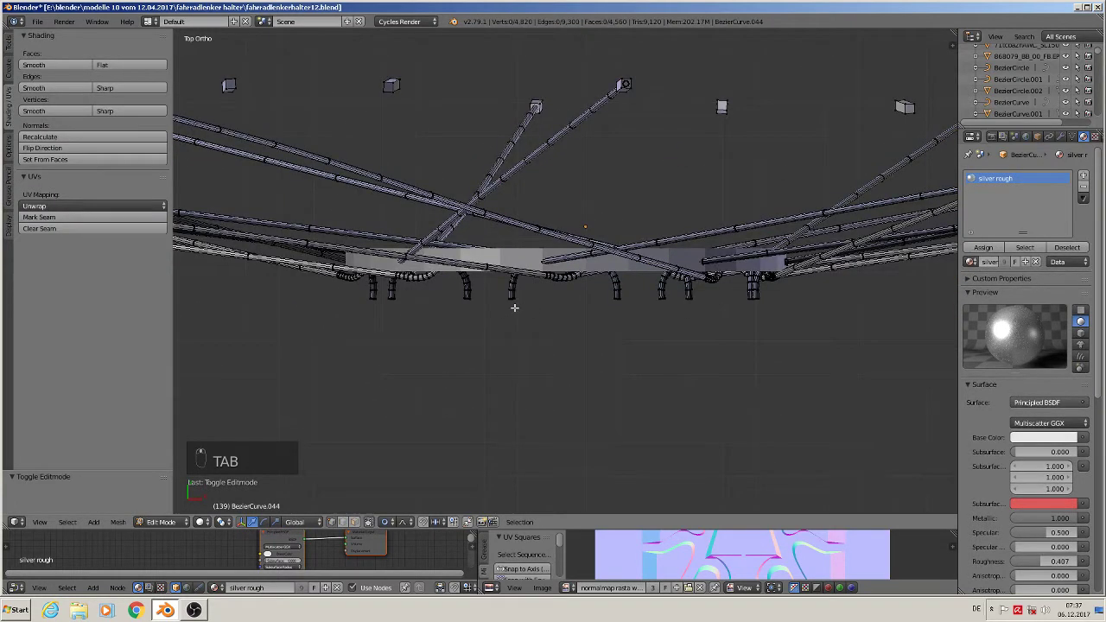
key("c")
left_click(511, 300)
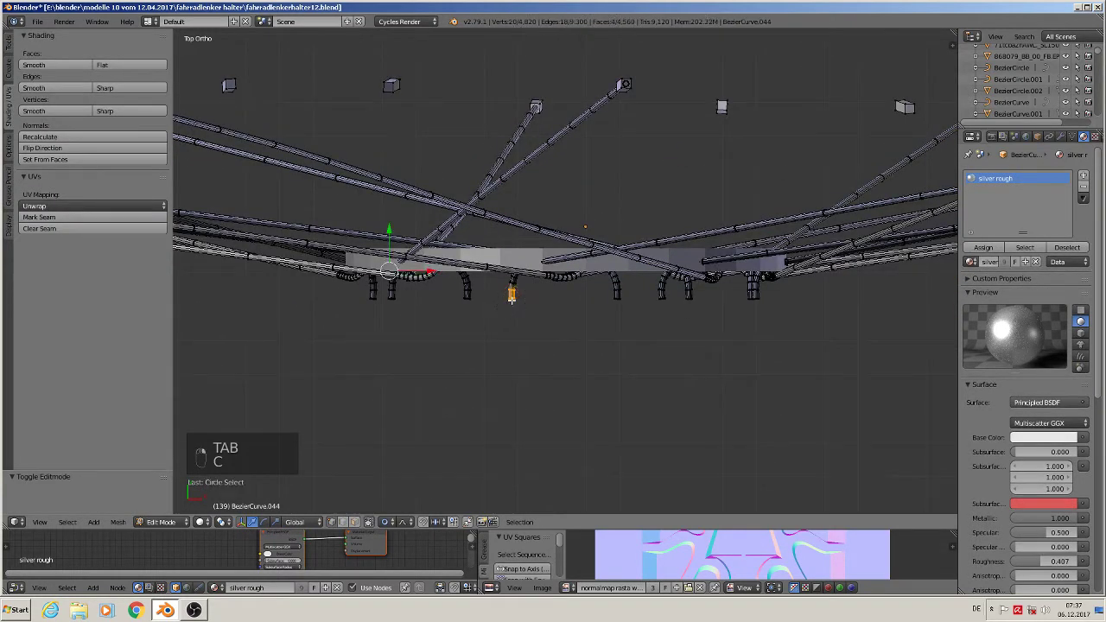
key("a")
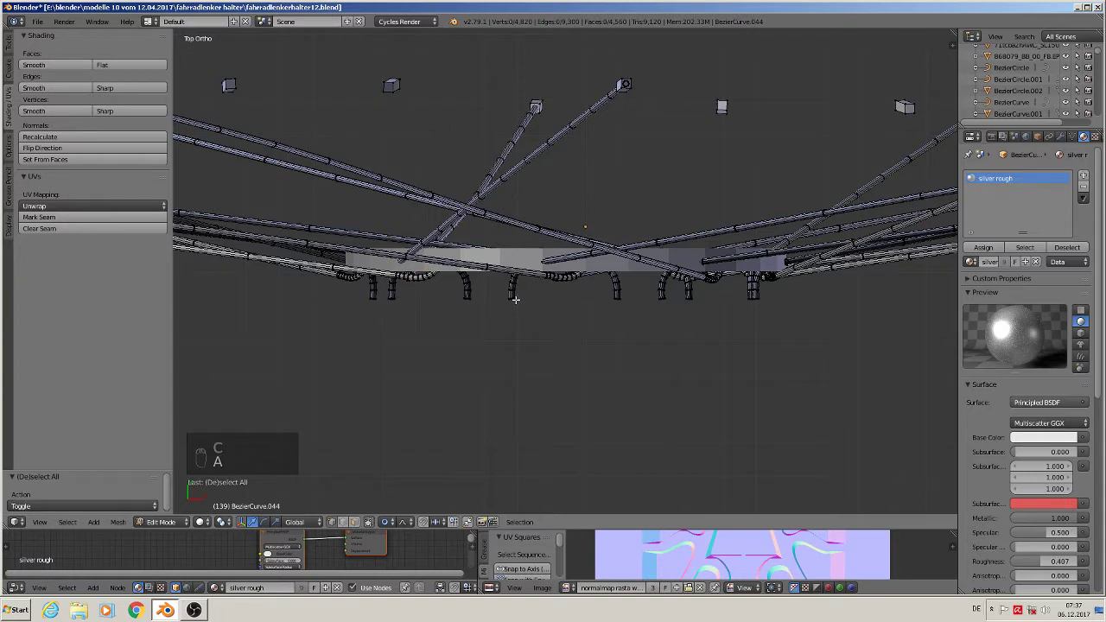
In wireframe display, circle-select only the tip of the protruding hook just left of the disc's center and raise it to the disc's lower face.
key("c")
left_click(515, 298)
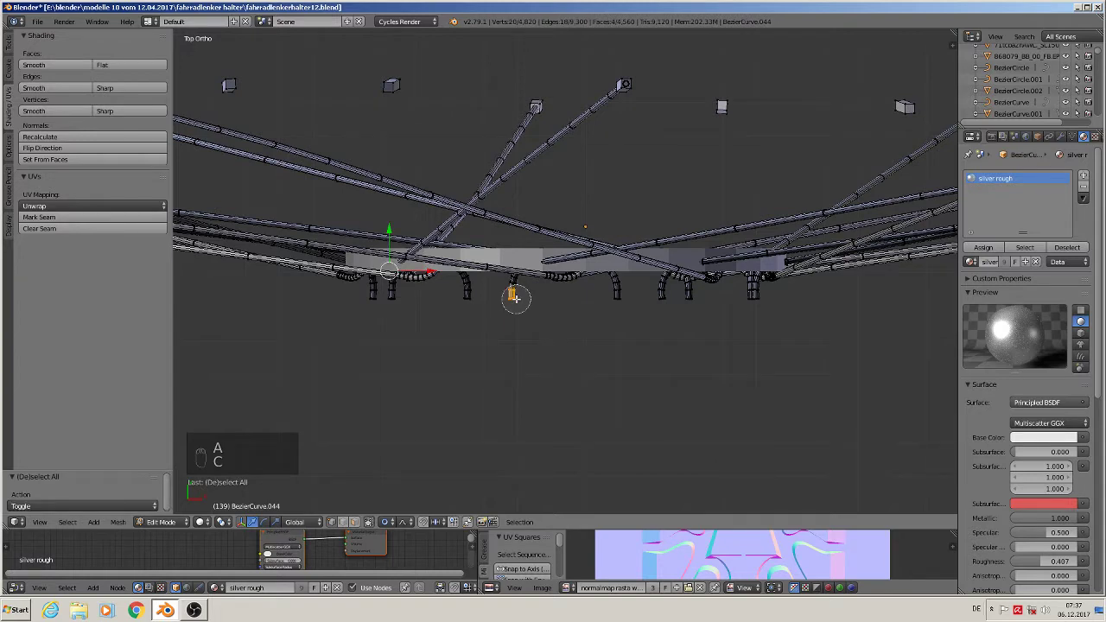
right_click(513, 296)
key("z")
scroll(458, 256, "down", 2)
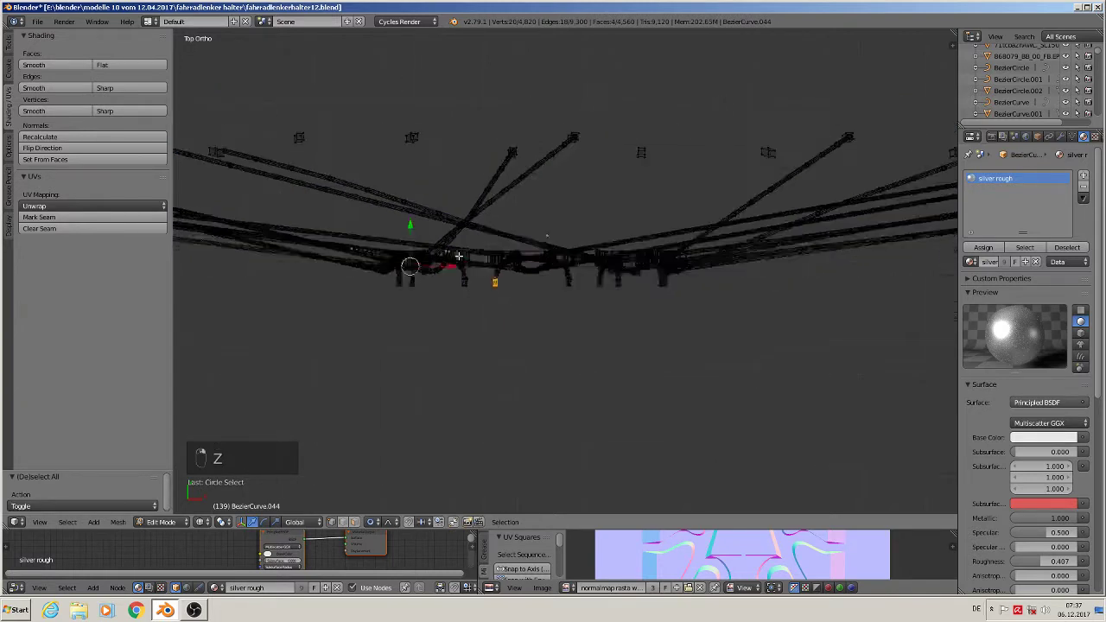
scroll(459, 255, "down", 1)
key("c")
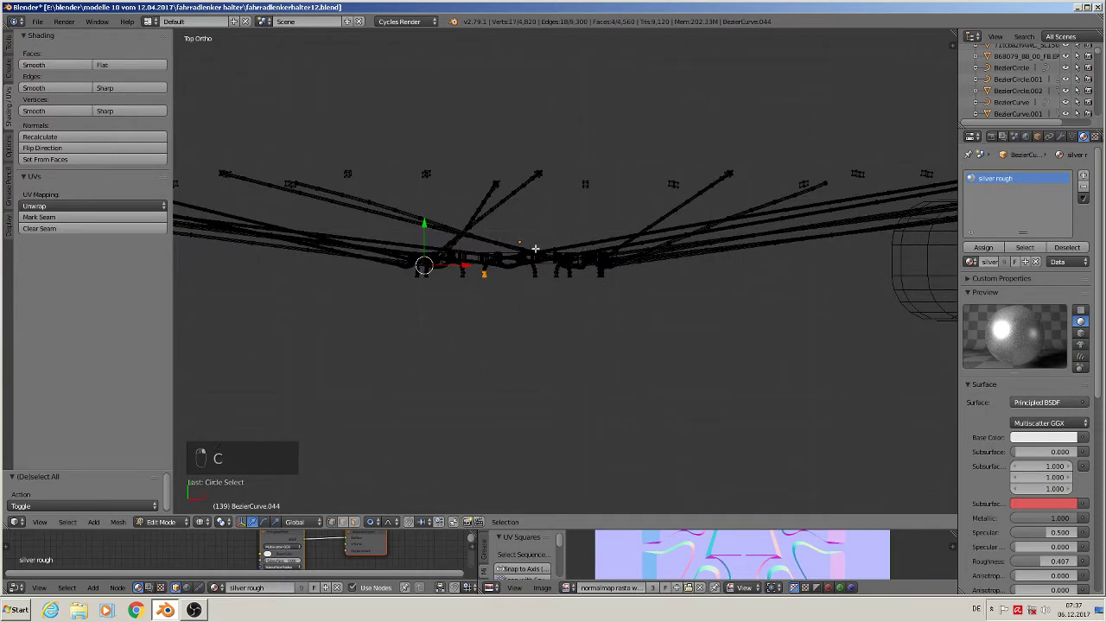
scroll(531, 255, "down", 3)
key("c")
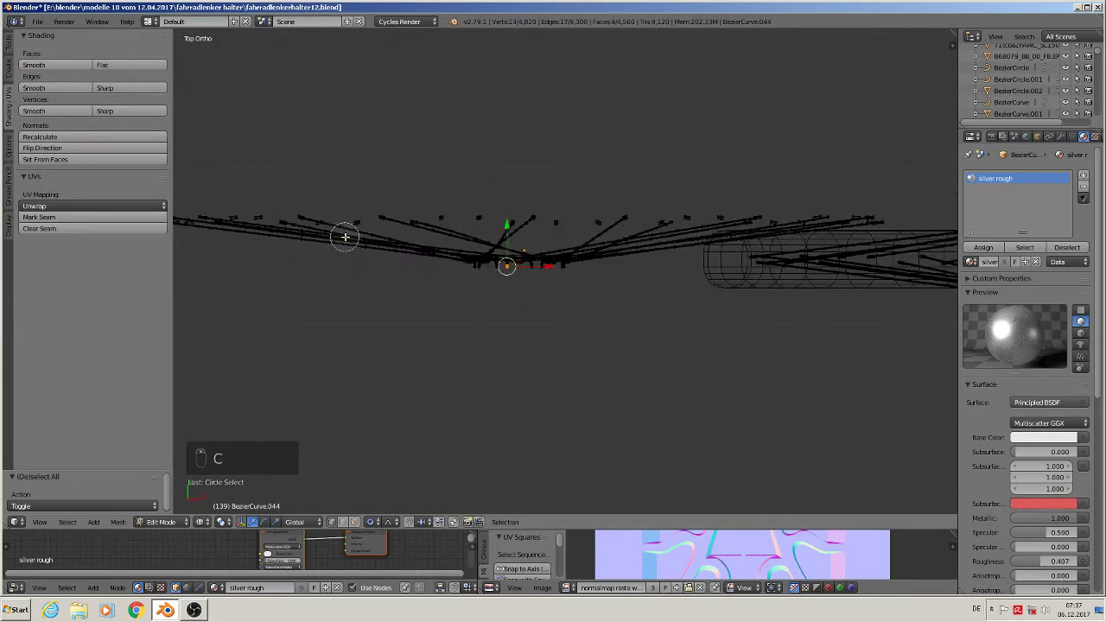
scroll(348, 251, "down", 2)
scroll(363, 259, "up", 4)
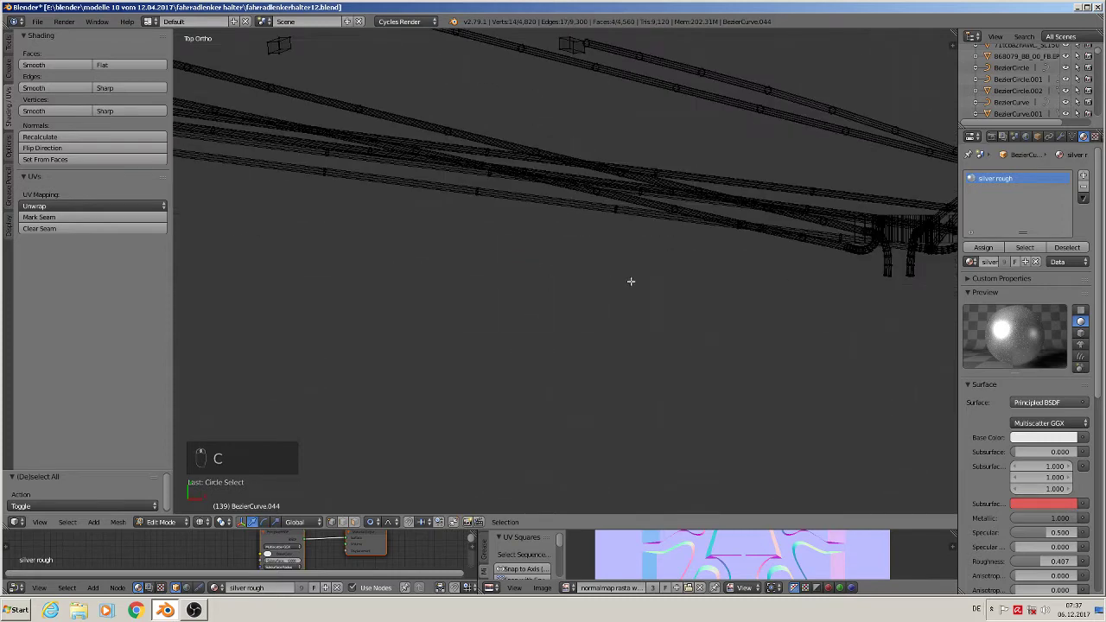
scroll(320, 311, "down", 3)
scroll(537, 319, "up", 2)
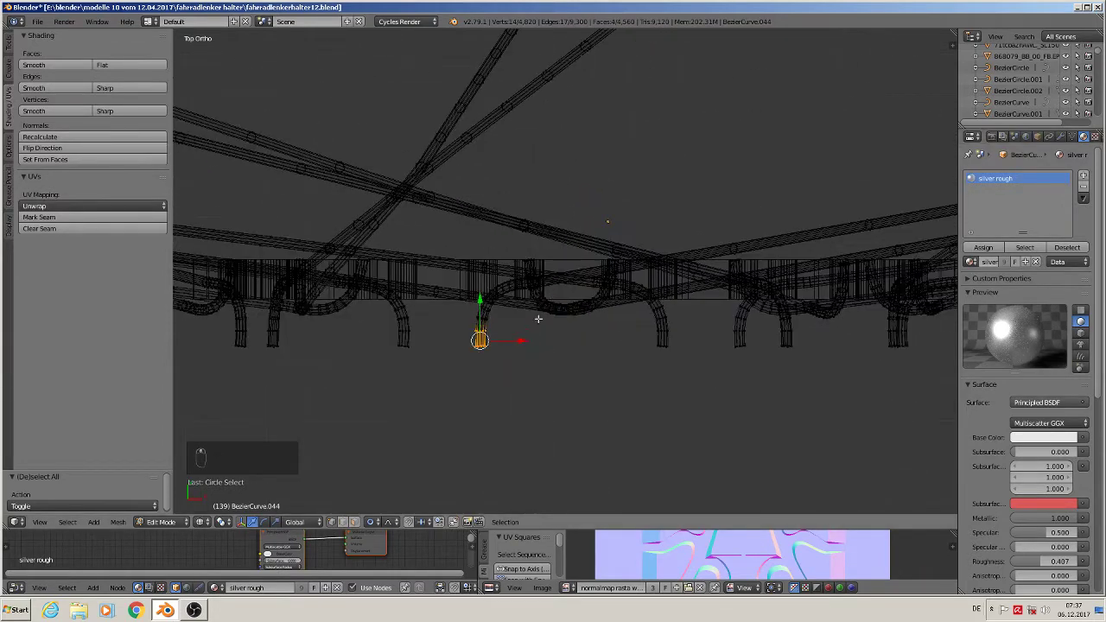
key("g")
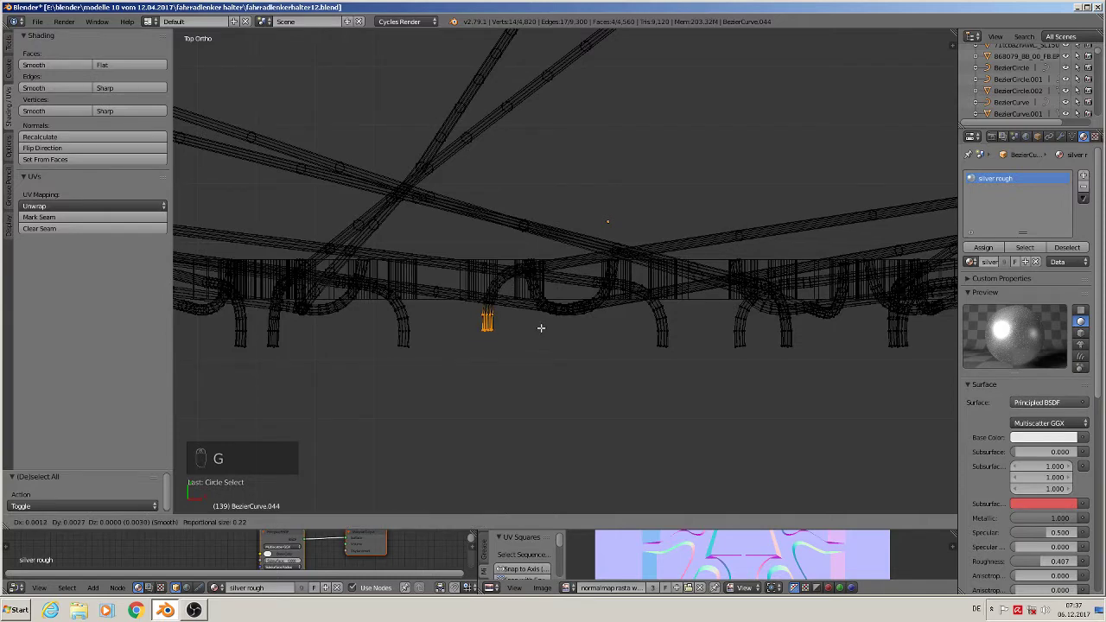
left_click(538, 301)
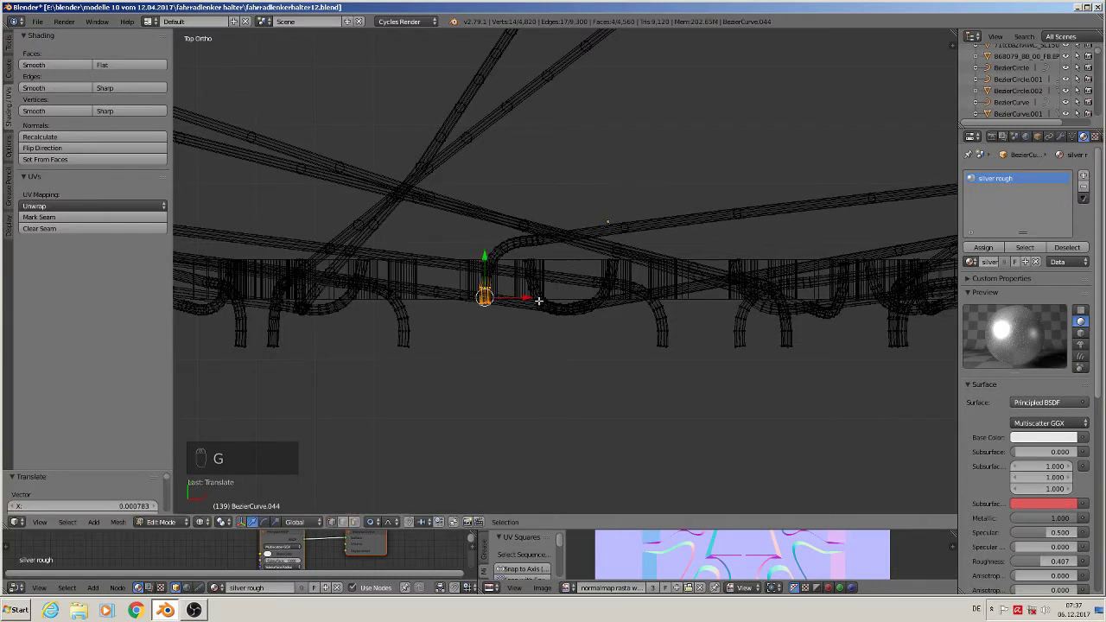
Clear the selection, circle-select the next protruding hook end to the right, and move it about 0.0079 along Y into the disc.
key("Tab")
key("Tab")
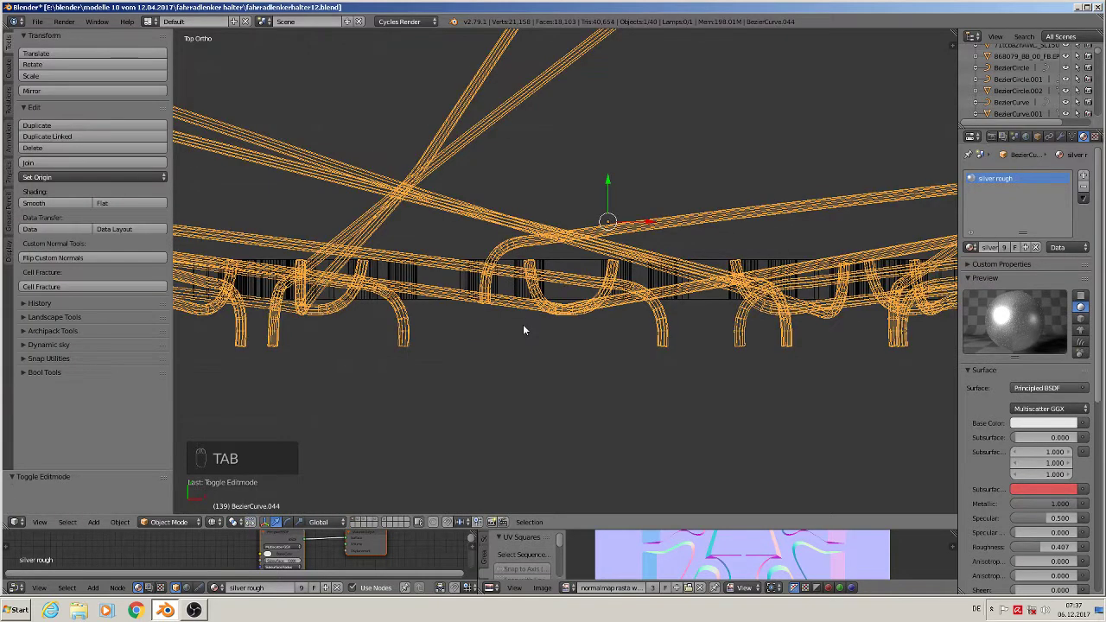
key("a")
key("a")
key("a")
key("c")
left_click(662, 347)
right_click(662, 345)
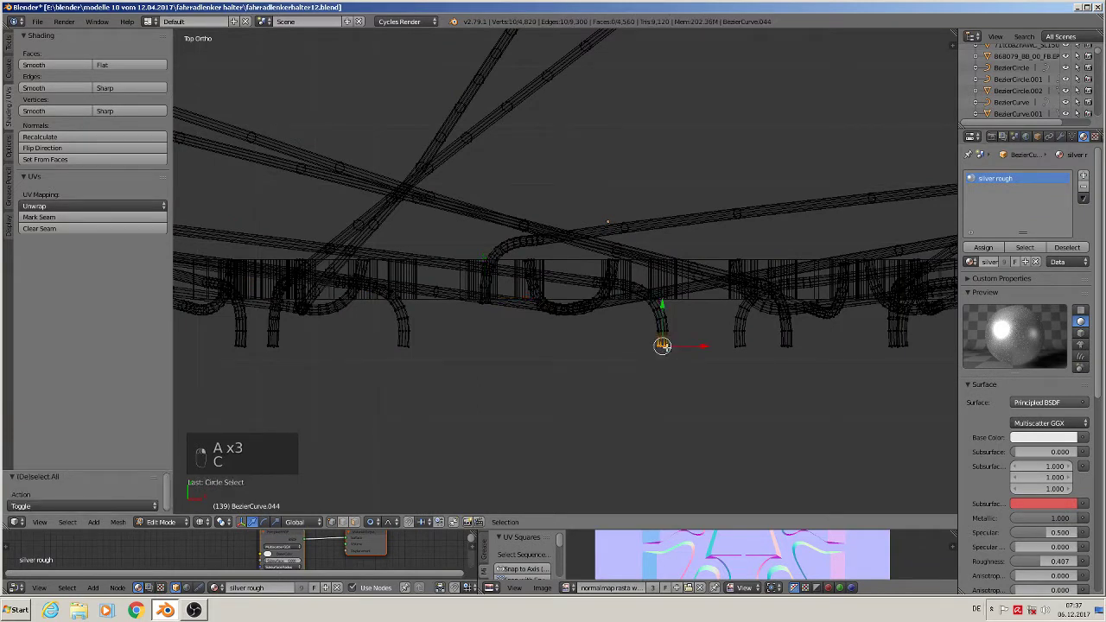
key("c")
left_click(662, 341)
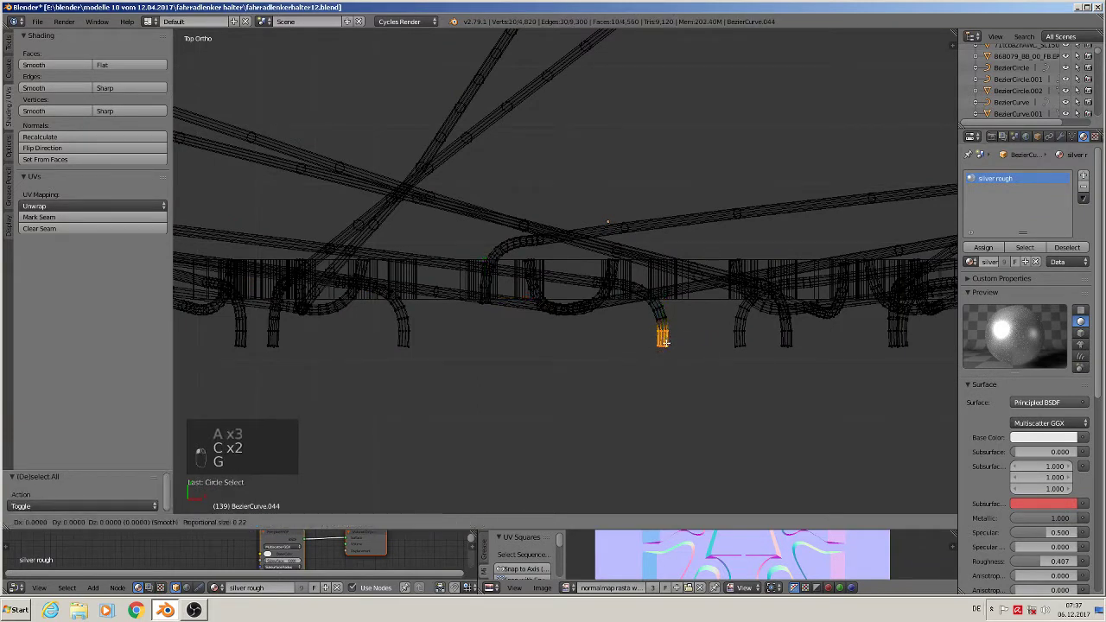
key("g")
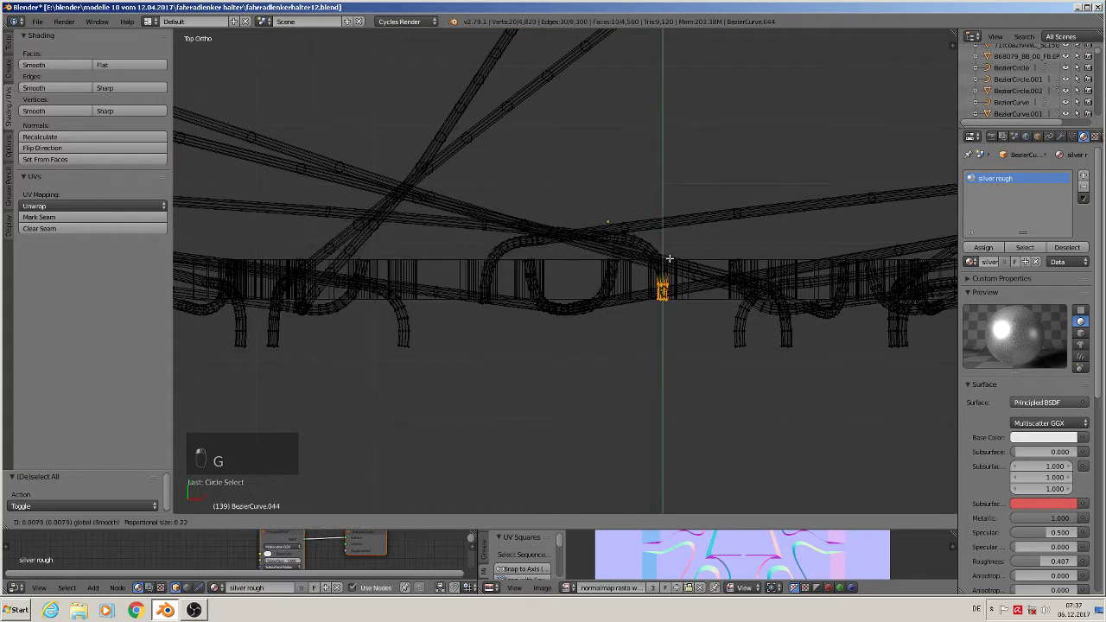
left_click(666, 256)
Deselect everything, circle-select the nearer hook end of the adjacent pair farther right, and raise it into the disc.
middle_click_drag(717, 354, 548, 338, "shift")
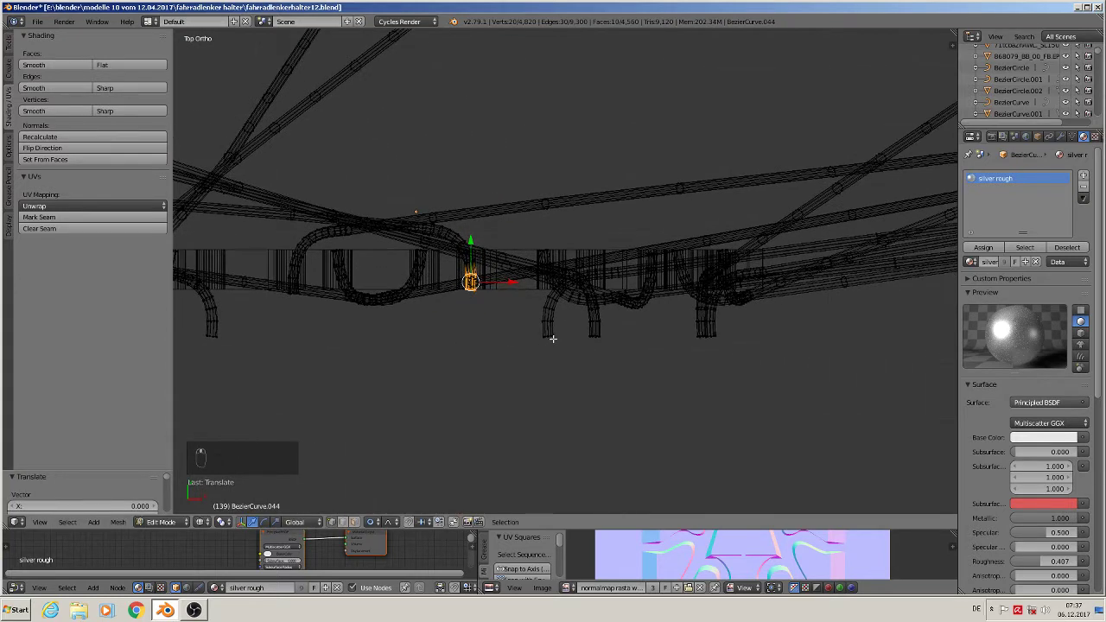
key("a")
key("c")
left_click(548, 330)
mouse_move(547, 330)
left_mouse_down()
mouse_move(553, 299)
mouse_move(594, 250)
left_mouse_up()
Clear the selection and circle-select the tip of the pair's other hook, immediately to the right.
key("a")
key("a")
key("c")
left_click(596, 335)
Deselect everything, circle-select the first hook end still protruding on the disc's left half, and raise it along Y into the disc.
middle_click_drag(657, 324, 863, 316, "shift")
scroll(507, 333, "up", 1)
scroll(506, 334, "up", 2)
scroll(578, 308, "up", 1)
key("a")
key("c")
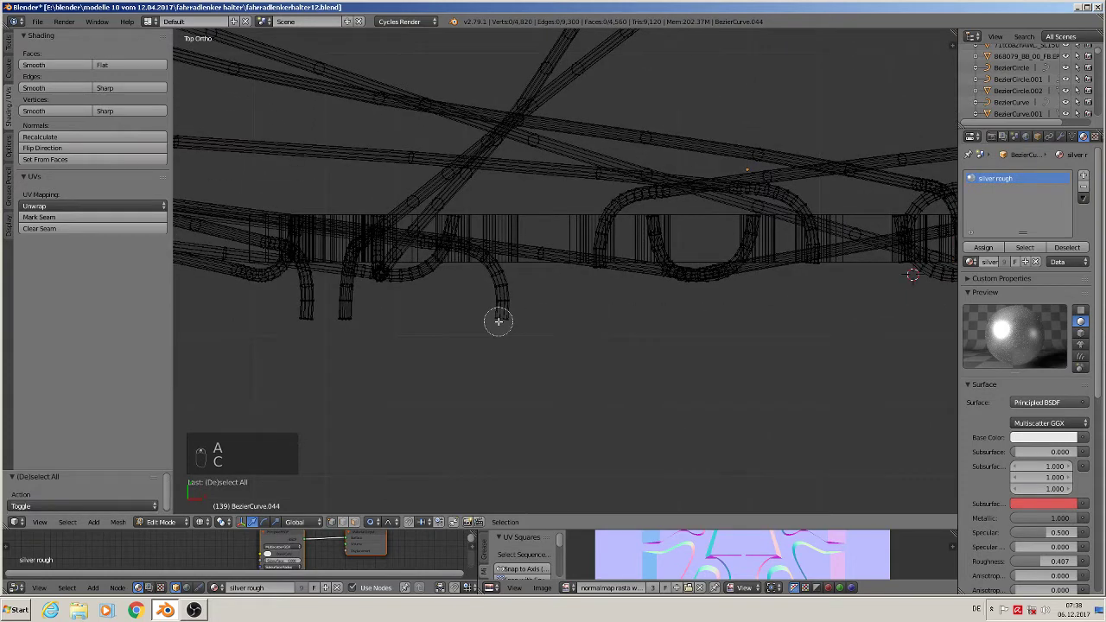
left_click(501, 311)
right_click(500, 285)
left_click_drag(500, 285, 501, 225)
Clear the selection, circle-select the right-hand one of the two remaining hook ends on the left, and raise it along Y into the disc.
middle_click_drag(457, 292, 705, 289, "shift")
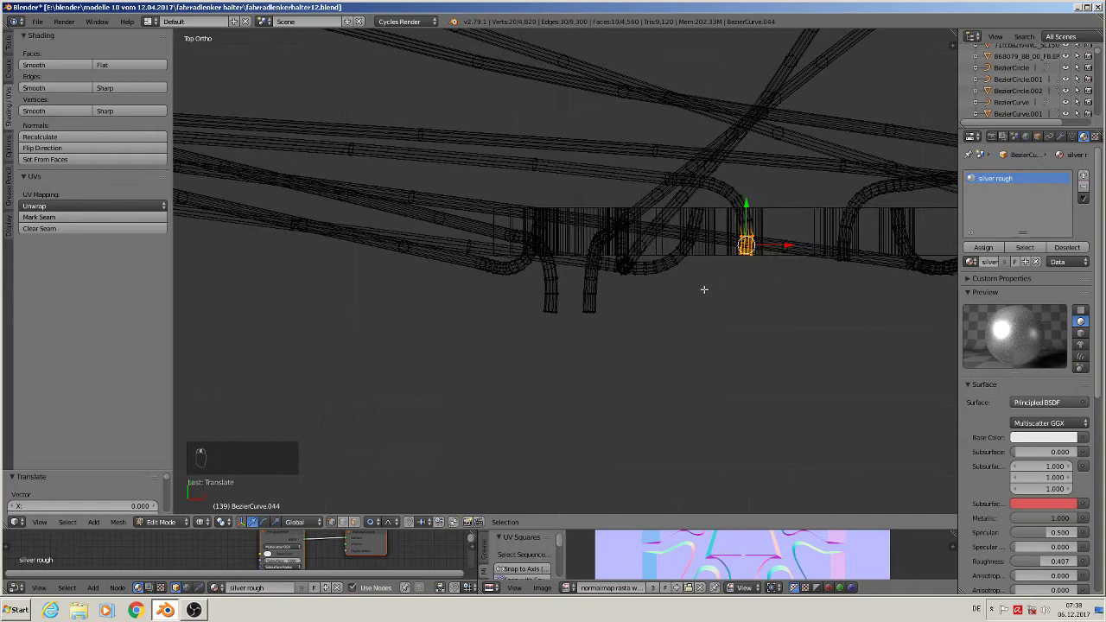
key("a")
key("c")
left_click(588, 305)
right_click(588, 305)
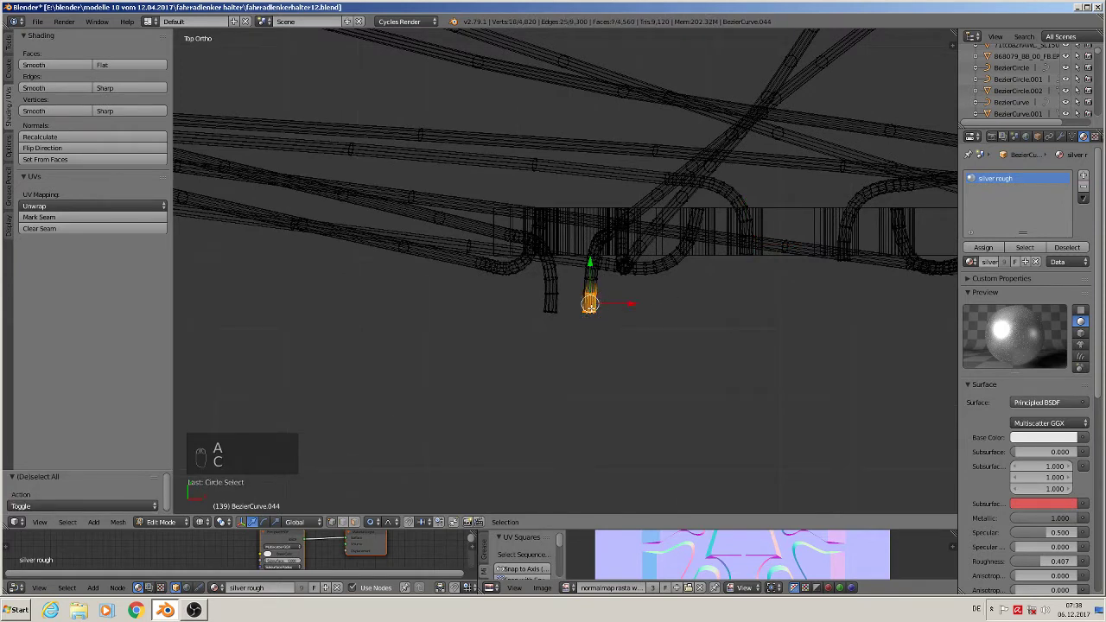
left_click_drag(595, 262, 594, 204)
Deselect everything, circle-select the leftmost protruding hook end, raise it along Y into the disc, and view the hub at an angle.
key("a")
key("c")
left_click(555, 302)
right_click(556, 303)
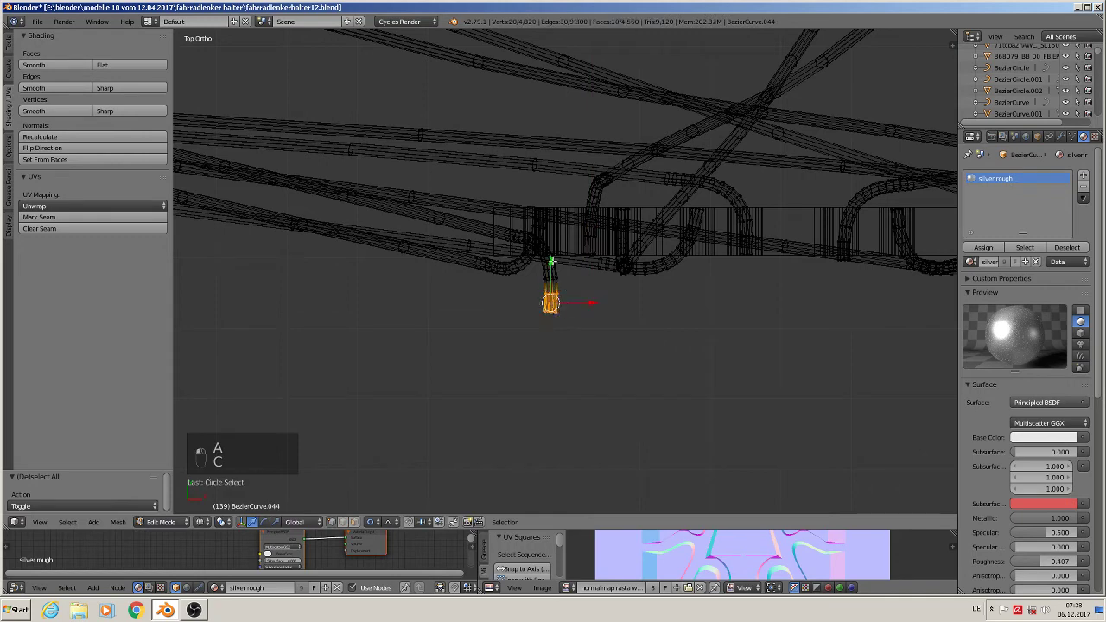
left_click_drag(551, 263, 553, 205)
scroll(570, 260, "down", 4)
middle_click_drag(600, 317, 521, 313)
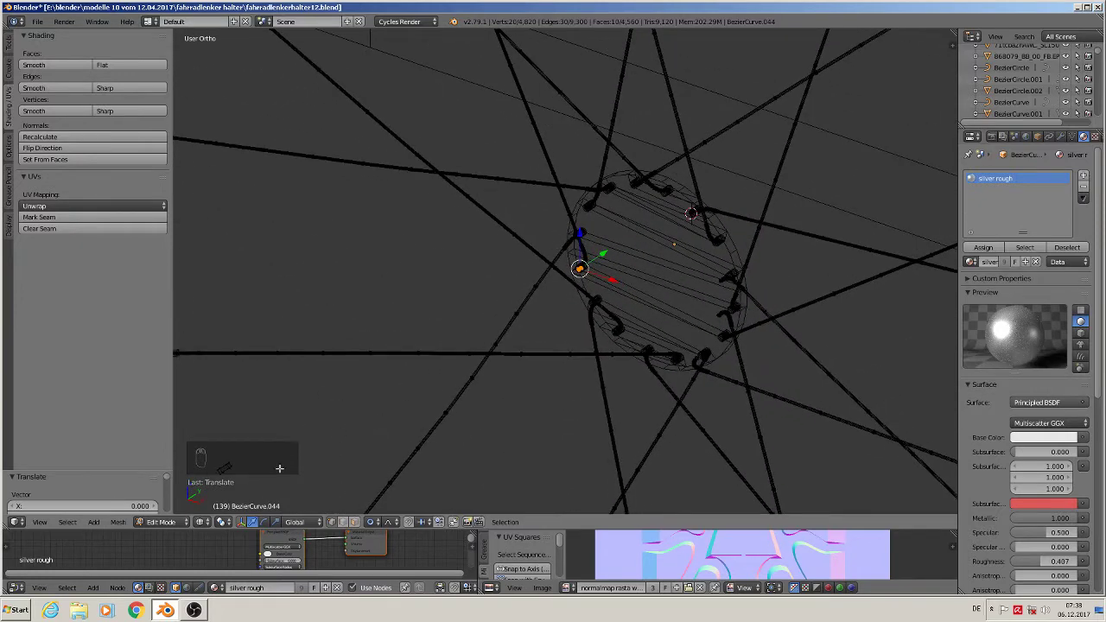
Switch to solid shading, leave mesh editing, and examine the hub for spoke hooks still protruding from the disc.
left_click(202, 521)
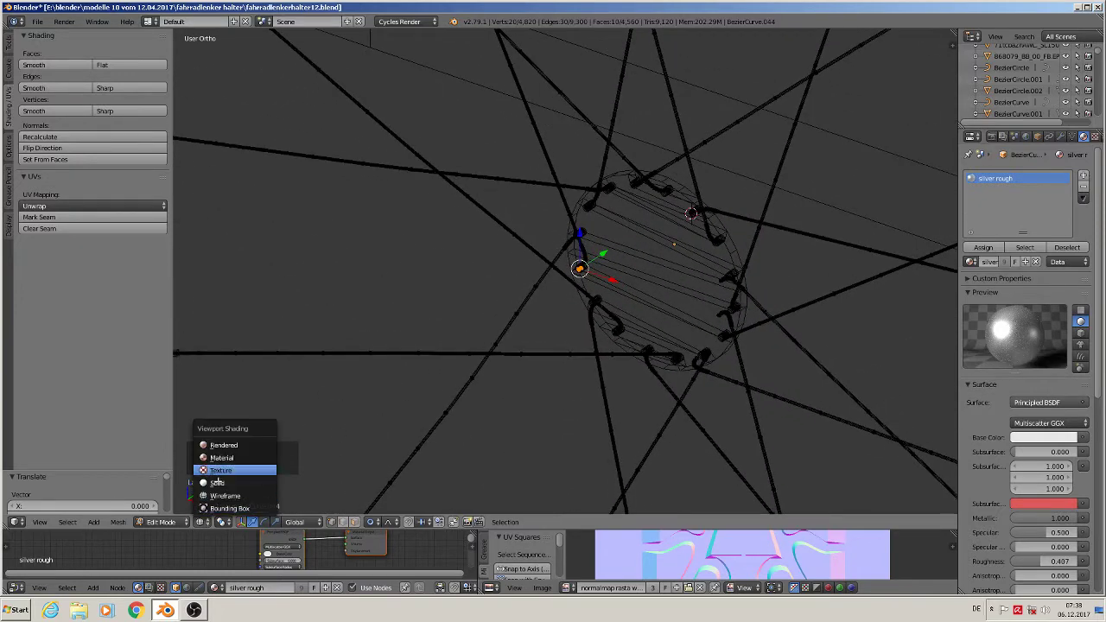
left_click(216, 483)
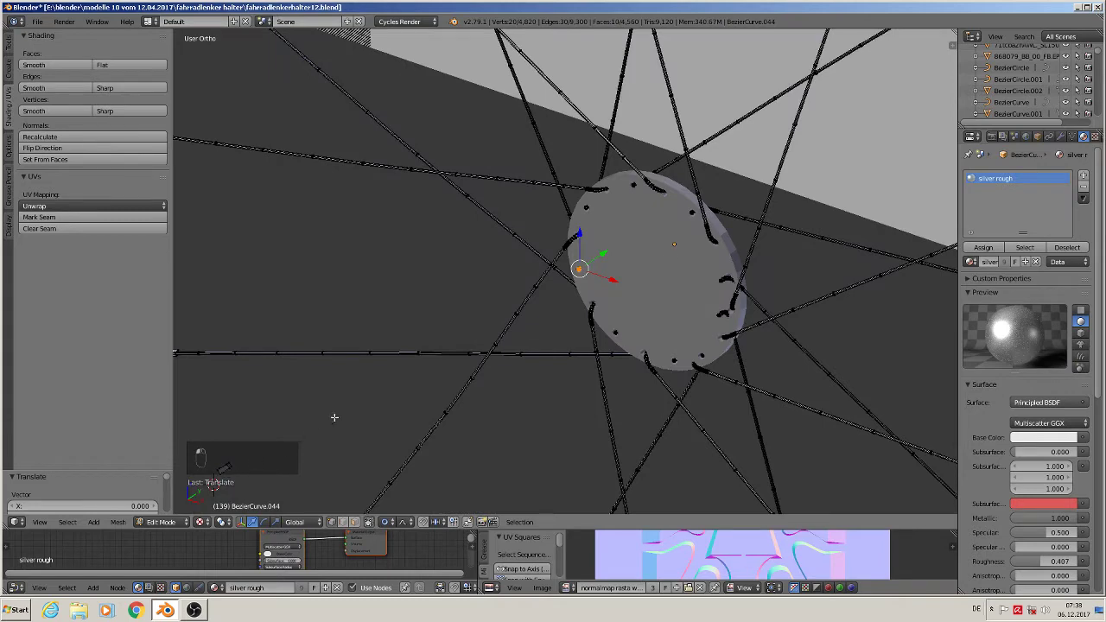
key("Tab")
scroll(712, 255, "up", 3)
middle_click_drag(706, 258, 710, 252)
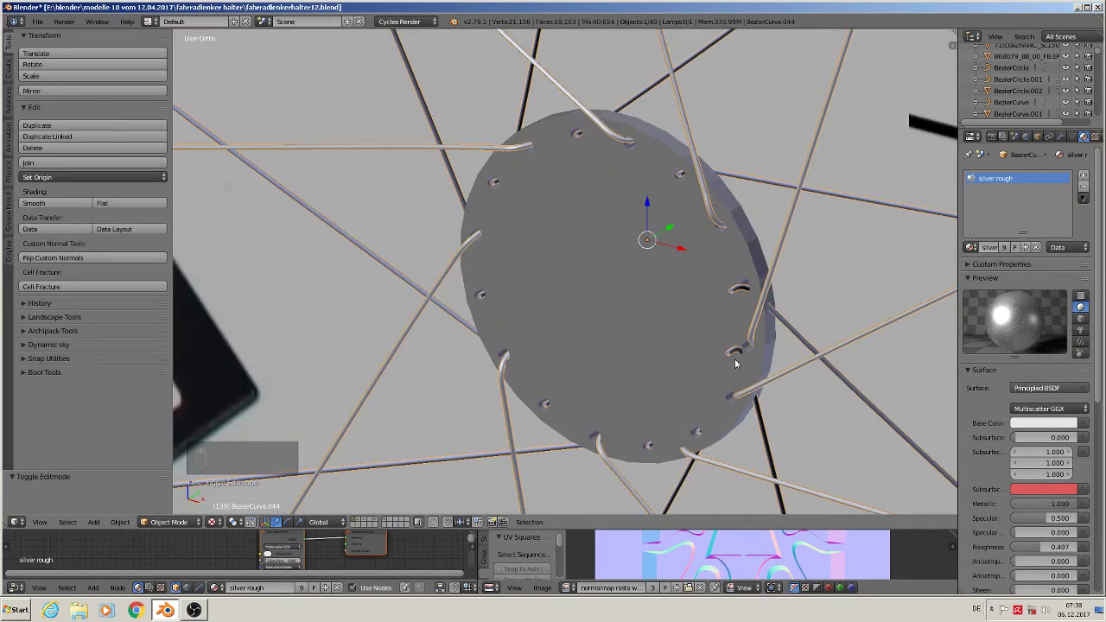
middle_click_drag(780, 327, 809, 320)
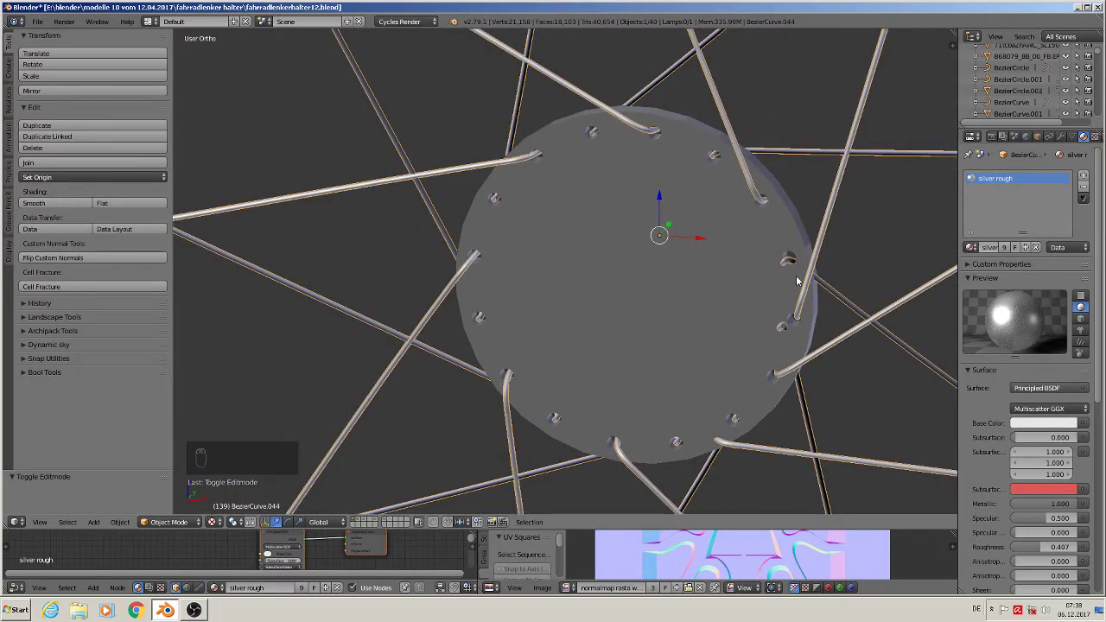
View the hub from above and reopen the spokes' mesh for editing in wireframe display.
key("KP_7")
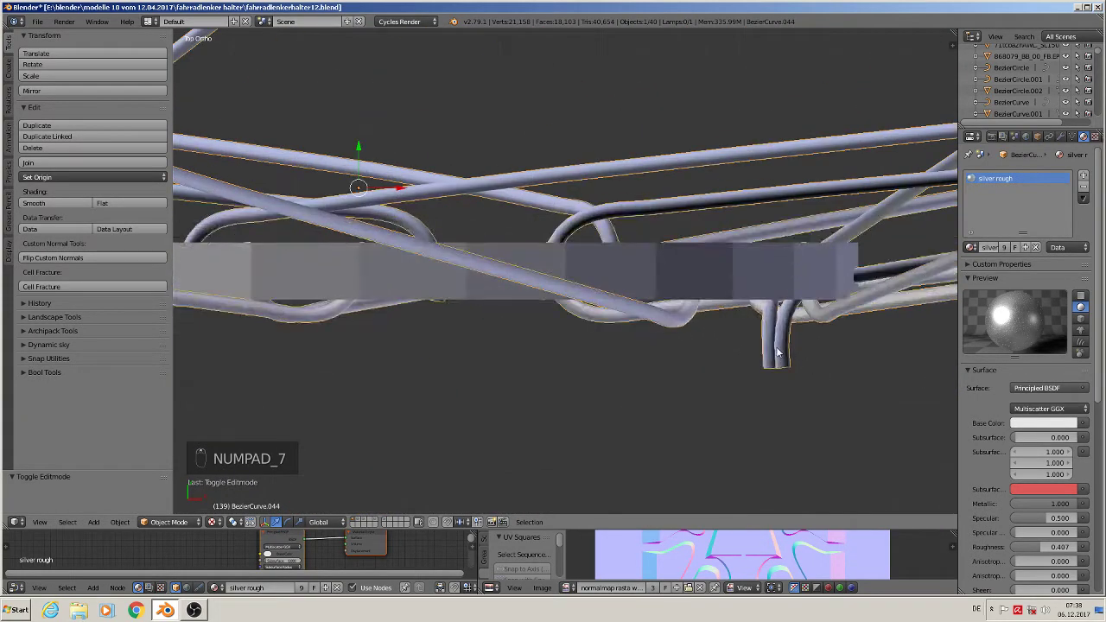
key("Tab")
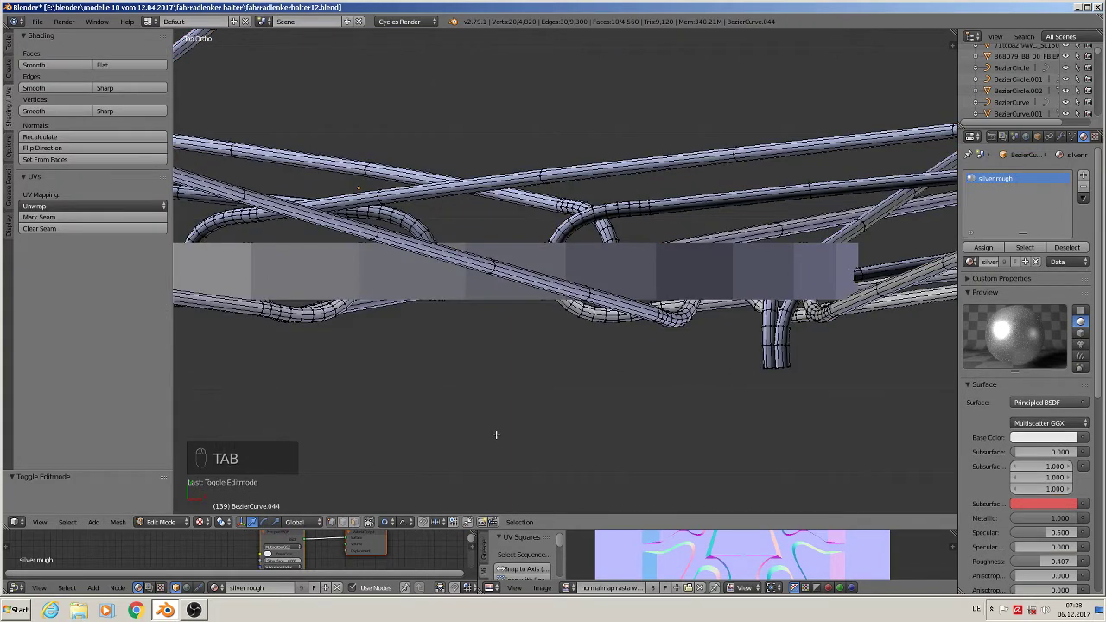
key("z")
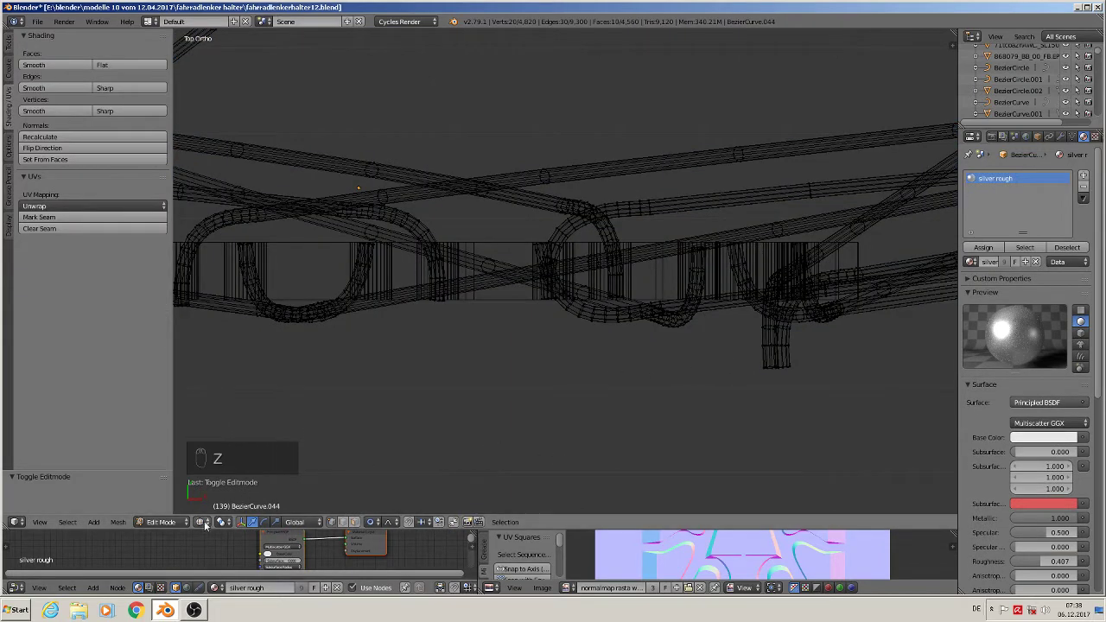
key("c")
left_click_drag(750, 373, 801, 365)
right_click(805, 368)
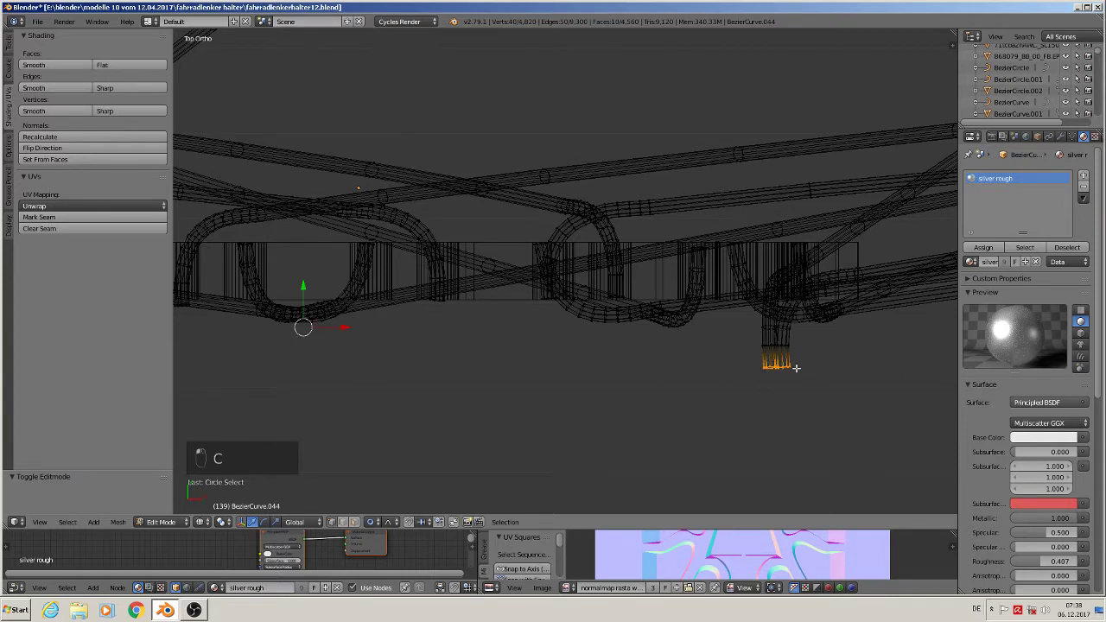
key("a")
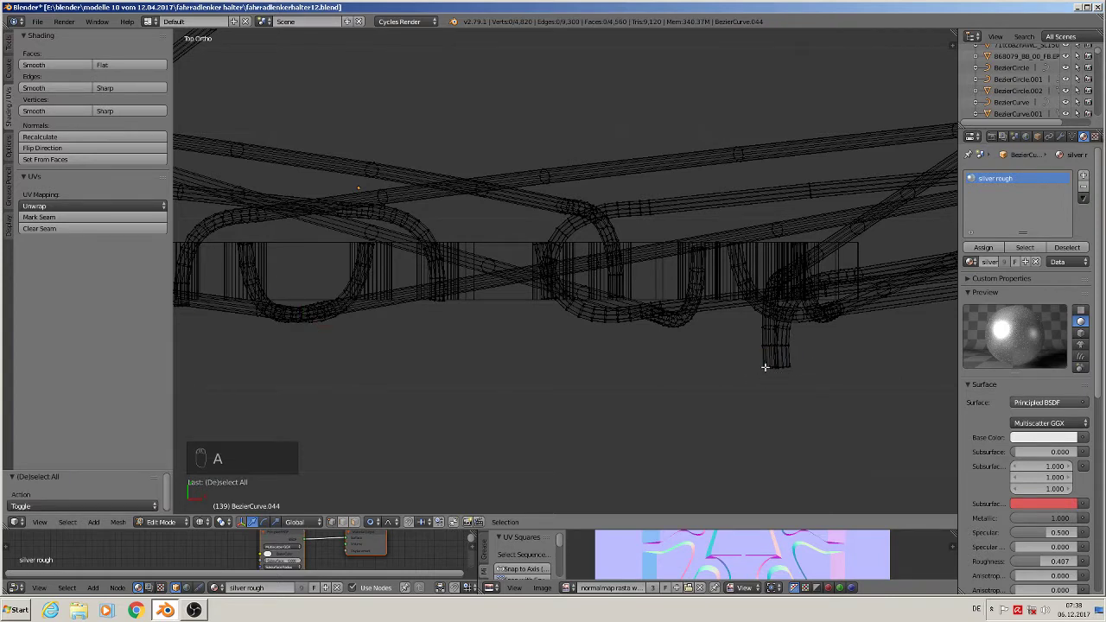
Loop-select the end ring of the left one of the two protruding hooks and raise it along Y into the disc.
right_click(764, 367, "alt")
scroll(771, 373, "up", 4)
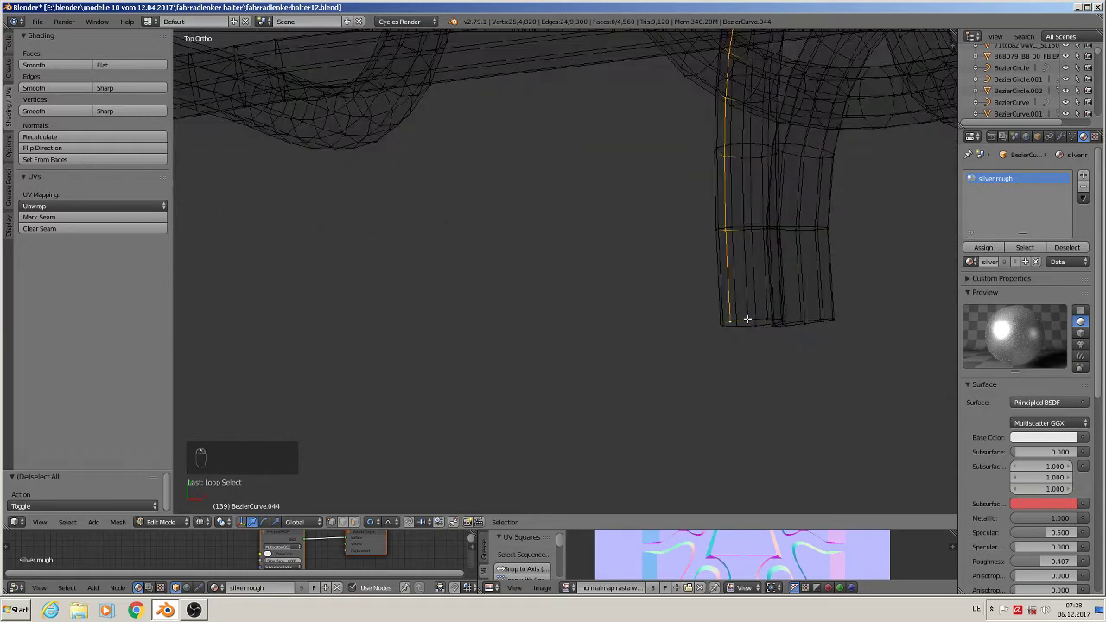
right_click(747, 321, "alt")
scroll(745, 323, "down", 5)
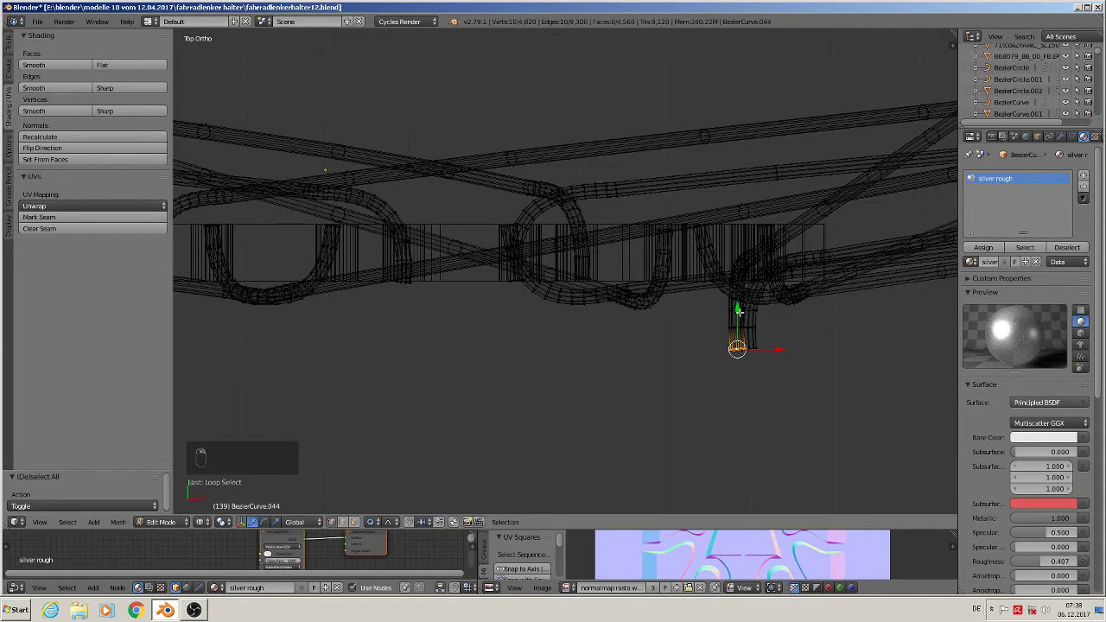
key("g")
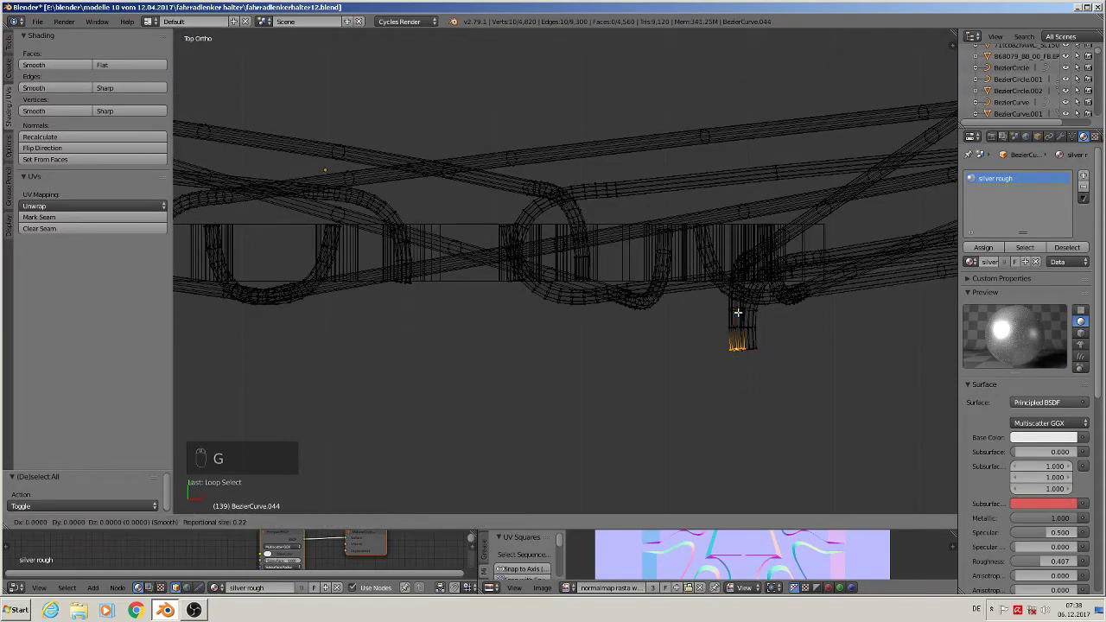
key("y")
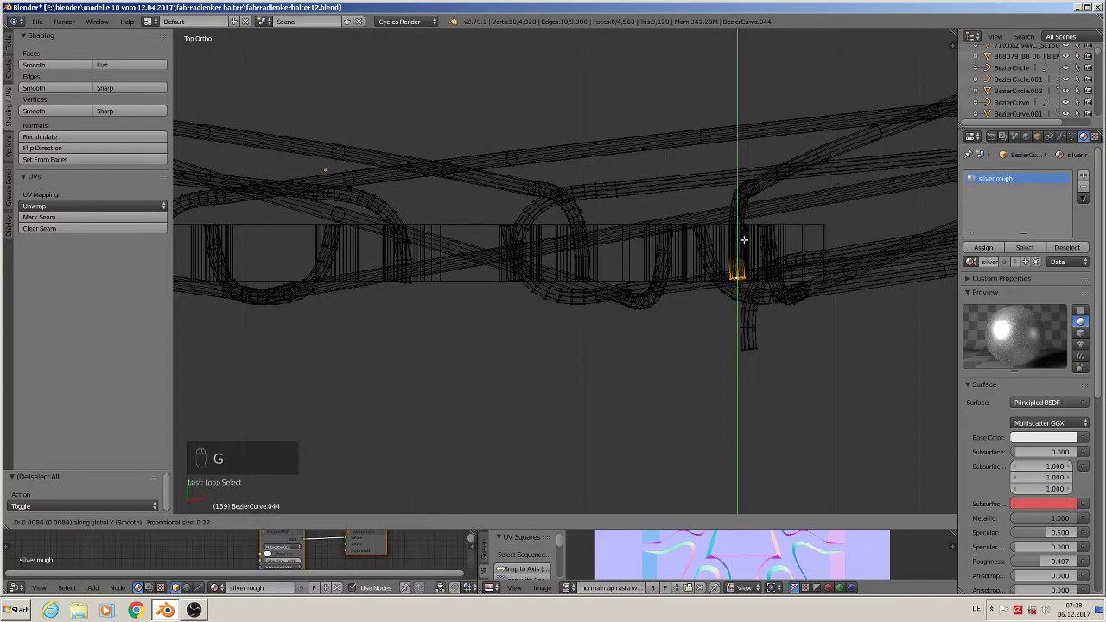
left_click(743, 241)
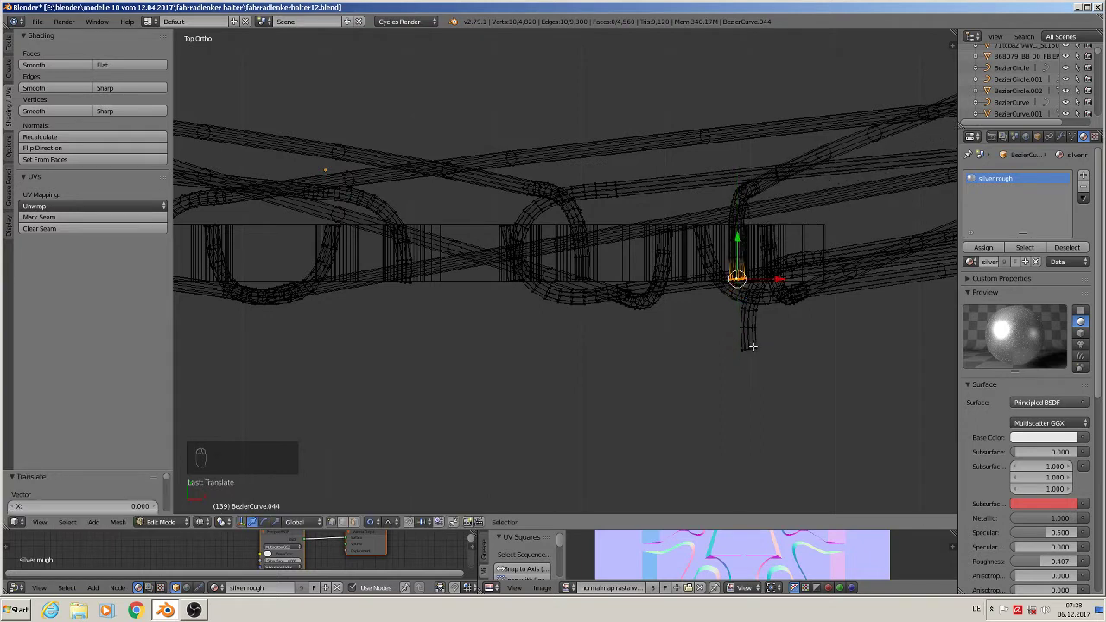
Deselect everything, loop-select the last protruding hook's end ring, and raise it along Y into the disc.
key("a")
right_click(751, 347, "alt")
key("g")
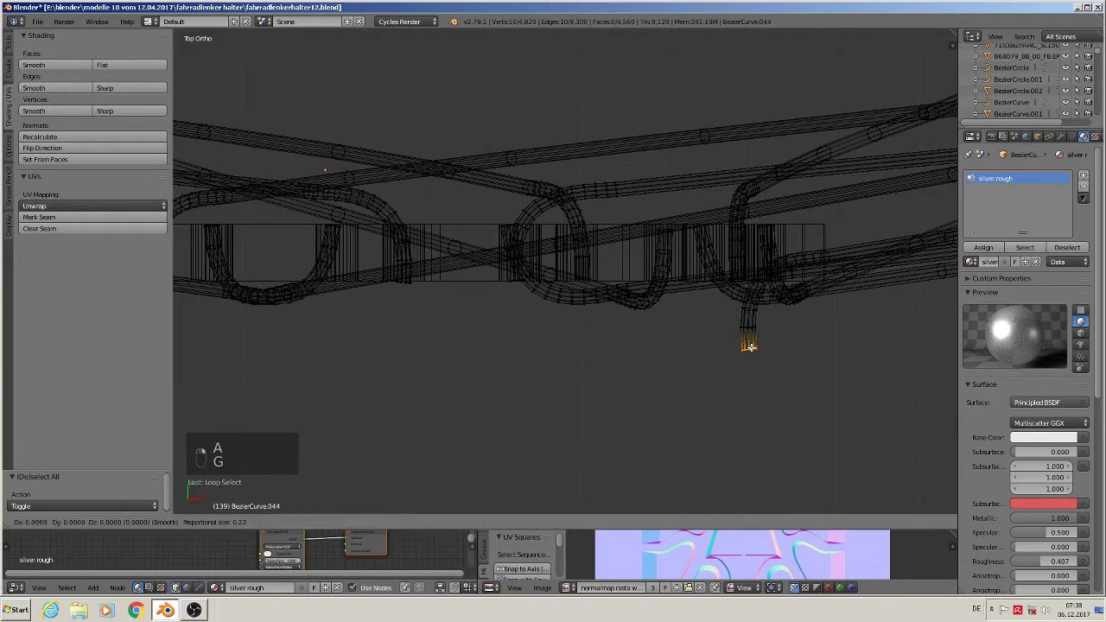
key("y")
left_click(750, 276)
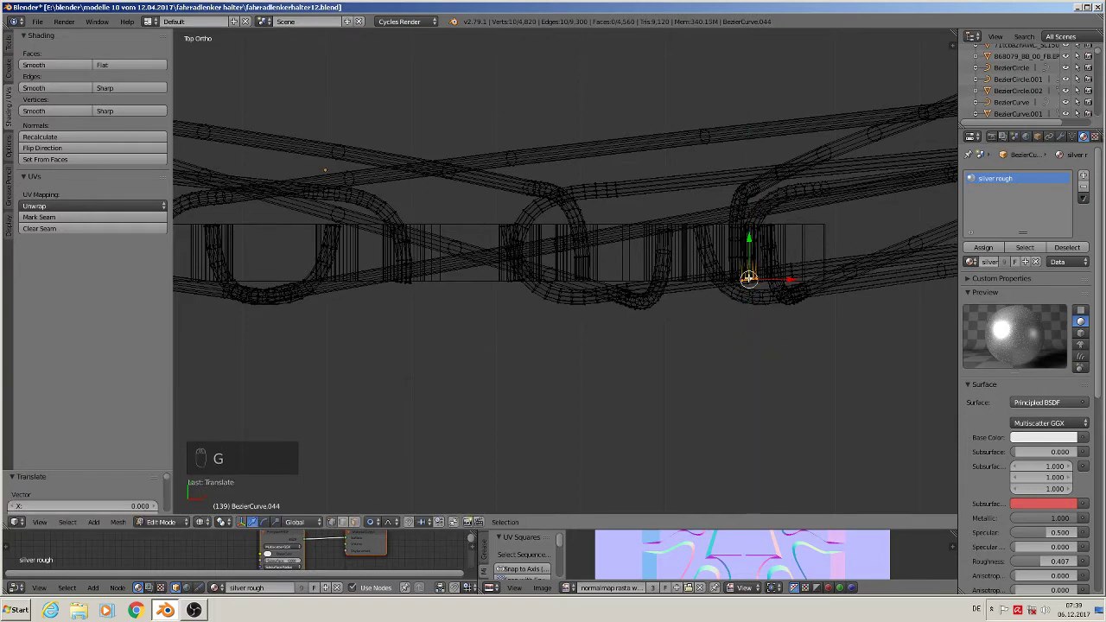
Switch the viewport to Material shading, clear the vertex selection, and leave mesh editing.
middle_click_drag(750, 275, 741, 248)
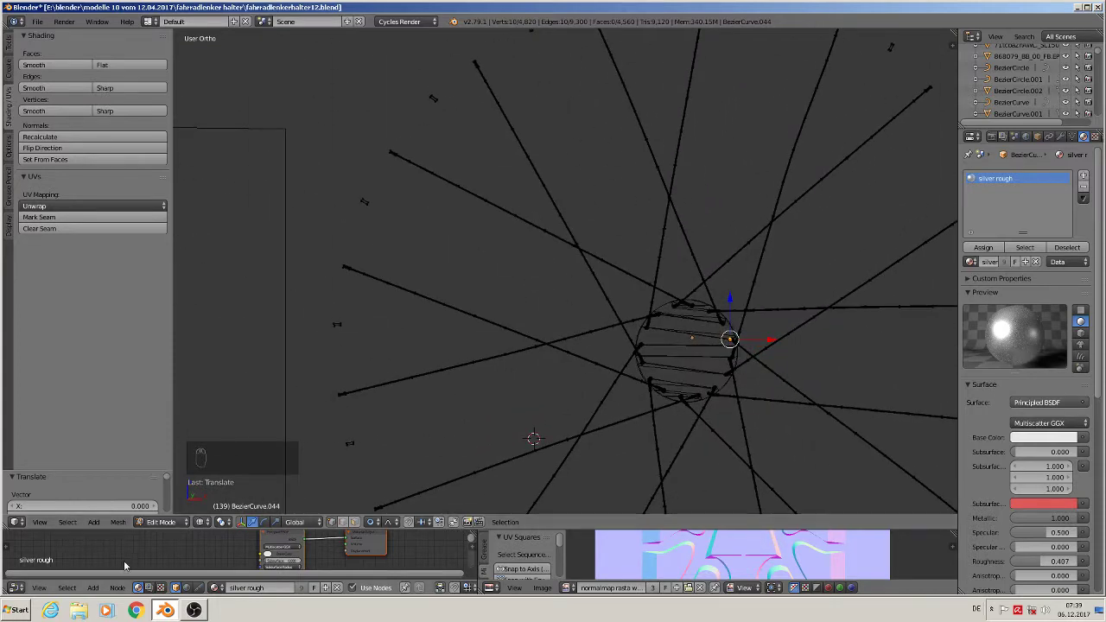
left_click(201, 522)
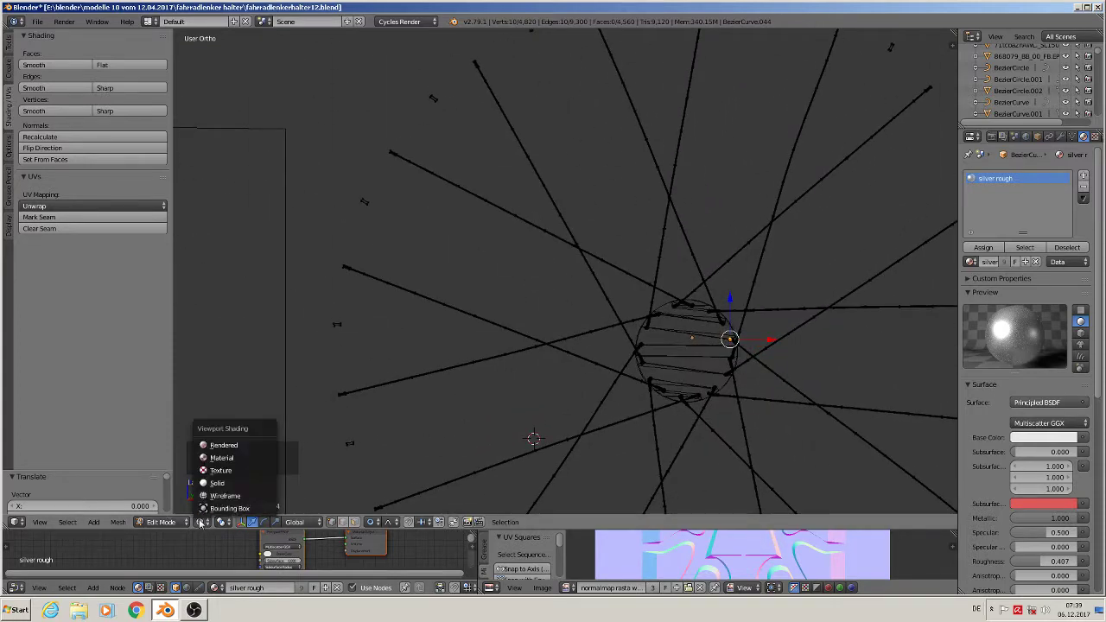
left_click(221, 457)
scroll(519, 399, "up", 4)
key("a")
scroll(553, 393, "down", 3)
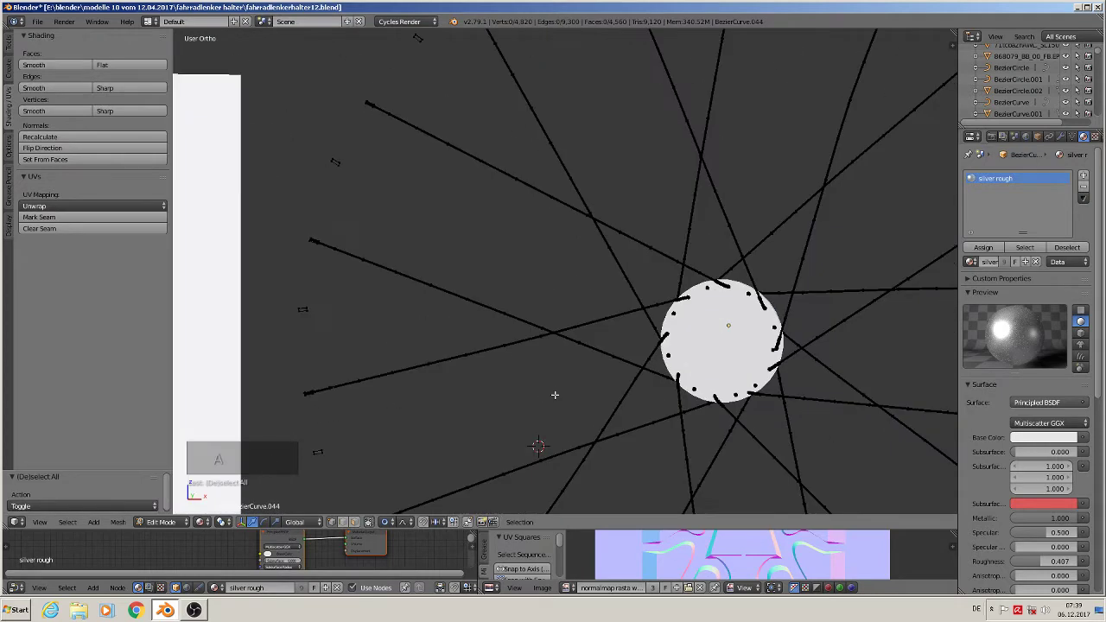
key("a")
key("Tab")
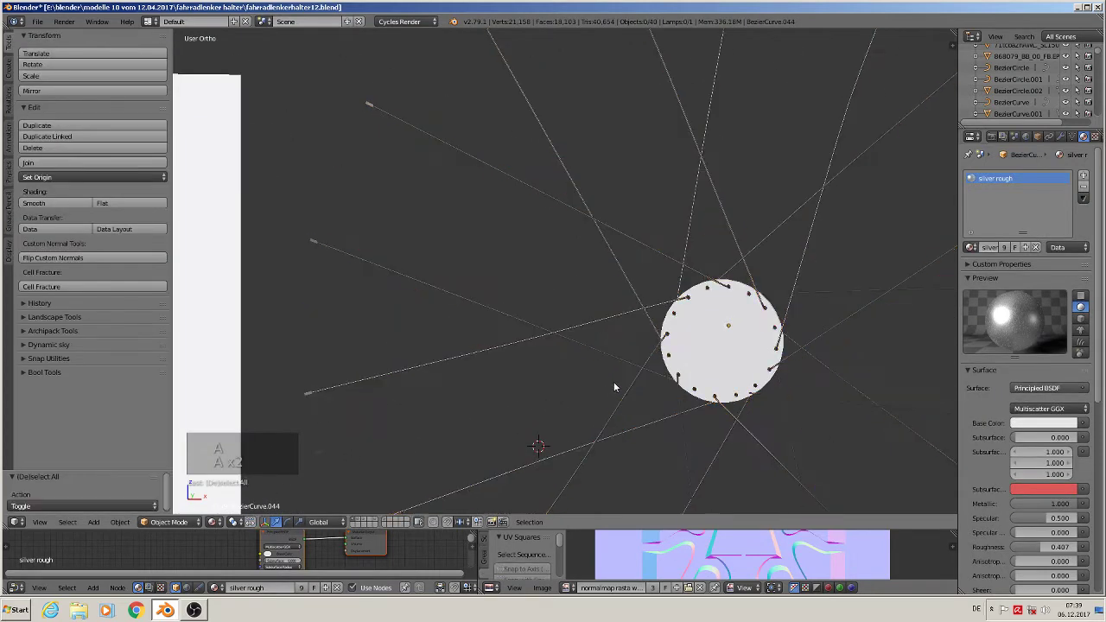
Examine up close how the spoke hooks sit in the holes around the hub disc, especially along its lower edge.
mouse_move(674, 367)
middle_mouse_down()
mouse_move(679, 415)
mouse_move(674, 373)
middle_mouse_up()
scroll(708, 370, "up", 5)
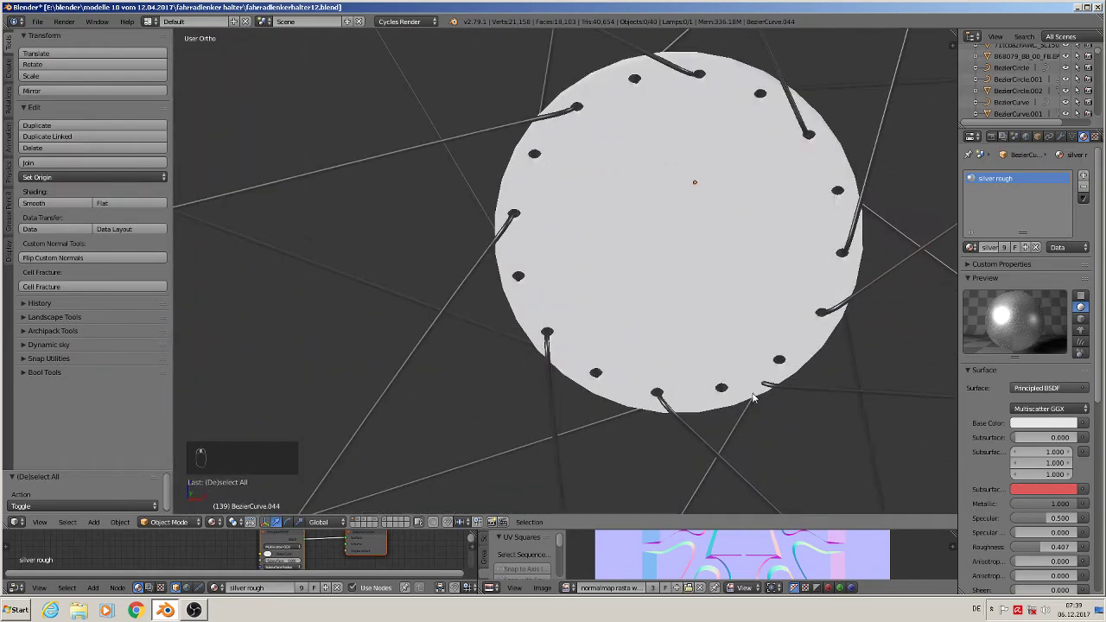
middle_click_drag(745, 364, 749, 368)
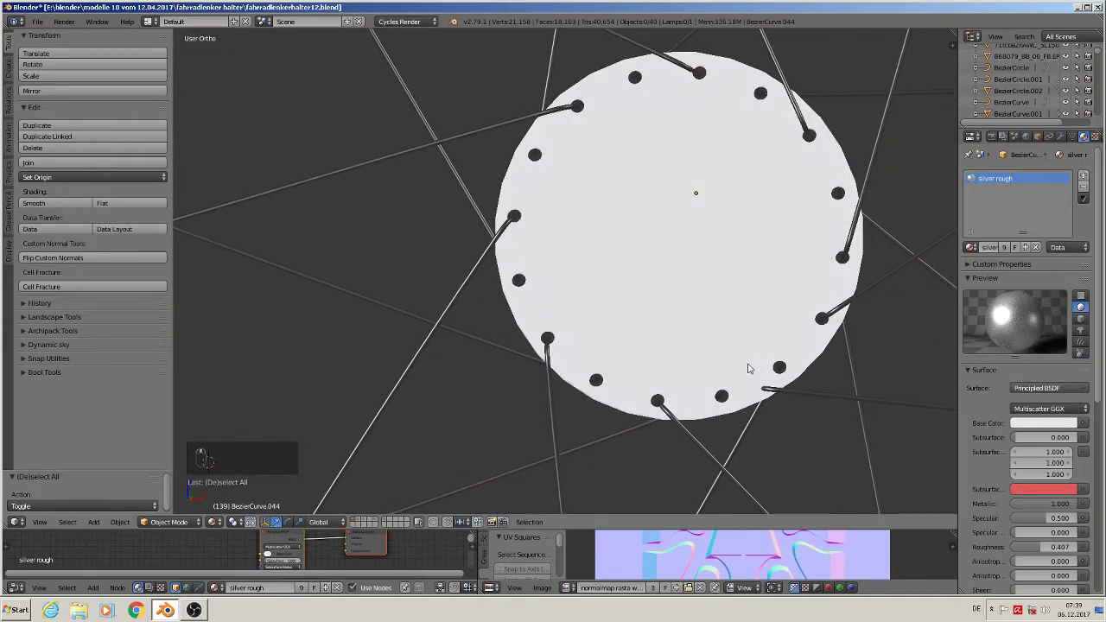
scroll(752, 381, "up", 3)
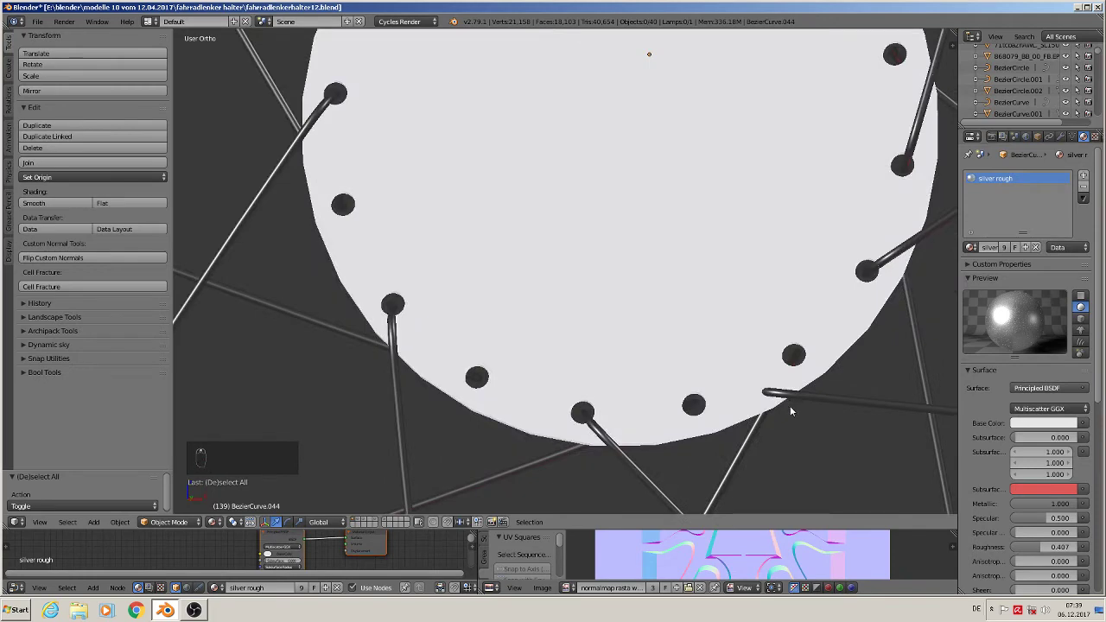
middle_click_drag(790, 412, 770, 428)
scroll(769, 426, "down", 5)
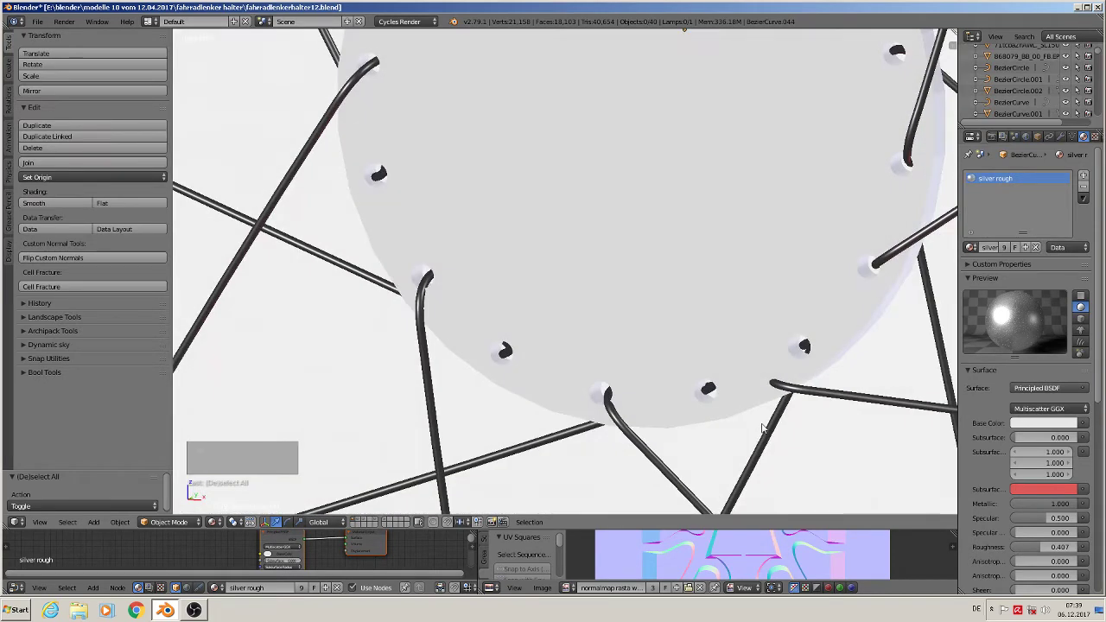
scroll(773, 415, "up", 3)
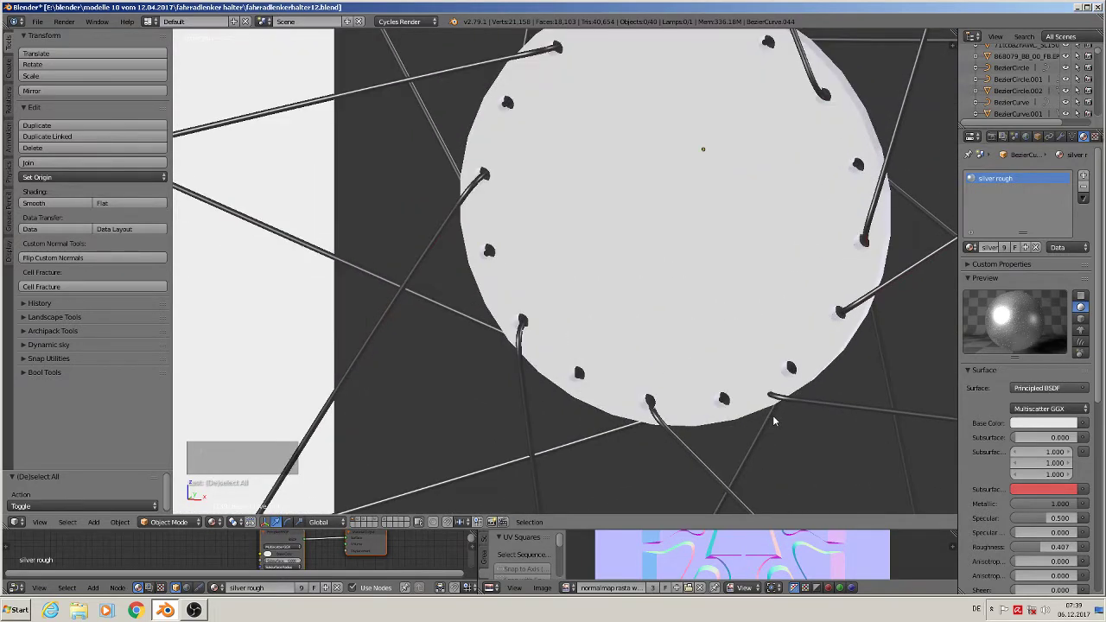
mouse_move(773, 414)
middle_mouse_down()
mouse_move(797, 404)
mouse_move(753, 421)
mouse_move(774, 417)
middle_mouse_up()
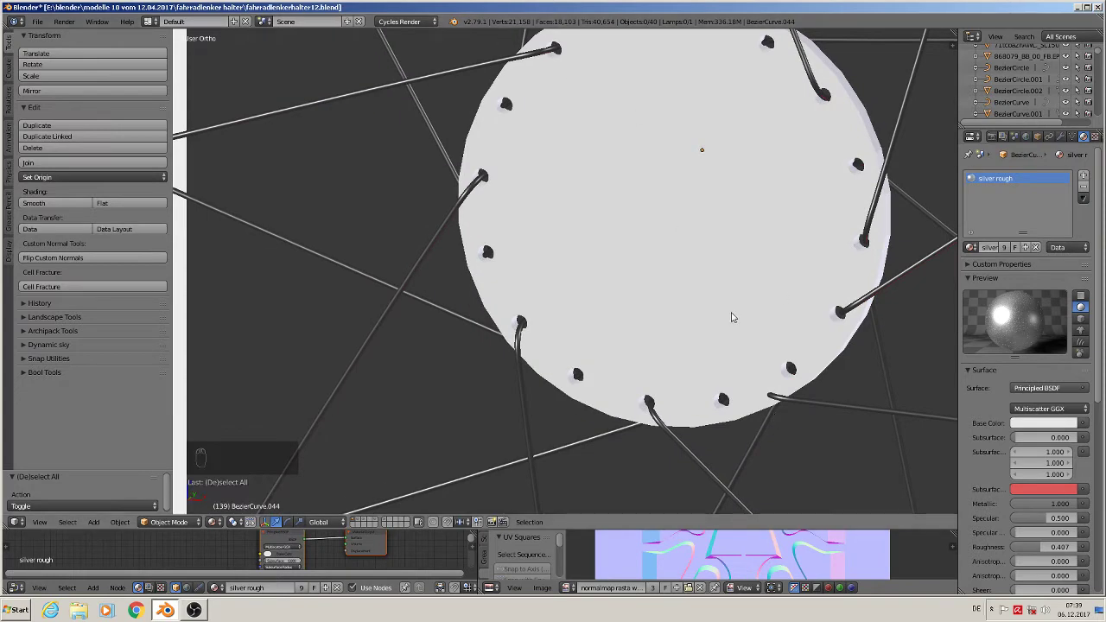
Examine the whole spoke set with its hub disc against the wheel and reference images in the scene.
scroll(731, 378, "down", 6)
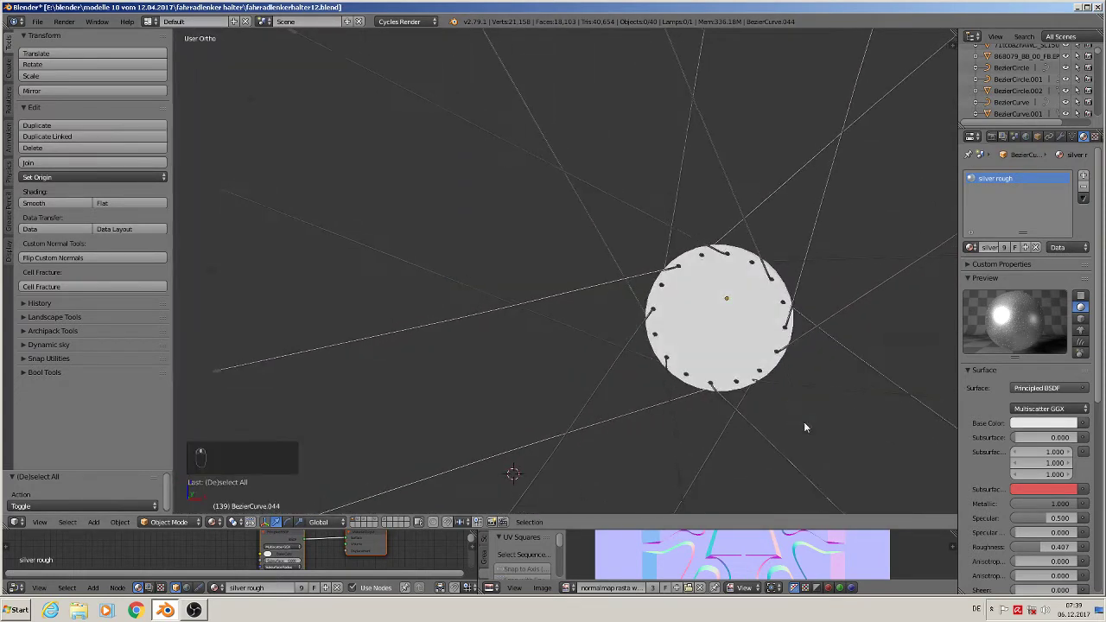
scroll(802, 422, "down", 4)
middle_click_drag(786, 420, 551, 264, "shift")
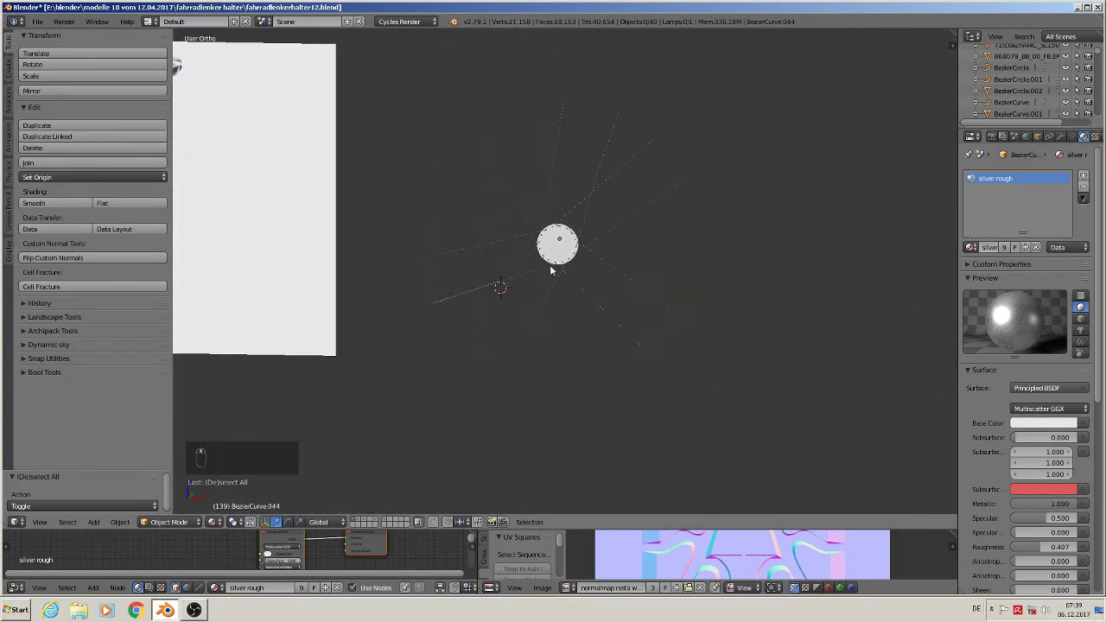
scroll(551, 264, "up", 5)
scroll(531, 286, "down", 8)
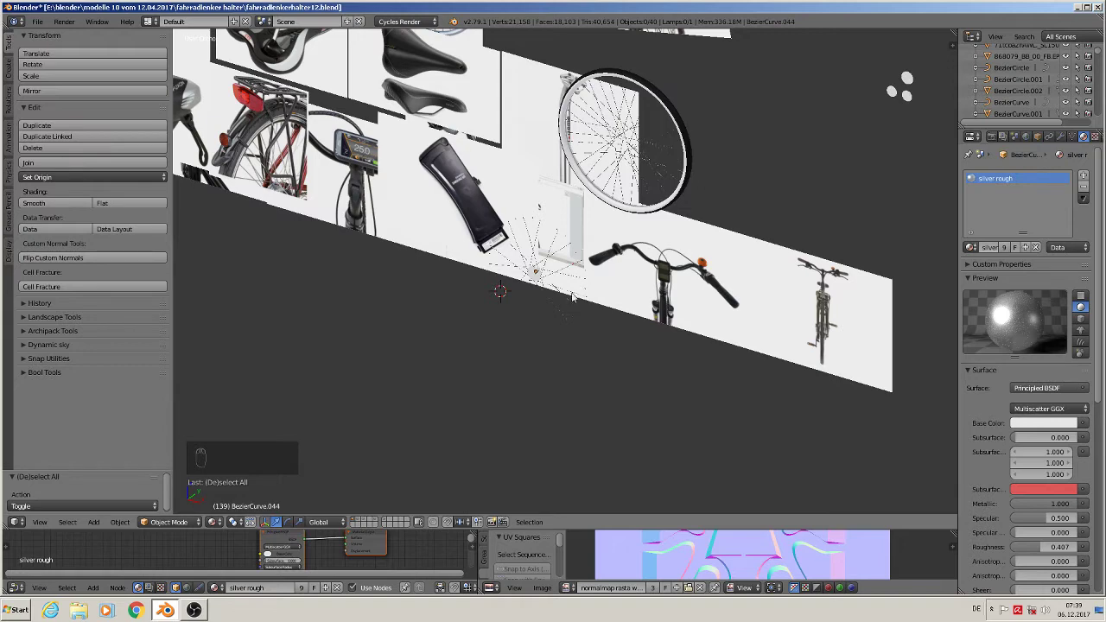
scroll(552, 276, "up", 4)
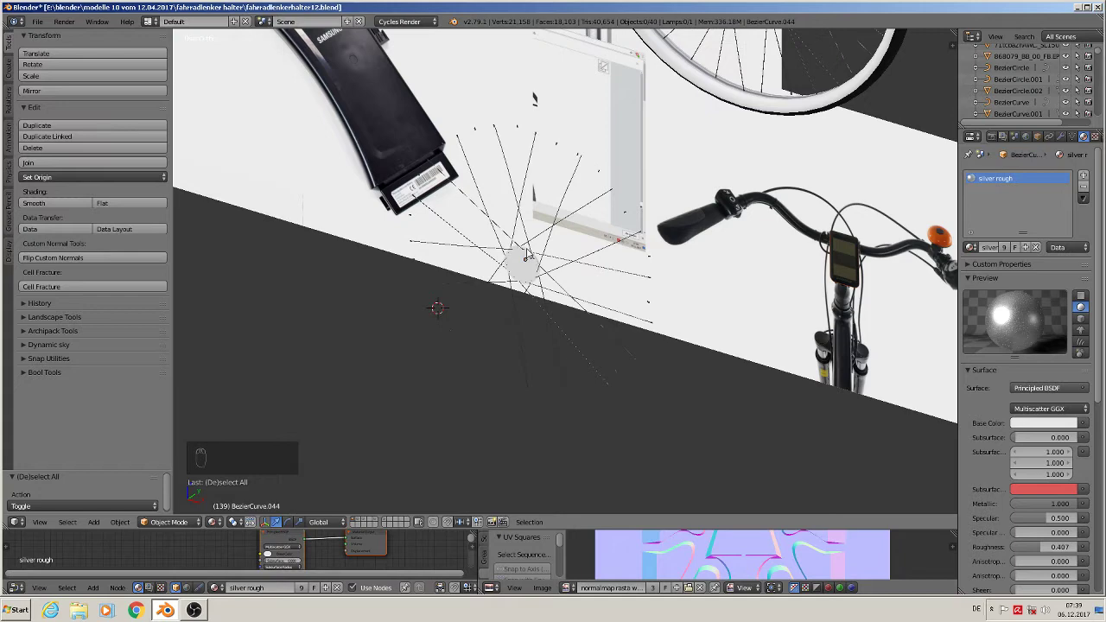
scroll(526, 255, "down", 4)
scroll(524, 257, "up", 4)
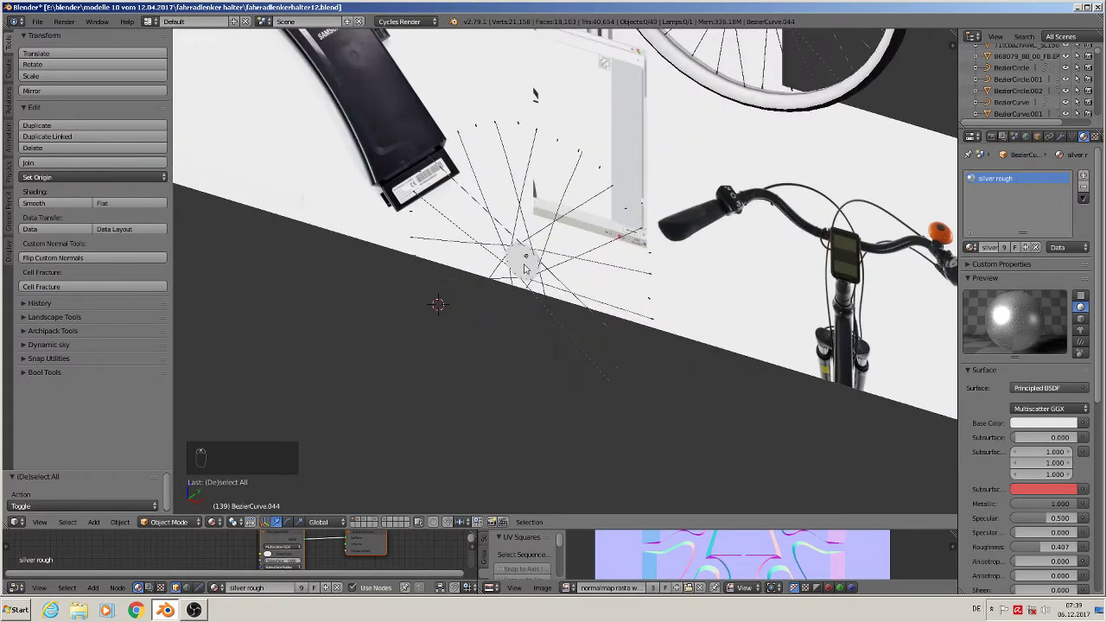
Duplicate the perforated hub disc and move the copy about 0.839 along X, clear of the spokes.
right_click(524, 260)
scroll(526, 260, "up", 3)
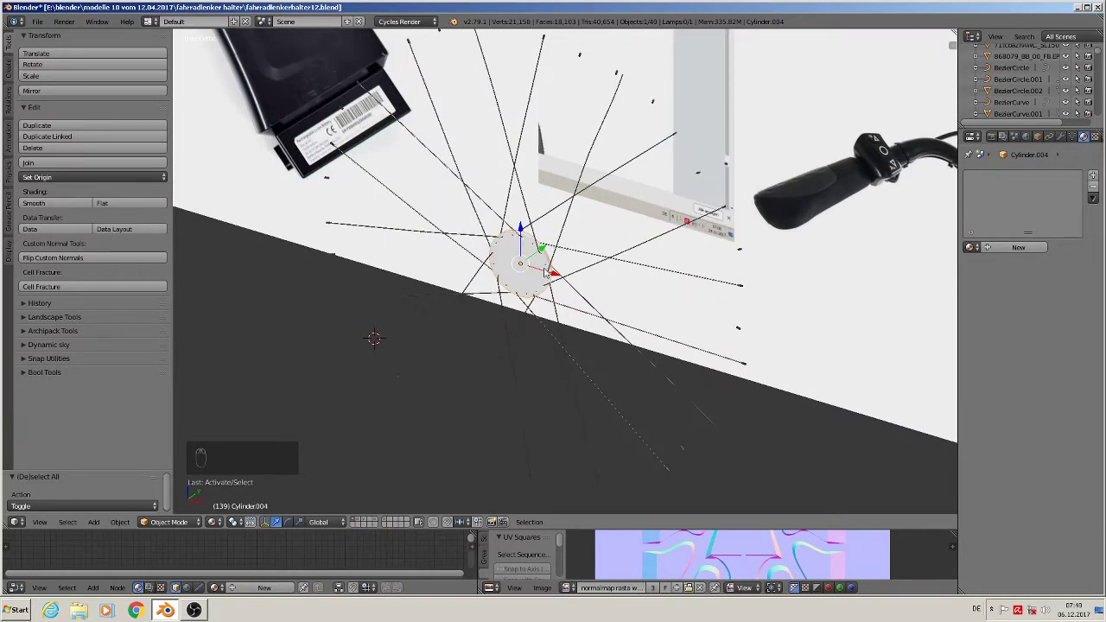
key("shift+d")
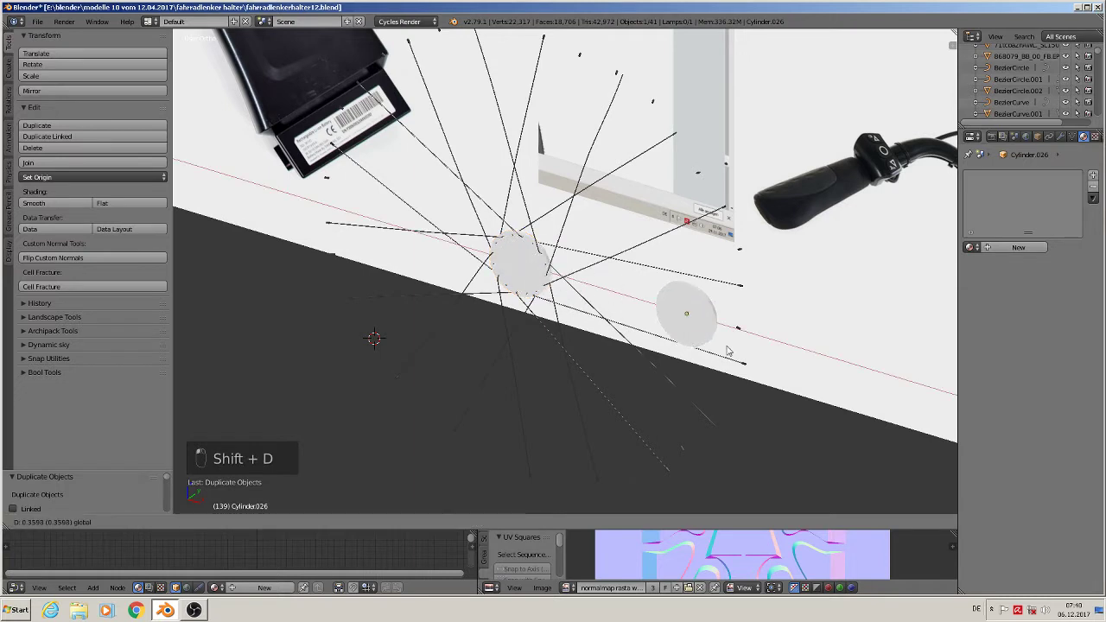
left_click(916, 411)
Select the original hub disc together with the spokes and join them into one object.
right_click(522, 261)
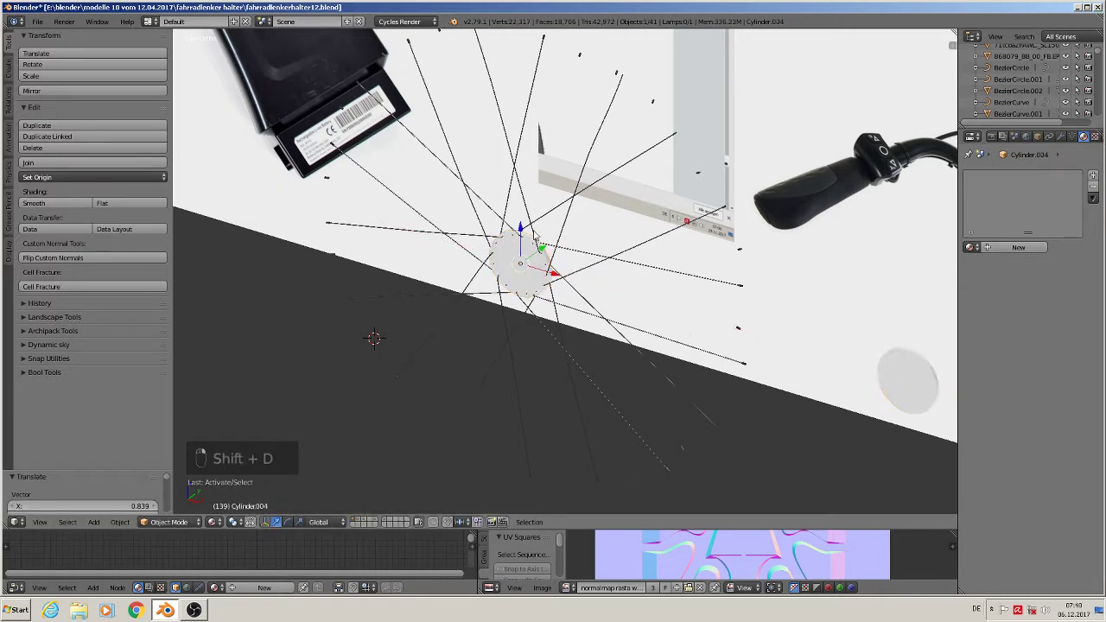
right_click(522, 261)
left_click(48, 165)
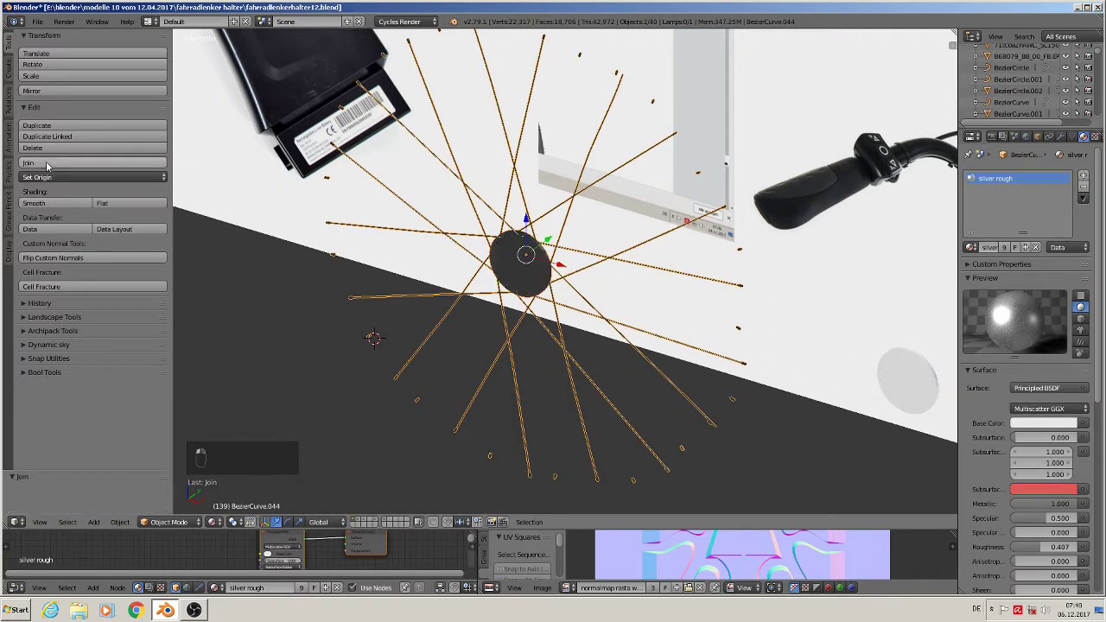
Add a centred loop cut around the outer rim of the perforated hub disc in the joined mesh.
scroll(505, 251, "up", 3)
key("a")
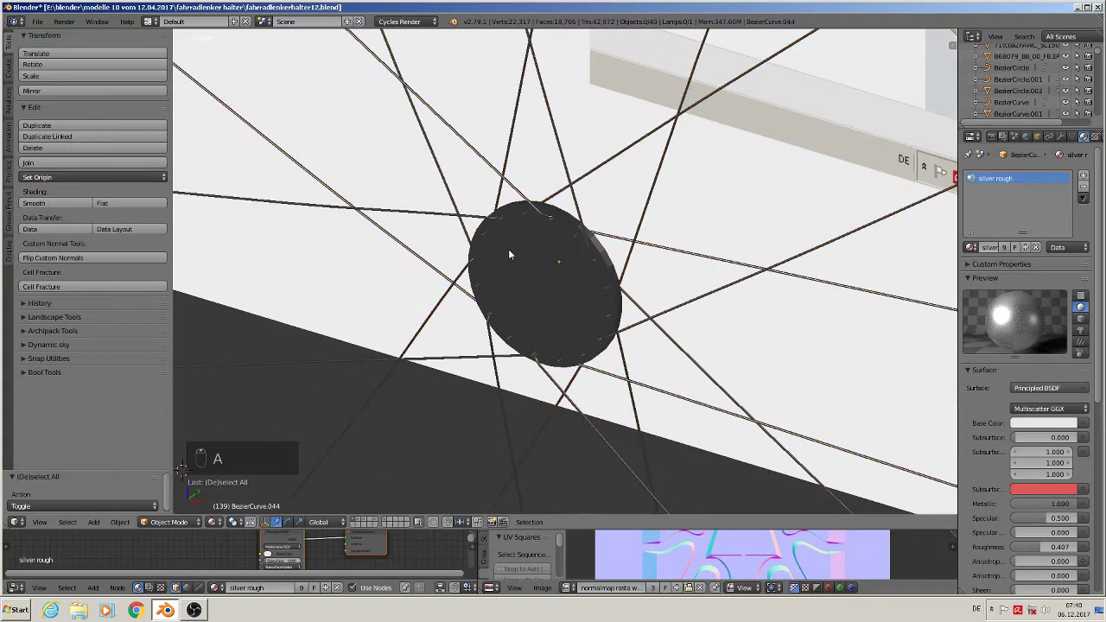
key("Tab")
key("Tab")
key("Tab")
scroll(587, 262, "up", 2)
middle_click_drag(586, 262, 563, 259)
scroll(566, 251, "up", 2)
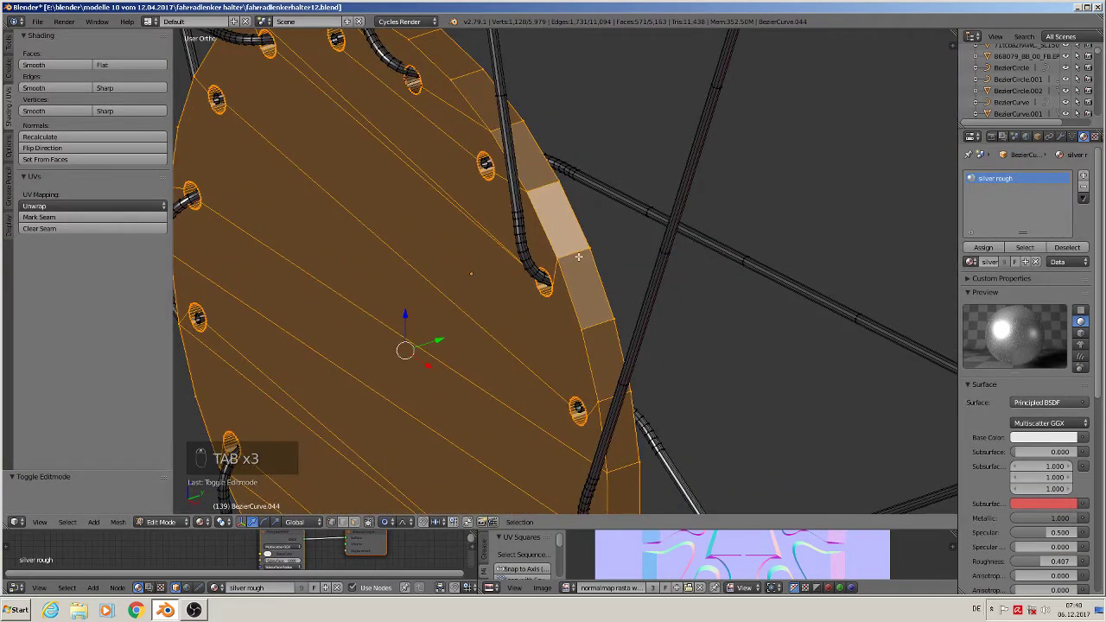
key("ctrl+r")
left_click(578, 259)
right_click(582, 263)
Disable proportional editing and scale the new rim loop outward by about 1.048.
key("s")
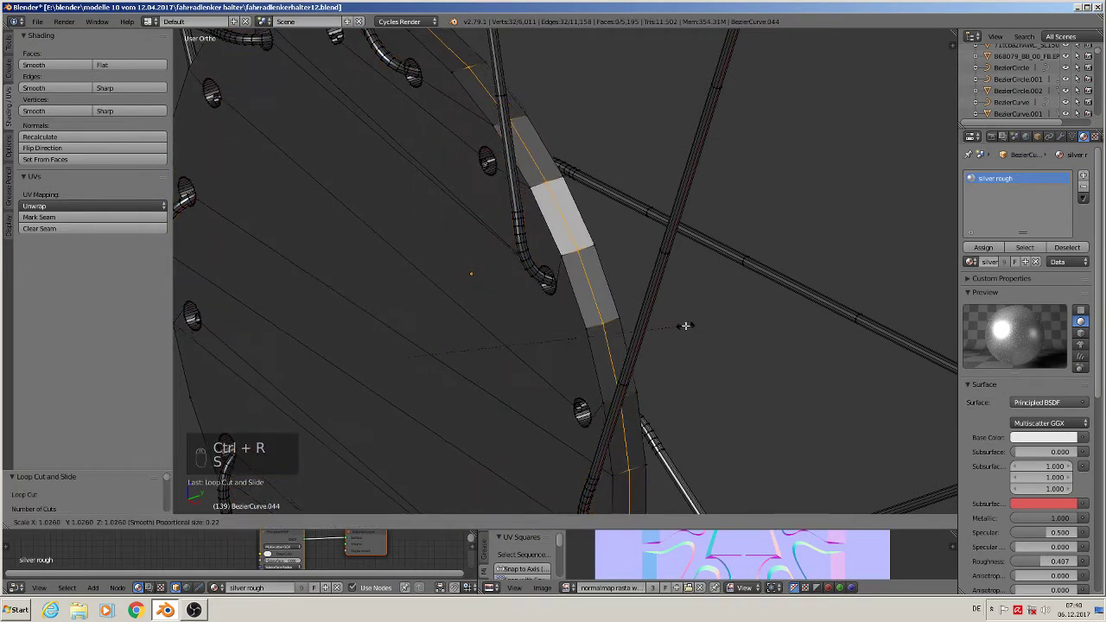
left_click(683, 323)
left_click(389, 523)
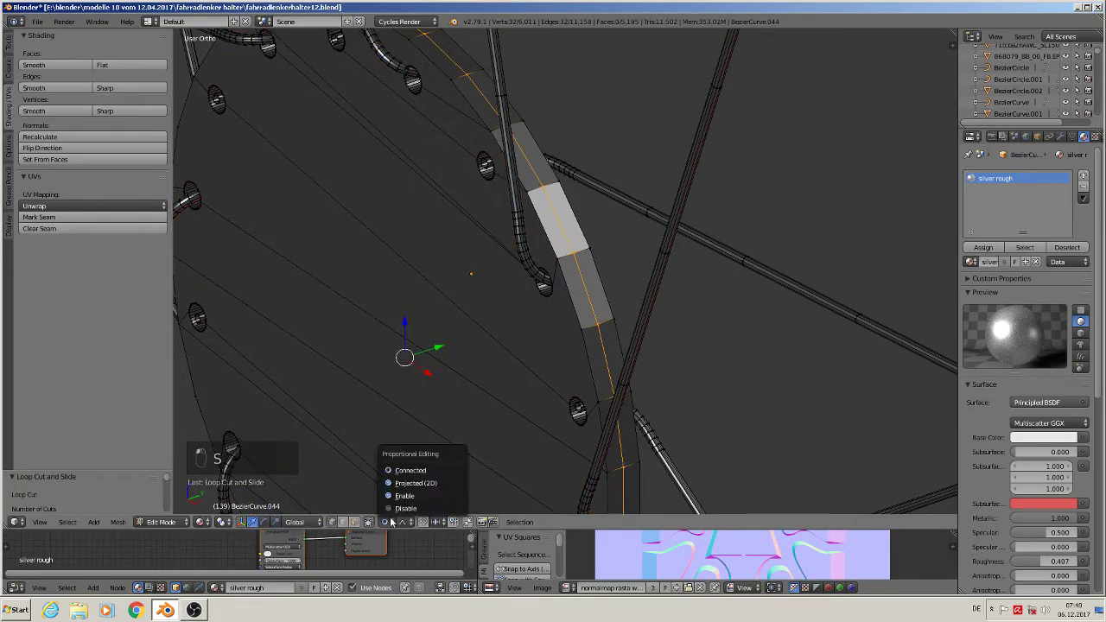
left_click(429, 496)
key("s")
left_click(703, 373)
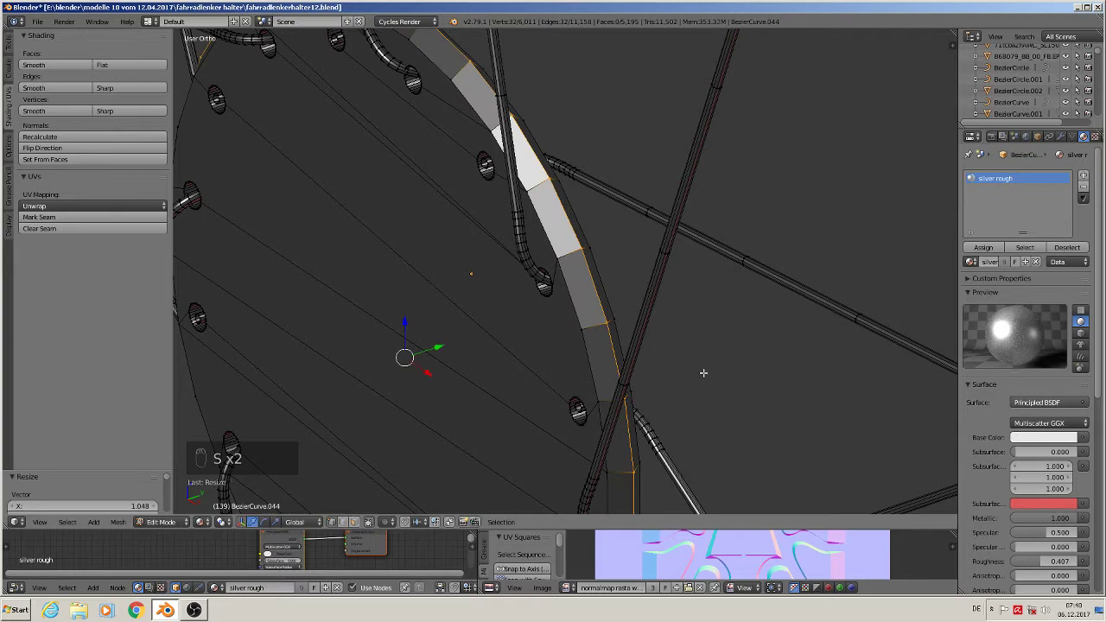
Bevel the rim's edge loop with three segments and an offset of about 0.004, and finish mesh editing.
key("ctrl+b")
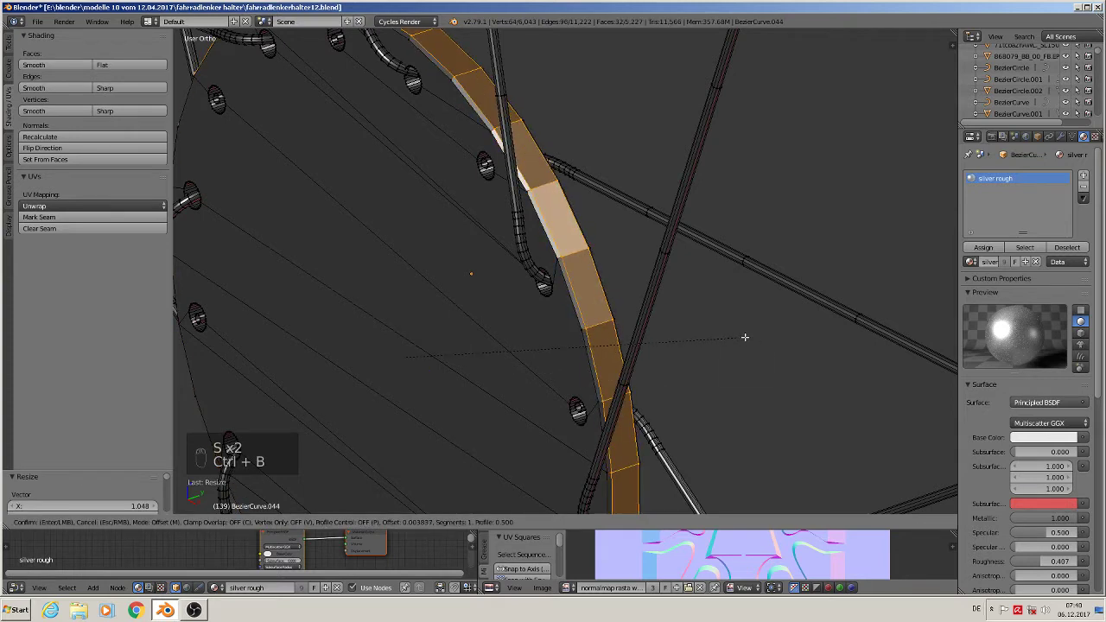
scroll(745, 337, "up", 1)
left_click(744, 337)
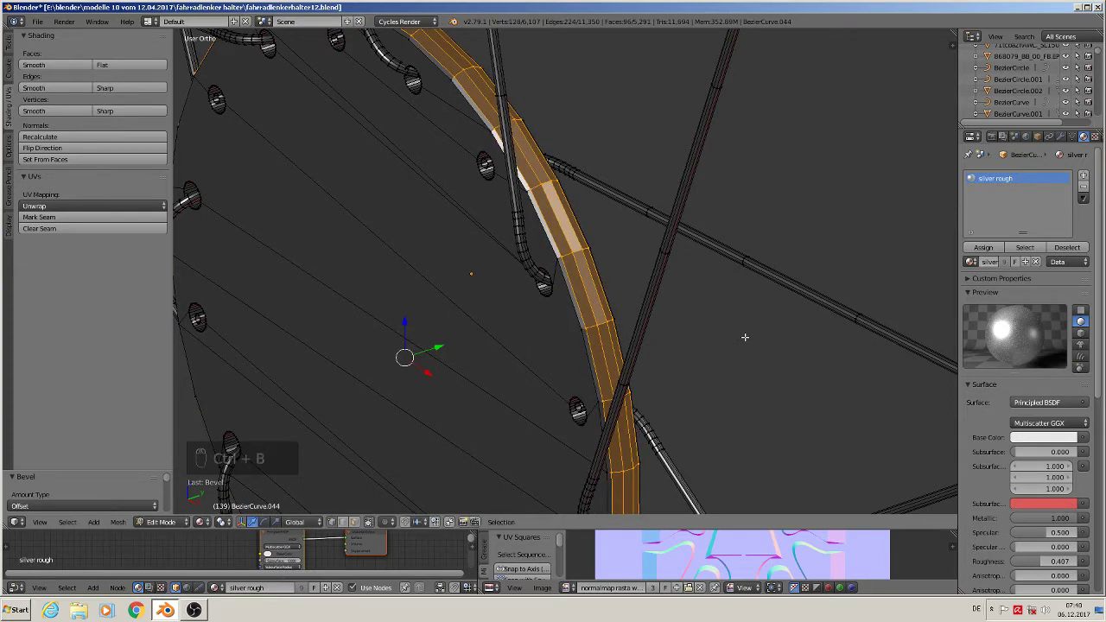
key("Tab")
Examine the rounded hub disc and the joined spokes from several angles against the reference images.
middle_click_drag(699, 339, 588, 337)
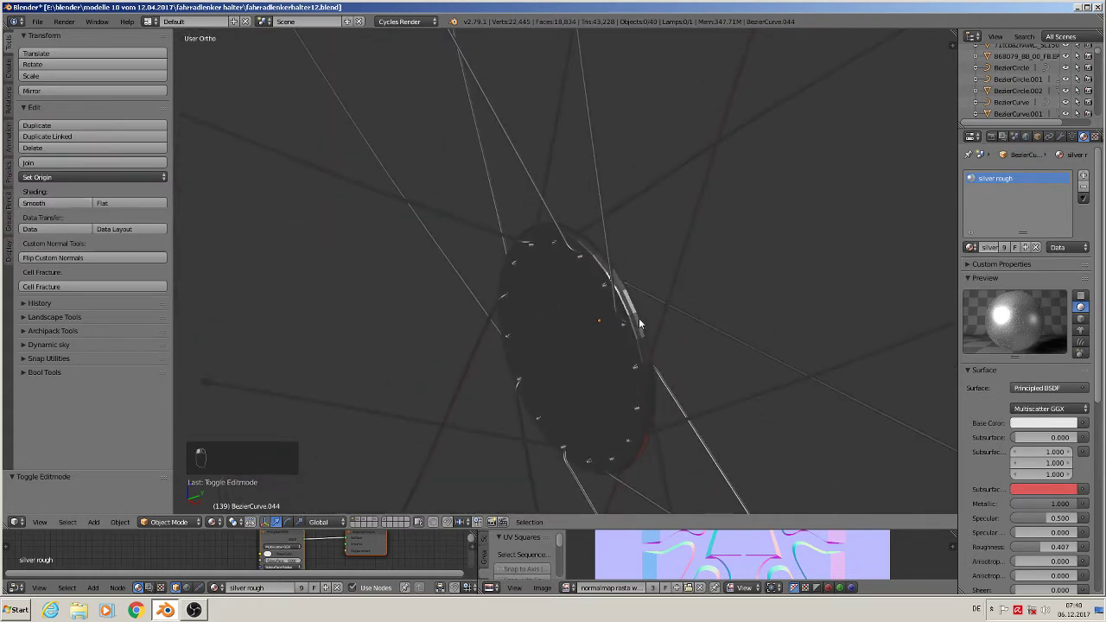
key("Tab")
key("a")
key("a")
key("Tab")
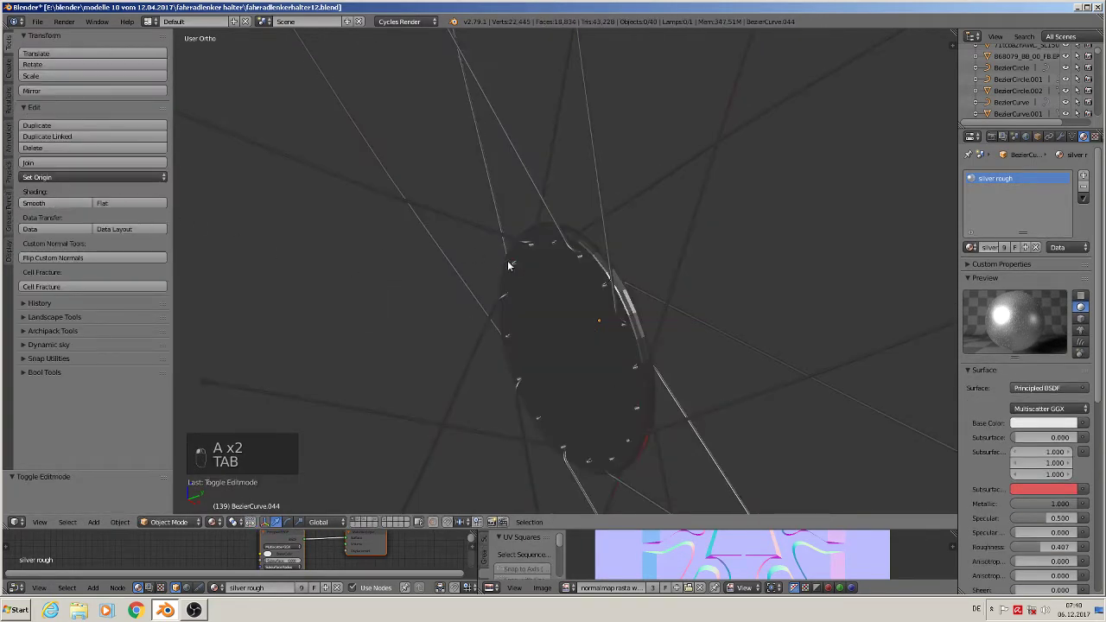
scroll(510, 270, "down", 6)
mouse_move(554, 304)
middle_mouse_down()
mouse_move(596, 259)
mouse_move(567, 296)
middle_mouse_up()
right_click(554, 281)
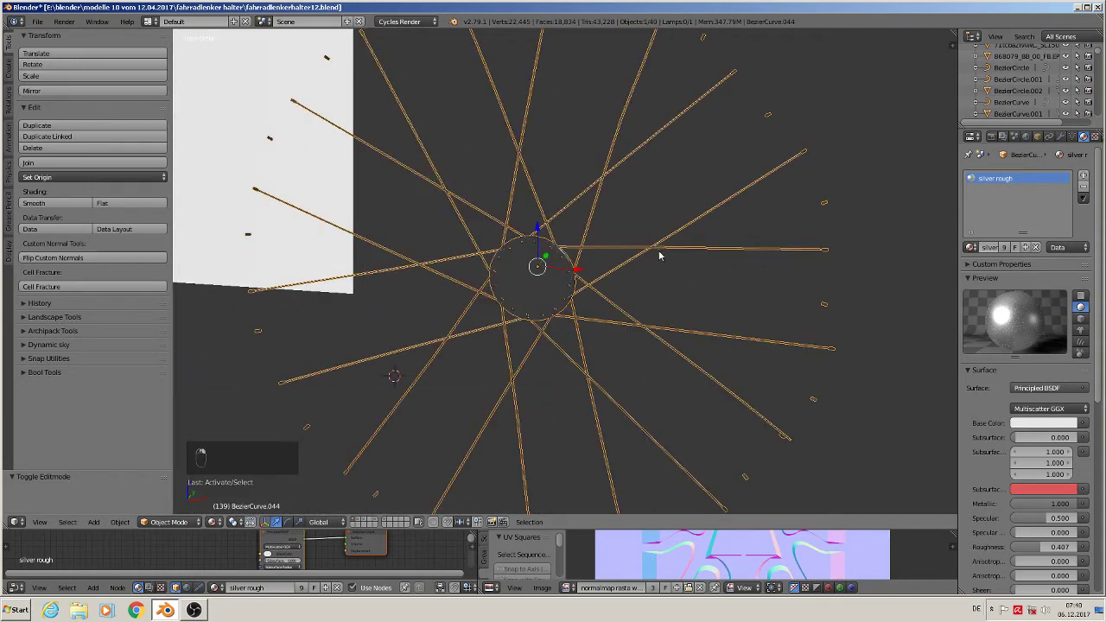
key("KP_5")
middle_click_drag(762, 149, 588, 291)
key("a")
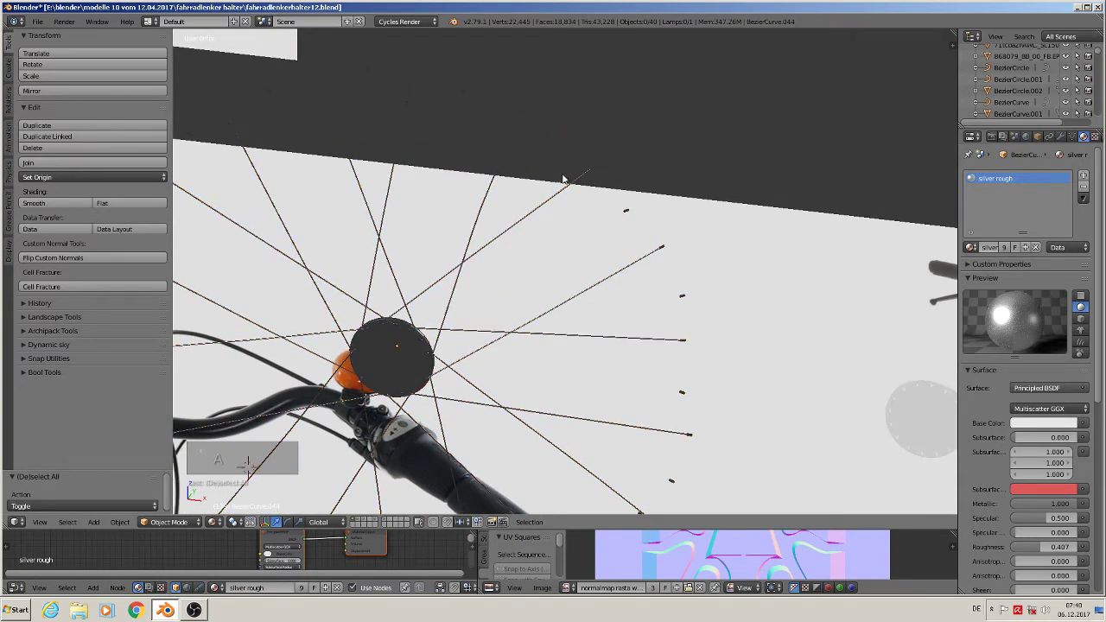
middle_click_drag(642, 230, 593, 227)
scroll(593, 227, "up", 1)
scroll(582, 198, "down", 1)
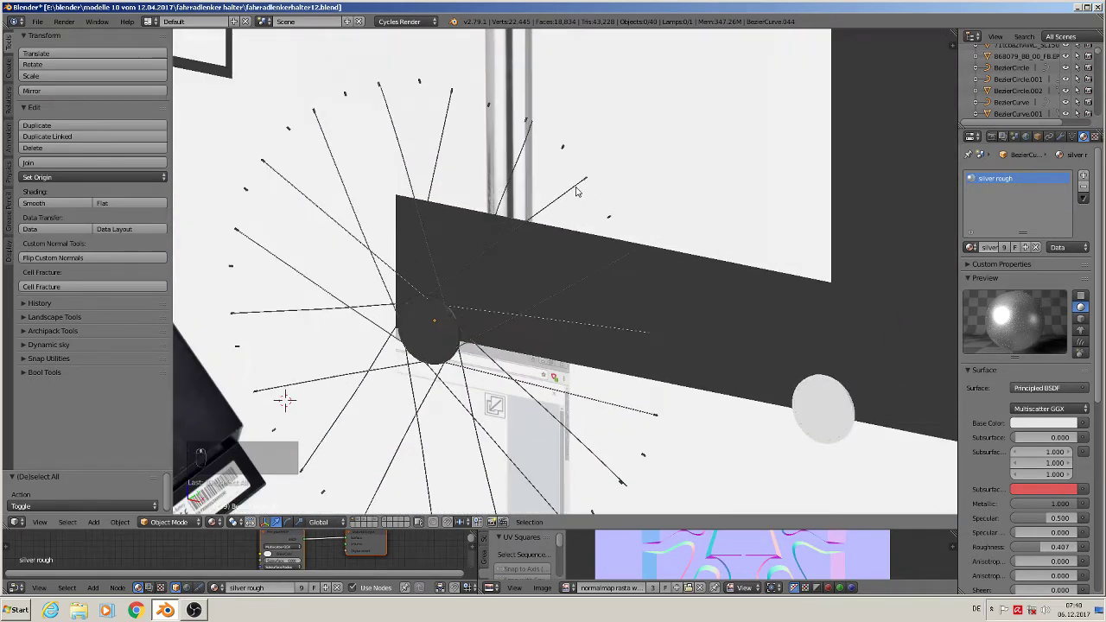
scroll(578, 190, "up", 1)
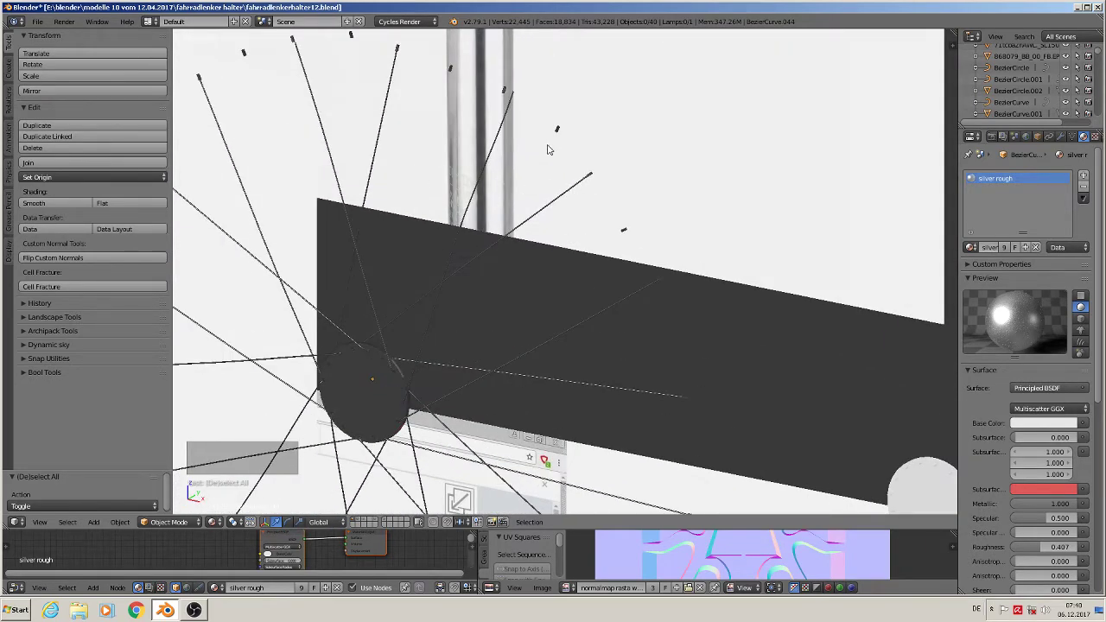
scroll(536, 173, "down", 4)
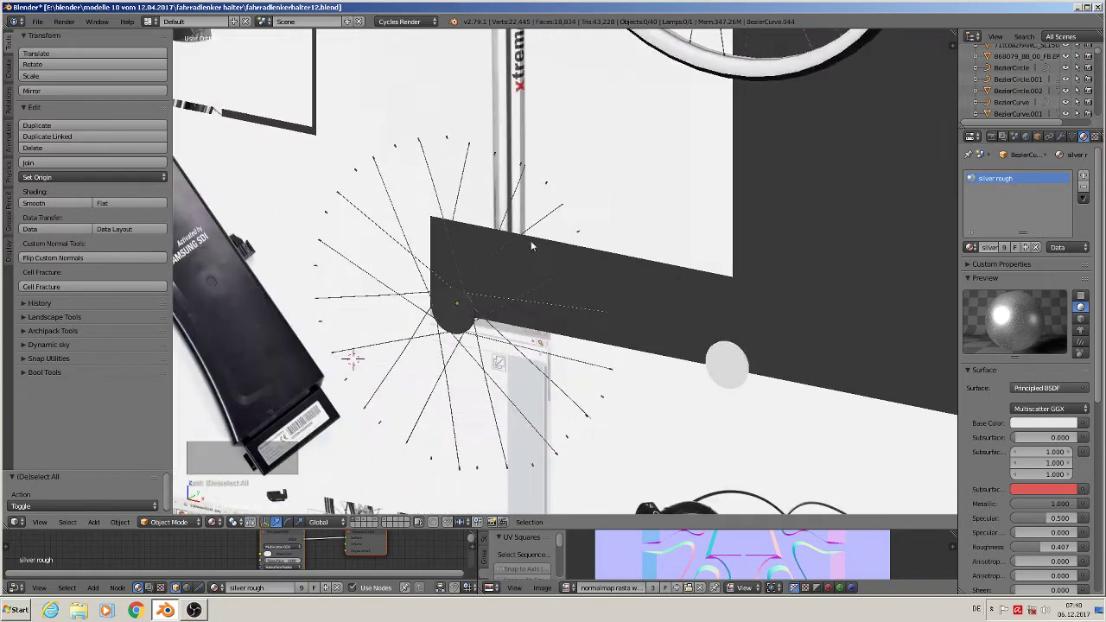
Duplicate the joined hub disc and spokes and move the copy along the Y axis, away from the original.
right_click(473, 303)
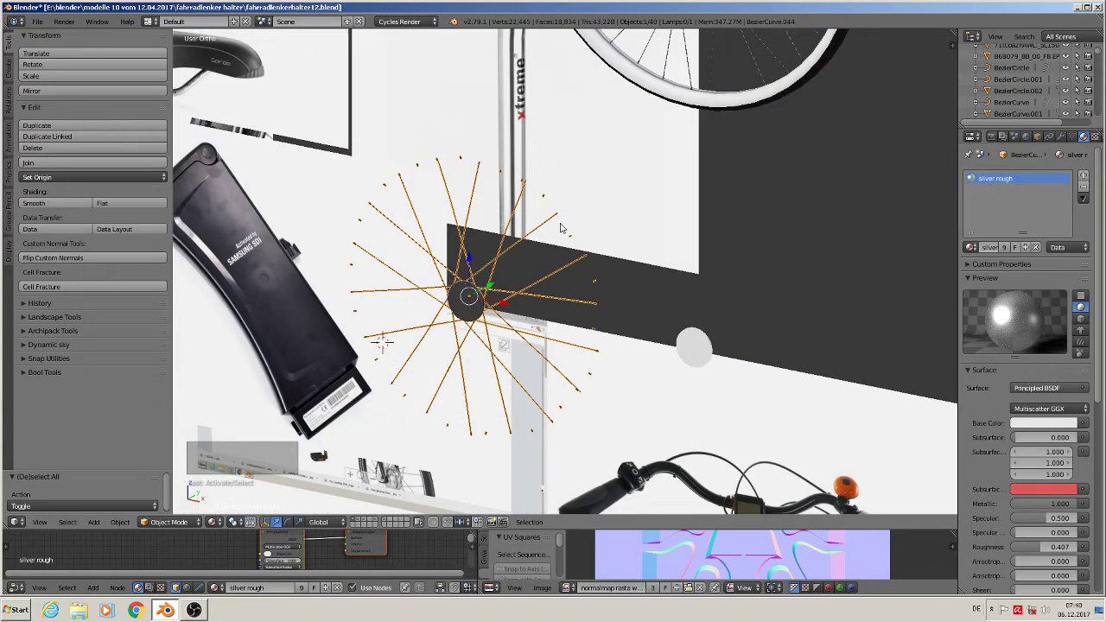
key("shift+d")
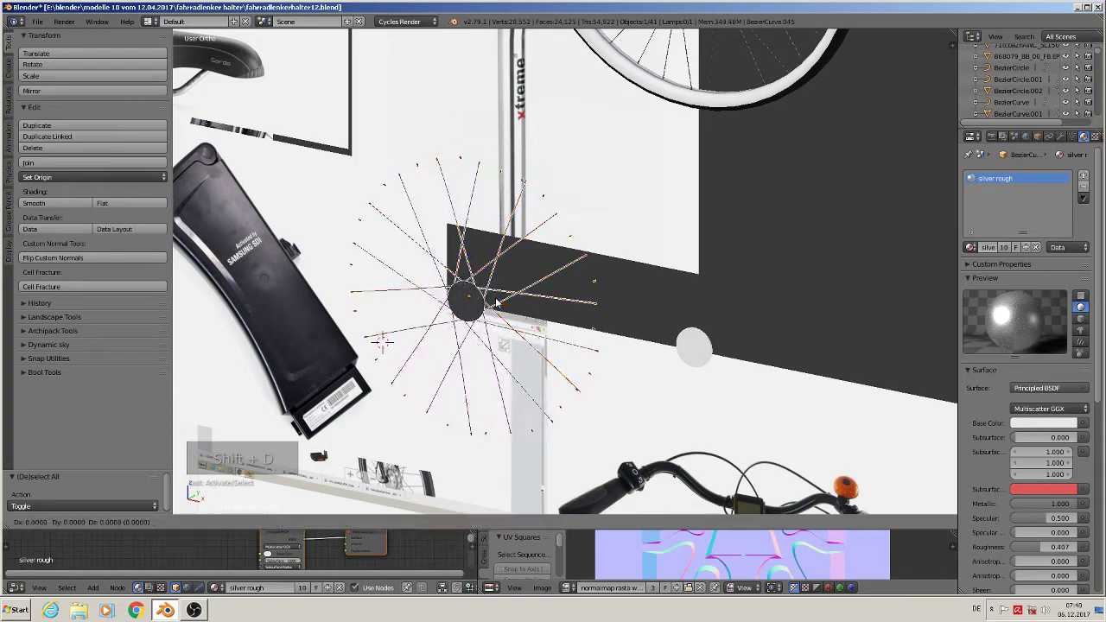
key("Escape")
key("shift+d")
key("y")
left_click(542, 258)
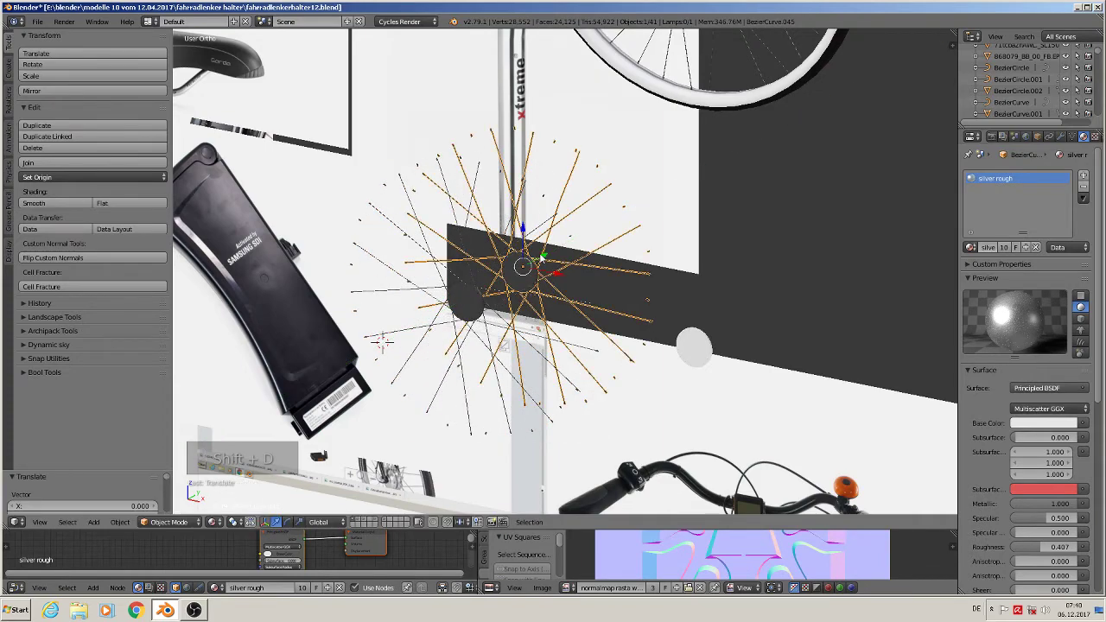
Apply the rotation and scale of the duplicated spoke set.
middle_click_drag(516, 340, 486, 371)
scroll(486, 372, "up", 2)
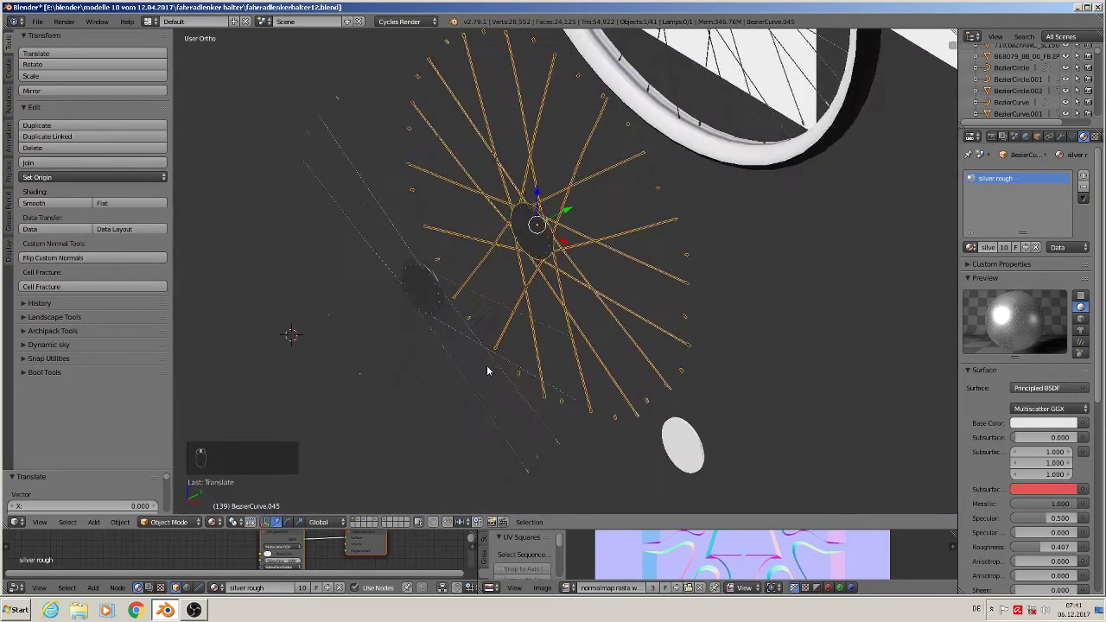
left_click(119, 522)
mouse_move(132, 434)
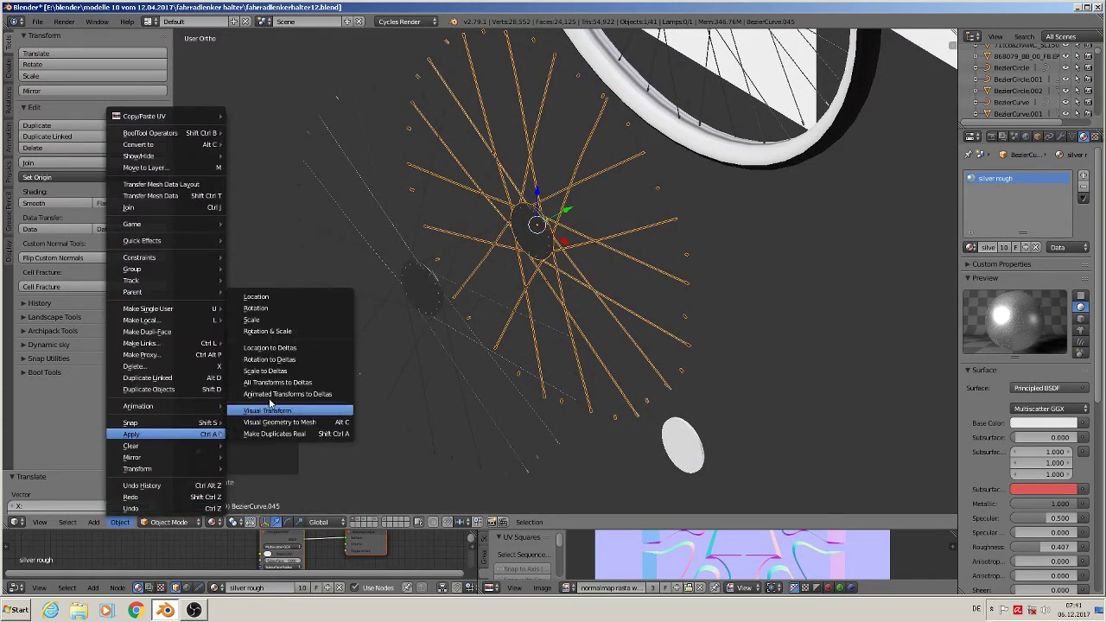
left_click(283, 333)
Mirror the duplicated spoke set interactively along the global Y axis.
left_click(120, 522)
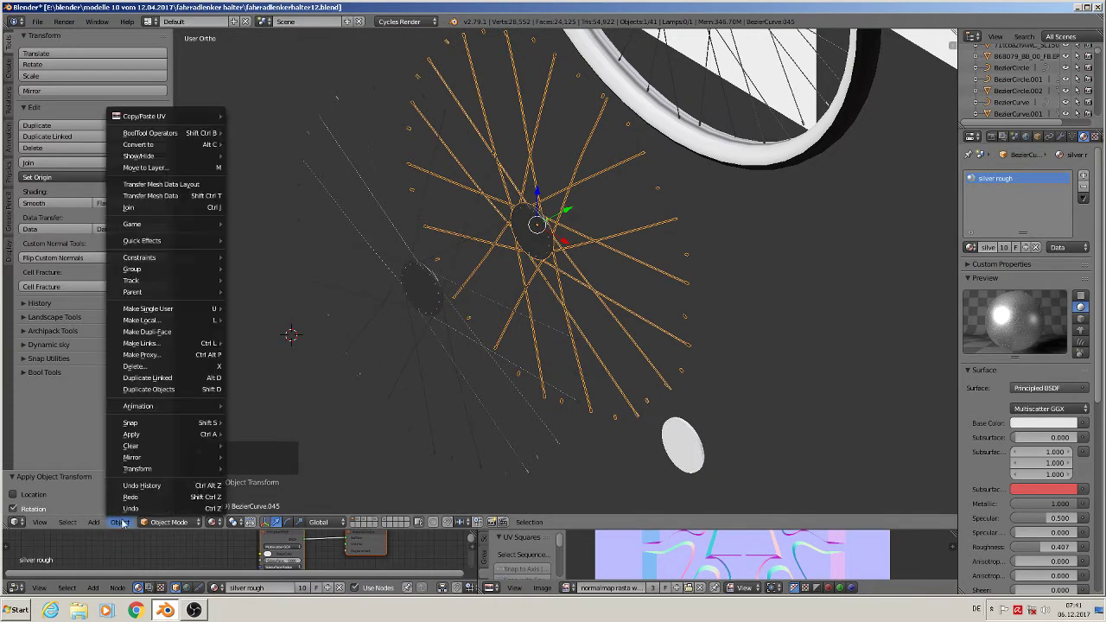
mouse_move(192, 456)
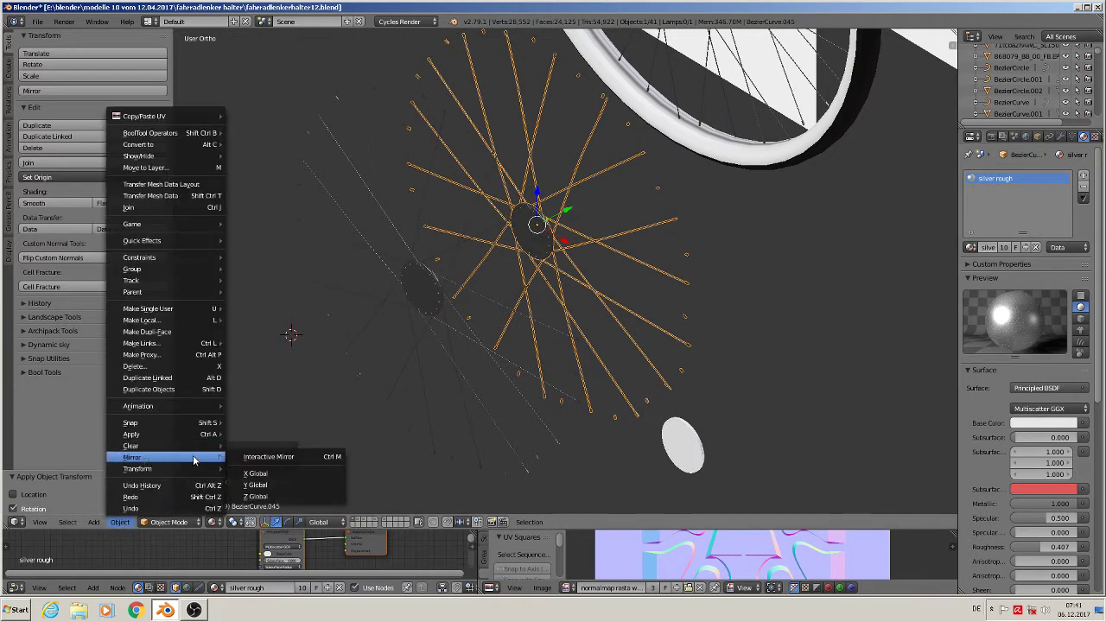
left_click(268, 456)
key("y")
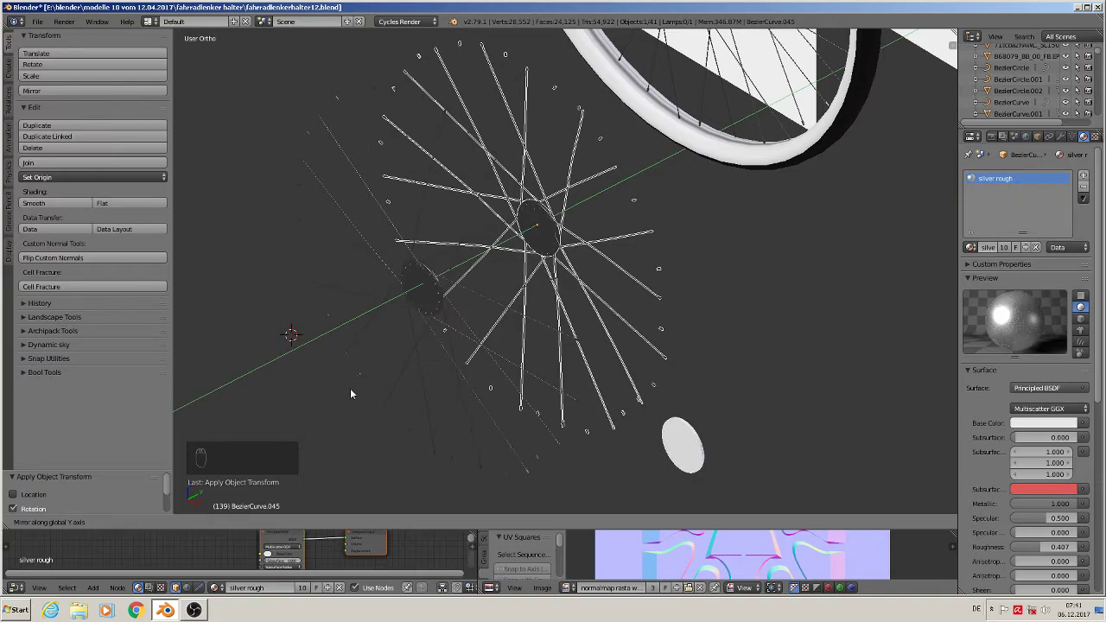
left_click(350, 389)
middle_click_drag(340, 392, 410, 333)
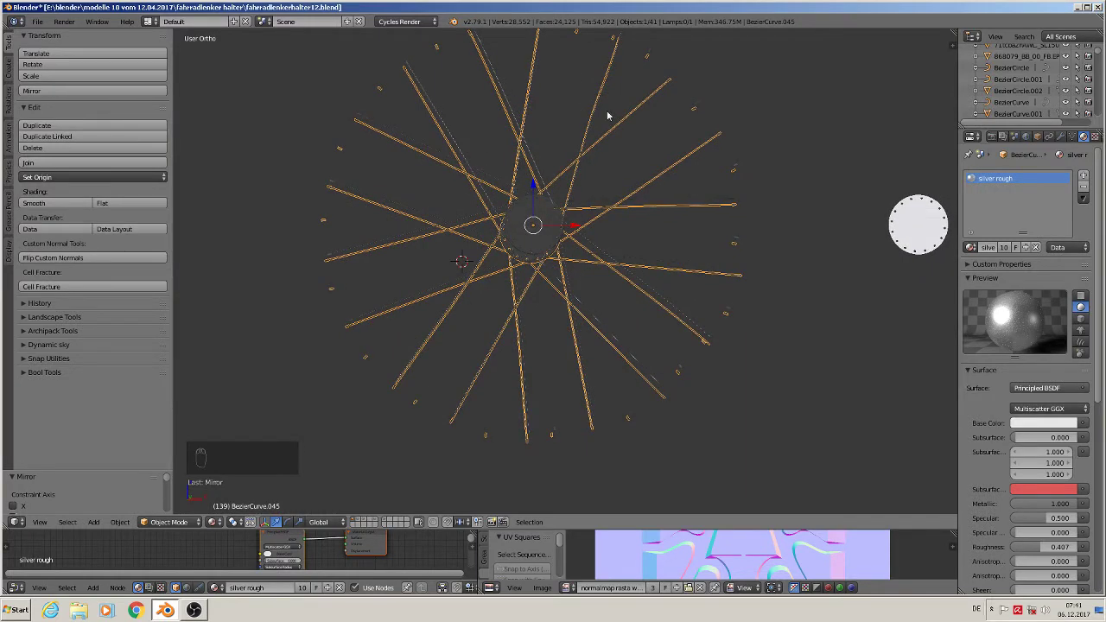
Rotate the mirrored spoke set by about 10.2° around the global Y axis so its spokes fall between the original ones.
middle_click_drag(608, 115, 562, 259)
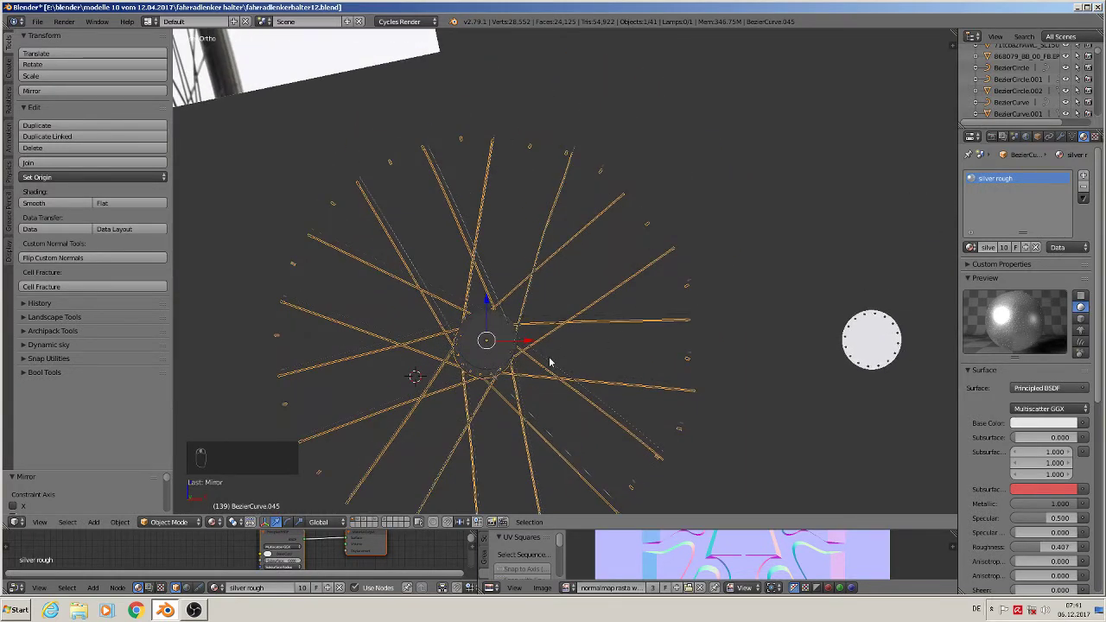
middle_click_drag(550, 362, 547, 369)
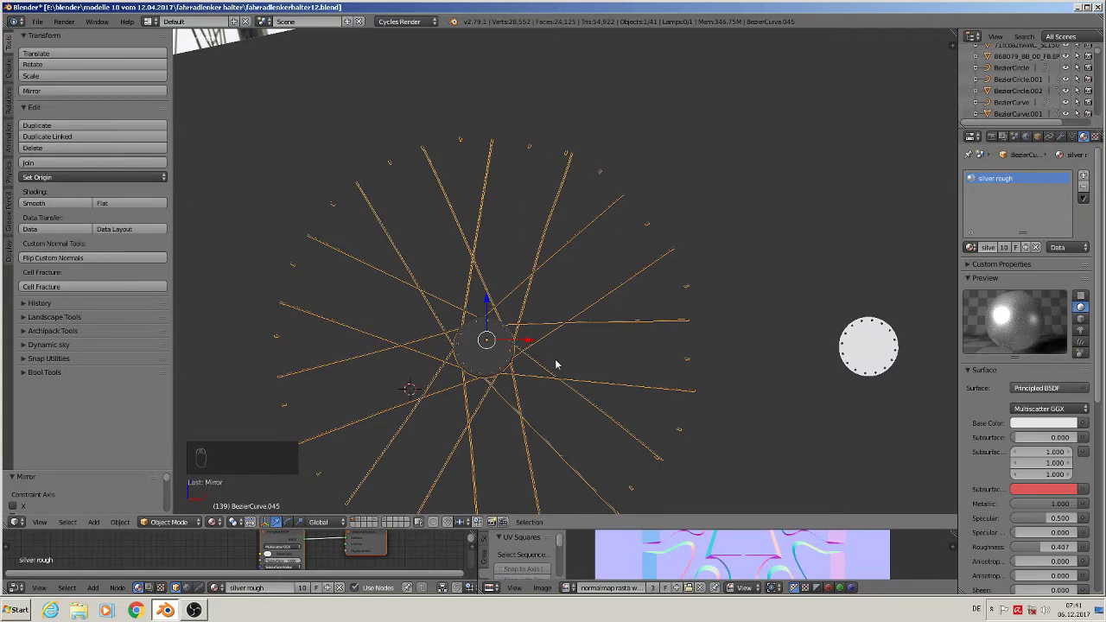
key("s")
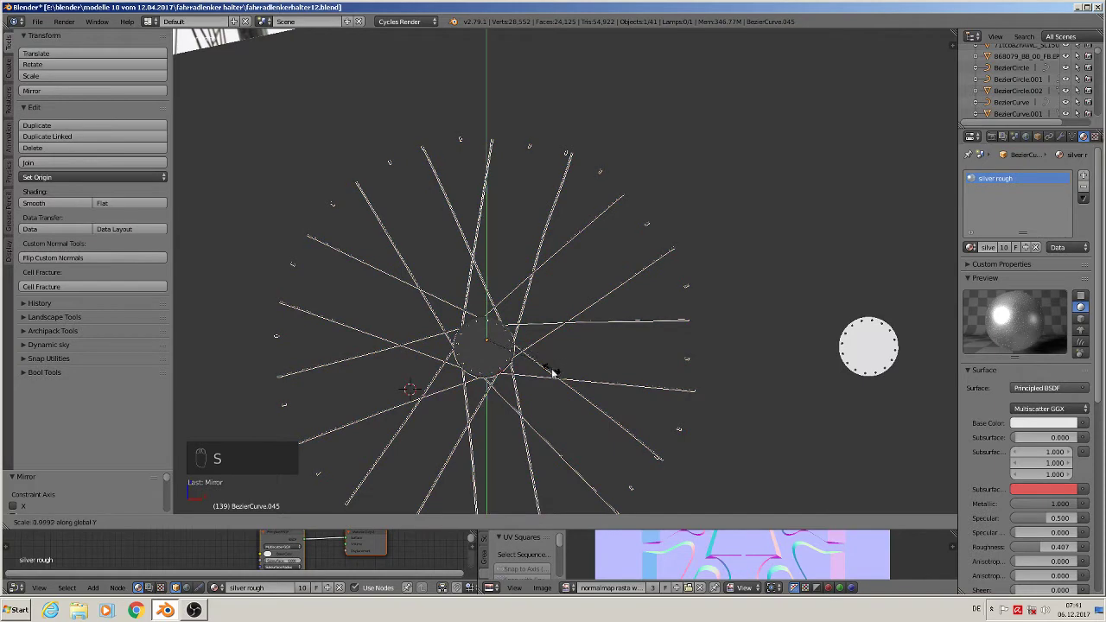
right_click(545, 378)
key("r")
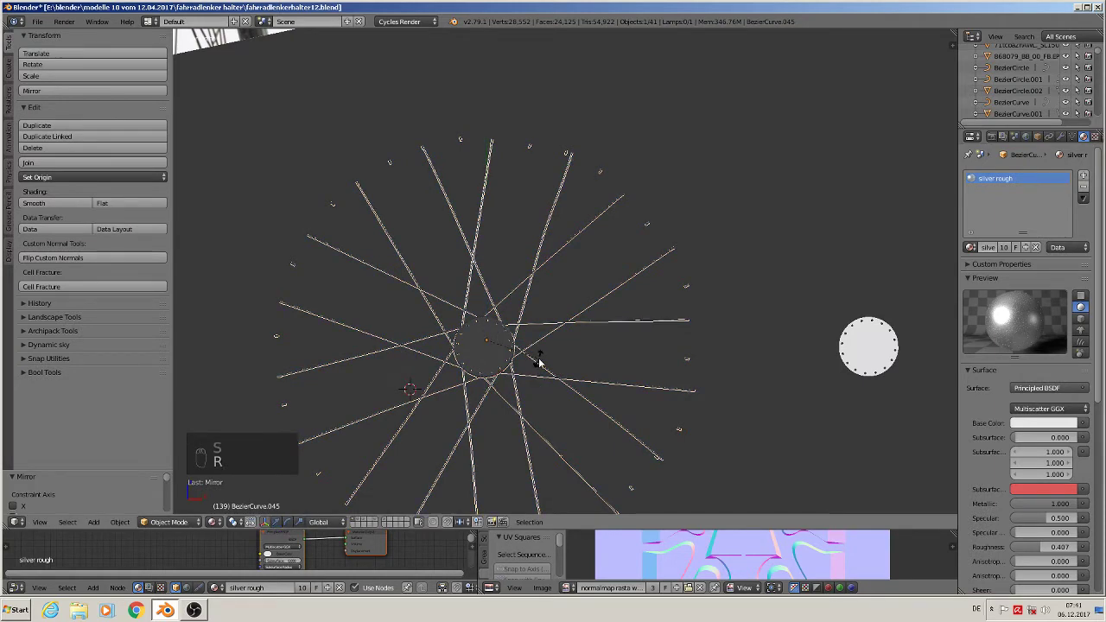
key("y")
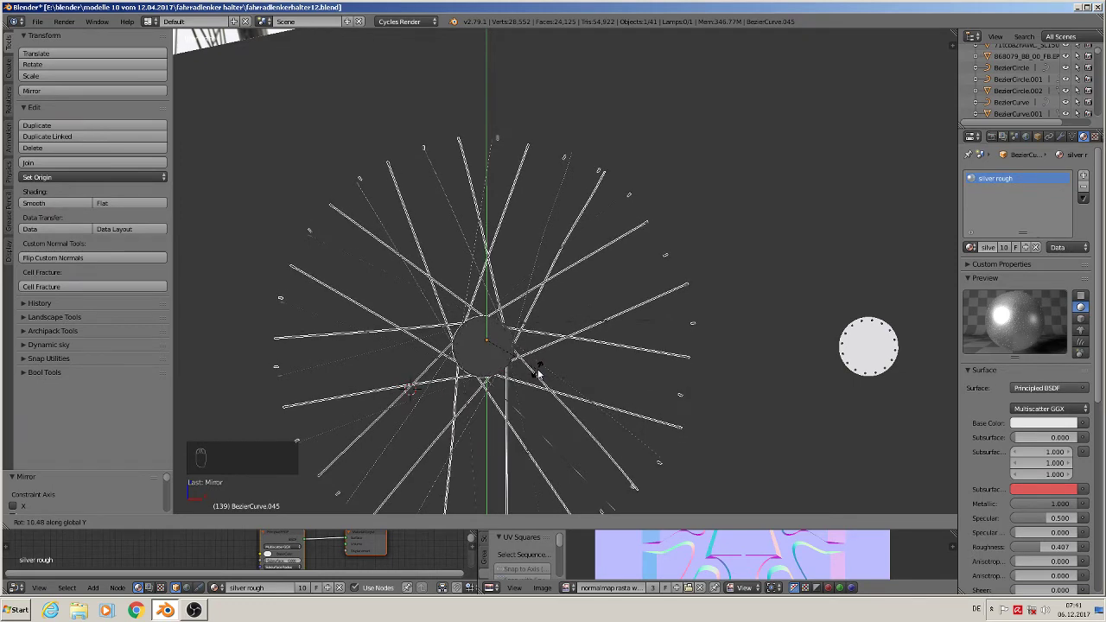
left_click(537, 371)
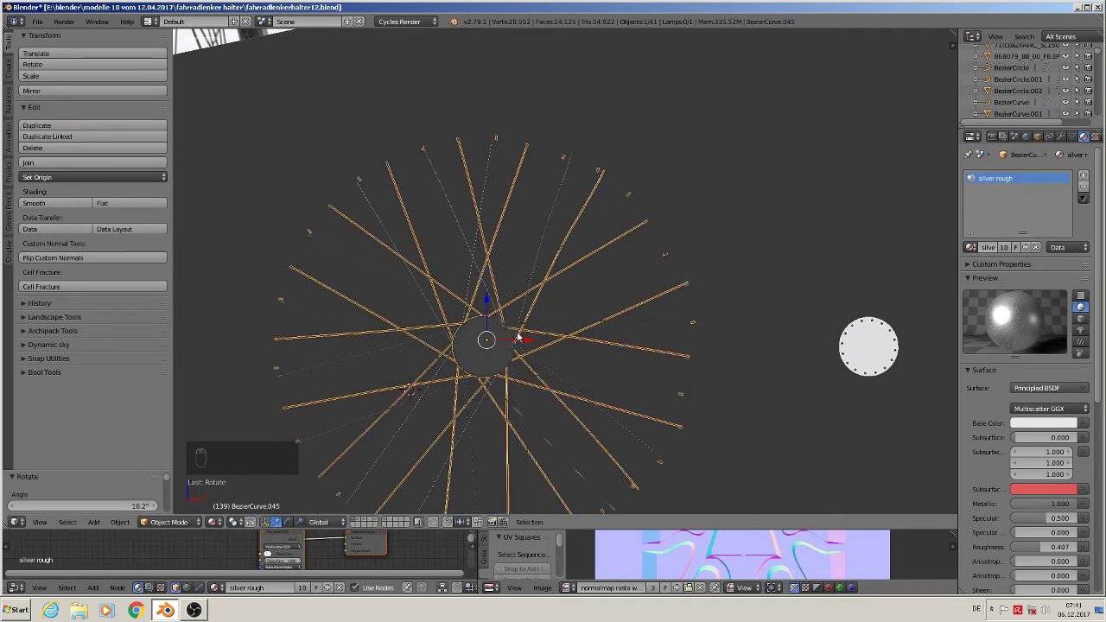
Delete the vertices of the loose short pieces floating around the rim between the spoke ends of the rotated spoke set.
key("Tab")
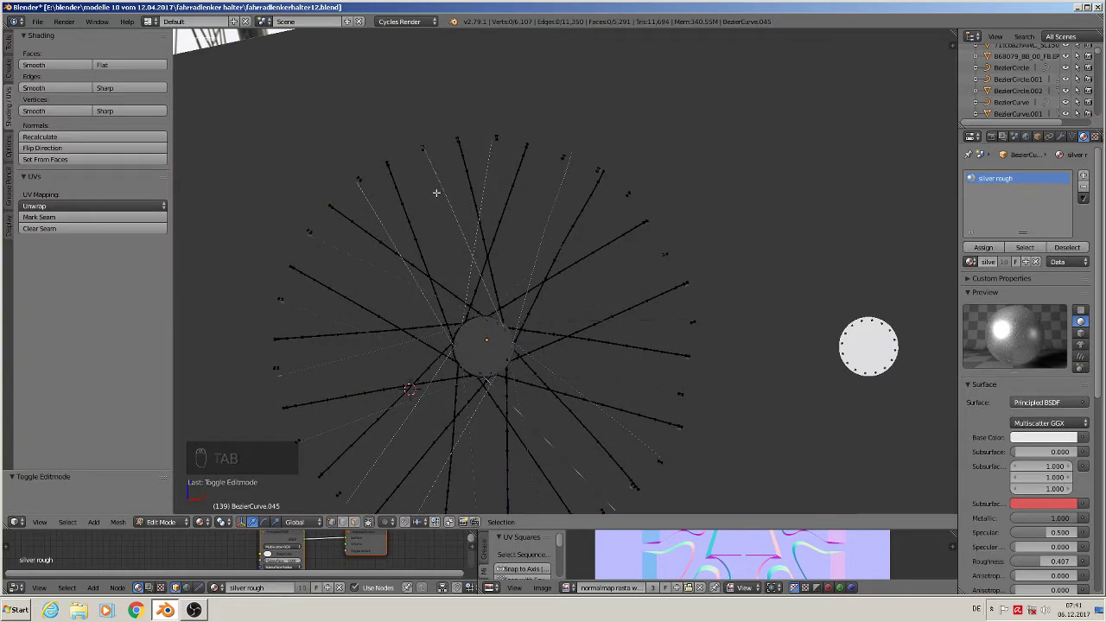
key("Tab")
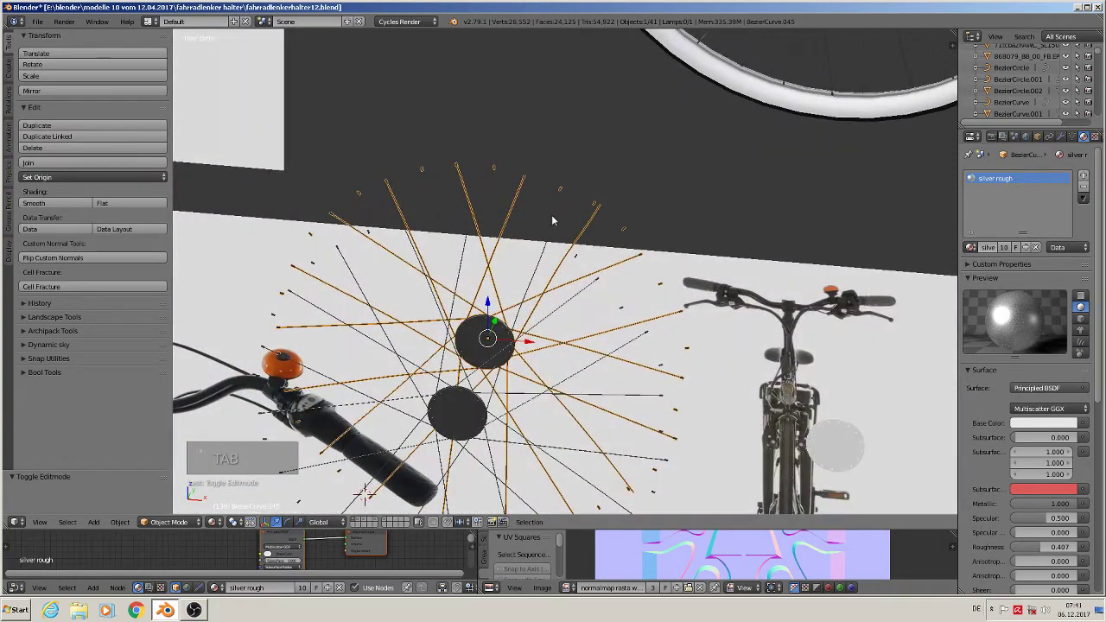
middle_click_drag(551, 214, 518, 215)
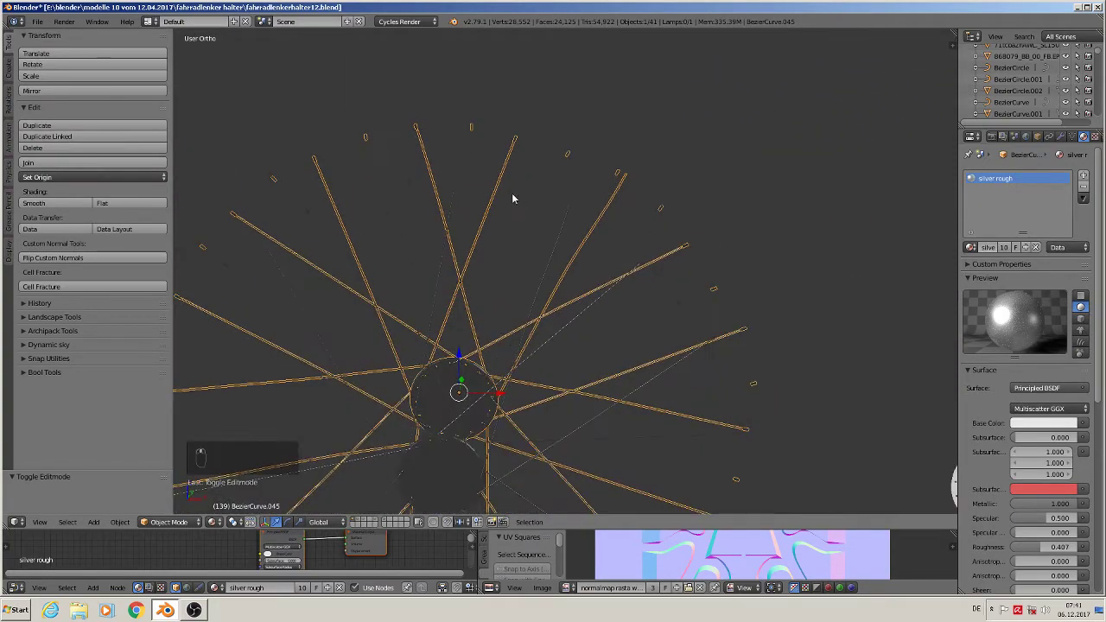
scroll(465, 118, "up", 2)
key("Tab")
key("a")
key("a")
key("a")
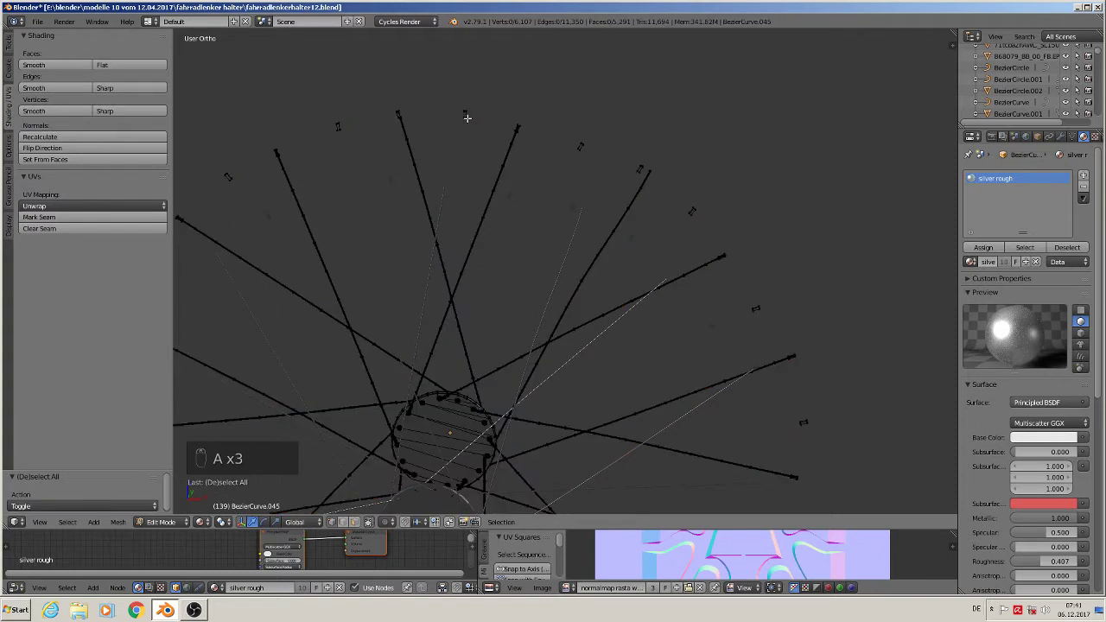
key("l")
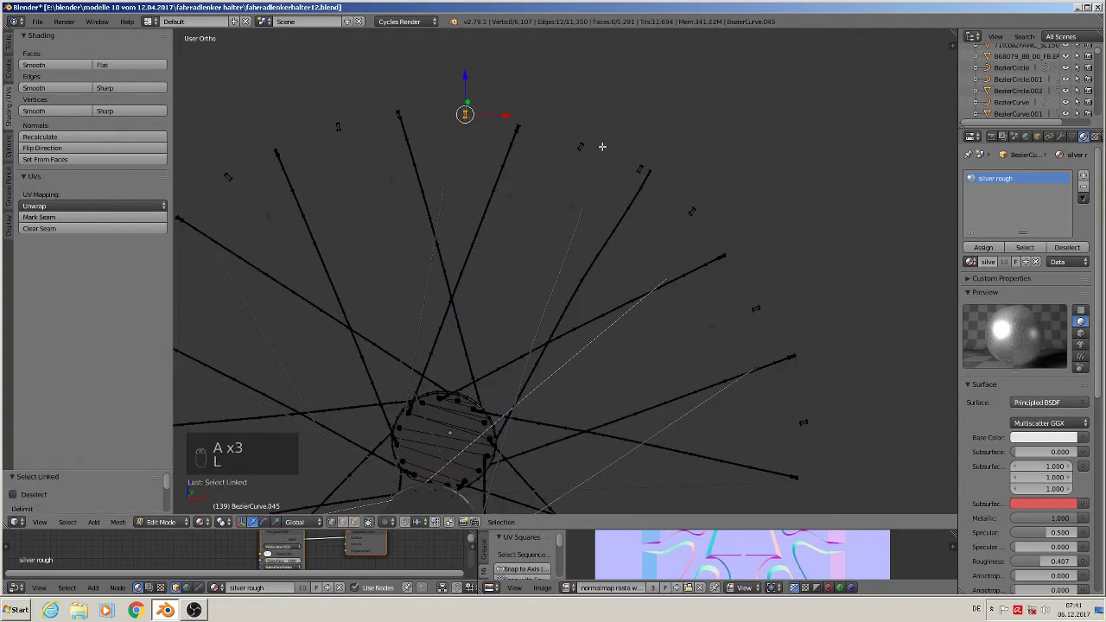
key("l")
key("l")
key("l")
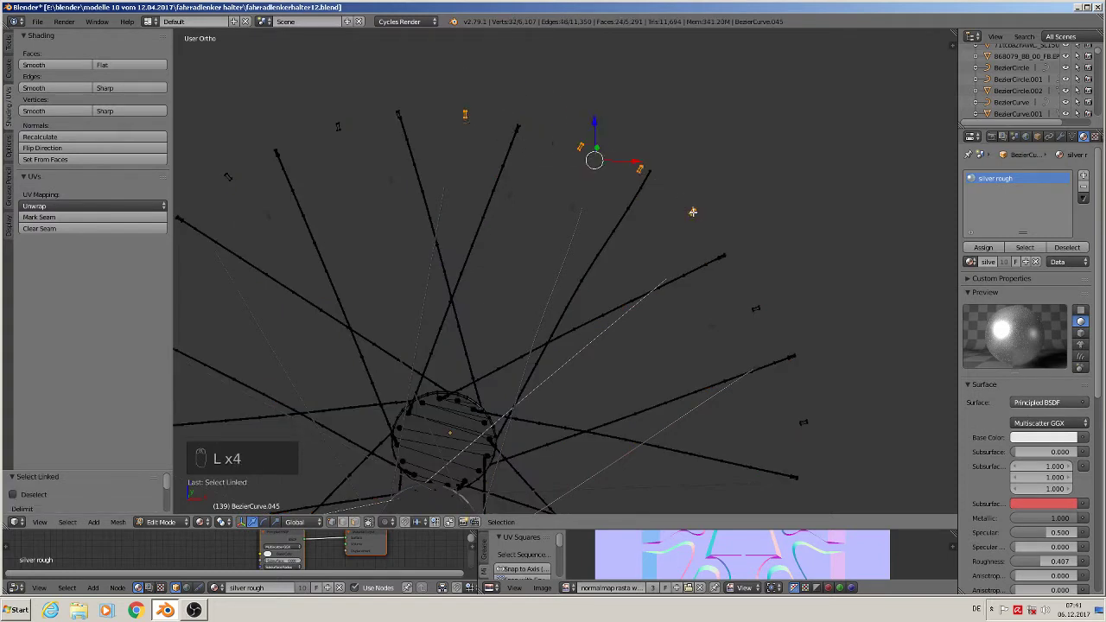
key("l")
key("l")
key("l")
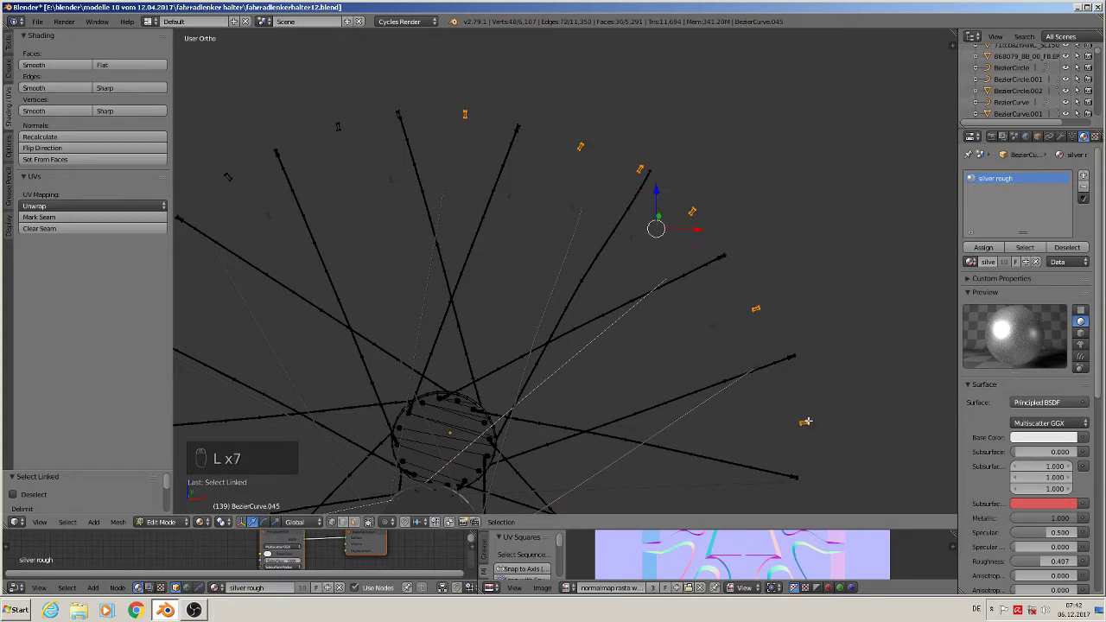
middle_click_drag(804, 425, 791, 242)
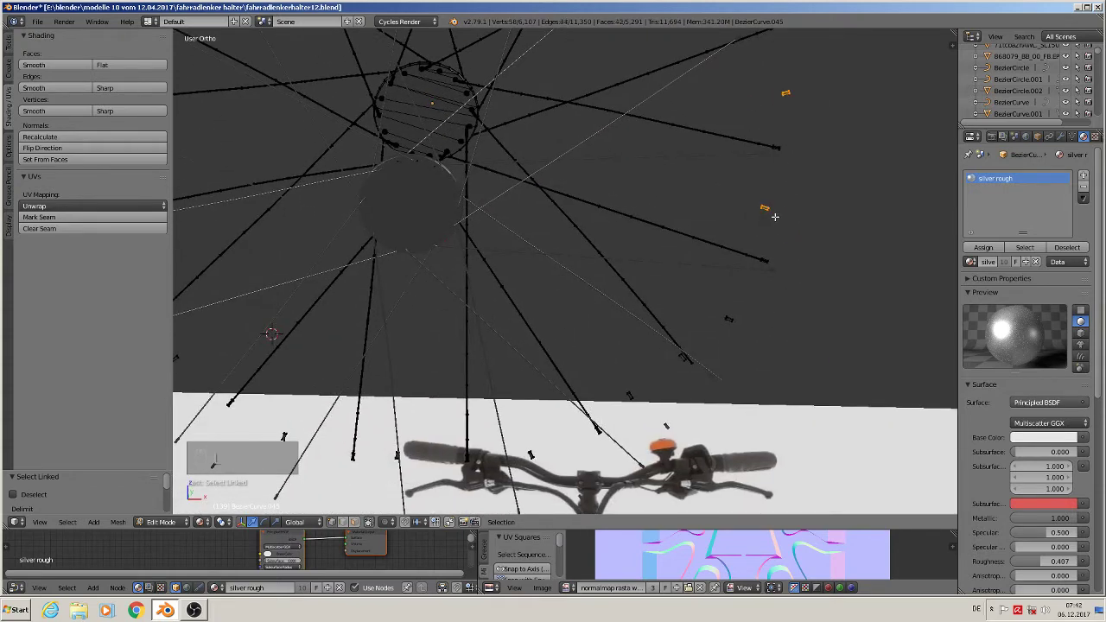
key("l")
key("l")
key("l")
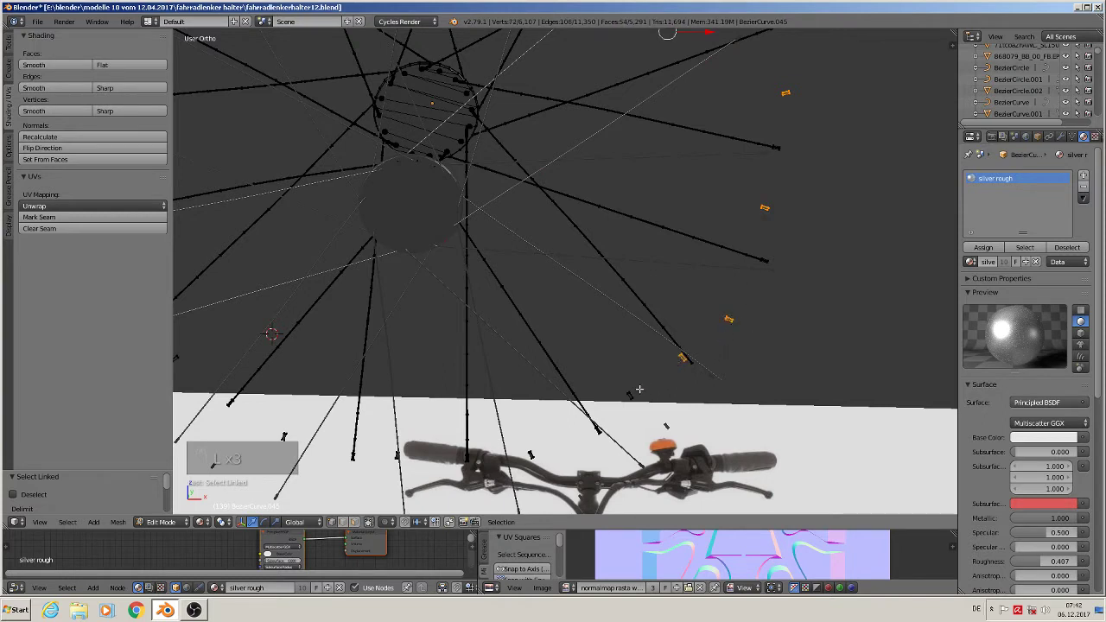
key("l")
key("l")
key("l")
key("l")
key("l")
middle_click_drag(338, 351, 598, 317, "shift")
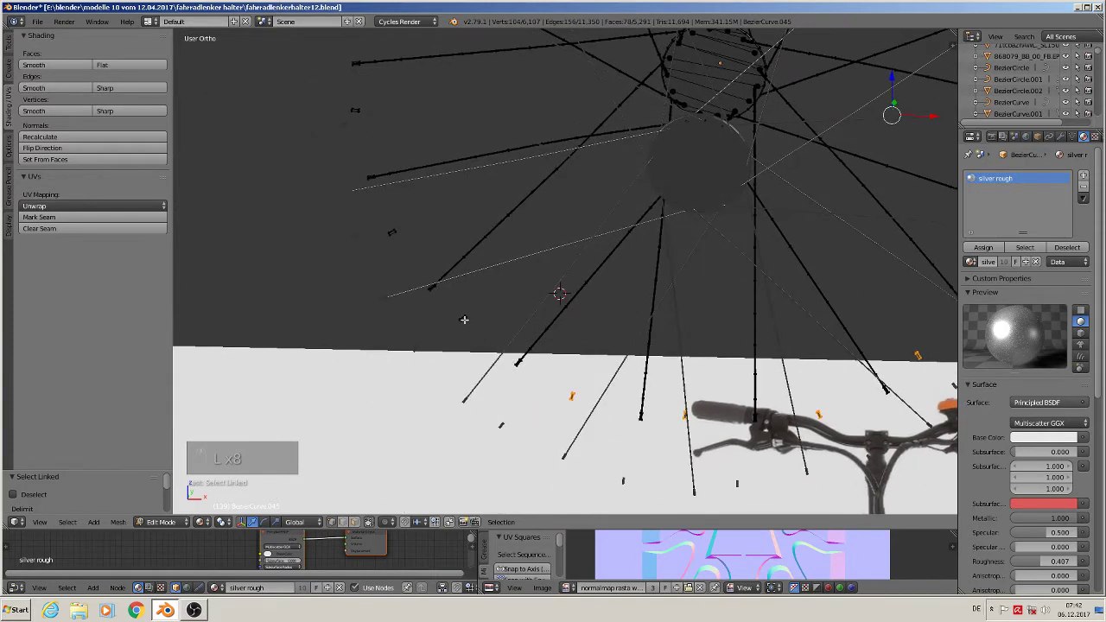
key("l")
key("l")
key("l")
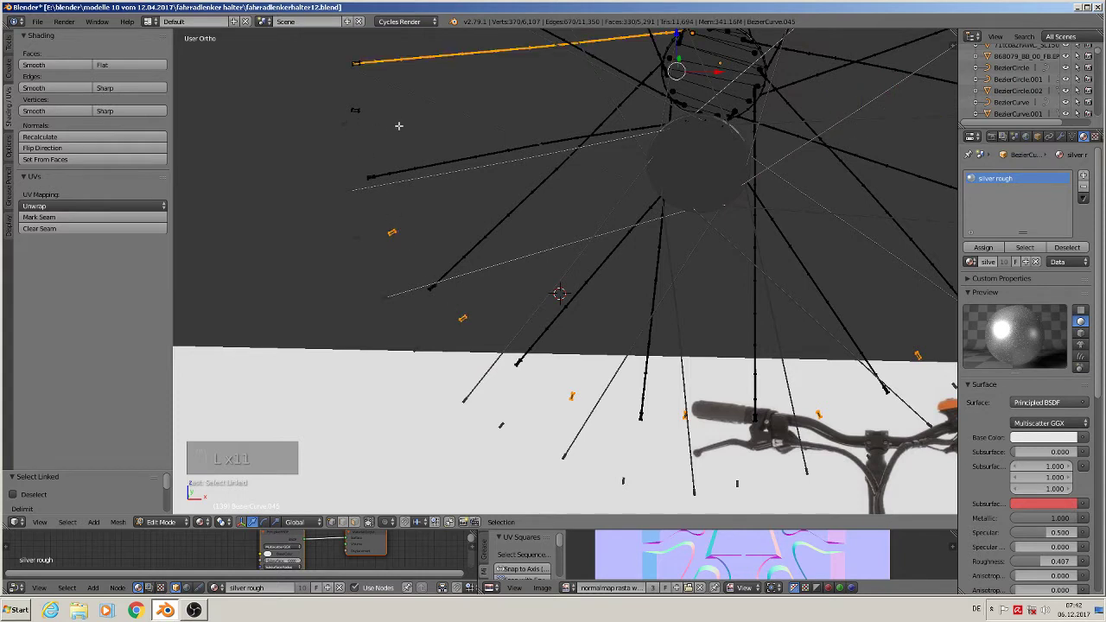
middle_click_drag(398, 126, 404, 255, "shift")
key("ctrl+z")
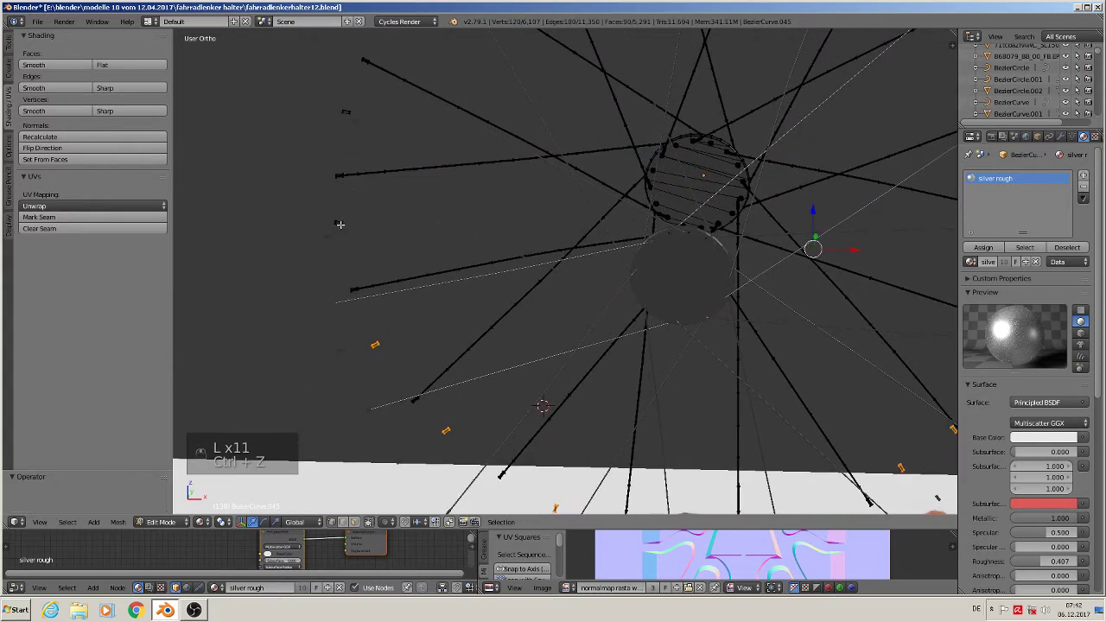
key("l")
key("l")
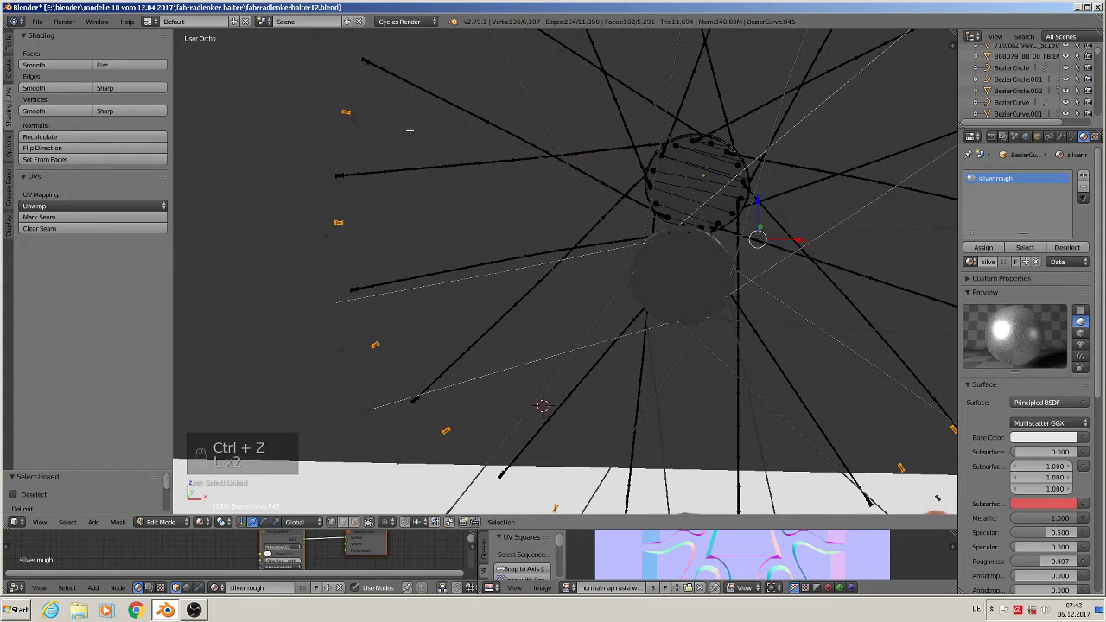
middle_click_drag(409, 130, 378, 254, "shift")
key("l")
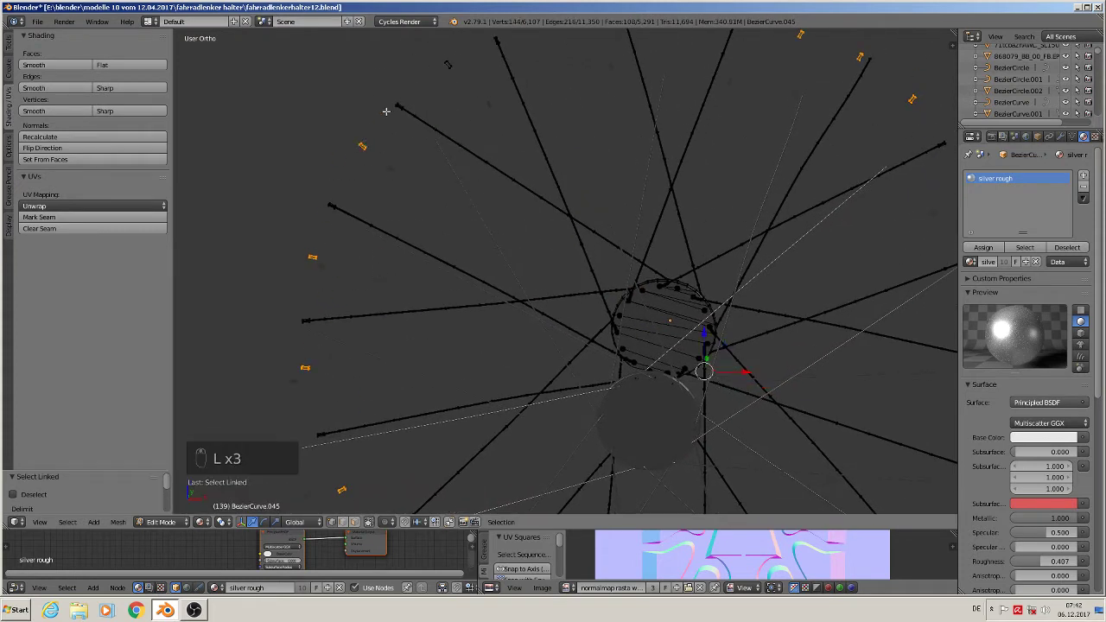
key("l")
middle_click_drag(470, 124, 392, 244, "shift")
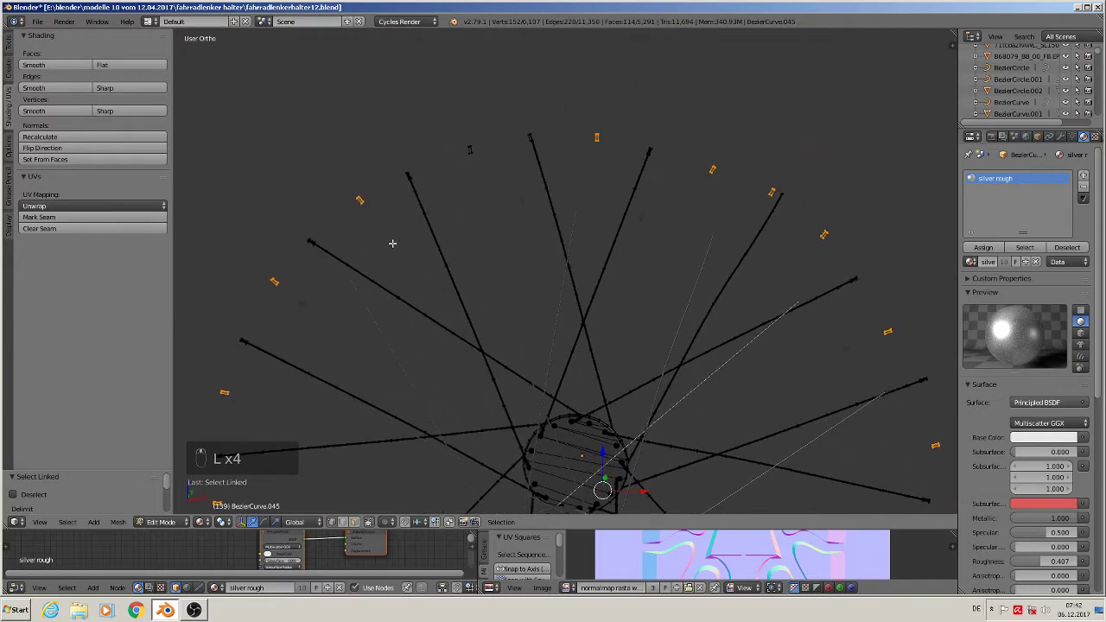
key("l")
key("x")
left_click(470, 153)
Delete the leftover loose piece above the hub of the rotated spoke set and finish editing its mesh.
scroll(604, 246, "down", 3)
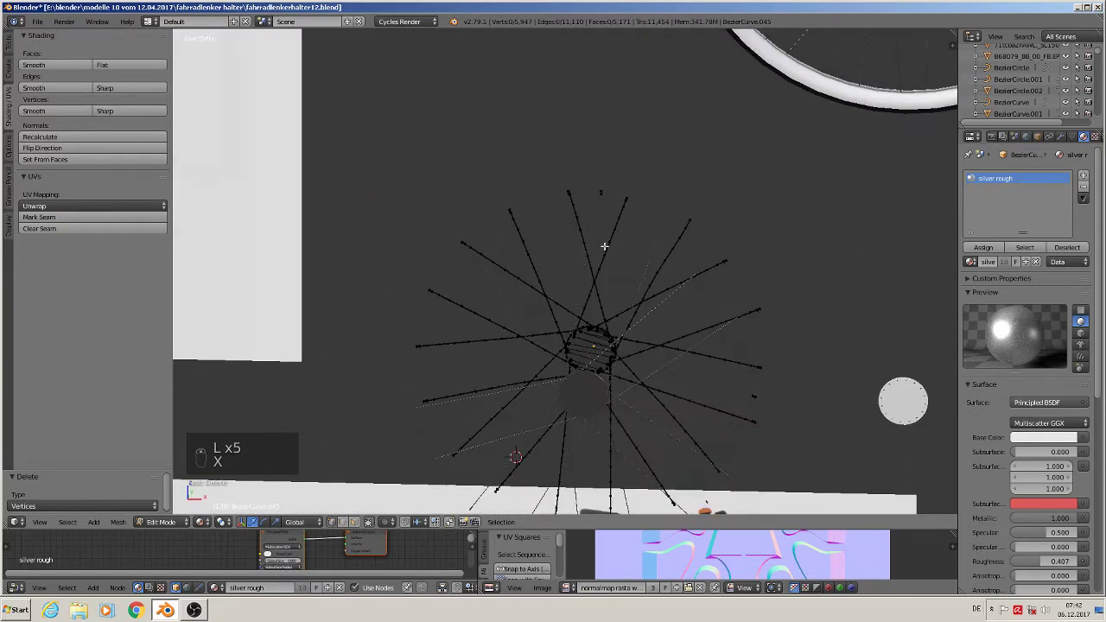
scroll(604, 247, "up", 3)
key("l")
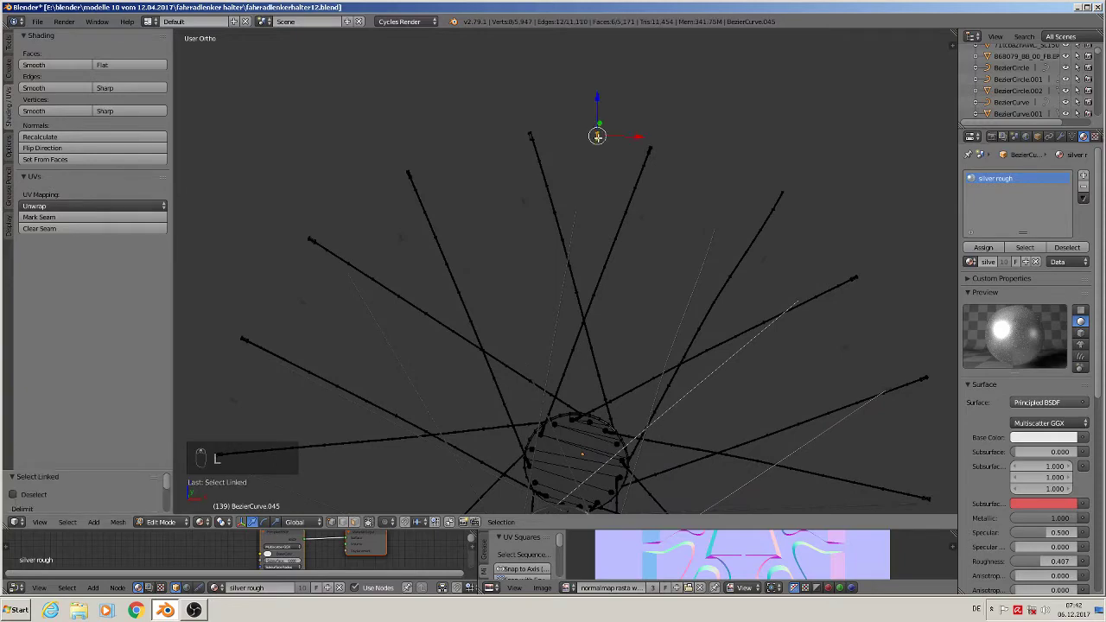
key("x")
left_click(596, 140)
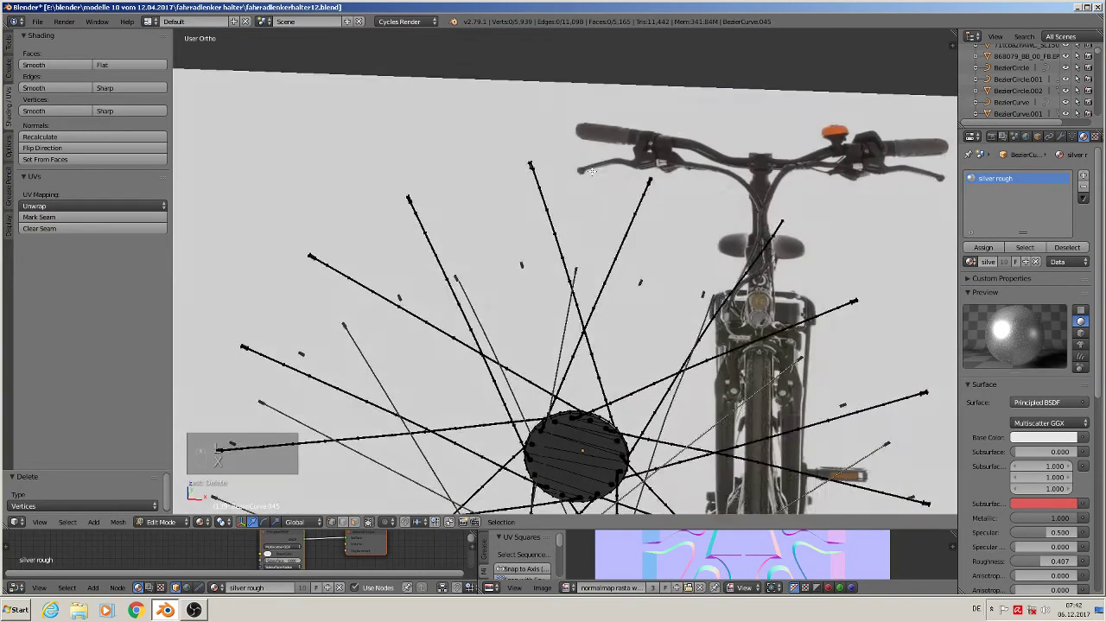
middle_click_drag(592, 175, 558, 179)
key("Tab")
Delete the vertices of the loose short pieces around the rim of the original, unrotated spoke set.
scroll(557, 179, "down", 5)
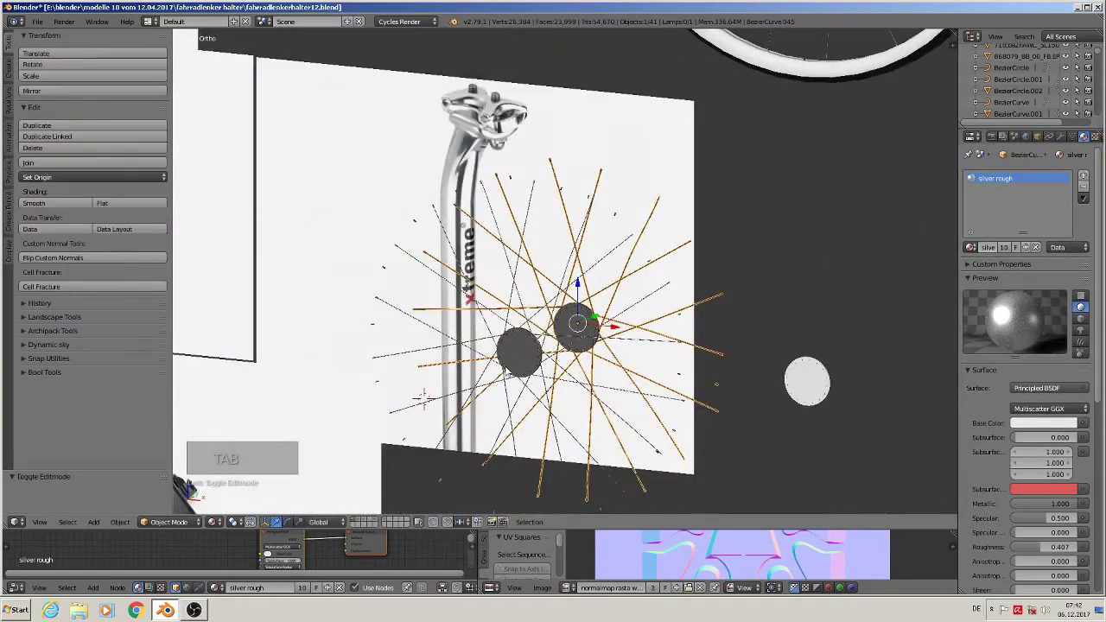
middle_click_drag(507, 366, 586, 397)
middle_click_drag(560, 187, 563, 203)
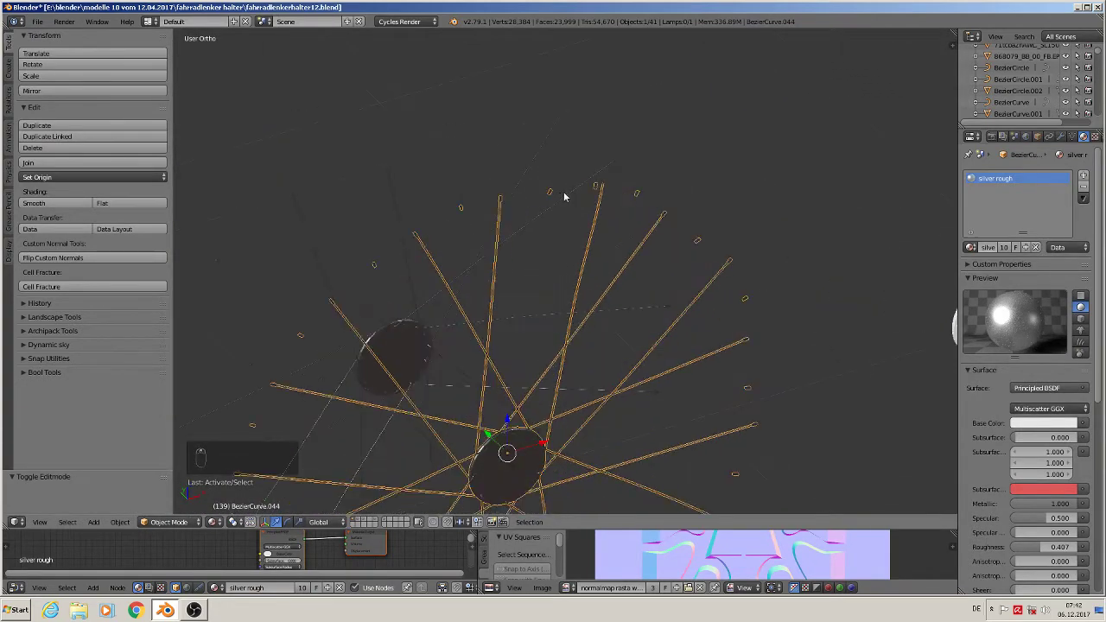
key("Tab")
scroll(558, 198, "up", 2)
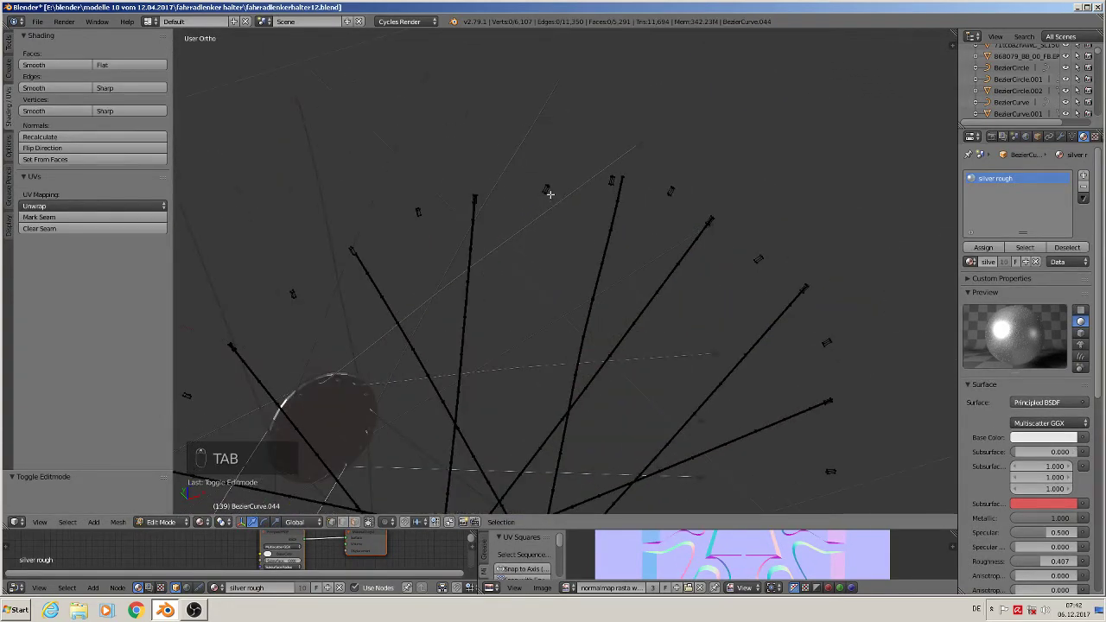
key("l")
key("l")
key("l")
key("l")
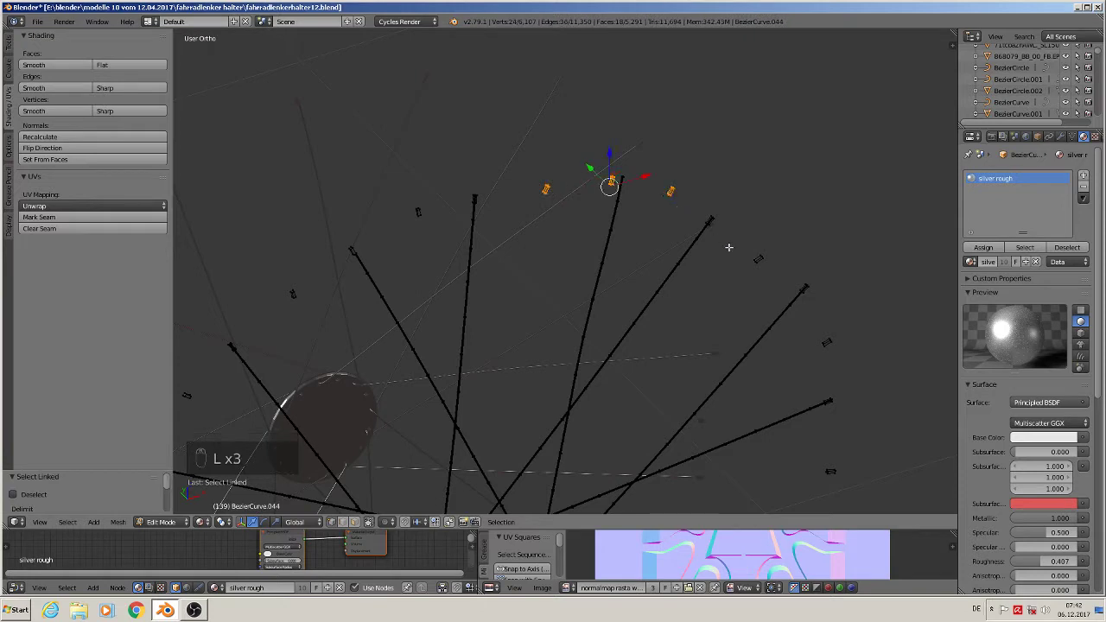
key("l")
key("l")
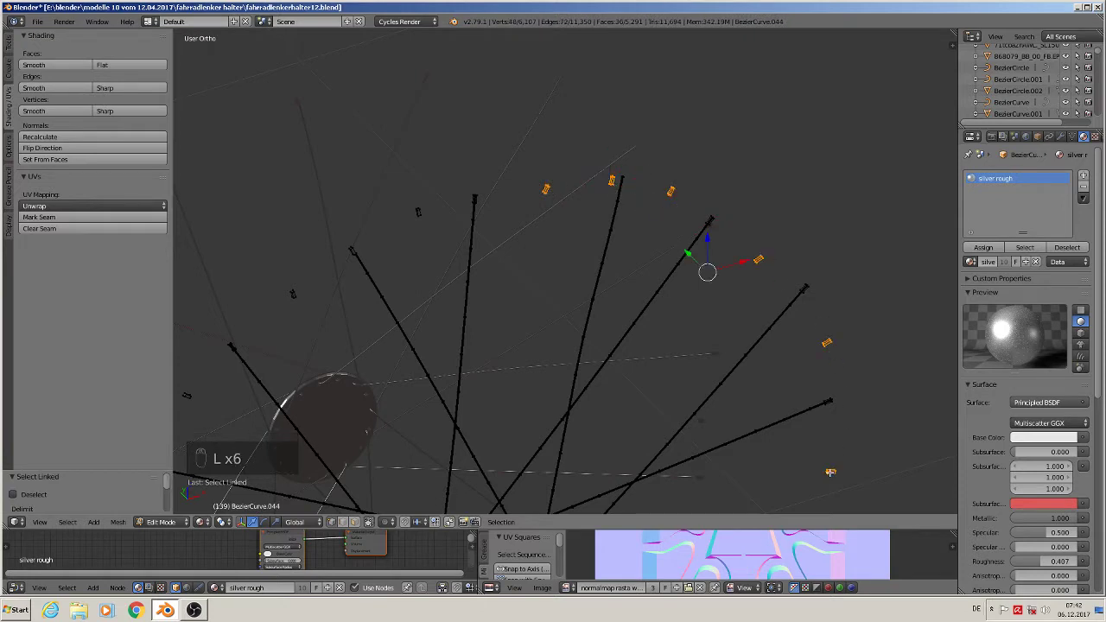
middle_click_drag(862, 445, 784, 125, "shift")
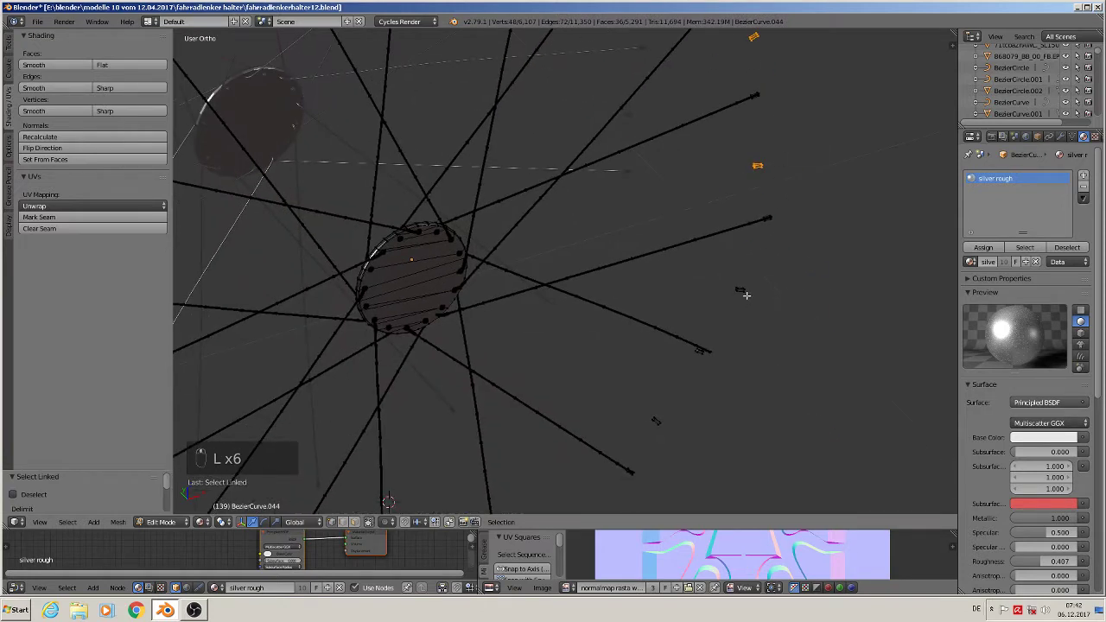
key("l")
key("l")
key("l")
key("KP_8")
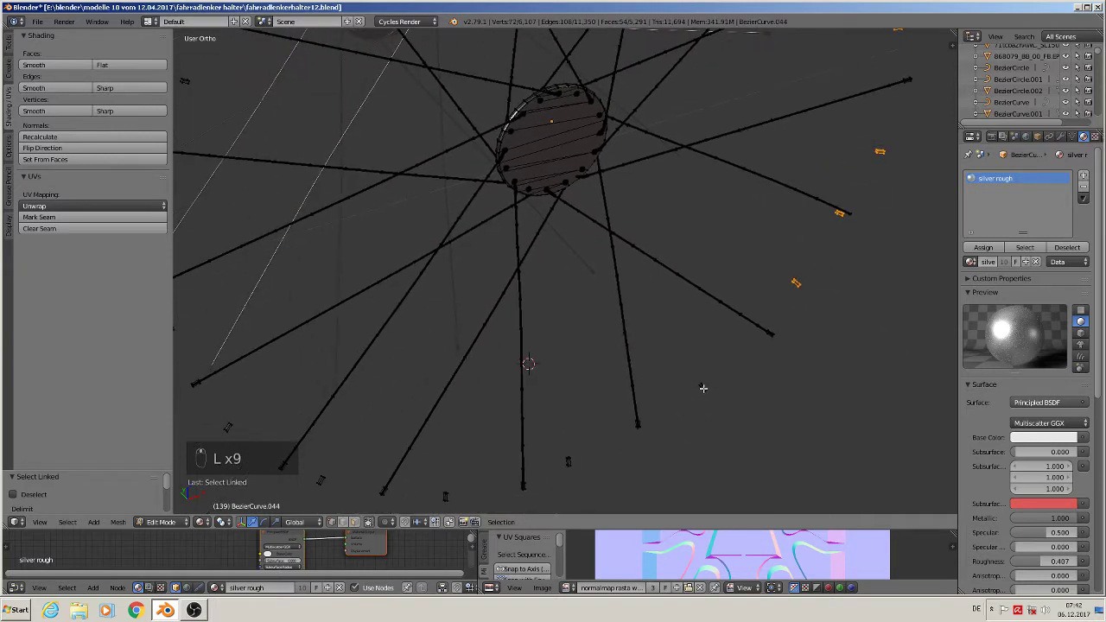
key("l")
key("l")
key("l")
key("l")
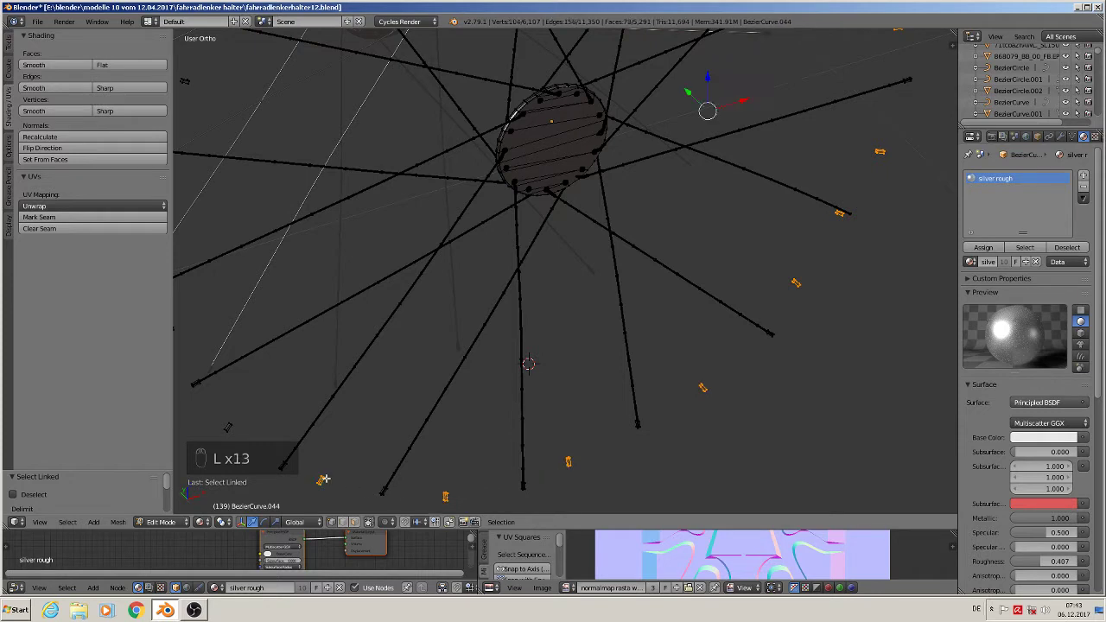
middle_click_drag(359, 446, 756, 363, "shift")
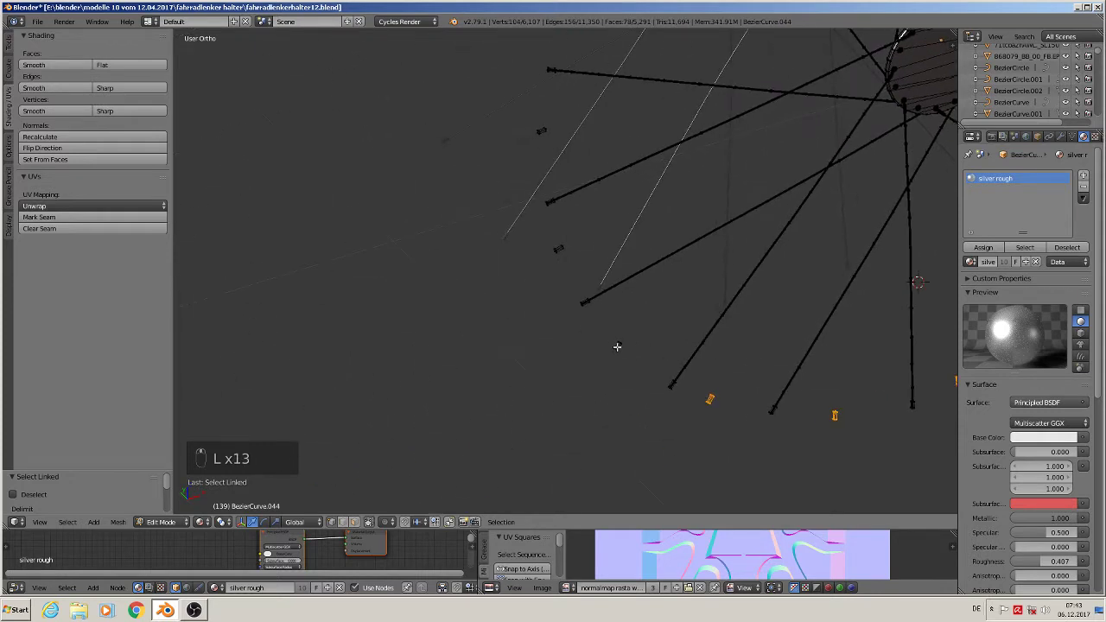
key("l")
key("l")
key("l")
middle_click_drag(561, 133, 483, 412)
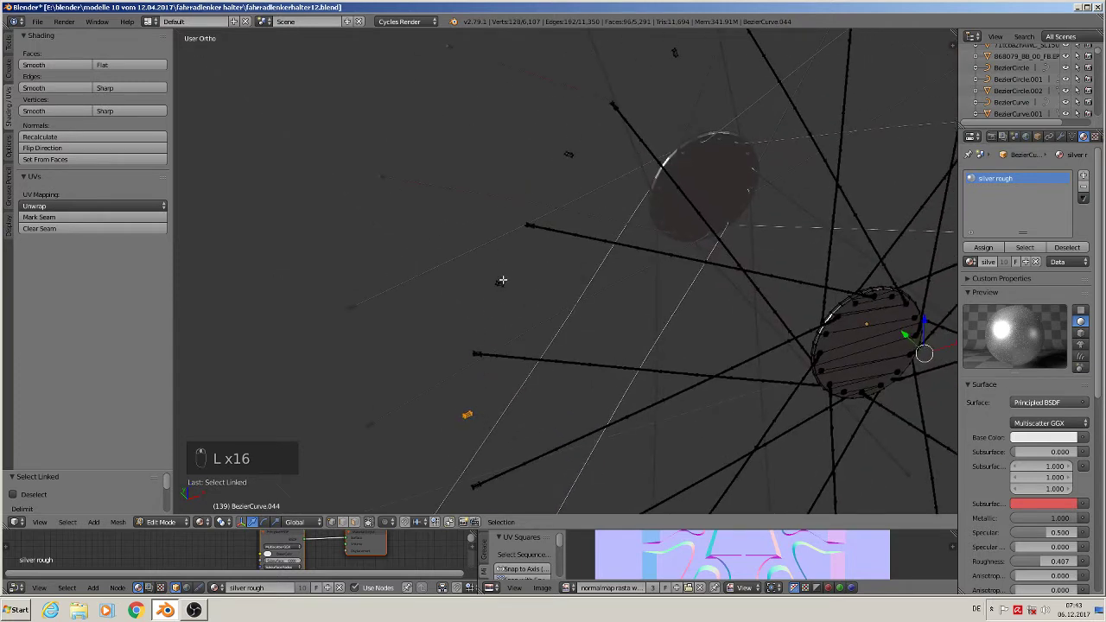
key("l")
key("l")
key("l")
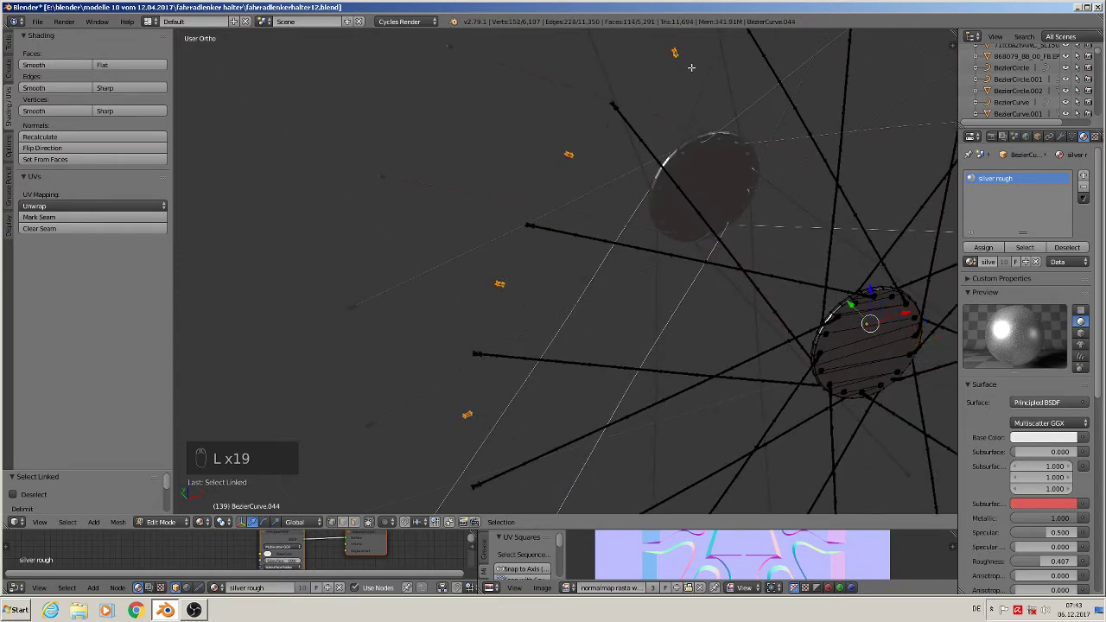
middle_click_drag(681, 62, 691, 146)
key("l")
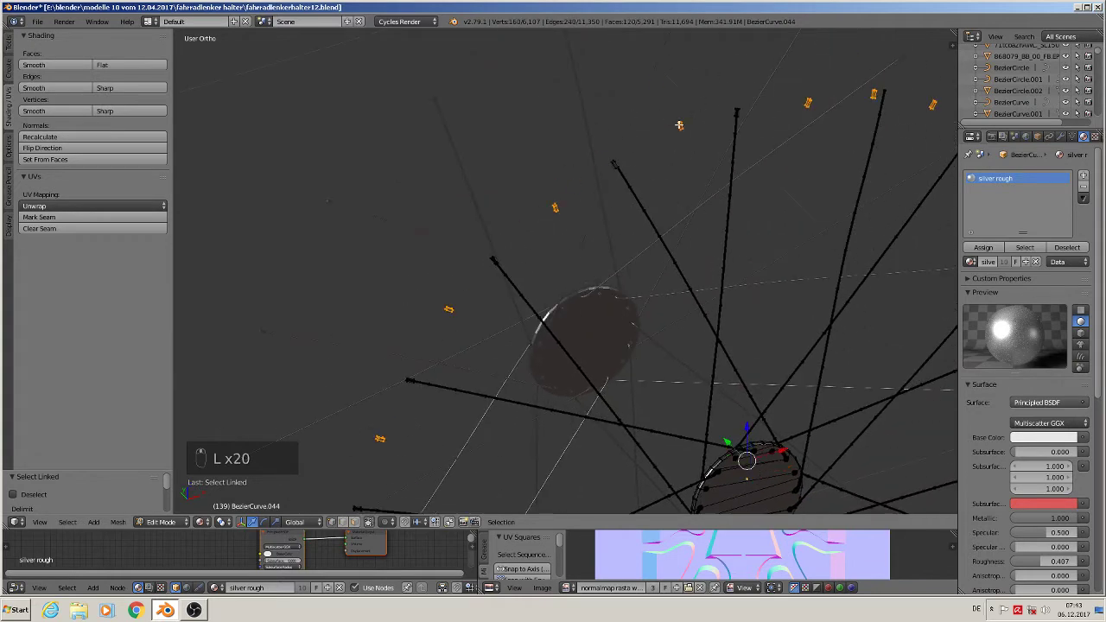
key("x")
left_click(679, 126)
Delete the remaining loose piece near the upper spoke ends of the original spoke set and return to Object Mode.
middle_click_drag(713, 200, 699, 172)
key("l")
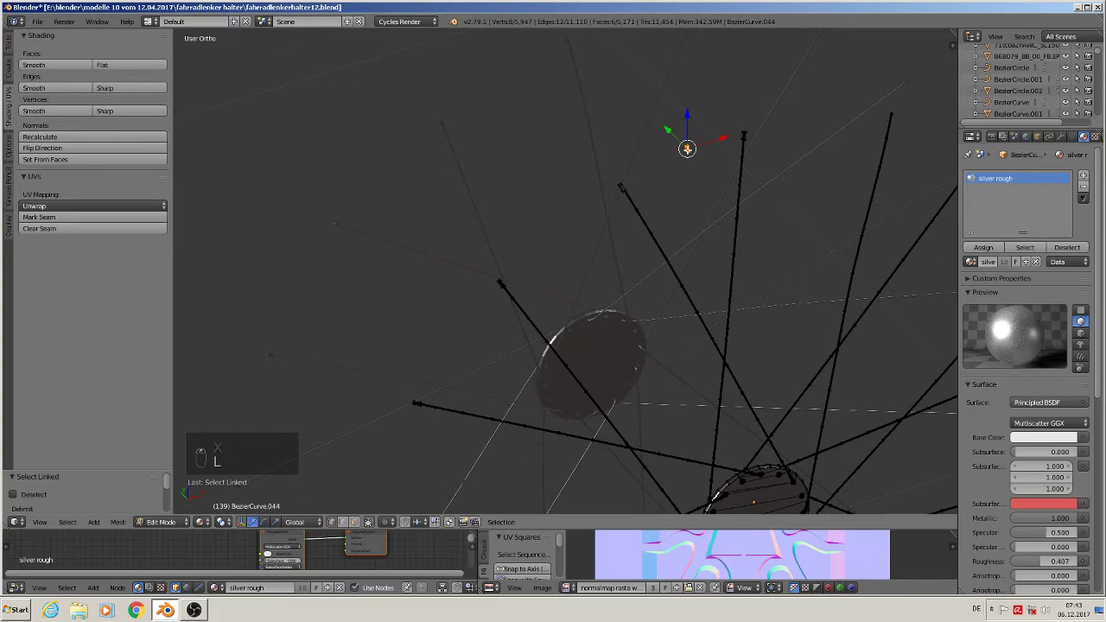
key("x")
left_click(687, 149)
key("Tab")
scroll(770, 279, "down", 3)
middle_click_drag(770, 279, 795, 361)
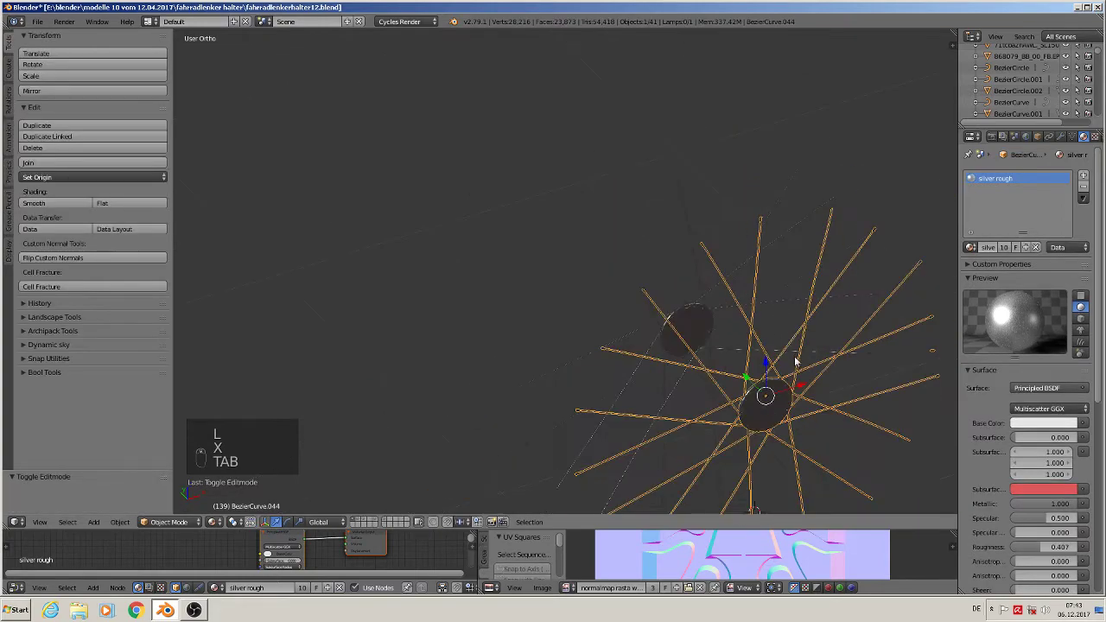
key("KP_1")
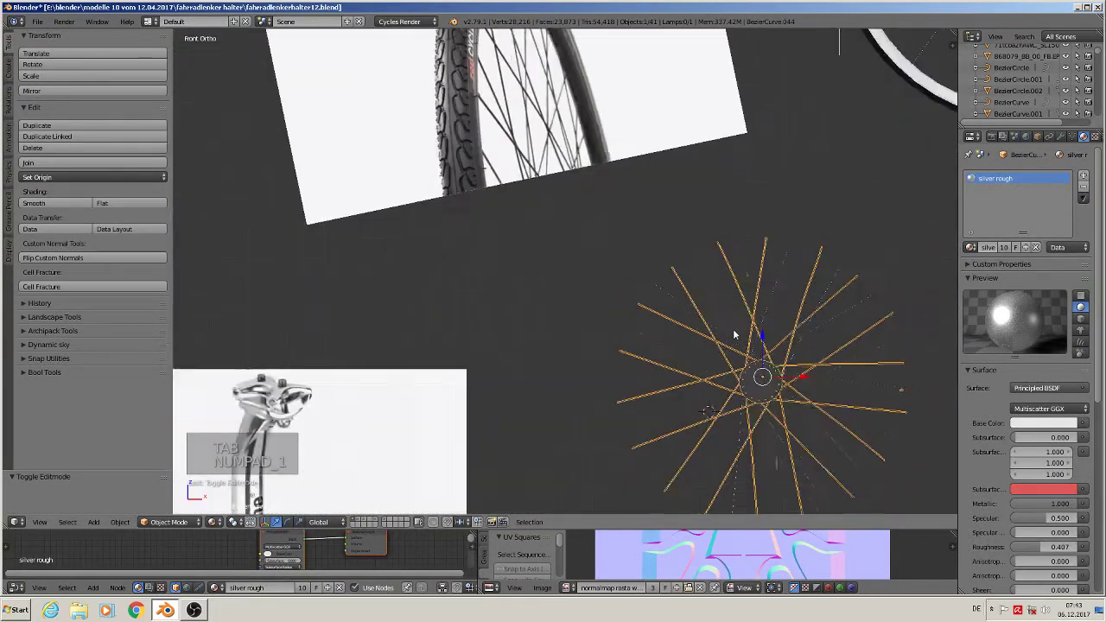
middle_click_drag(812, 374, 609, 341)
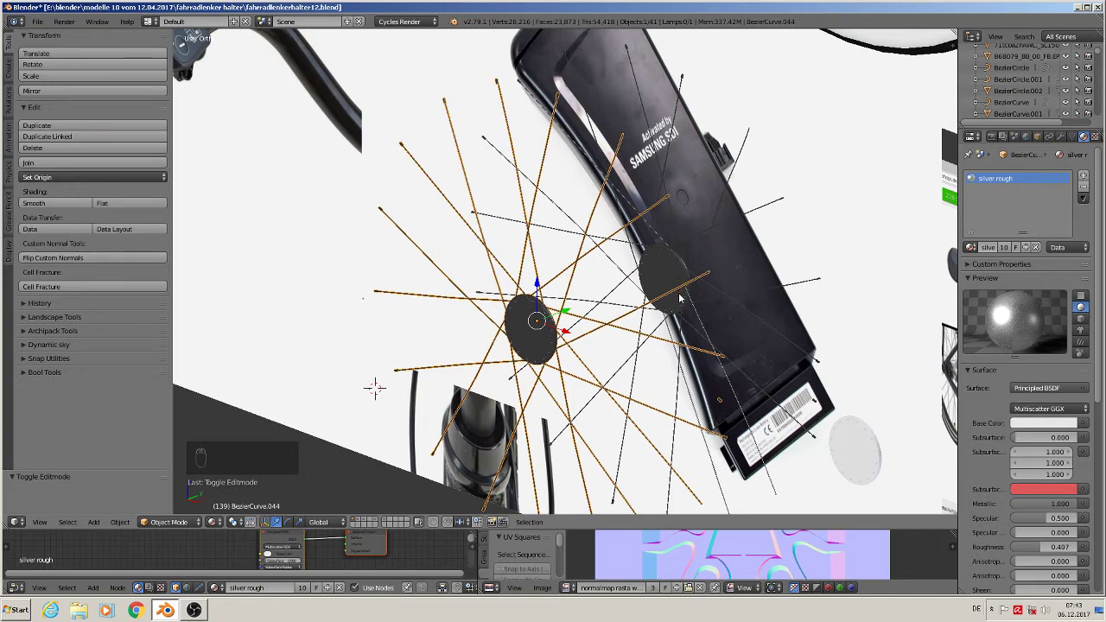
middle_click_drag(671, 272, 622, 286)
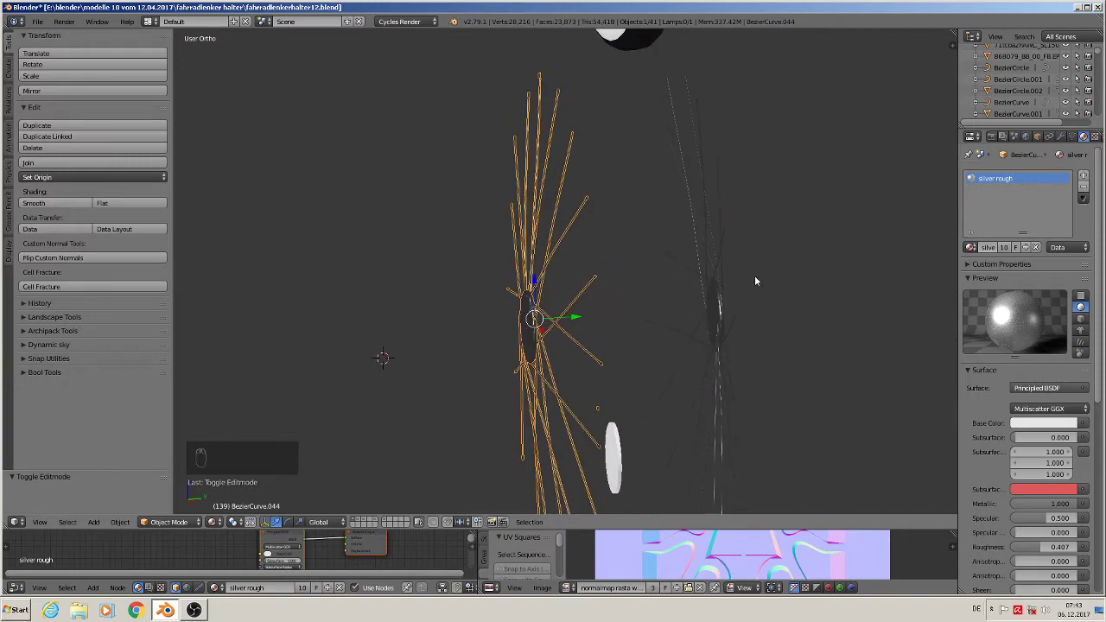
Select the other spoke half, edit its mesh and circle-select the hub disc with the inner spoke ends.
right_click(718, 308)
key("KP_1")
middle_click_drag(768, 324, 813, 300)
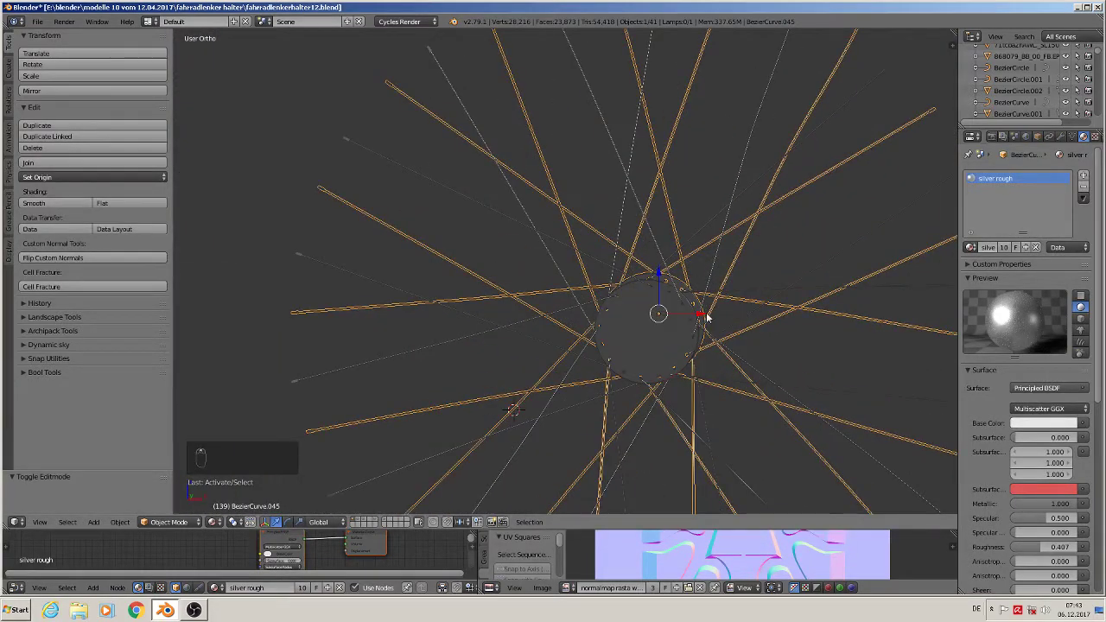
key("a")
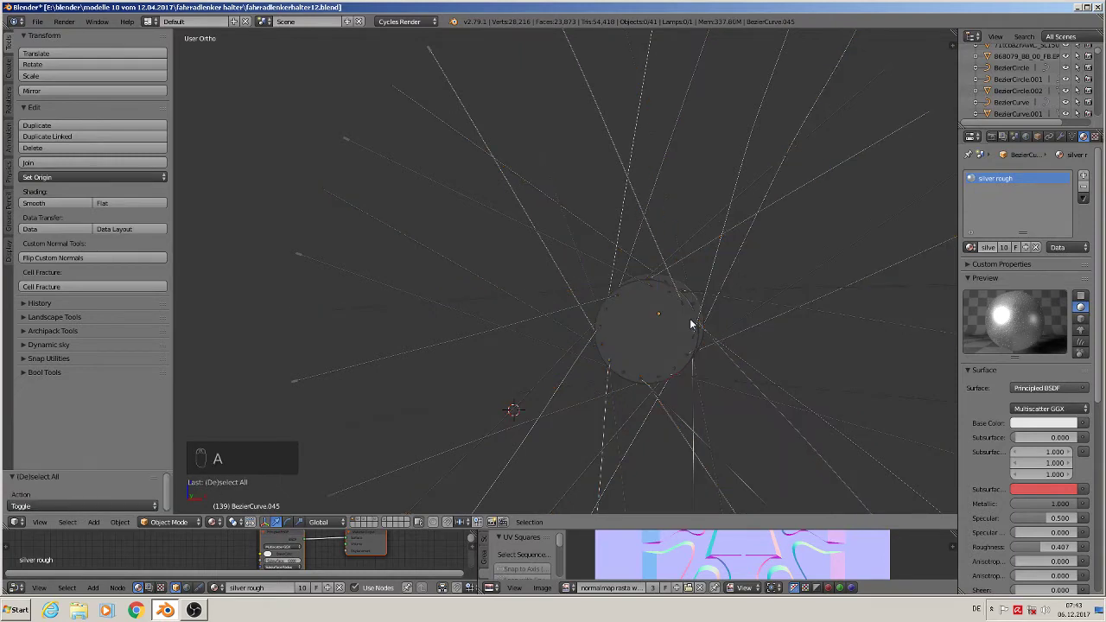
key("Tab")
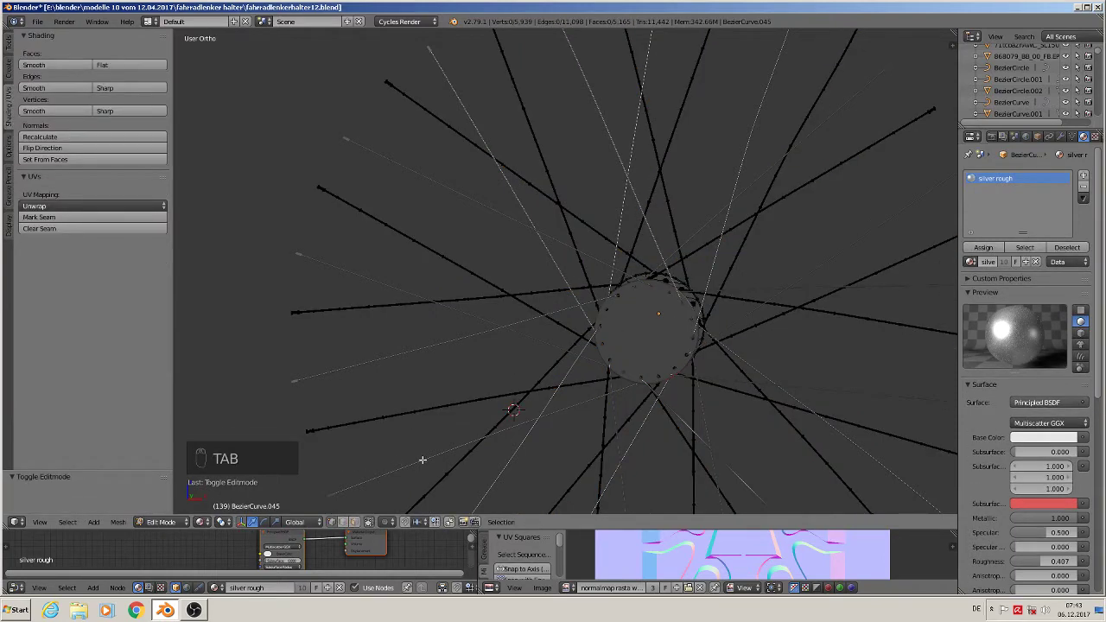
key("c")
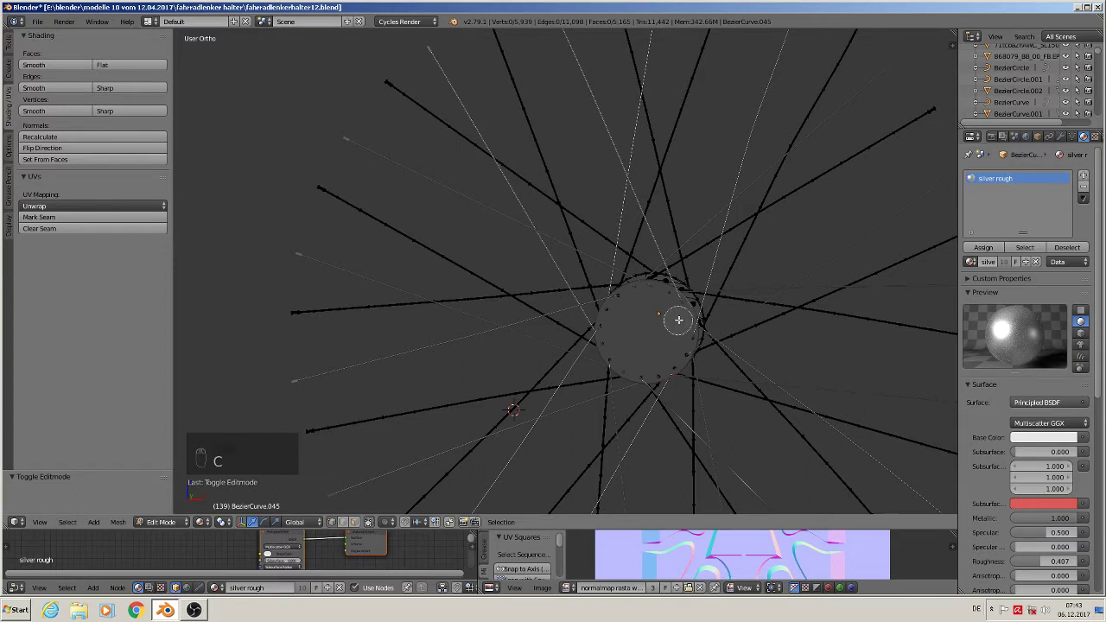
scroll(661, 338, "down", 12)
scroll(651, 347, "down", 3)
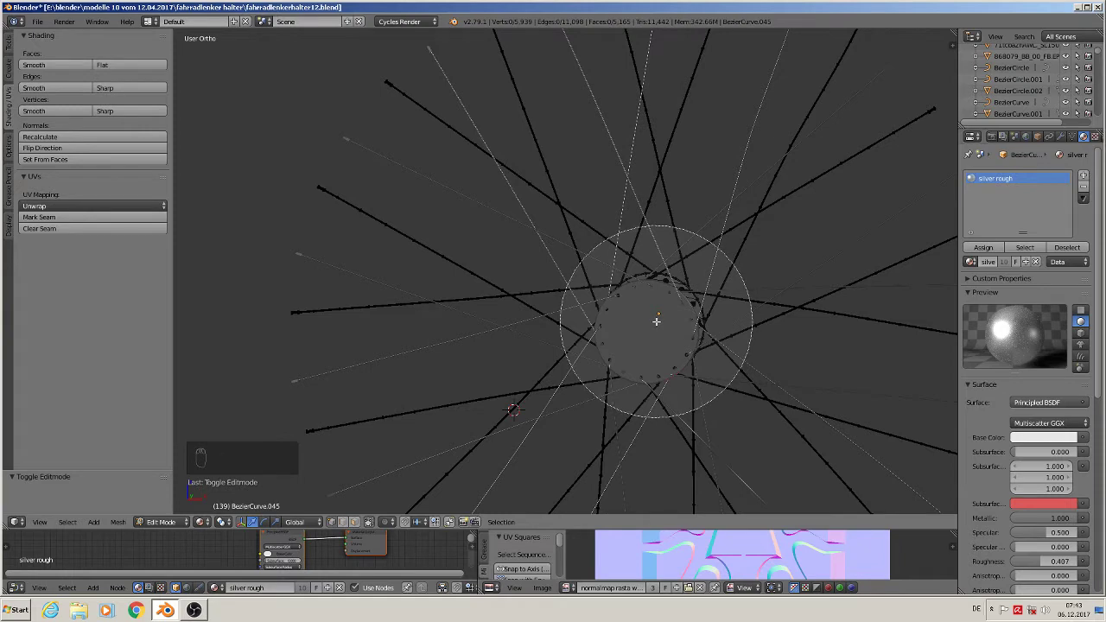
left_click(656, 320)
right_click(656, 321)
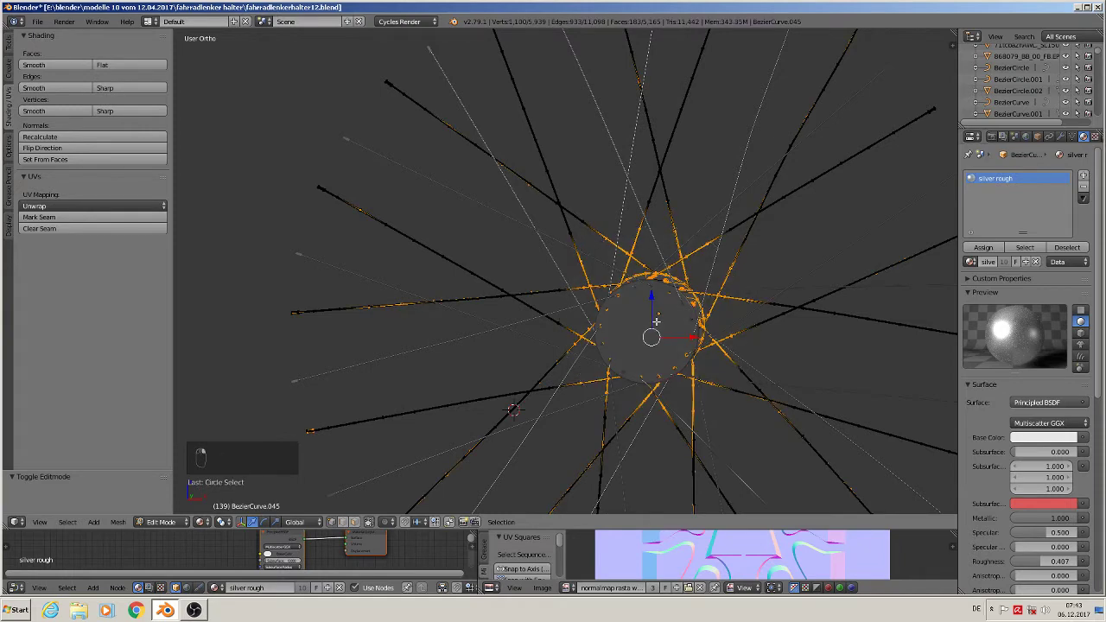
Deselect the stray vertices along the outer spokes, keeping only the hub area selected.
scroll(656, 321, "down", 4)
key("c")
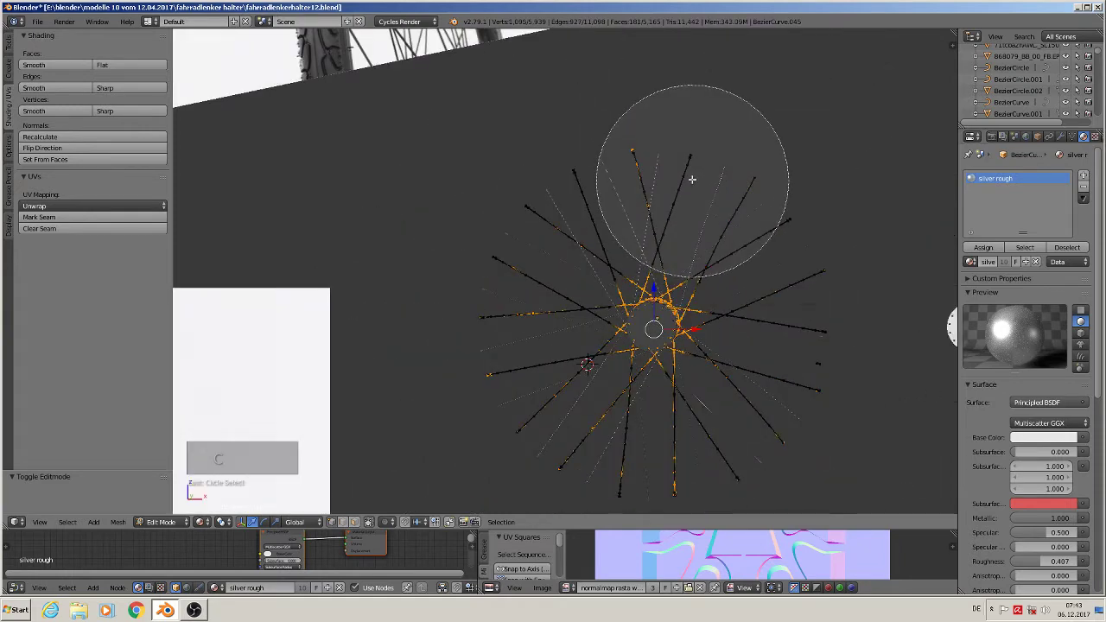
middle_click_drag(691, 178, 622, 158)
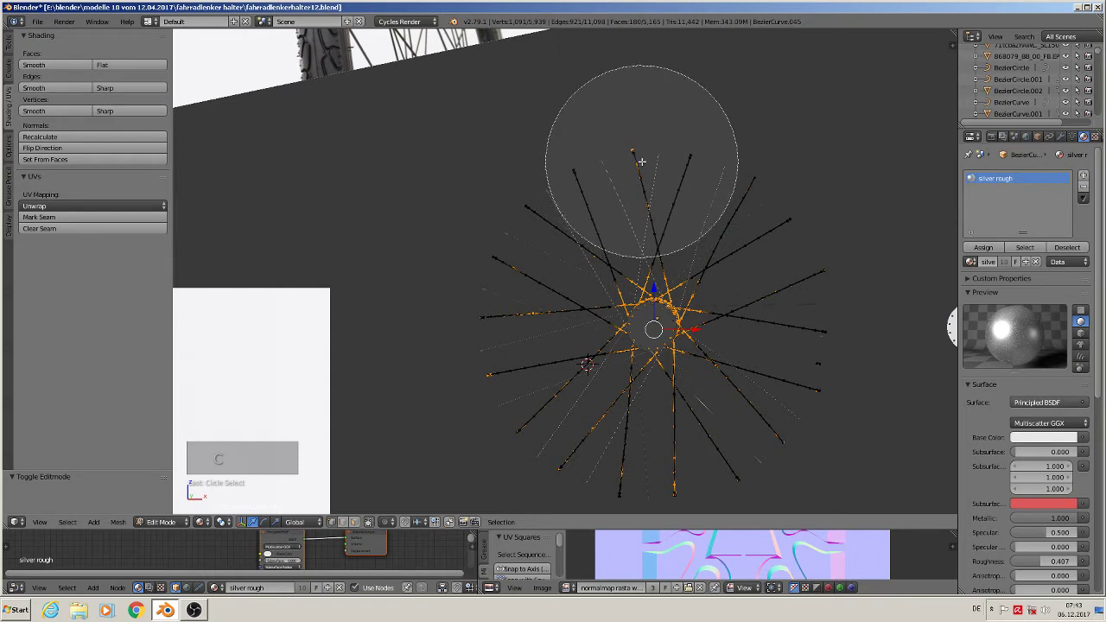
middle_click_drag(641, 160, 735, 178)
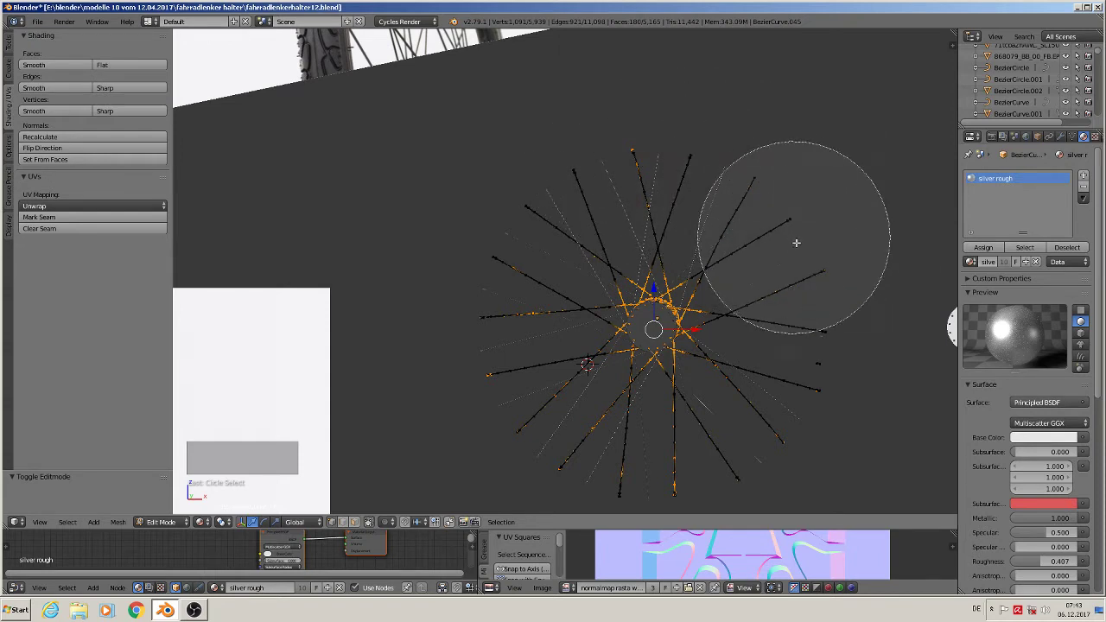
right_click(813, 317)
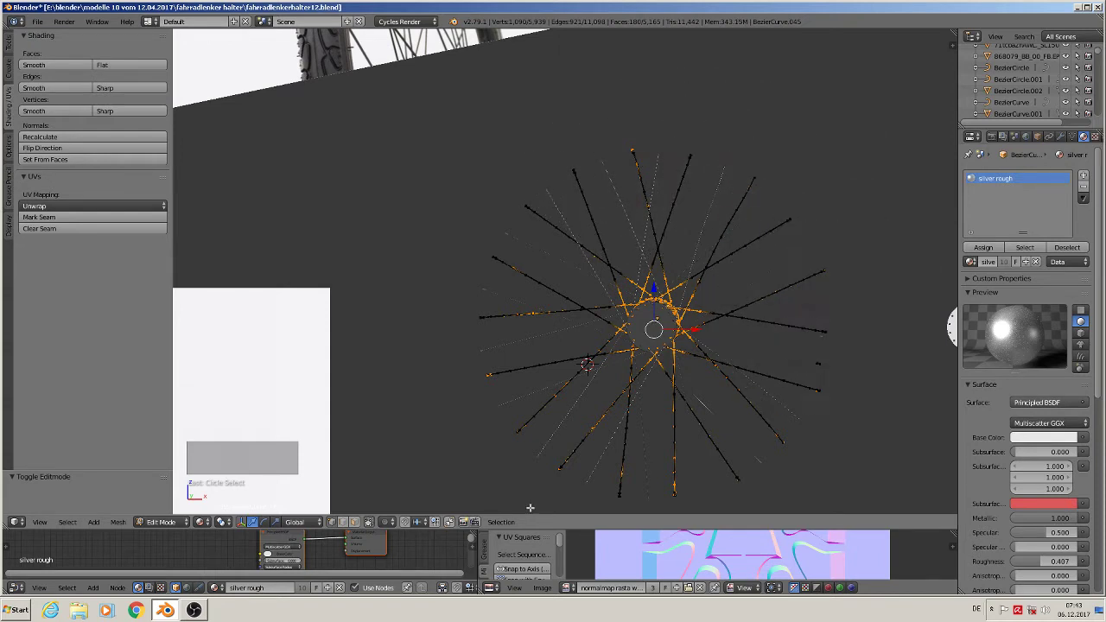
key("c")
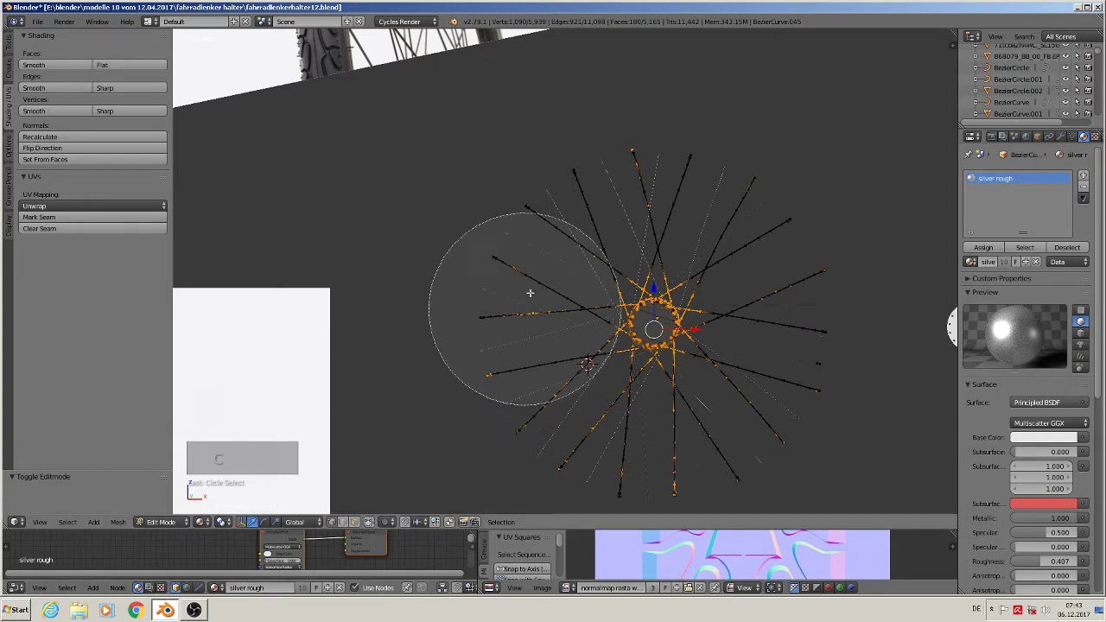
mouse_move(684, 133)
middle_mouse_down()
mouse_move(628, 122)
mouse_move(535, 151)
mouse_move(510, 204)
mouse_move(497, 287)
mouse_move(518, 424)
mouse_move(581, 464)
mouse_move(632, 476)
mouse_move(690, 476)
mouse_move(743, 450)
mouse_move(793, 396)
mouse_move(812, 318)
mouse_move(771, 216)
middle_mouse_up()
right_click(769, 228)
scroll(740, 291, "up", 3)
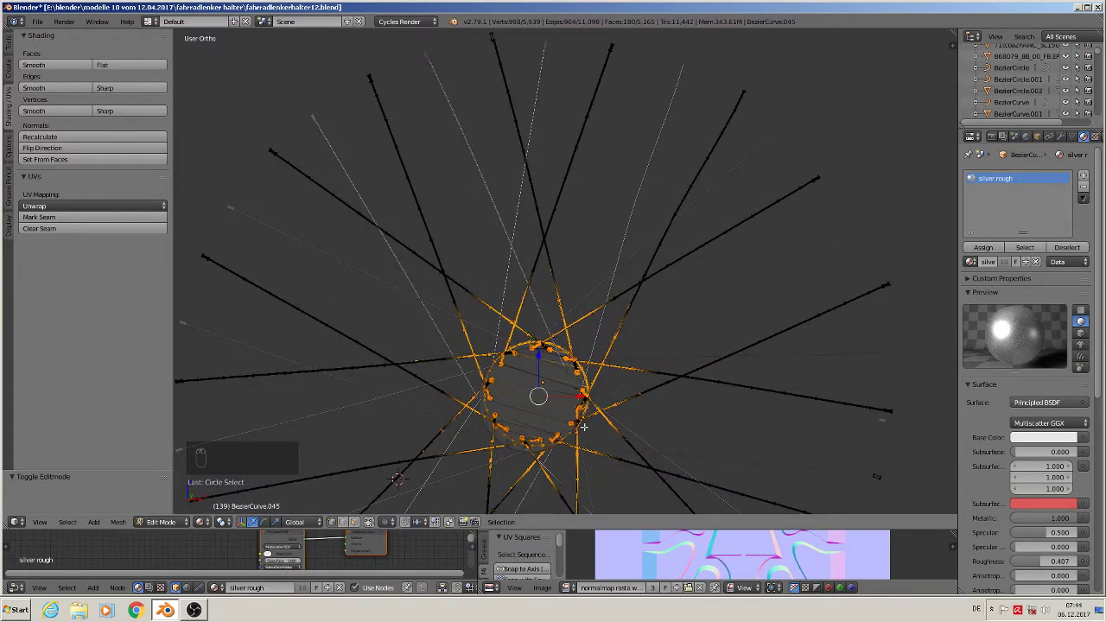
Circle-select the entire hub disc again together with the adjoining inner spoke ends.
scroll(540, 395, "down", 2)
key("c")
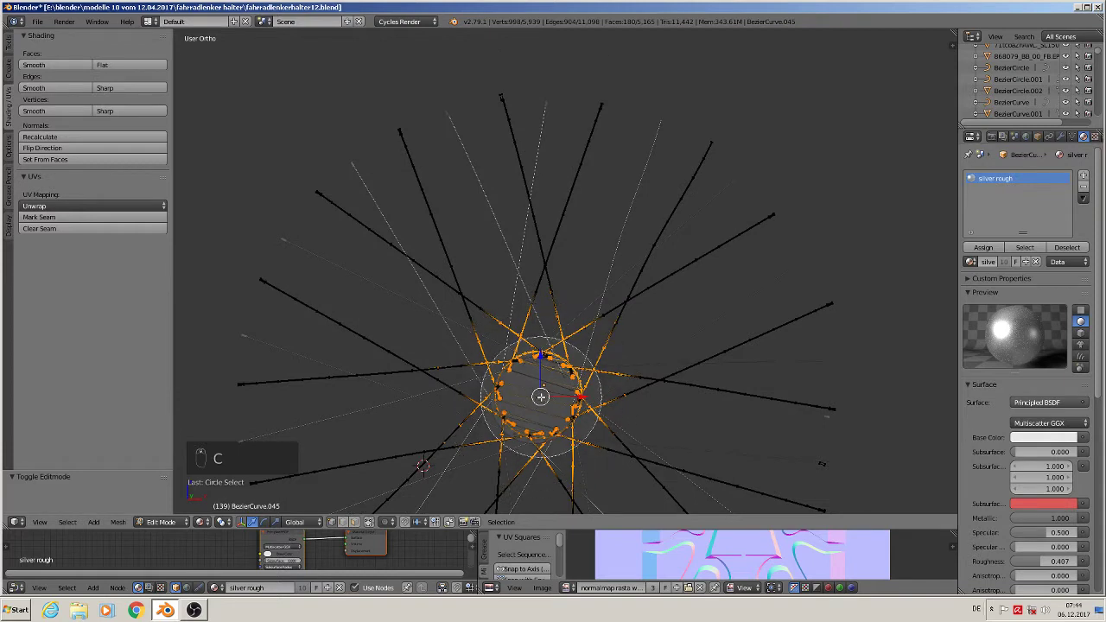
left_click(540, 395)
left_click_drag(540, 394, 539, 395)
right_click(539, 395)
Turn on proportional editing, scale the selected hub area to about 0.78 and return to Object Mode.
key("s")
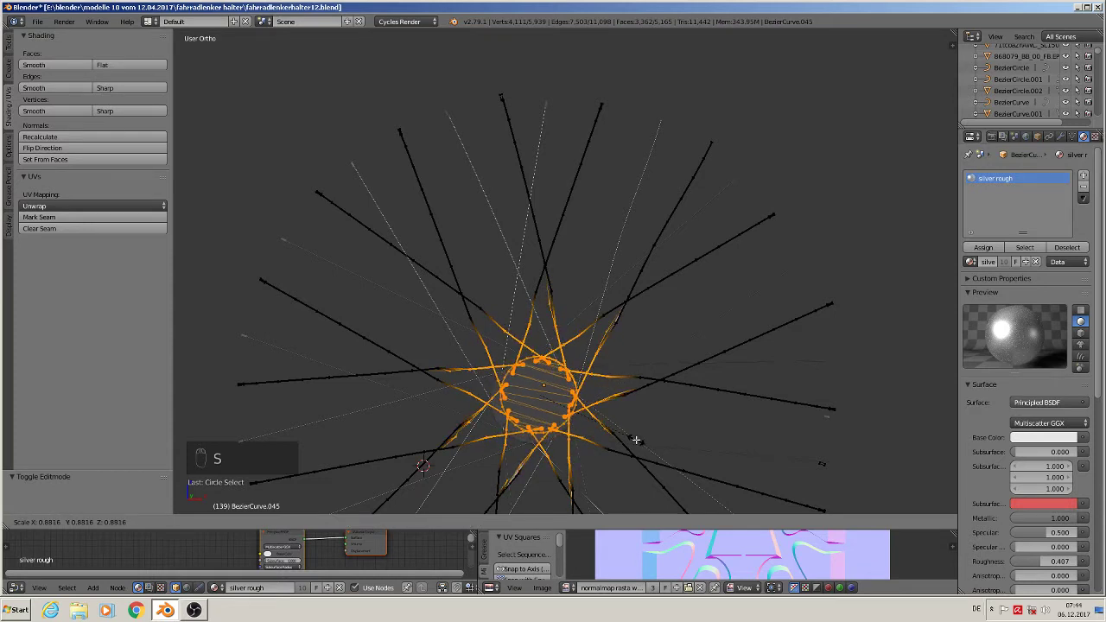
left_click(636, 441)
left_click(385, 523)
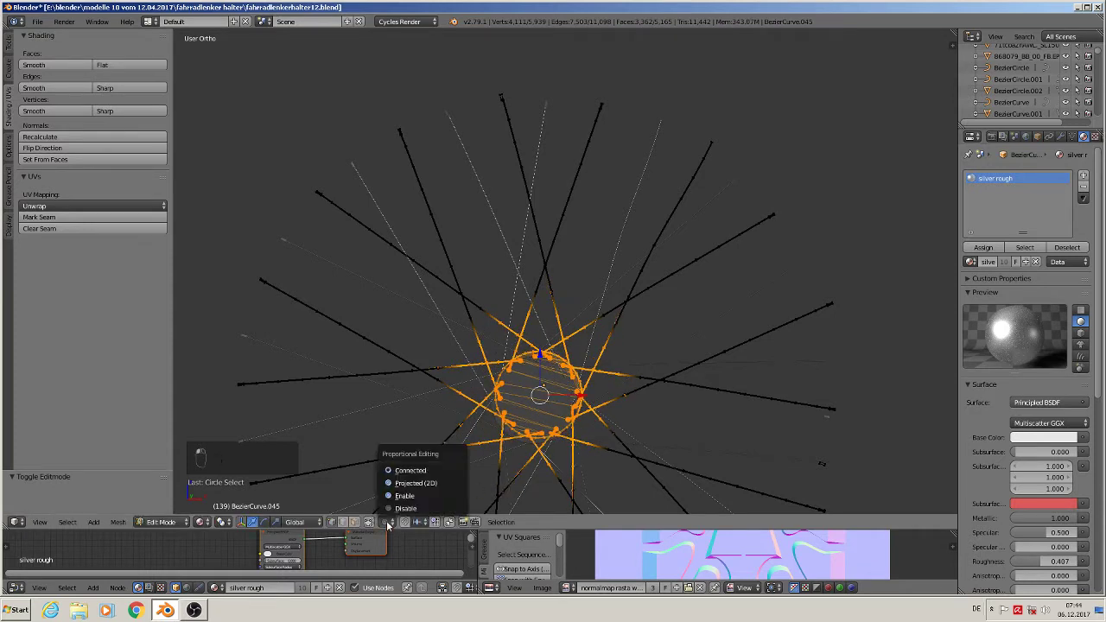
left_click(429, 477)
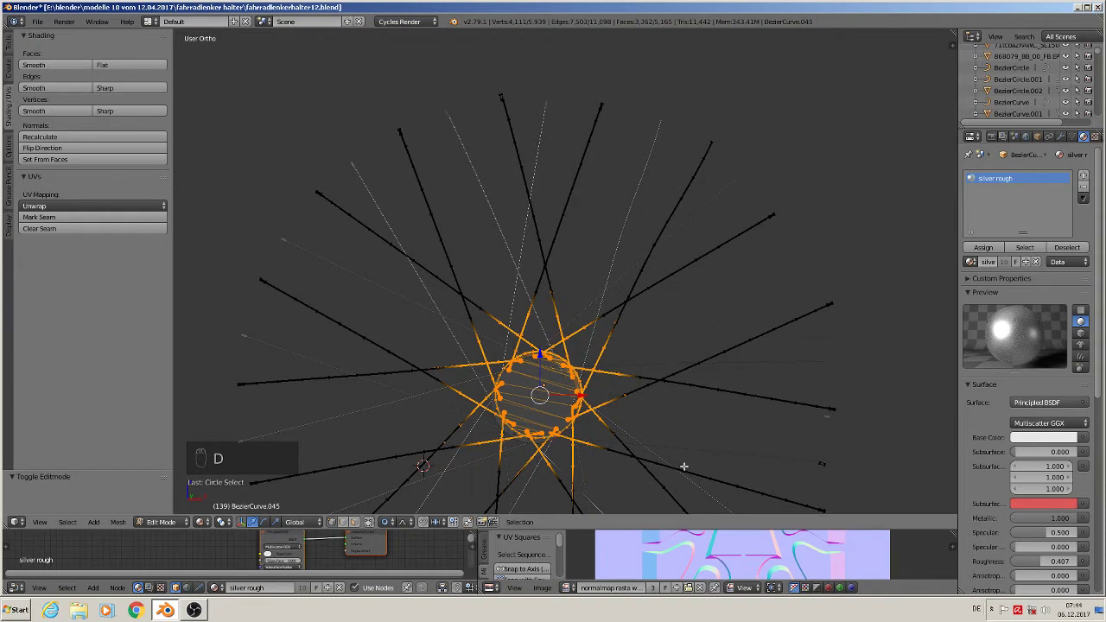
key("s")
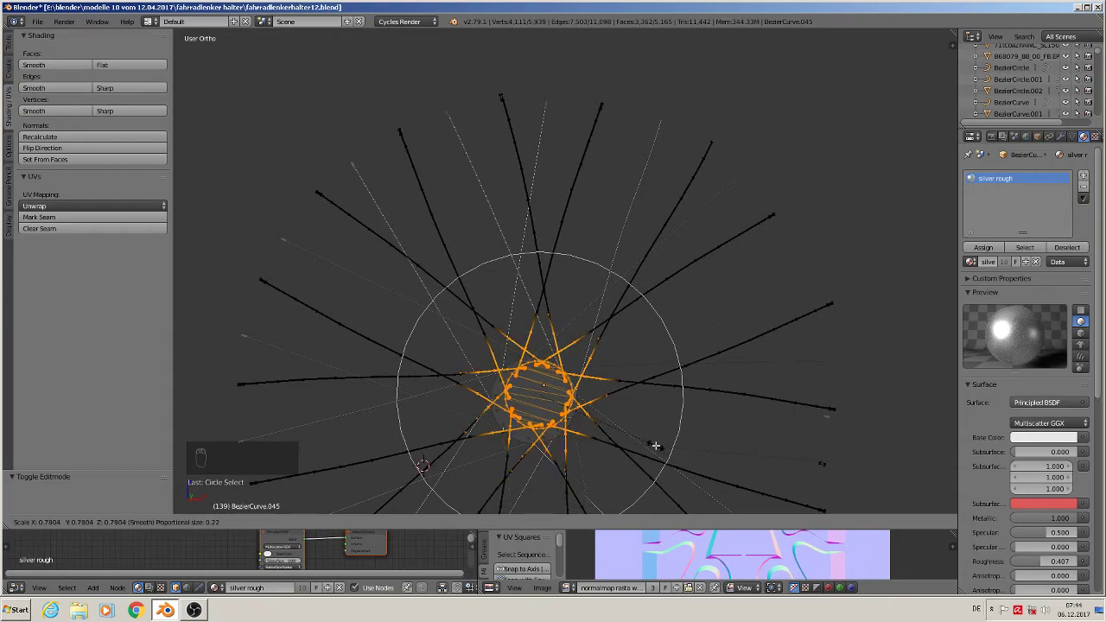
left_click(654, 445)
key("Tab")
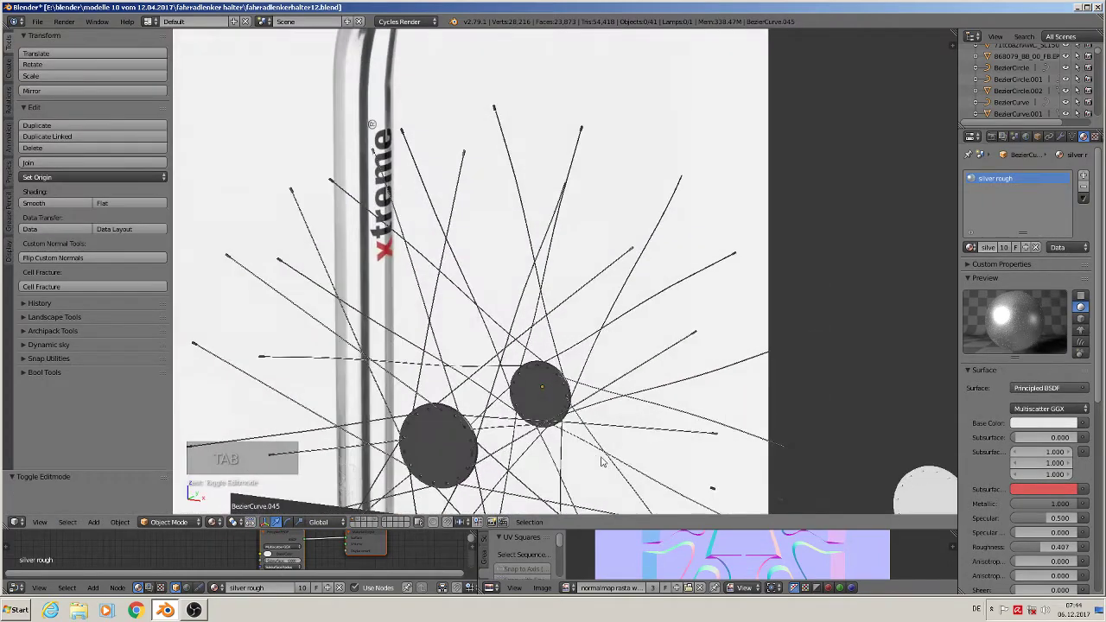
Duplicate the spoke half with the reduced hub and offset the copy about 1.64 along the X axis.
middle_click_drag(602, 462, 568, 366)
right_click(546, 324)
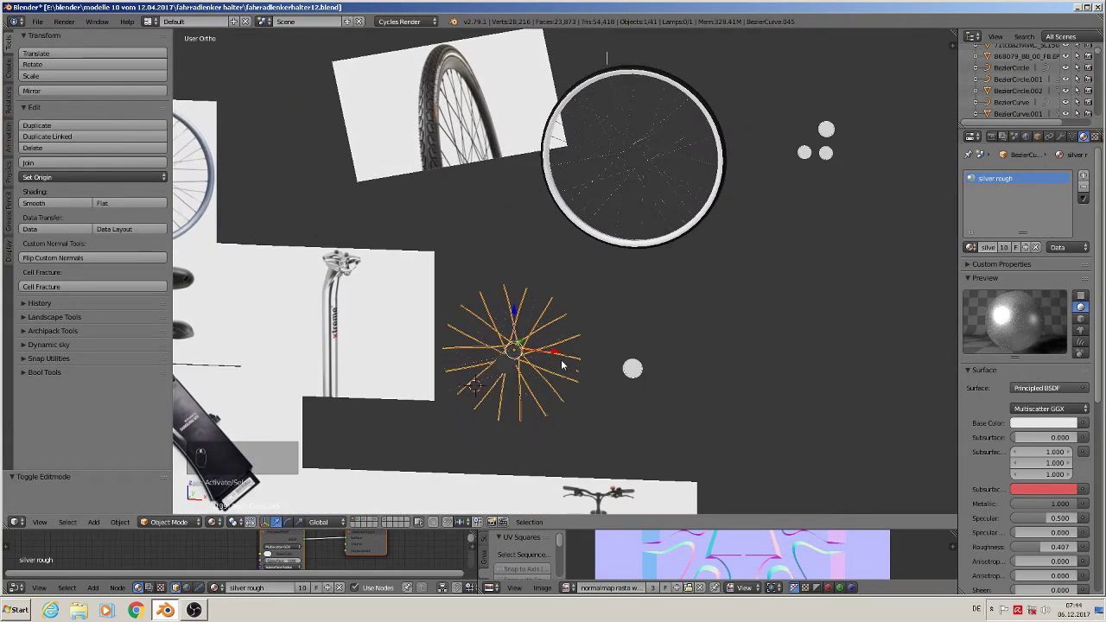
key("shift+d")
key("x")
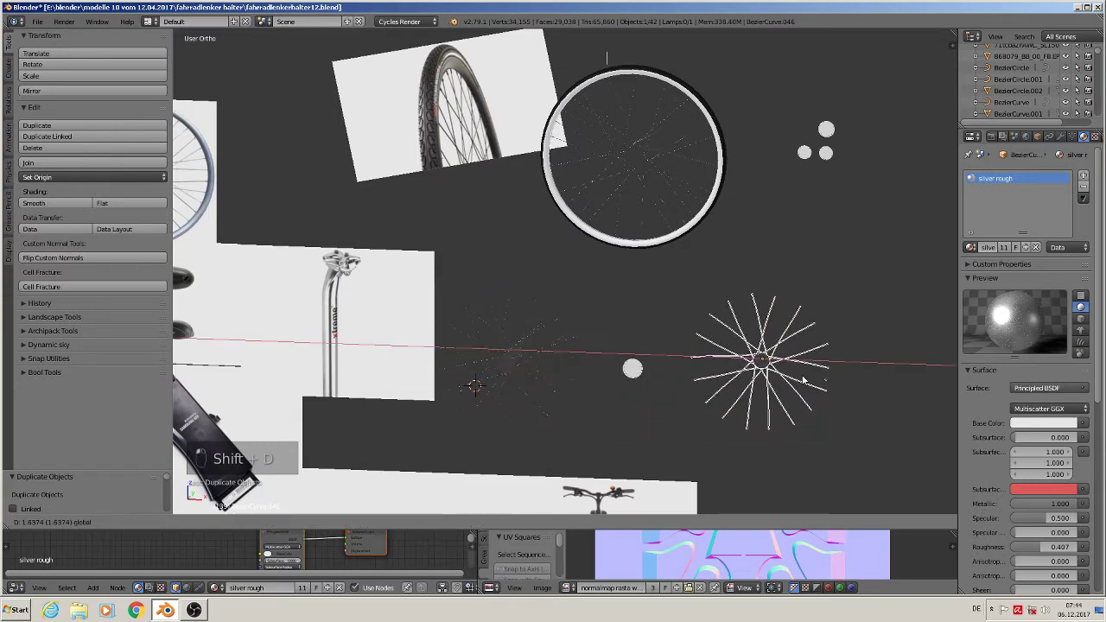
left_click(804, 367)
Move the original spoke half with the reduced hub along the Y axis toward the opposite half, fine-tuning its distance from above.
scroll(518, 388, "up", 3)
right_click(419, 326)
middle_click_drag(419, 327, 497, 329)
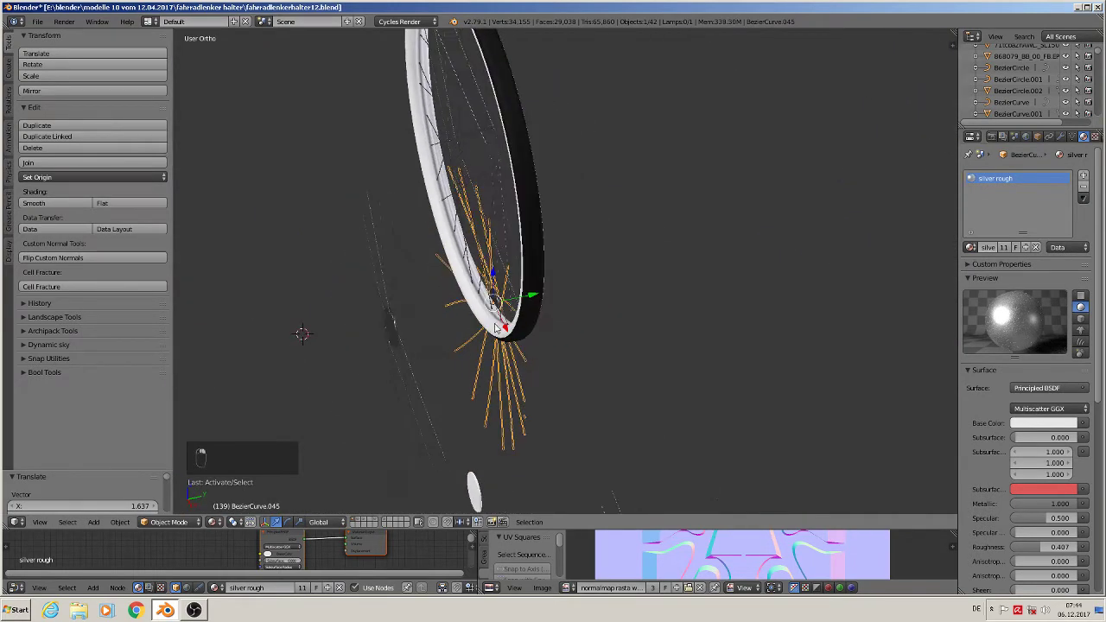
key("g")
key("y")
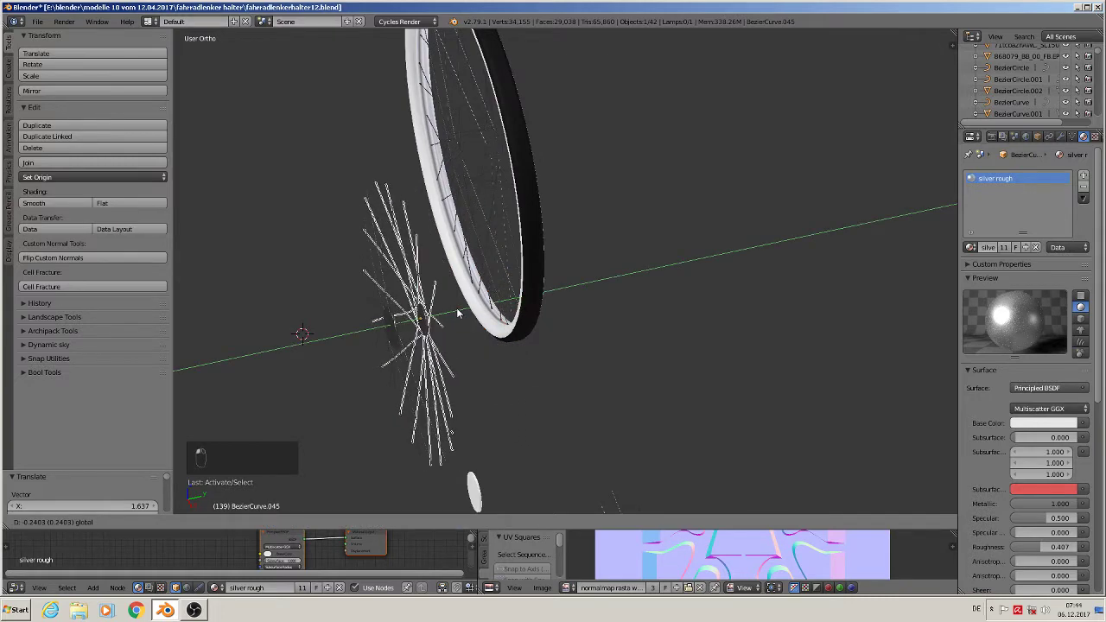
left_click(451, 313)
key("KP_7")
scroll(403, 346, "up", 3)
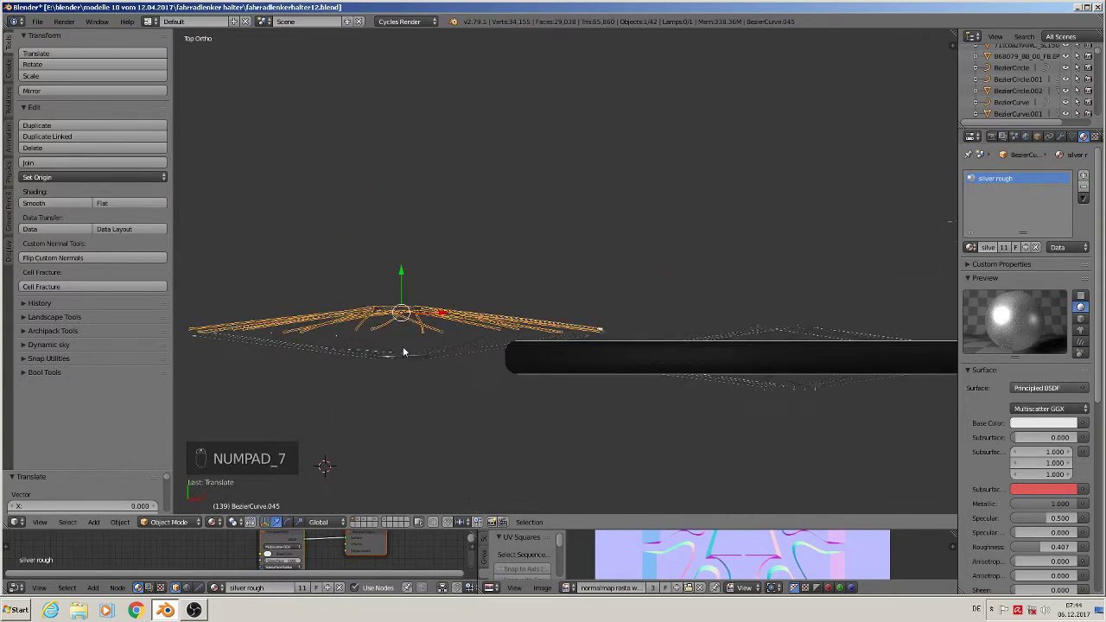
left_click_drag(399, 257, 402, 260)
Examine the bent spoke beside the reduced hub up close and open that spoke half's mesh for editing.
middle_click_drag(400, 360, 458, 369)
key("Tab")
key("Tab")
scroll(458, 369, "up", 3)
scroll(454, 332, "up", 5)
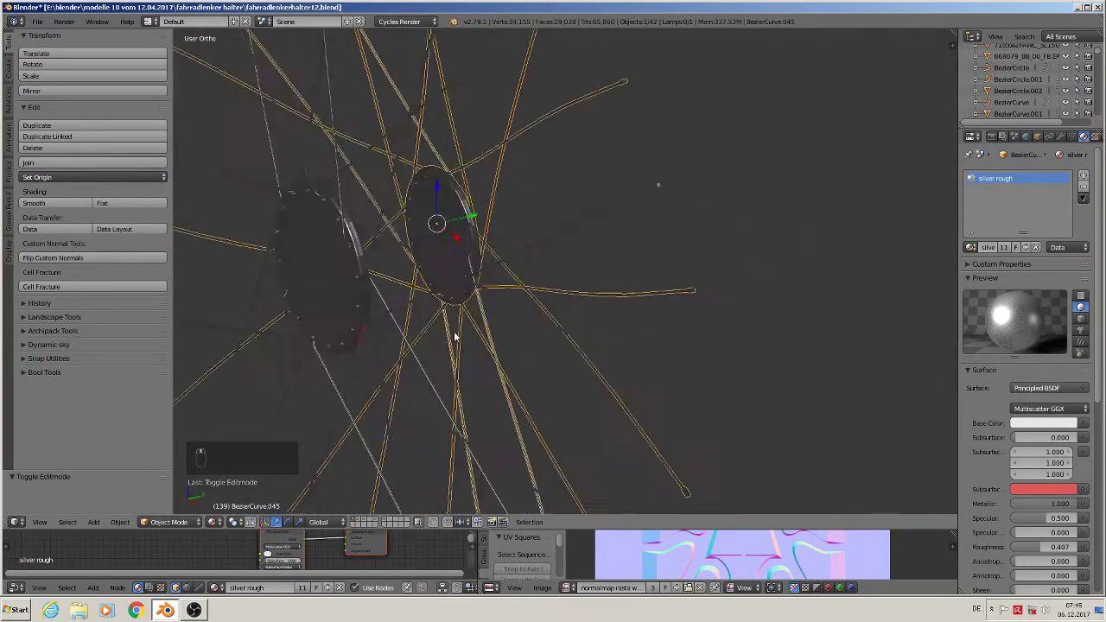
middle_click_drag(528, 270, 711, 314)
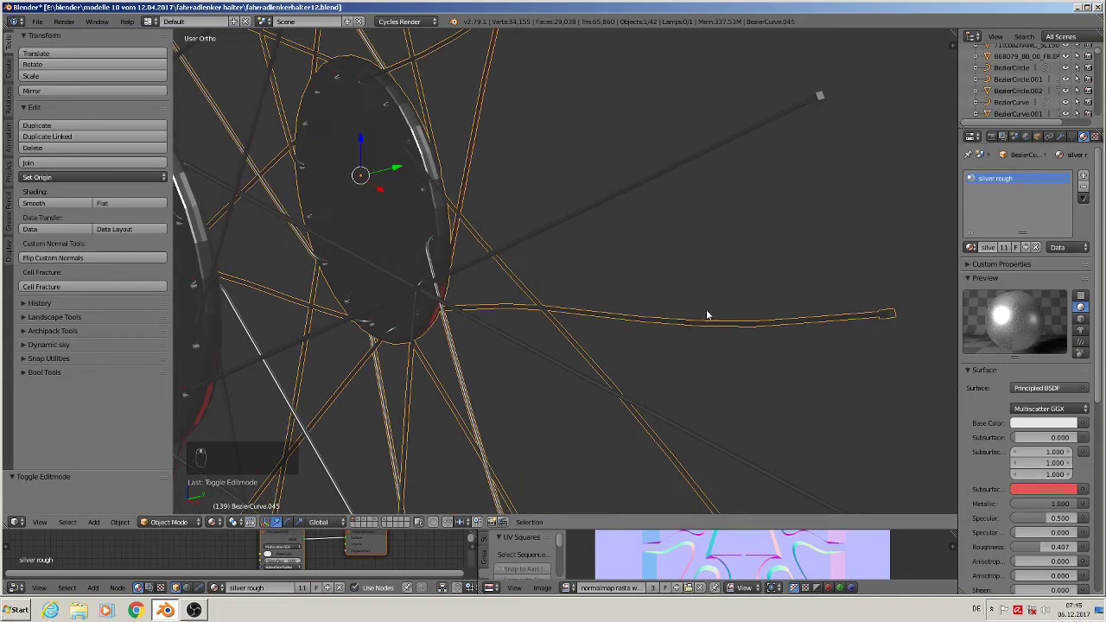
mouse_move(711, 314)
right_mouse_down()
mouse_move(700, 331)
mouse_move(708, 323)
right_mouse_up()
key("Tab")
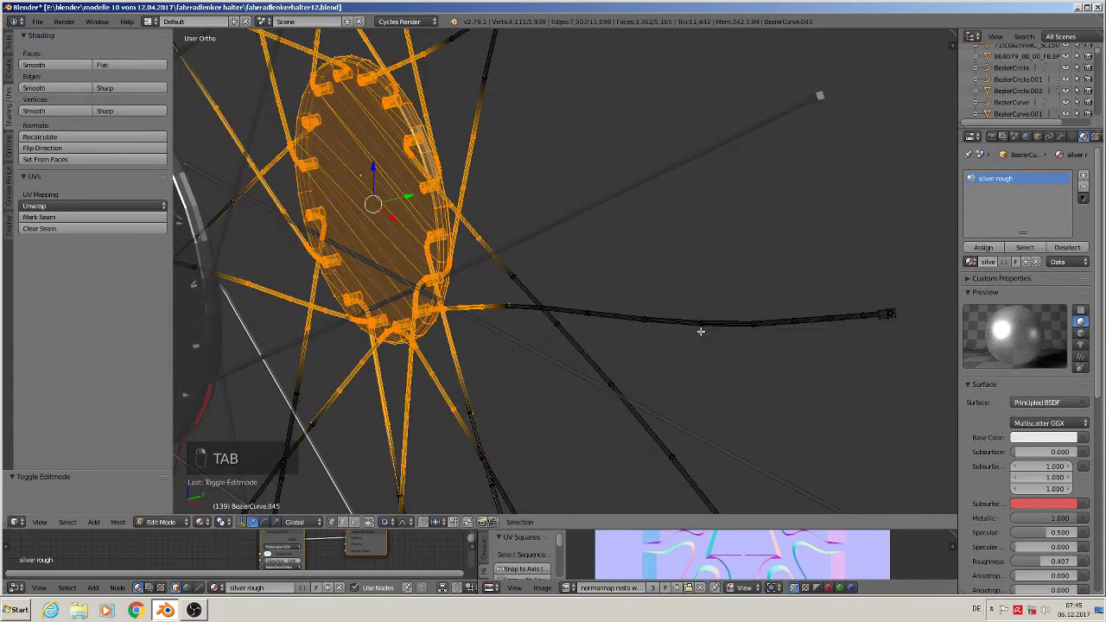
Examine the hub disc and its curved spokes from several angles, with the spoke mesh deselected.
middle_click_drag(687, 329, 565, 275)
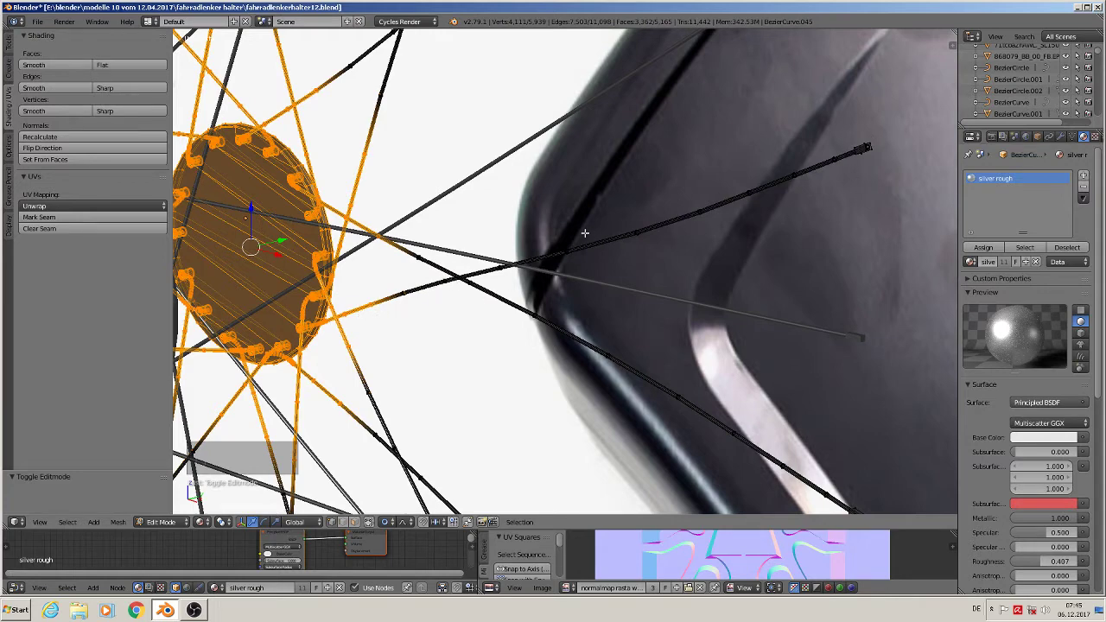
key("KP_Decimal")
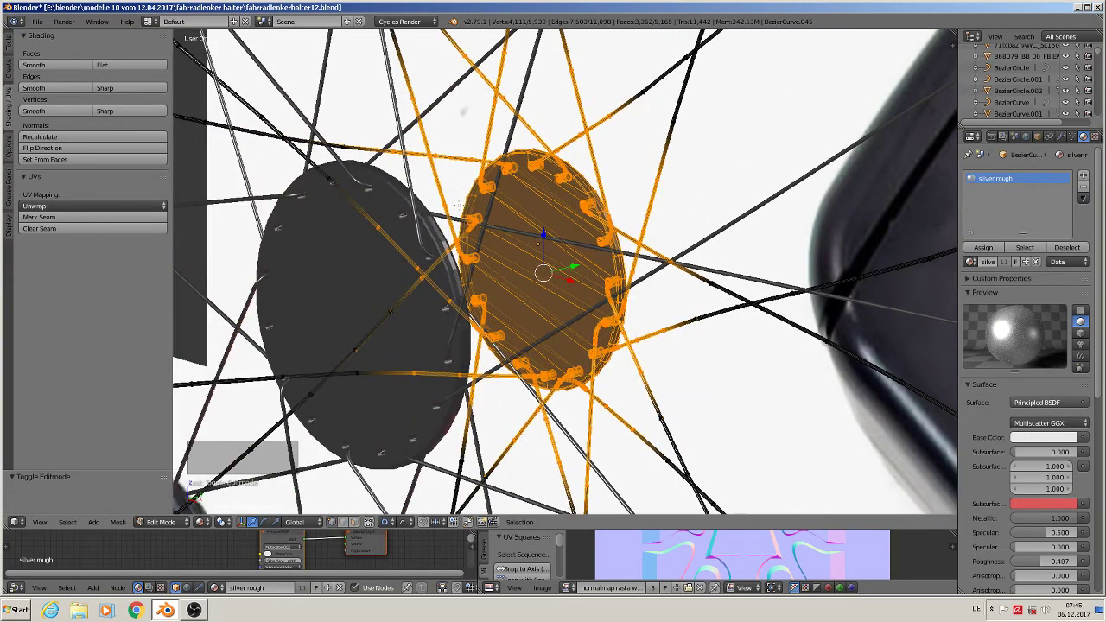
middle_click_drag(455, 205, 429, 235)
key("a")
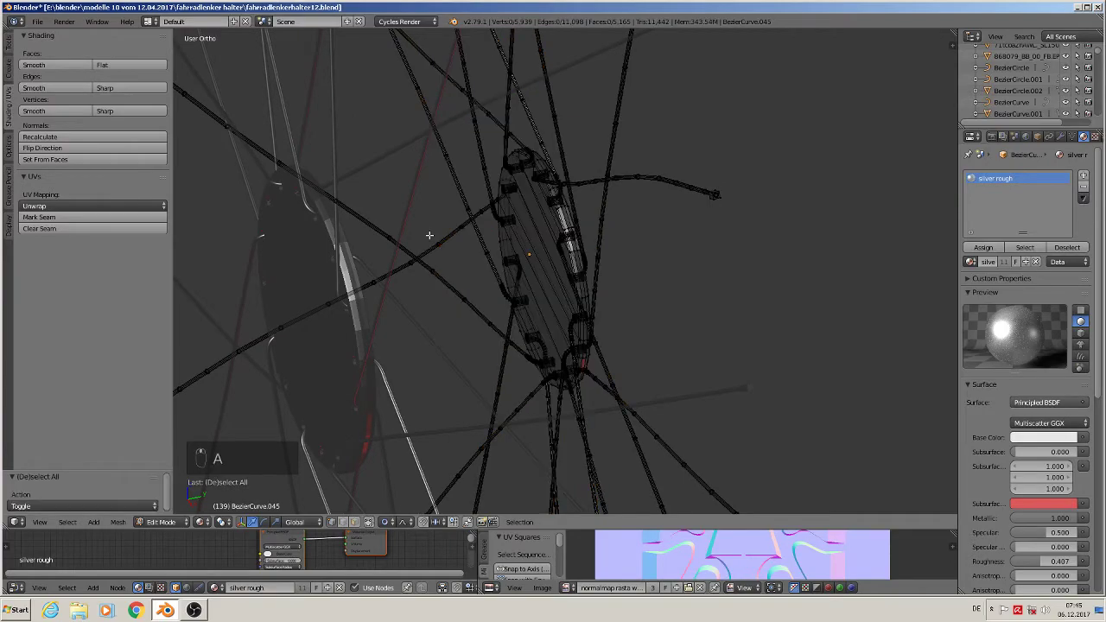
key("Tab")
scroll(497, 236, "up", 2)
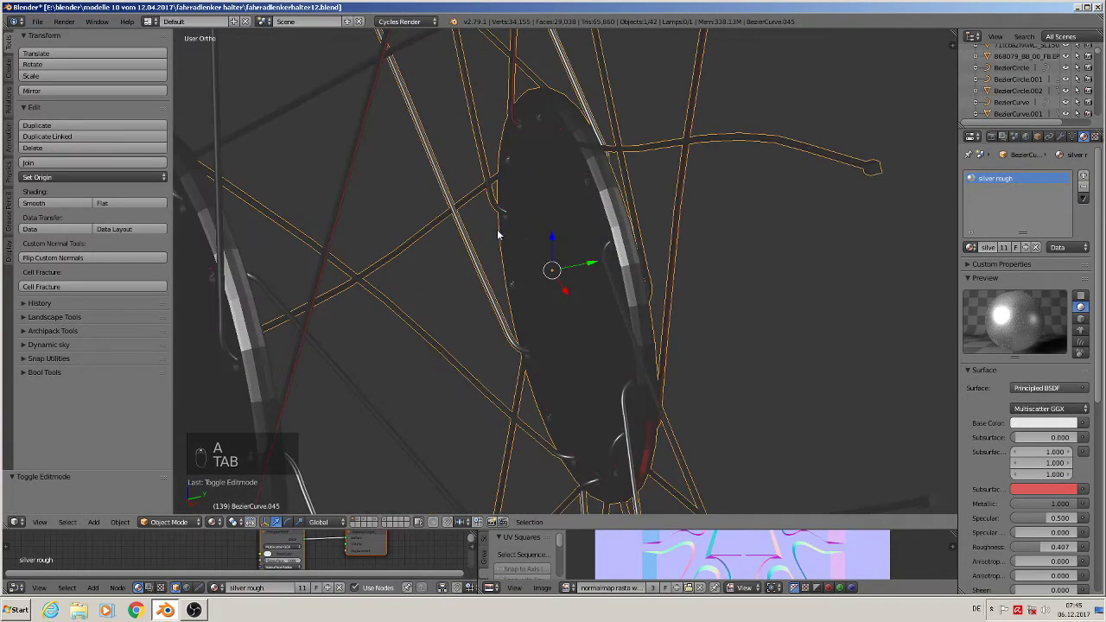
scroll(497, 235, "down", 4)
middle_click_drag(497, 235, 573, 244)
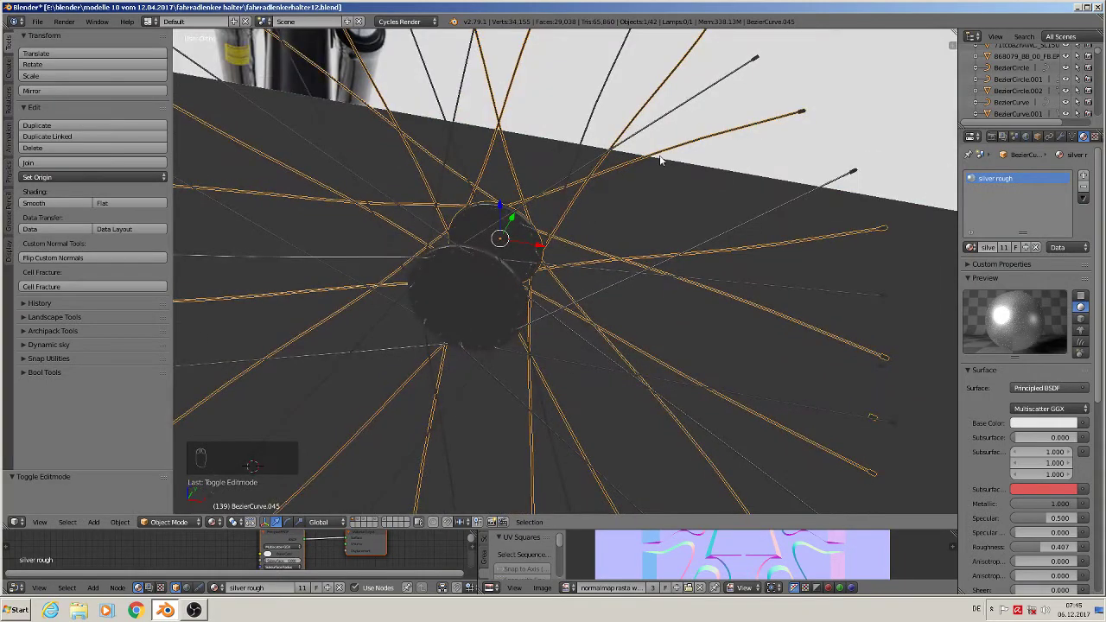
middle_click_drag(684, 161, 602, 277)
Reopen the spoke mesh for editing and disable proportional editing.
key("Tab")
scroll(572, 263, "up", 2)
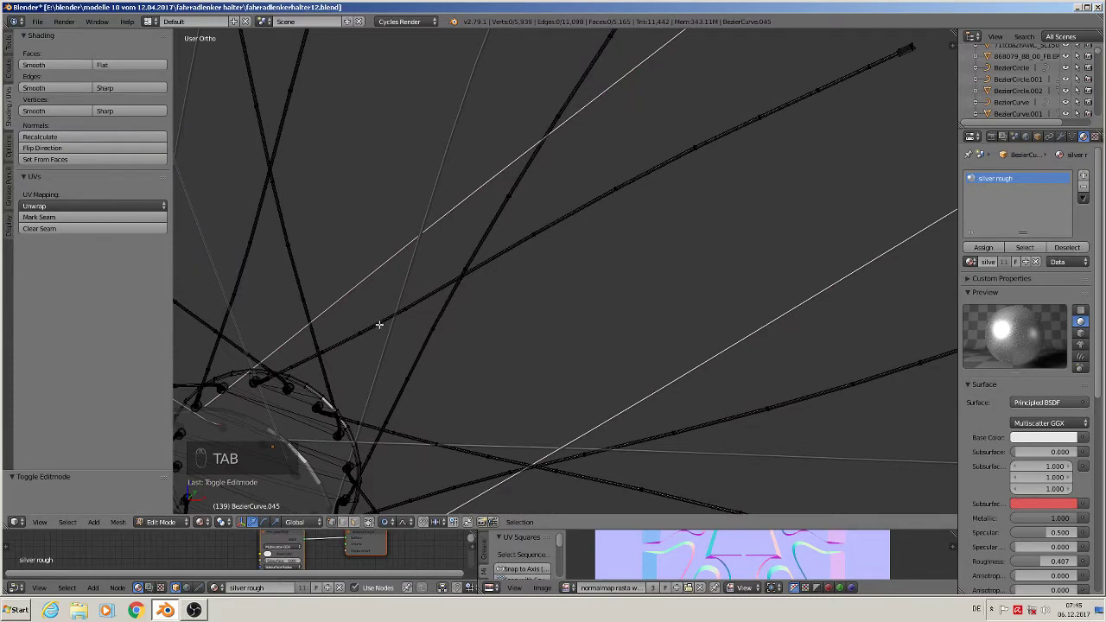
scroll(543, 233, "down", 1)
scroll(363, 499, "down", 1)
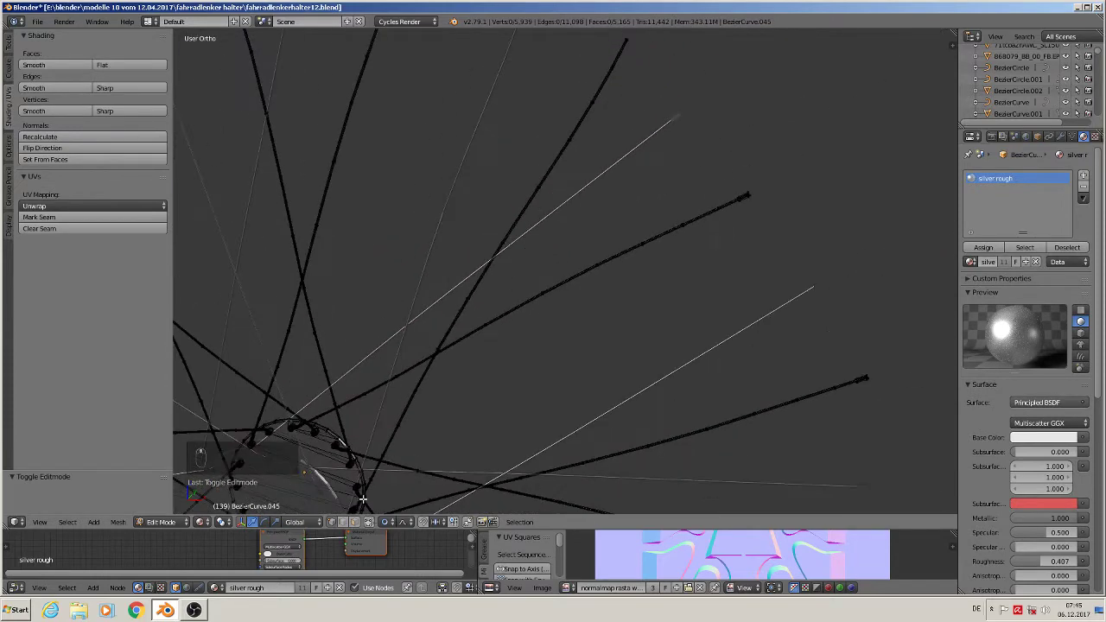
left_click(387, 521)
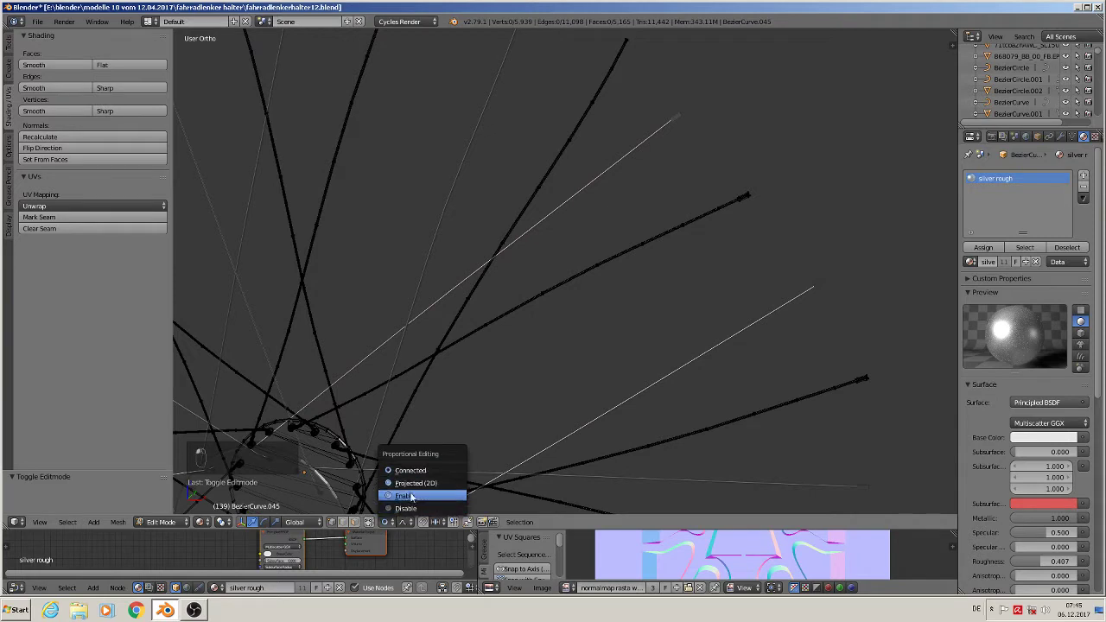
left_click(406, 507)
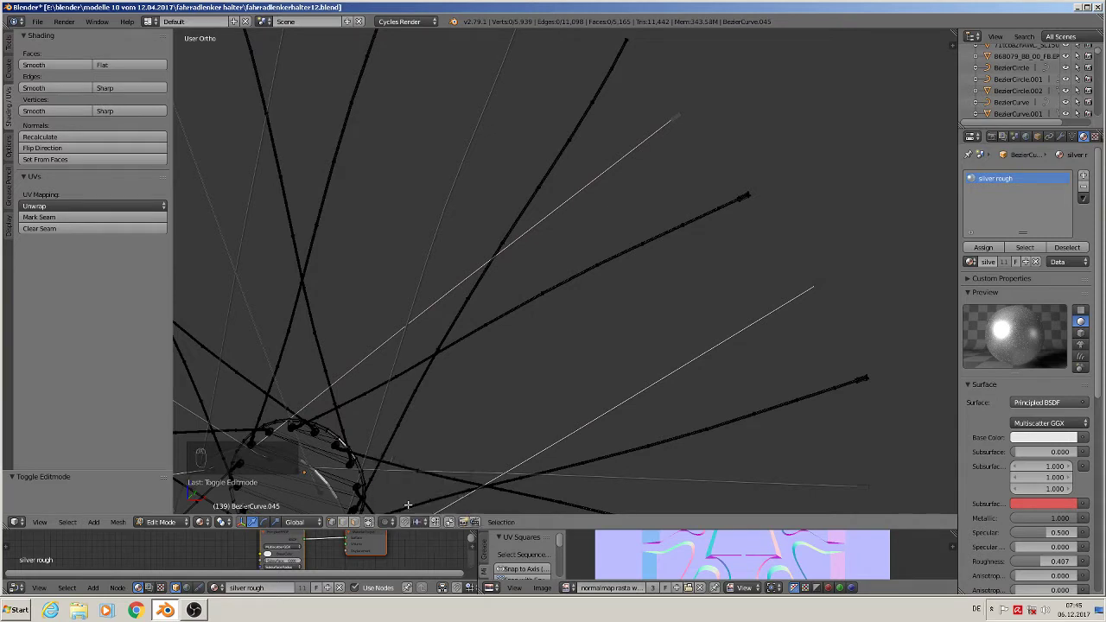
Select the face ring midway along the curved spoke above the hub and grow the selection five times along it.
right_click(506, 316, "alt")
left_click(360, 526)
right_click(490, 323, "alt")
right_click(490, 323, "alt")
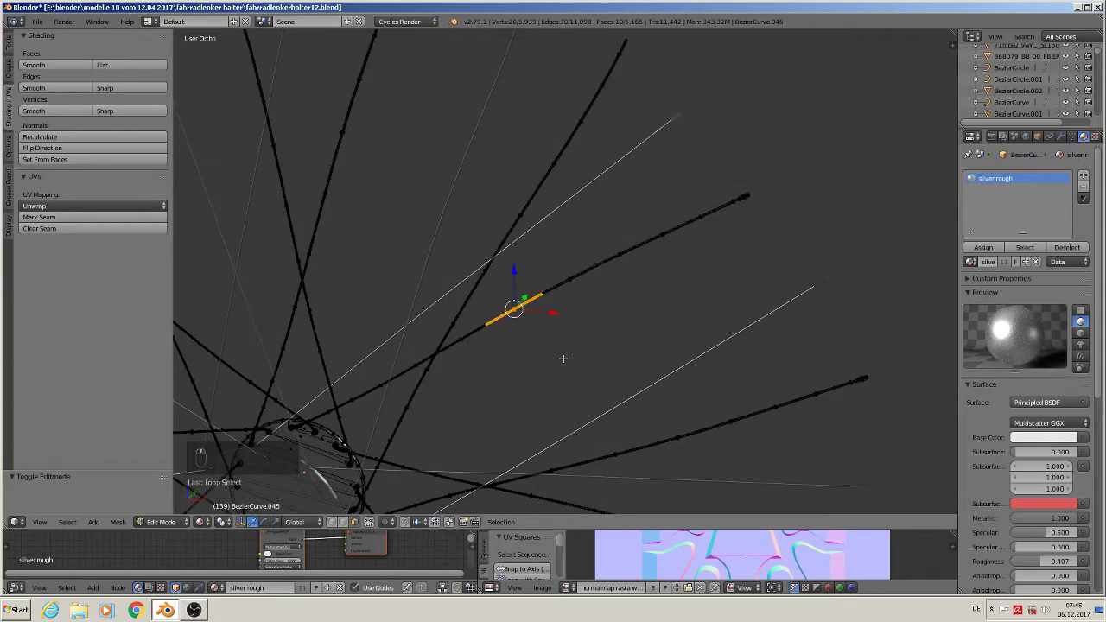
key("ctrl+KP_Add")
key("ctrl+KP_Add")
key("ctrl+KP_Add")
key("ctrl+KP_Add")
key("ctrl+KP_Add")
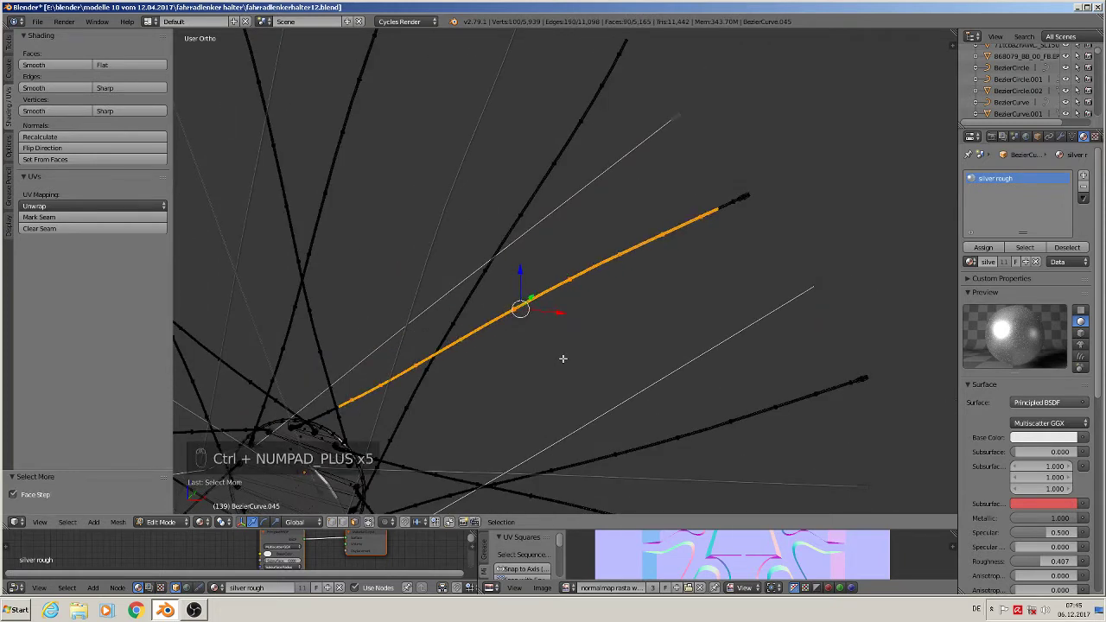
key("x")
left_click(563, 358)
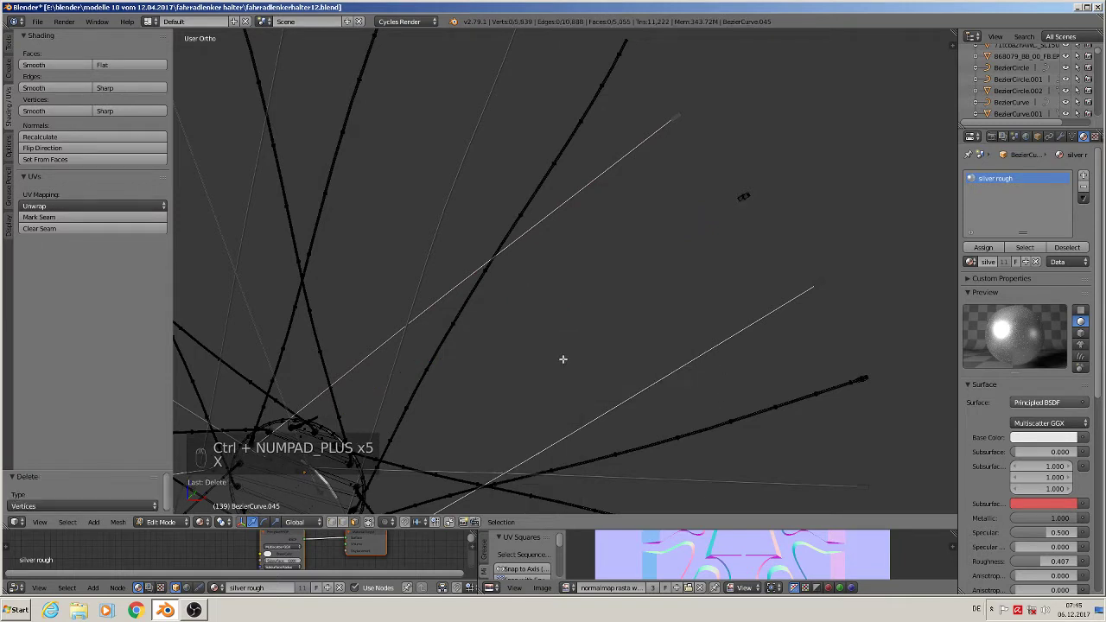
scroll(563, 359, "up", 4)
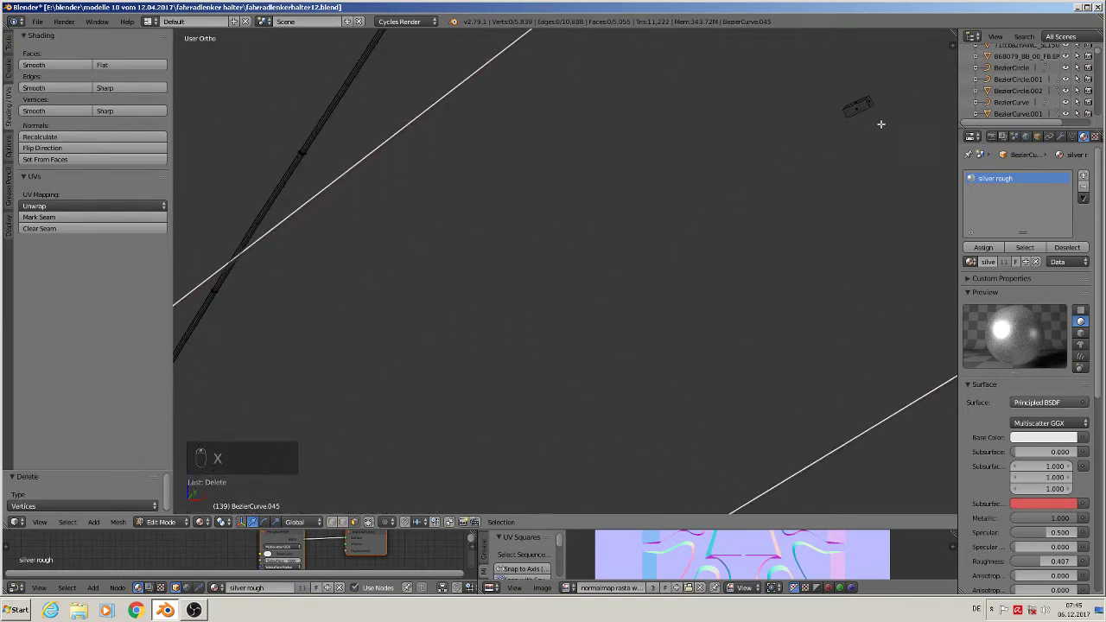
key("ctrl+z")
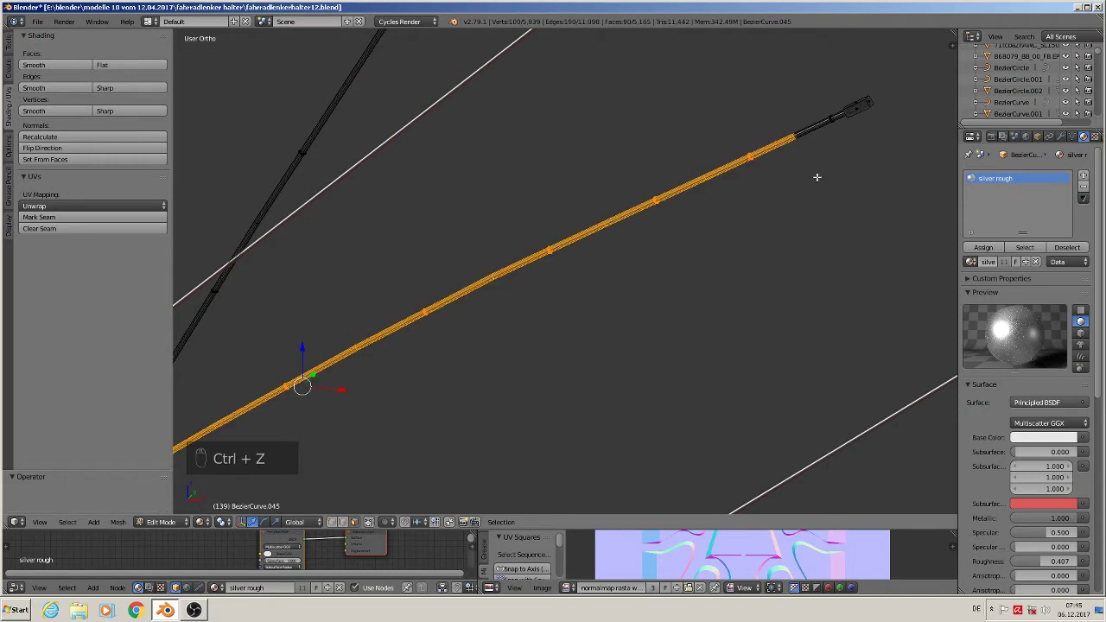
Shrink the spoke selection by one ring at each end and delete the selected vertices of its middle section.
scroll(824, 149, "up", 8)
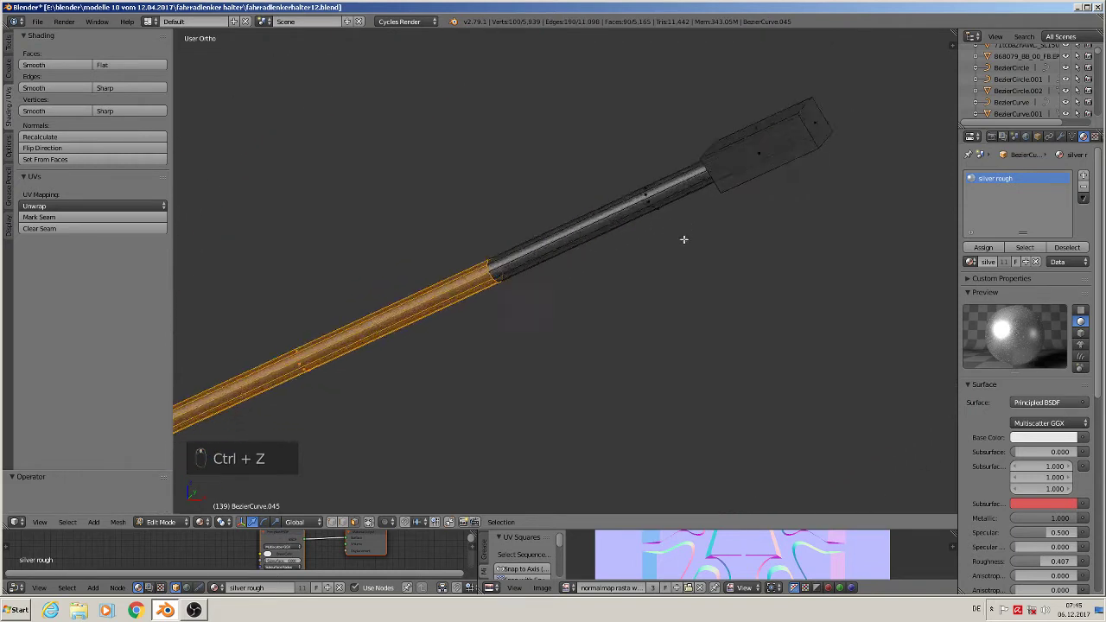
scroll(581, 301, "down", 3)
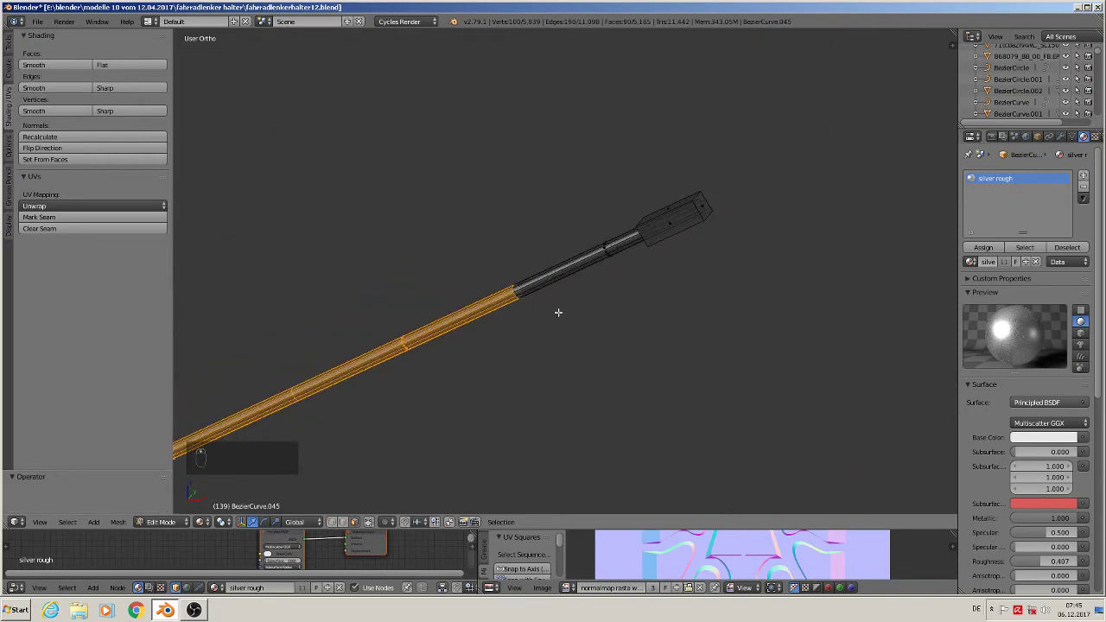
key("ctrl+KP_Subtract")
key("x")
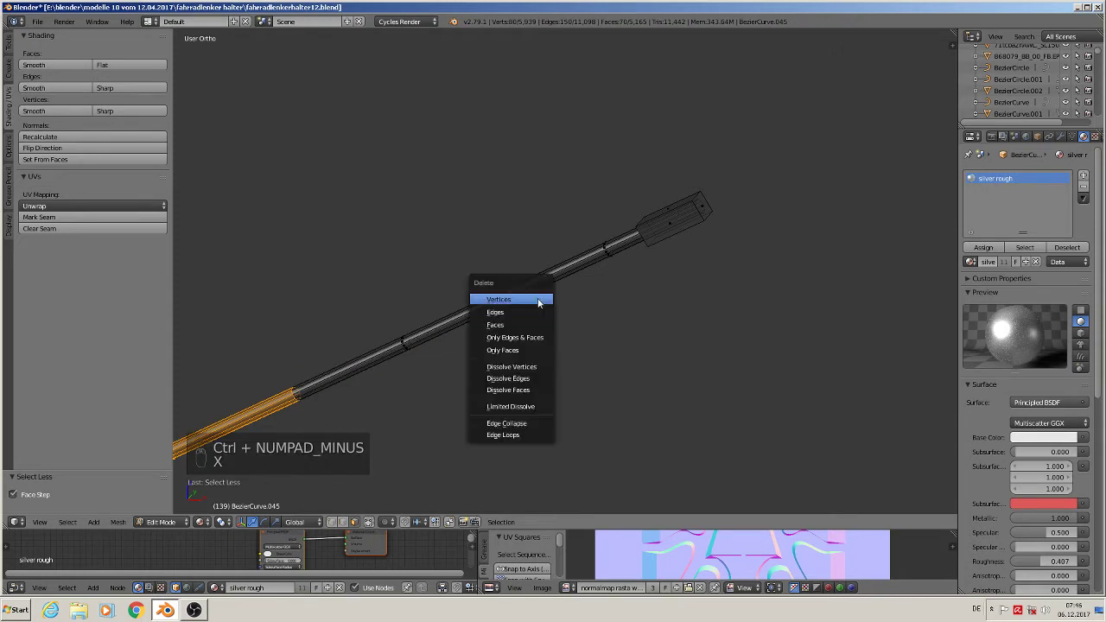
left_click(538, 297)
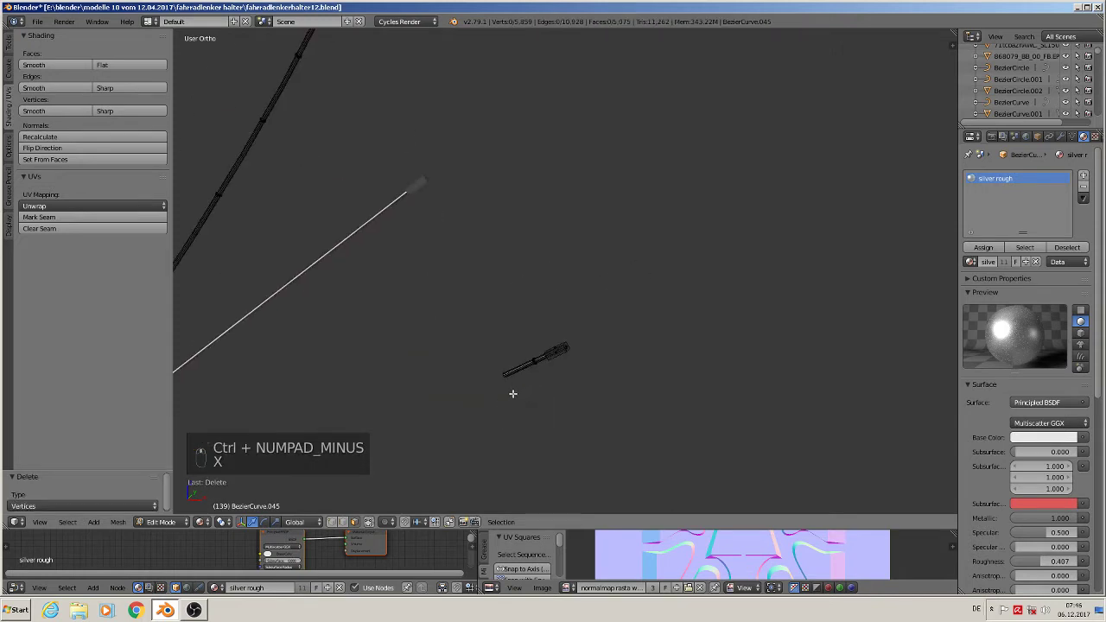
Bridge the open edge loops of the two remaining spoke pieces with Bridge Edge Loops, then leave mesh editing.
scroll(466, 424, "up", 1)
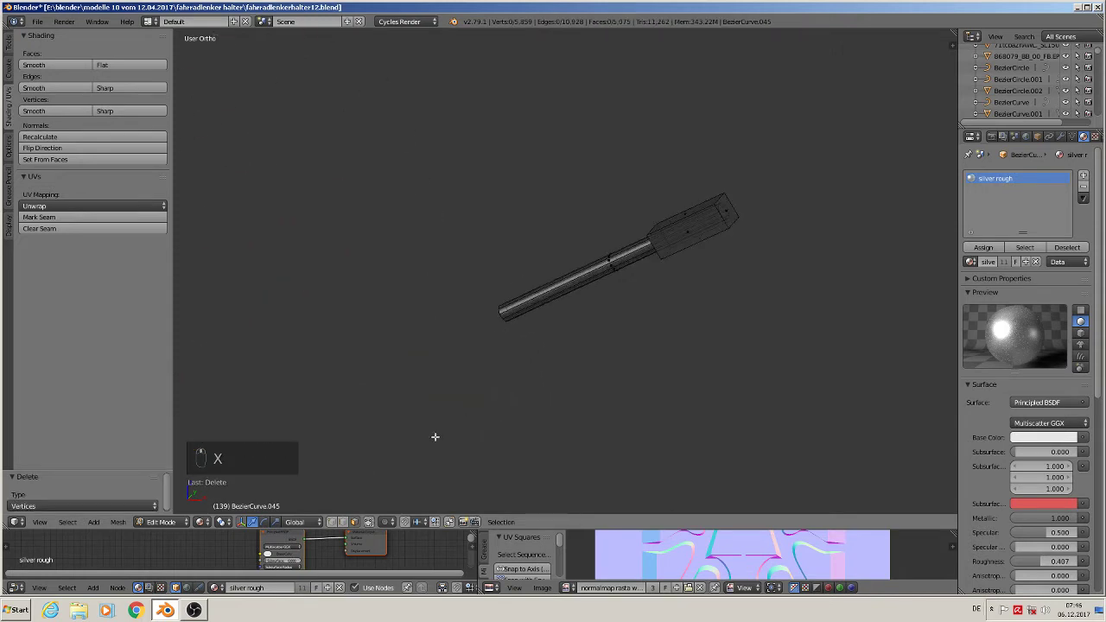
right_click(501, 314, "alt")
middle_click_drag(510, 358, 491, 325)
scroll(492, 325, "up", 3)
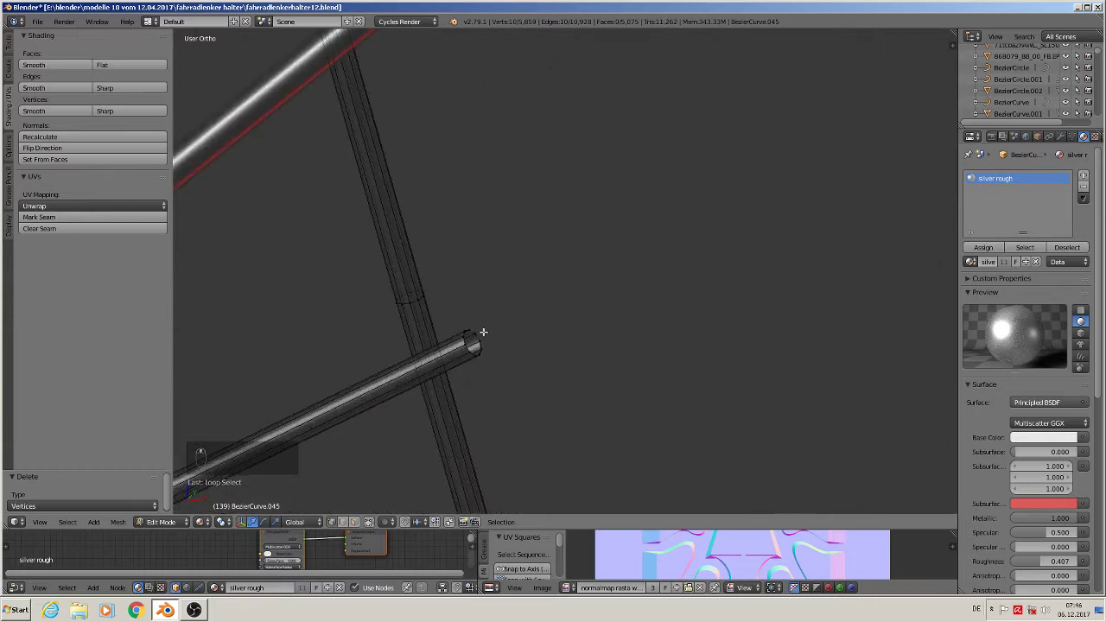
right_click(478, 335, "alt+shift")
key("space")
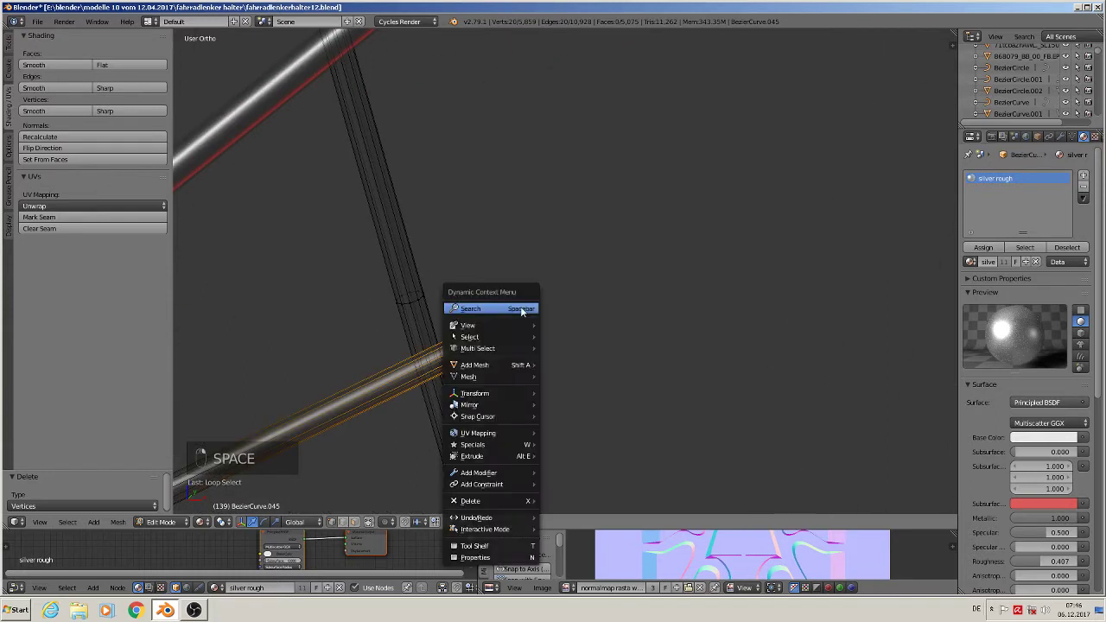
left_click(523, 310)
type("br")
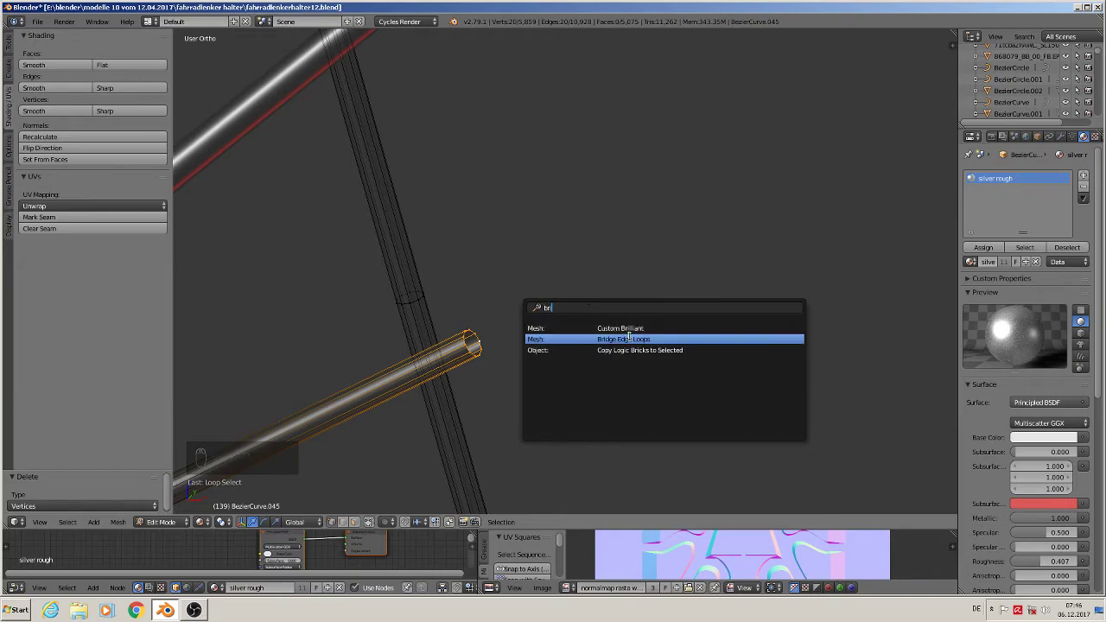
left_click(630, 339)
scroll(652, 365, "down", 6)
scroll(681, 372, "down", 4)
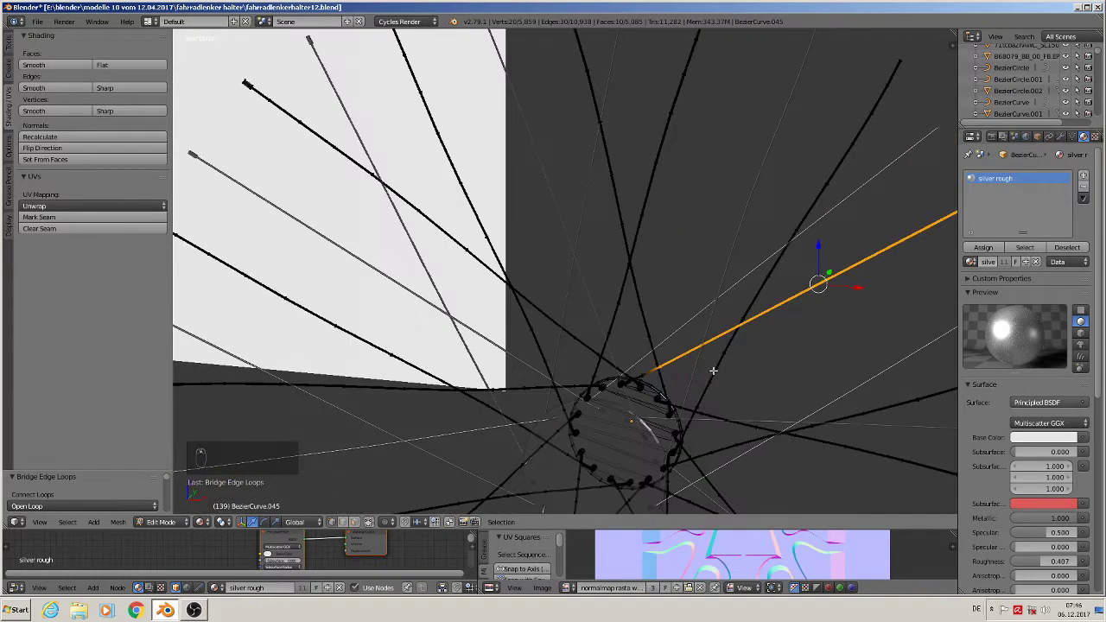
key("Tab")
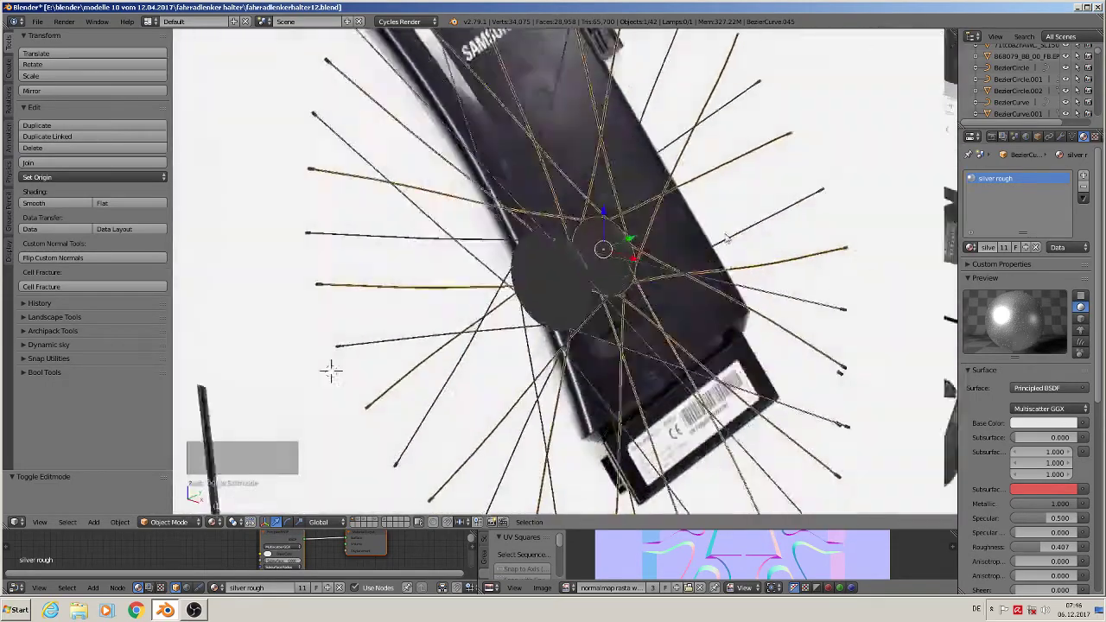
Examine the rebuilt spoke among the others from several angles and deselect all objects.
middle_click_drag(728, 238, 833, 329)
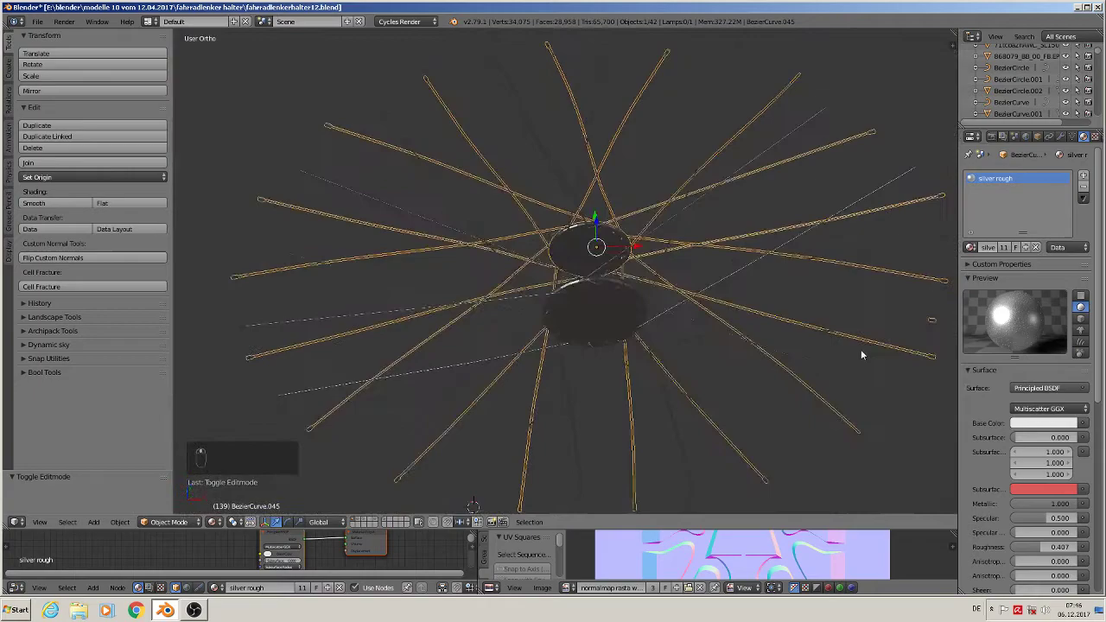
middle_click_drag(861, 352, 839, 363)
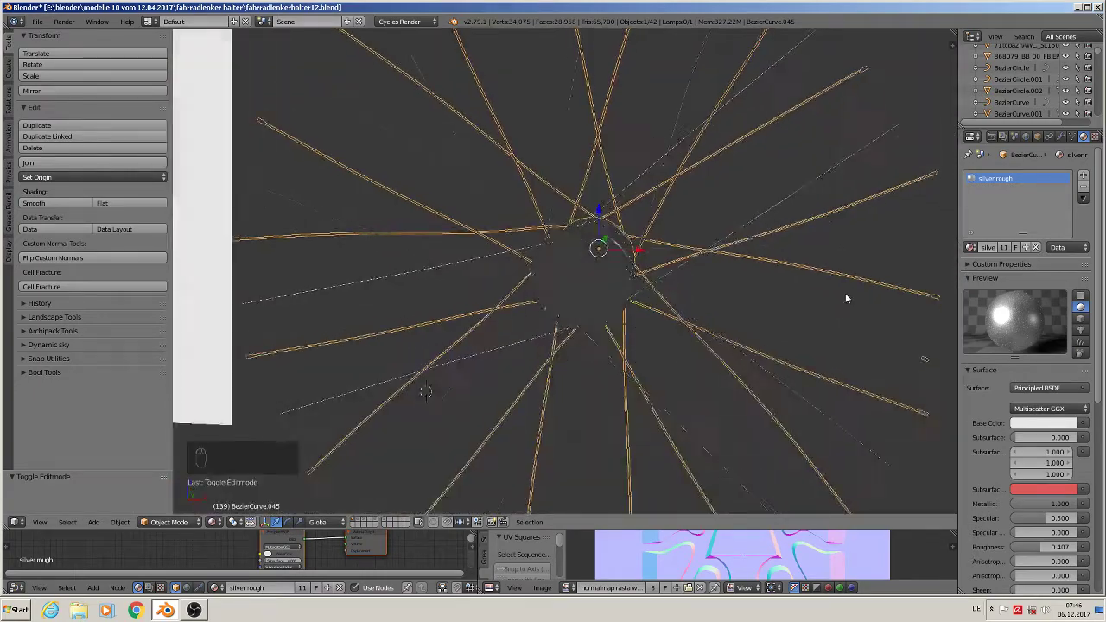
middle_click_drag(847, 296, 847, 289)
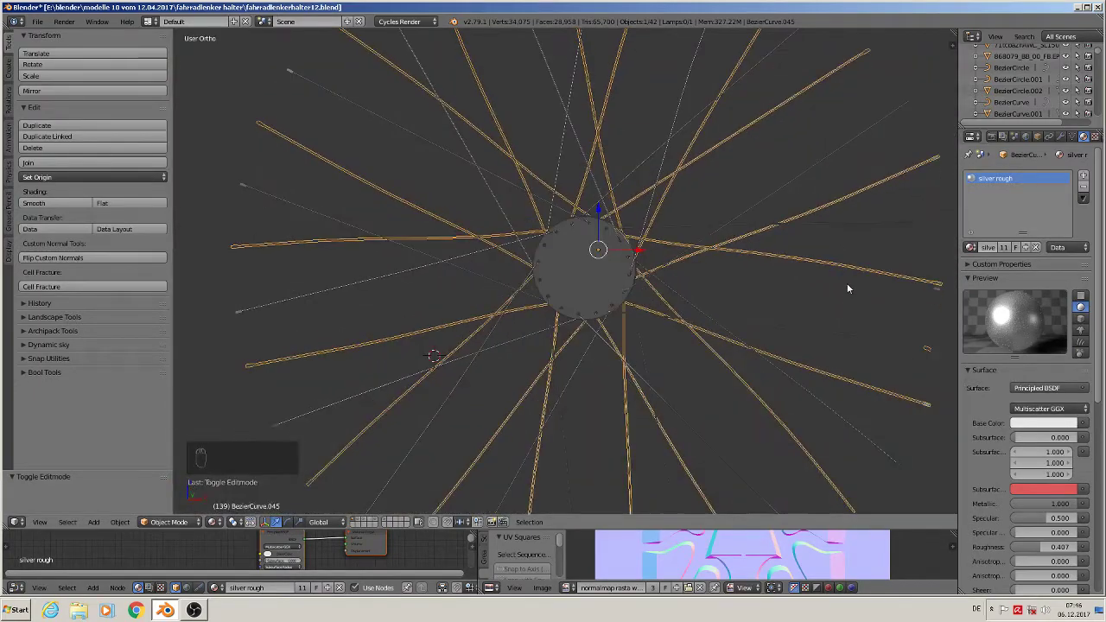
key("Tab")
scroll(812, 315, "down", 3)
key("Tab")
key("a")
key("a")
key("a")
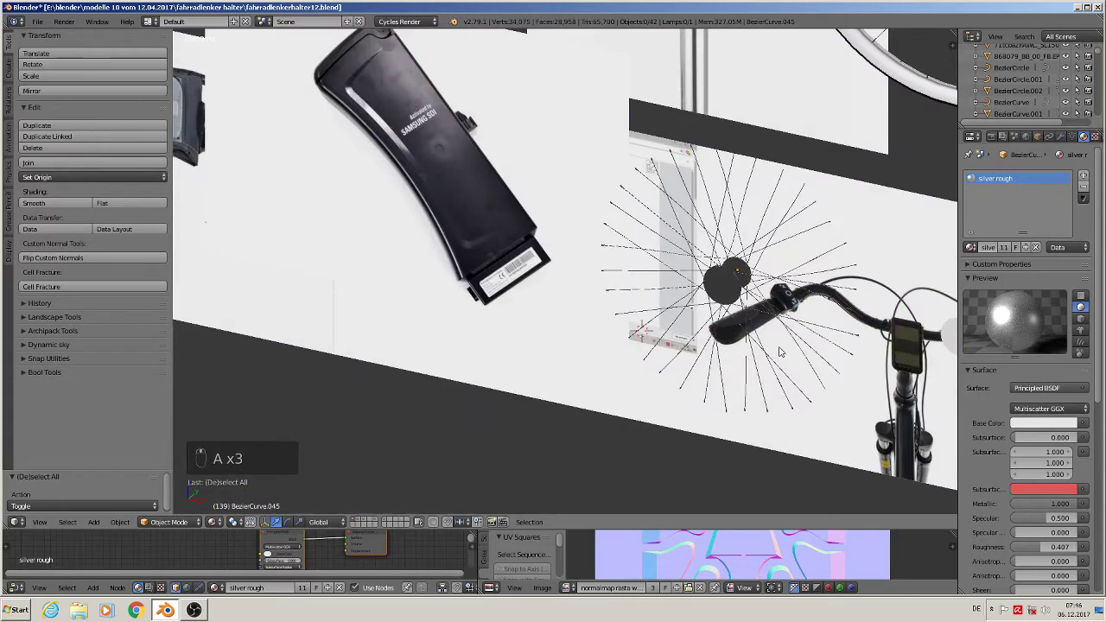
Move the spokes inside the wheel rim about -2.554 along the X axis, out of the rim.
middle_click_drag(782, 354, 590, 344)
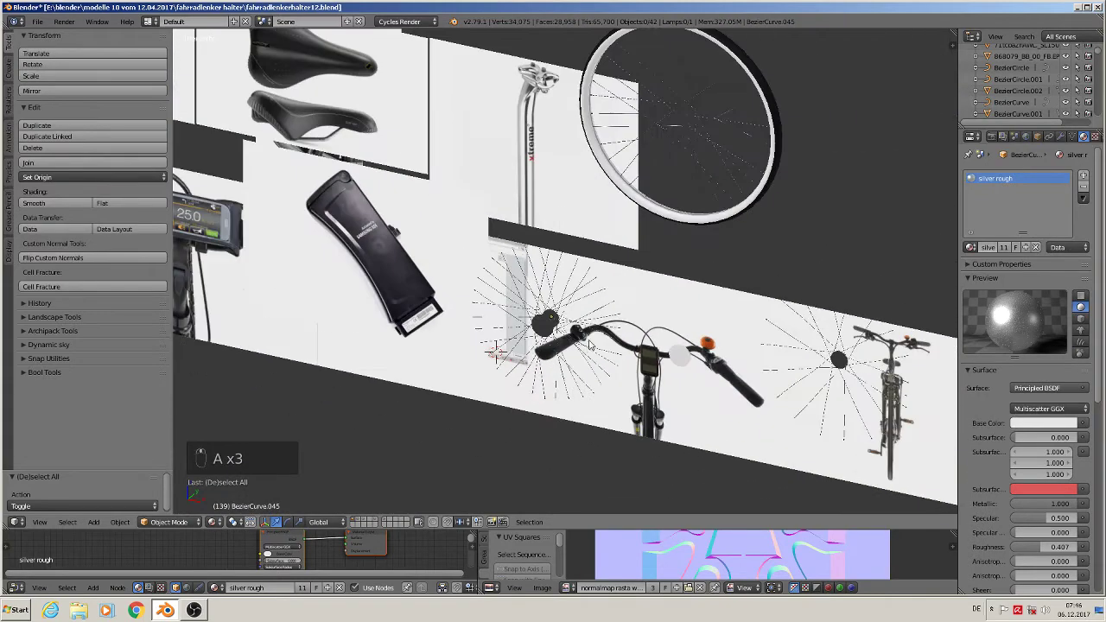
right_click(694, 111)
middle_click_drag(694, 110, 730, 165)
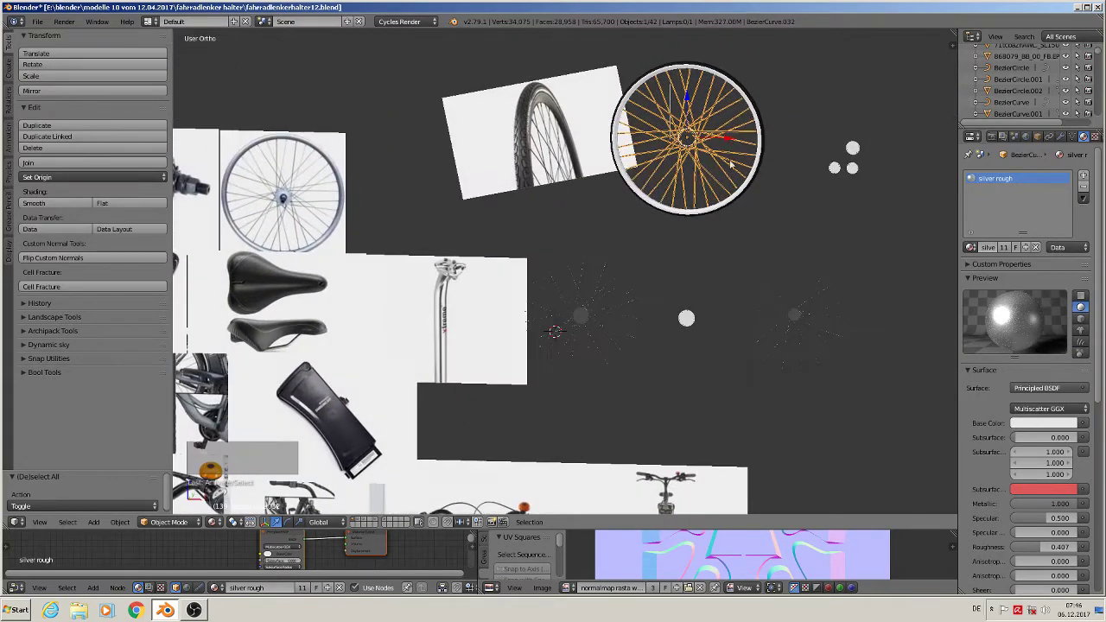
key("g")
key("x")
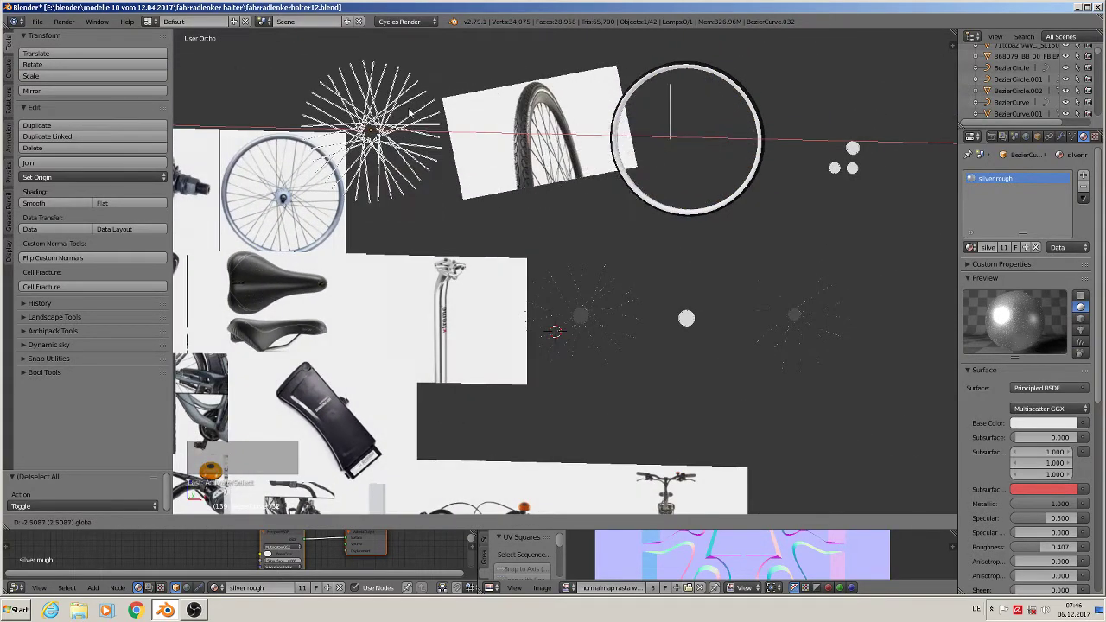
left_click(555, 220)
Join the two neighbouring hub-and-spoke objects into one object and show it in front view.
right_click(579, 318)
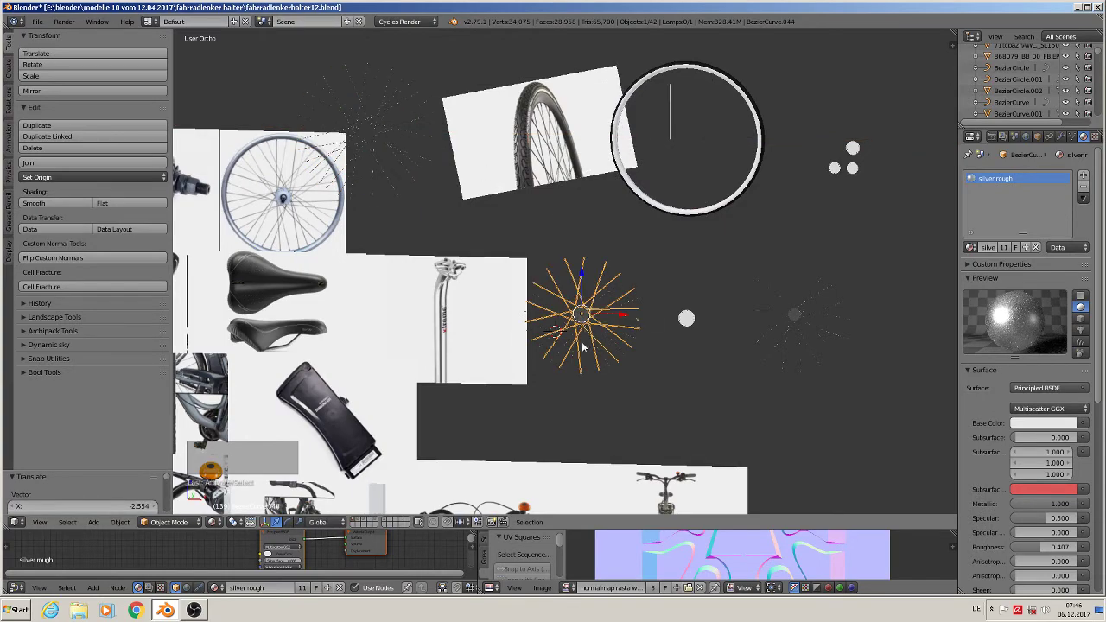
middle_click_drag(579, 317, 530, 379)
scroll(529, 379, "up", 6)
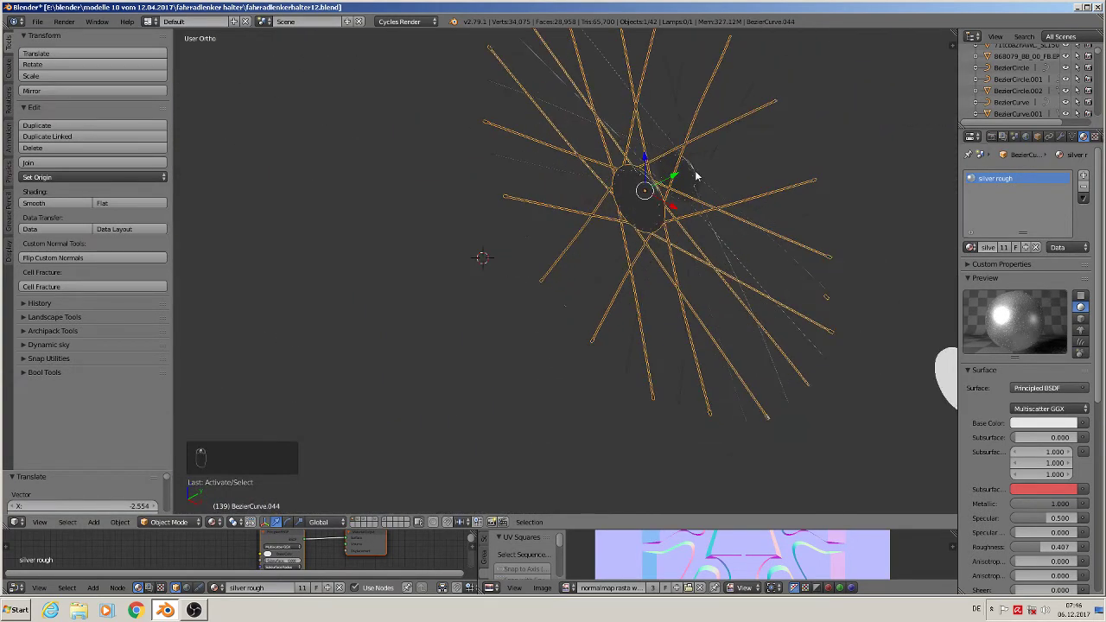
right_click(691, 175, "shift")
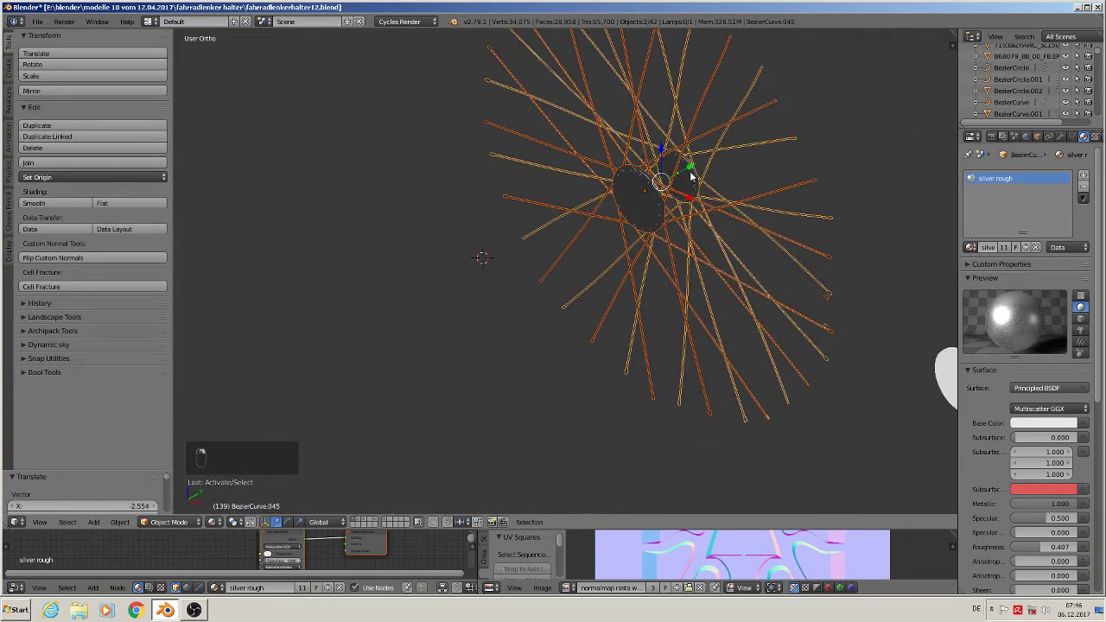
left_click(52, 162)
scroll(683, 332, "down", 3)
key("KP_1")
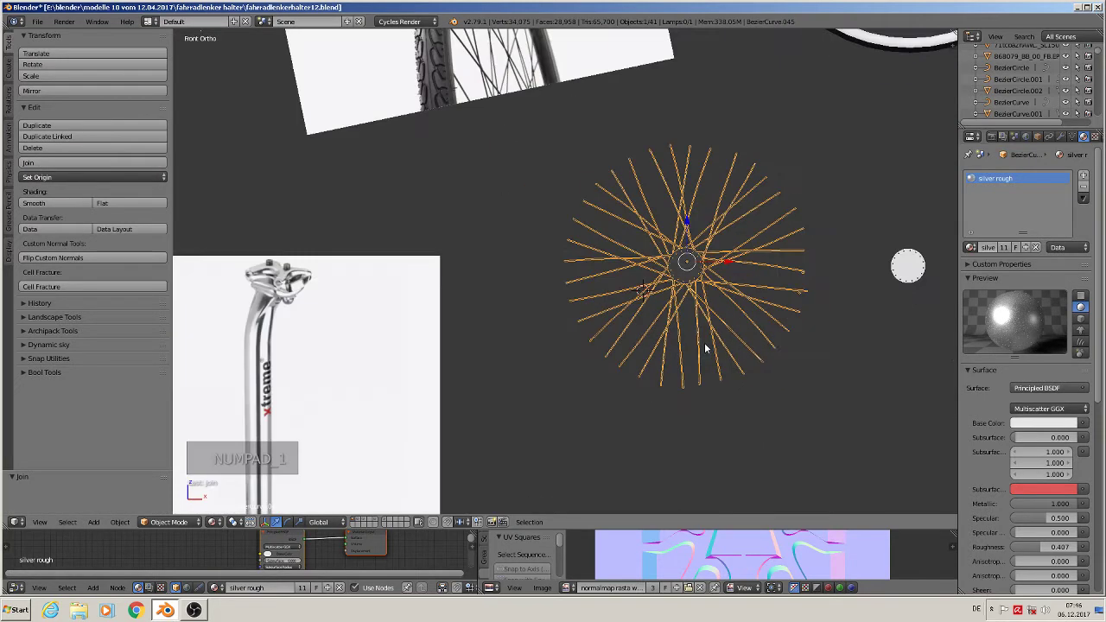
Move the joined spoke set into the centre of the wheel rim and scale it up by about 1.154.
key("g")
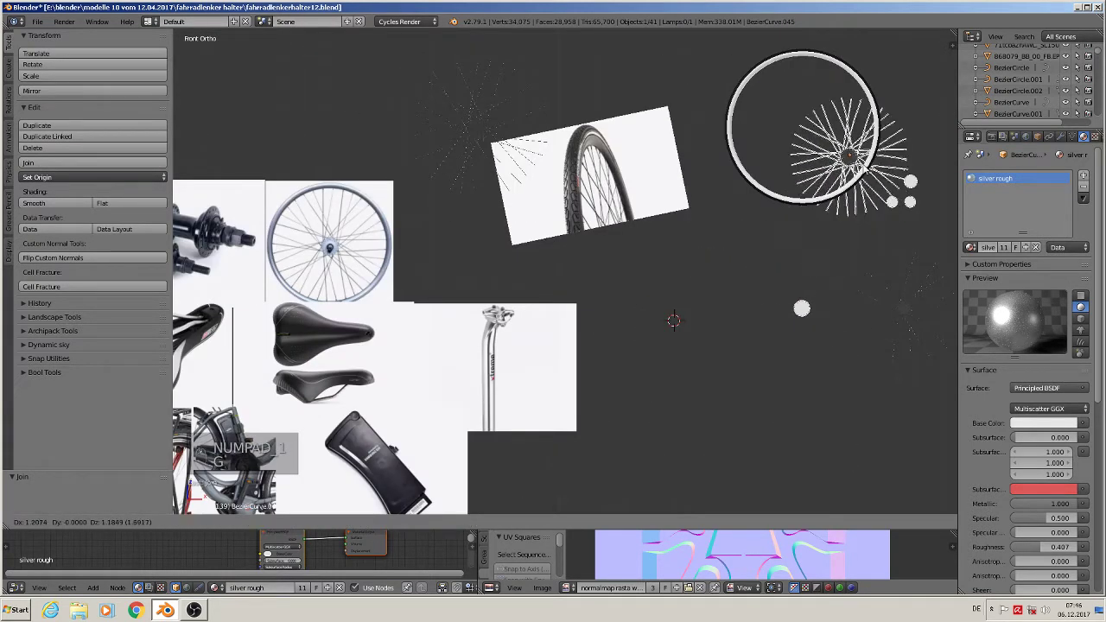
left_click(825, 147)
middle_click_drag(834, 149, 691, 248, "shift")
scroll(688, 247, "up", 5)
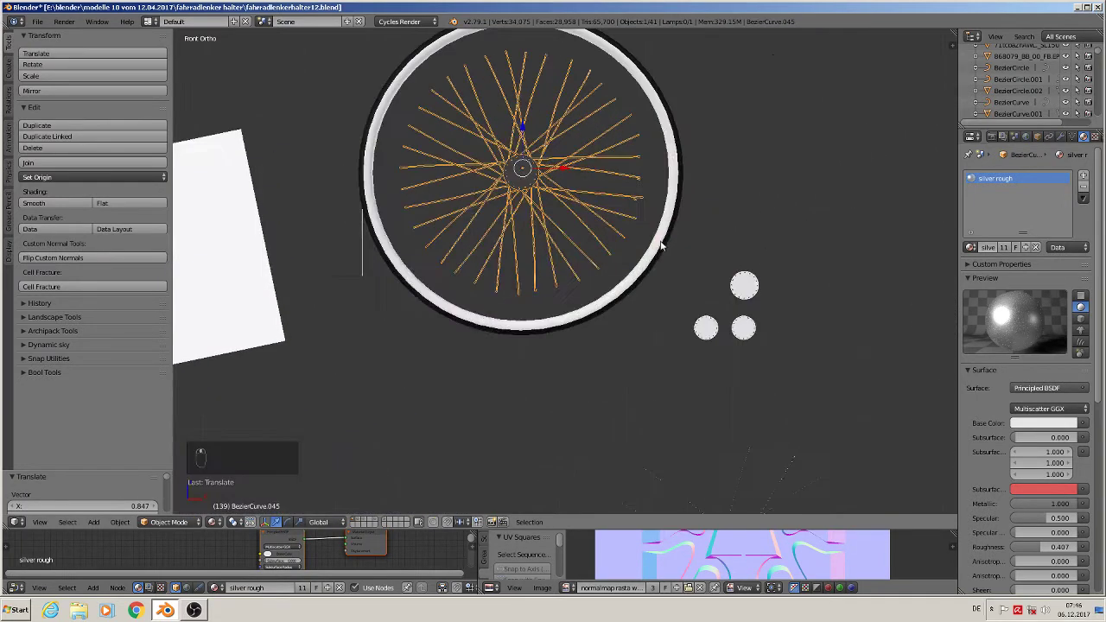
key("s")
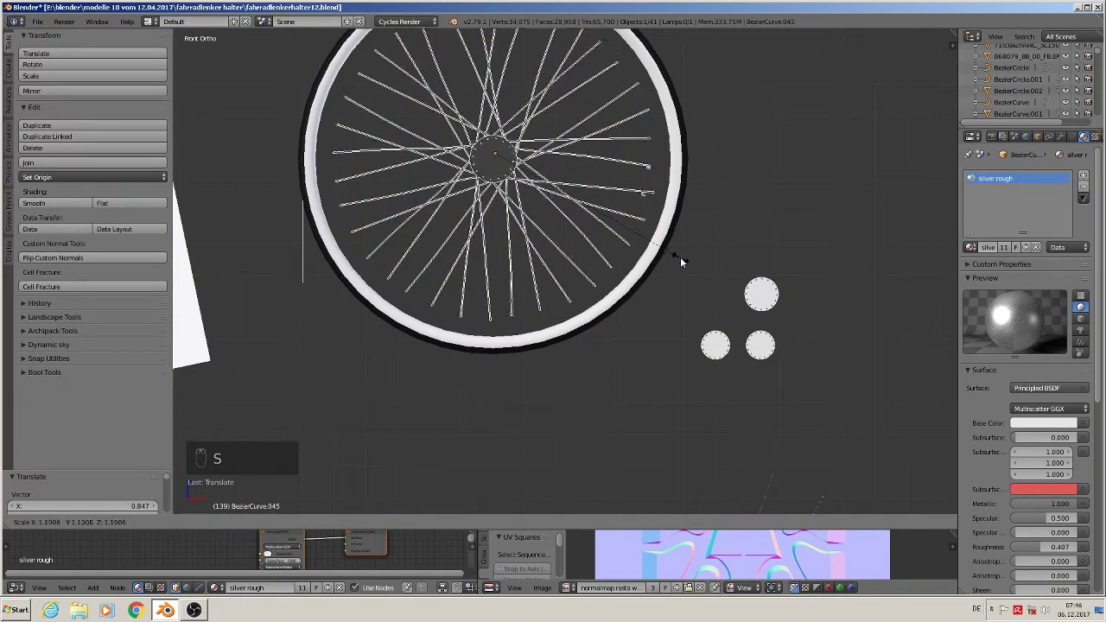
left_click(690, 260)
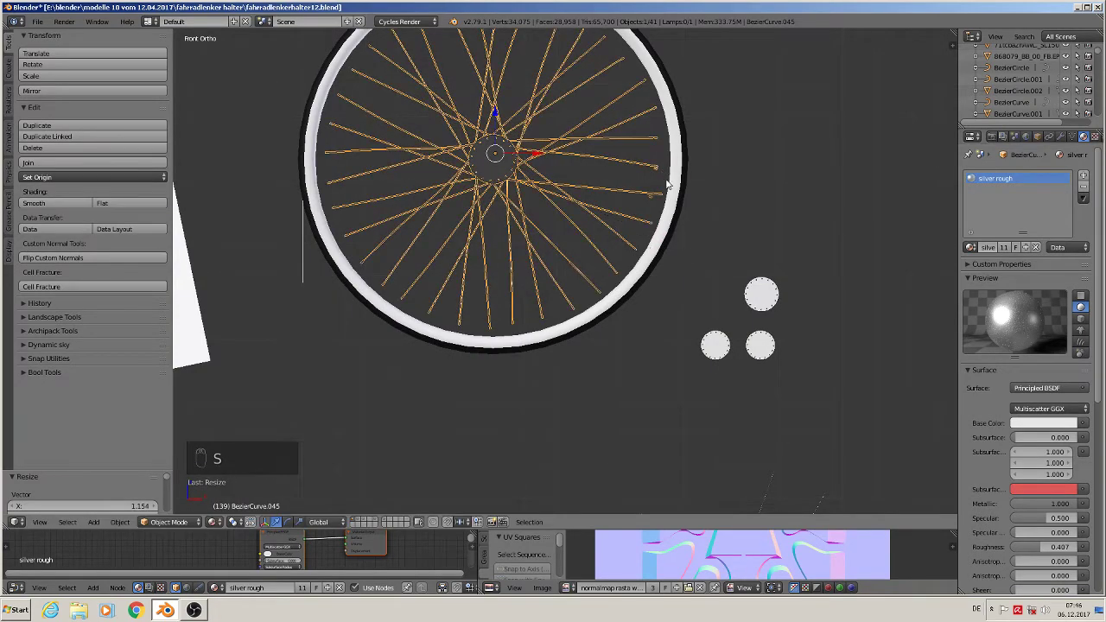
Delete the two small loose mesh pieces beside the spoke ends near the rim, then leave mesh editing.
scroll(681, 207, "up", 6)
key("Tab")
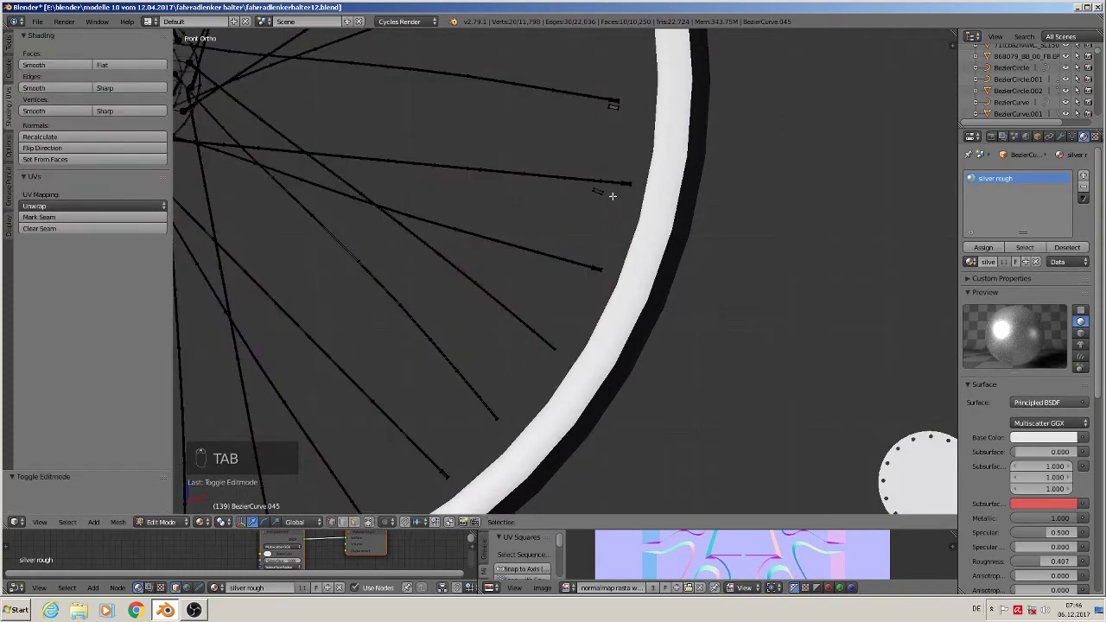
key("a")
key("a")
key("l")
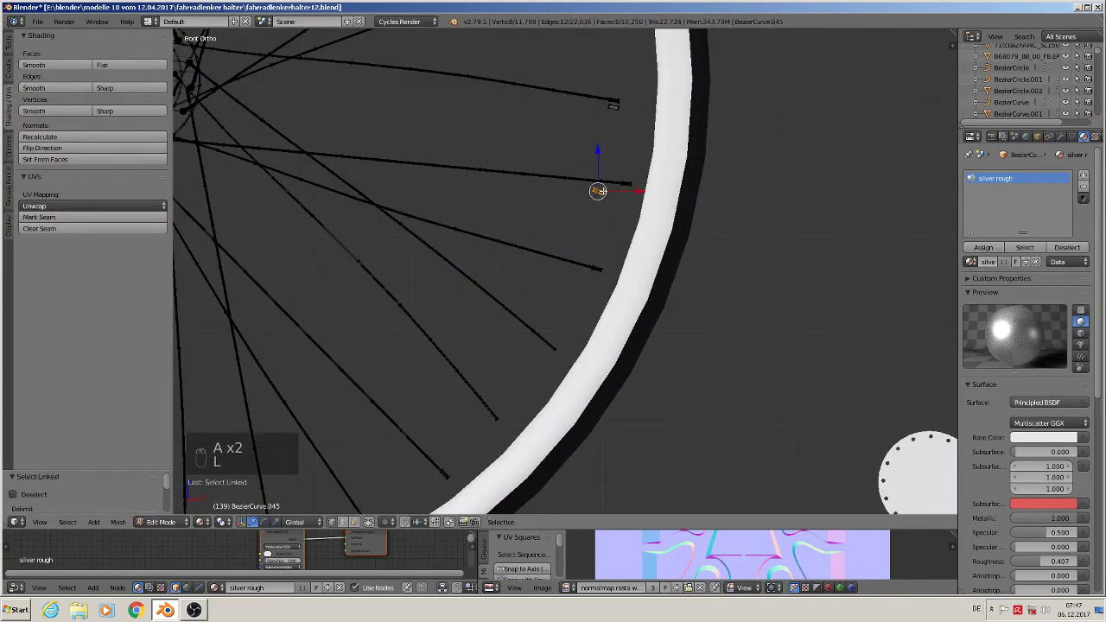
key("l")
key("x")
left_click(615, 115)
scroll(569, 270, "down", 4)
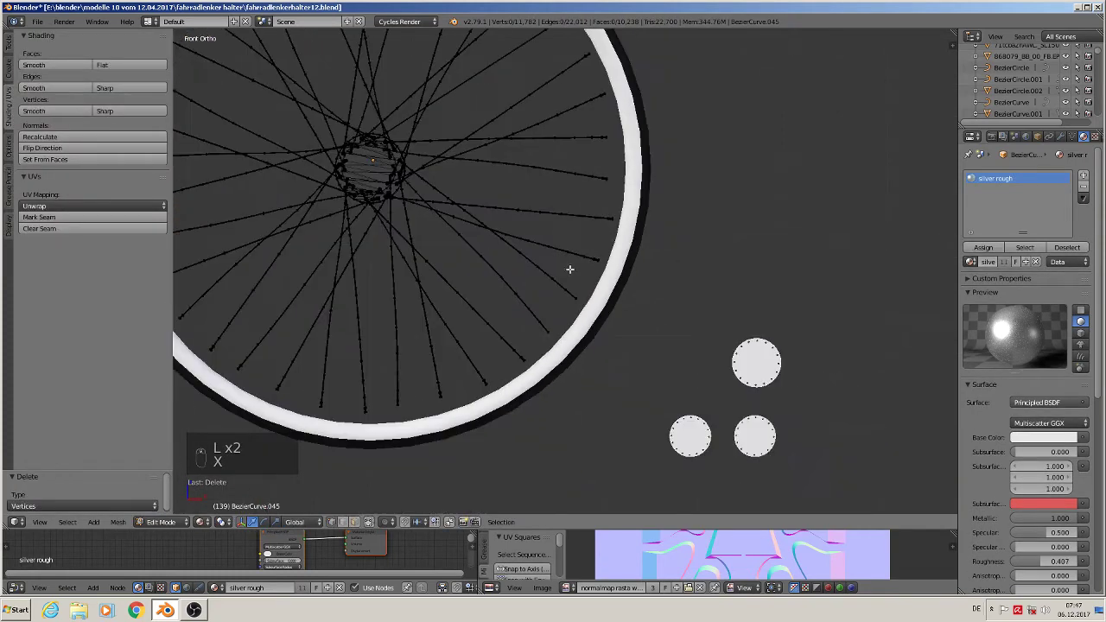
scroll(569, 269, "down", 3)
key("Tab")
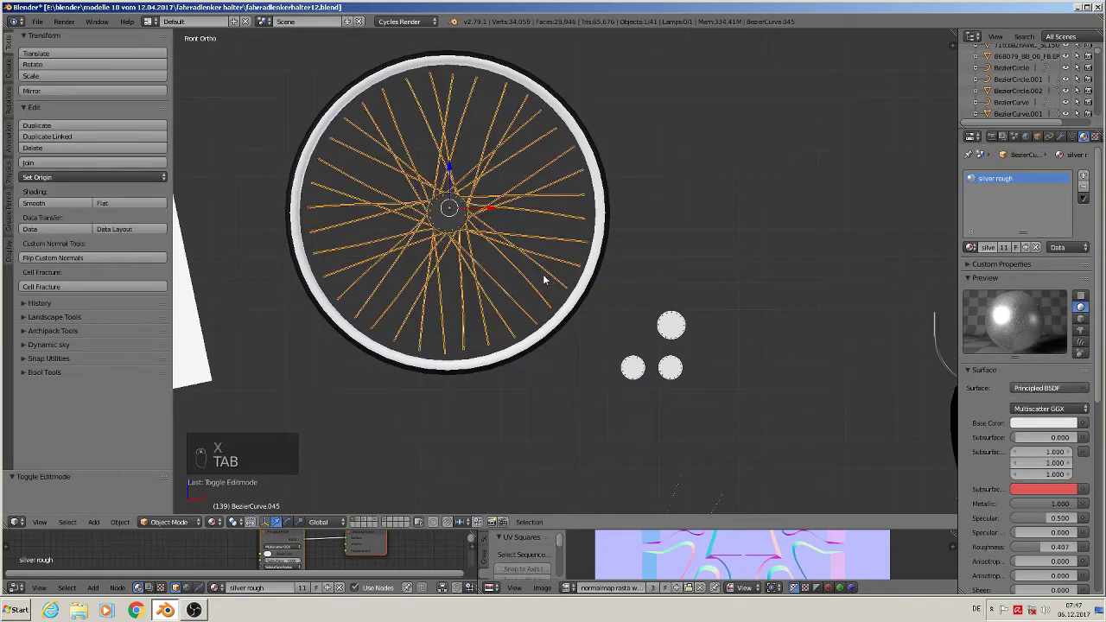
Examine the tyre, wheel and rear rack reference photos for how the spokes meet the rim.
middle_click_drag(545, 279, 701, 262, "shift")
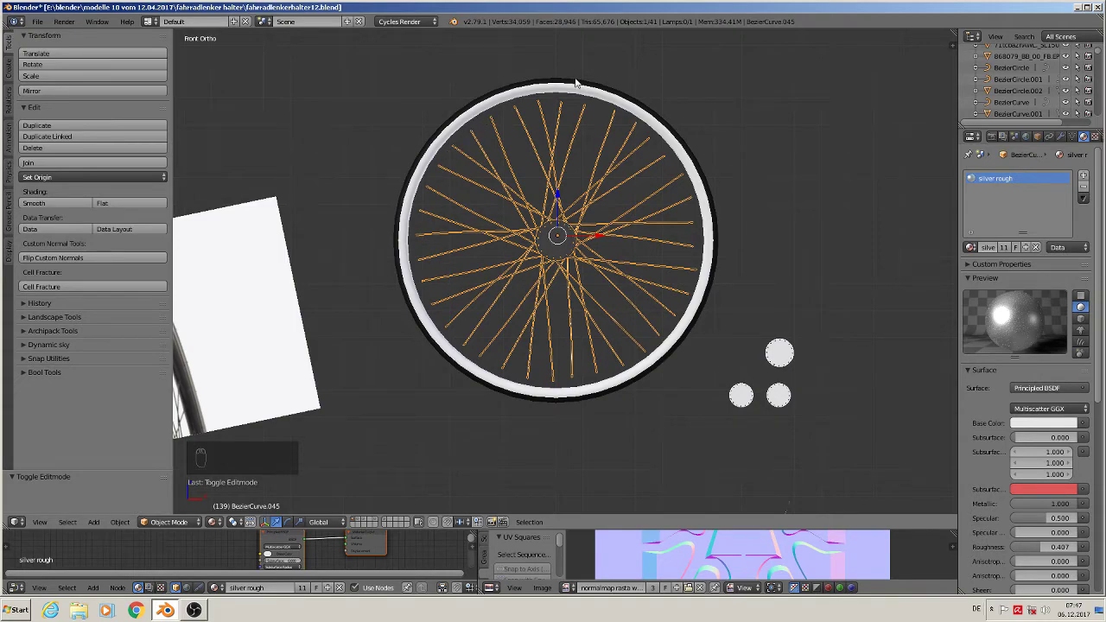
scroll(437, 216, "down", 4)
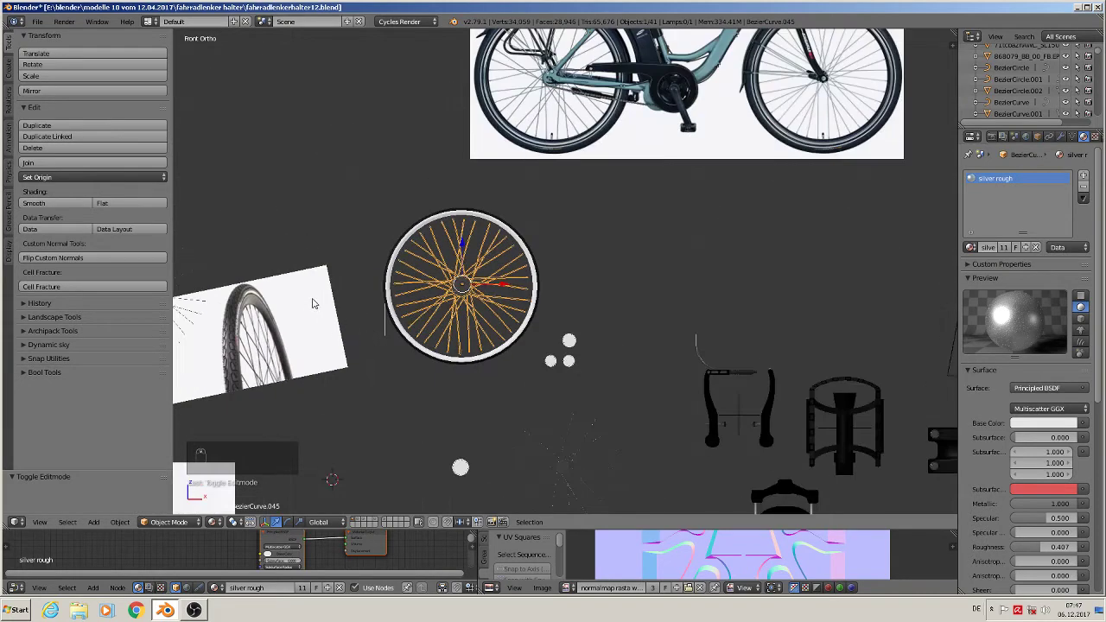
middle_click_drag(314, 304, 542, 286, "shift")
scroll(541, 286, "up", 5)
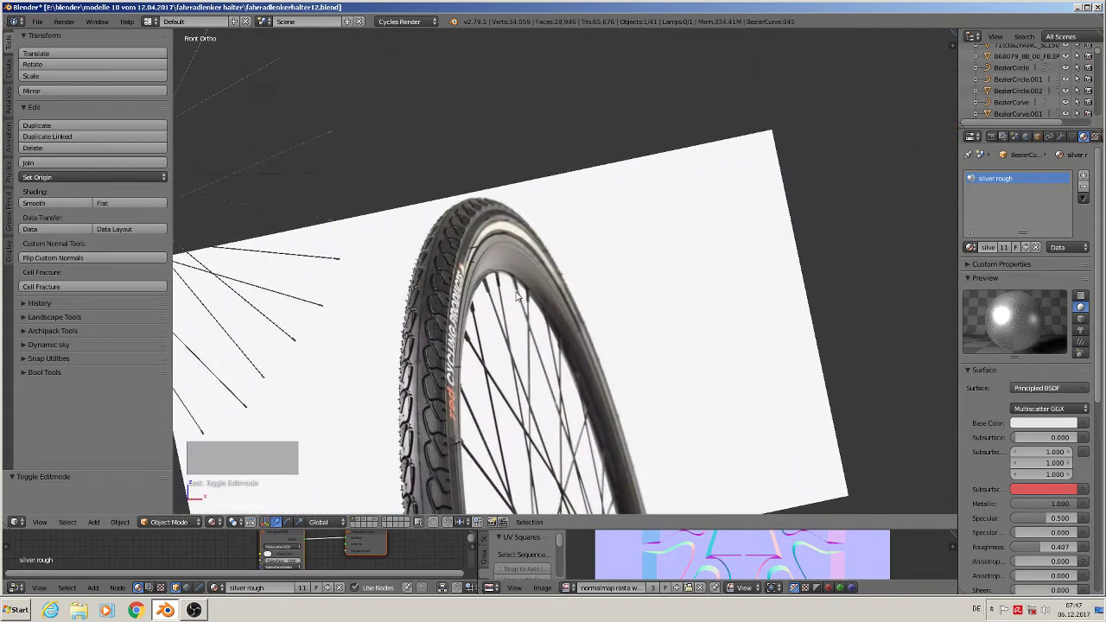
scroll(516, 297, "down", 5)
scroll(514, 289, "left", 4, "ctrl")
scroll(512, 281, "down", 4, "shift")
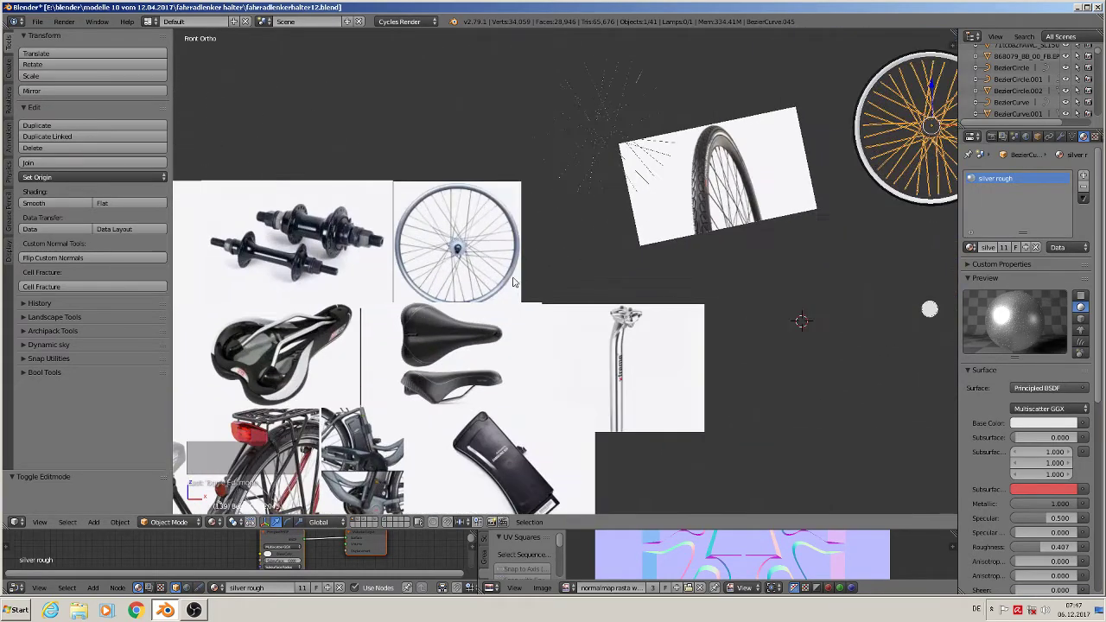
scroll(513, 281, "left", 3, "ctrl")
scroll(513, 280, "down", 2, "shift")
scroll(519, 346, "up", 5)
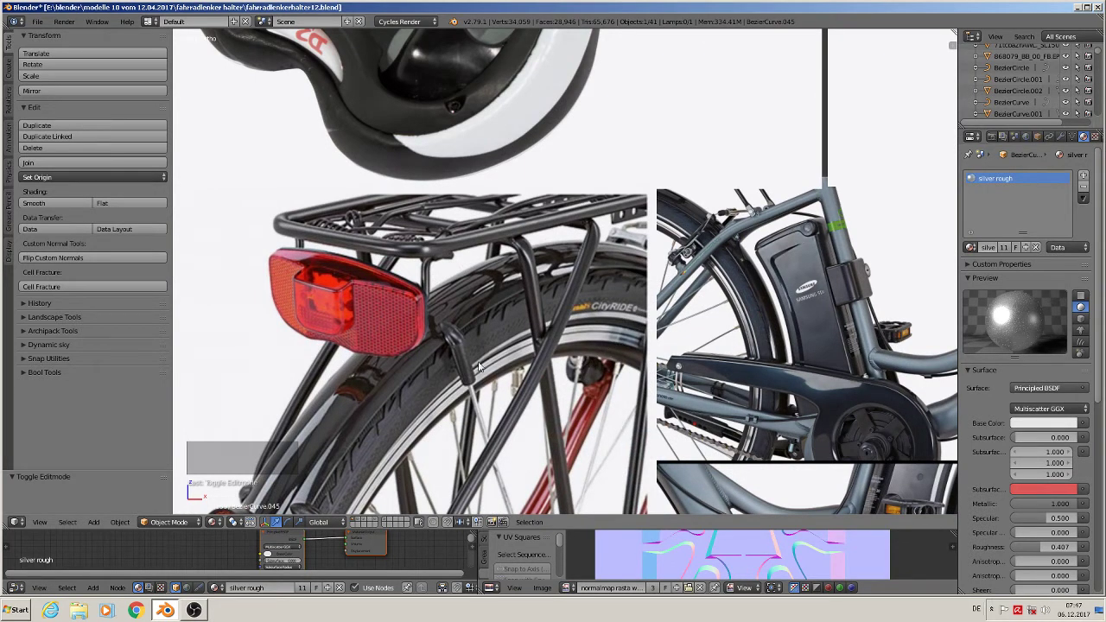
scroll(592, 344, "down", 8)
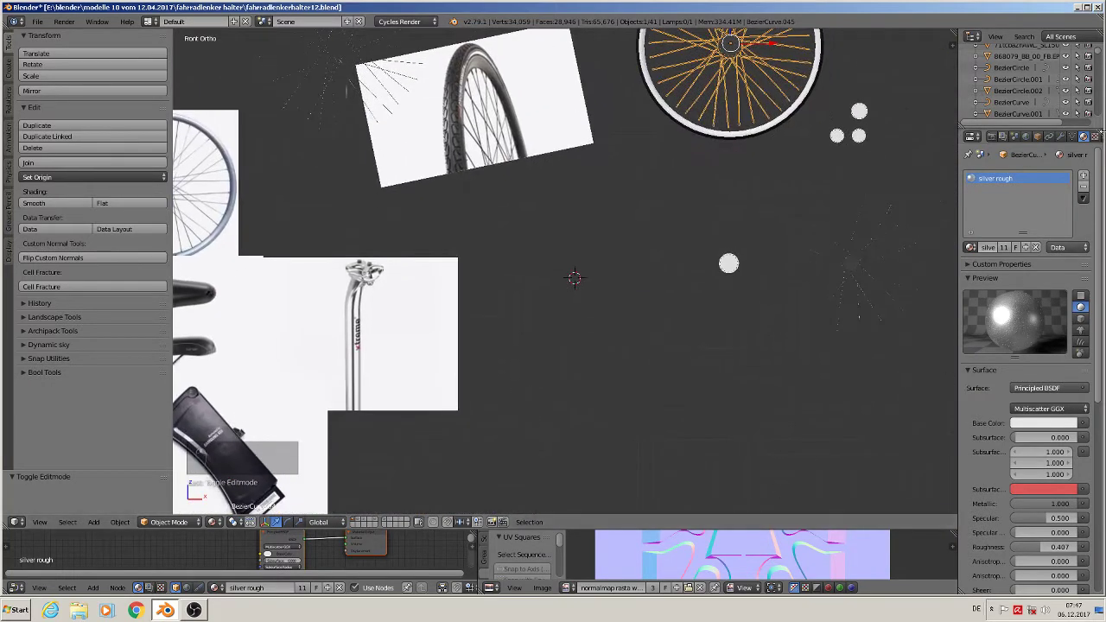
middle_click_drag(901, 51, 655, 287, "shift")
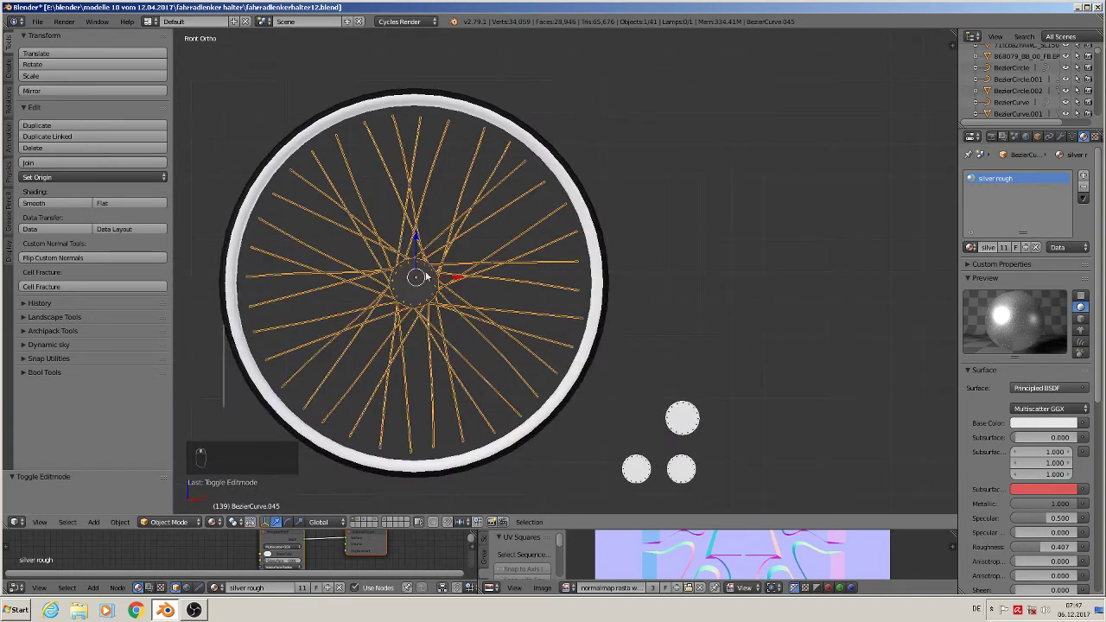
Deselect everything, add a mesh circle at the wheel hub's centre and rotate it 90° about the X axis.
key("a")
key("a")
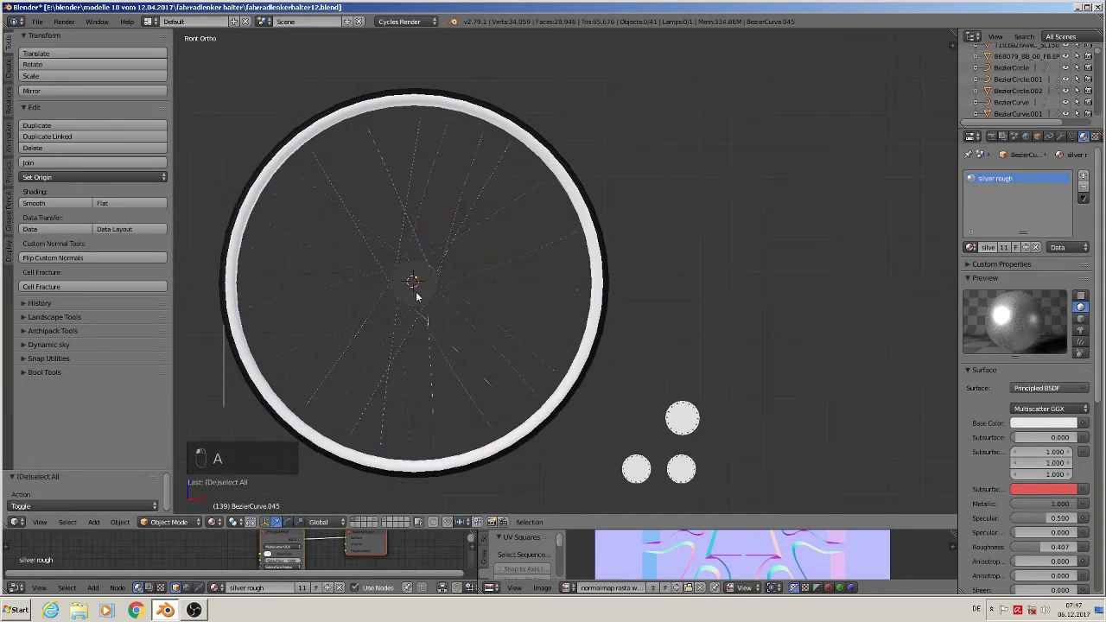
left_click(121, 521)
mouse_move(93, 522)
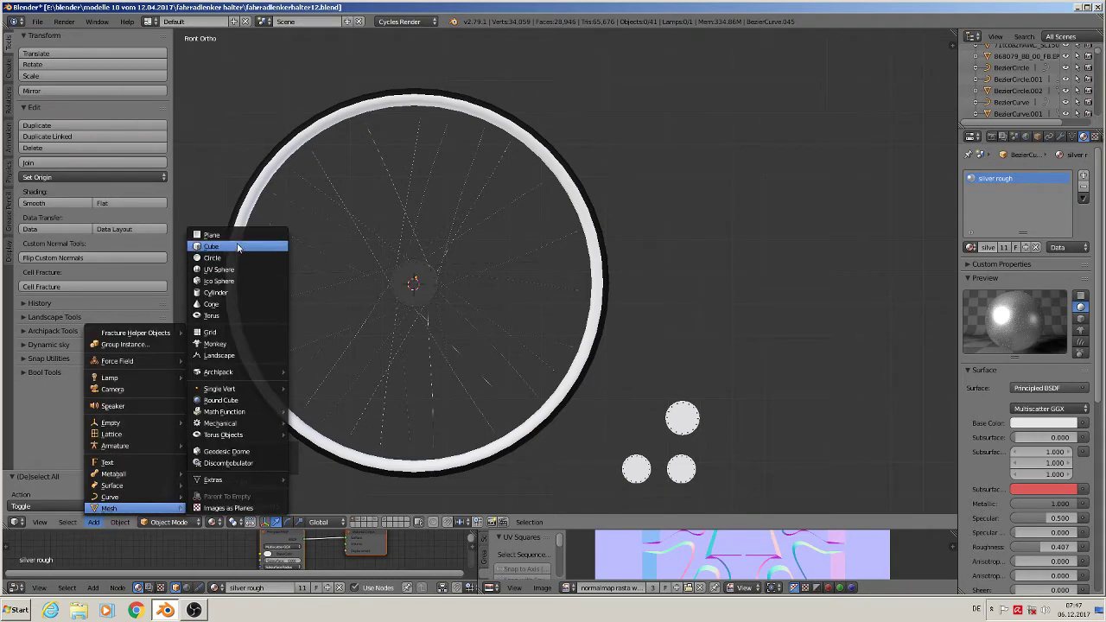
left_click(234, 257)
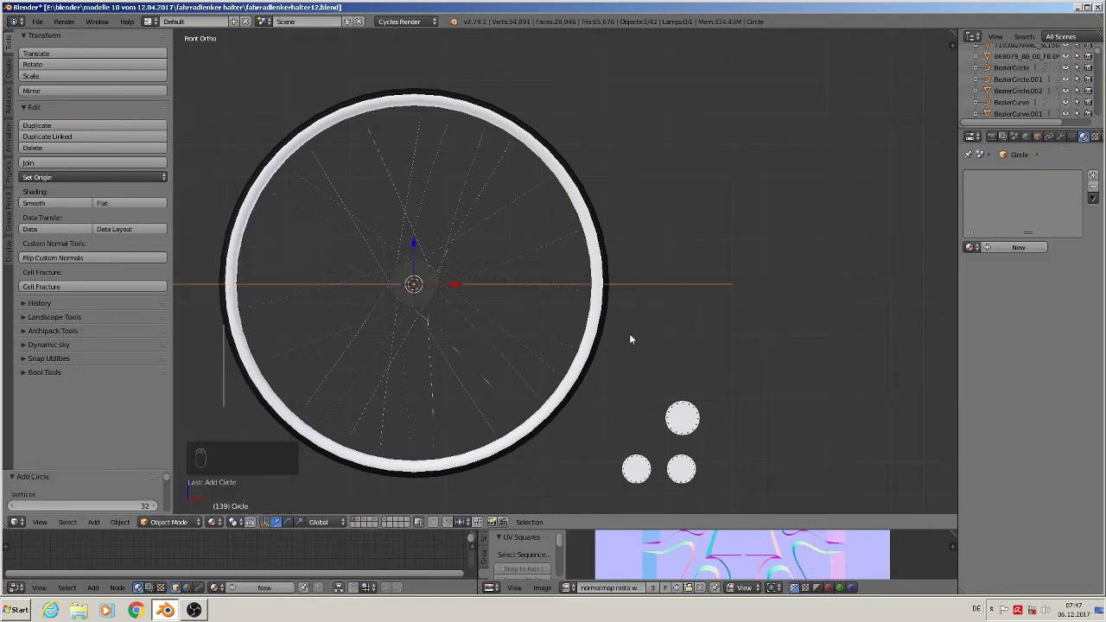
type("rx90")
key("Return")
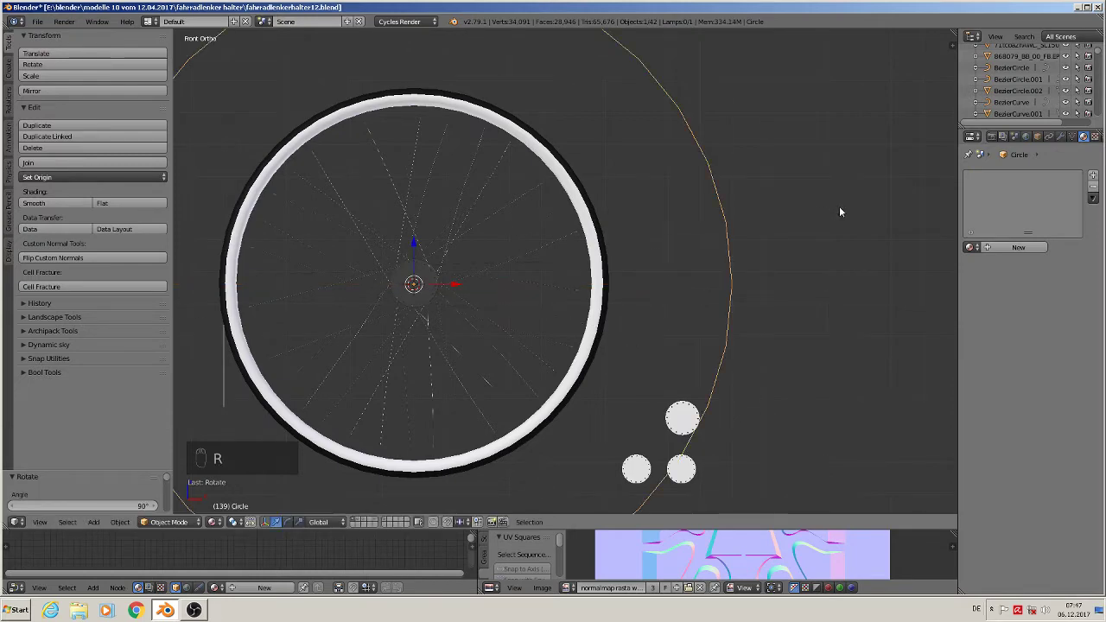
Scale the circle to about 0.577 and move it about 0.14 along the Y axis, in front of the rim.
key("s")
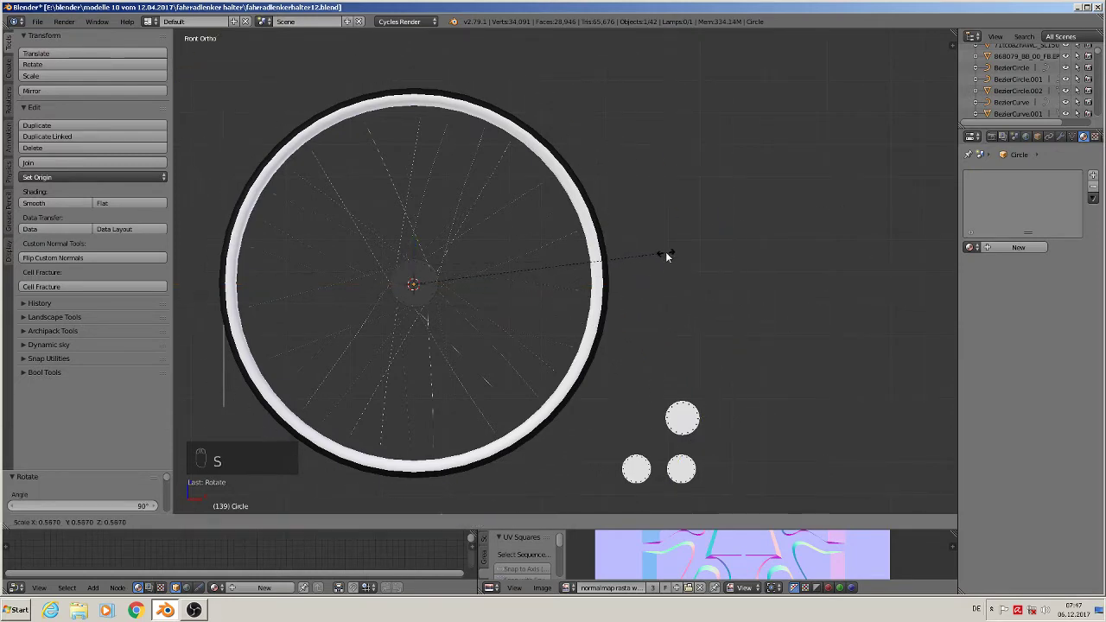
left_click(669, 255)
middle_click_drag(668, 255, 400, 289)
key("g")
key("y")
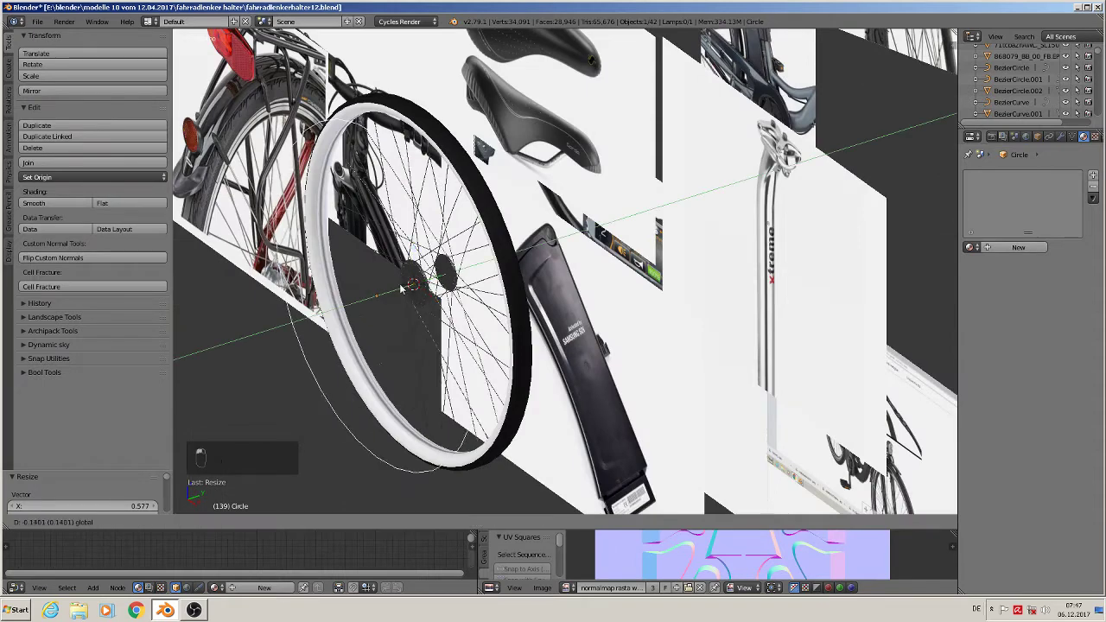
left_click(400, 289)
Scale the circle by about 1.009 in front view to fit it along the middle of the rim band.
key("KP_1")
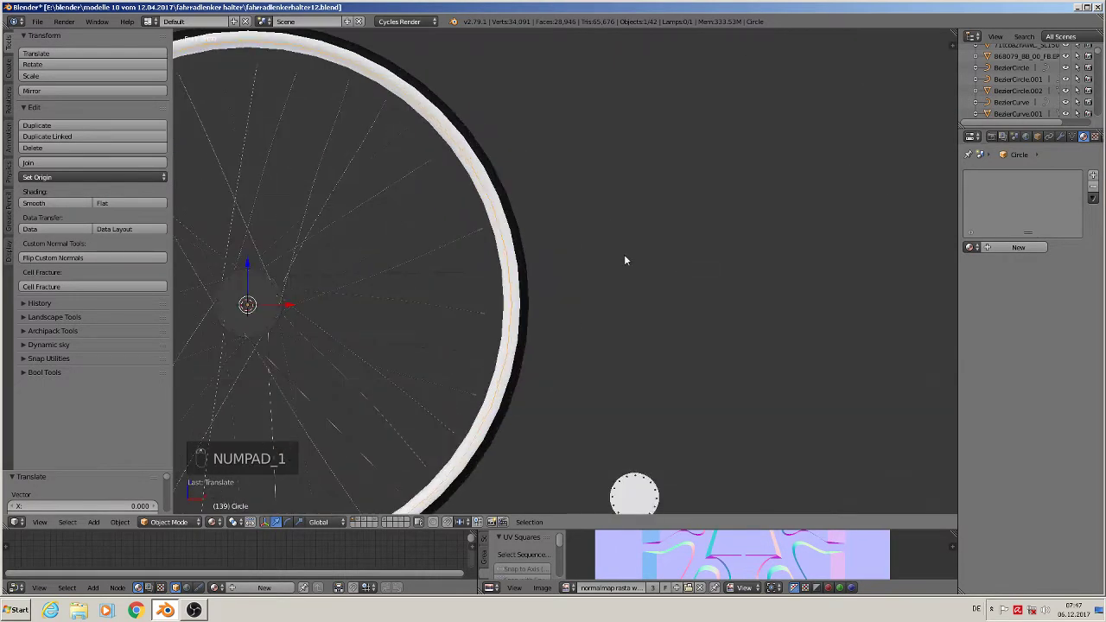
middle_click_drag(545, 208, 723, 222, "shift")
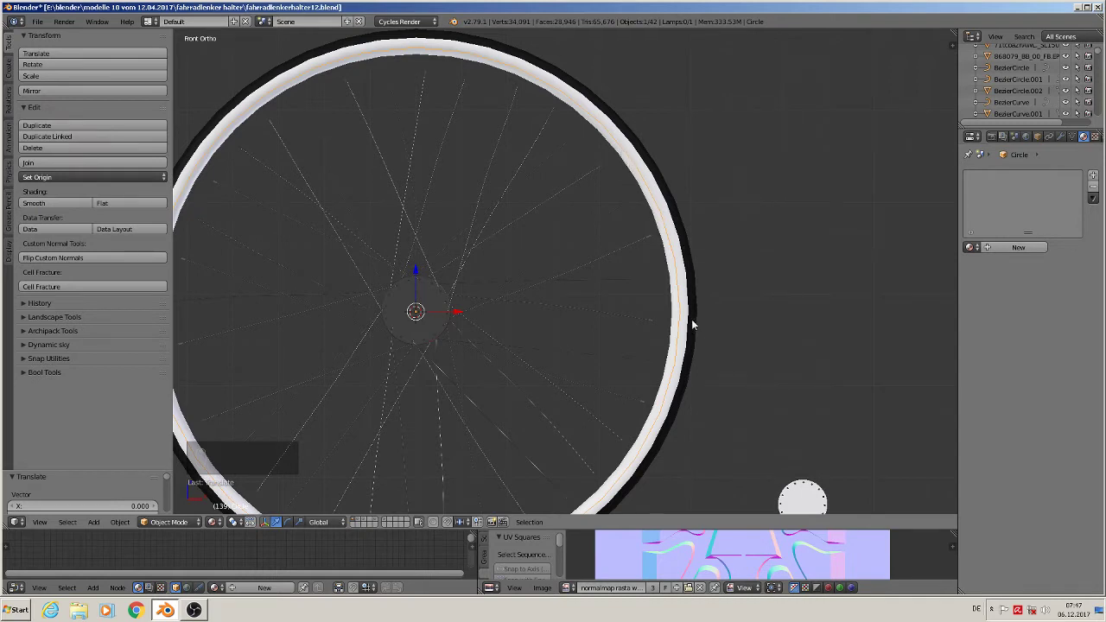
key("s")
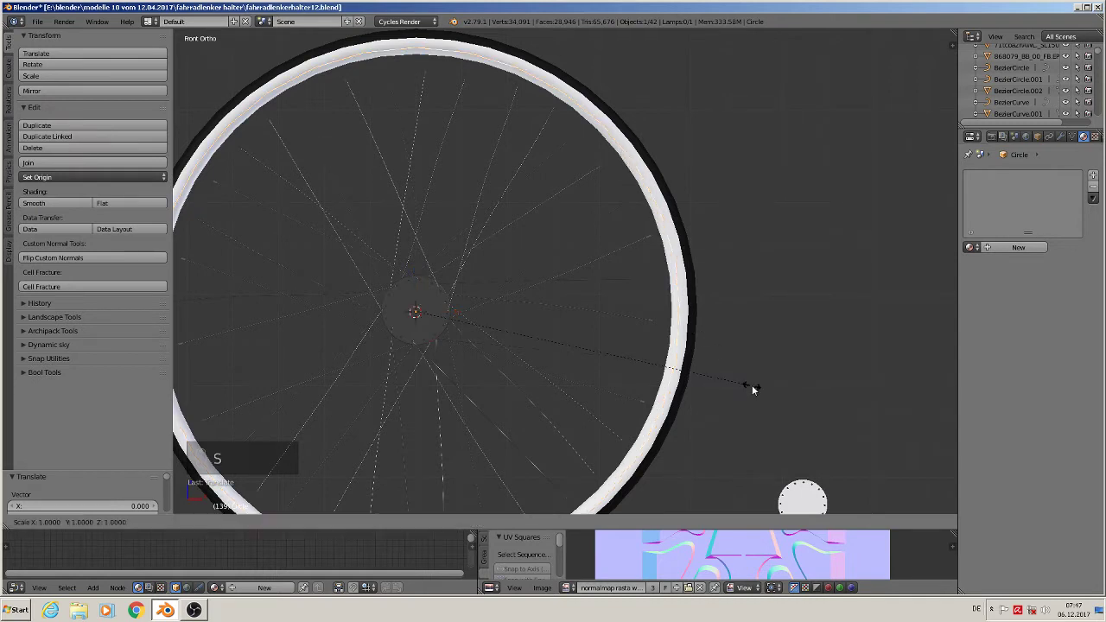
left_click(754, 385)
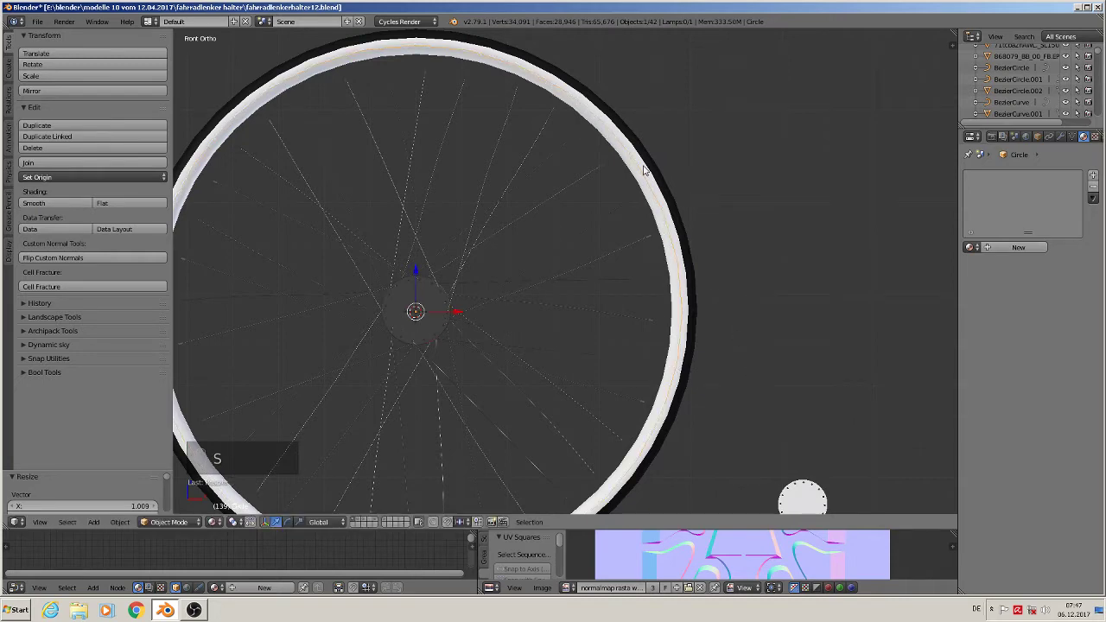
scroll(657, 177, "up", 5)
scroll(643, 199, "up", 2)
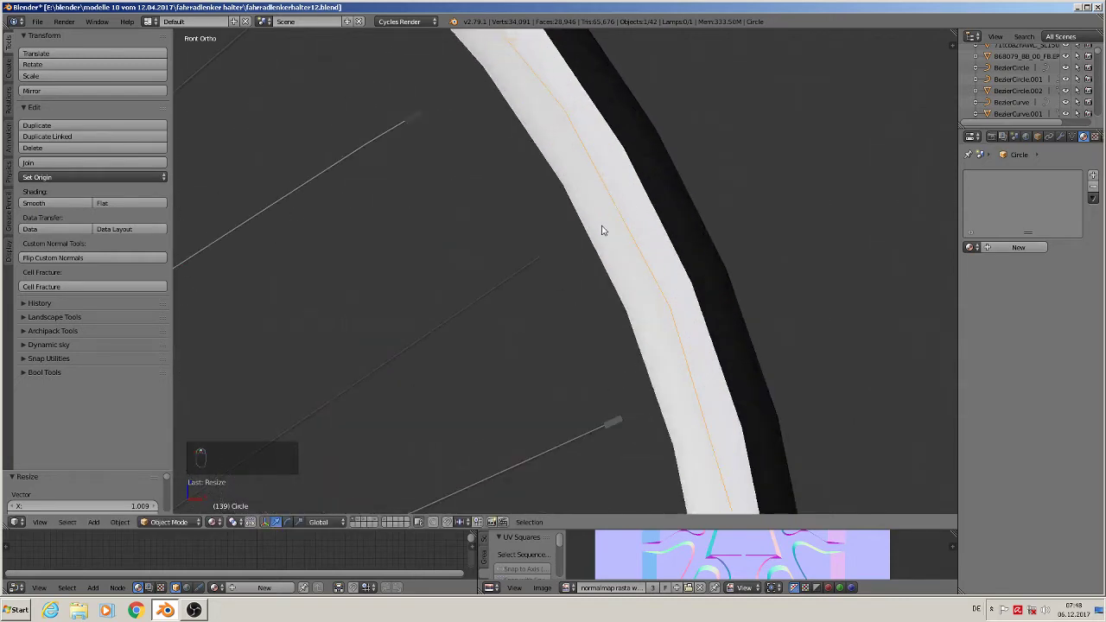
Extrude the circle's edge loop about 0.04 along the Y axis into a narrow band.
scroll(607, 250, "down", 8)
scroll(640, 329, "down", 3)
middle_click_drag(656, 314, 780, 449)
key("Tab")
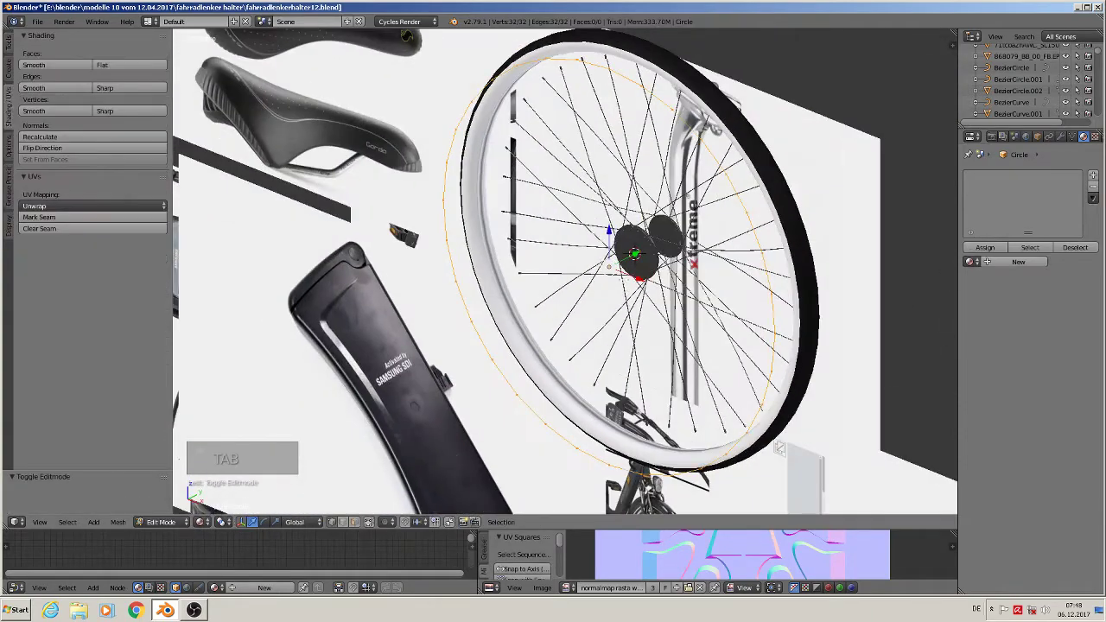
key("e")
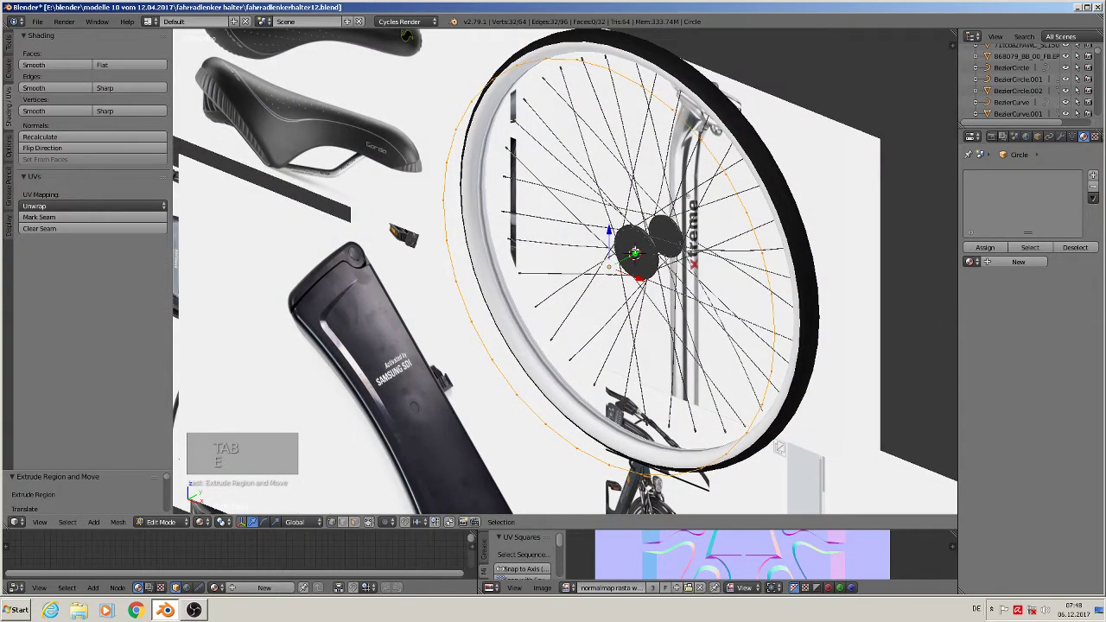
middle_click(639, 250)
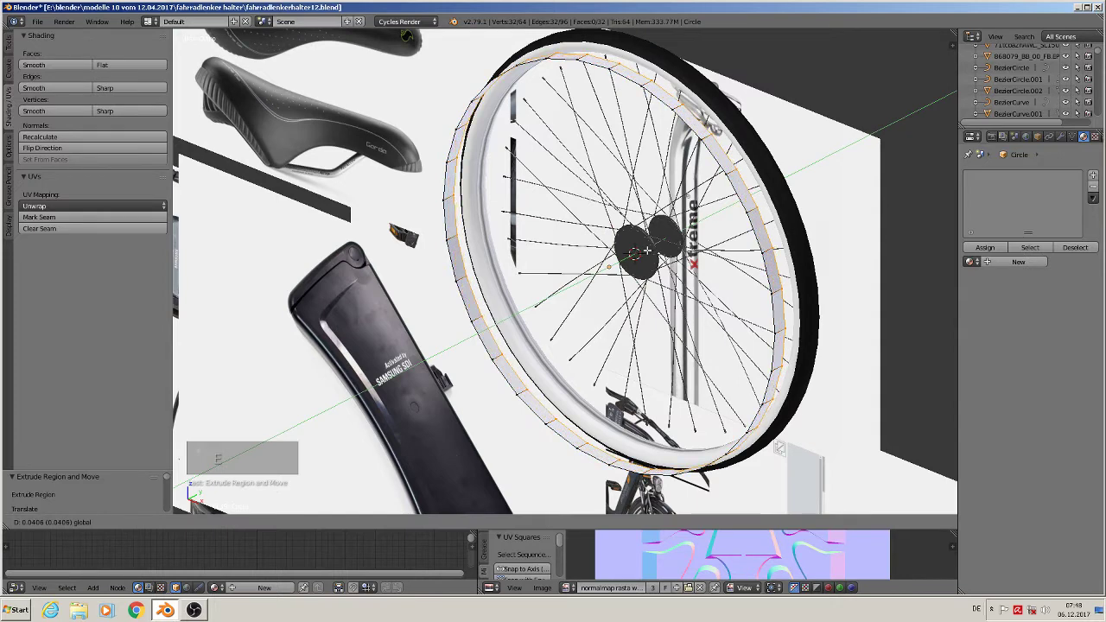
left_click(647, 250)
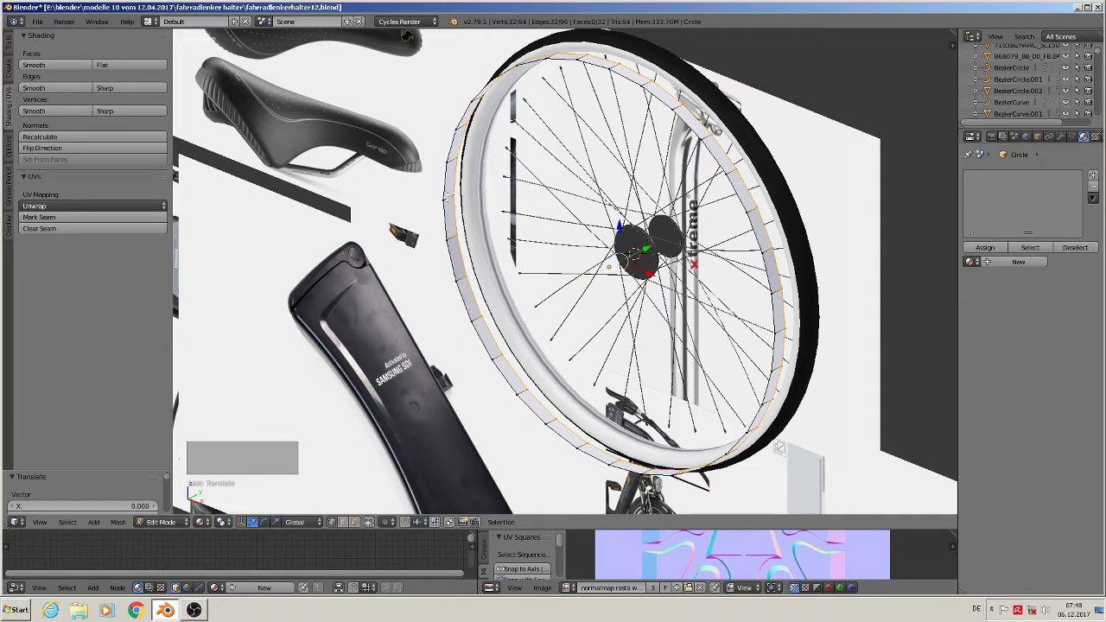
Extrude the whole band inward with a scale of about 0.966 to form a ring, then leave mesh editing.
key("a")
key("a")
middle_click_drag(448, 197, 714, 302)
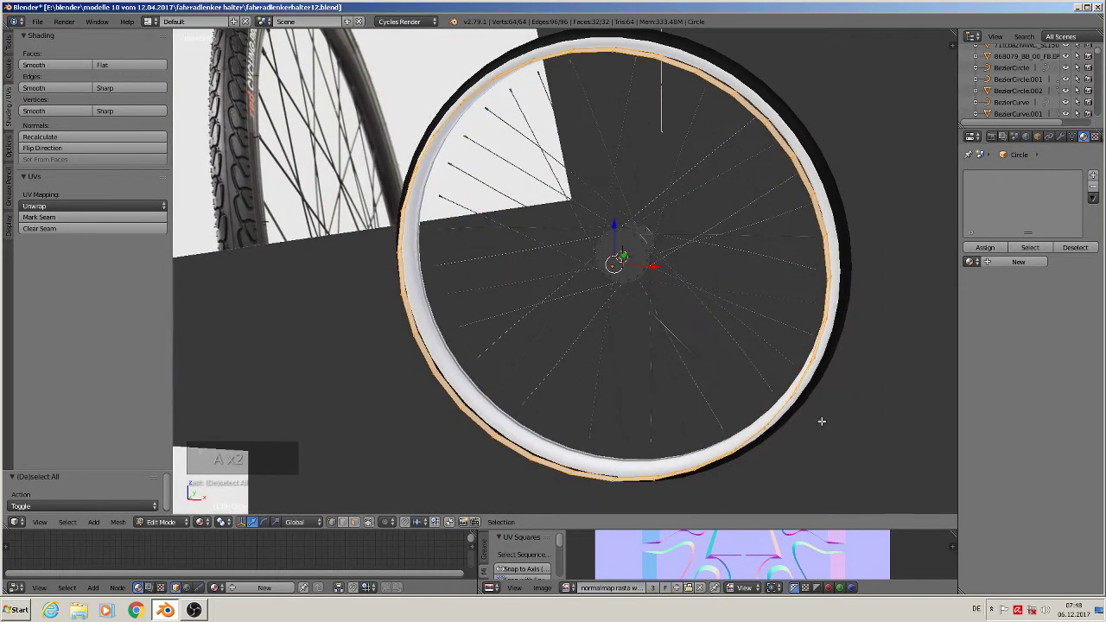
key("e")
key("s")
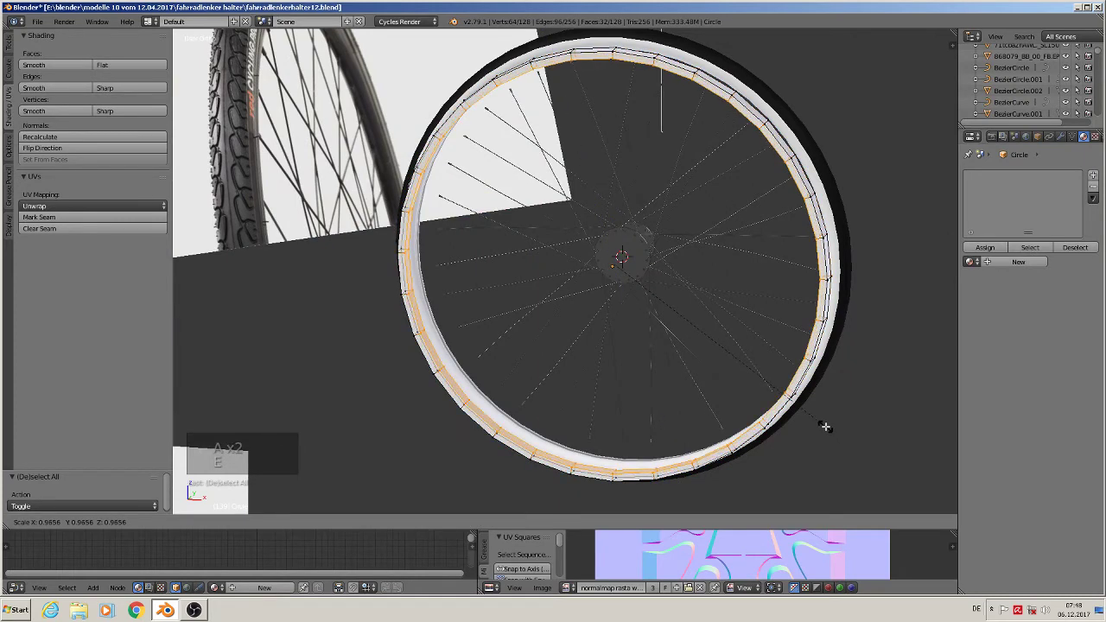
left_click(822, 423)
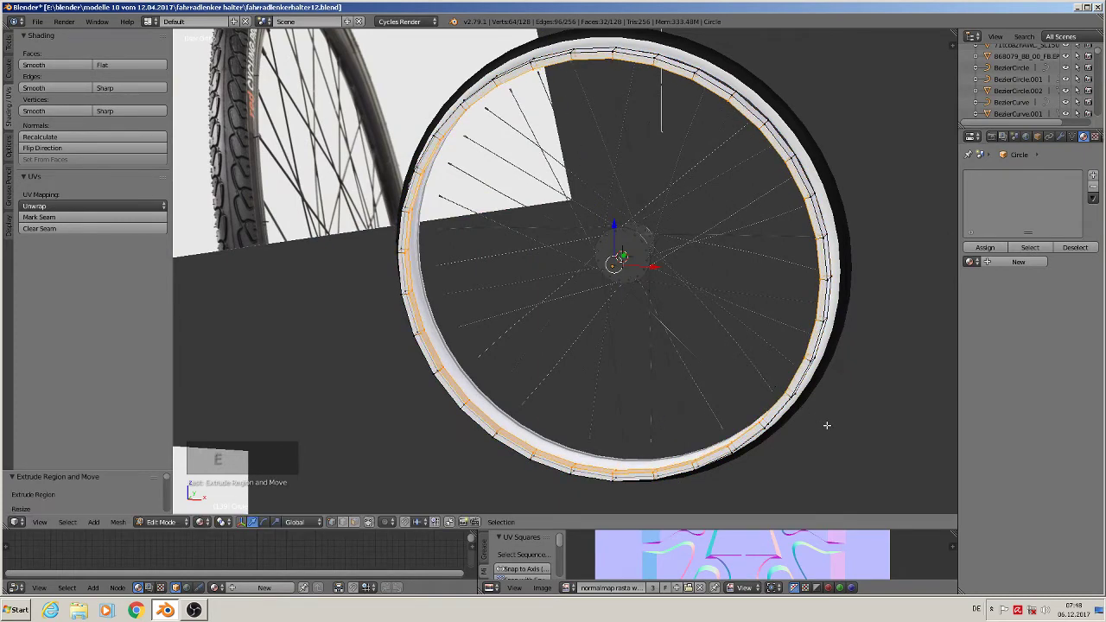
key("Tab")
Move the ring about 0.089 along the Y axis into the wheel rim.
middle_click_drag(817, 398, 760, 406)
key("g")
key("y")
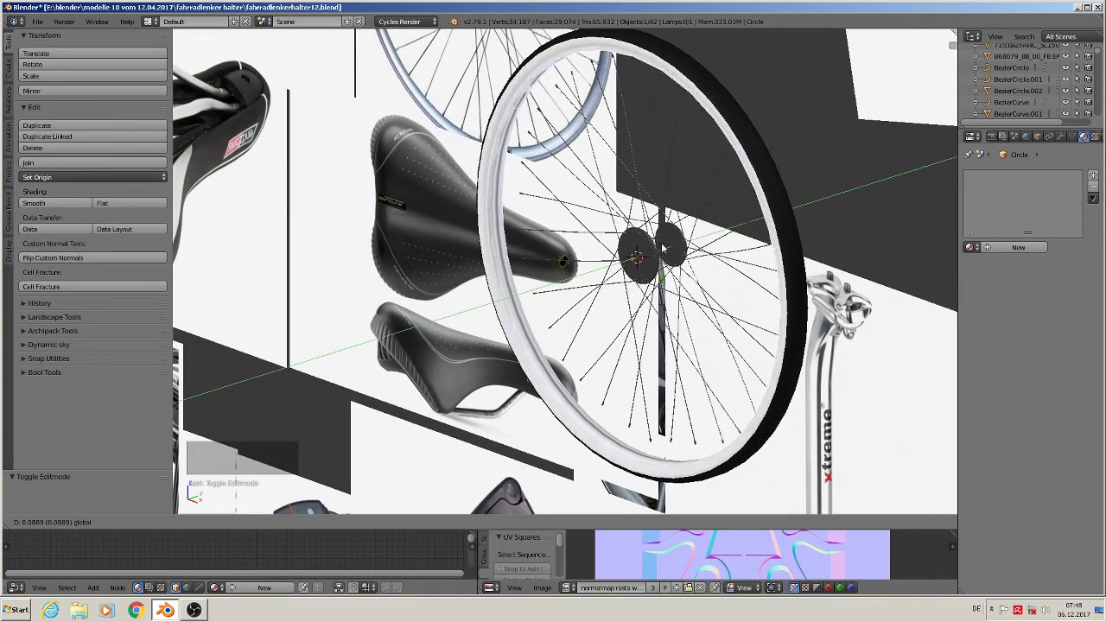
left_click(663, 248)
middle_click_drag(662, 248, 733, 278)
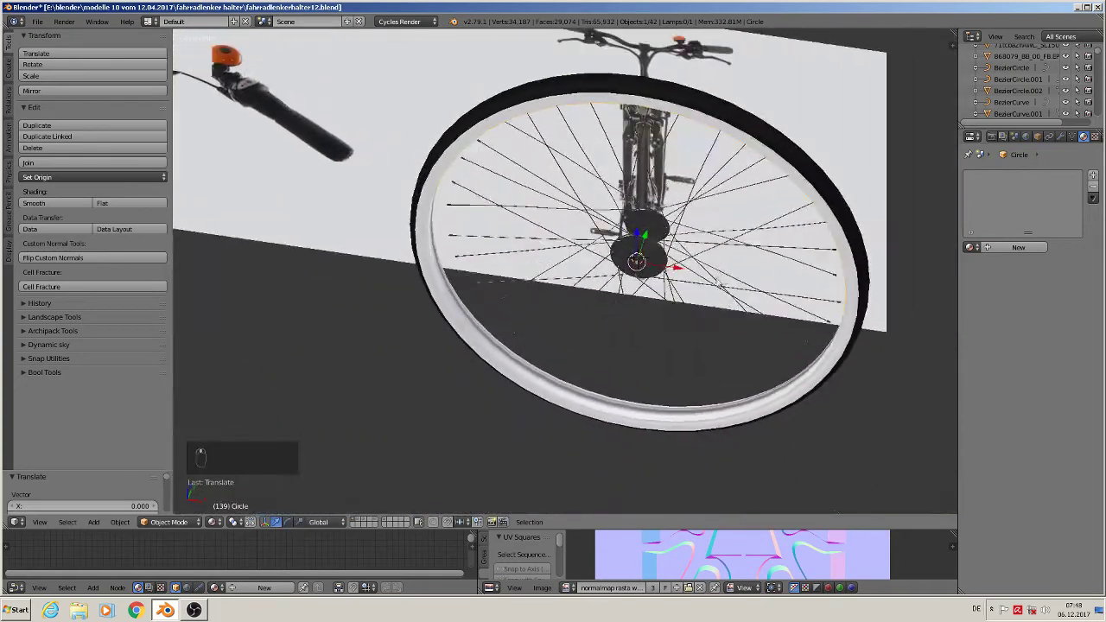
Centre the ring along the Y axis within the tyre's width using the wireframe top view, and restore shaded display.
key("KP_7")
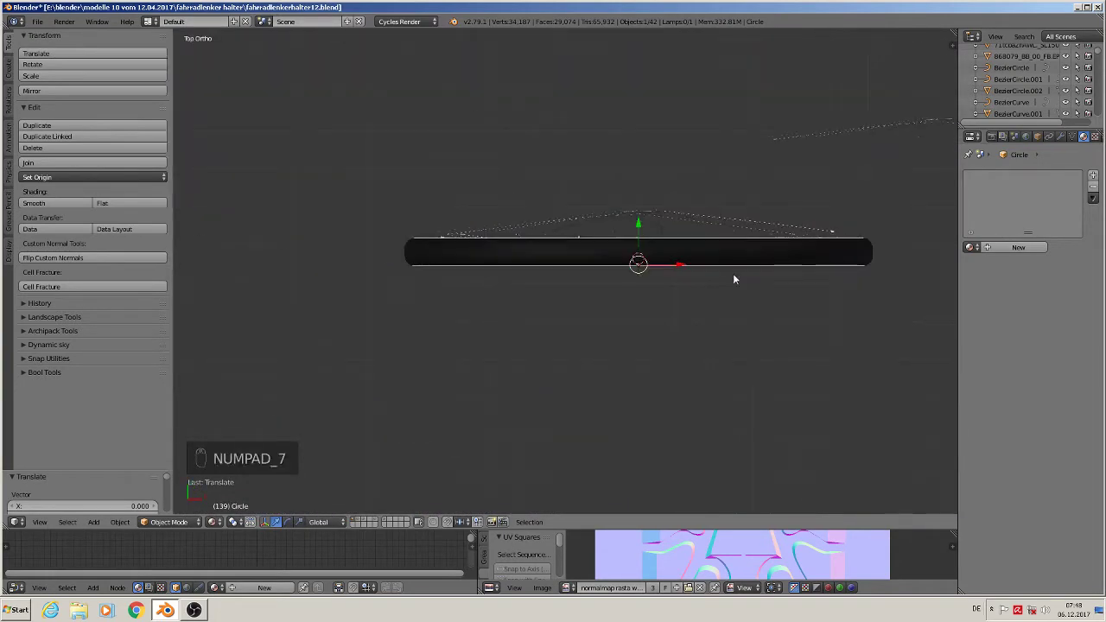
key("z")
scroll(734, 279, "up", 3)
scroll(592, 285, "down", 1)
middle_click_drag(593, 285, 691, 316, "shift")
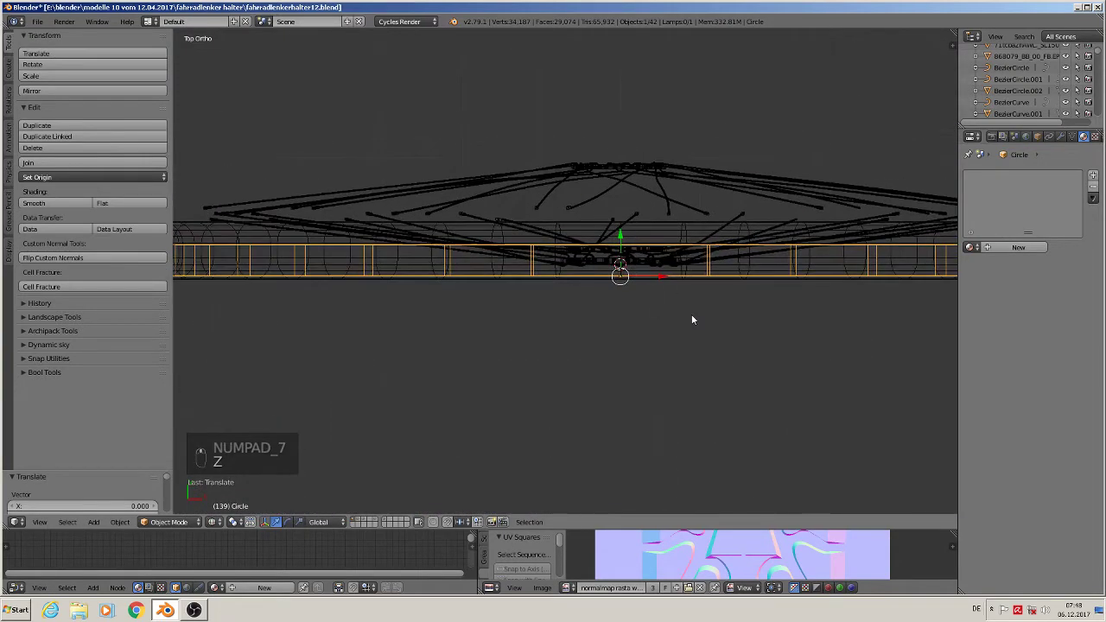
left_click_drag(625, 250, 627, 259)
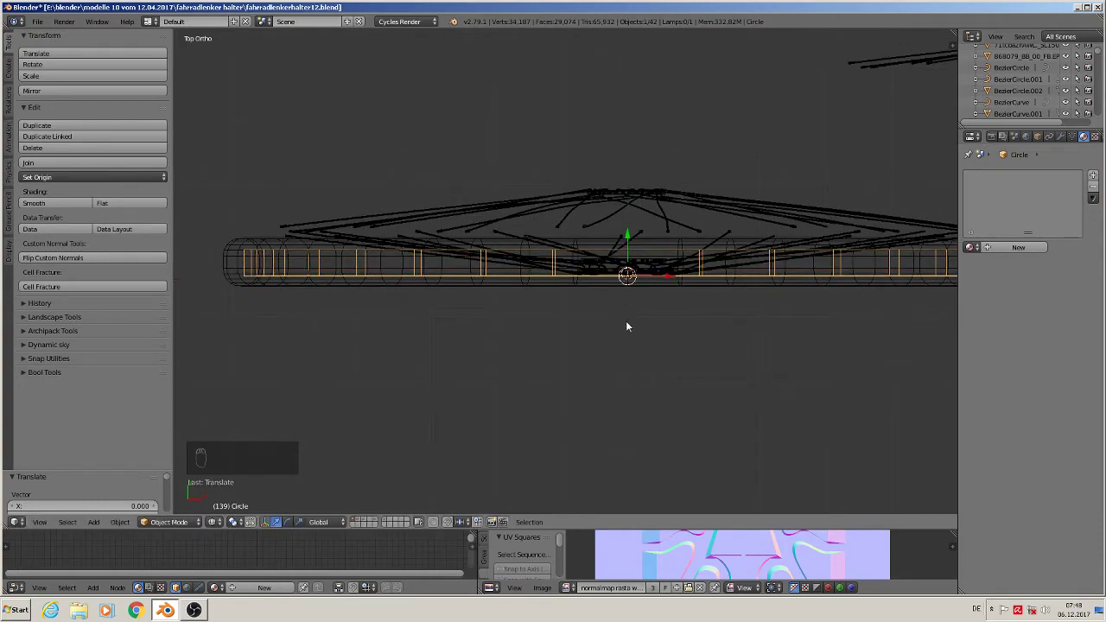
middle_click_drag(625, 320, 542, 331)
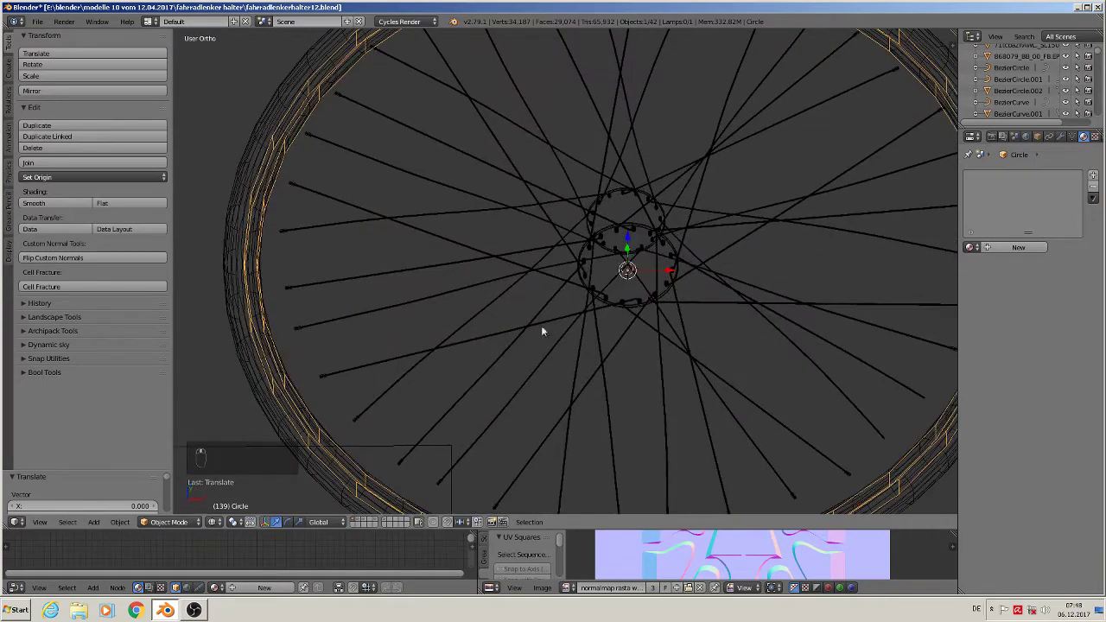
left_click(215, 522)
left_click(237, 458)
scroll(337, 458, "down", 5)
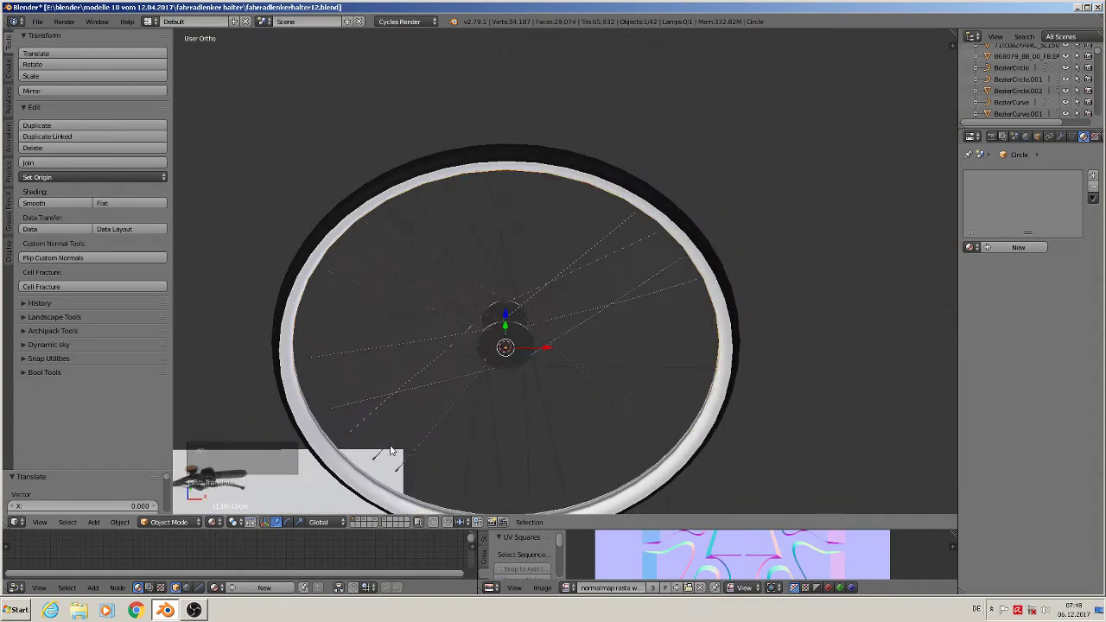
middle_click_drag(341, 458, 487, 375)
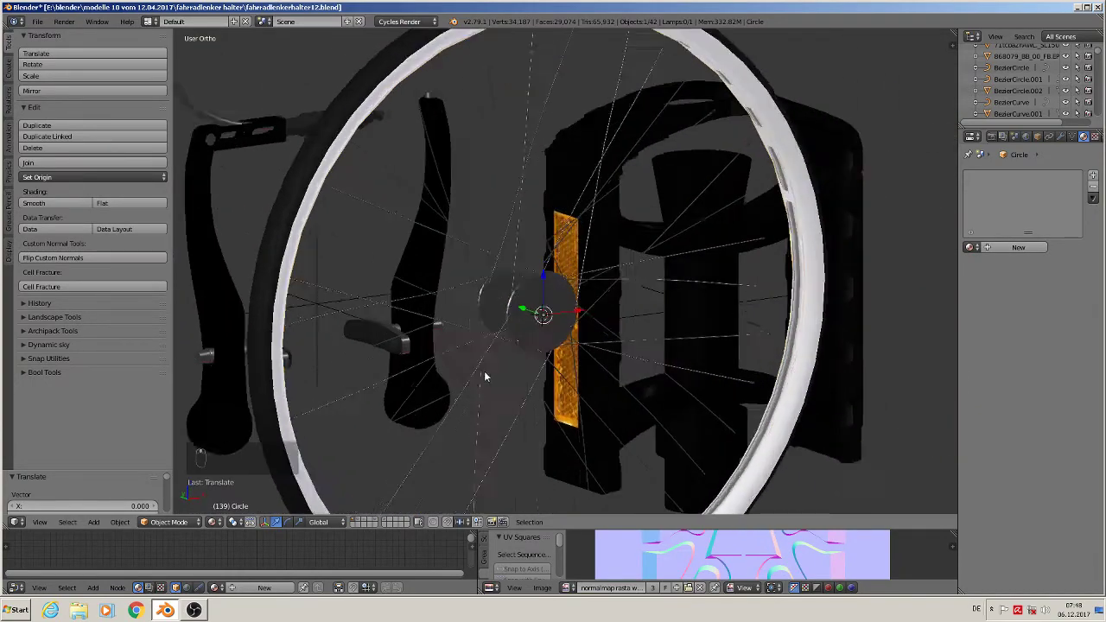
Select the inner ring and assign the existing "silver rough" material to it.
scroll(486, 375, "up", 2)
right_click(853, 162)
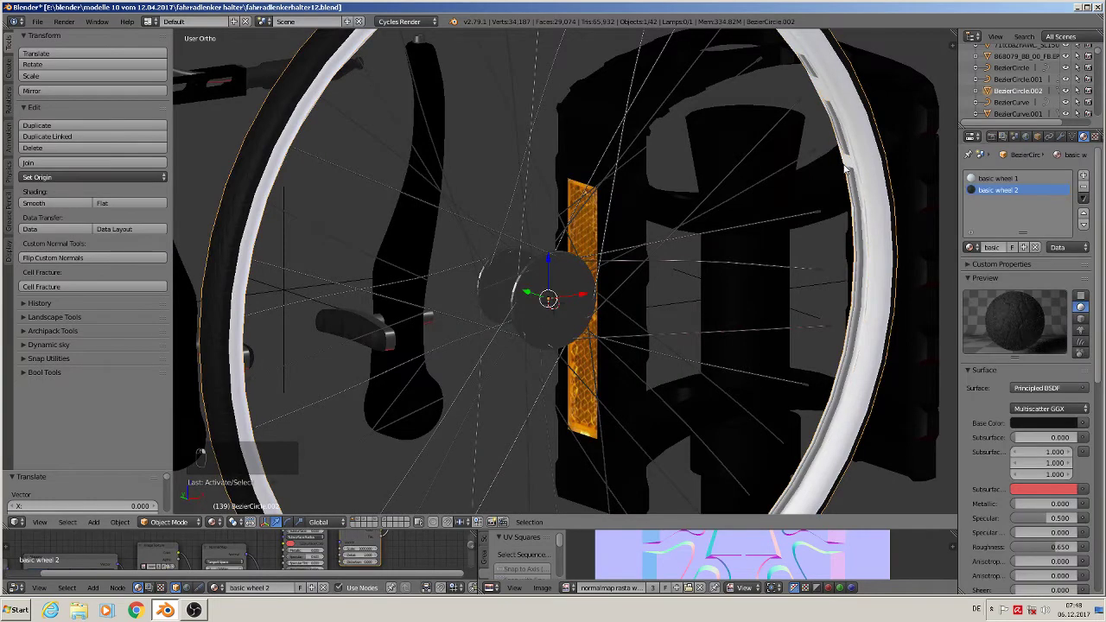
right_click(848, 167)
middle_click_drag(915, 256, 888, 259)
left_click(970, 248)
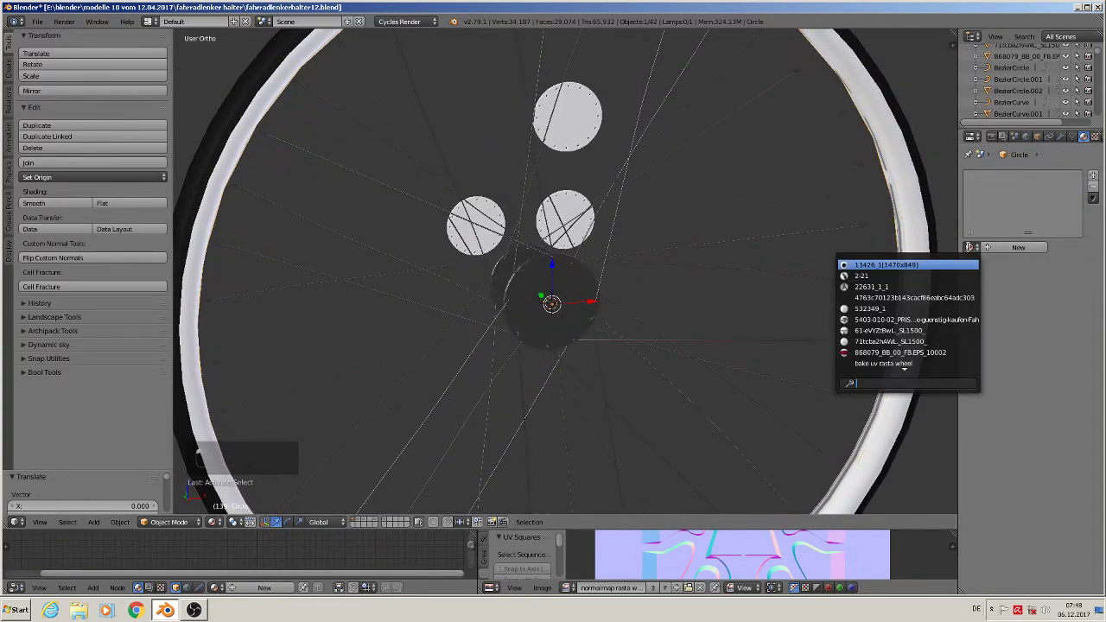
type("si")
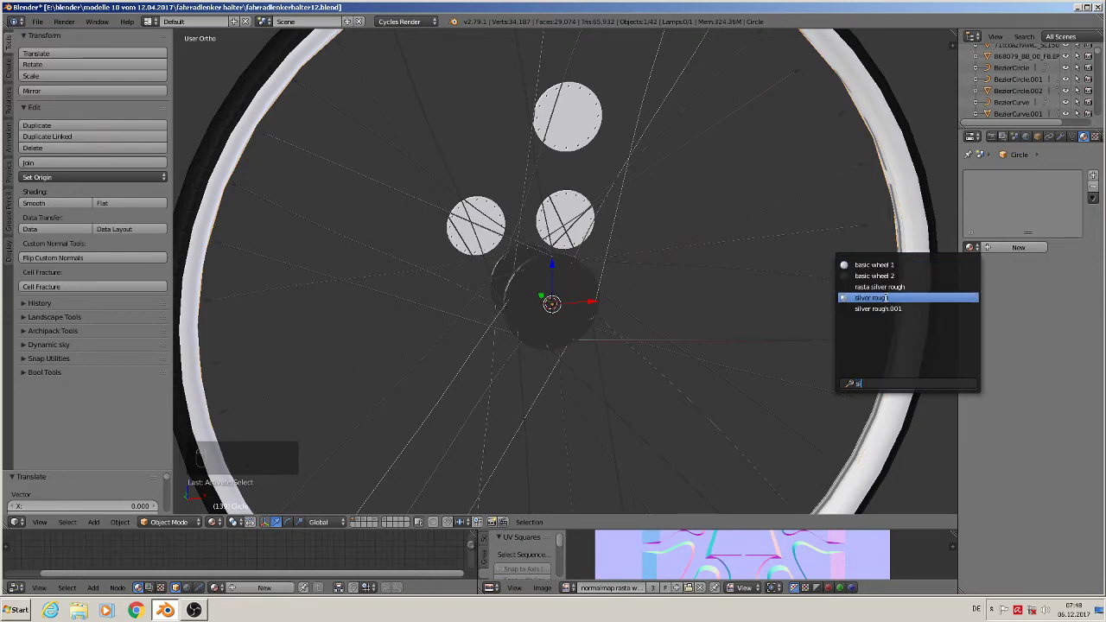
left_click(884, 297)
scroll(886, 302, "down", 3)
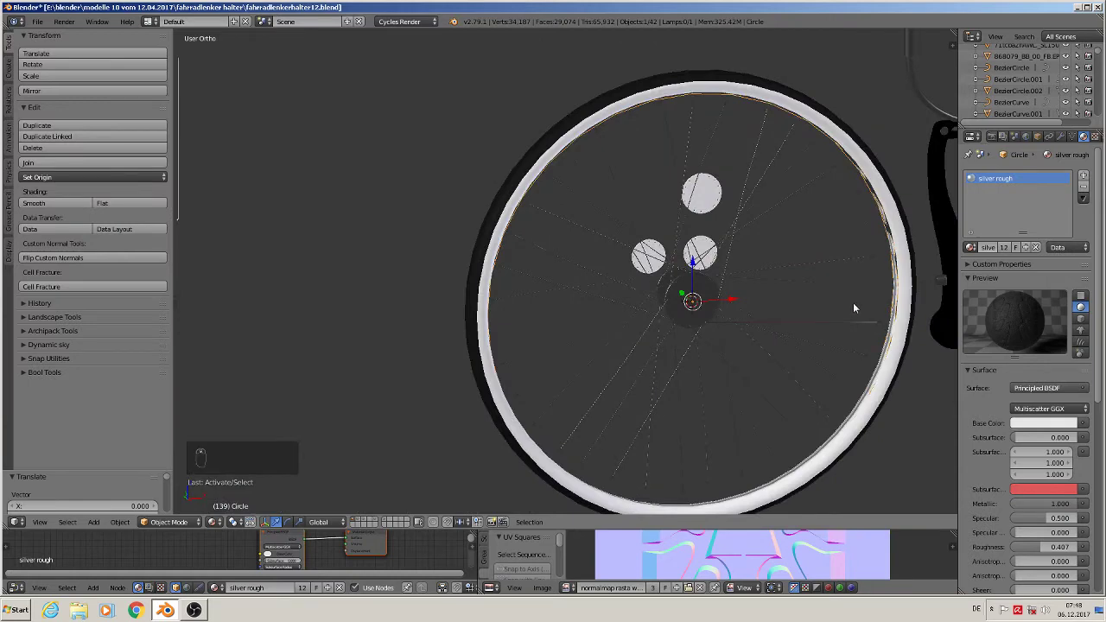
Widen the ring by scaling it about 1.301 along the Y axis, and shift it along Y to fit the rim.
middle_click_drag(853, 307, 694, 296)
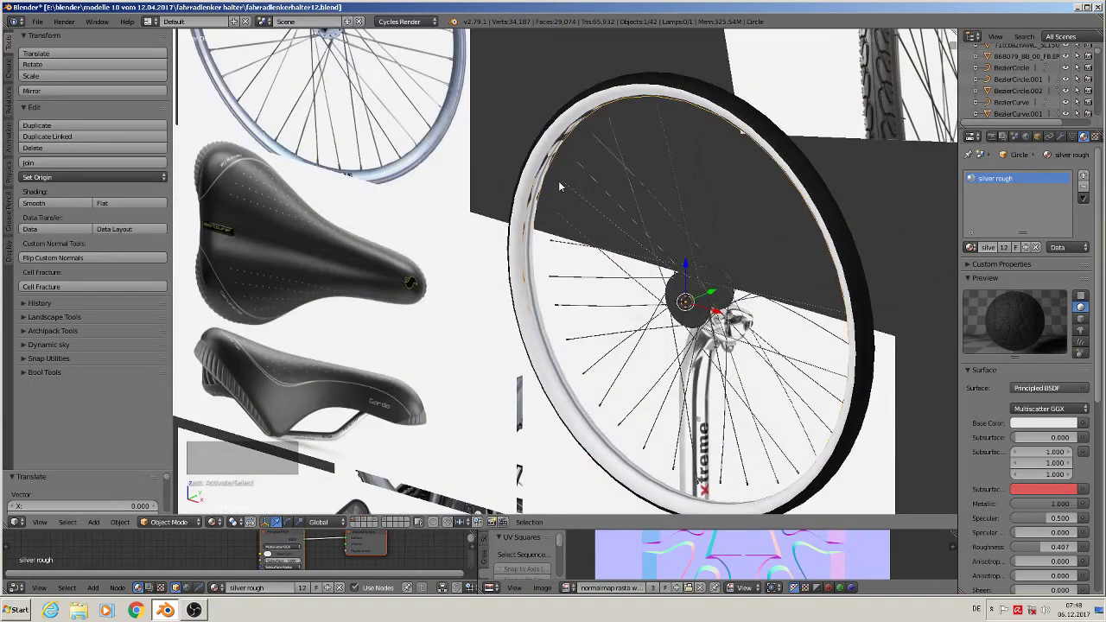
key("s")
key("y")
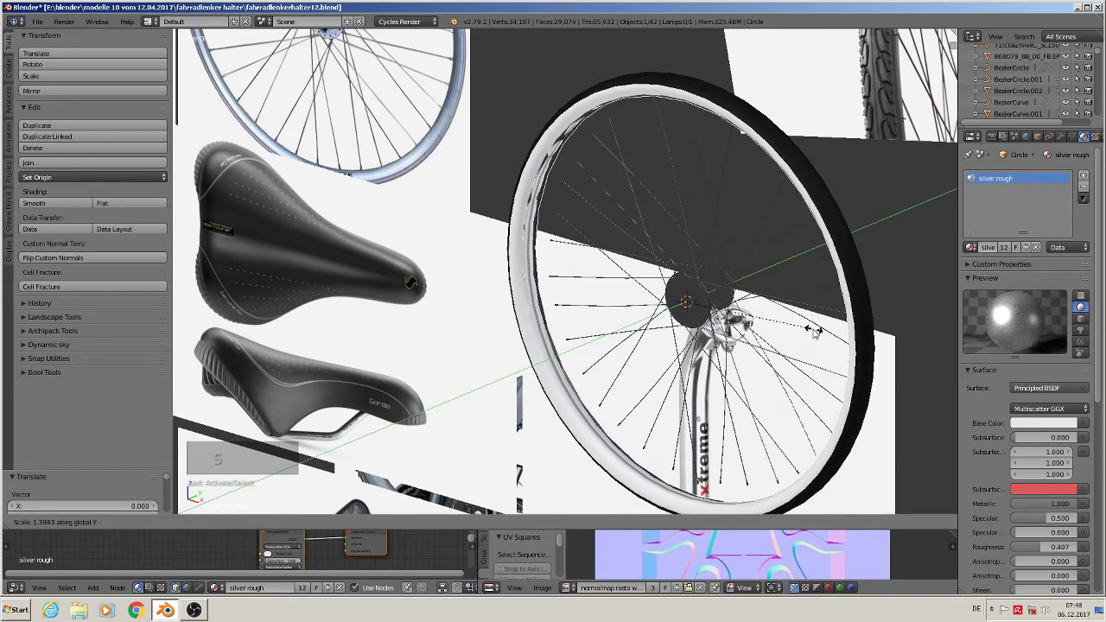
left_click(804, 330)
middle_click_drag(804, 330, 716, 292)
key("g")
key("y")
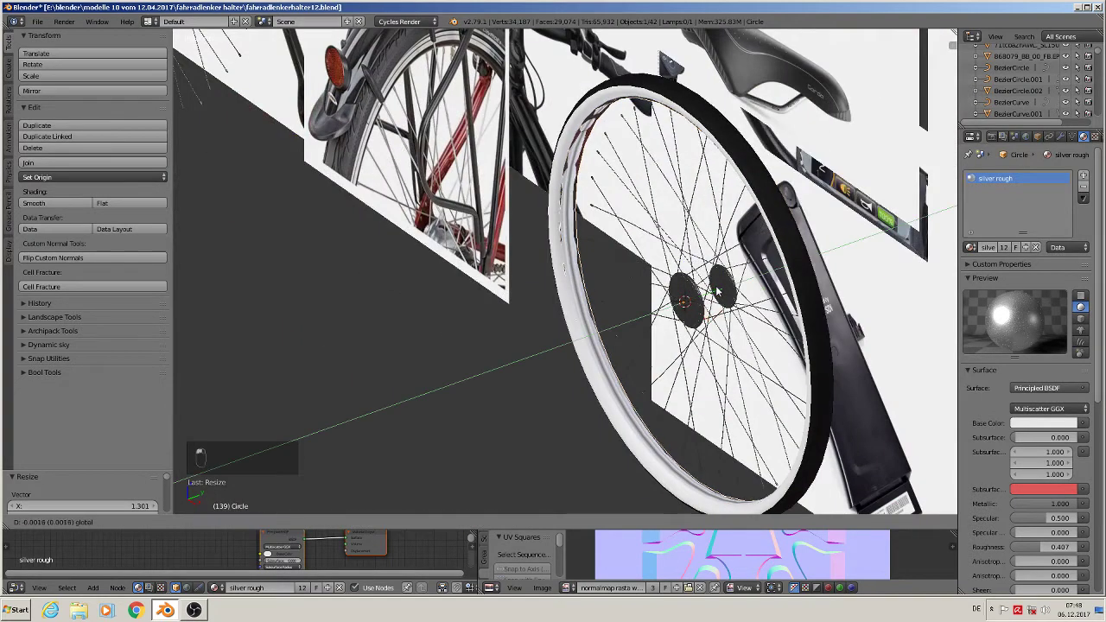
left_click(857, 336)
mouse_move(857, 336)
middle_mouse_down()
mouse_move(846, 333)
mouse_move(857, 336)
middle_mouse_up()
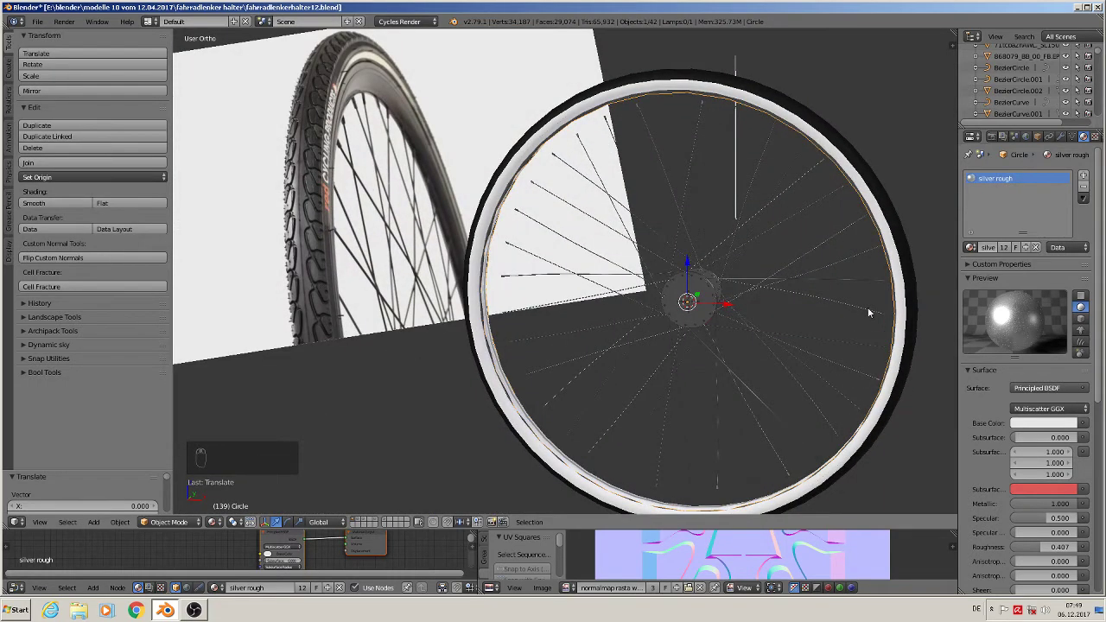
Scale the ring mesh's selected inner band to about 0.98 in front view, then leave mesh editing.
key("Tab")
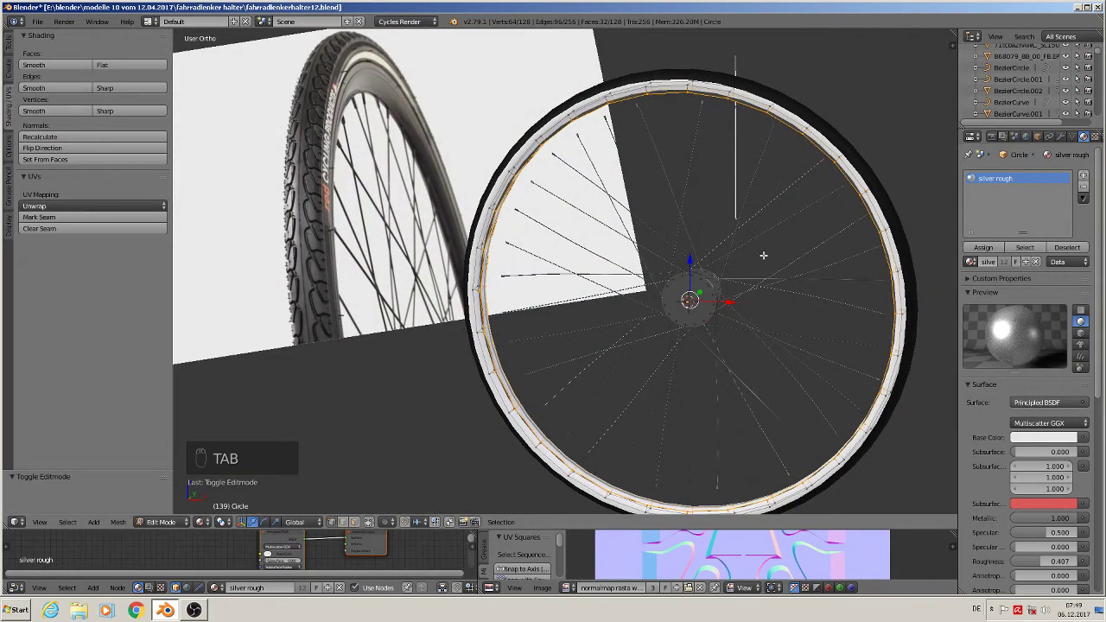
key("KP_1")
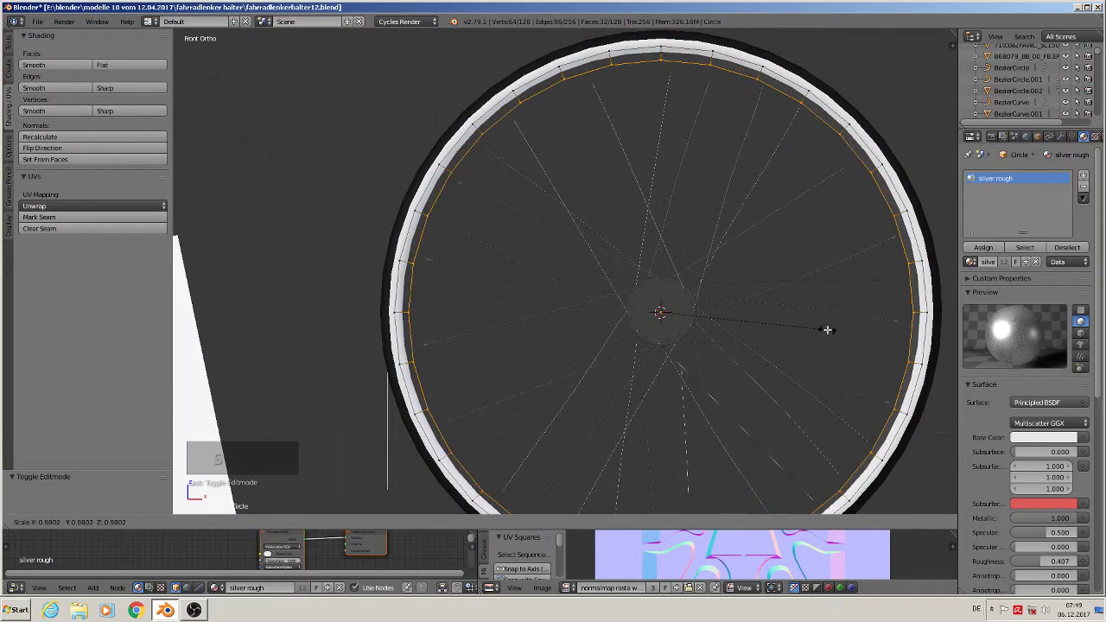
key("Tab")
middle_click_drag(824, 331, 765, 351)
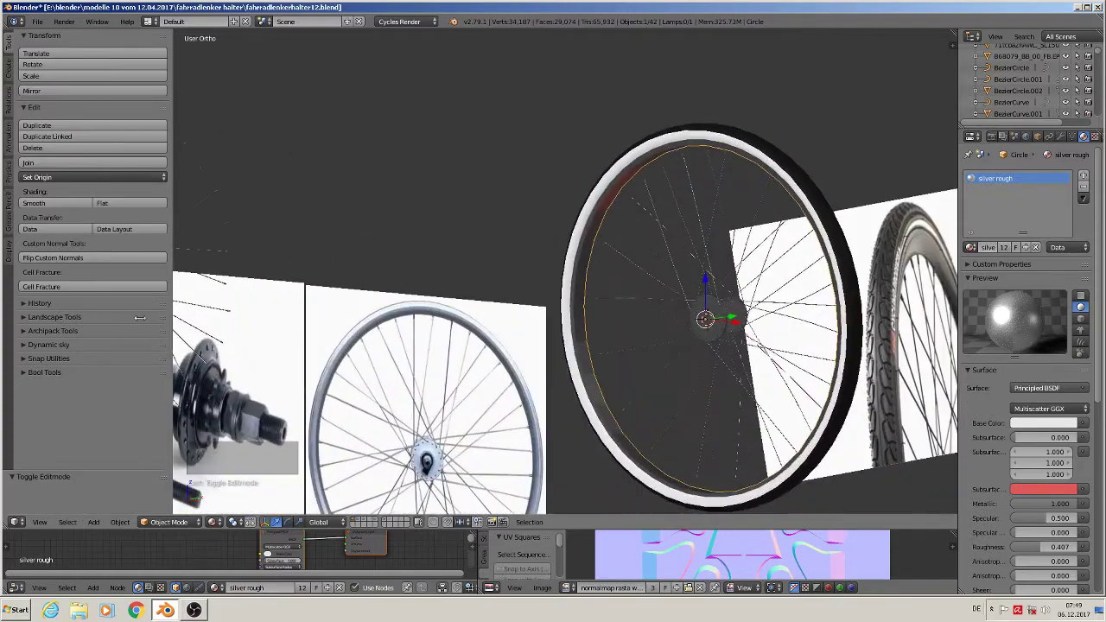
Shade the ring smooth and add an Edge Split modifier to it.
left_click(54, 203)
scroll(619, 307, "up", 2)
middle_click_drag(620, 306, 688, 325)
middle_click_drag(757, 339, 561, 282)
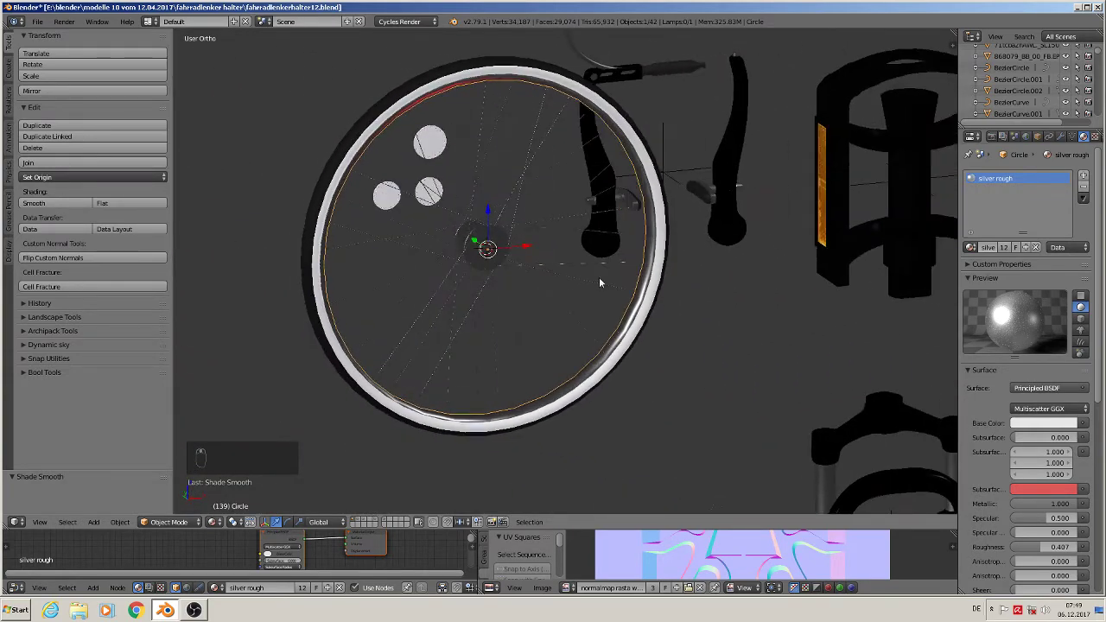
left_click(1059, 138)
left_click(1025, 175)
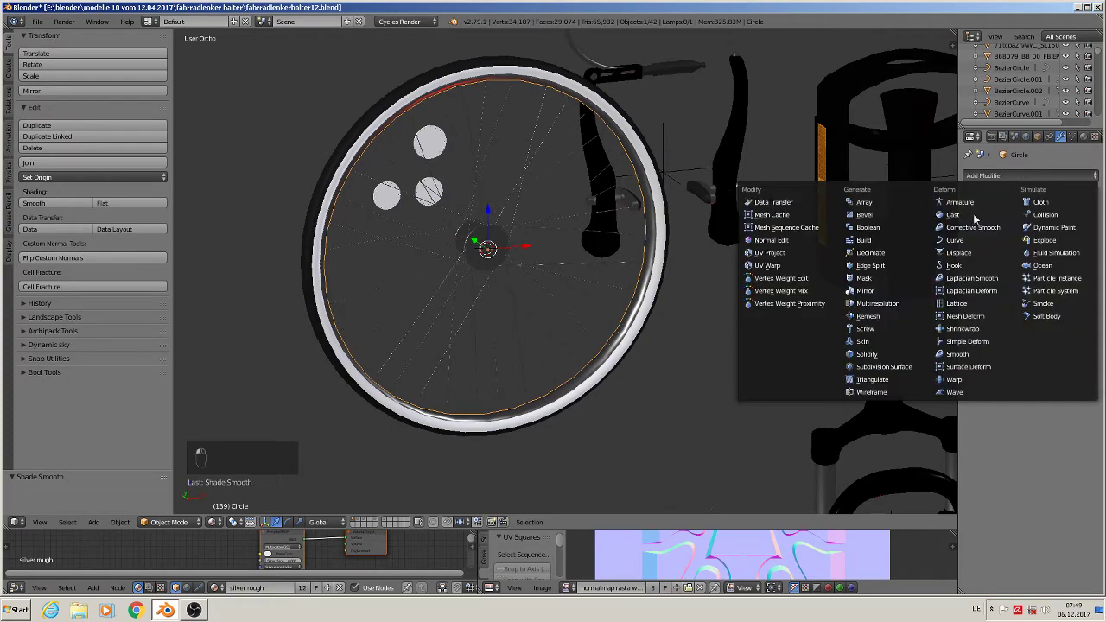
left_click(909, 268)
middle_click_drag(667, 324, 644, 293)
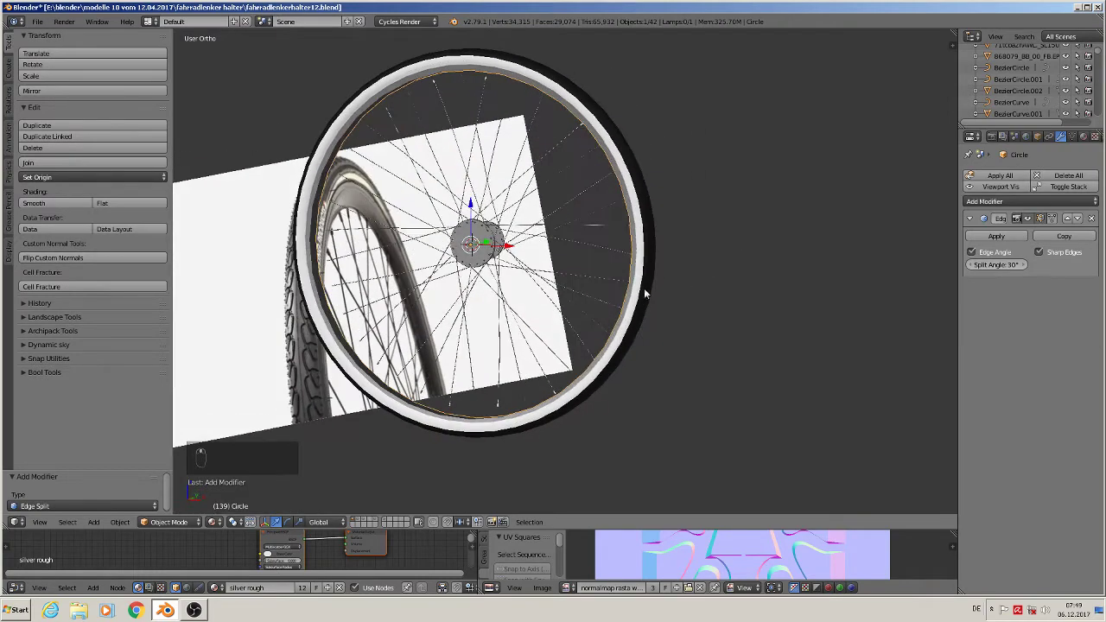
middle_click_drag(598, 257, 595, 251)
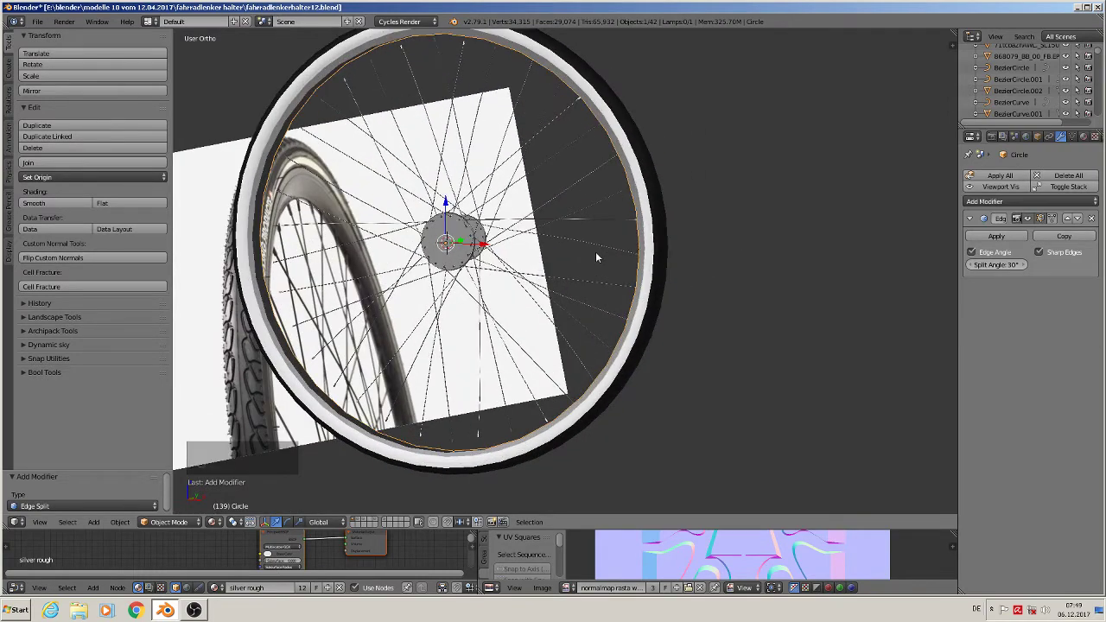
Duplicate the ring's selected inner band in place and separate the copy into its own object.
key("KP_1")
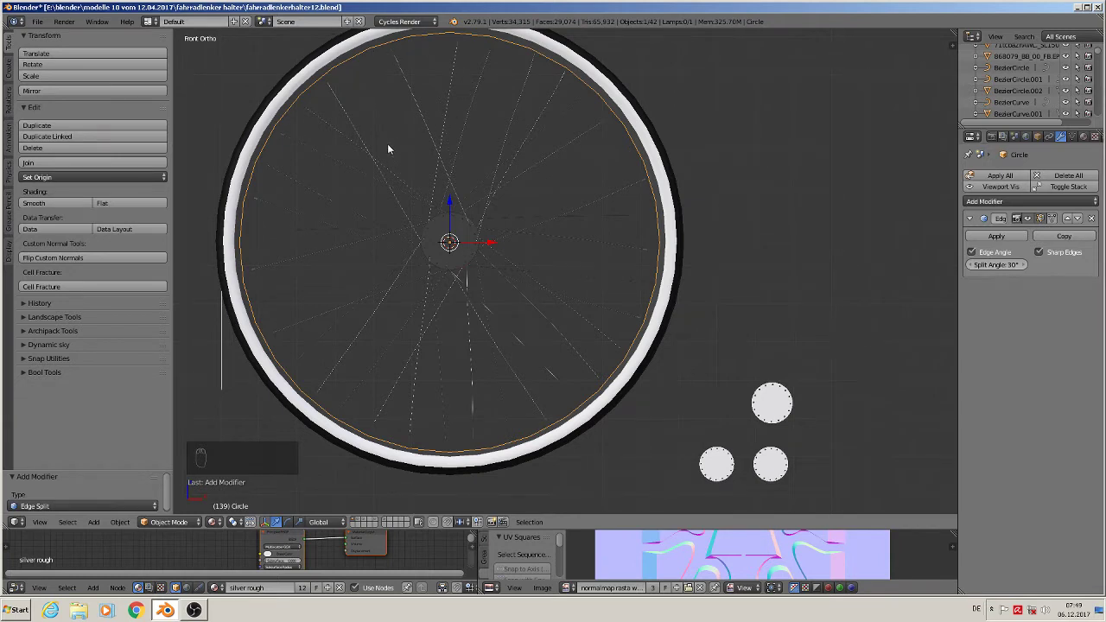
key("Tab")
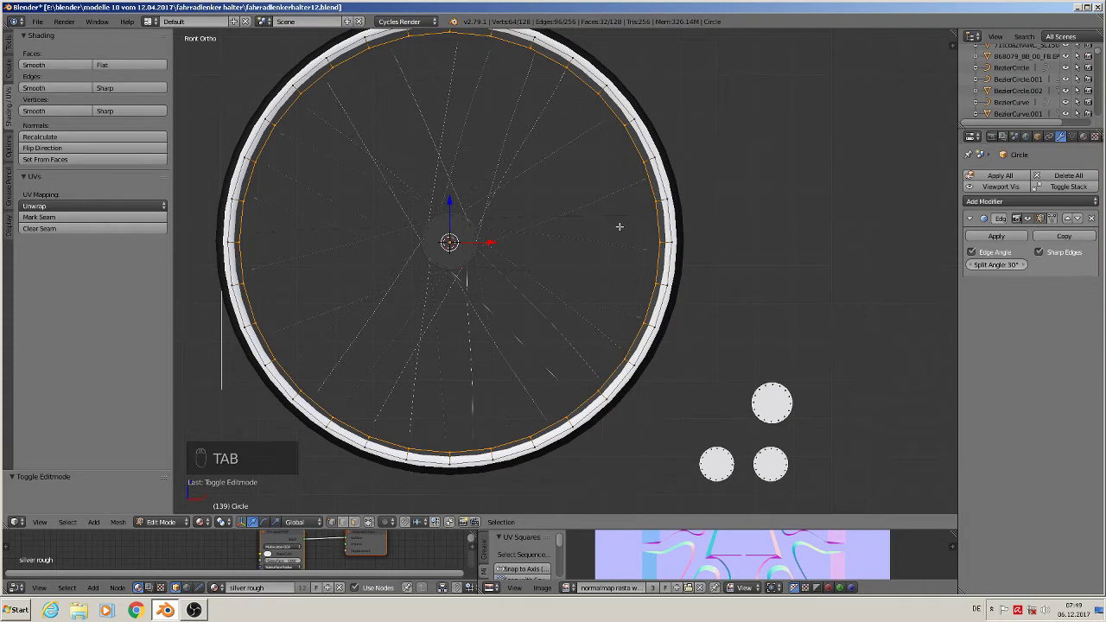
key("shift+d")
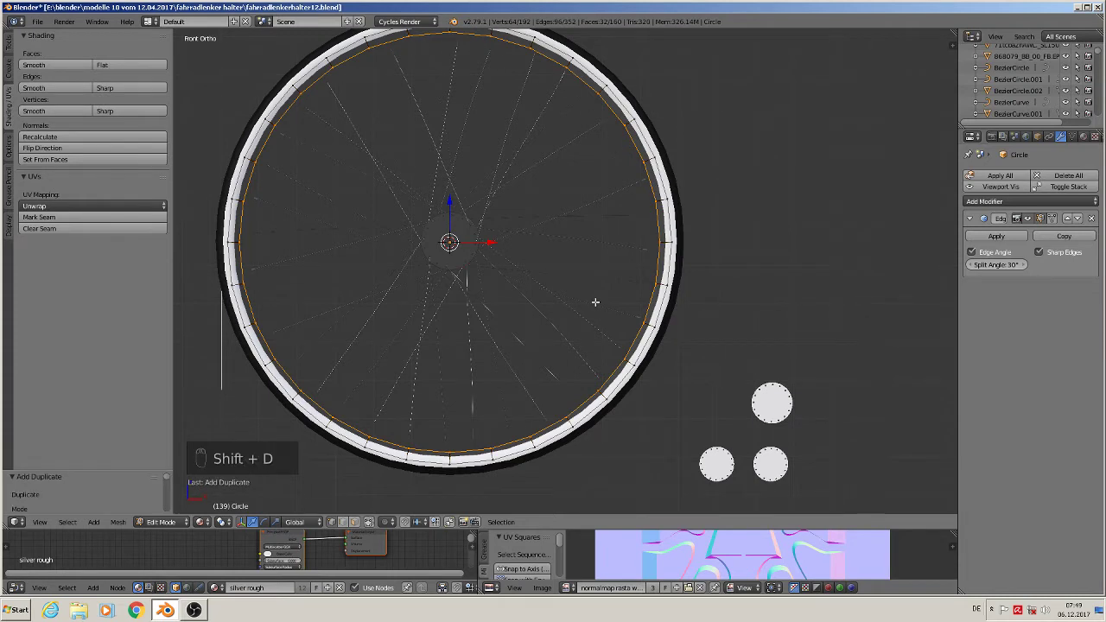
key("p")
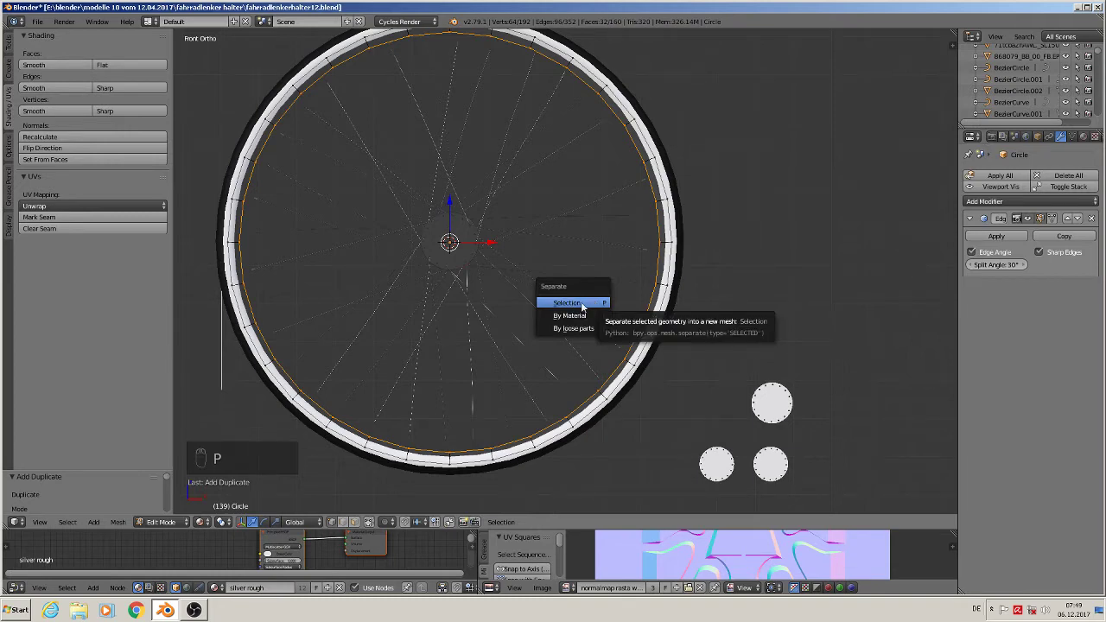
left_click(581, 303)
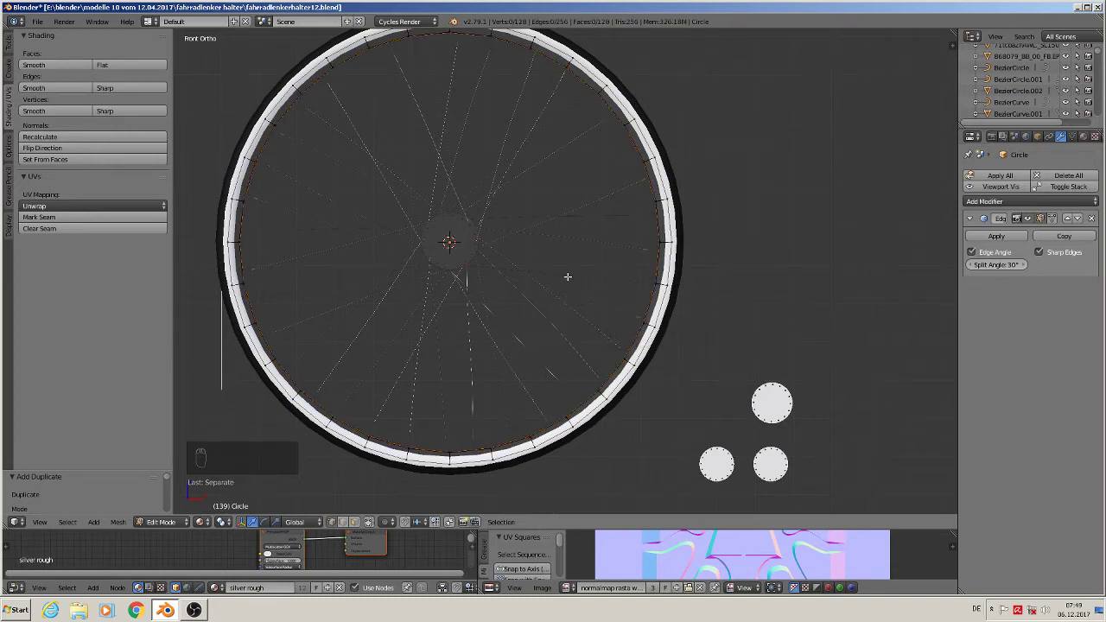
key("Tab")
right_click(646, 181)
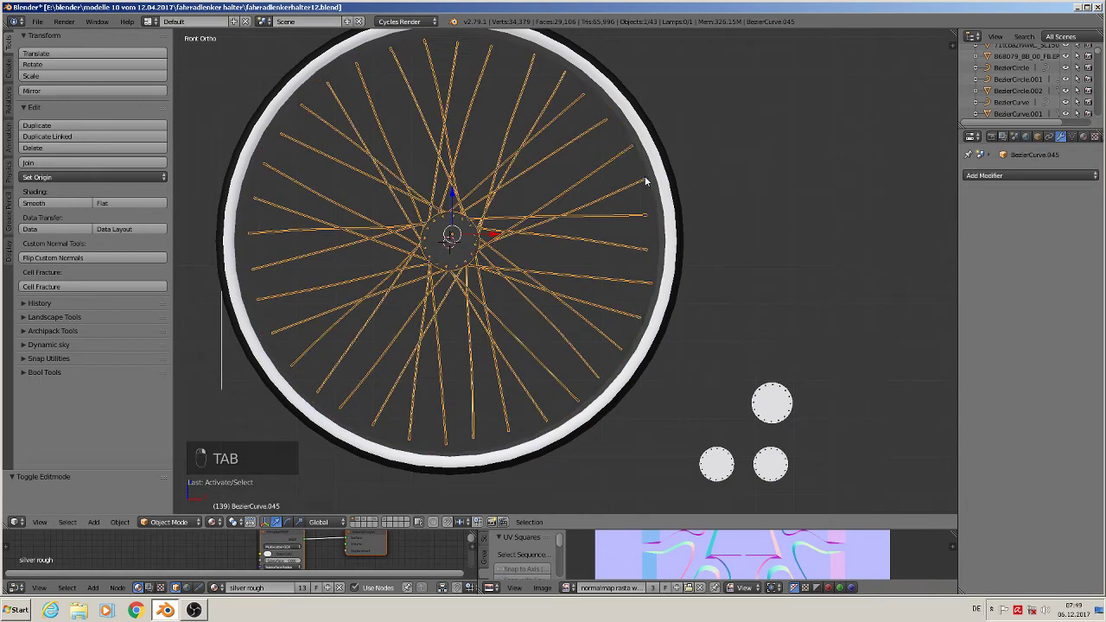
right_click(649, 181)
key("g")
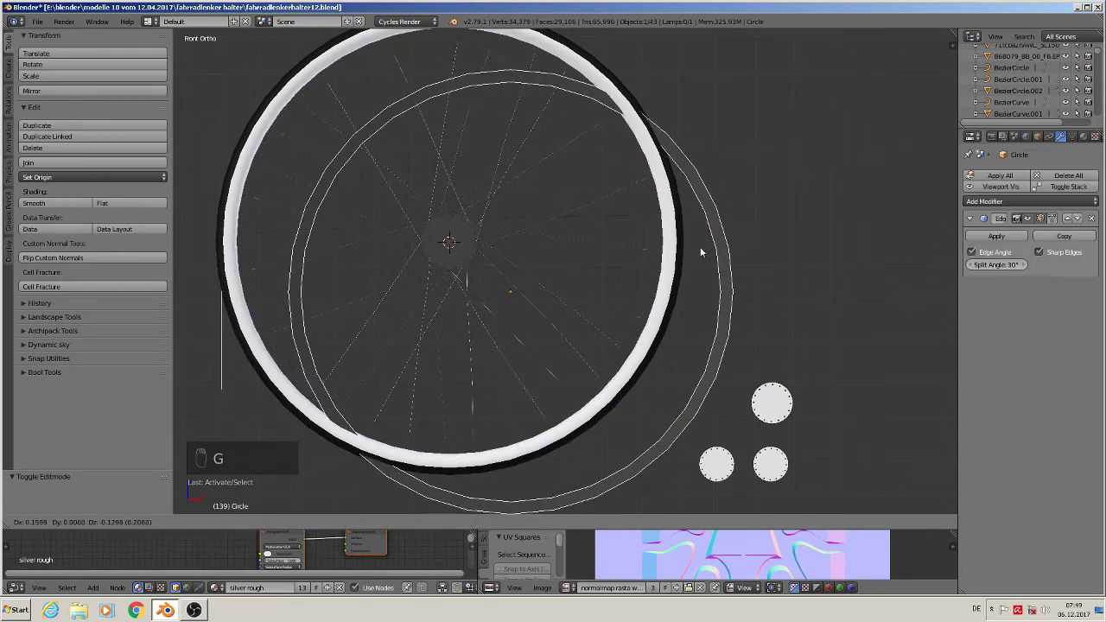
right_click(646, 206)
Select the separated inner band and move it along the Y axis until it is clear of the wheel.
right_click(643, 167)
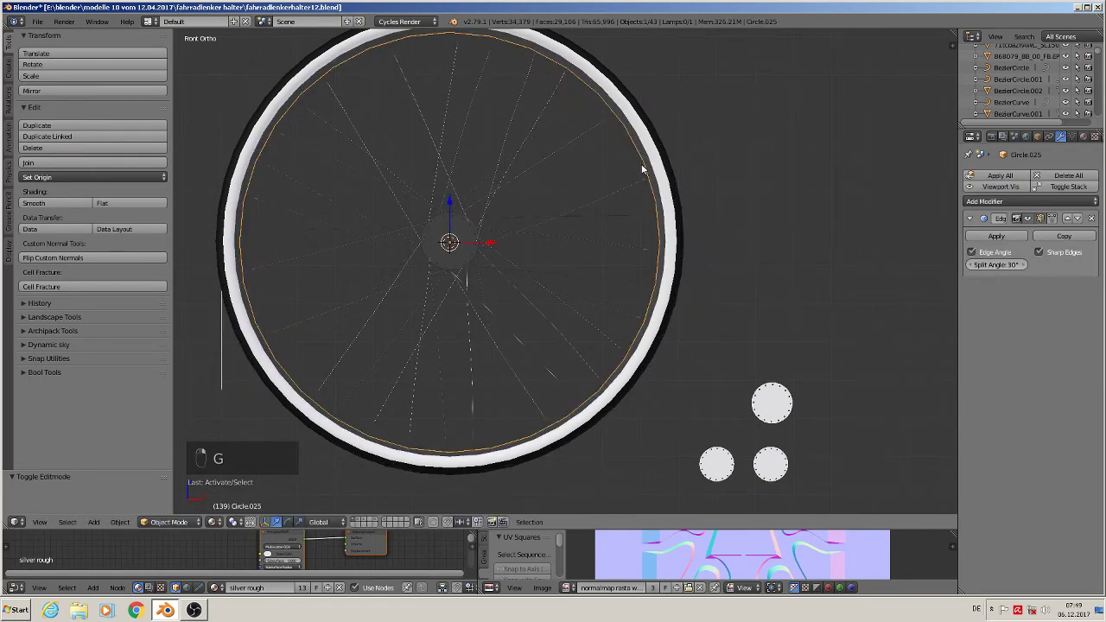
key("g")
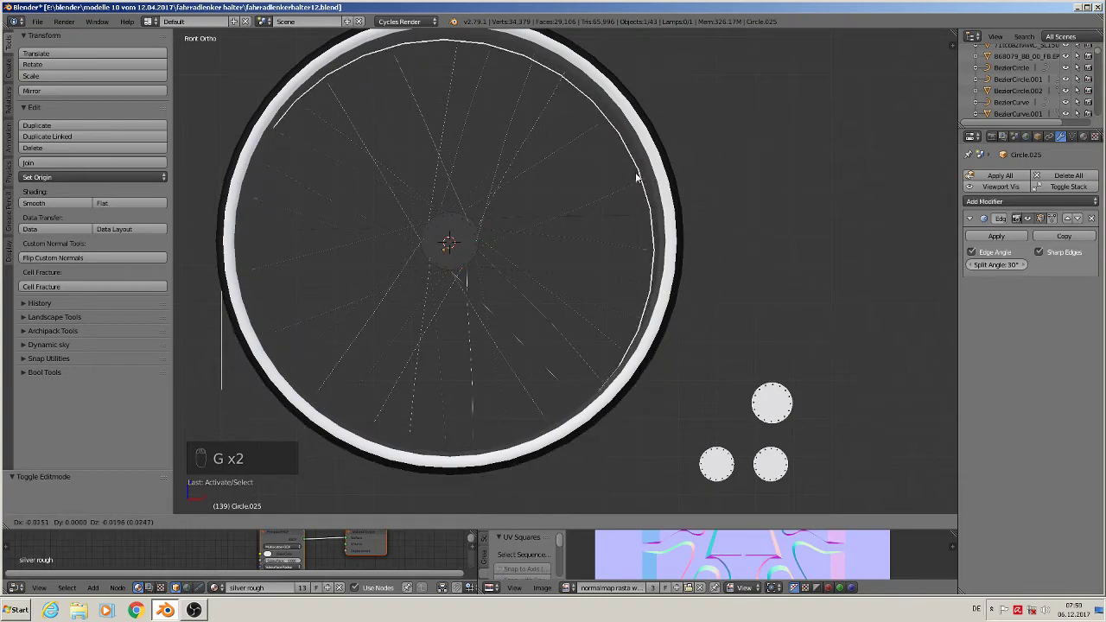
right_click(657, 193)
middle_click_drag(657, 193, 470, 236)
scroll(469, 236, "up", 1)
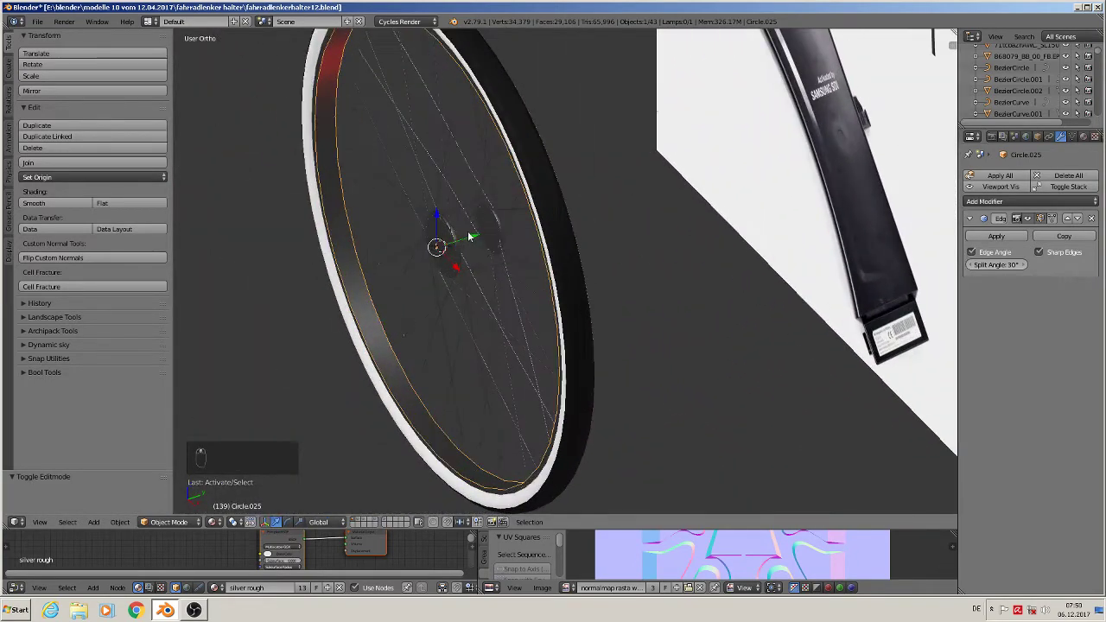
left_click_drag(469, 236, 613, 193)
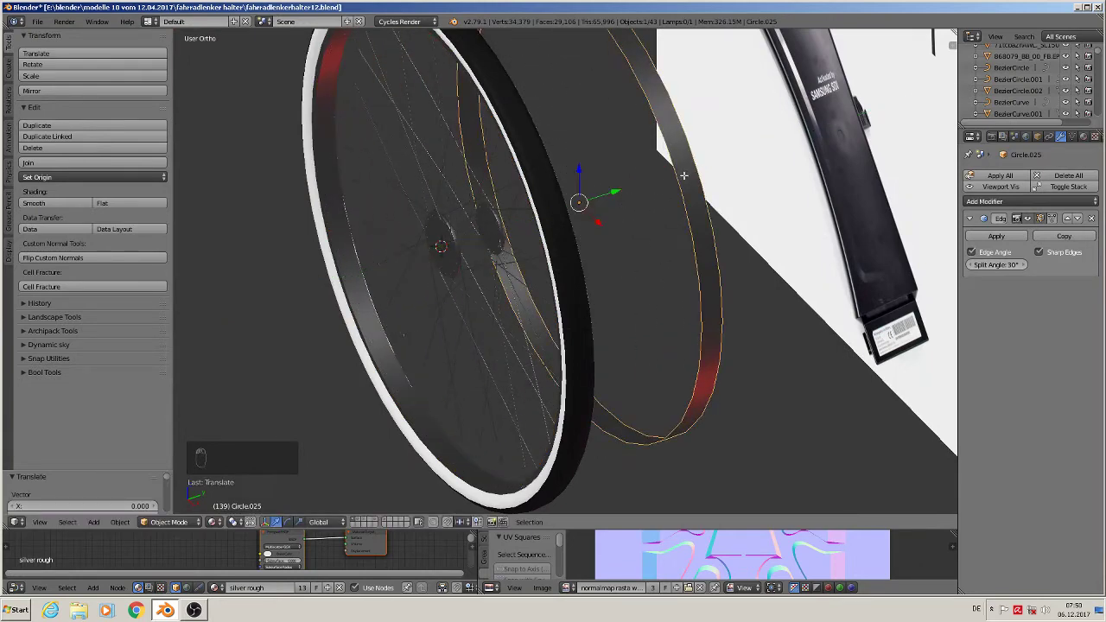
Select the separated band's whole face loop in its mesh and extrude it inward, scaled to about 0.97.
key("Tab")
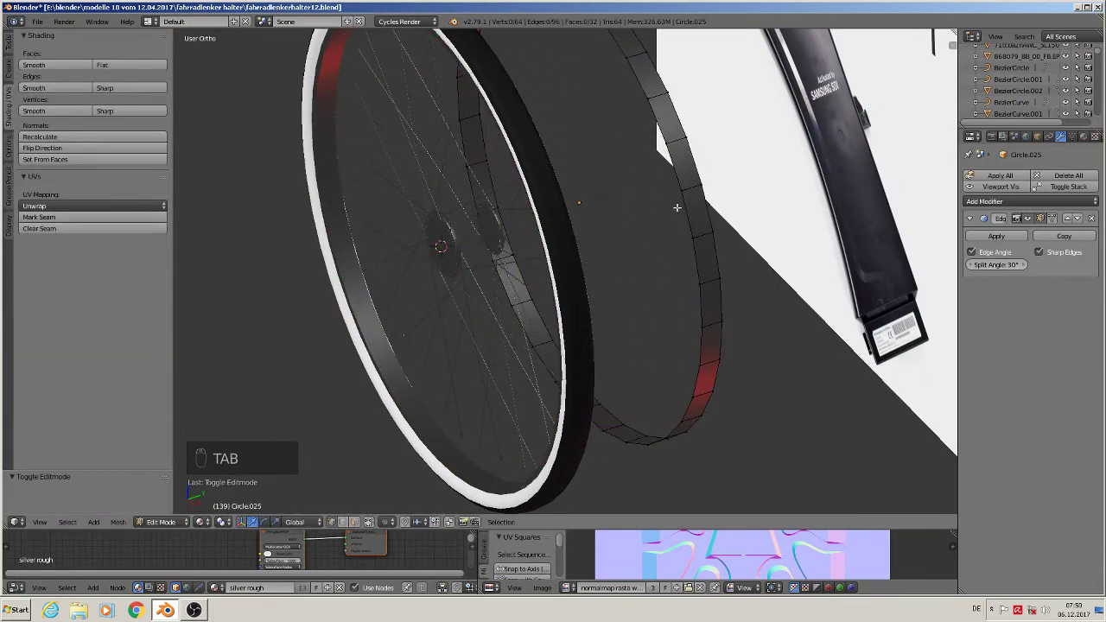
middle_click_drag(677, 208, 605, 231, "shift")
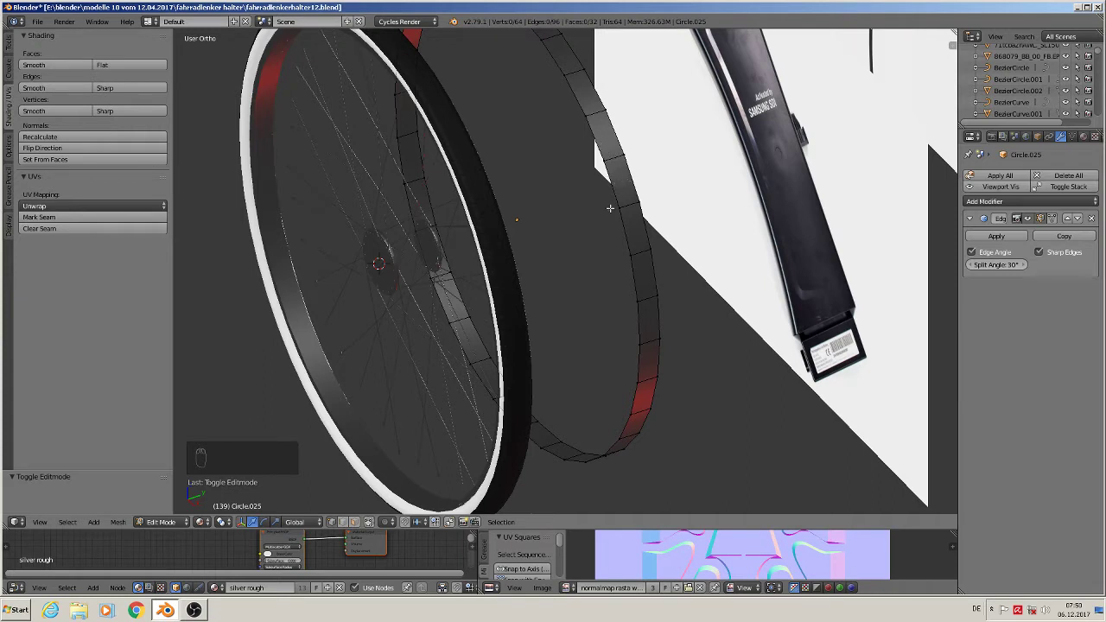
right_click(648, 293, "alt")
middle_click_drag(648, 294, 706, 321)
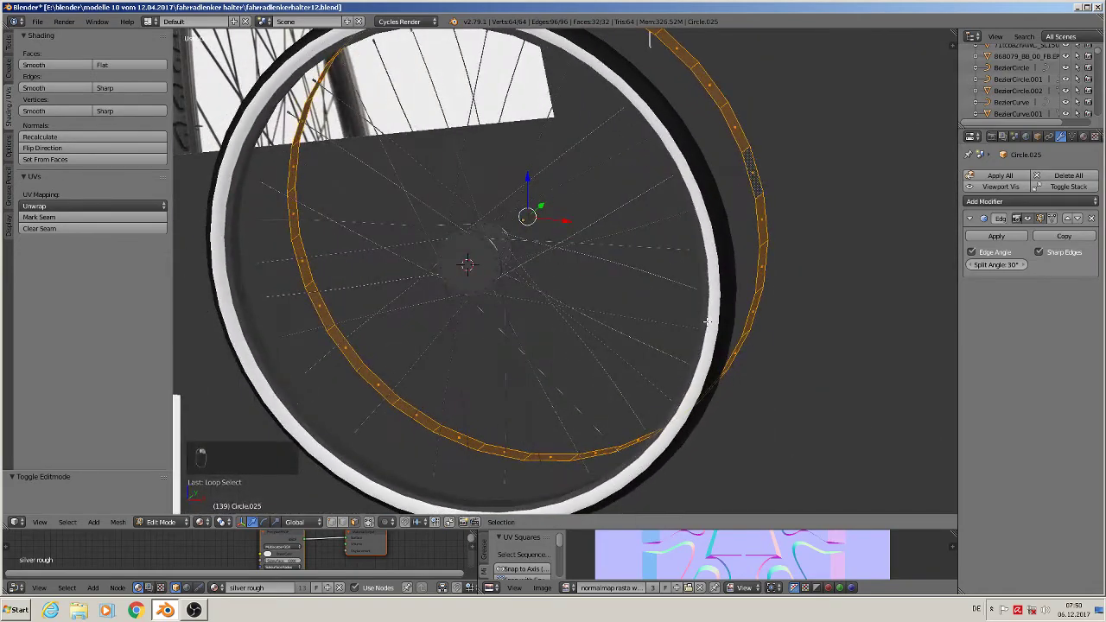
key("e")
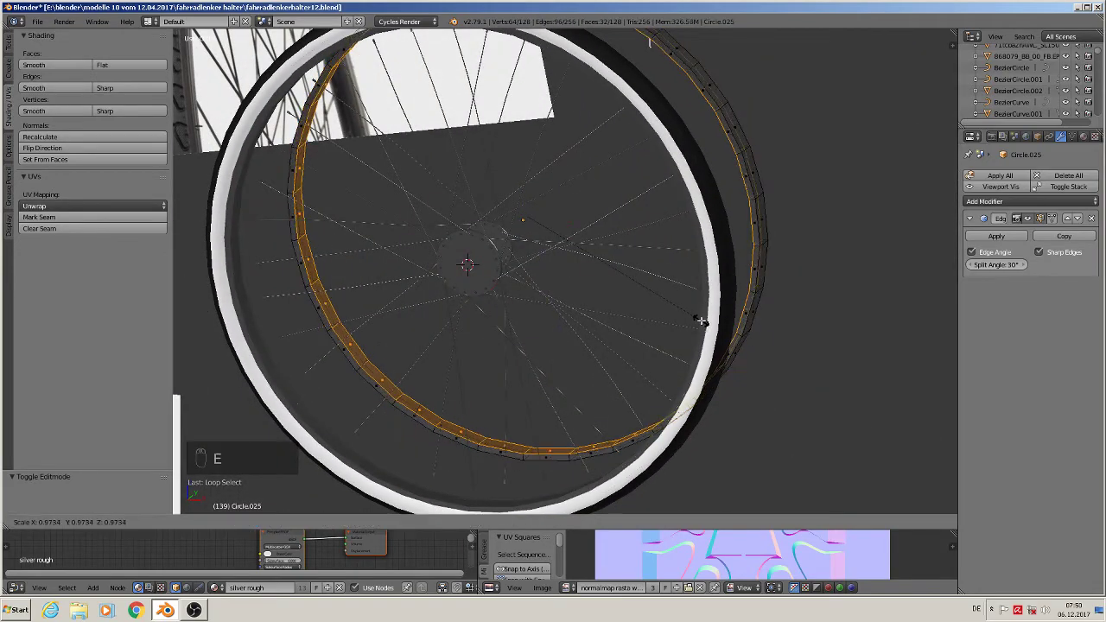
left_click(700, 310)
Scale the extruded inner face loop narrower along the Y axis and leave mesh editing.
middle_click_drag(700, 310, 618, 324)
key("s")
key("y")
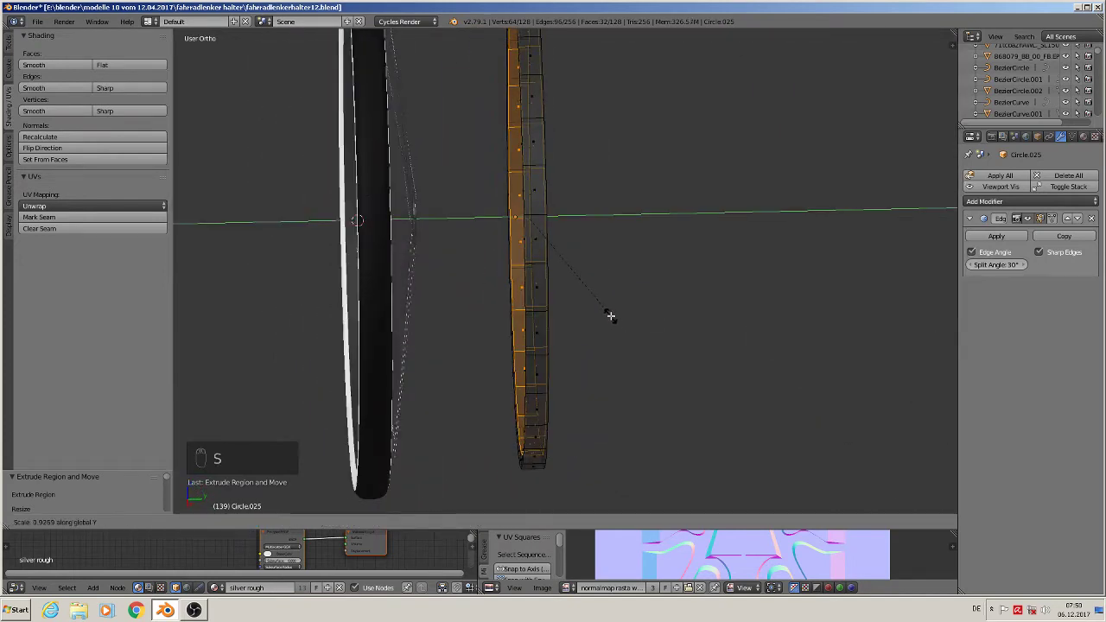
left_click(558, 226)
middle_click_drag(559, 247, 649, 239)
key("Tab")
scroll(592, 250, "up", 5)
scroll(650, 241, "down", 3)
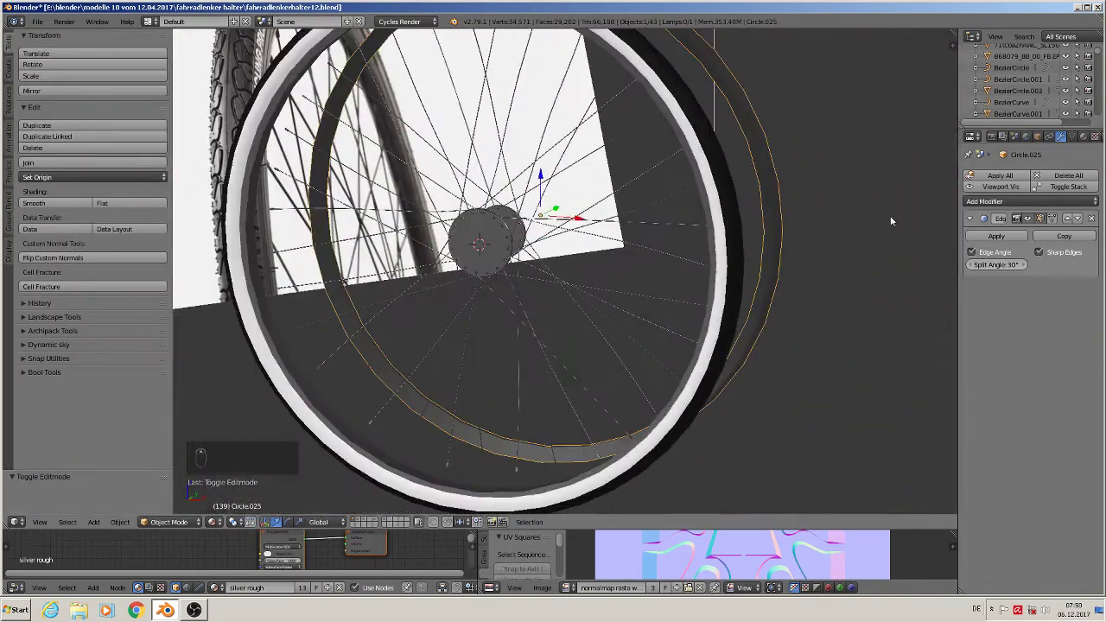
Remove the band's silver rough material slot and give the band the existing black plastic material.
left_click(1083, 136)
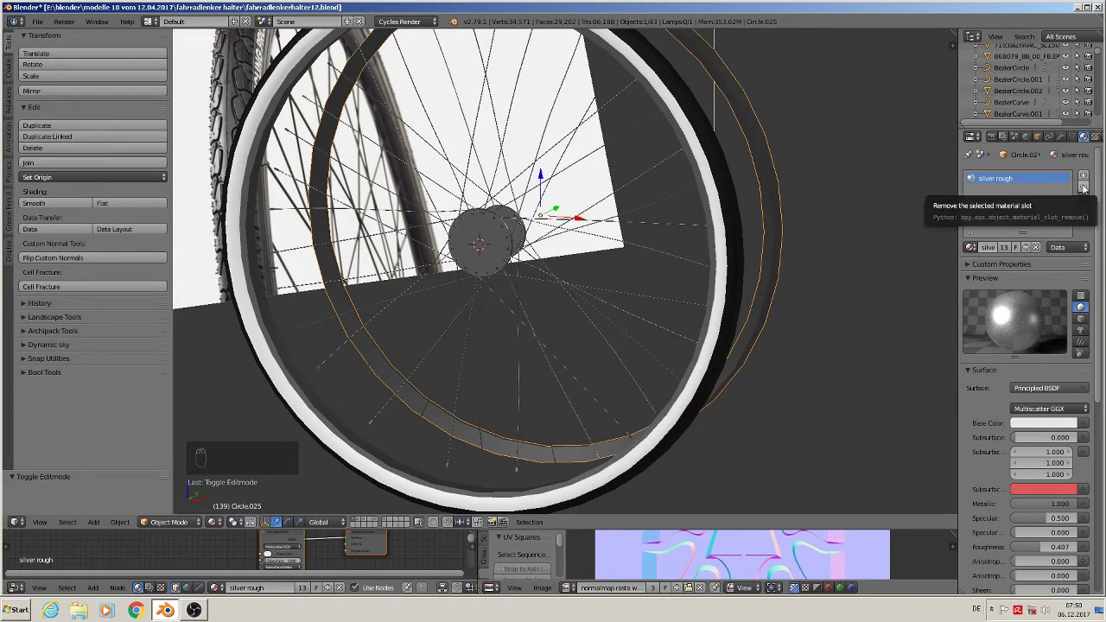
left_click(1083, 190)
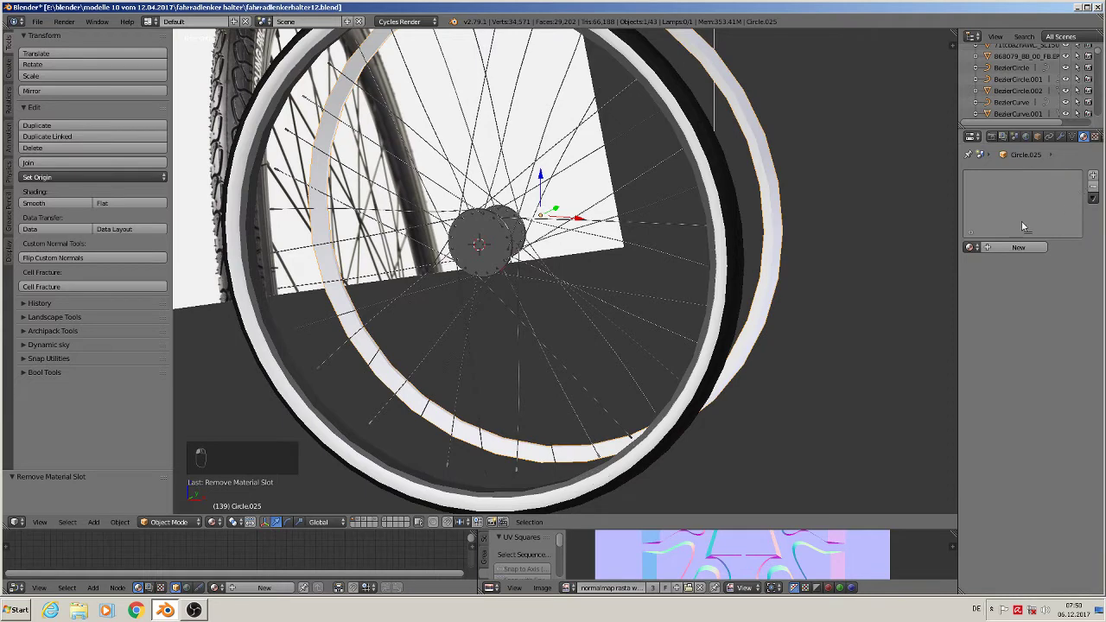
left_click(968, 247)
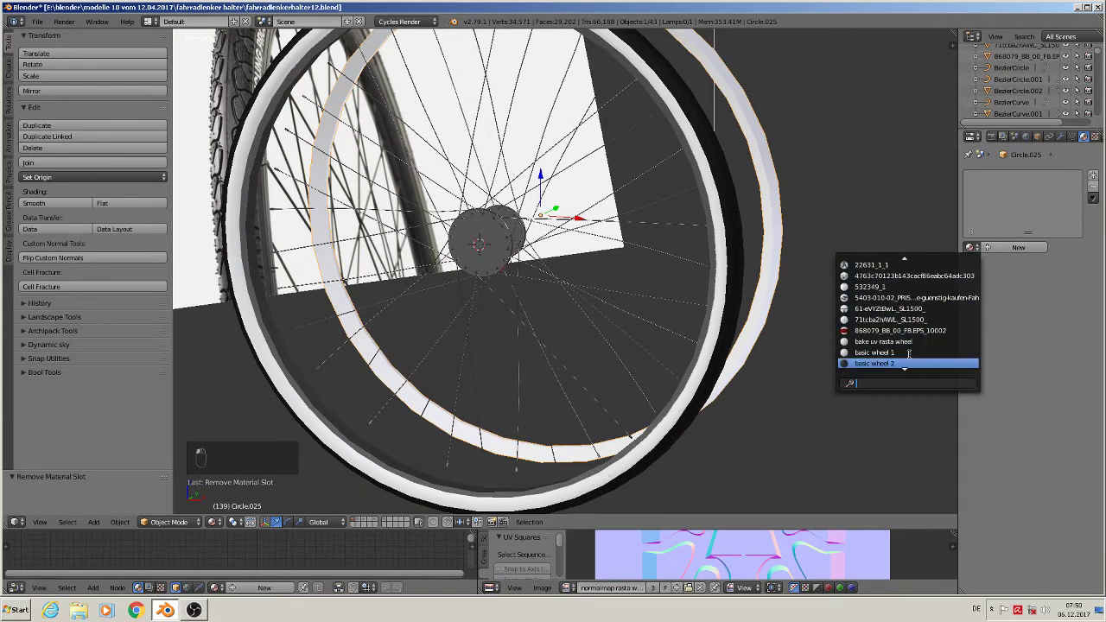
scroll(908, 353, "down", 4)
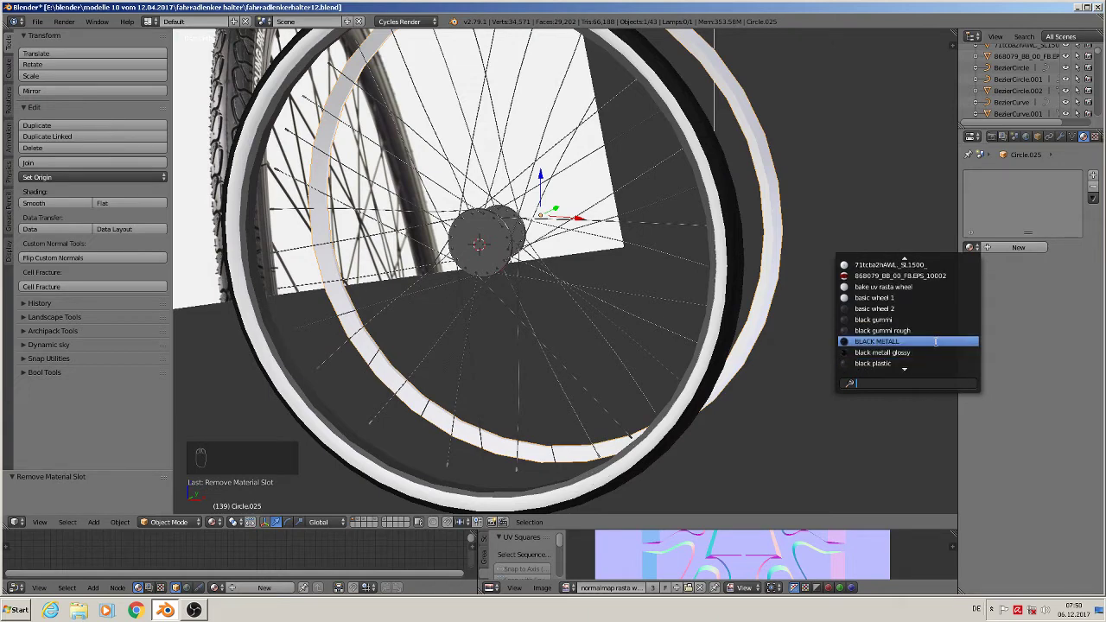
left_click(914, 363)
Move the black band back along the Y axis into the wheel and centre it within the tyre's width, using top view and wireframe.
scroll(817, 352, "down", 3)
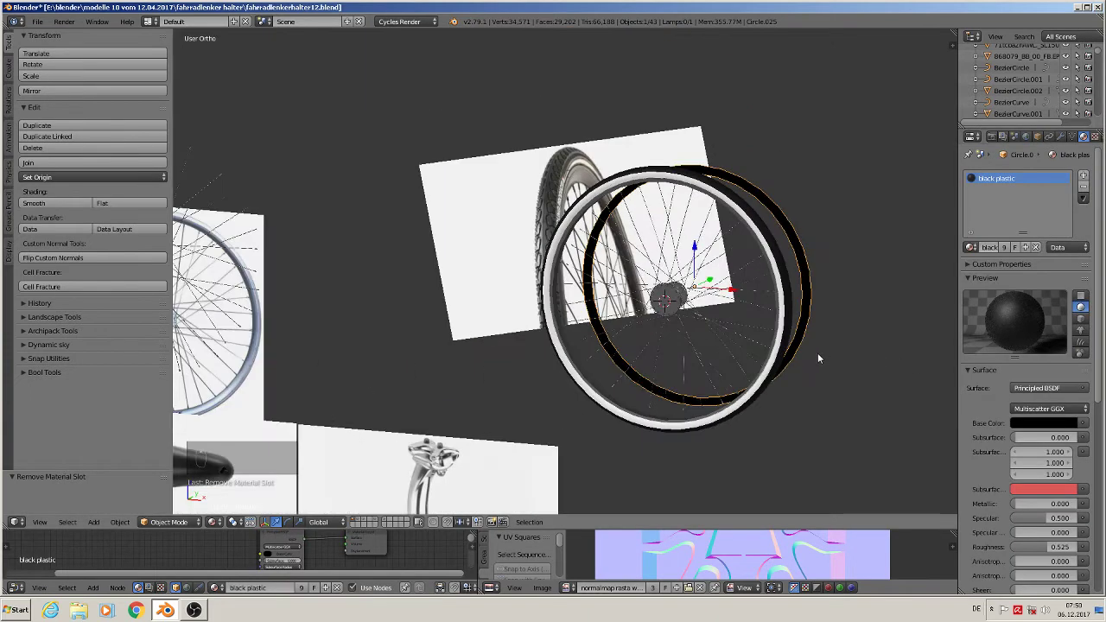
scroll(819, 350, "up", 4)
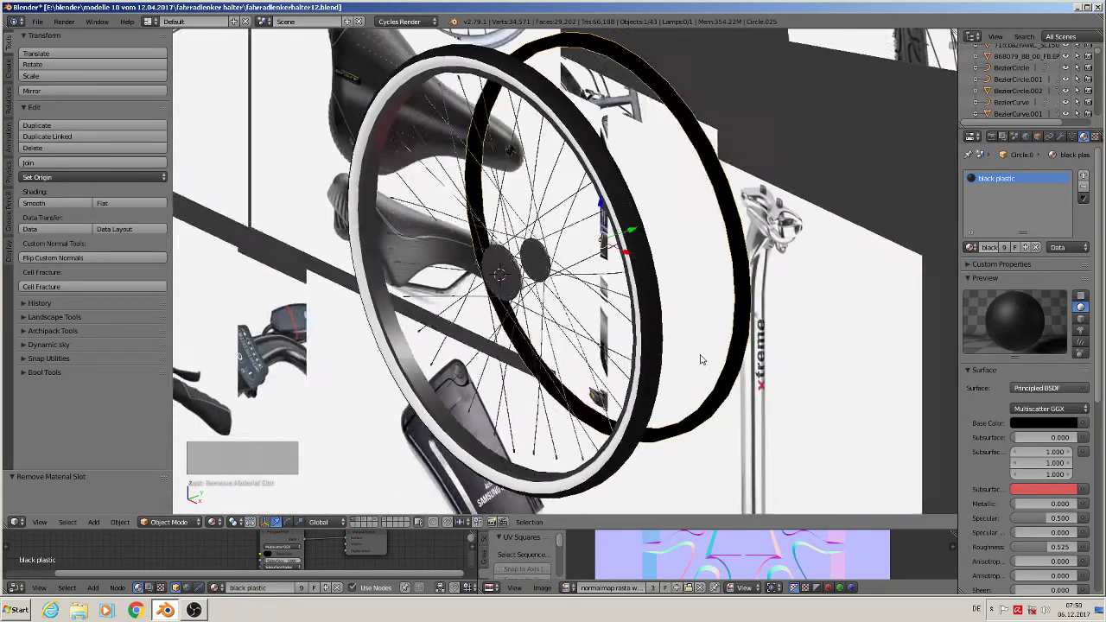
left_click_drag(630, 232, 530, 251)
key("KP_7")
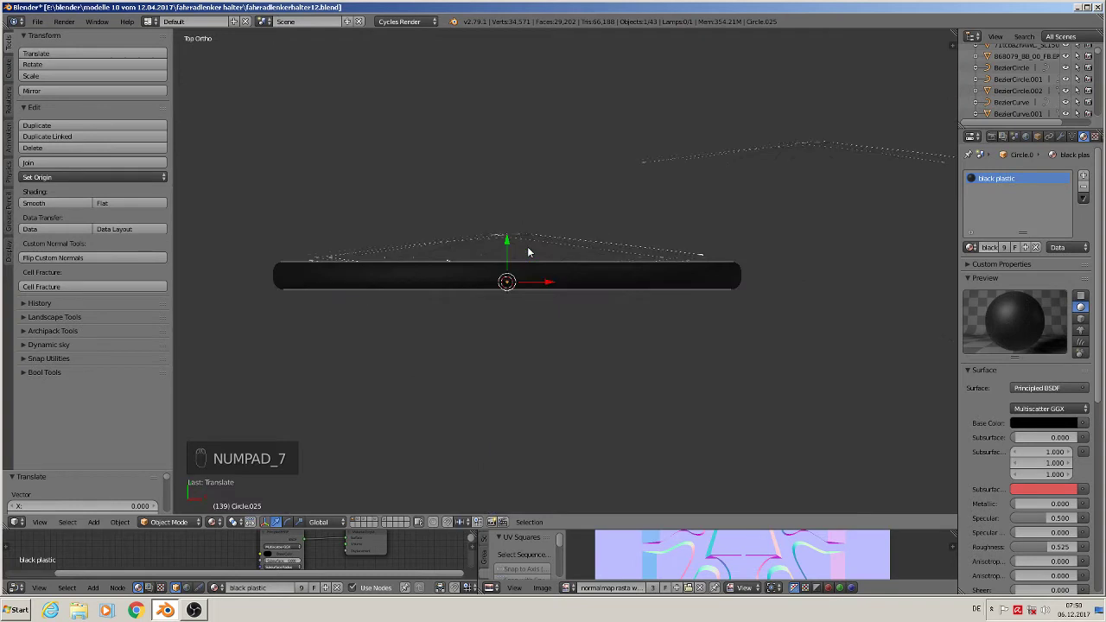
scroll(505, 268, "up", 5)
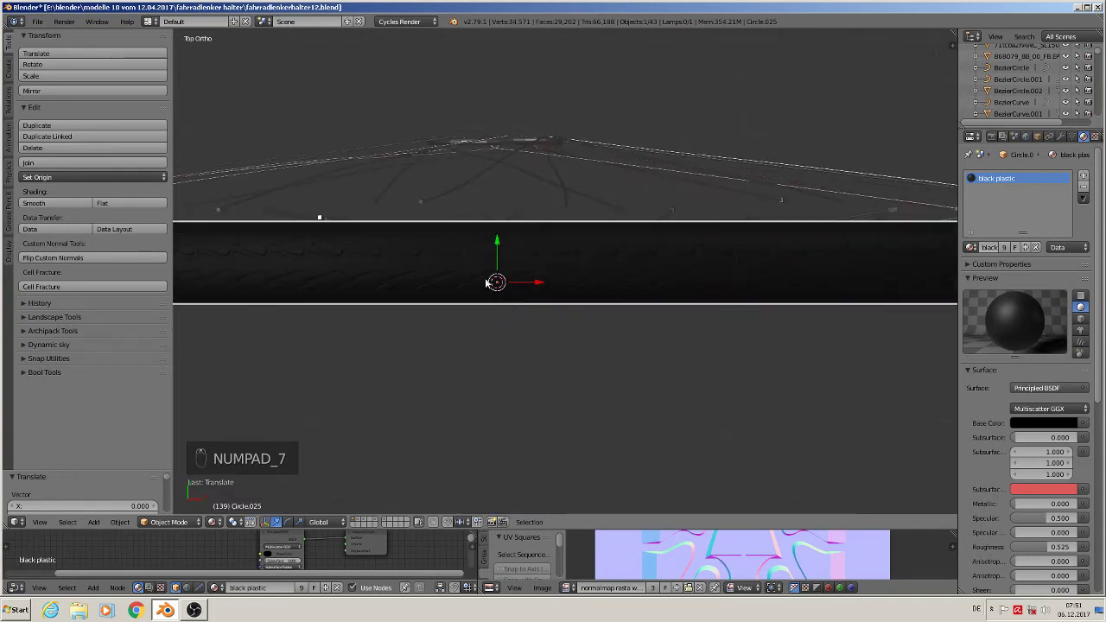
mouse_move(499, 257)
left_mouse_down()
mouse_move(494, 226)
mouse_move(501, 270)
left_mouse_up()
key("z")
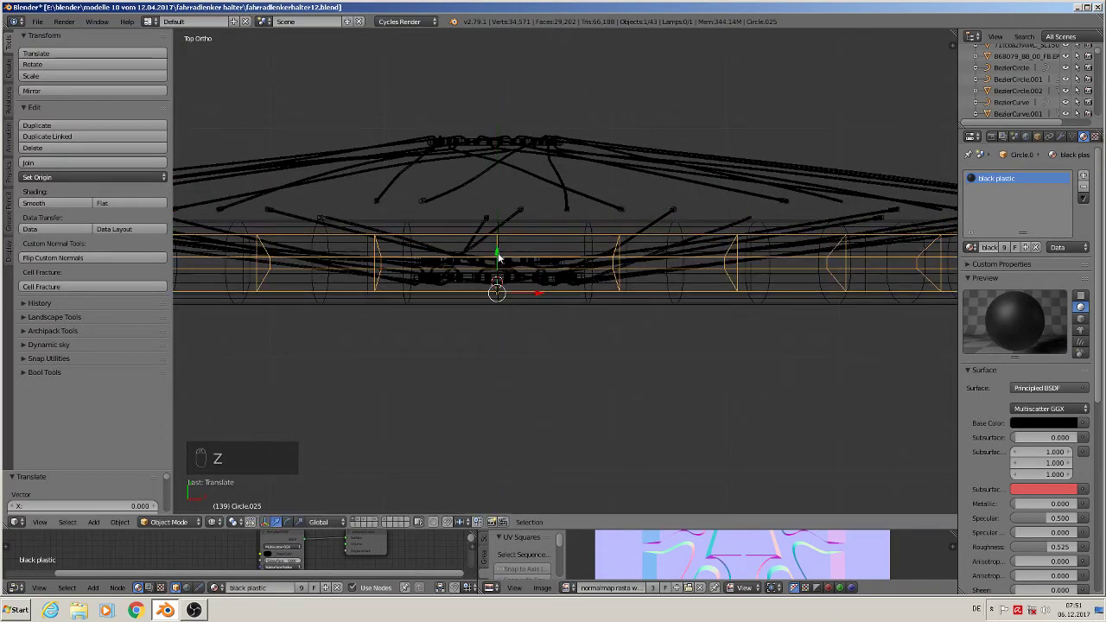
Clear the band's mesh selection, switch the viewport to Material shading and leave mesh editing.
key("Tab")
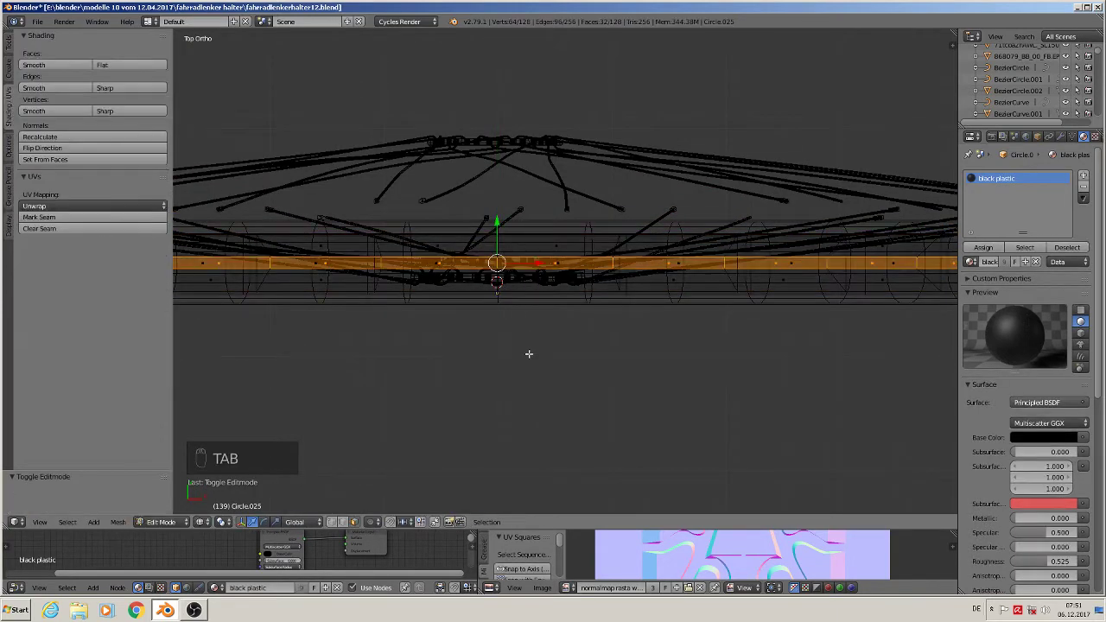
middle_click_drag(528, 353, 423, 364)
key("a")
key("a")
left_click(198, 521)
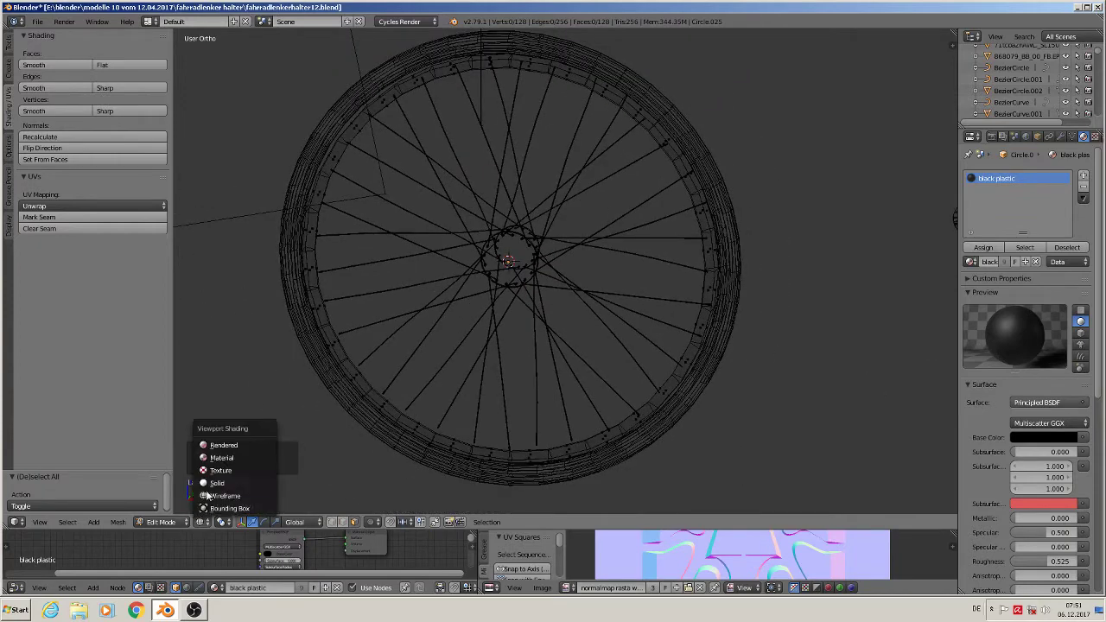
left_click(214, 457)
scroll(349, 413, "down", 4)
middle_click_drag(357, 411, 392, 365)
scroll(393, 366, "up", 5)
scroll(494, 334, "up", 1)
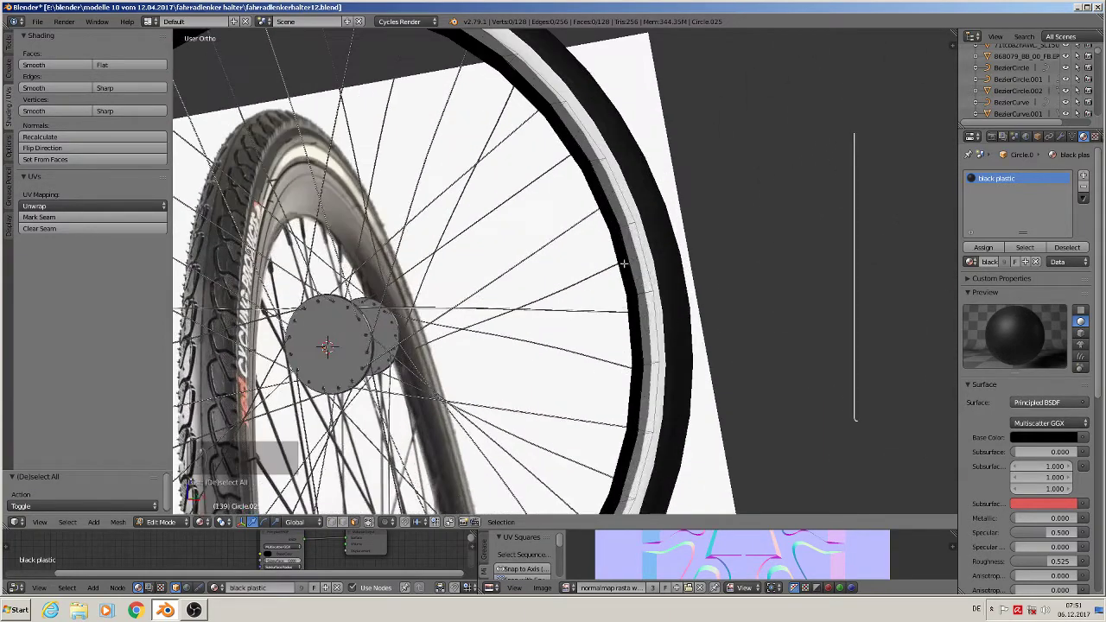
middle_click_drag(630, 256, 594, 291, "shift")
key("Tab")
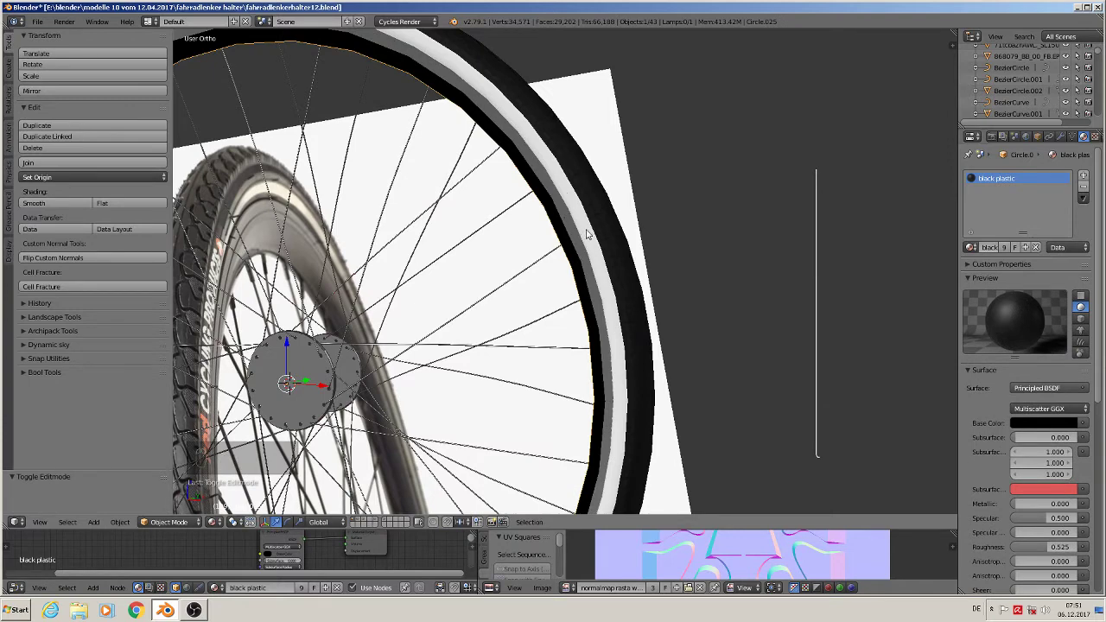
Open the tyre's mesh for editing and select the two face loops along the inner edge of its white stripe.
scroll(587, 235, "up", 3)
right_click(587, 240)
key("Tab")
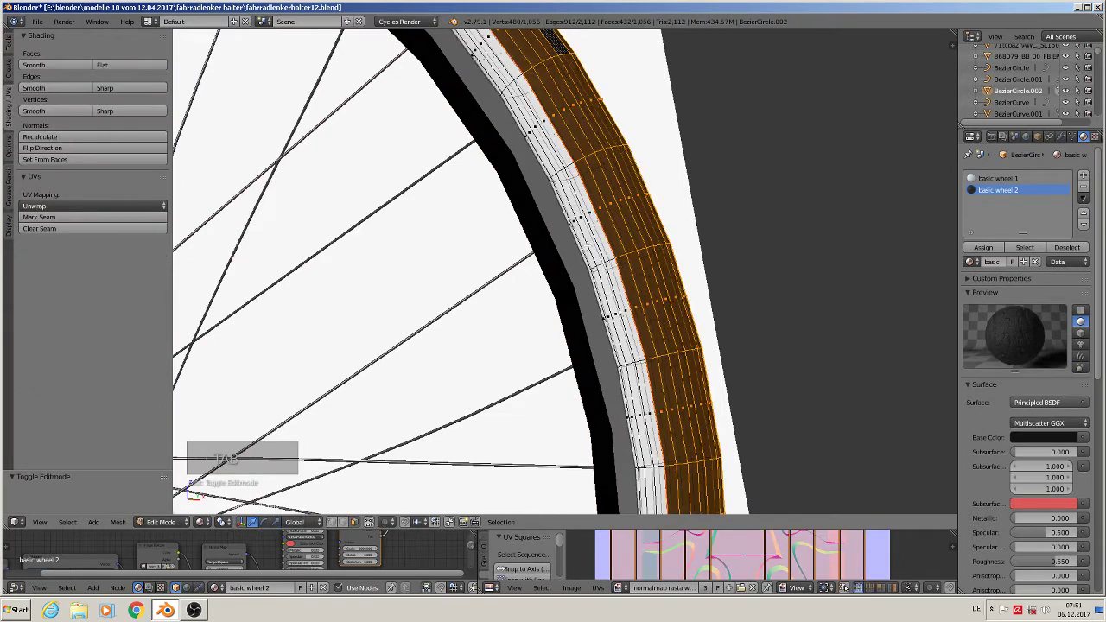
scroll(586, 249, "up", 1)
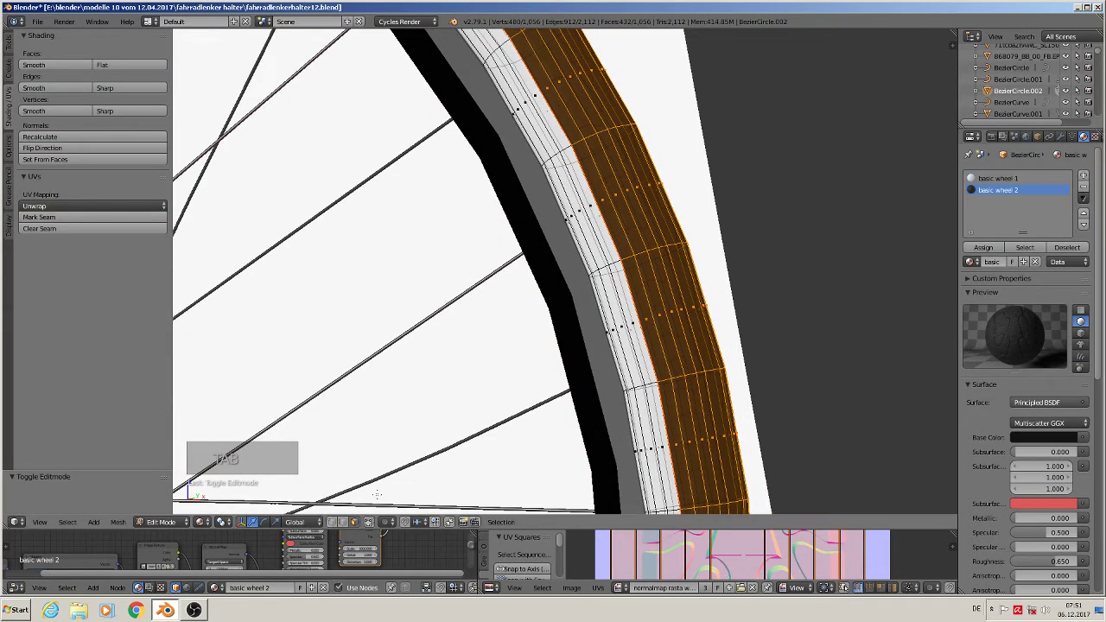
middle_click_drag(580, 374, 605, 368)
right_click(648, 275, "alt")
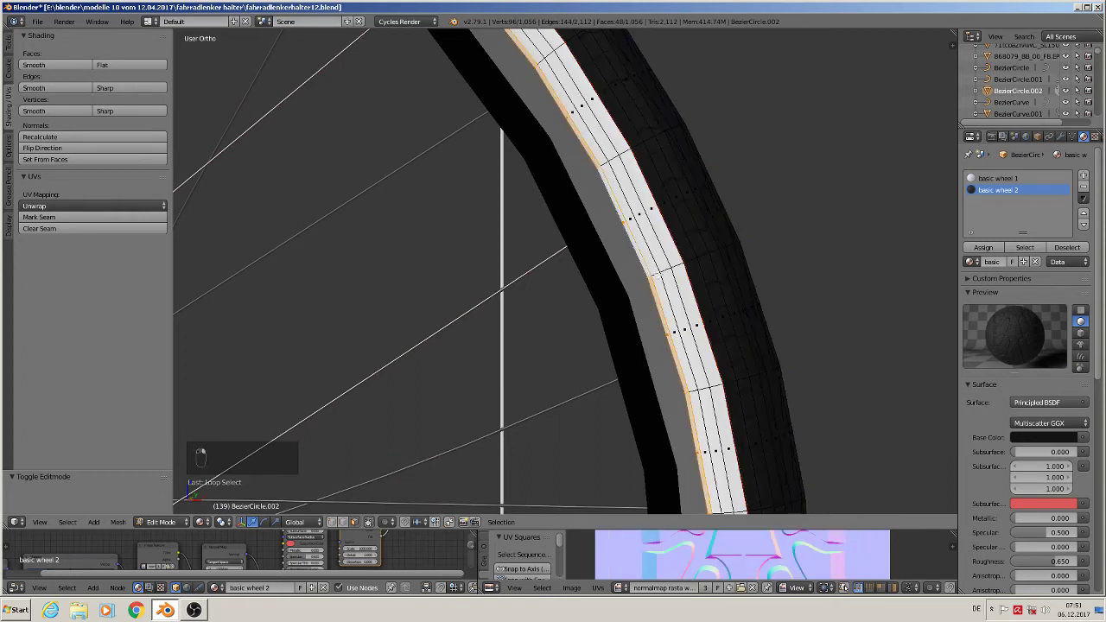
right_click(658, 275, "alt+shift")
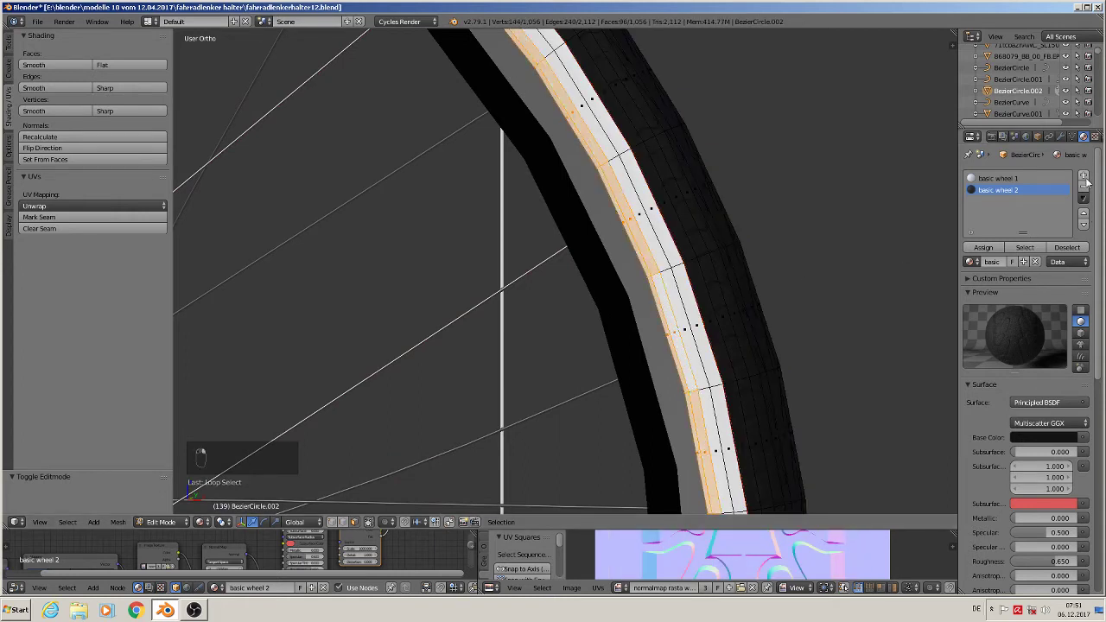
Try the black gummi rough material in place of basic wheel 2 in the tyre's second material slot.
left_click(971, 262)
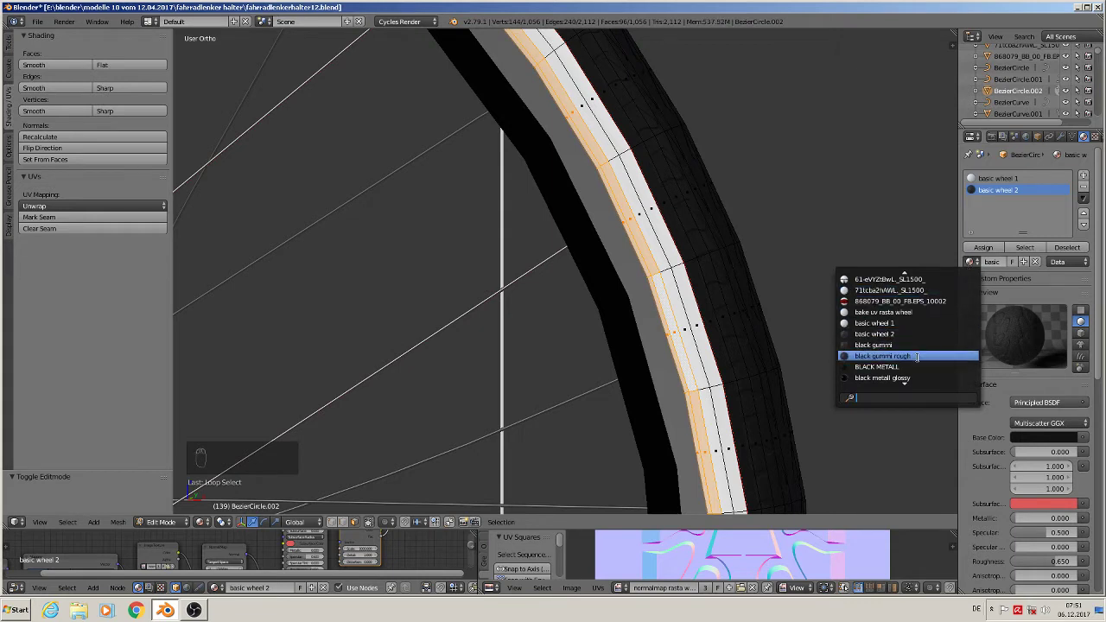
left_click(917, 356)
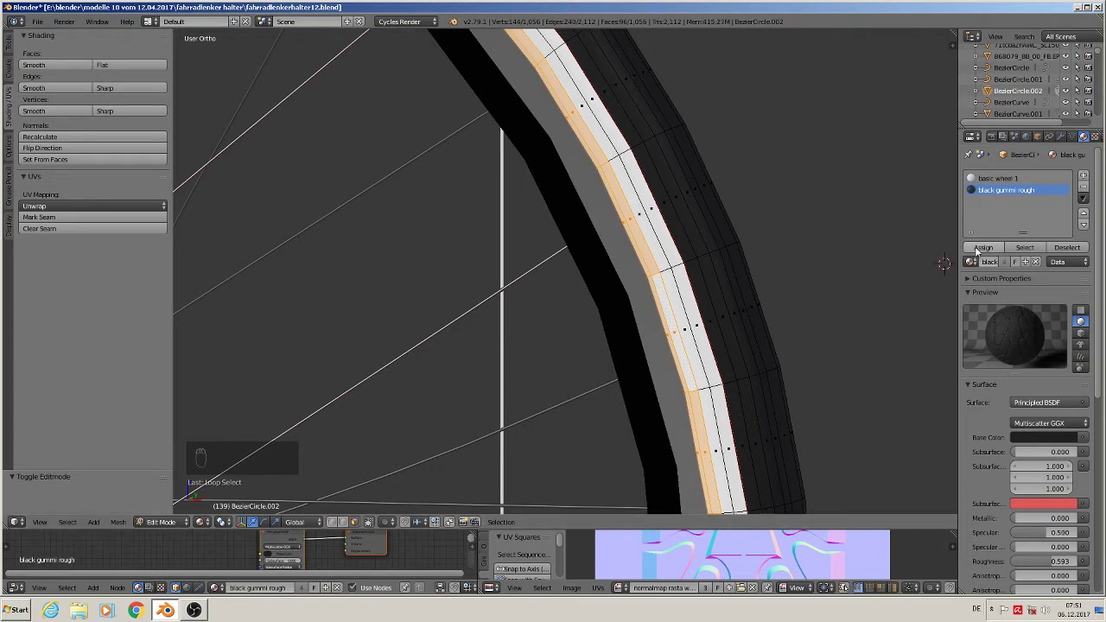
right_click(672, 258)
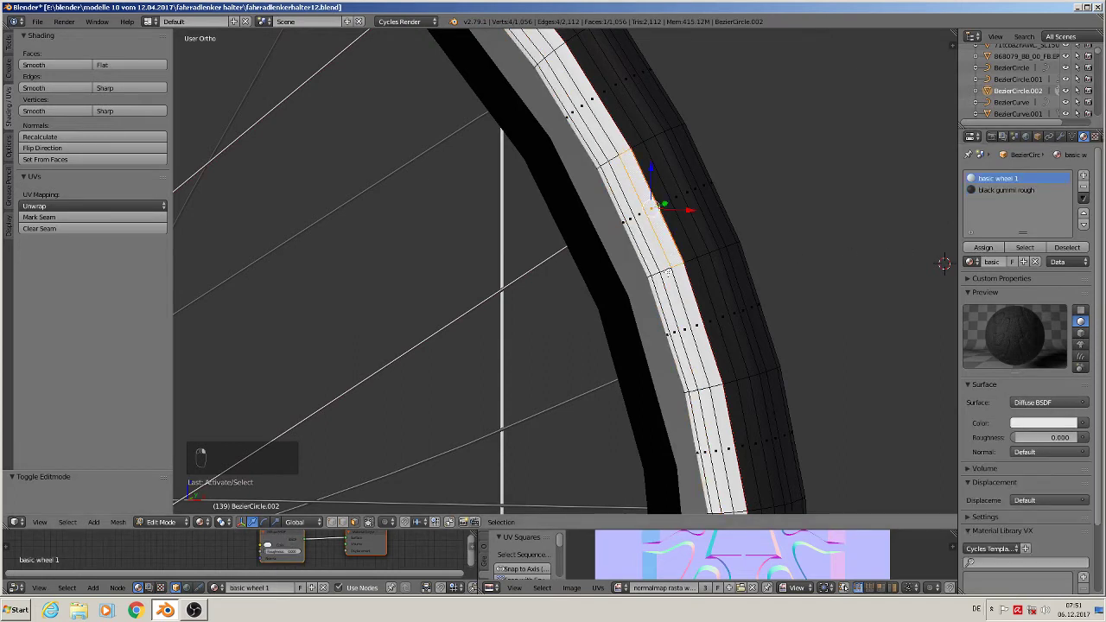
key("ctrl+z")
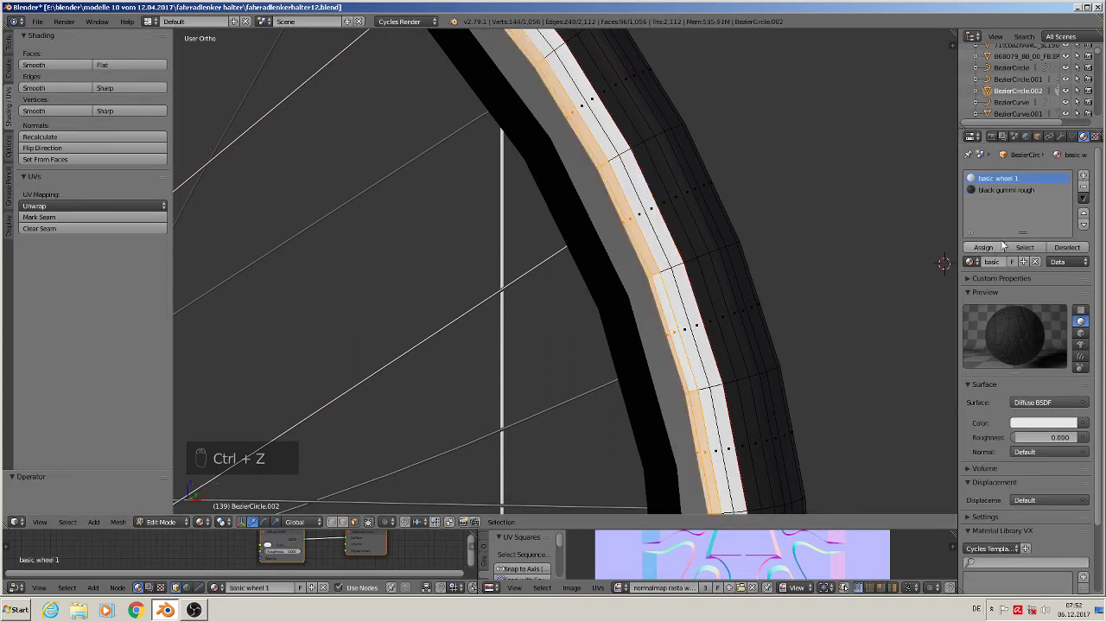
Set the tyre's second material slot to black plastic, assign it to the selected inner face loops and leave mesh editing.
left_click(1008, 191)
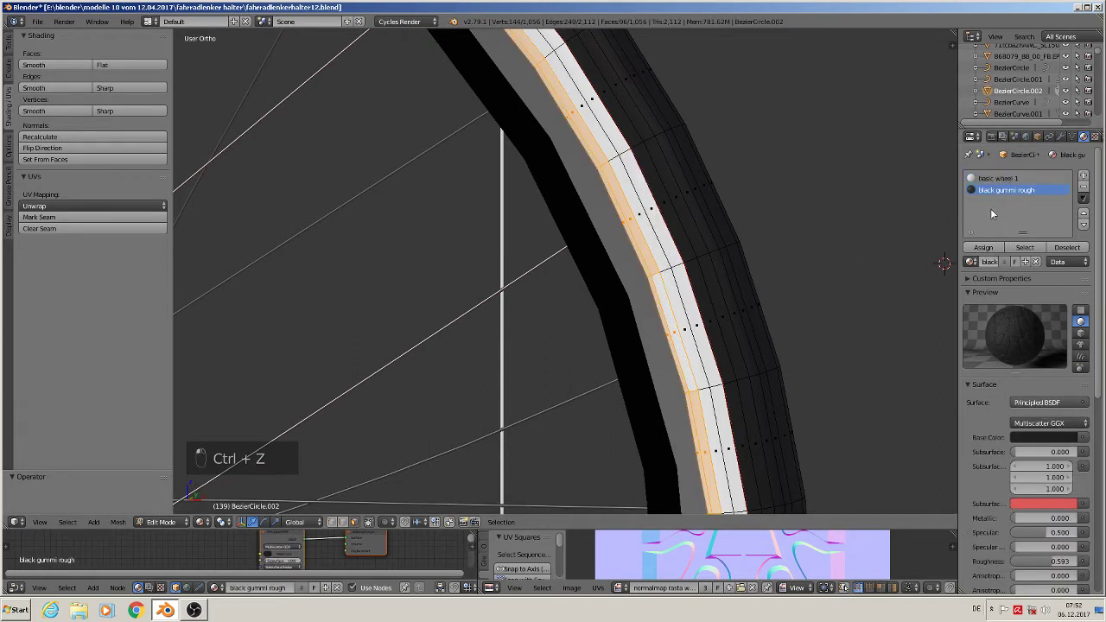
left_click(971, 261)
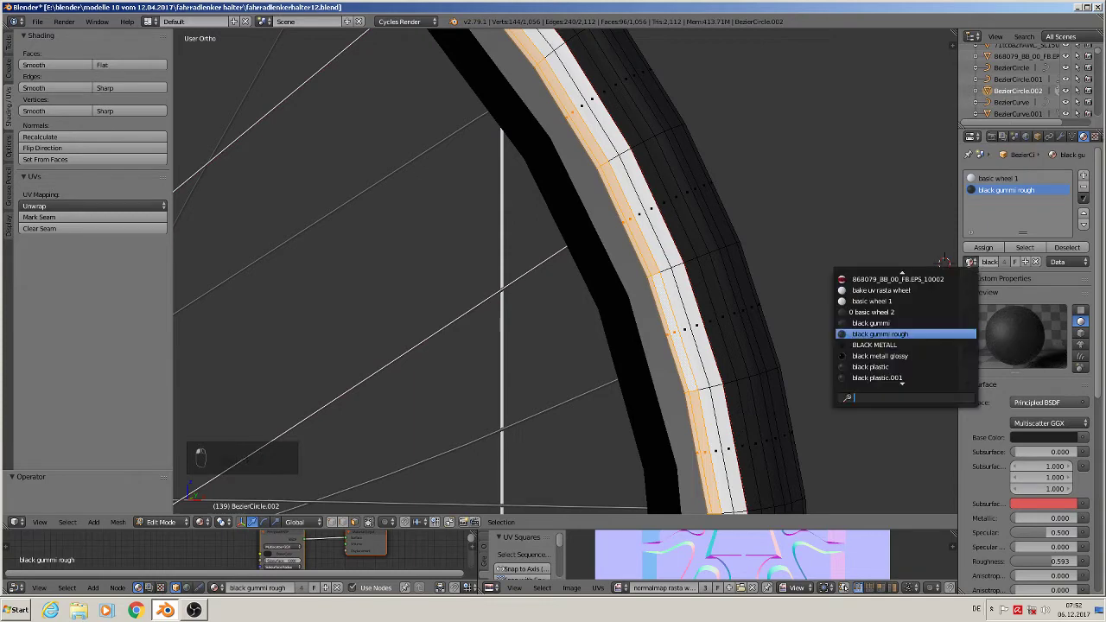
left_click(911, 368)
left_click(984, 248)
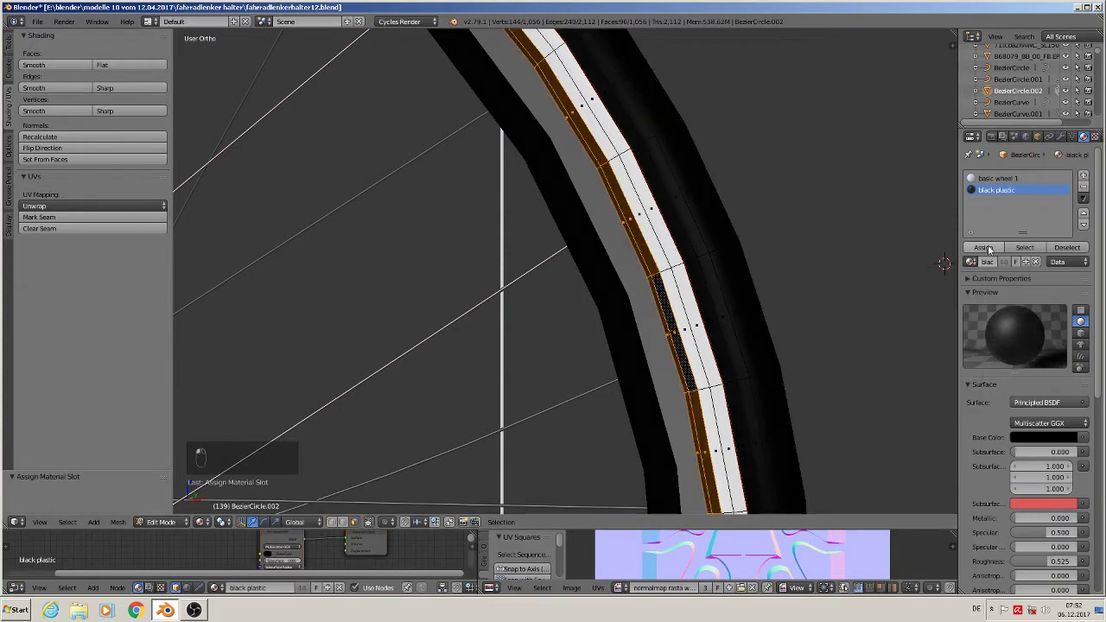
scroll(751, 366, "down", 5)
key("a")
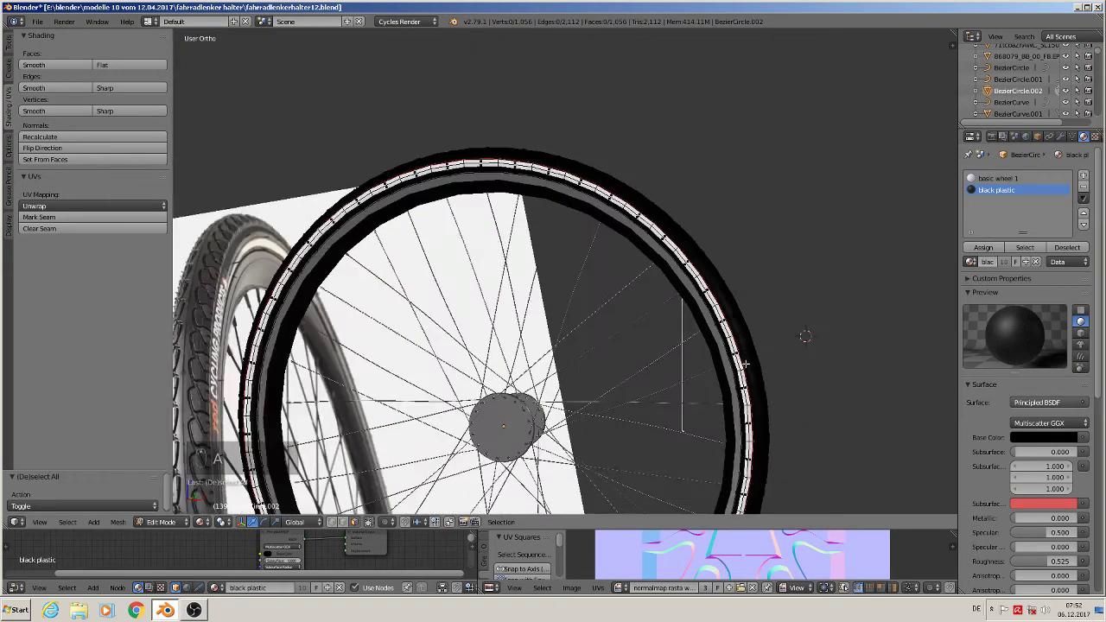
middle_click_drag(707, 368, 832, 321)
key("a")
scroll(832, 322, "down", 2)
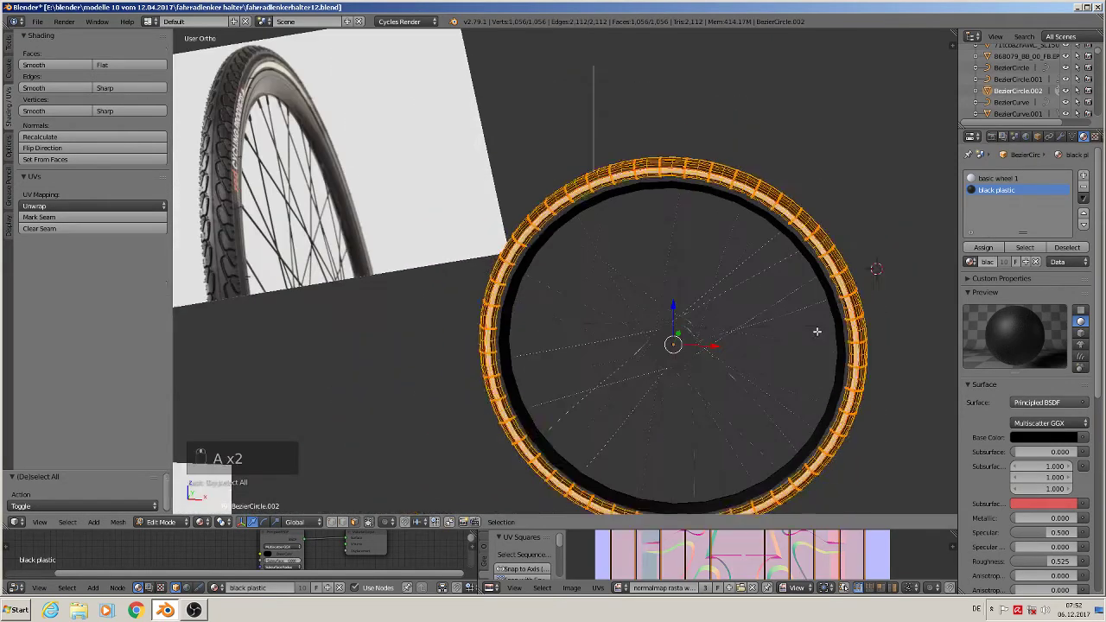
key("Tab")
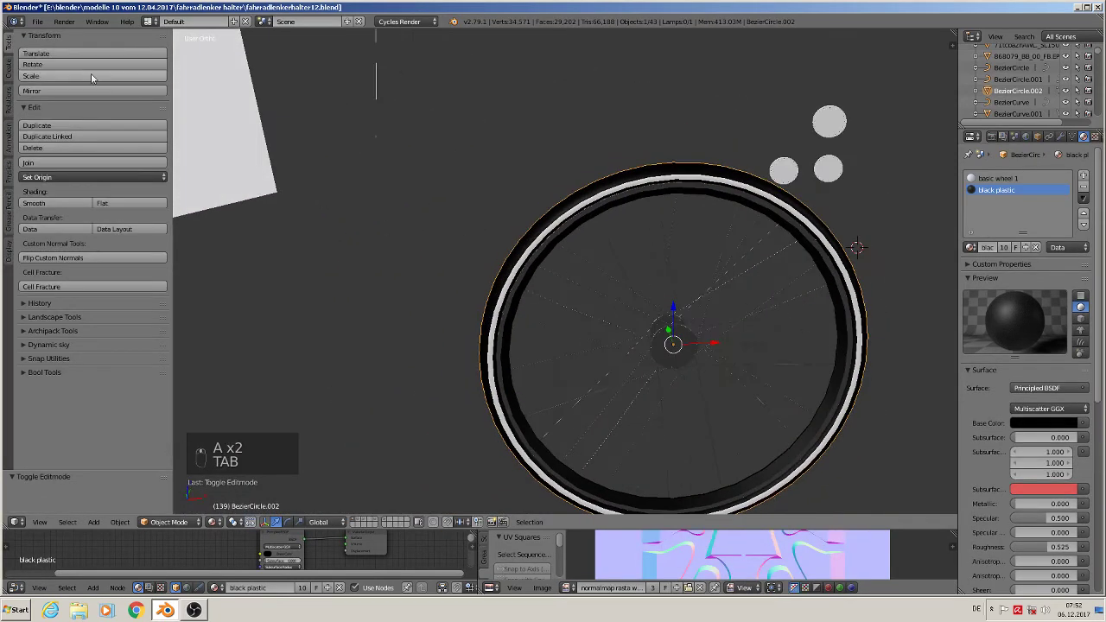
Save the project as a new version named fahrradlenkerhalter13.blend.
left_click(37, 21)
left_click(56, 123)
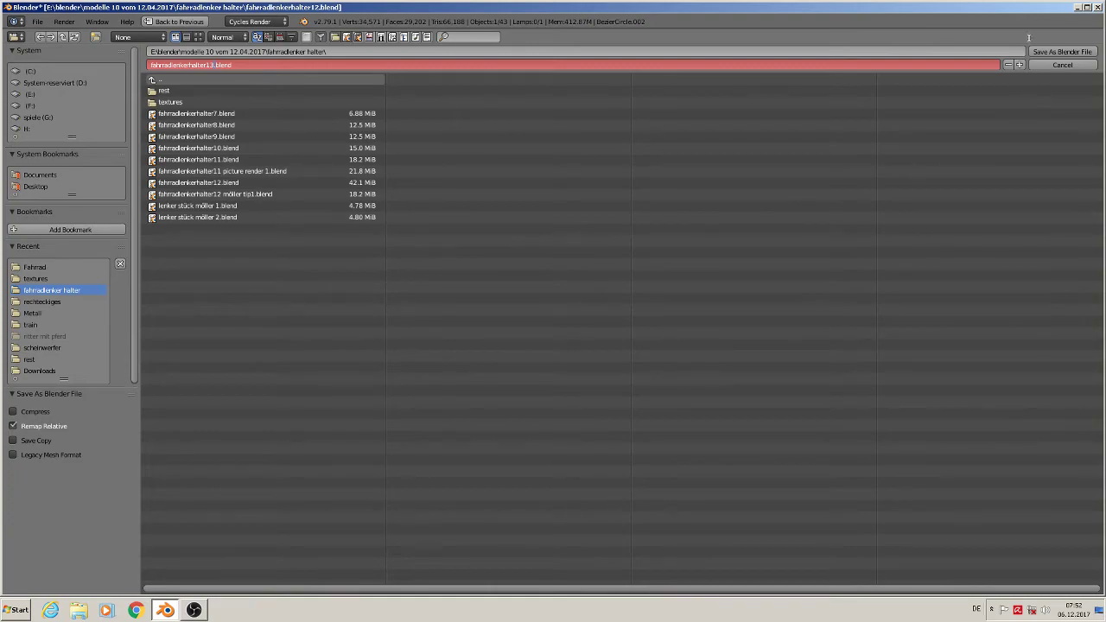
left_click(1059, 52)
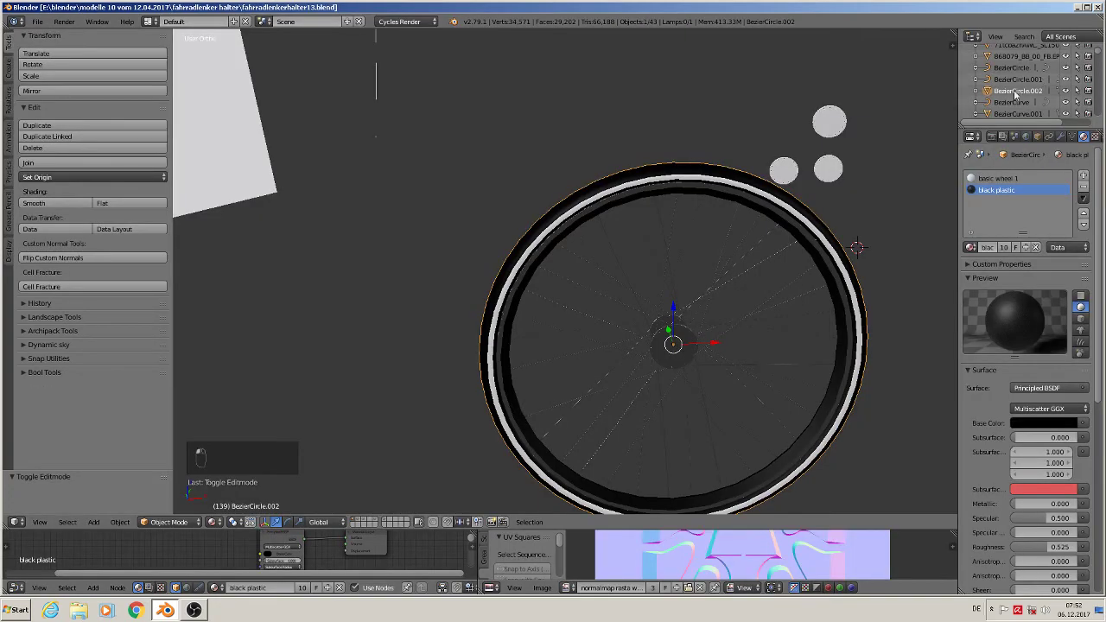
Delete the tyre reference image behind the finished wheel.
scroll(1016, 95, "down", 2)
mouse_move(748, 323)
middle_mouse_down()
mouse_move(674, 321)
mouse_move(724, 346)
mouse_move(748, 342)
middle_mouse_up()
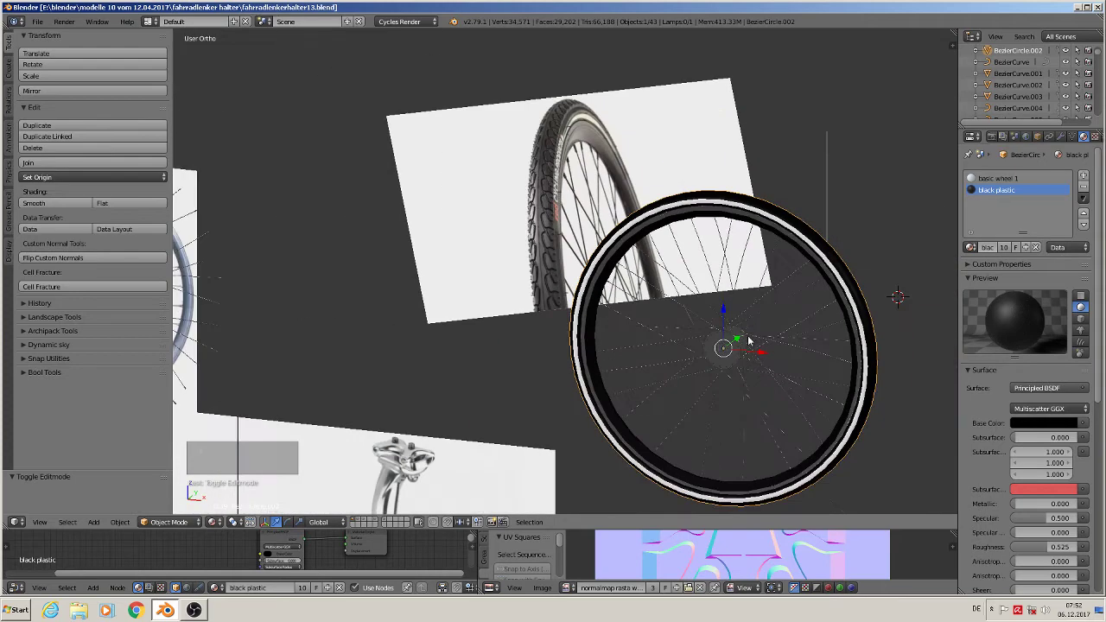
scroll(802, 327, "down", 4)
middle_click_drag(821, 343, 603, 313)
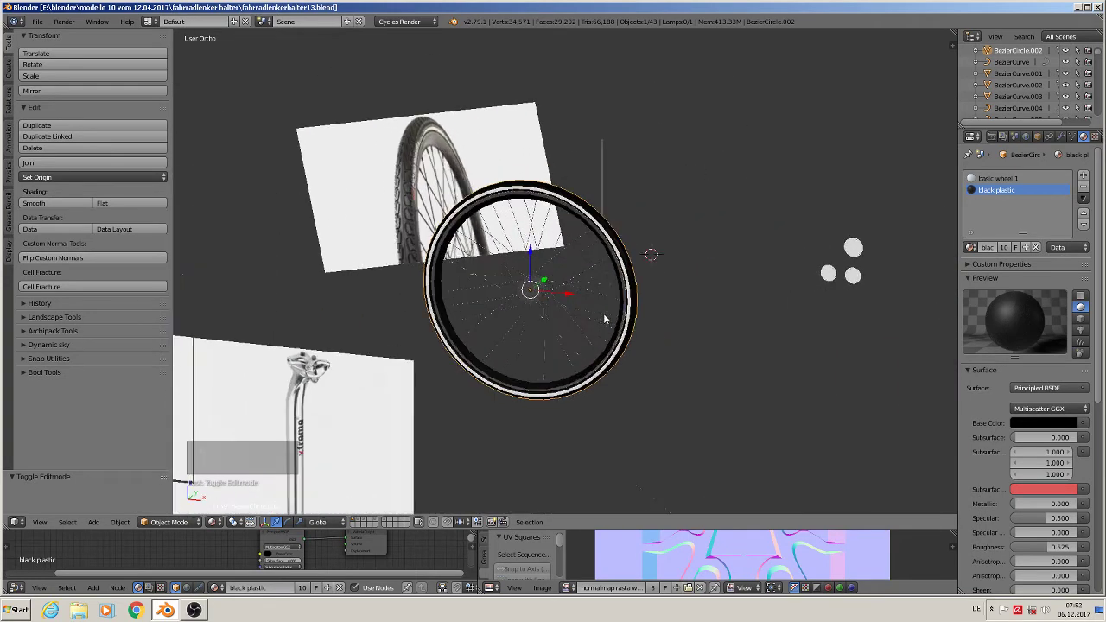
scroll(606, 313, "down", 1)
middle_click_drag(647, 383, 600, 338, "shift")
scroll(600, 371, "up", 4)
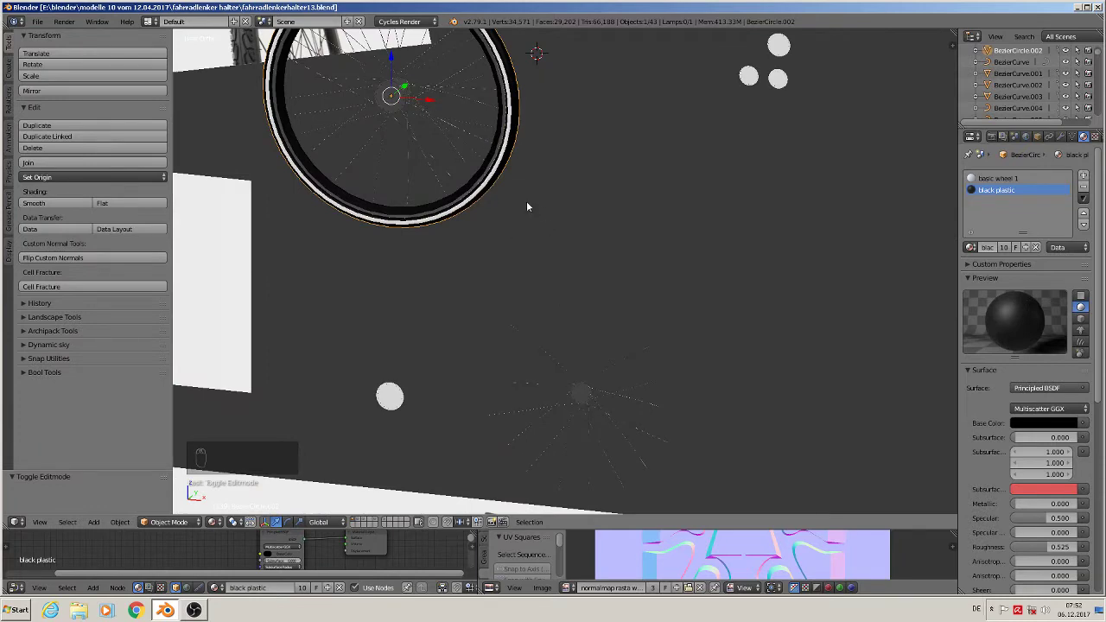
middle_click_drag(527, 206, 603, 341, "shift")
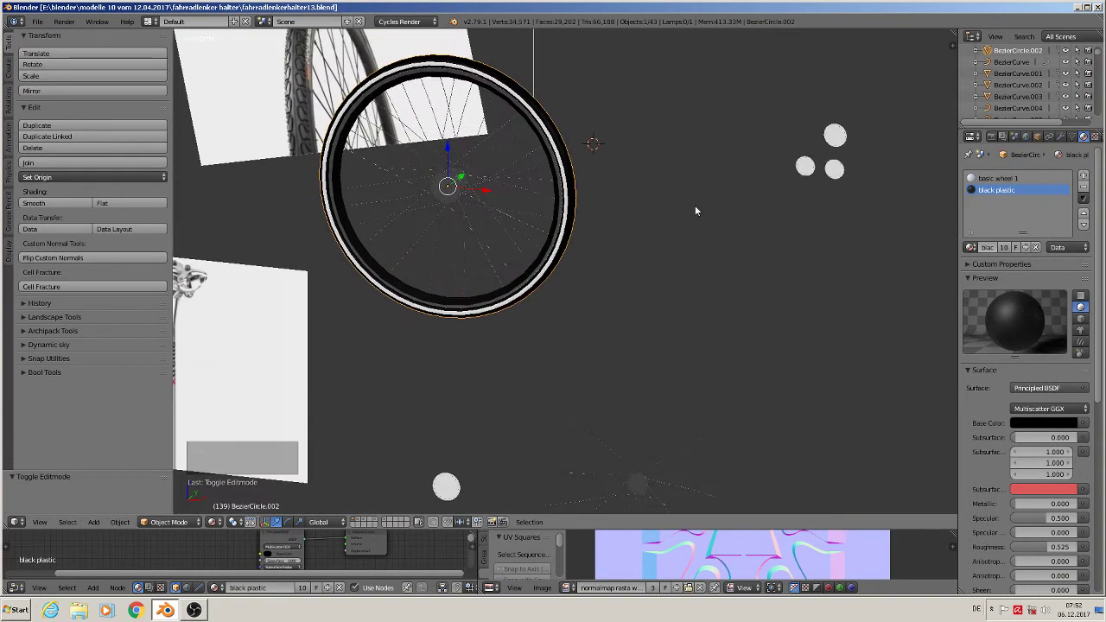
middle_click_drag(345, 256, 757, 190)
right_click(508, 232)
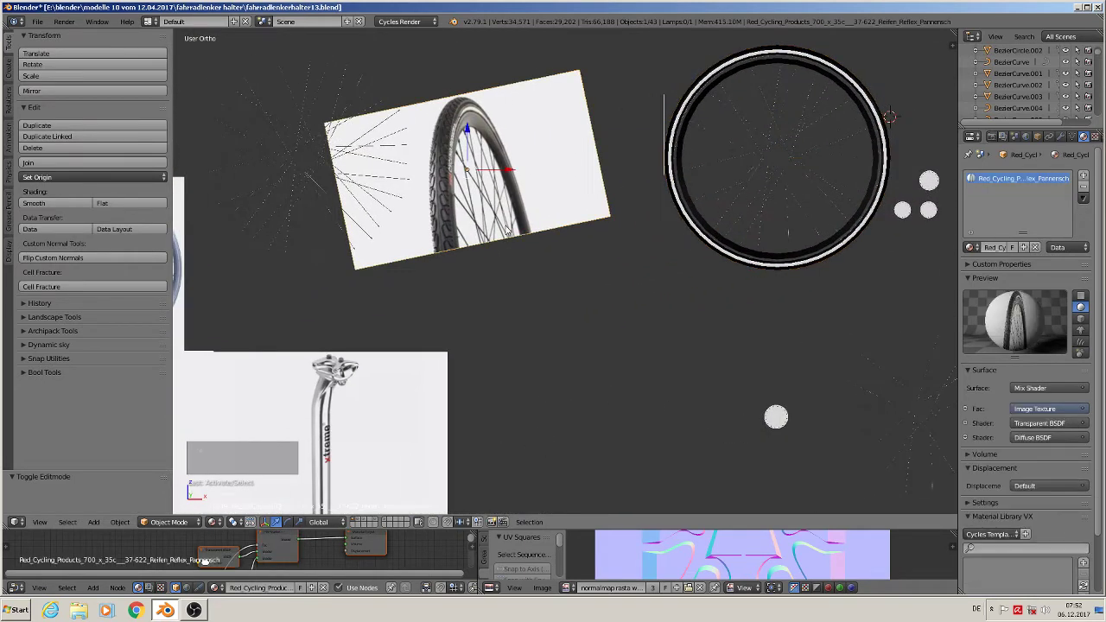
key("x")
left_click(485, 230)
Move the spare spoke set above the reference images to layer 3.
middle_click_drag(485, 240, 693, 193, "shift")
right_click(640, 113)
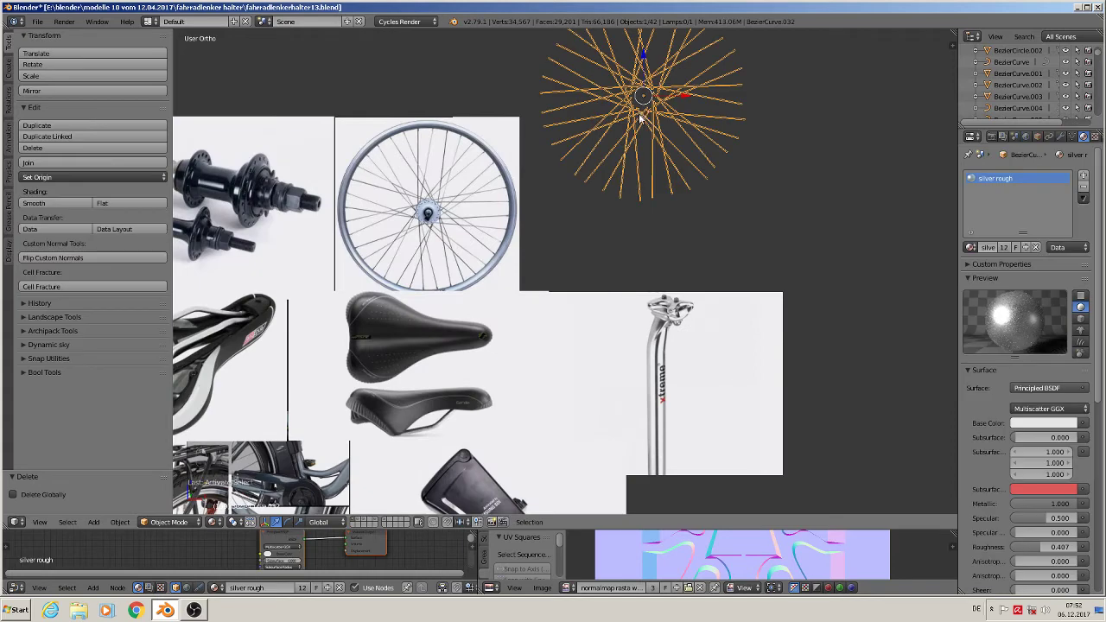
key("m")
left_click(751, 138)
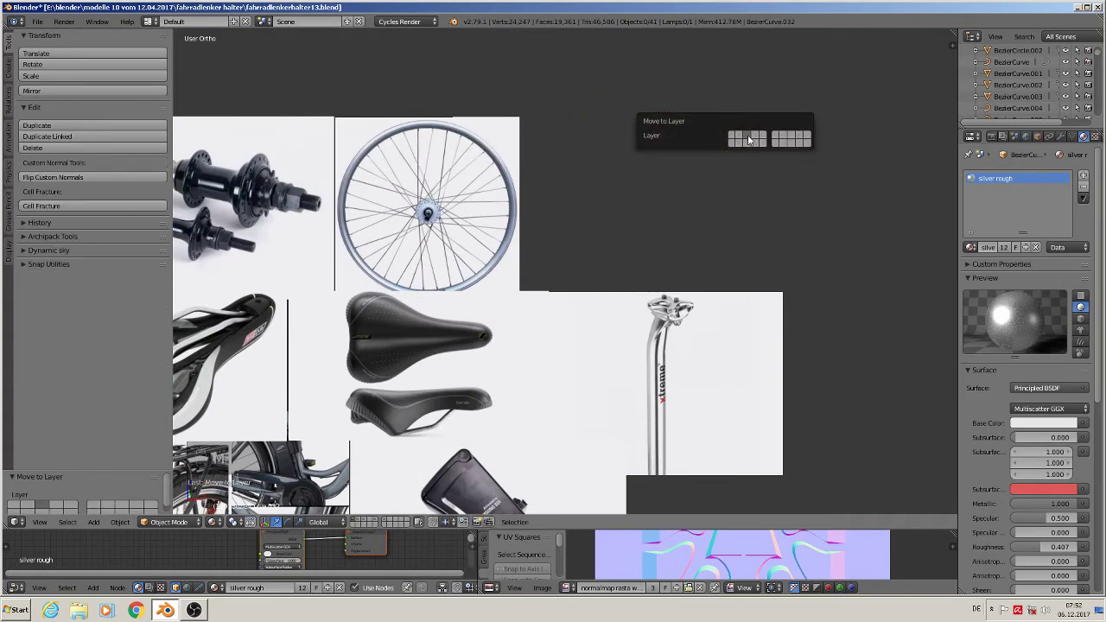
Delete the reference image of the complete spoked wheel.
right_click(451, 207)
key("x")
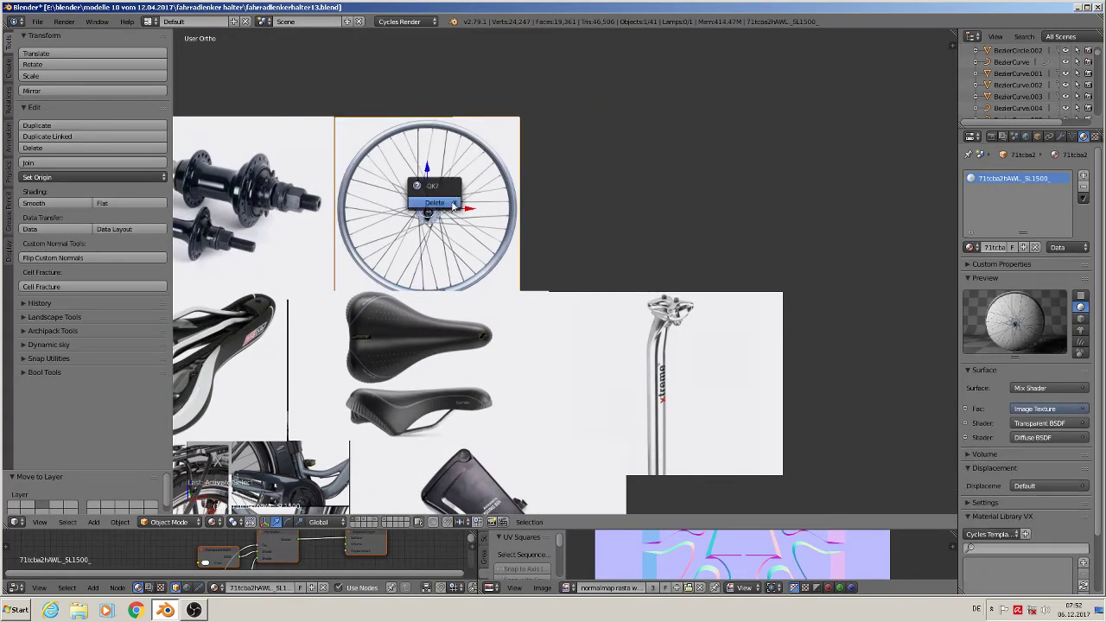
left_click(451, 203)
Move the black hub reference image about 3.43 units along the X axis so it sits beside the finished wheel.
scroll(505, 246, "down", 3)
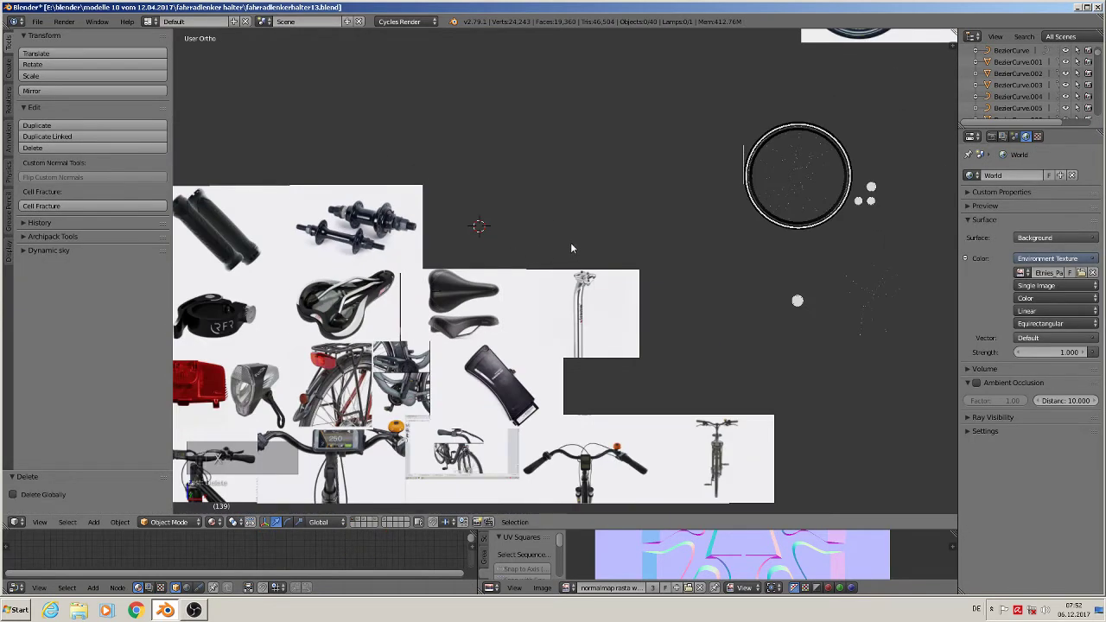
middle_click_drag(570, 242, 525, 245, "shift")
right_click(297, 227)
key("g")
key("x")
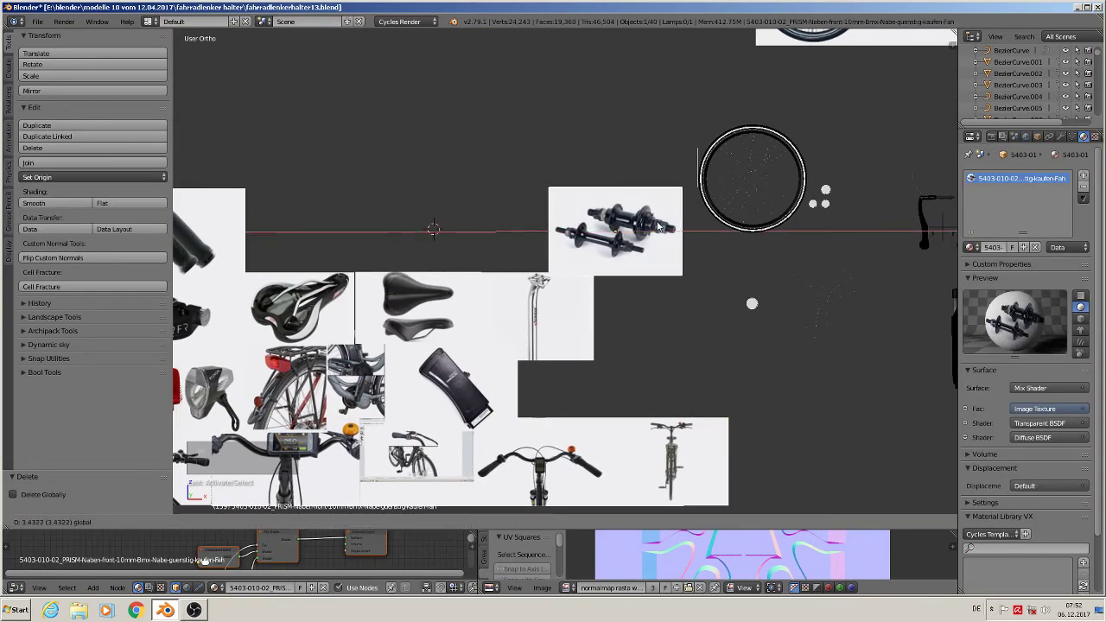
left_click(703, 258)
Move the thin vertical curve object beside the tyre to layer 3.
scroll(582, 185, "up", 6)
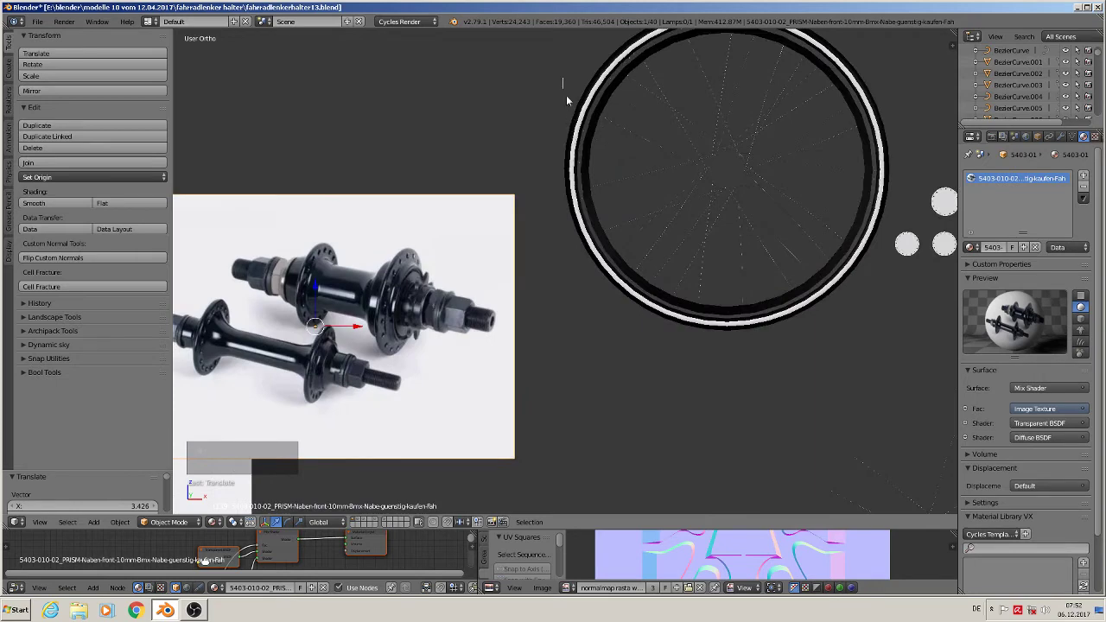
right_click(565, 102)
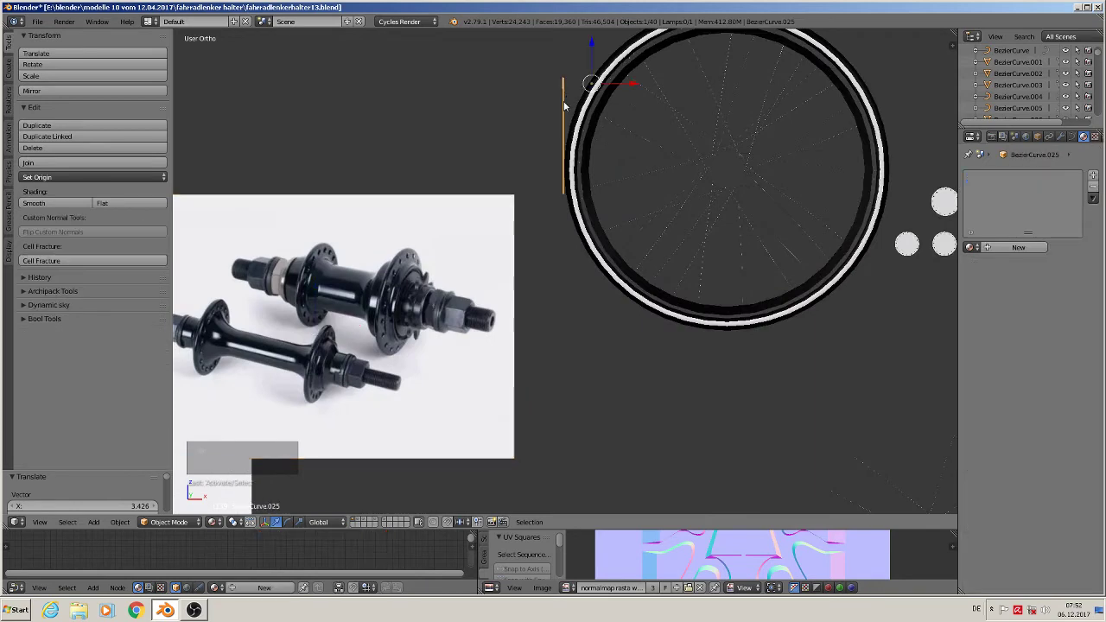
key("m")
left_click(670, 130)
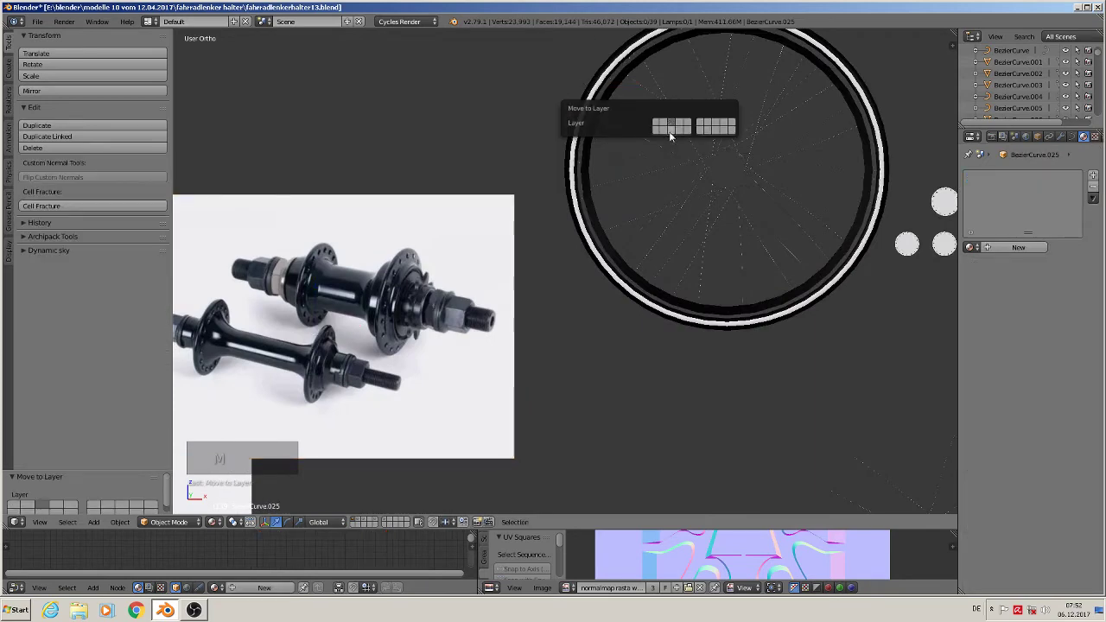
Select the four loose white discs around the wheel and move them to layer 3.
scroll(744, 276, "down", 3)
middle_click_drag(748, 301, 493, 235, "shift")
scroll(493, 235, "up", 2)
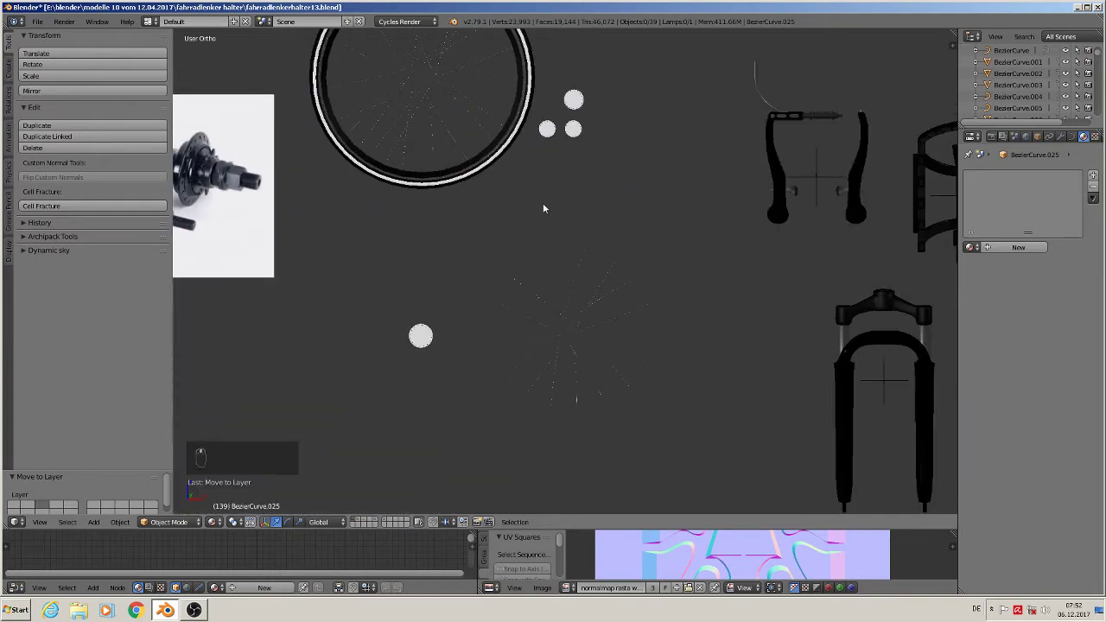
right_click(550, 132)
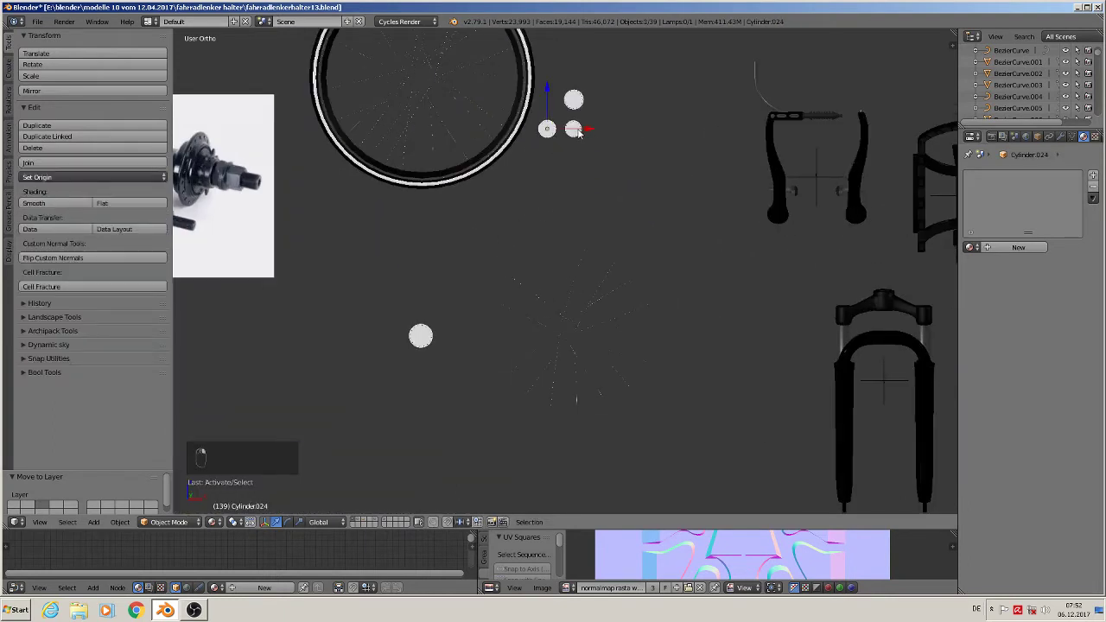
right_click(573, 129, "shift")
right_click(573, 101, "shift")
right_click(421, 335, "shift")
key("m")
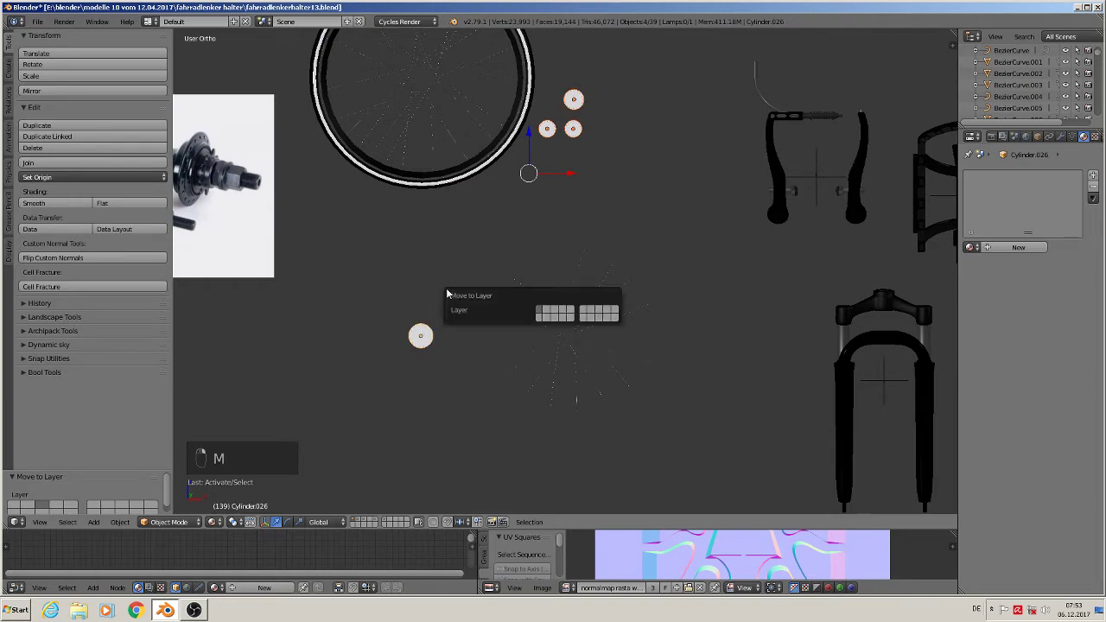
left_click(557, 313)
Open the finished wheel's spoke mesh for editing and select both linked hub discs at its centre.
scroll(438, 246, "down", 5)
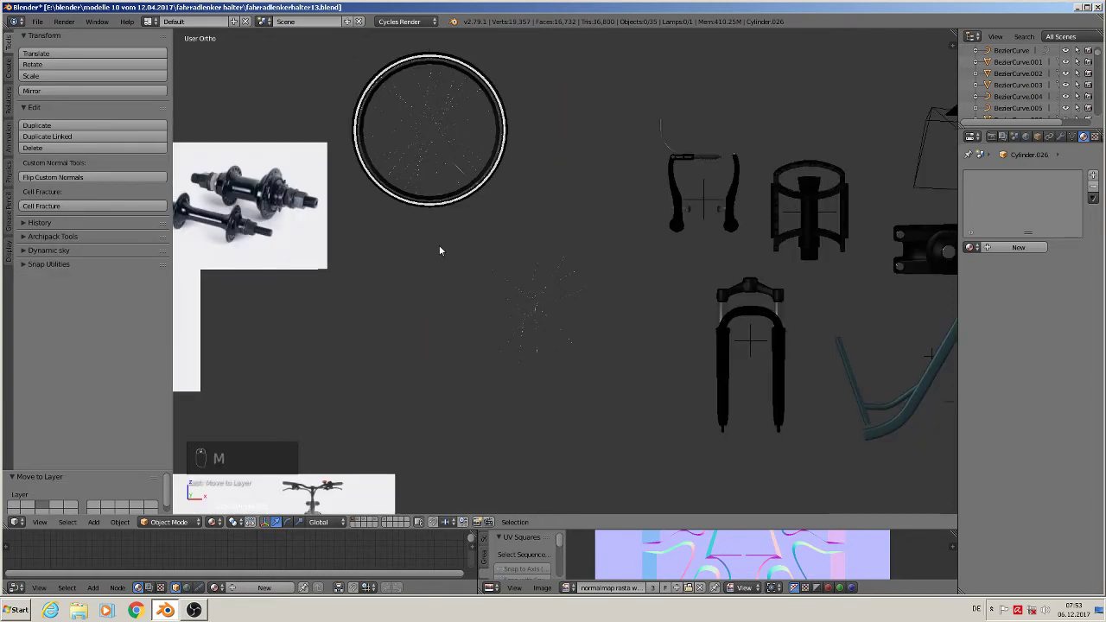
right_click(434, 177)
middle_click_drag(434, 177, 464, 207)
scroll(437, 182, "up", 5)
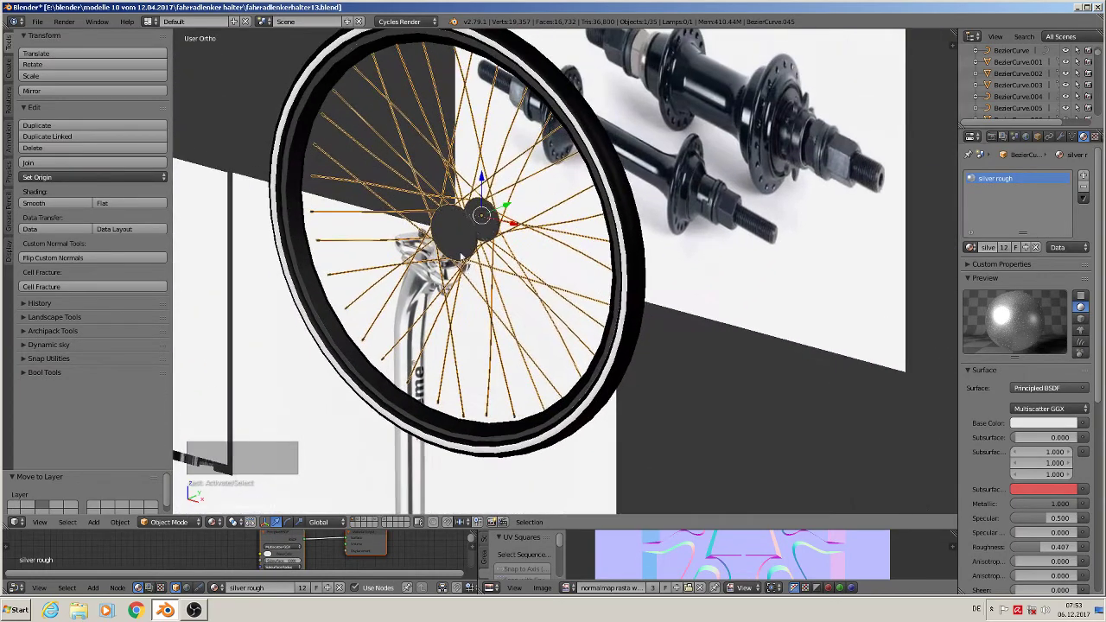
scroll(464, 208, "up", 4)
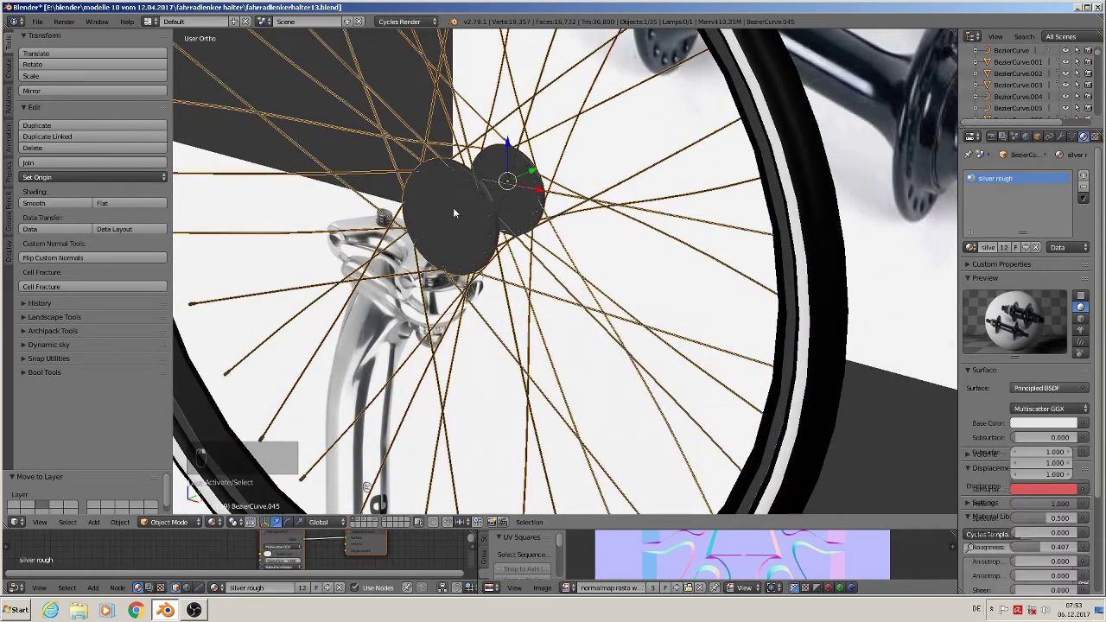
key("Tab")
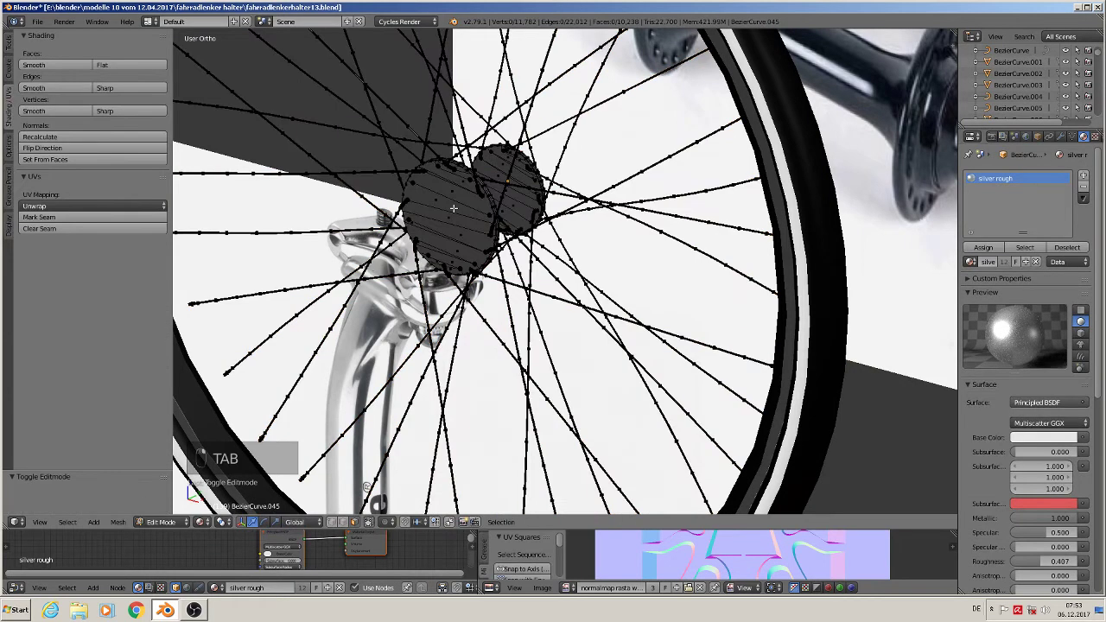
scroll(452, 209, "up", 2)
key("l")
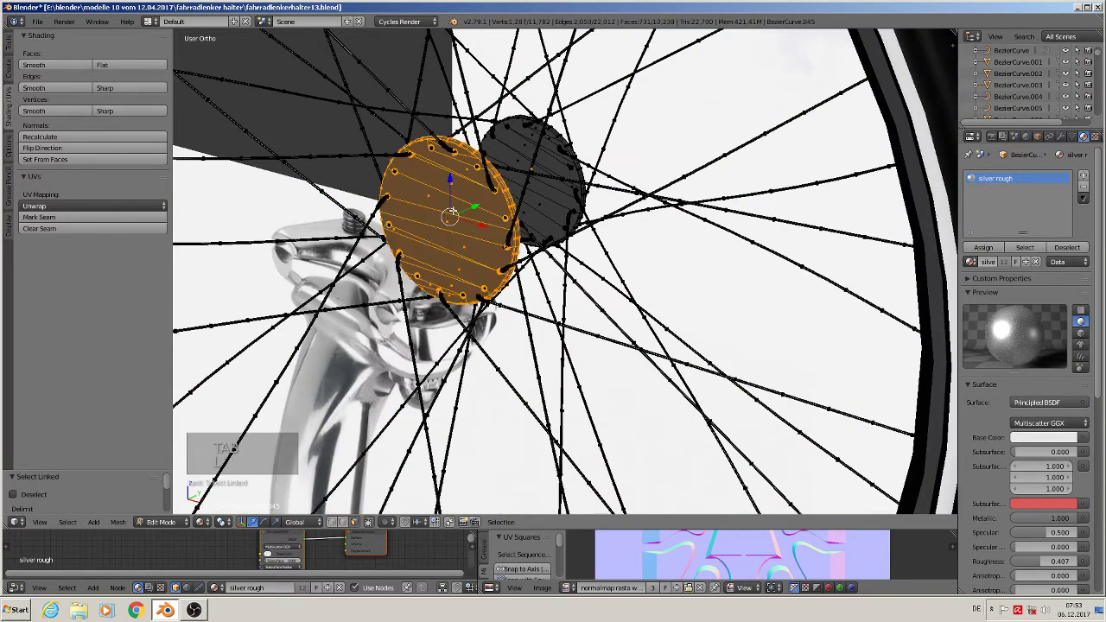
key("l")
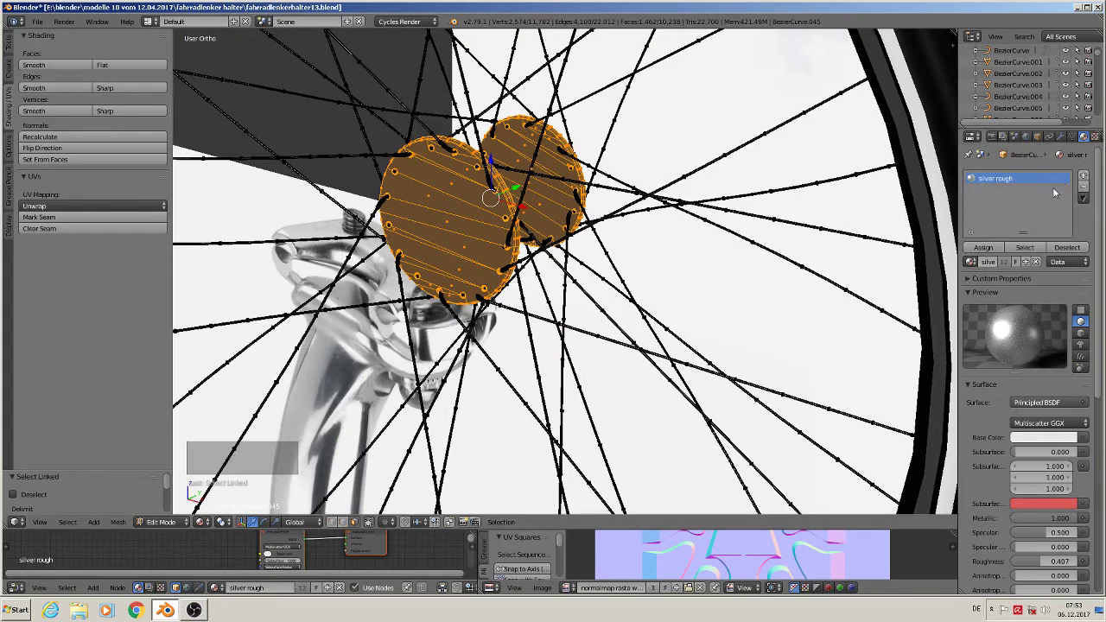
Add a second material slot with BLACK METALL to the spoke mesh and assign it to the selected hub discs.
left_click(1083, 187)
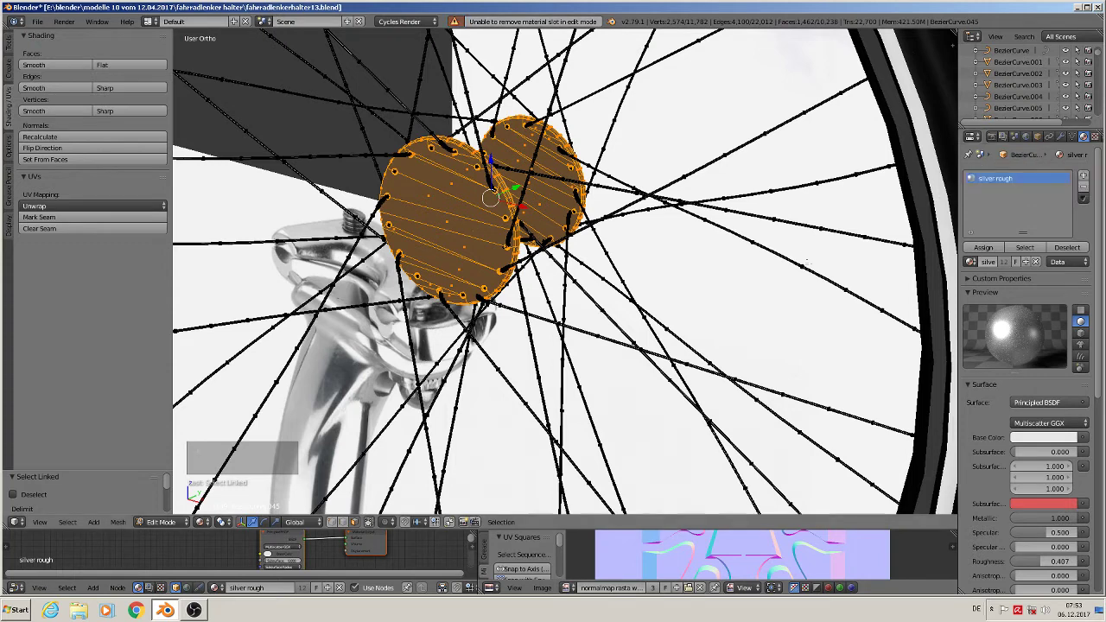
left_click(1084, 174)
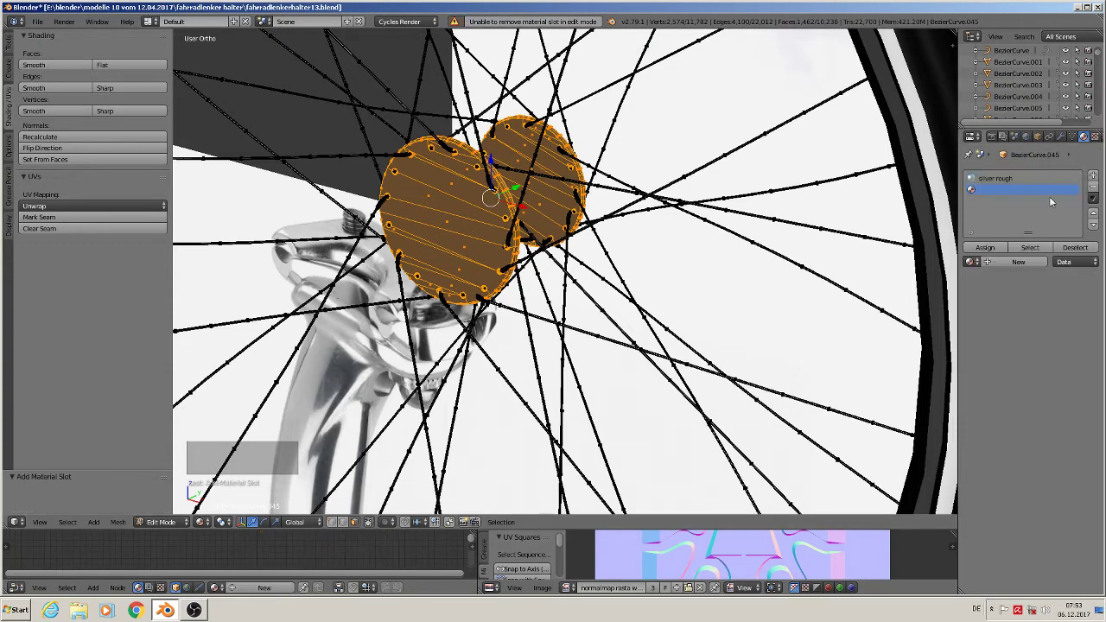
left_click(969, 261)
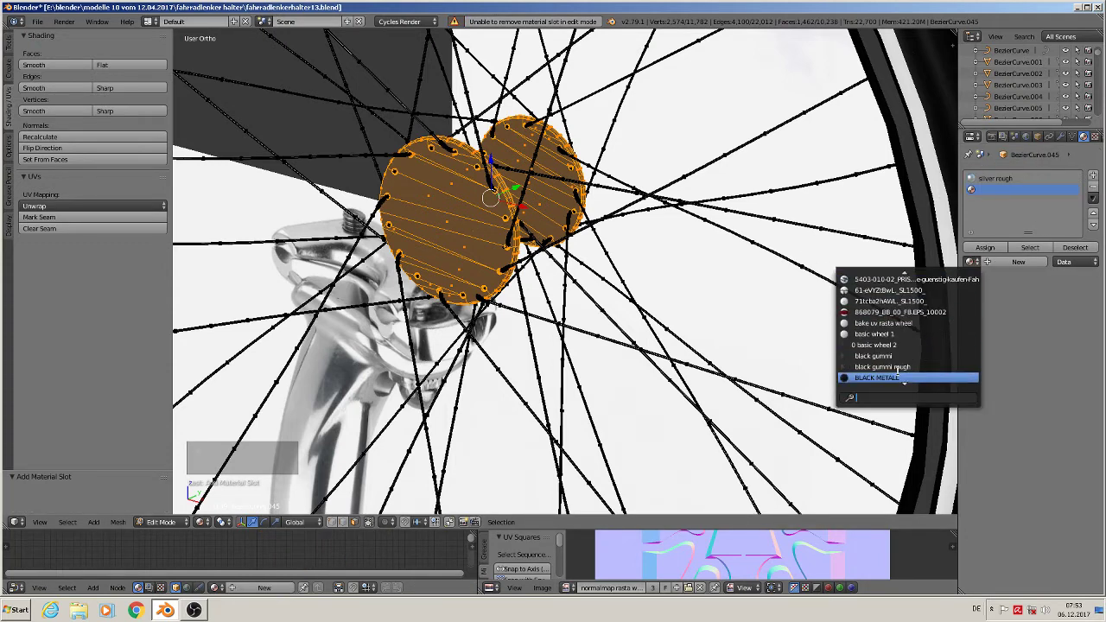
left_click(898, 355)
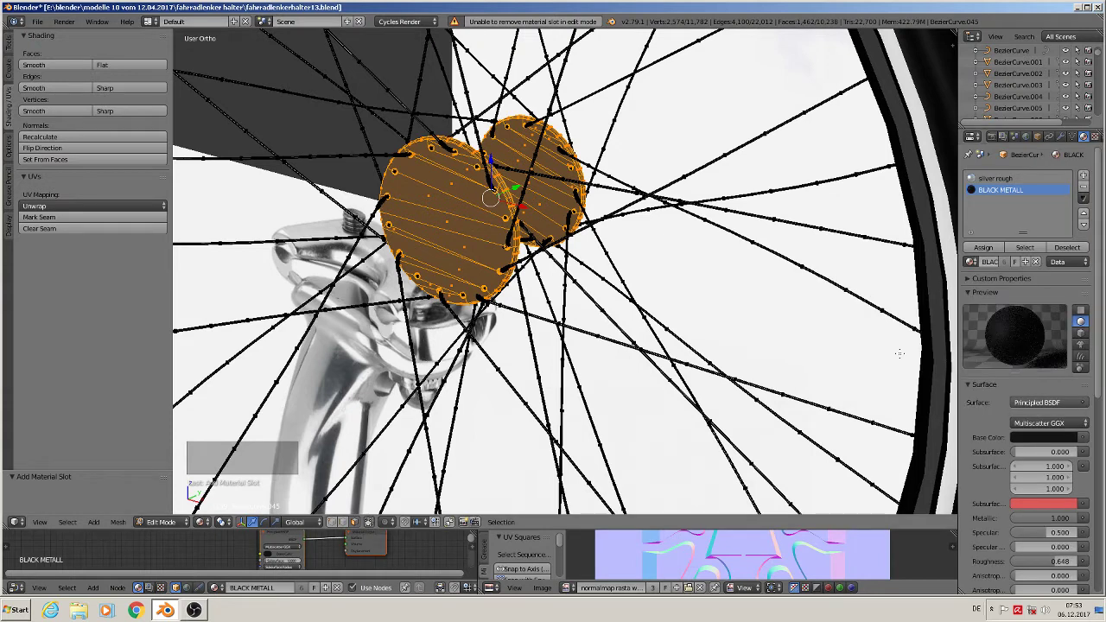
left_click(984, 248)
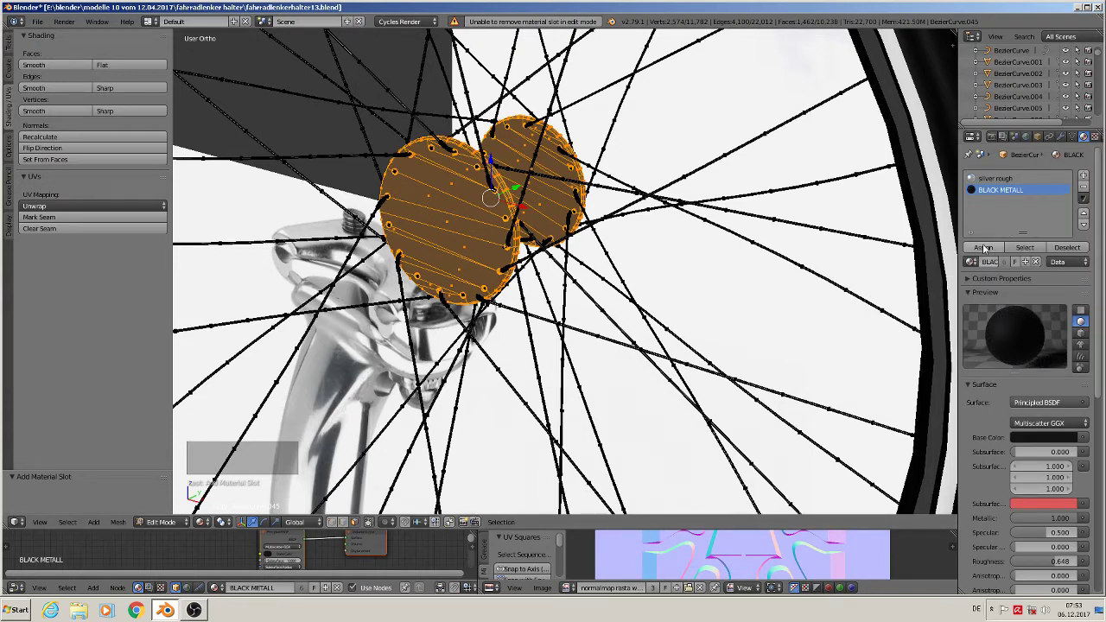
Switch the second slot to black metall glossy, assign it to the hub discs, leave mesh editing and deselect everything.
left_click(969, 262)
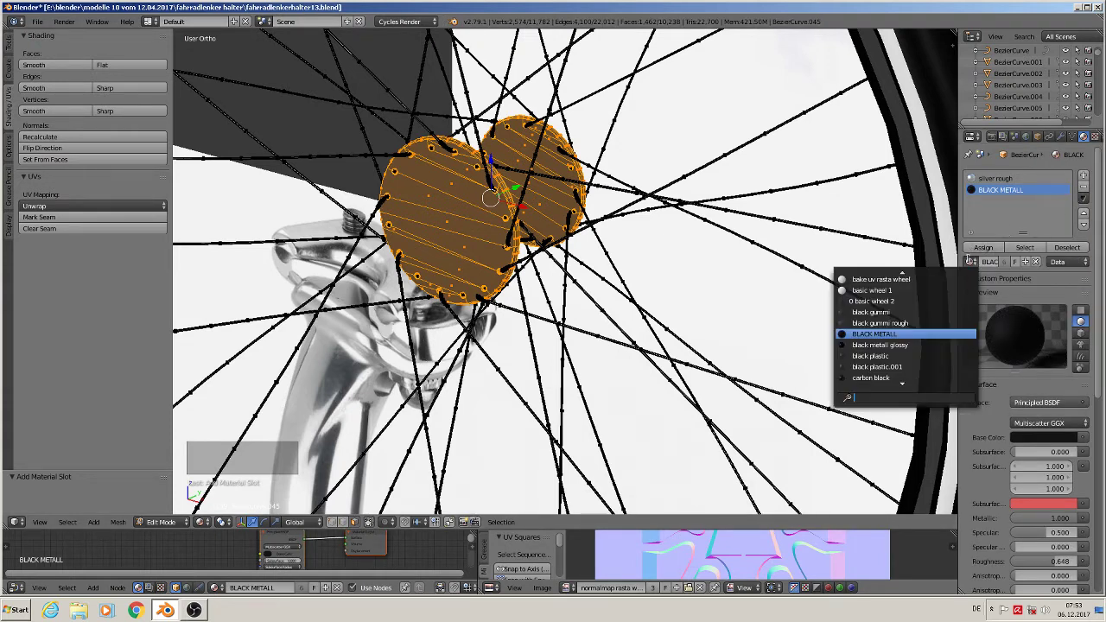
left_click(917, 346)
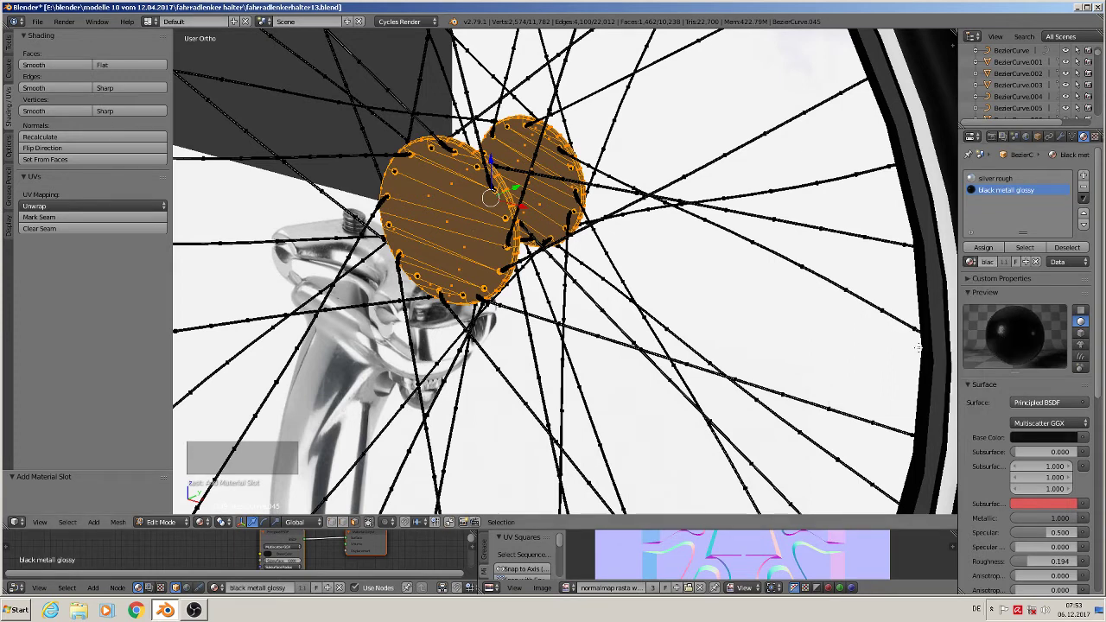
left_click(984, 248)
key("Tab")
scroll(529, 273, "down", 3)
middle_click_drag(518, 277, 580, 272)
key("a")
key("a")
scroll(597, 285, "down", 6)
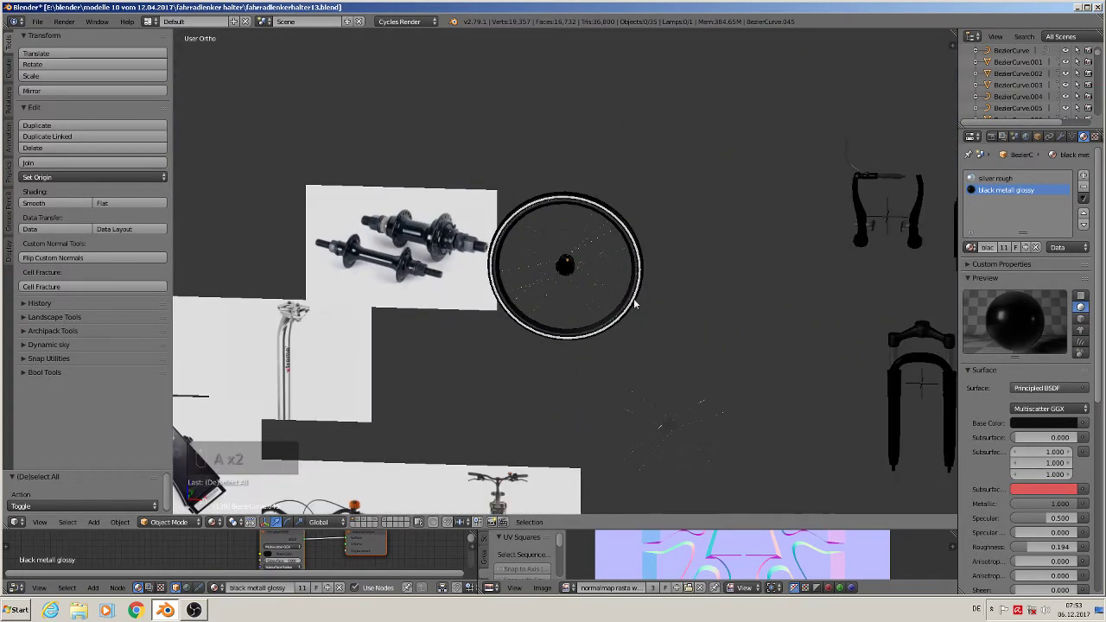
Duplicate the finished wheel's rim and tyre parts and move the copy about 1.58 along X beside the original.
middle_click_drag(741, 356, 605, 245, "shift")
scroll(605, 244, "up", 1)
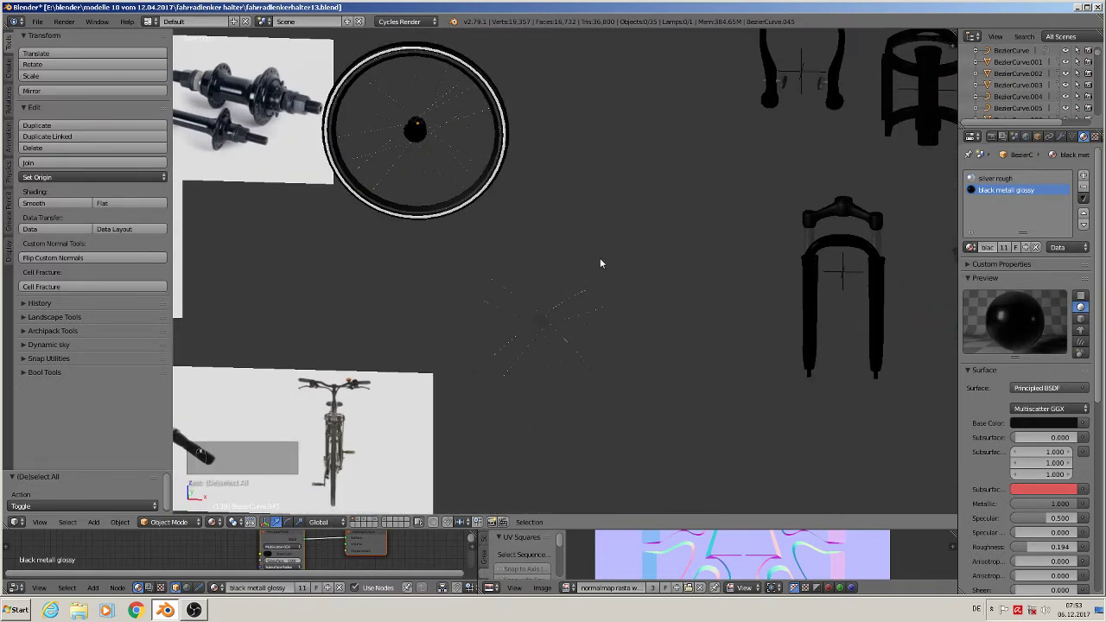
scroll(508, 152, "up", 6)
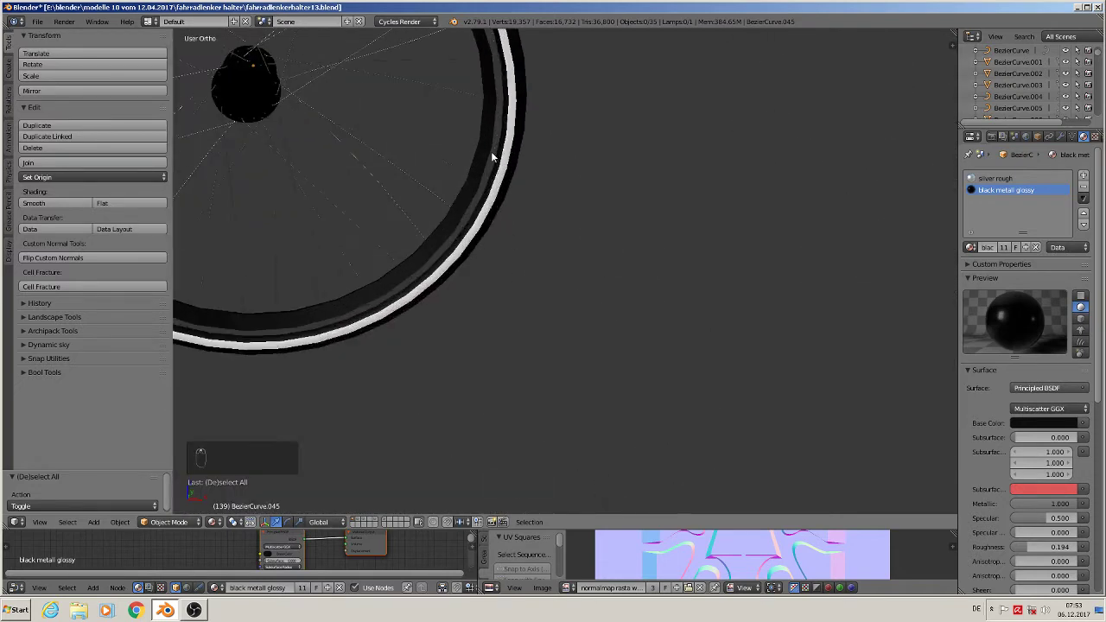
right_click(483, 110)
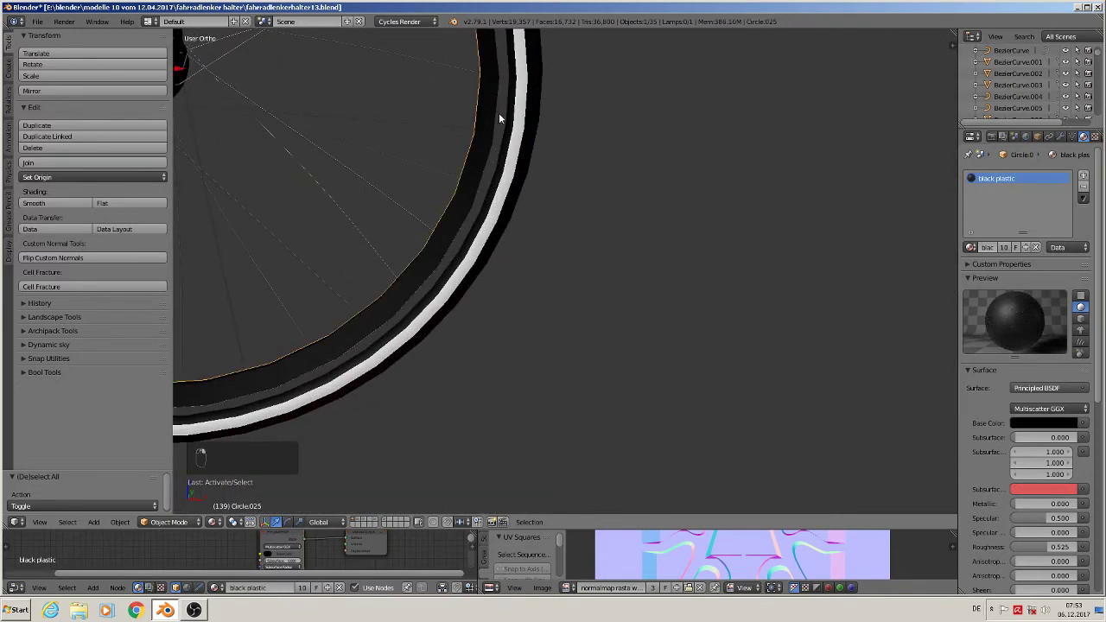
right_click(499, 112, "shift")
scroll(522, 124, "down", 8)
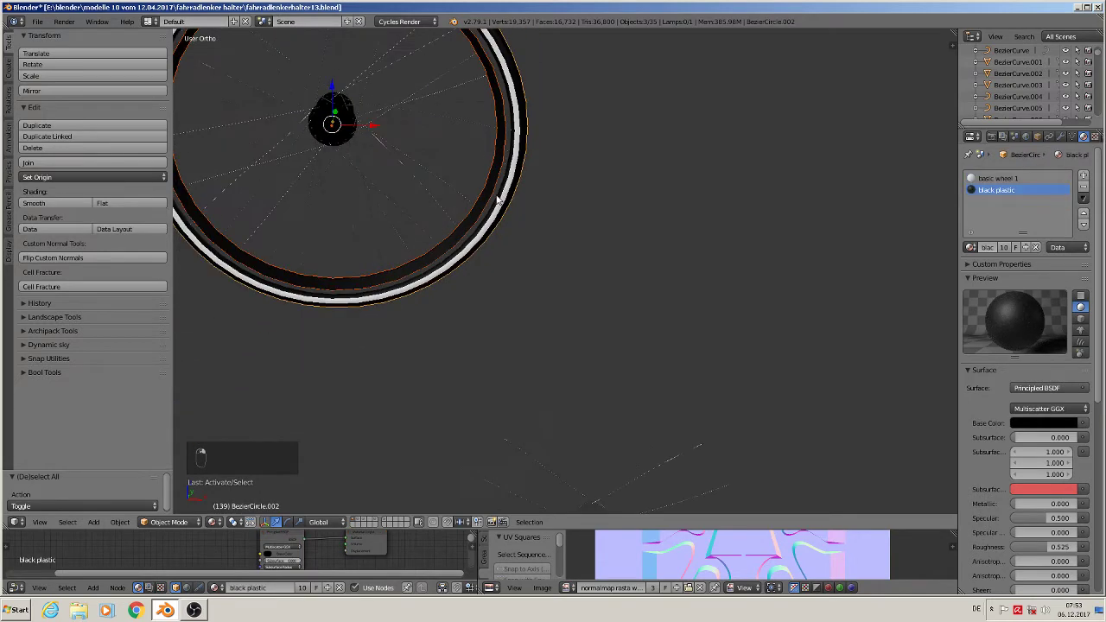
right_click(442, 197, "shift")
key("shift+d")
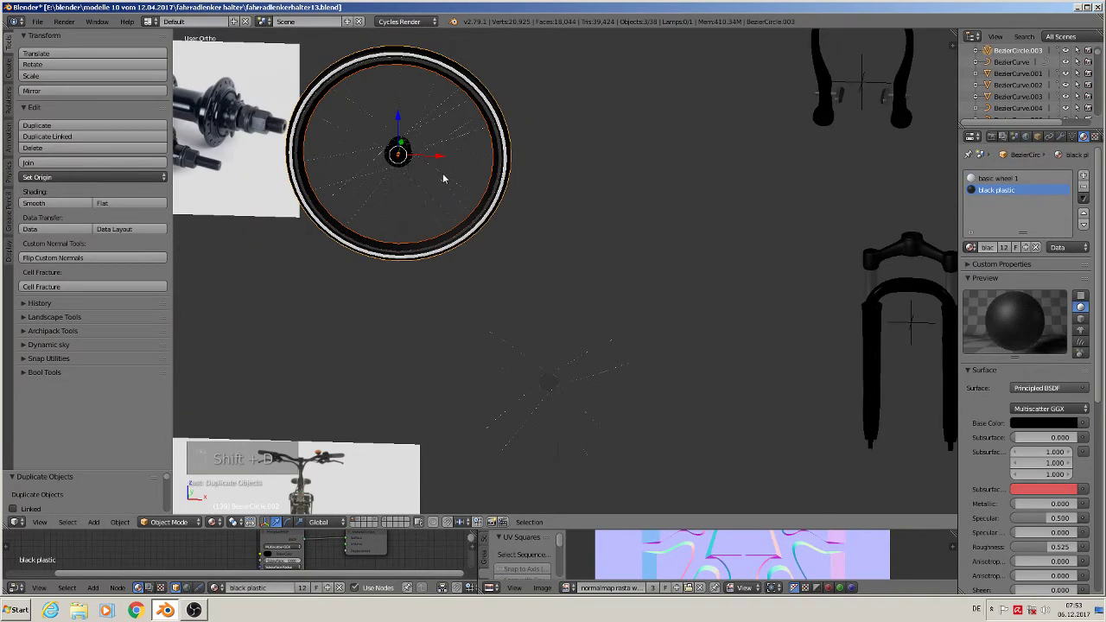
key("x")
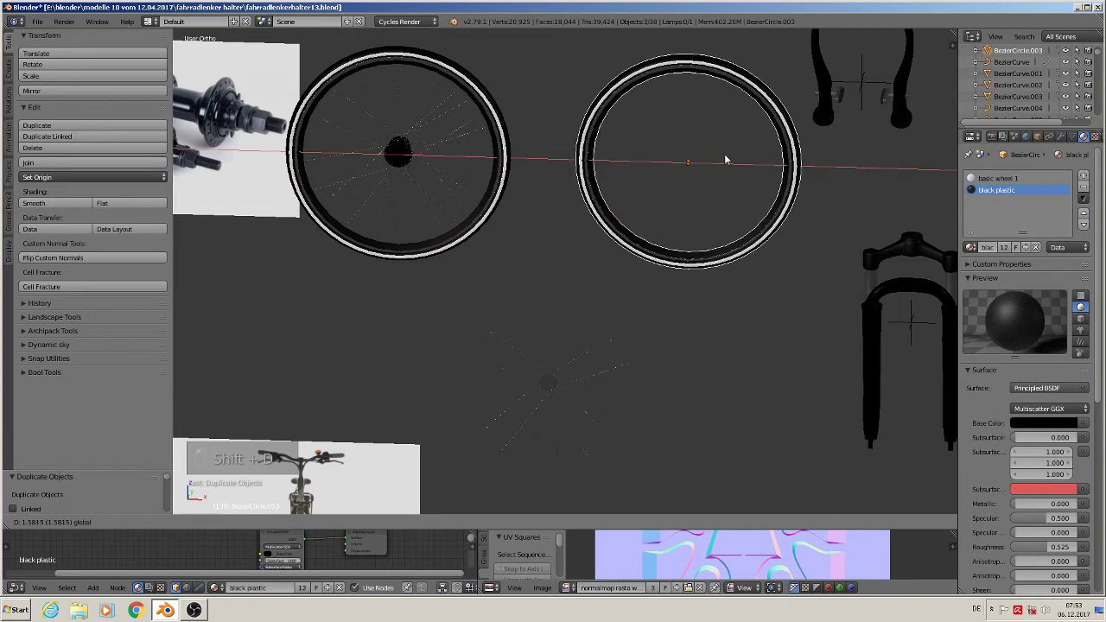
left_click(726, 157)
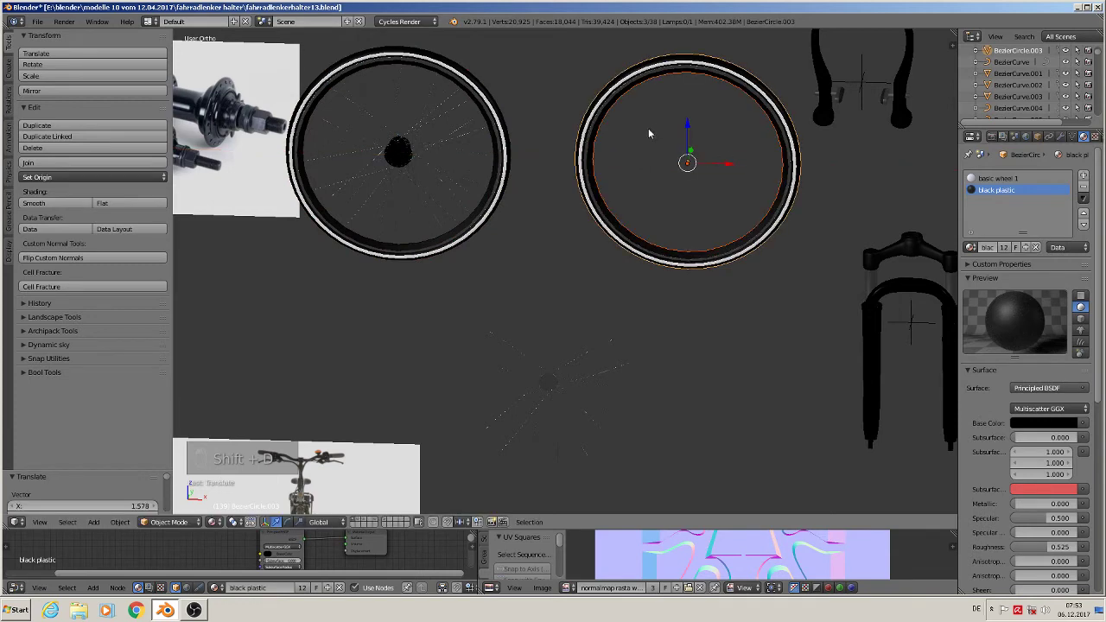
Move the loose second spoke set up along Z and about 0.741 along X into the duplicated rim.
right_click(553, 386)
key("g")
key("z")
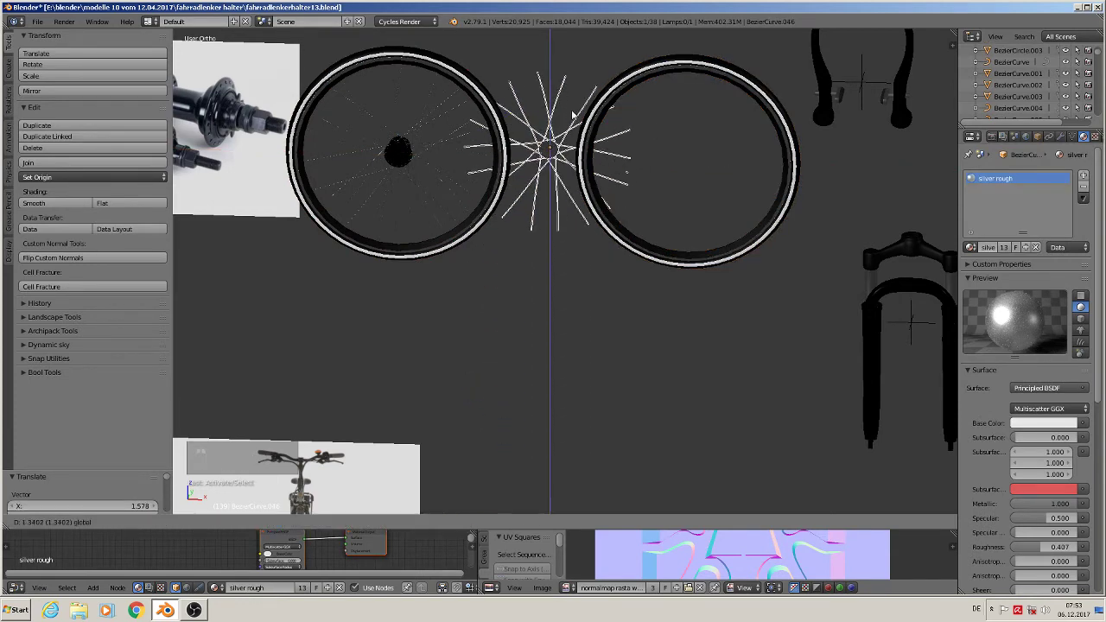
left_click(571, 114)
key("g")
key("x")
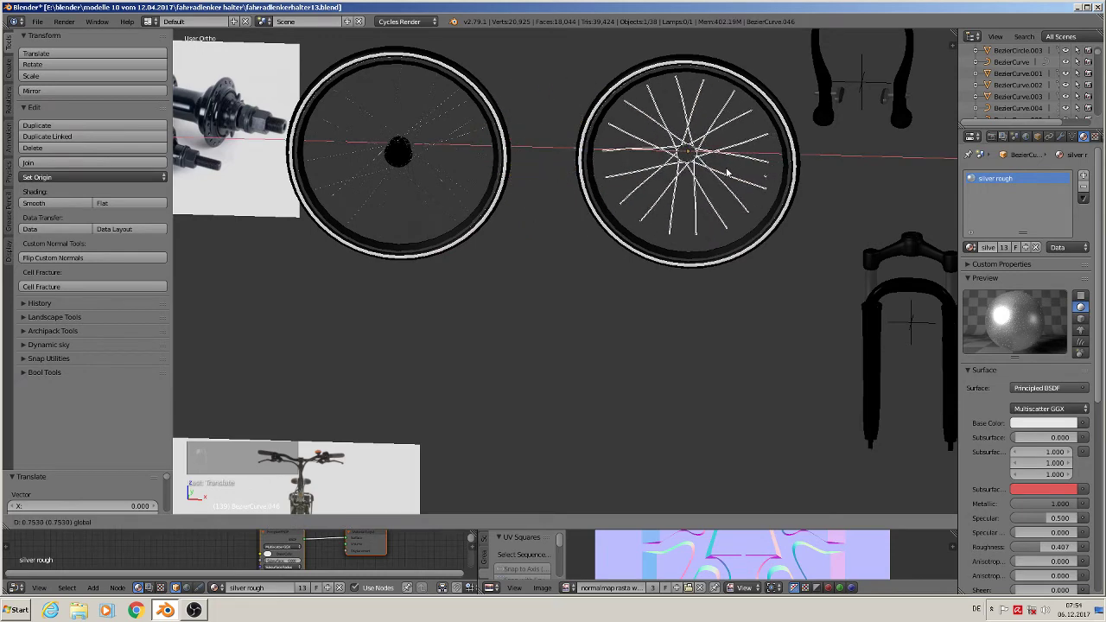
left_click(724, 175)
In front view, centre the spoke set in the duplicated rim by raising it along Z and shifting it about 0.061 along X.
key("KP_1")
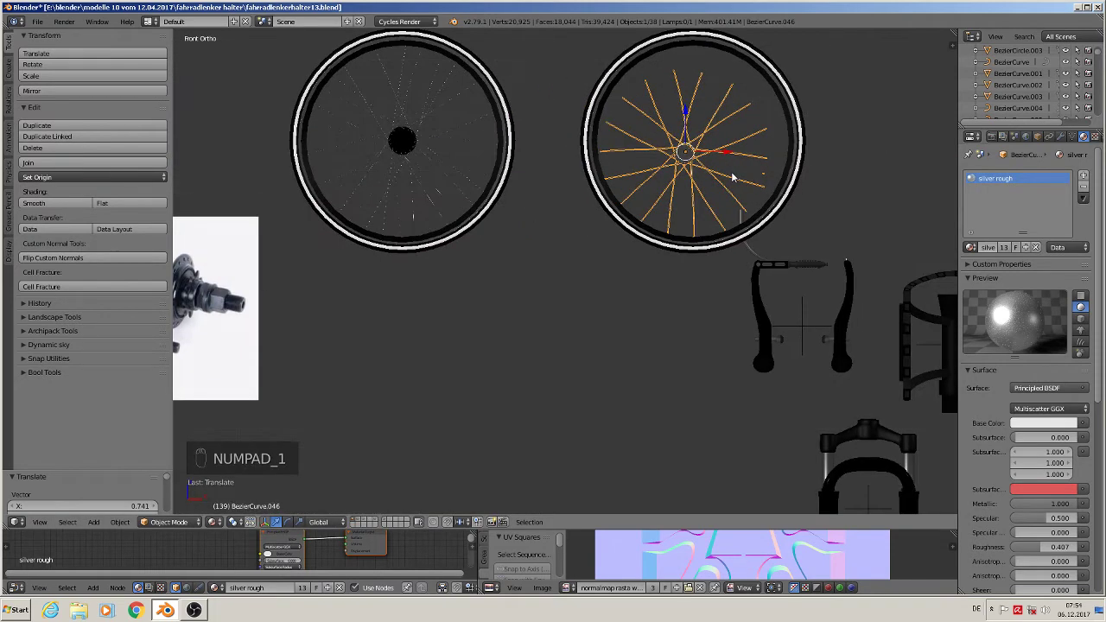
key("KP_Decimal")
scroll(608, 264, "up", 2)
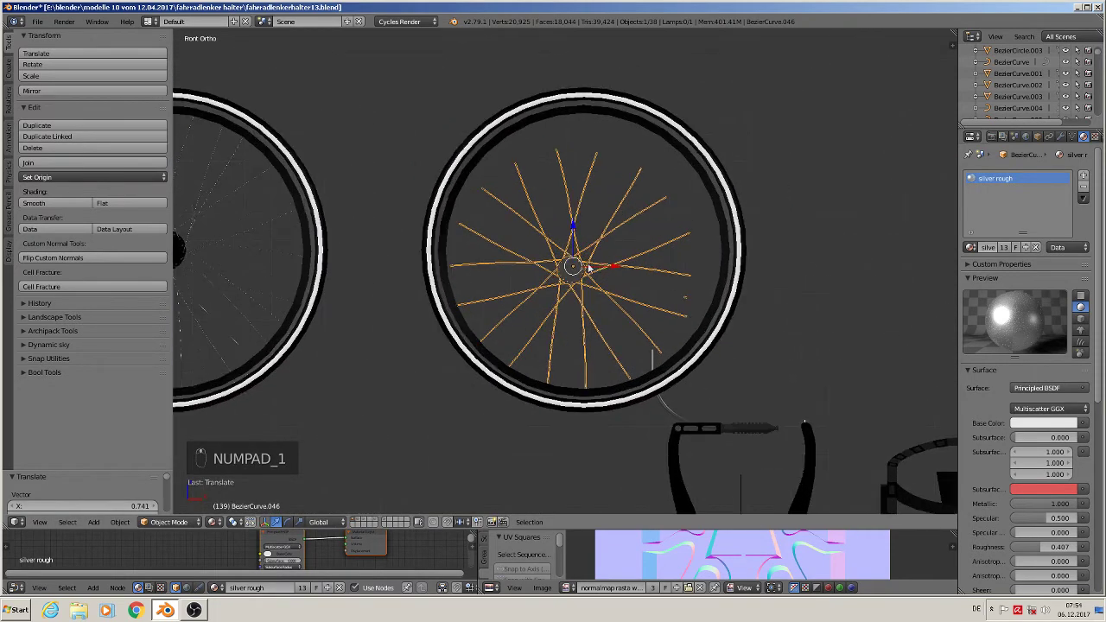
key("g")
key("z")
left_click(584, 215)
key("g")
key("x")
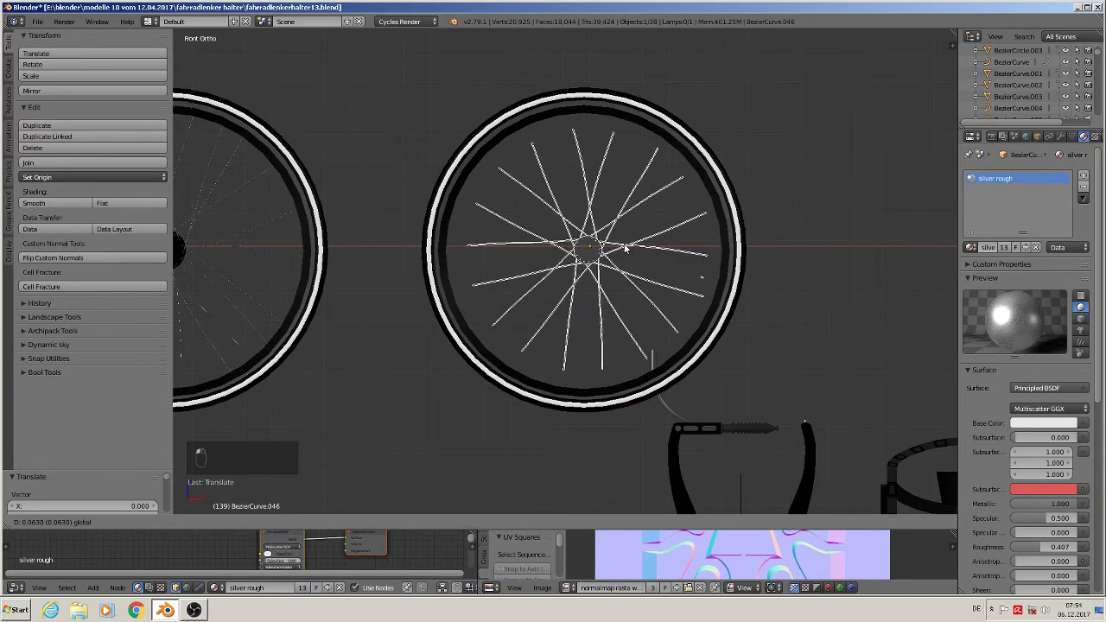
left_click(623, 248)
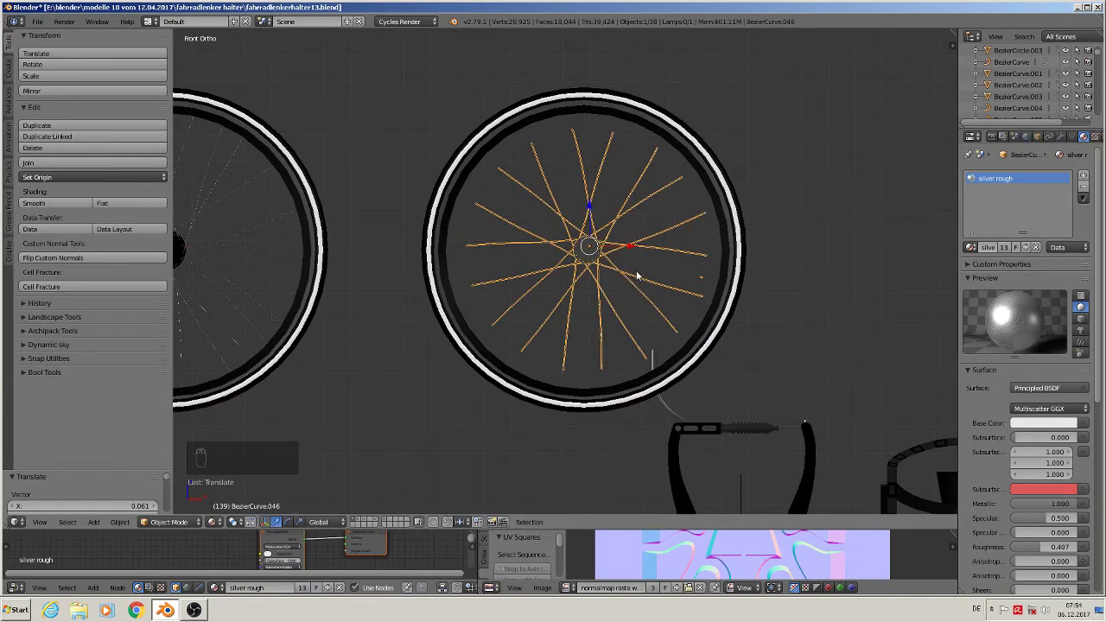
In the spoke mesh, shrink the selected hub area to about 0.888 using smooth proportional editing.
scroll(636, 273, "up", 4)
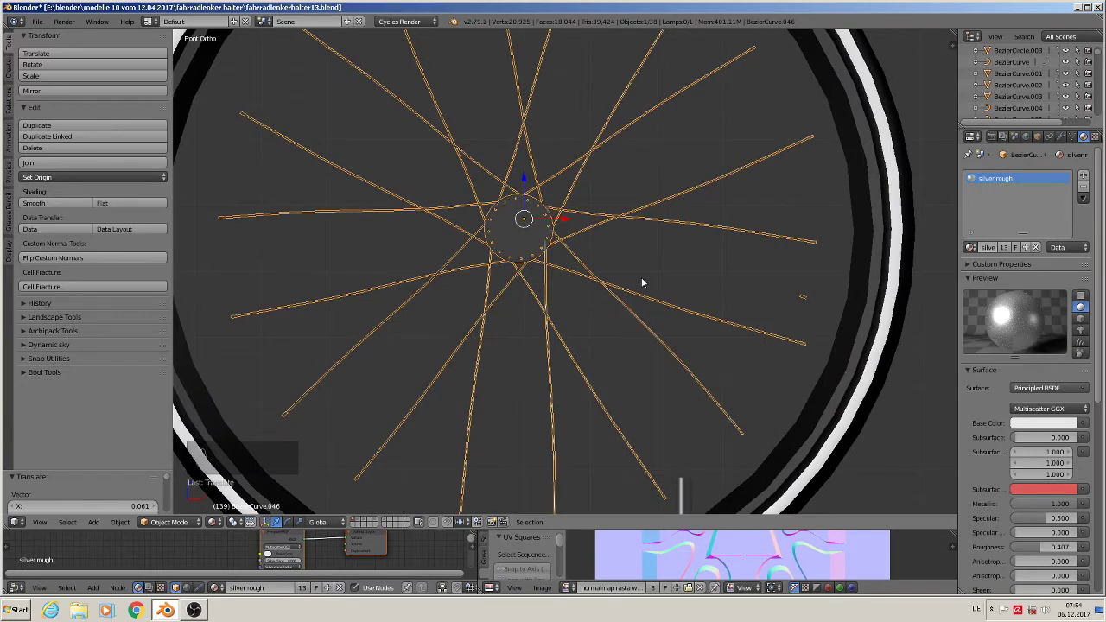
scroll(641, 278, "down", 2)
scroll(611, 264, "up", 2)
key("Tab")
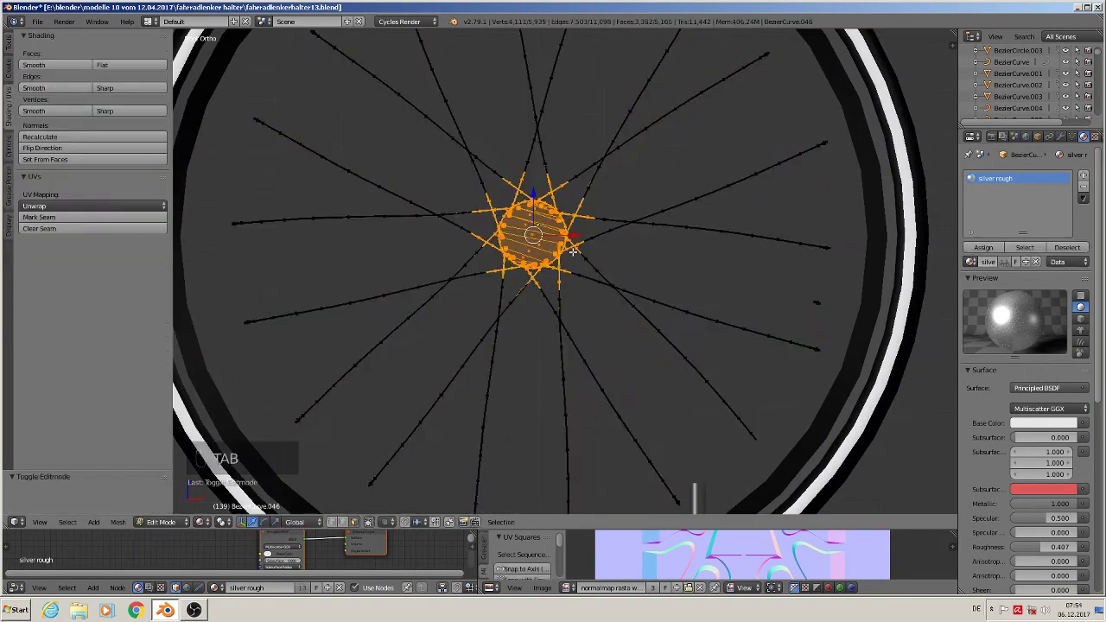
left_click(384, 523)
left_click(407, 474)
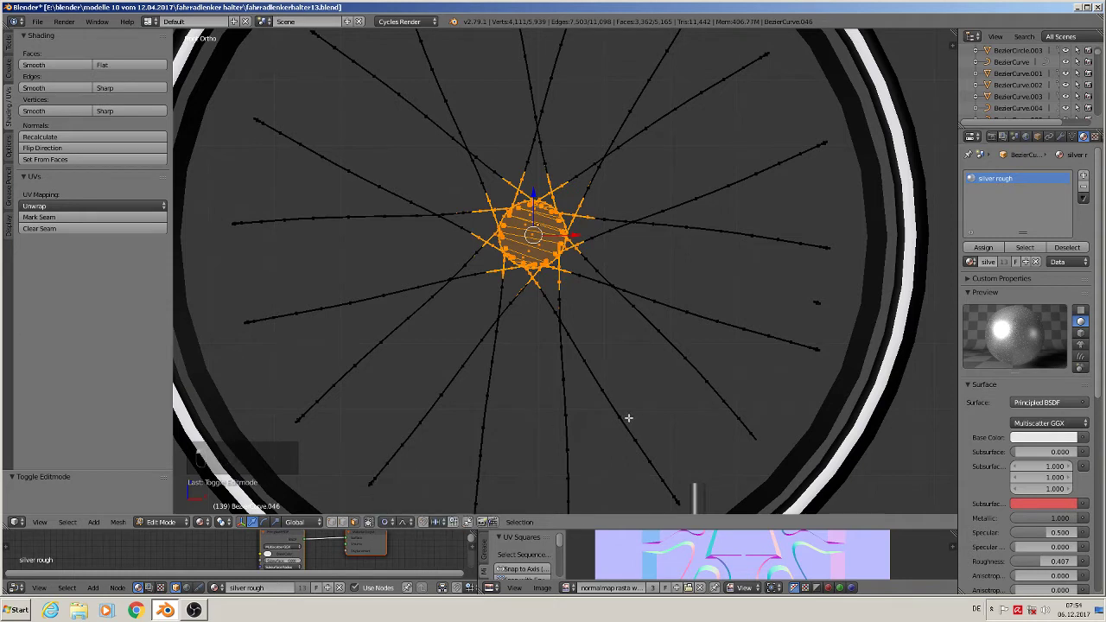
key("s")
scroll(628, 418, "down", 4)
scroll(628, 419, "down", 3)
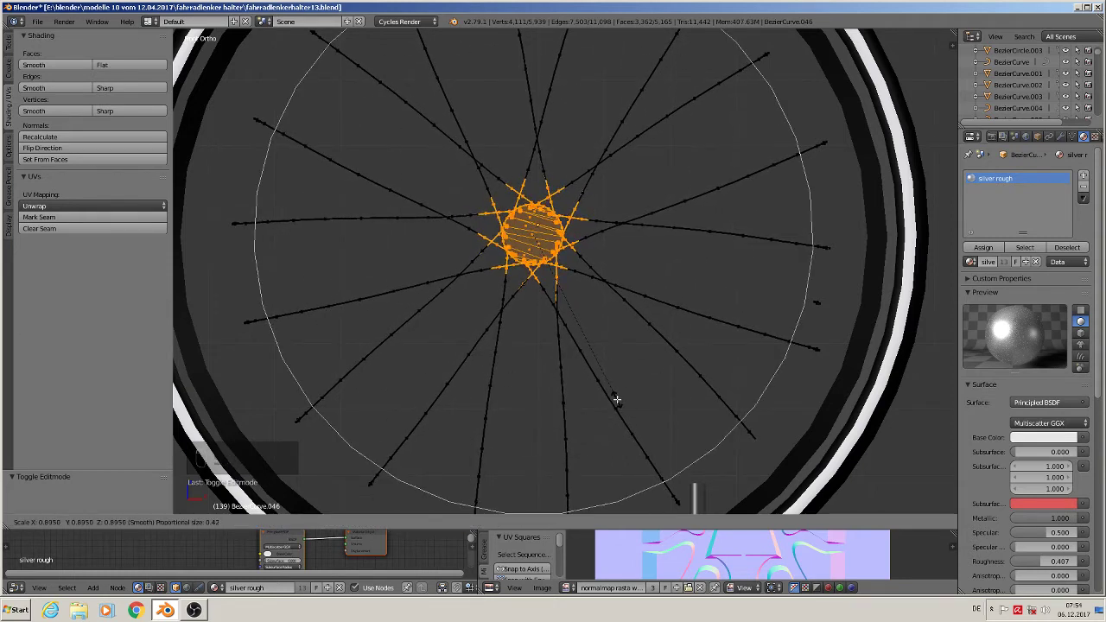
left_click(614, 398)
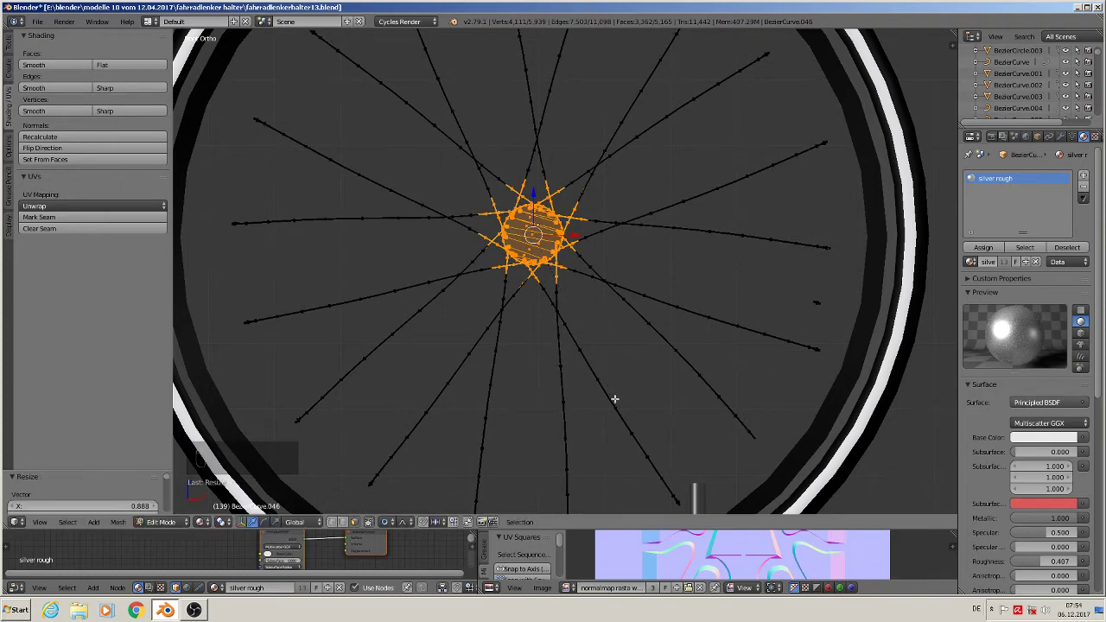
Leave mesh editing and scale the whole spoke set up by about 1.128 towards the rim.
scroll(614, 398, "down", 5)
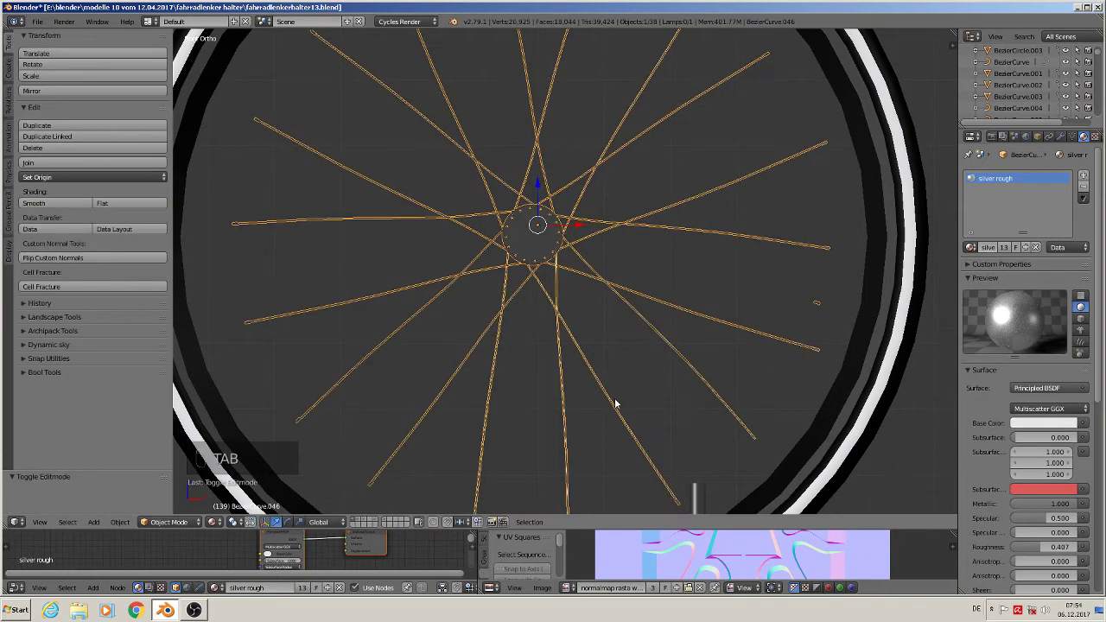
key("Tab")
key("s")
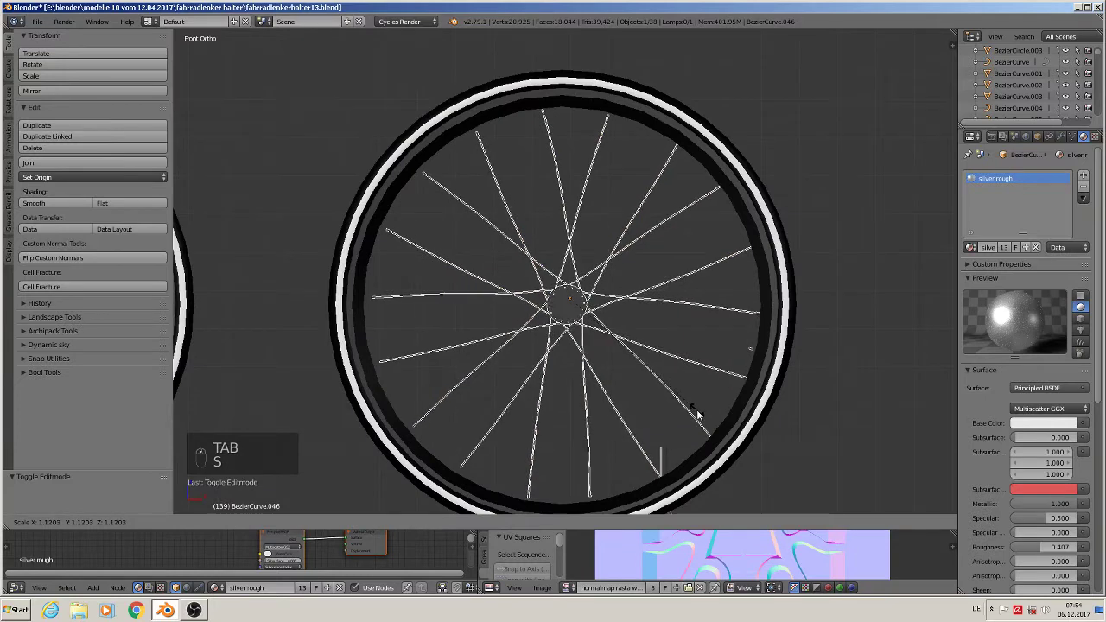
left_click(700, 417)
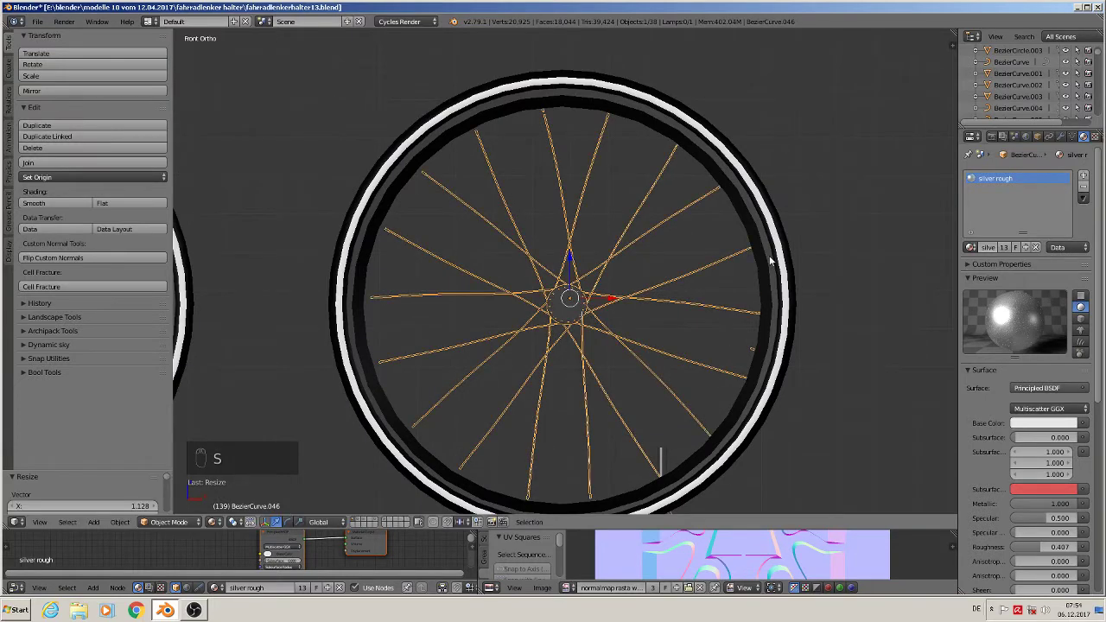
Shift the spoke set about -0.014 along X and scale it by about 1.016 to fit the rim.
key("g")
key("x")
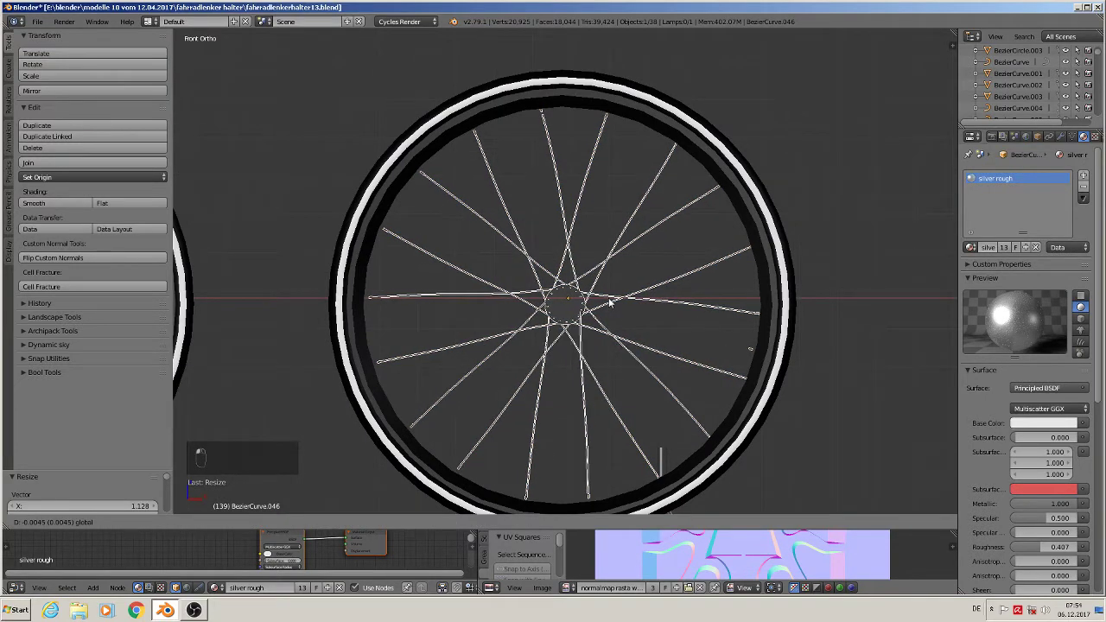
left_click(608, 301)
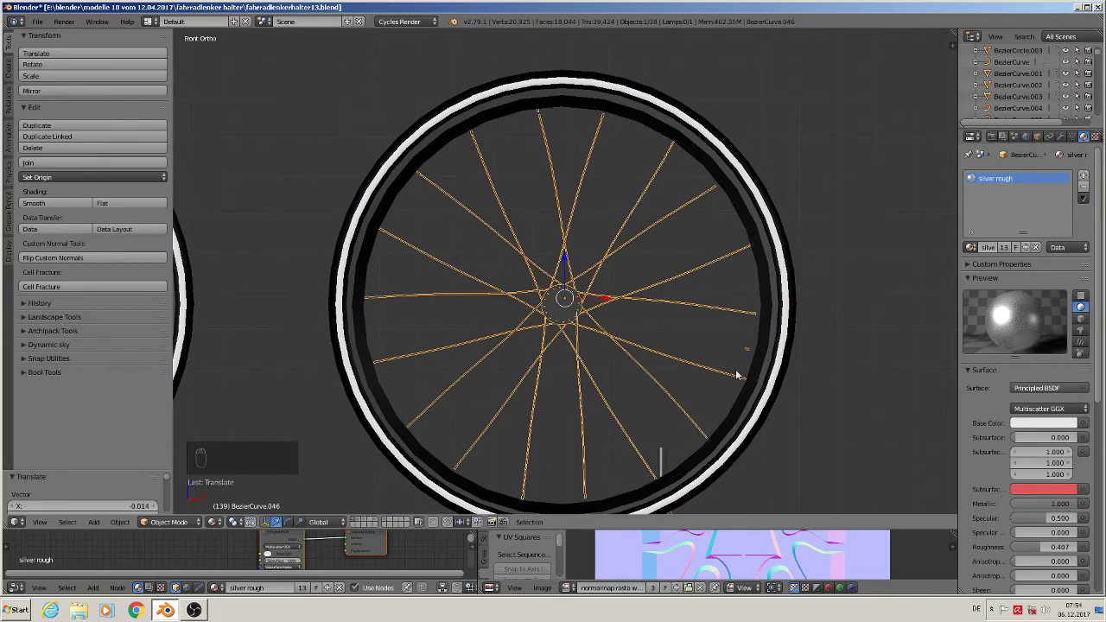
key("s")
left_click(759, 387)
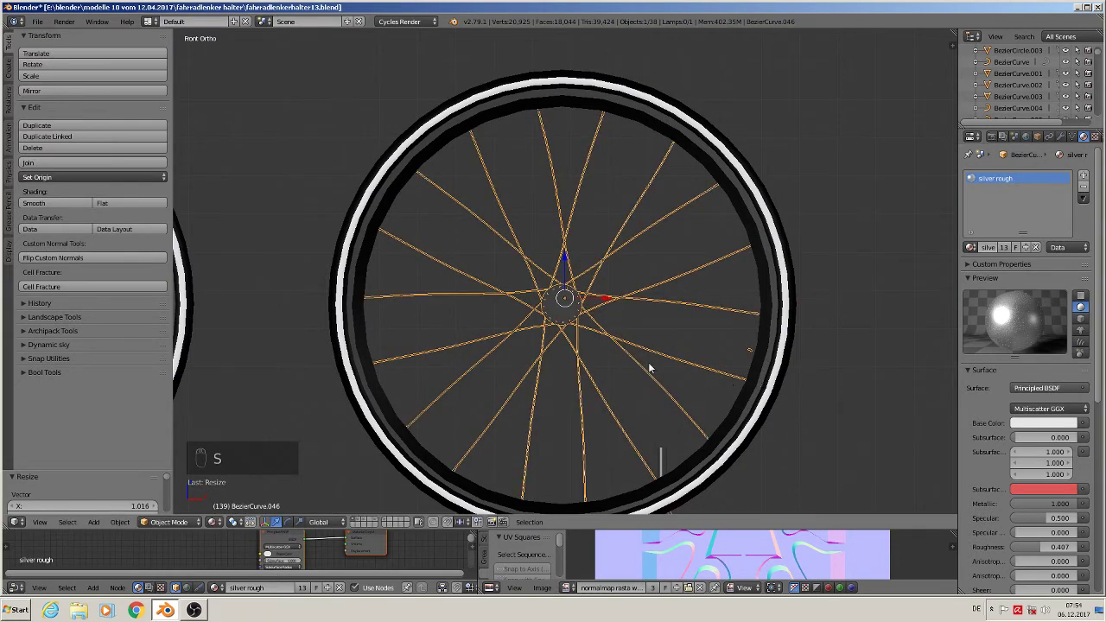
Disable proportional editing in the spoke mesh and delete the vertices of the small stray piece near the rim, then leave mesh editing.
key("Tab")
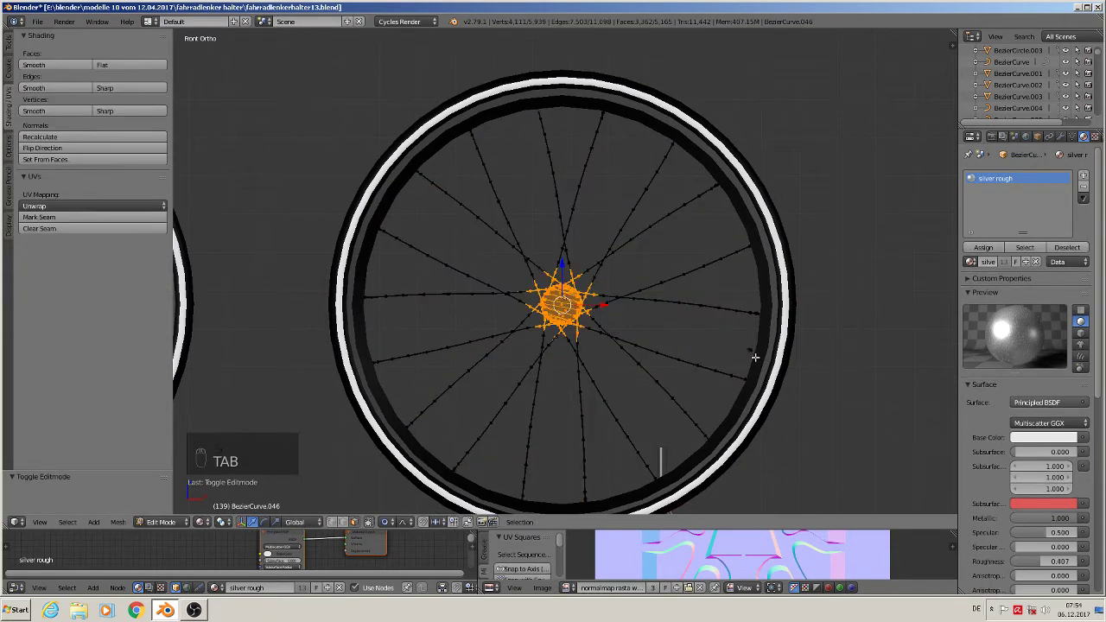
key("k")
key("l")
key("a")
key("l")
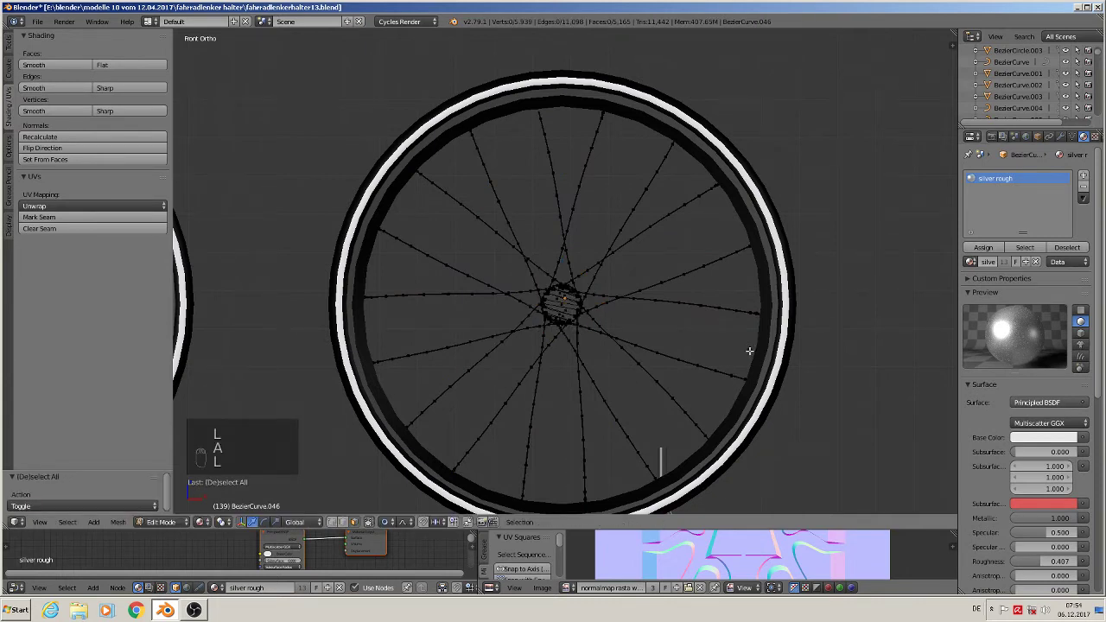
left_click(354, 523)
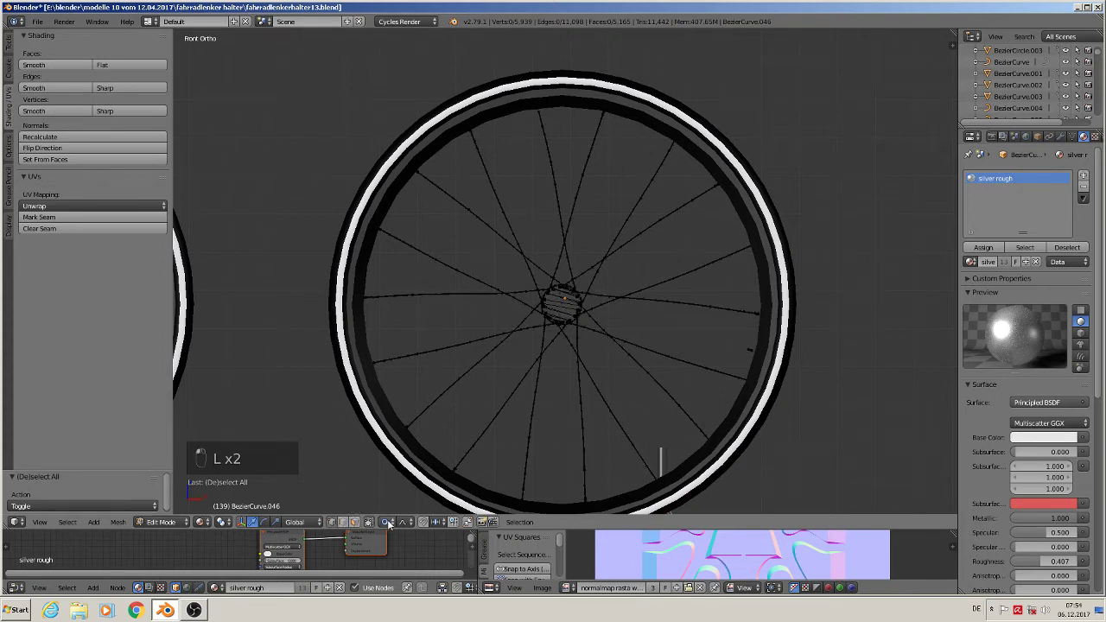
left_click(384, 521)
left_click(424, 499)
key("l")
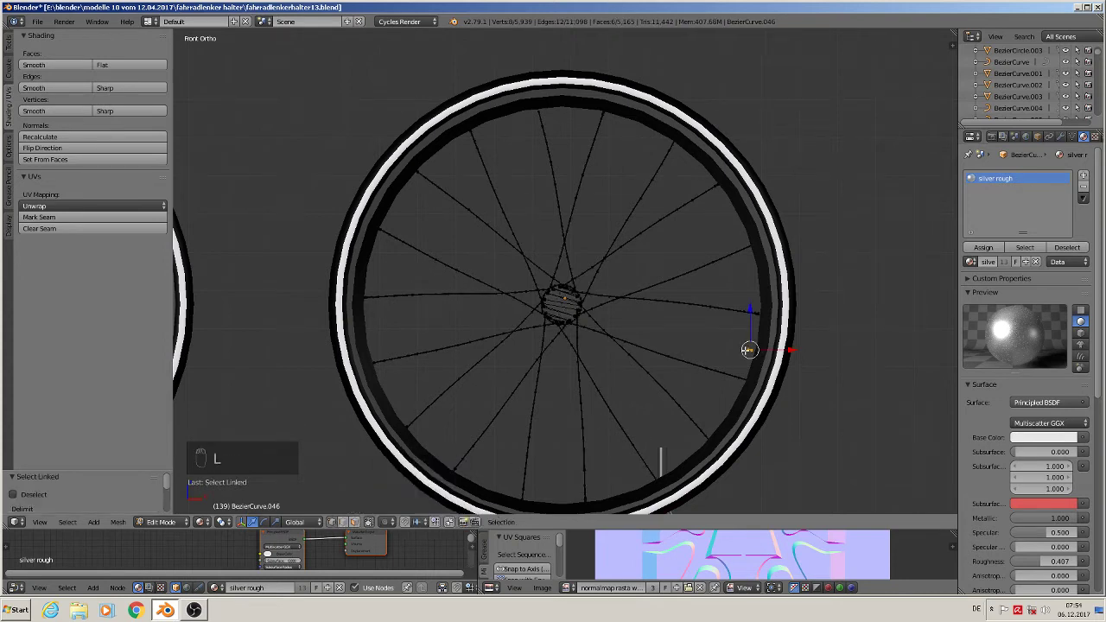
key("x")
left_click(748, 350)
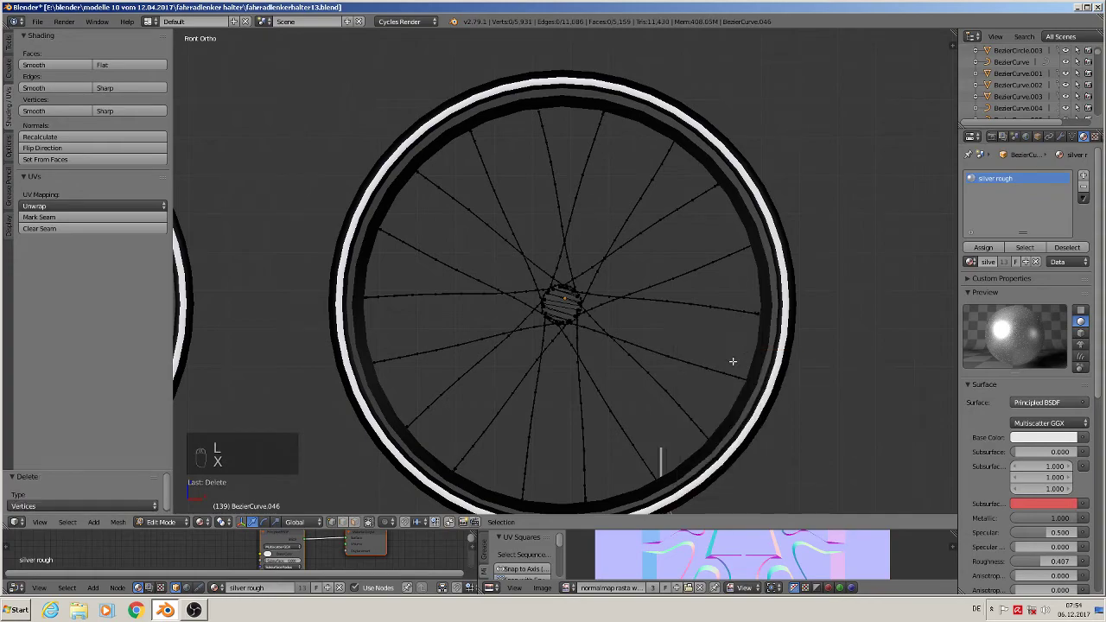
key("Tab")
Move the spoke set along Y so it sits within the width of the duplicated wheel.
scroll(717, 380, "down", 3)
middle_click_drag(701, 390, 624, 401)
scroll(647, 390, "up", 2)
key("g")
key("y")
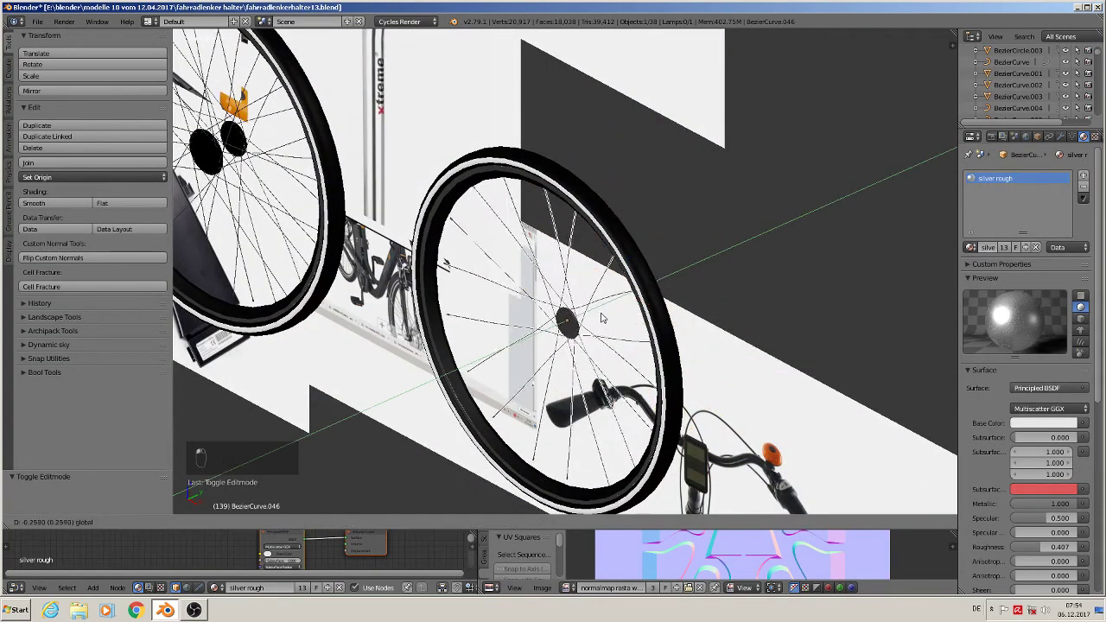
left_click(594, 321)
Duplicate the spoke set and offset the copy along Y for the other side of the hub.
middle_click_drag(593, 321, 594, 340)
key("shift+d")
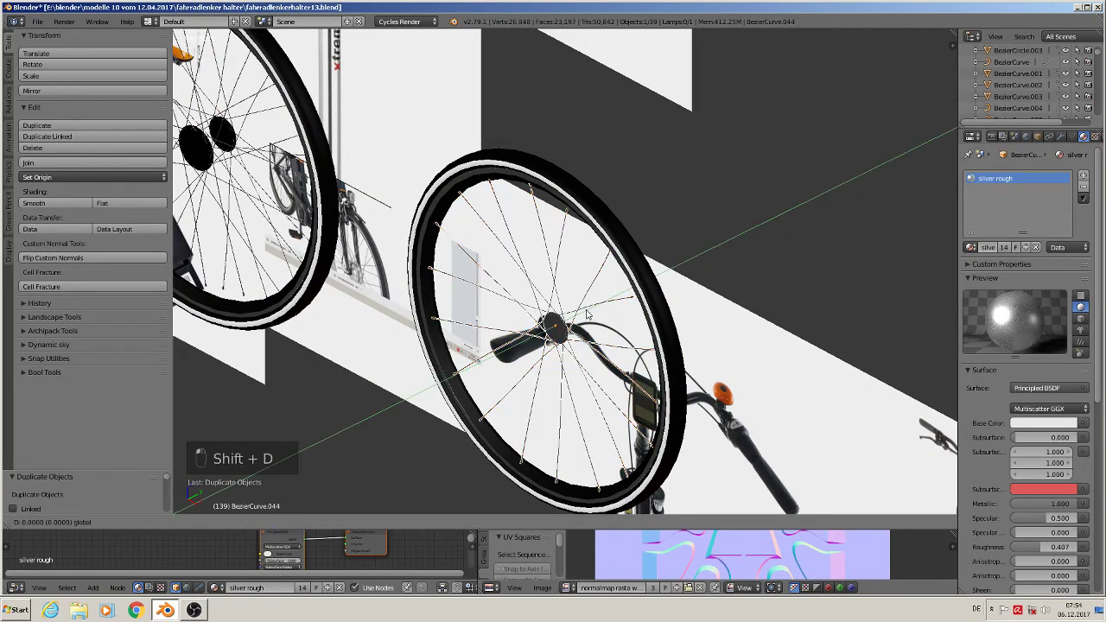
left_click(488, 410)
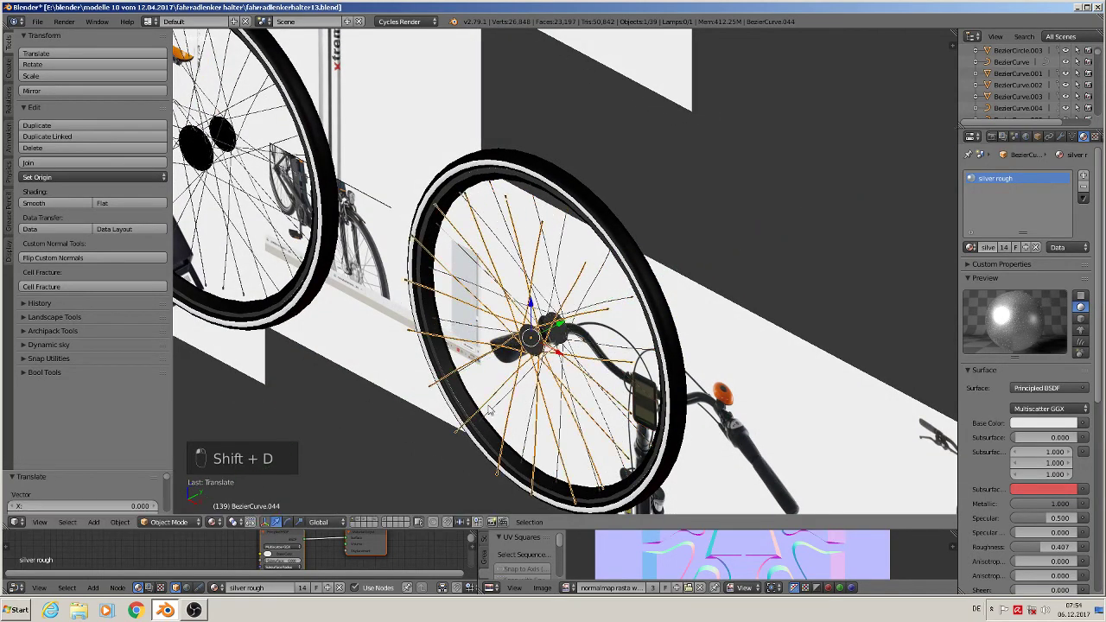
Apply the rotation and scale of the duplicated spoke set, and mirror it along the global Y axis.
left_click(119, 522)
mouse_move(151, 436)
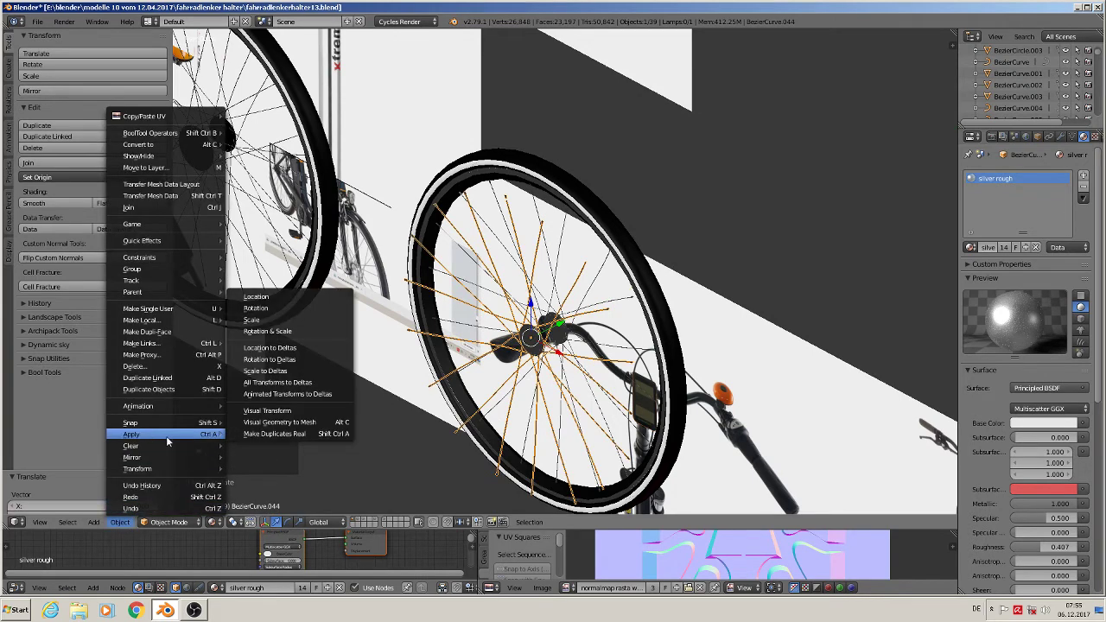
left_click(292, 332)
left_click(121, 521)
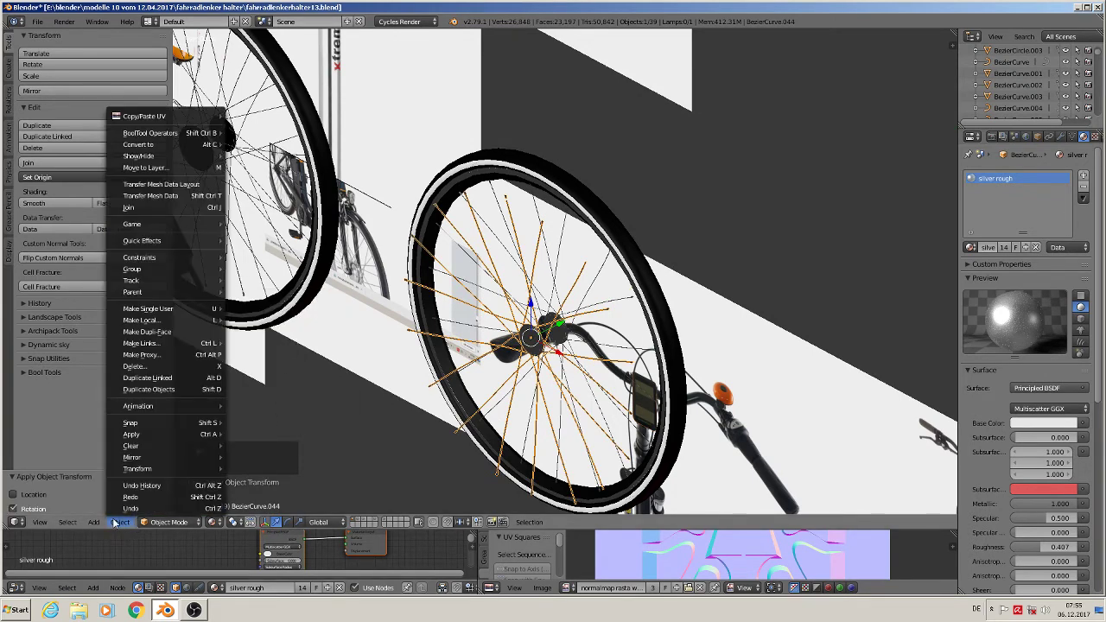
mouse_move(149, 459)
left_click(274, 456)
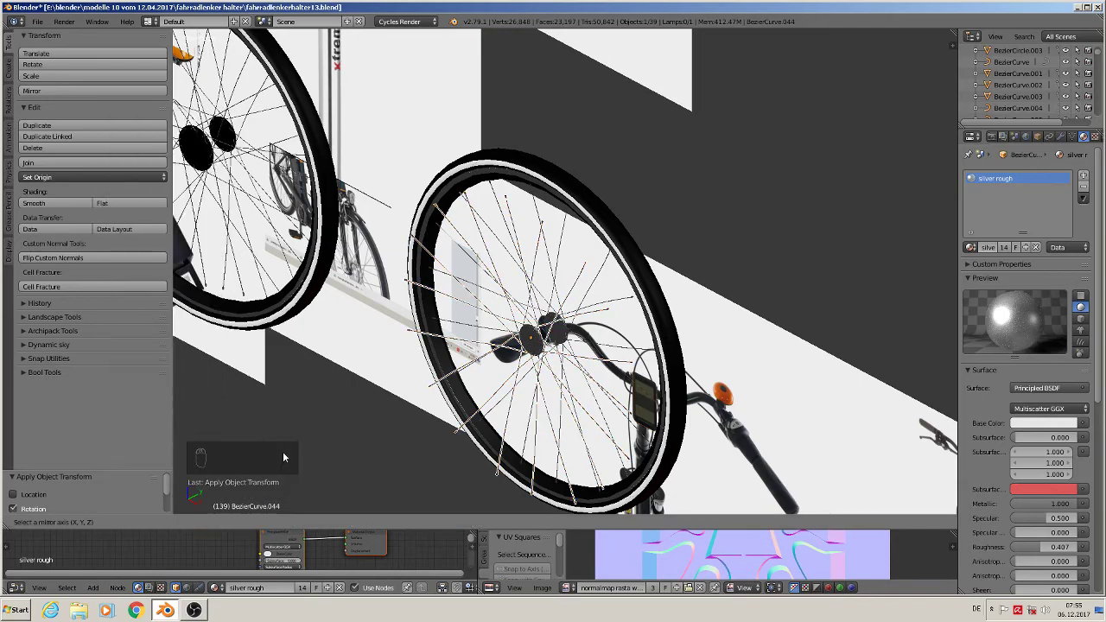
key("x")
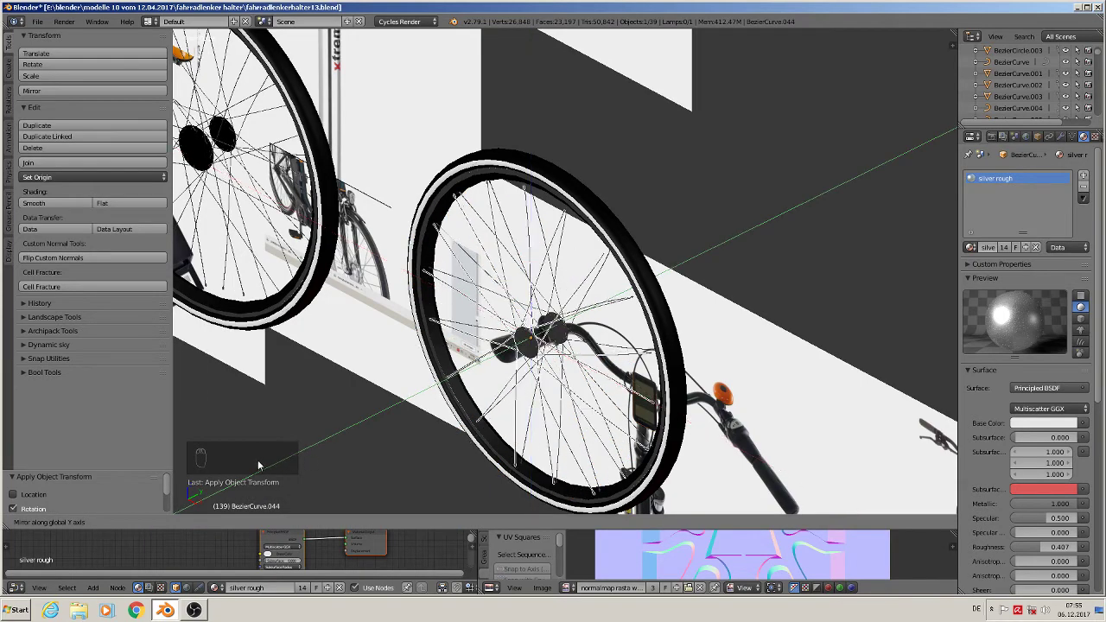
left_click(285, 437)
Rotate the mirrored spoke set about 11.8° around Y in the front view, so its spokes fall between the other set's.
scroll(285, 437, "up", 3)
key("KP_1")
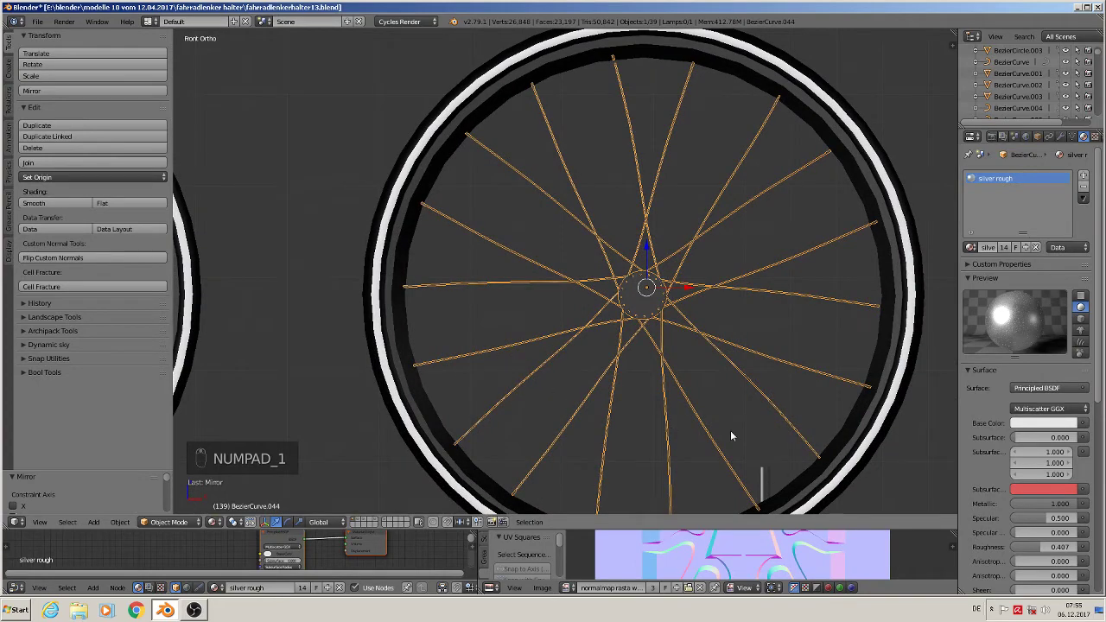
key("r")
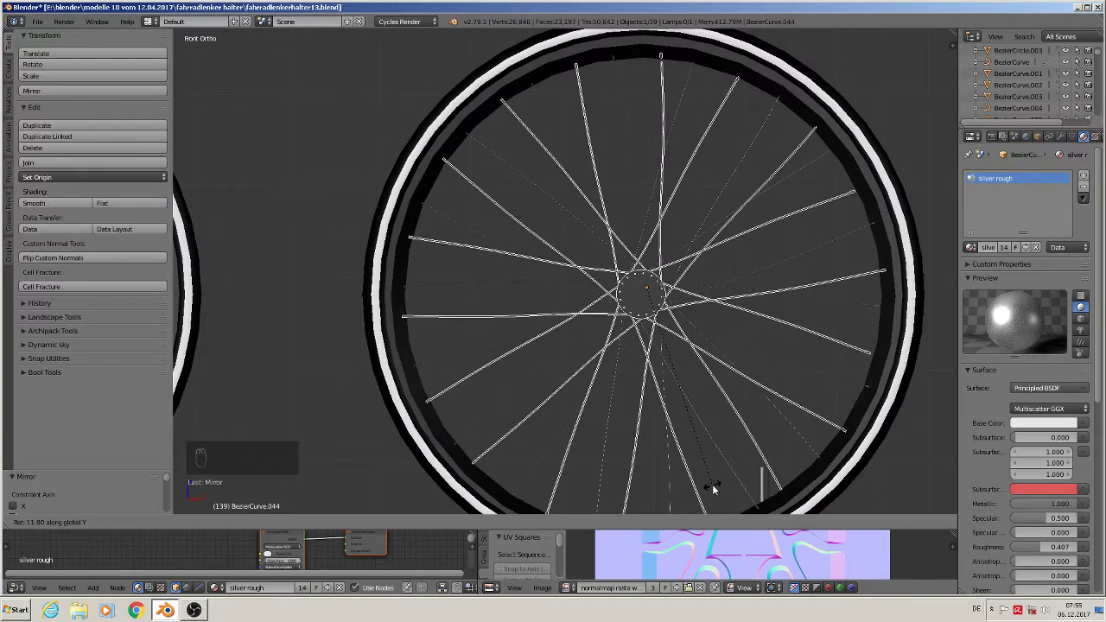
left_click(710, 483)
Move the mirrored spoke set about 0.024 along Y within the wheel and deselect everything.
middle_click_drag(709, 483, 617, 7)
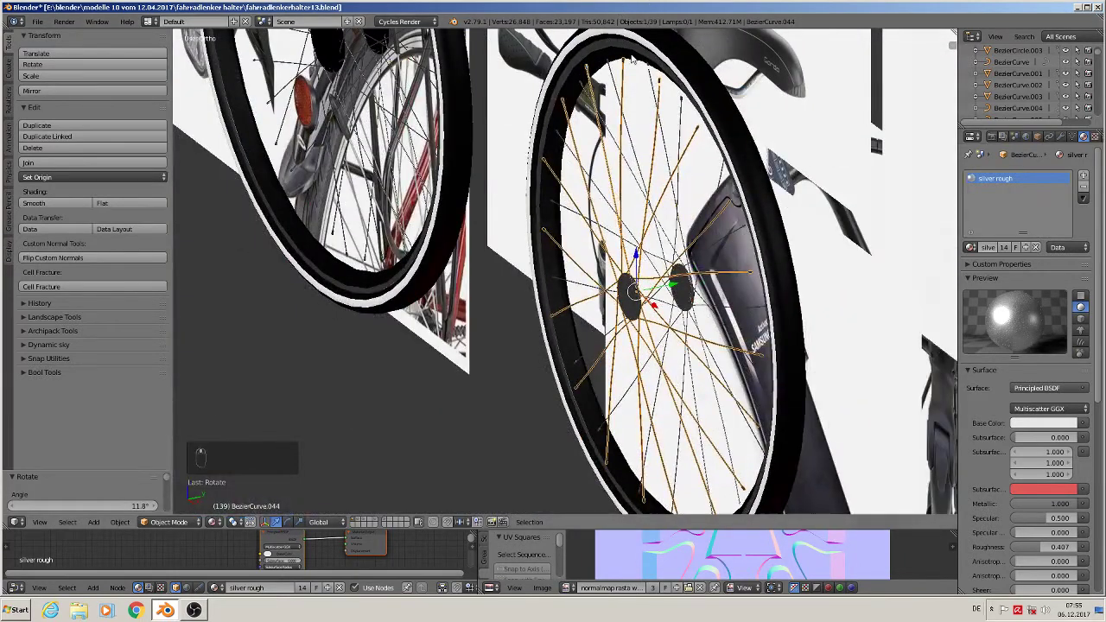
key("g")
key("y")
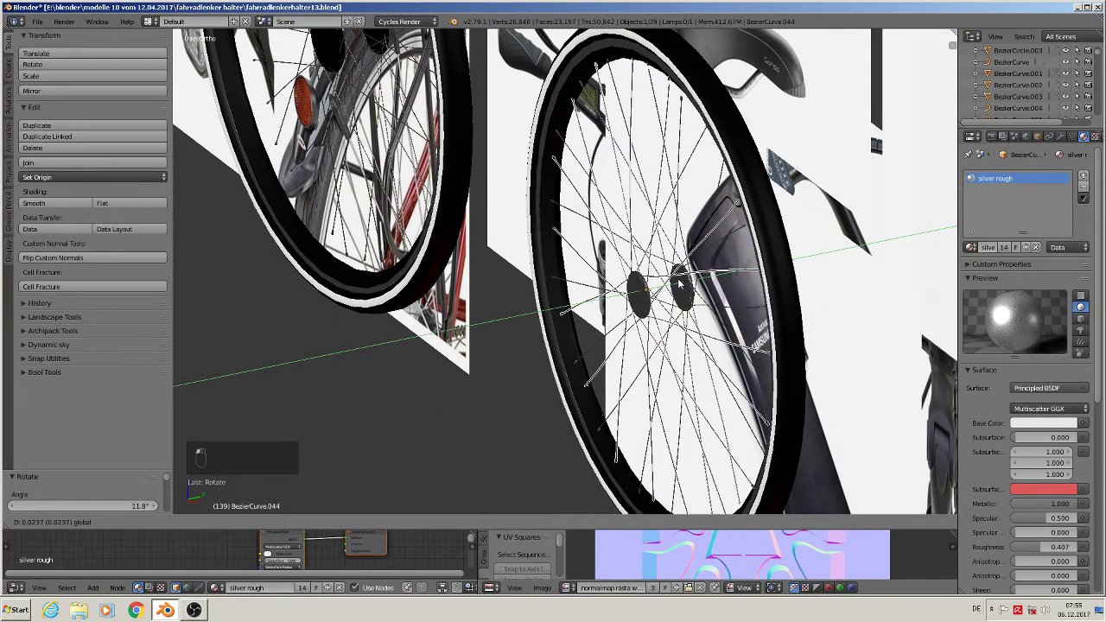
left_click(679, 281)
key("a")
Join the two spoke sets on either side of the hub into one object.
middle_click_drag(679, 285, 701, 249)
scroll(701, 250, "up", 8)
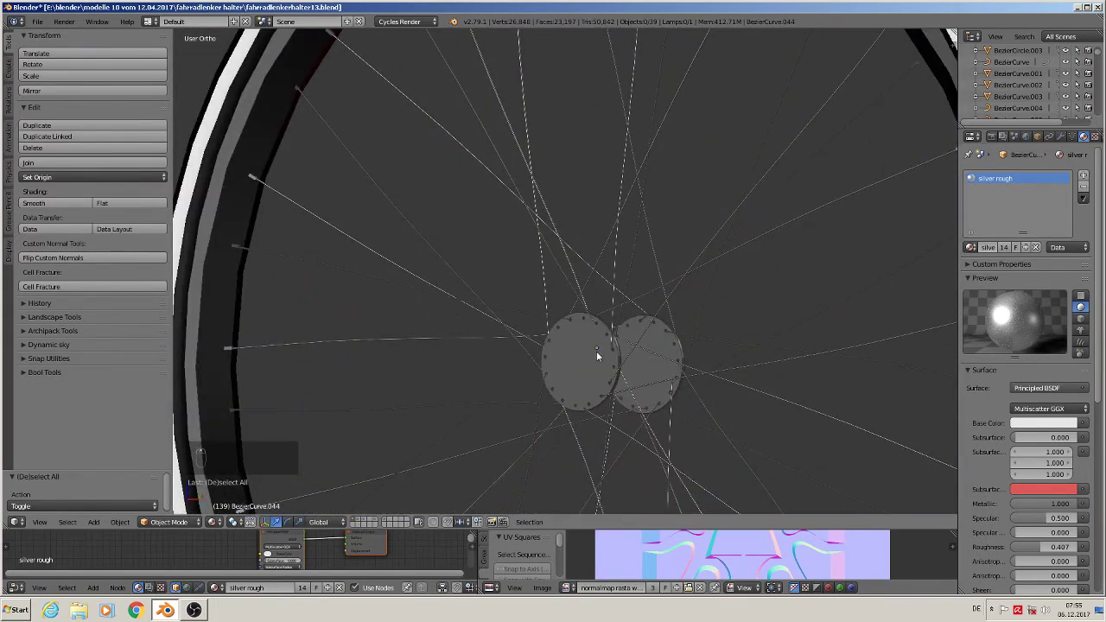
key("Tab")
key("a")
key("a")
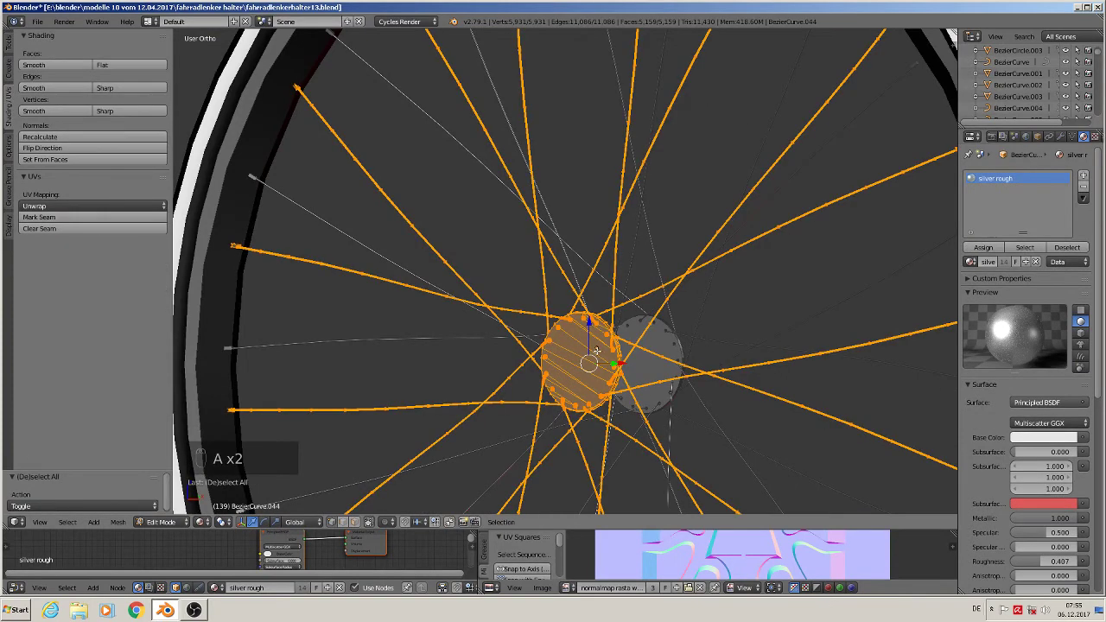
key("Tab")
right_click(640, 261)
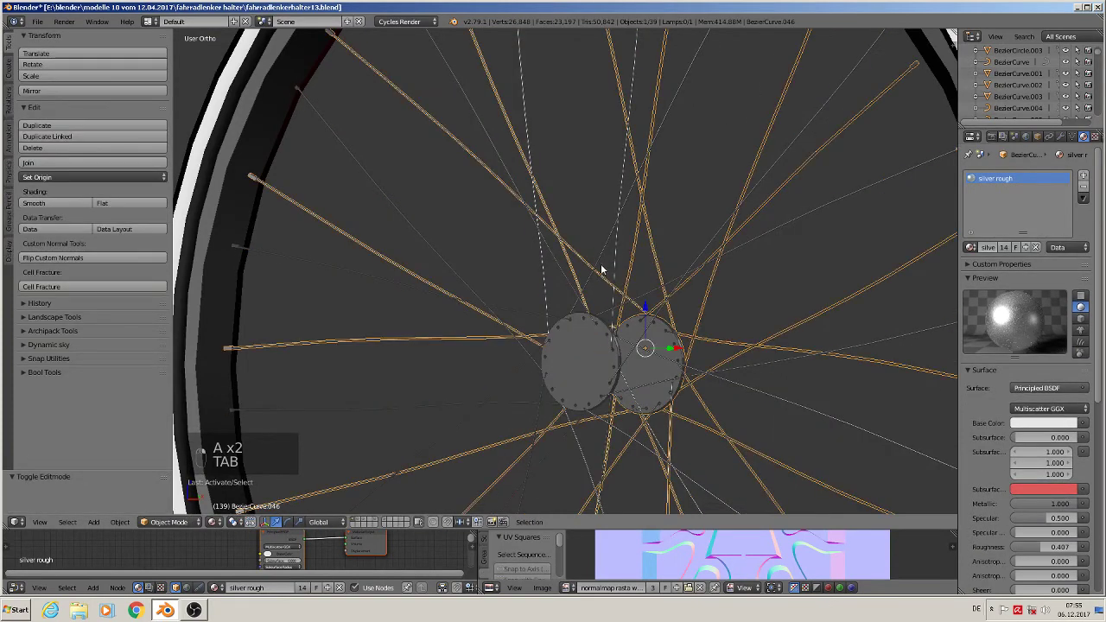
right_click(606, 240, "shift")
left_click(28, 162)
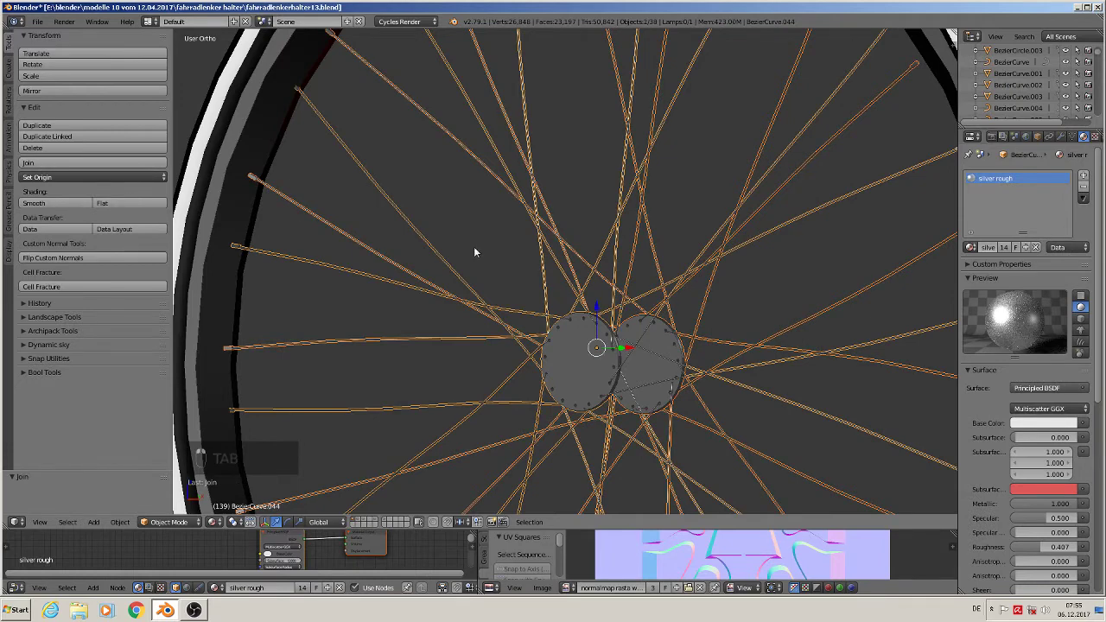
Assign the existing "black metall glossy" material in a new slot to both hub discs of the joined spoke mesh, and leave mesh editing.
key("Tab")
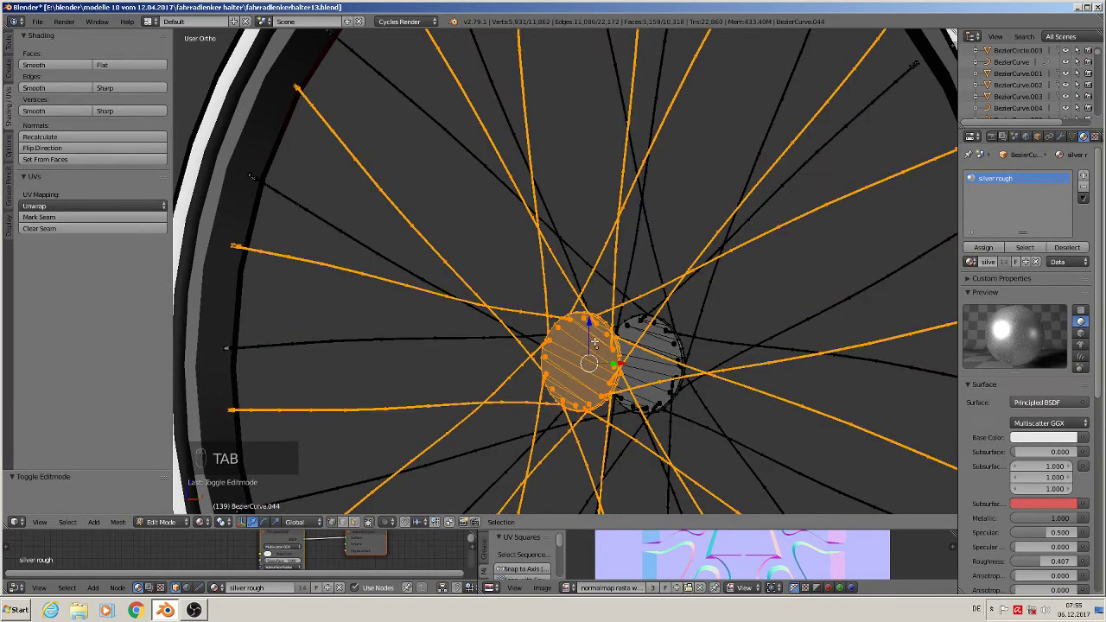
key("a")
key("a")
key("l")
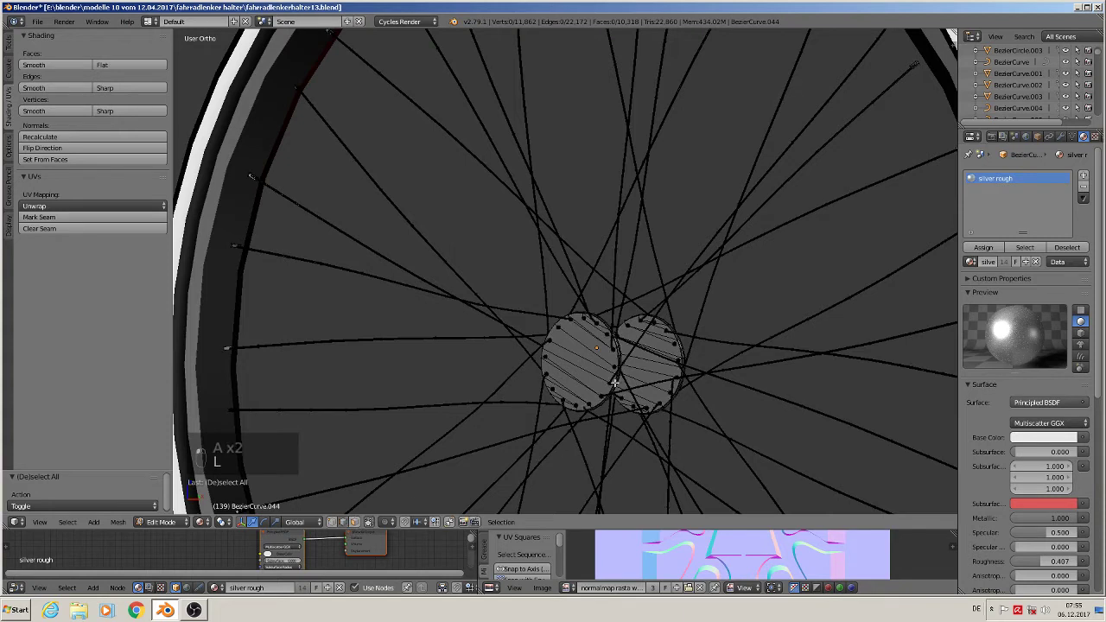
key("l")
key("l")
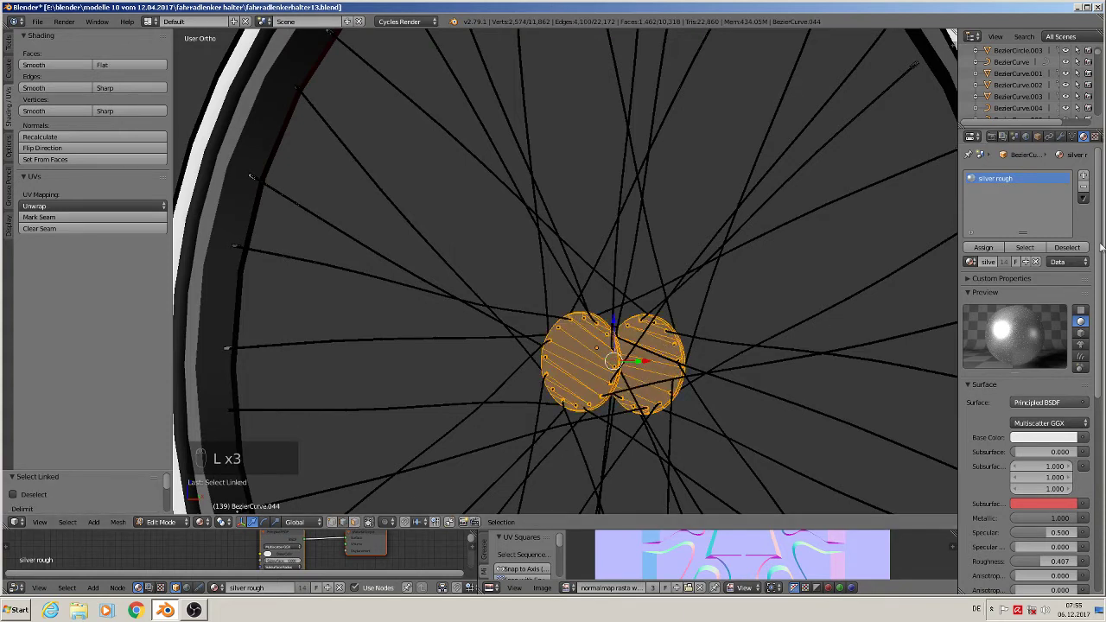
left_click(1082, 175)
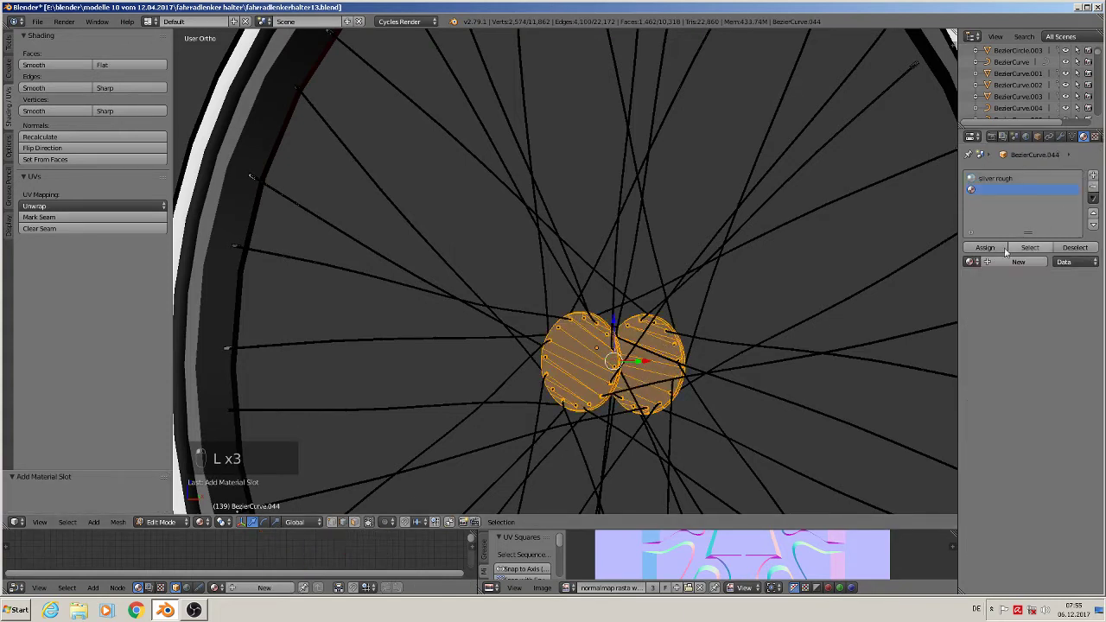
left_click(971, 262)
scroll(901, 373, "down", 5)
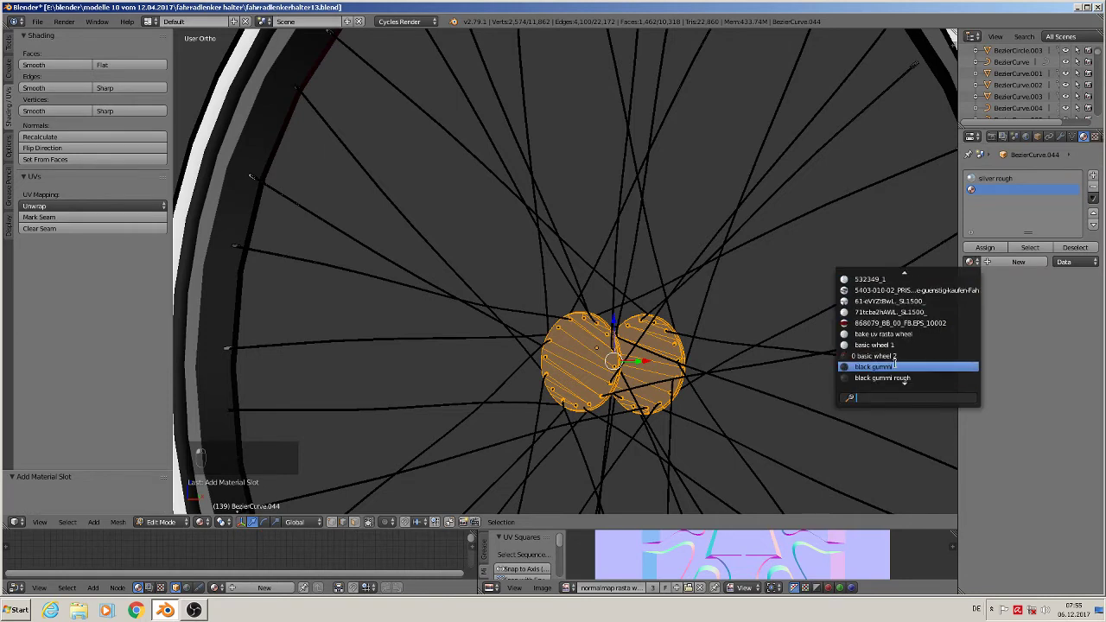
scroll(928, 377, "down", 1)
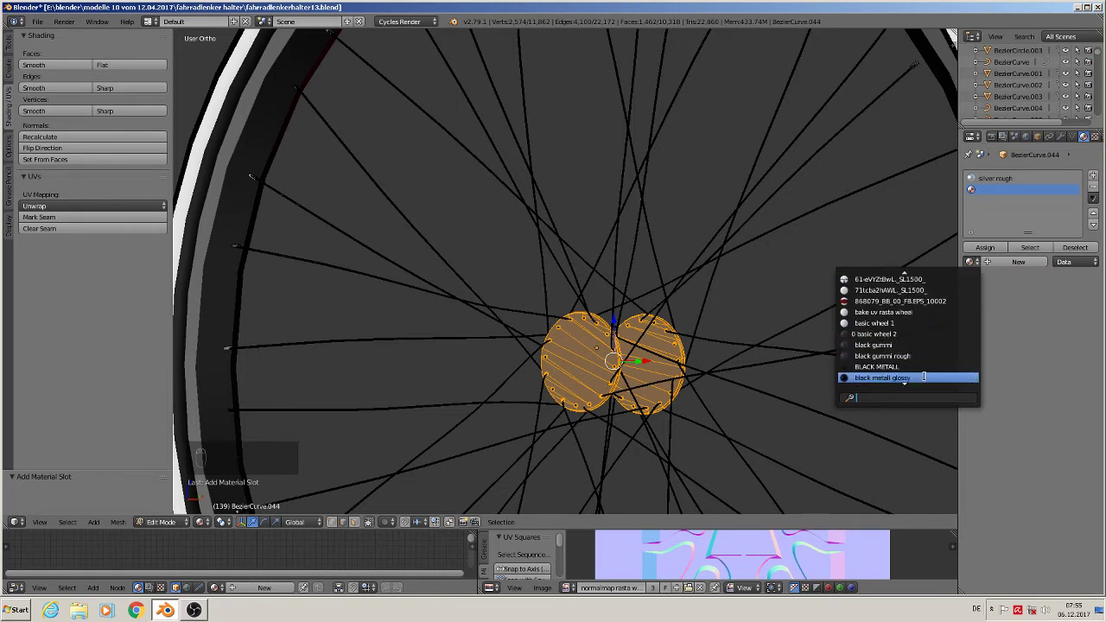
left_click(924, 377)
left_click(981, 248)
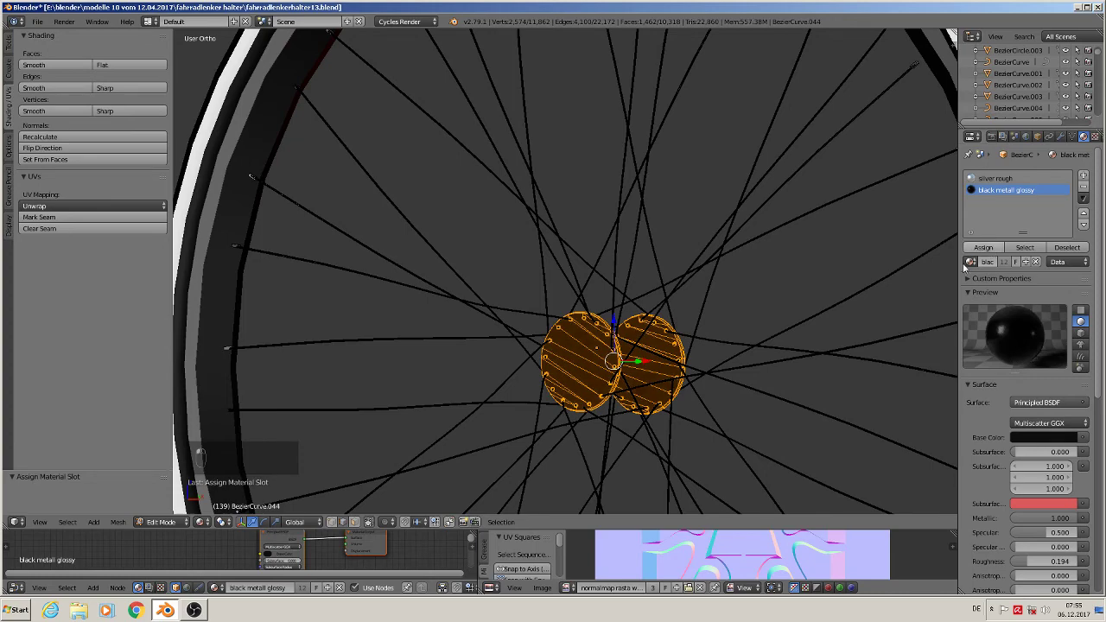
scroll(673, 311, "down", 5)
key("Tab")
Duplicate the complete right-hand wheel, offset the copy about 1.469 along X and move it to the third layer.
scroll(673, 310, "down", 3)
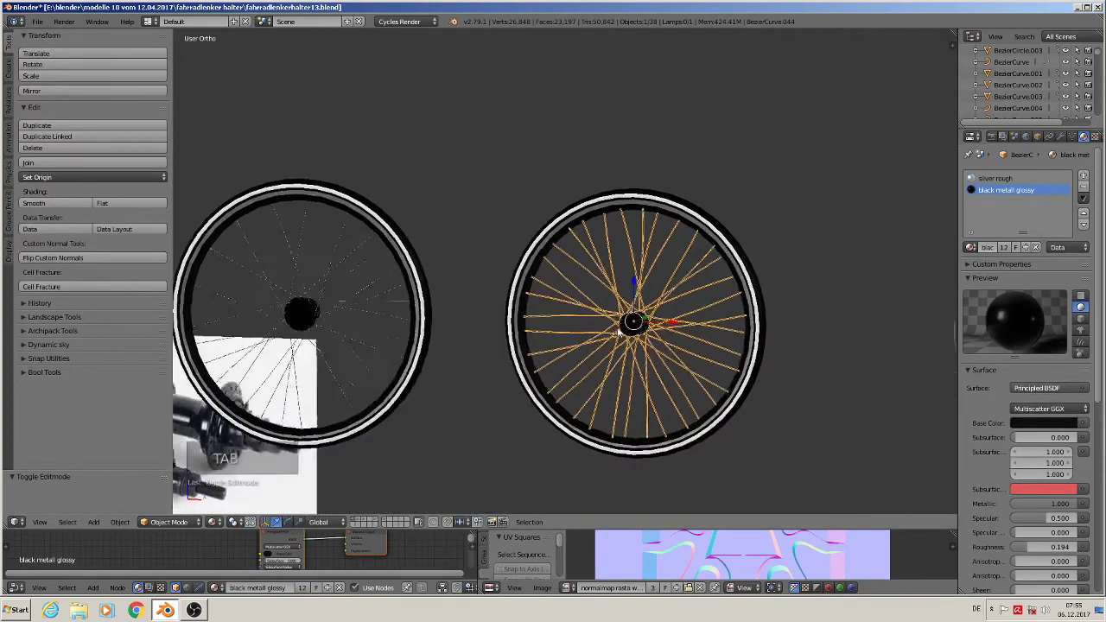
scroll(619, 333, "down", 3)
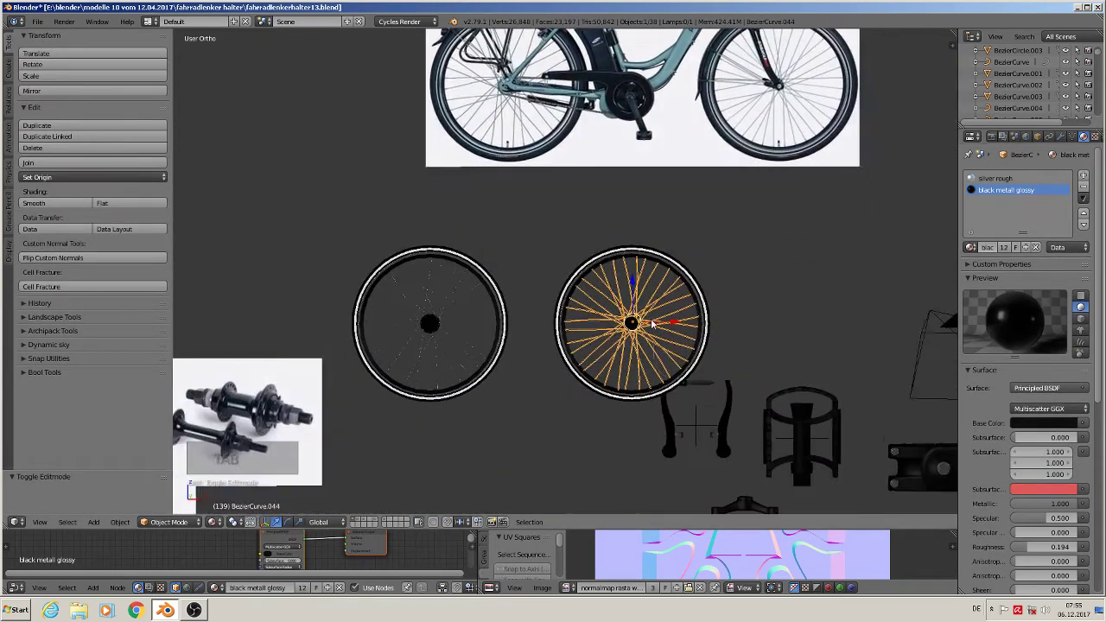
key("KP_1")
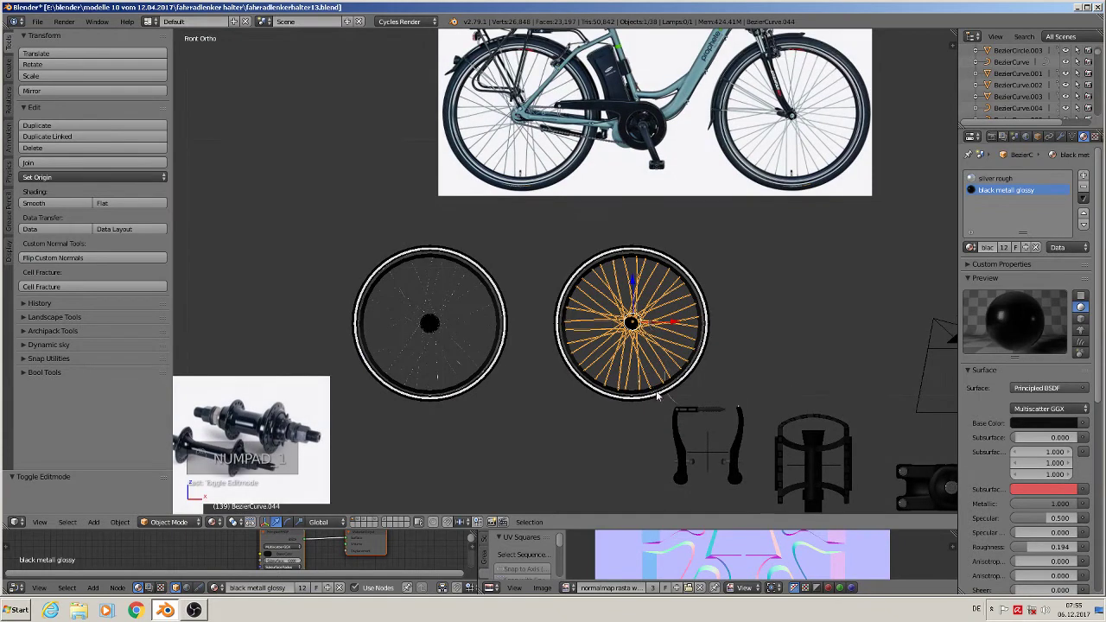
key("a")
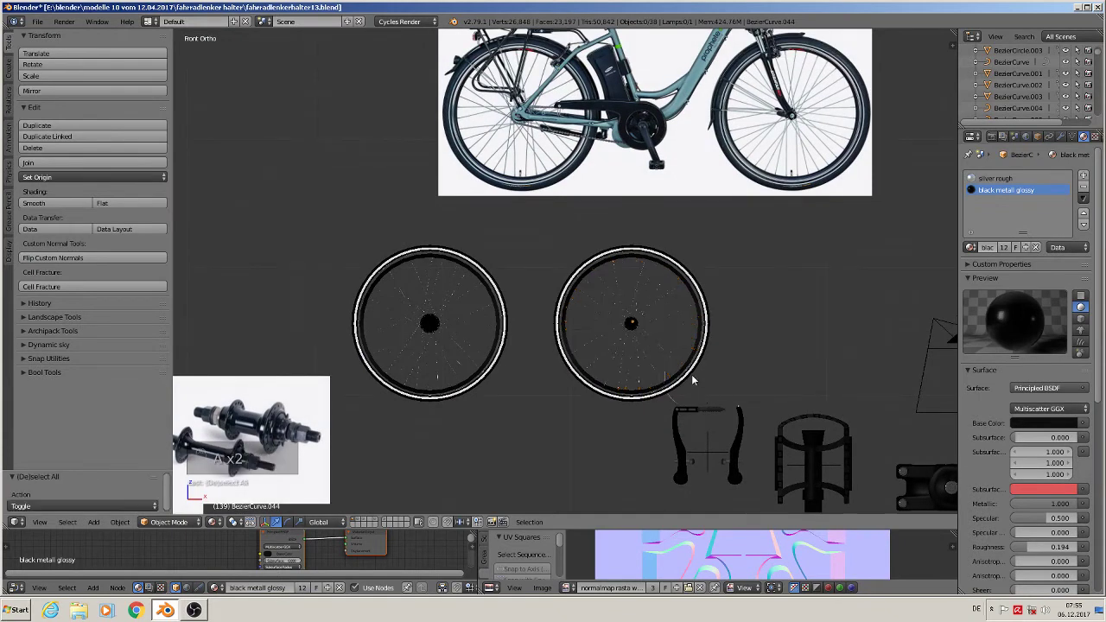
key("b")
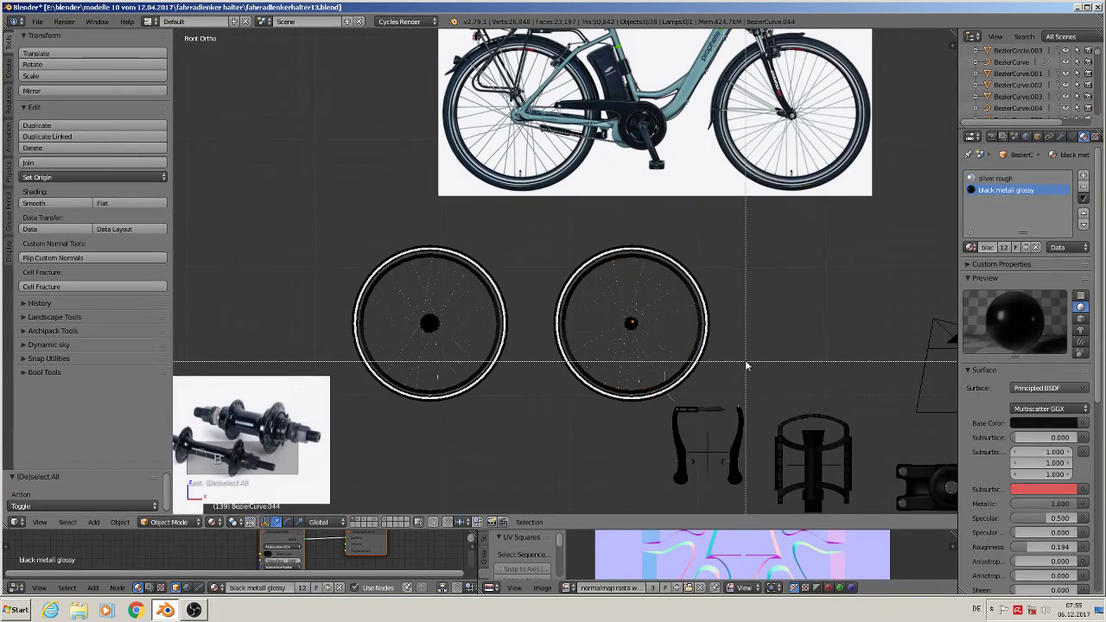
left_click_drag(746, 361, 546, 240)
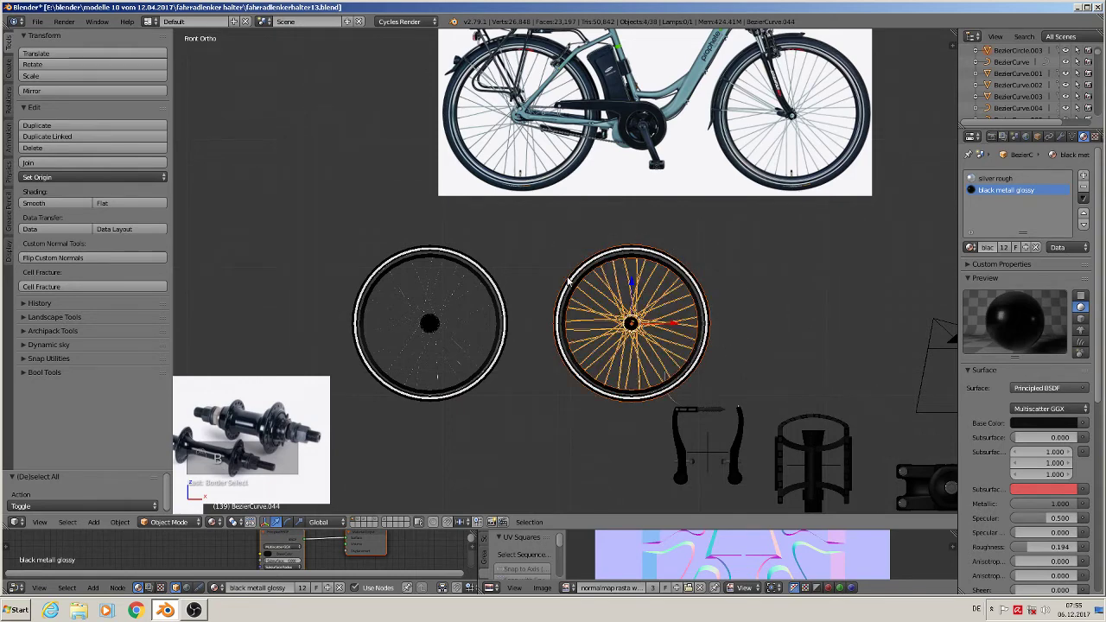
key("shift+d")
right_click(642, 314)
left_click_drag(667, 324, 856, 321)
key("m")
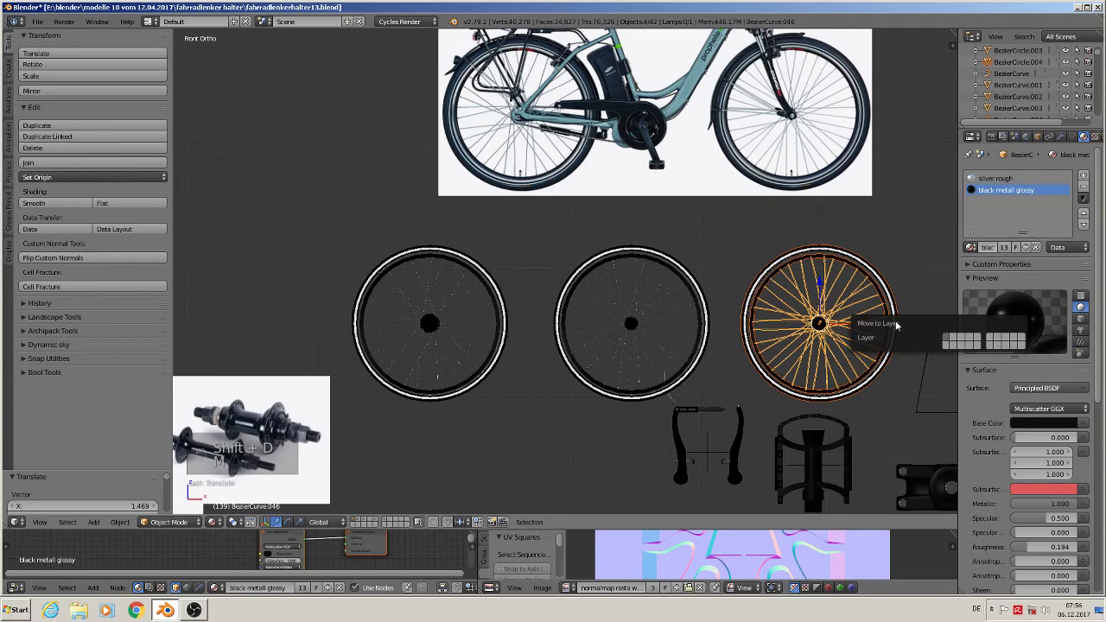
left_click(966, 340)
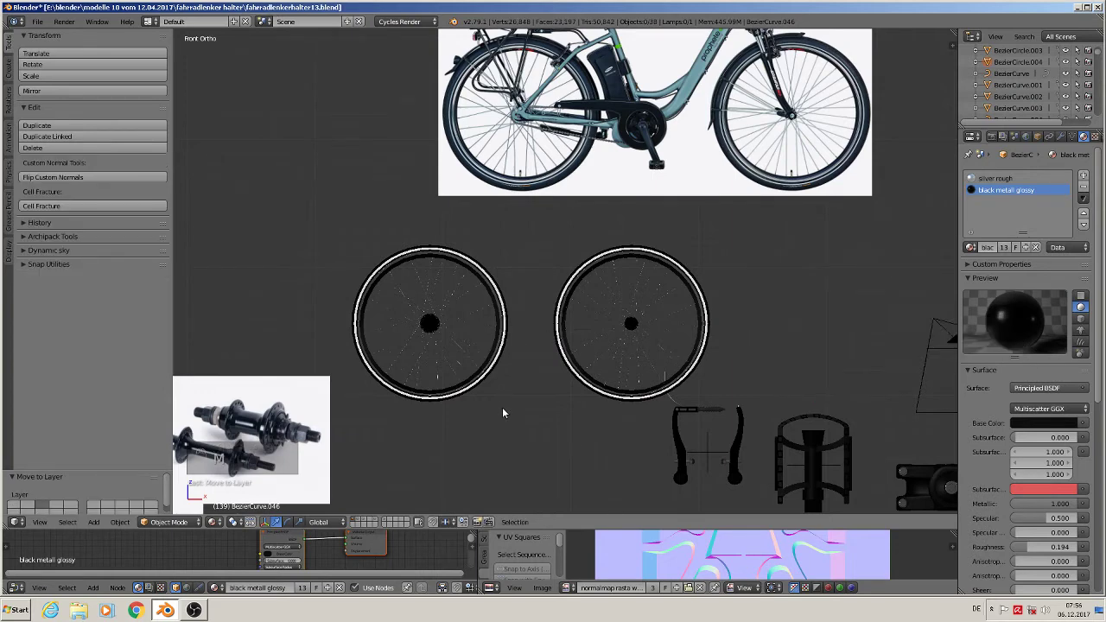
Duplicate the complete left-hand wheel in place and move the copy to the third layer.
key("b")
left_click_drag(502, 407, 402, 301)
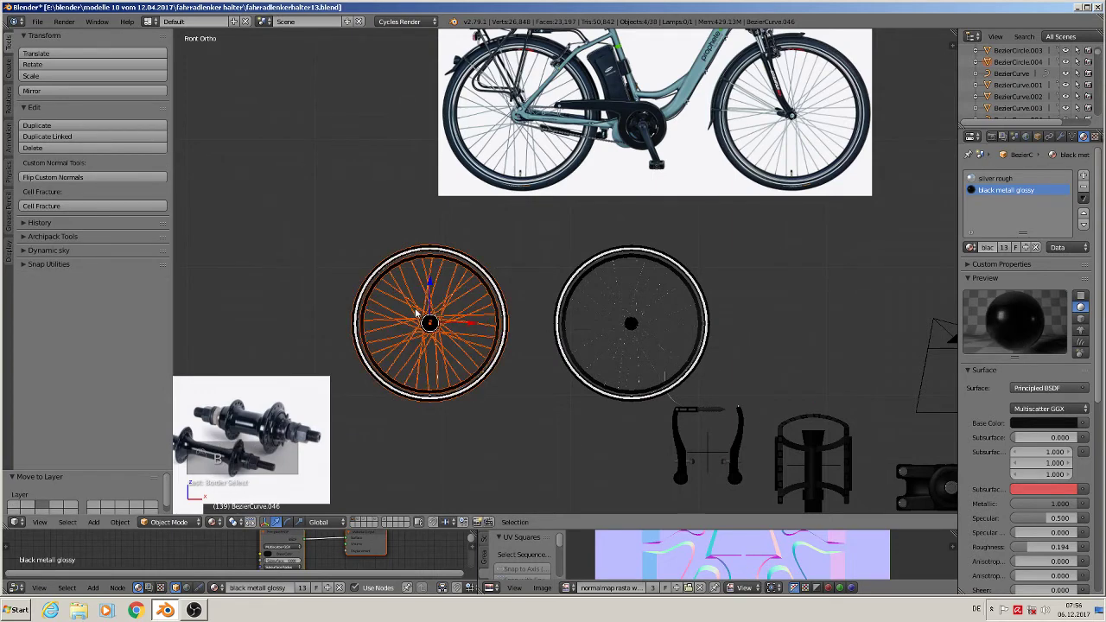
key("m")
key("shift+d")
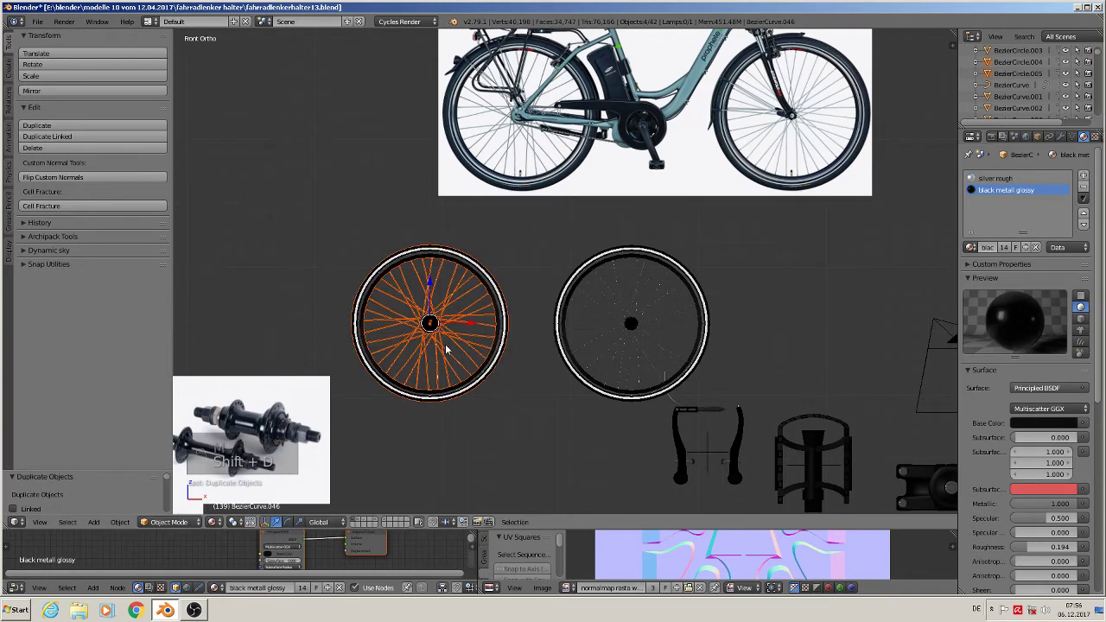
key("m")
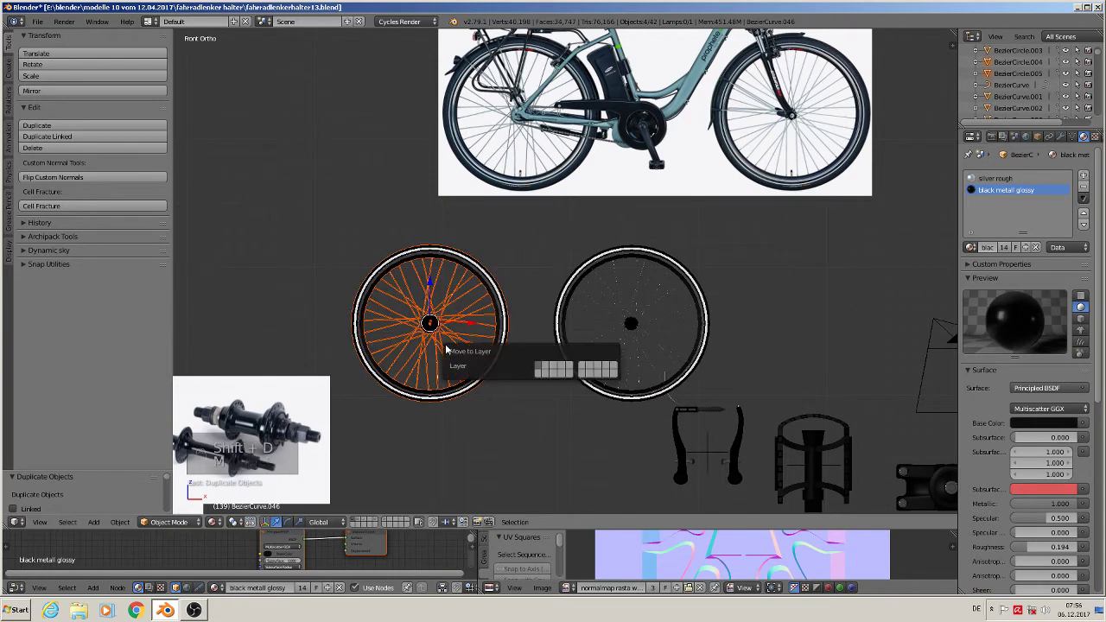
left_click(556, 369)
Join the left-hand wheel's black inner ring and silver rim with its tyre into one object.
scroll(430, 348, "up", 8)
middle_click_drag(426, 333, 386, 312)
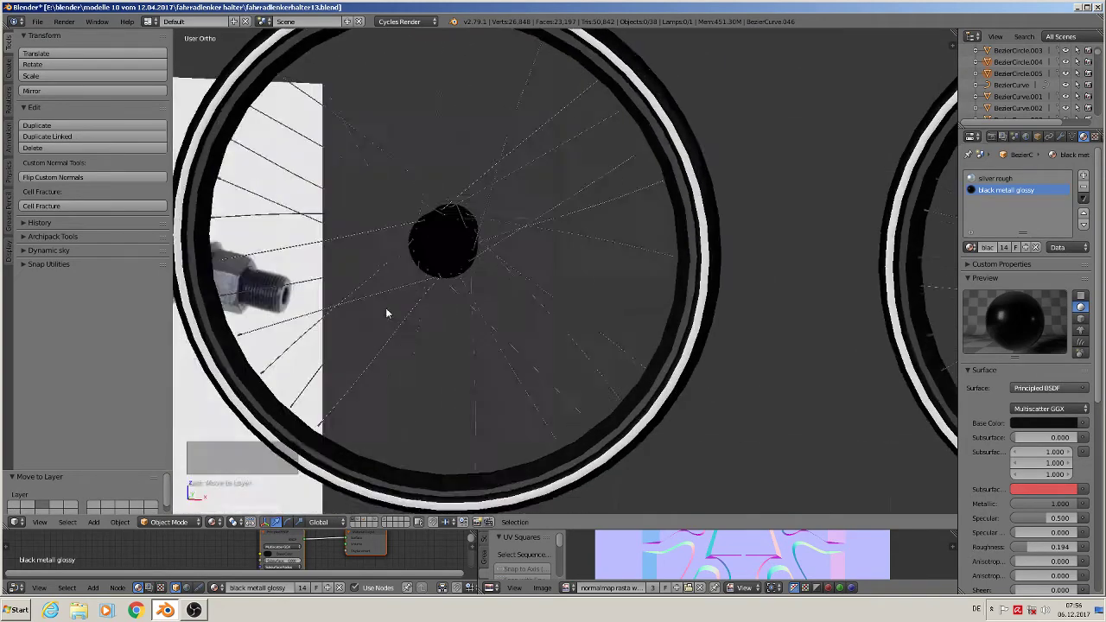
scroll(629, 406, "up", 3)
left_click(654, 334)
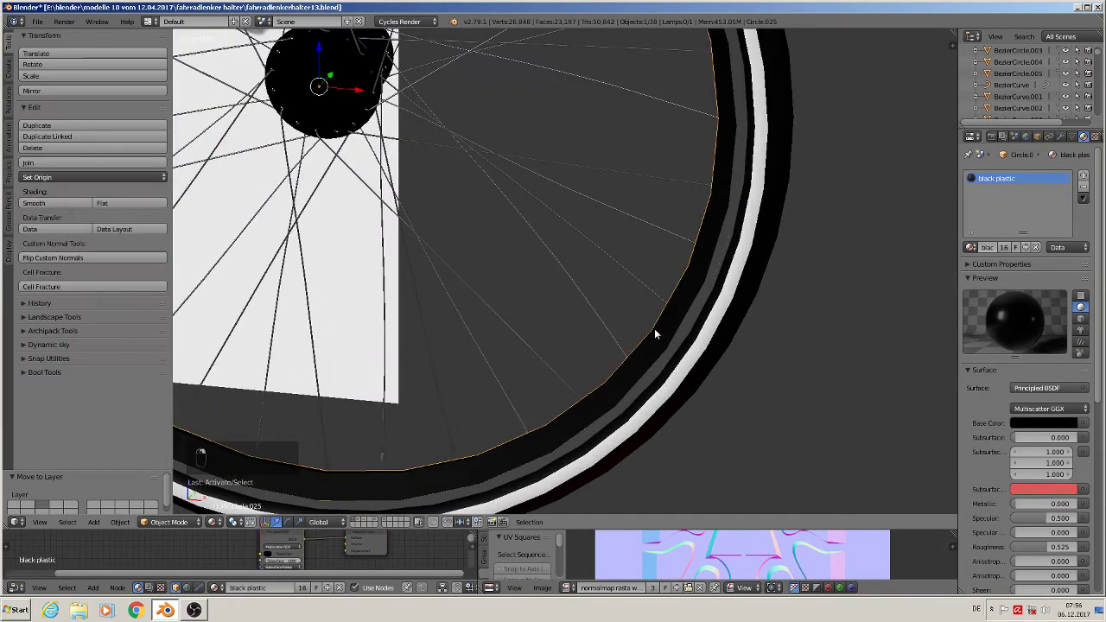
left_click(691, 324, "shift")
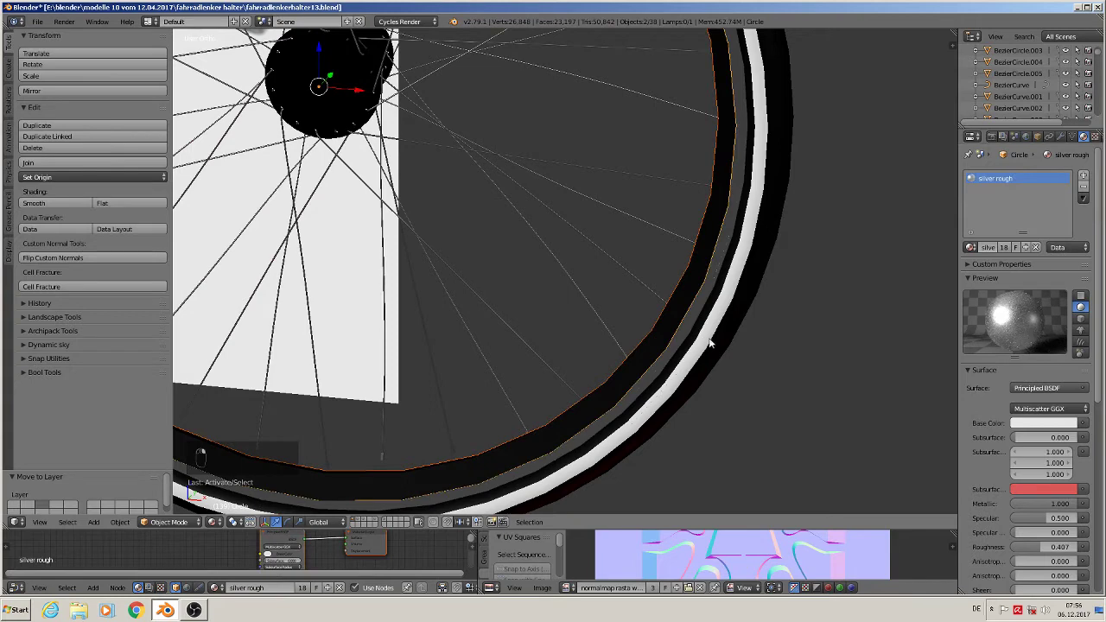
left_click(52, 162)
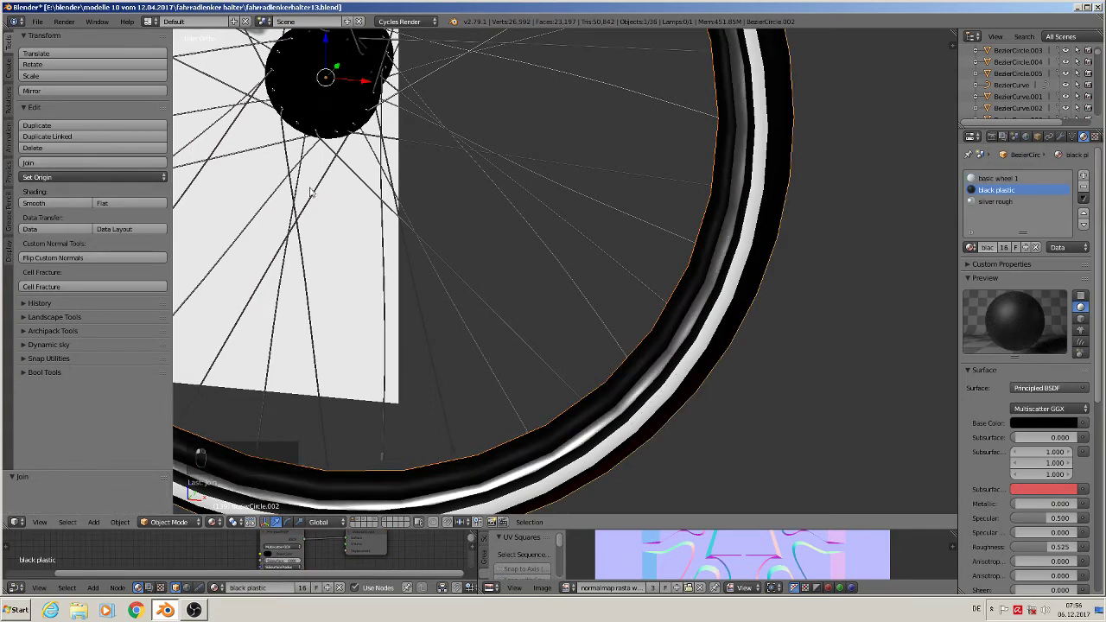
Join the left-hand wheel's spoke and hub mesh with its rim and tyre, and test-move the complete wheel.
left_click(330, 110, "shift")
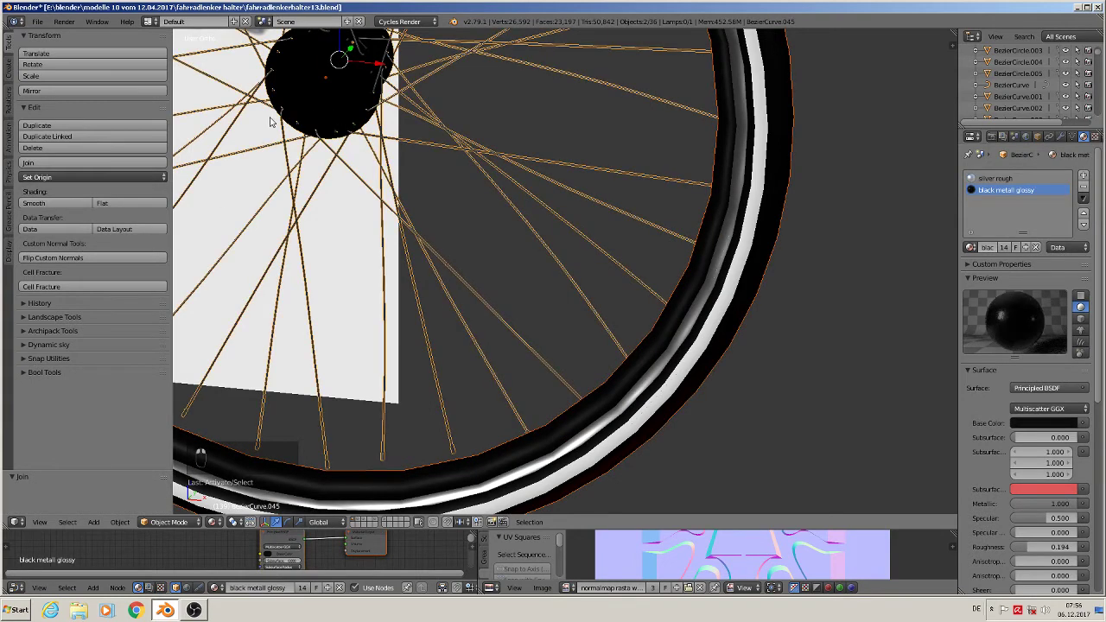
left_click(68, 166)
scroll(266, 303, "down", 5)
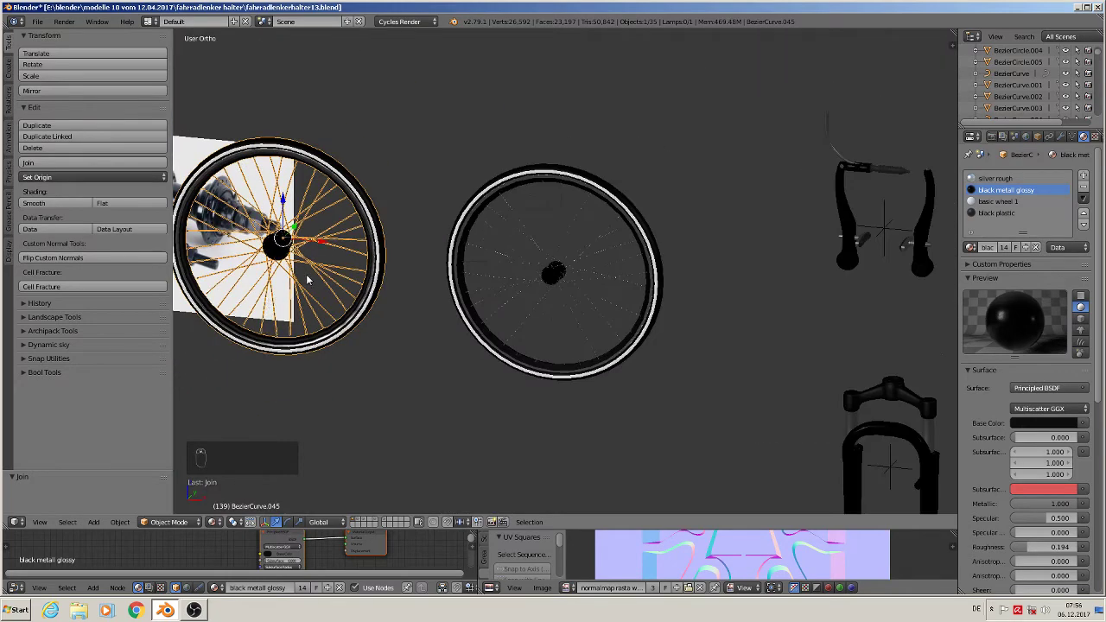
right_click(318, 231)
right_click(476, 309)
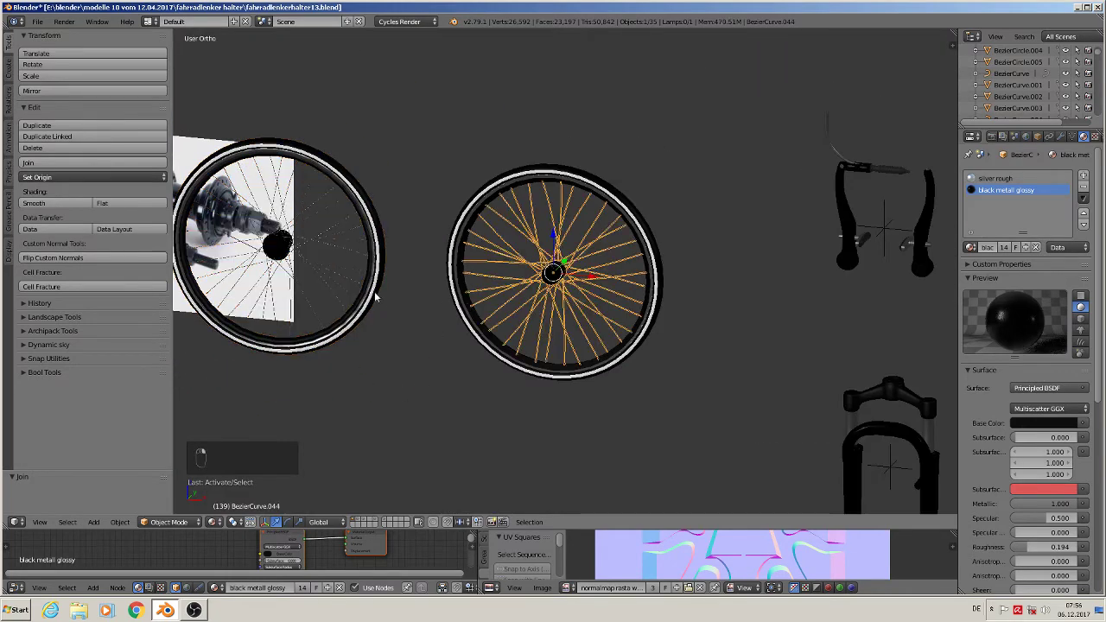
right_click(377, 297)
key("g")
left_click(328, 241)
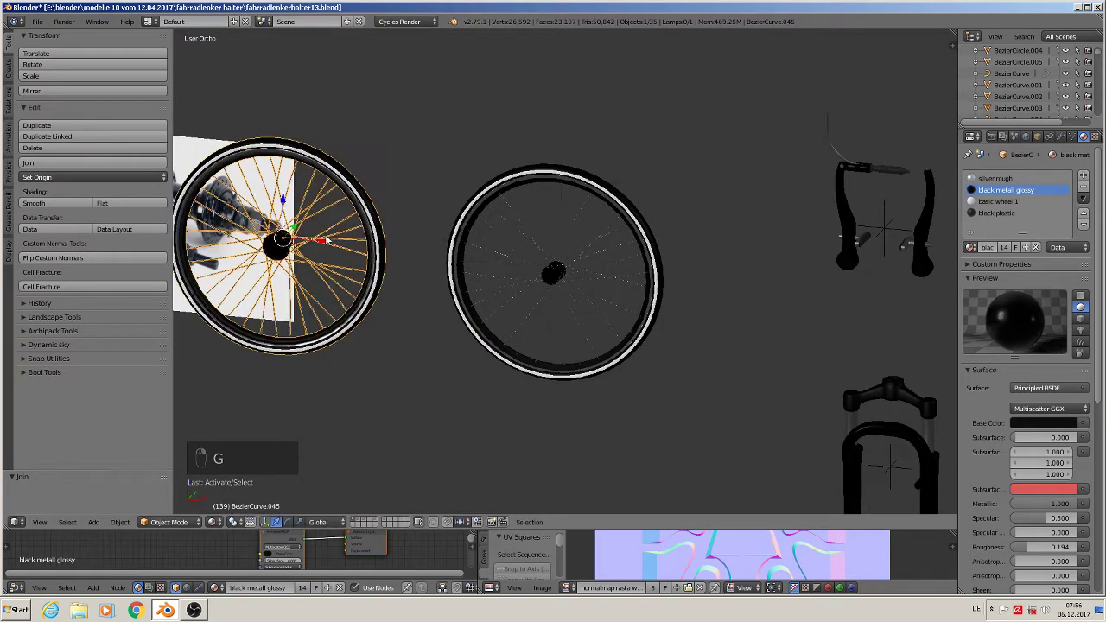
Join the right-hand wheel's tyre, black inner ring and silver rim into one object.
scroll(466, 303, "up", 3)
scroll(798, 373, "up", 4)
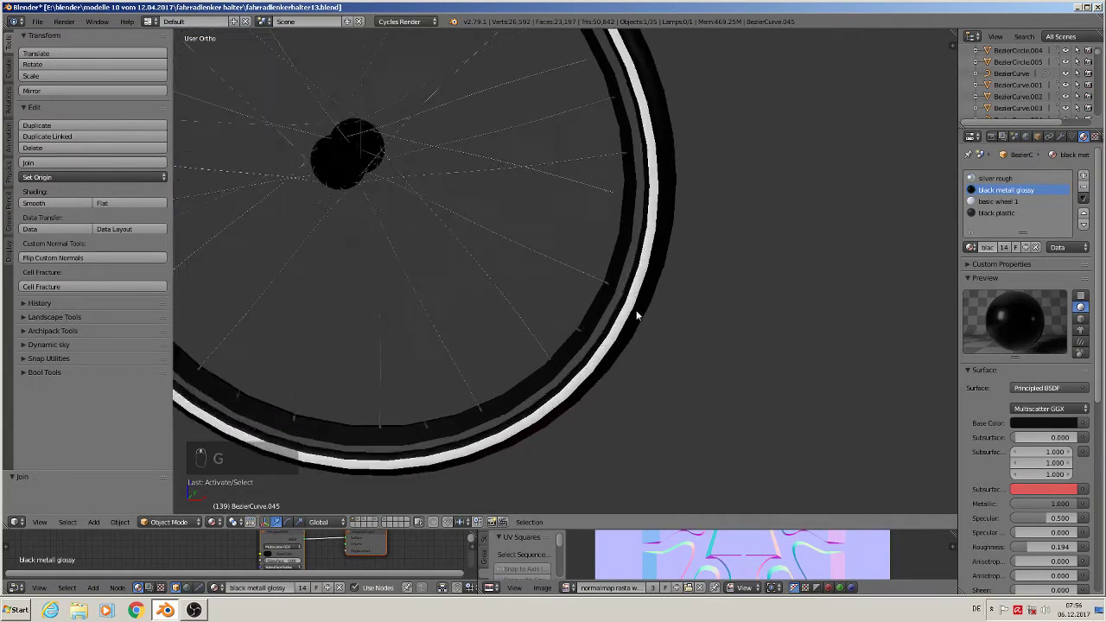
right_click(599, 297)
right_click(617, 298, "shift")
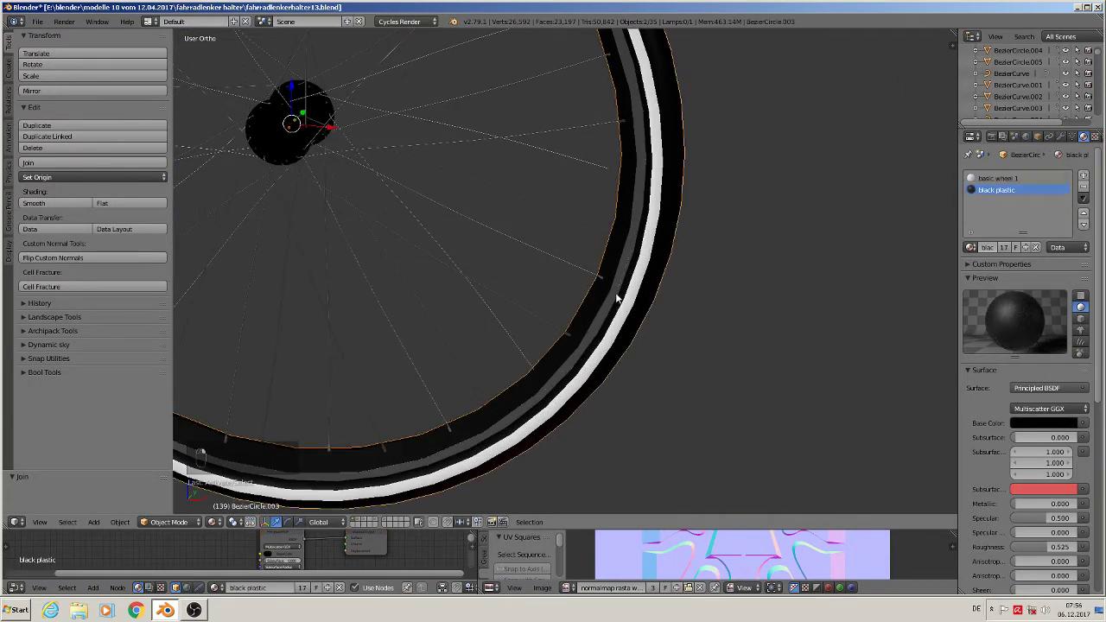
right_click(623, 274, "shift")
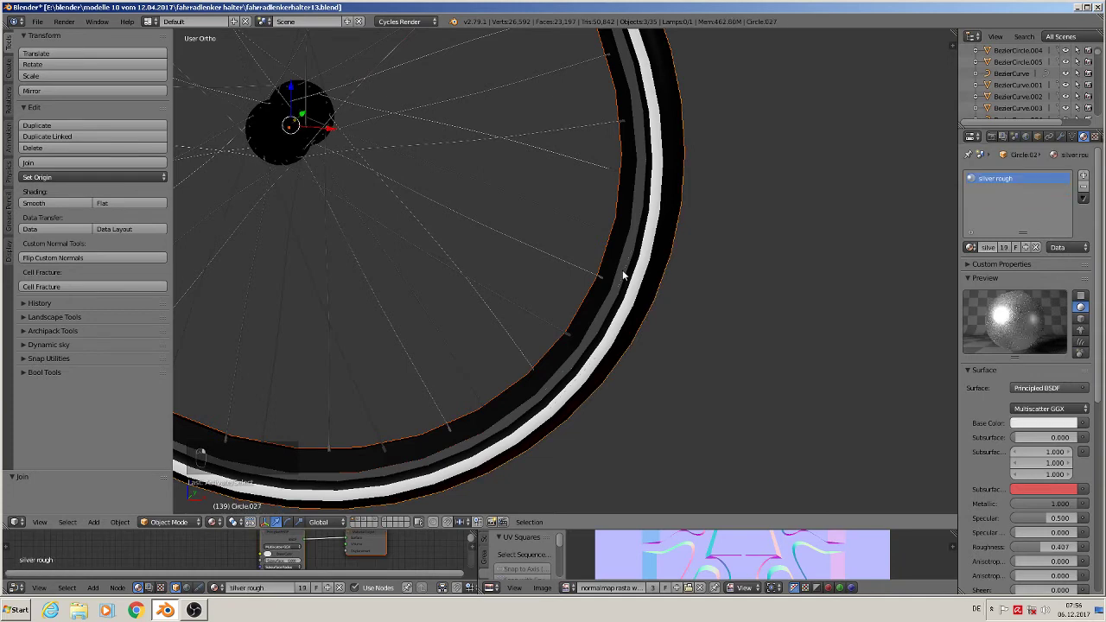
left_click(86, 164)
Join the right-hand wheel's spoke and hub mesh with its rim and tyre, and test-move the complete wheel.
right_click(315, 152, "shift")
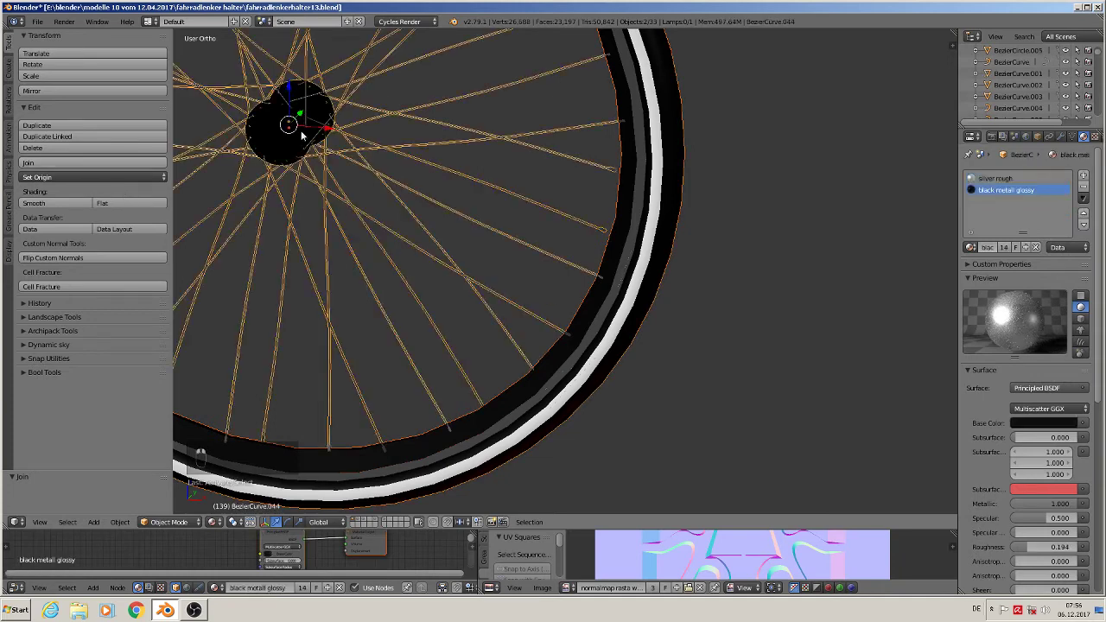
left_click(62, 167)
scroll(337, 306, "down", 6)
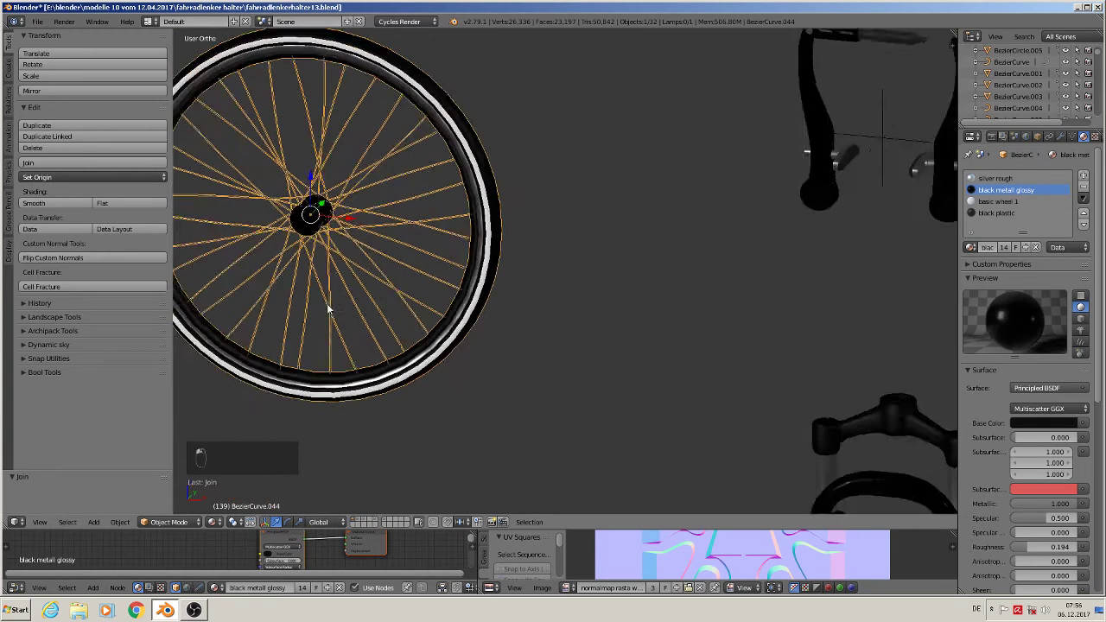
key("g")
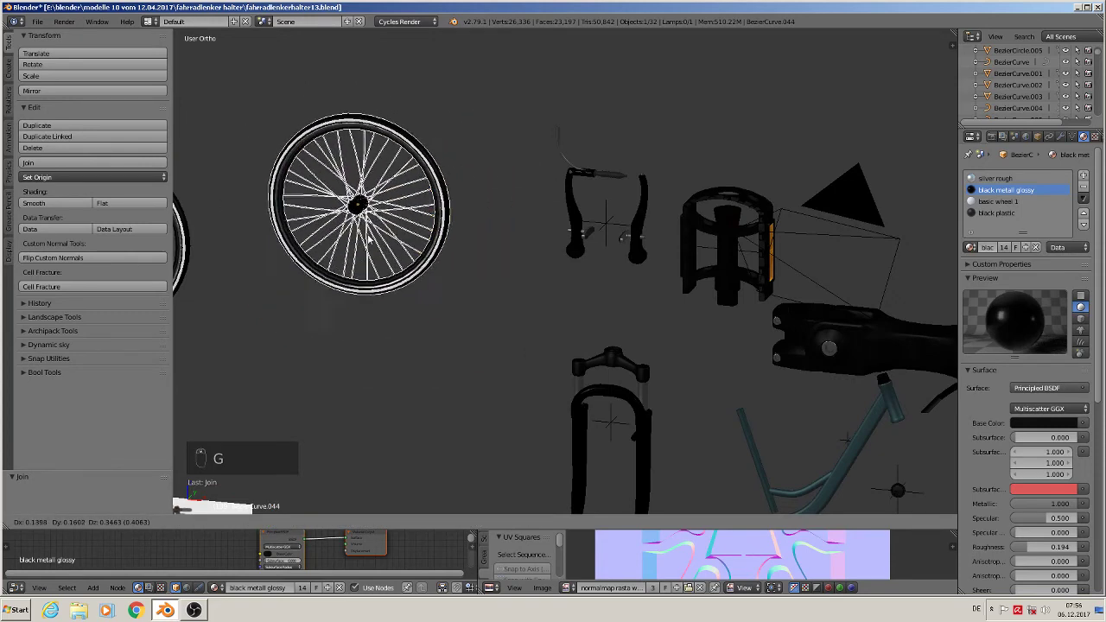
right_click(413, 294)
Reselect the joined right-hand wheel and show both wheels in front view.
right_click(334, 260, "shift")
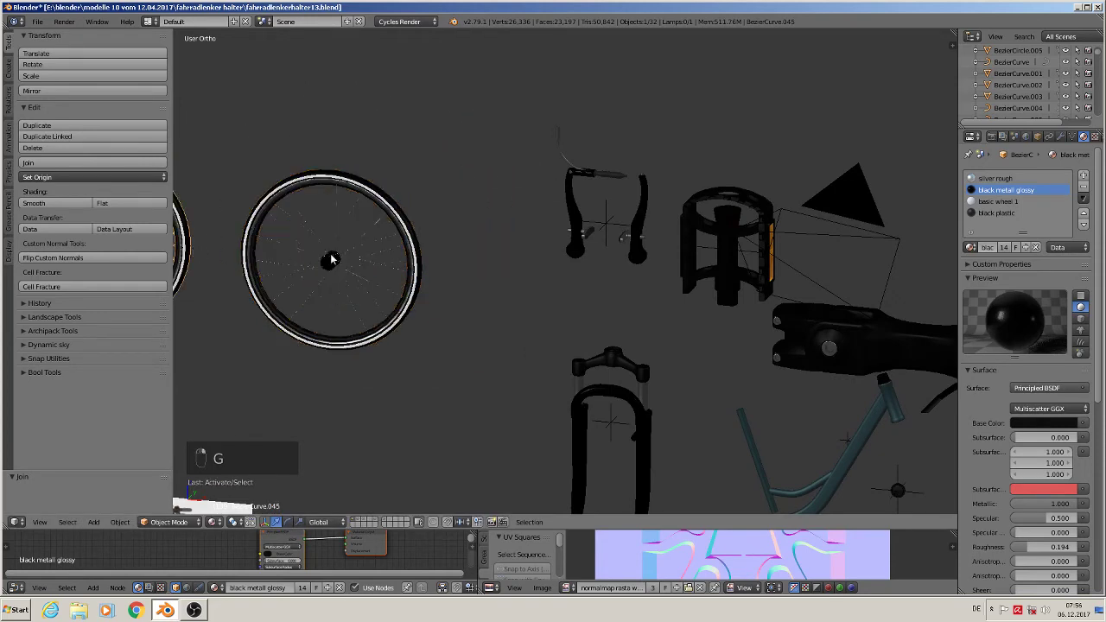
right_click(346, 272, "shift")
right_click(355, 273, "shift")
right_click(370, 273, "shift")
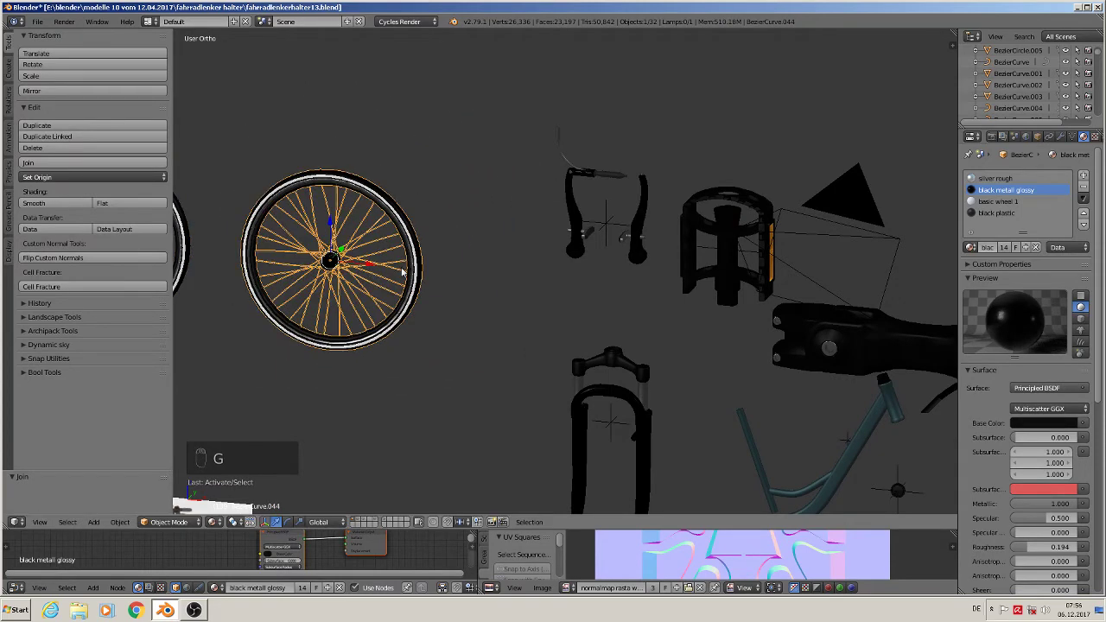
key("KP_1")
scroll(377, 292, "down", 3)
middle_click_drag(363, 309, 605, 278, "shift")
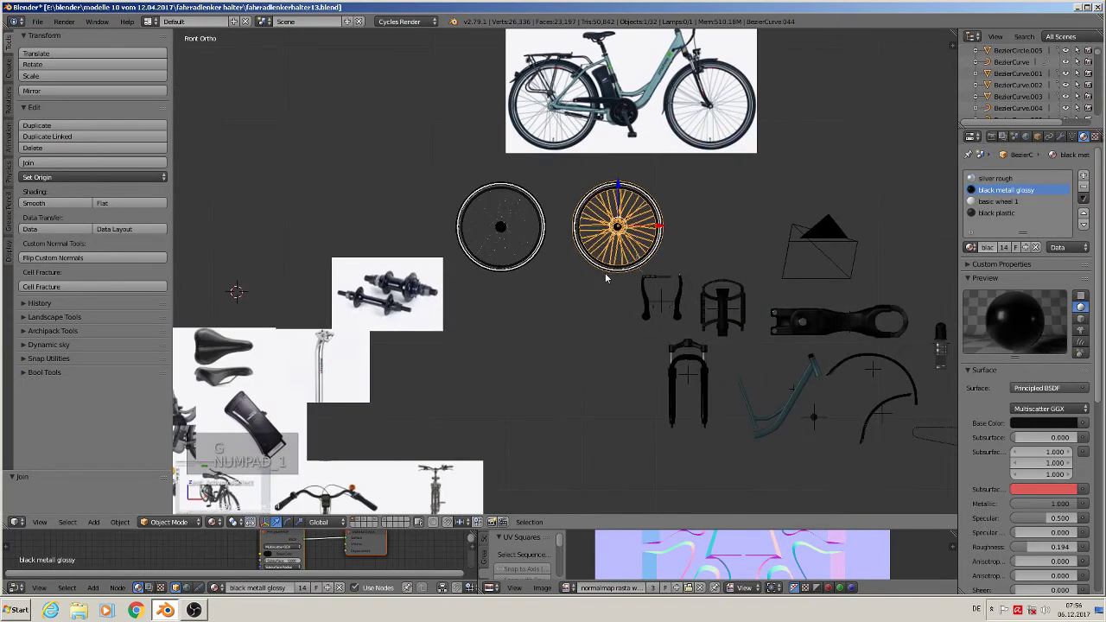
scroll(576, 278, "up", 3)
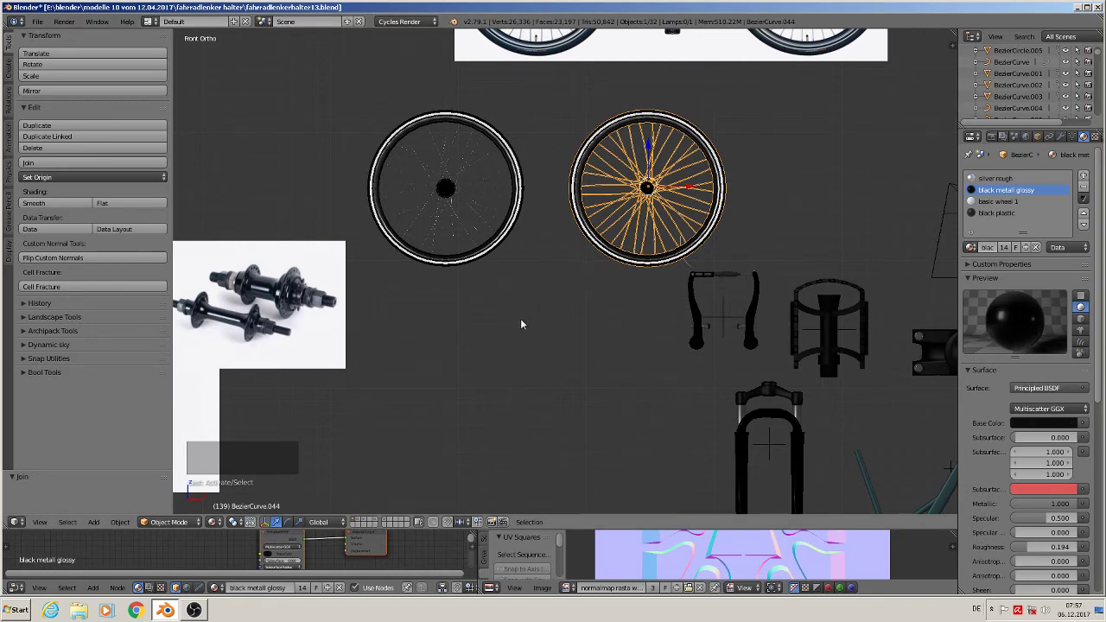
Show the sixth layer to find the existing chain outline at the origin, and reset the 3D cursor to the world origin.
left_click(387, 522)
scroll(464, 420, "down", 3)
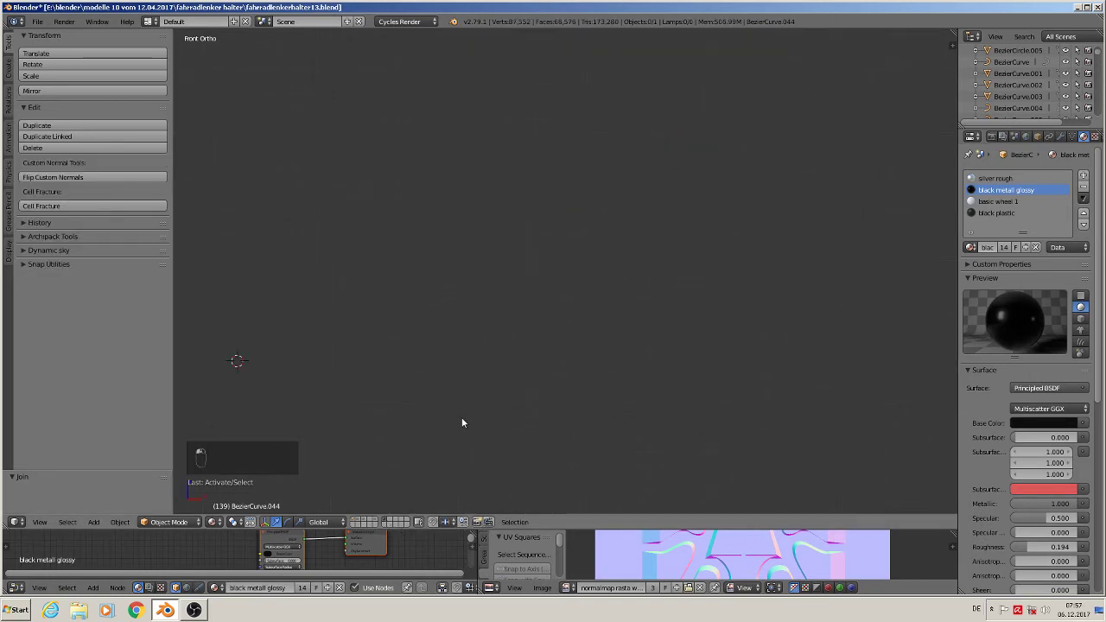
middle_click_drag(466, 415, 538, 249, "shift")
scroll(538, 248, "up", 10)
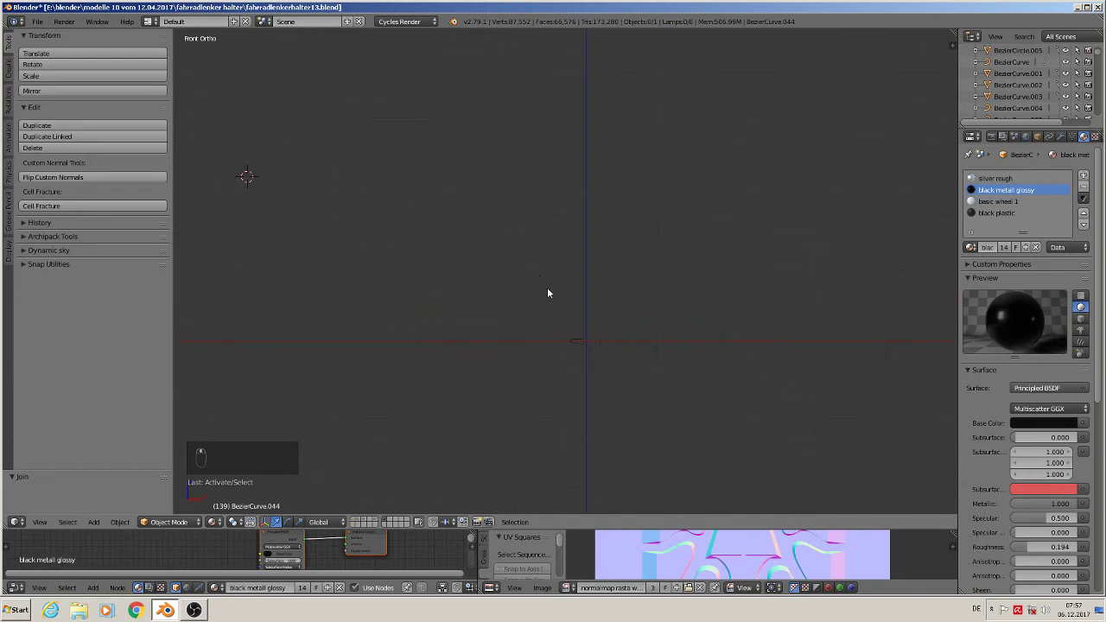
scroll(629, 406, "down", 3)
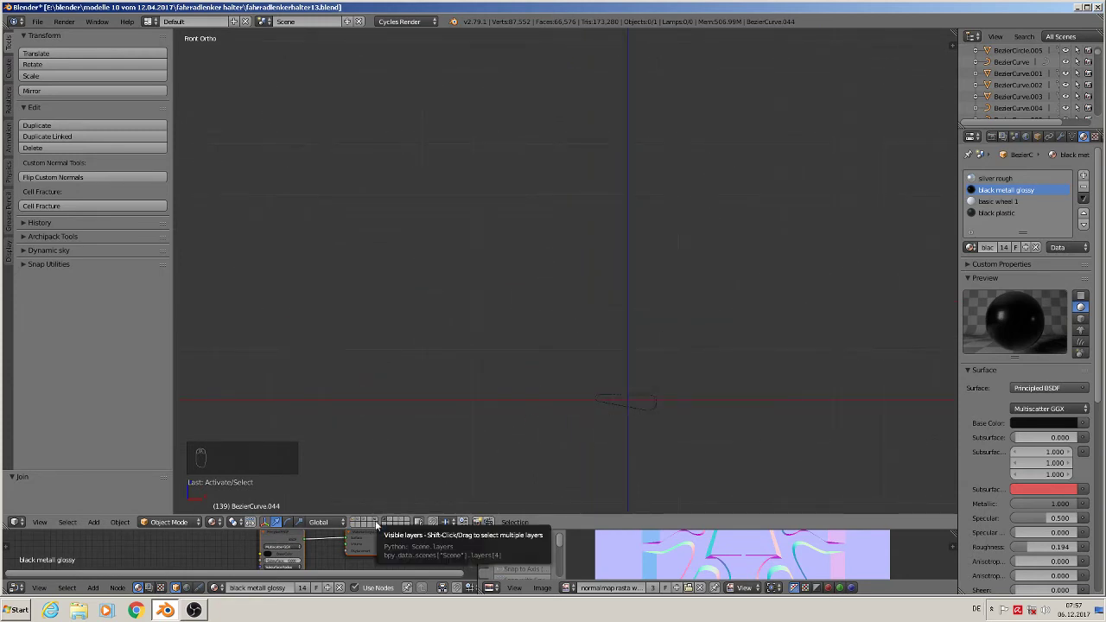
scroll(442, 434, "down", 4)
middle_click_drag(229, 259, 339, 210, "shift")
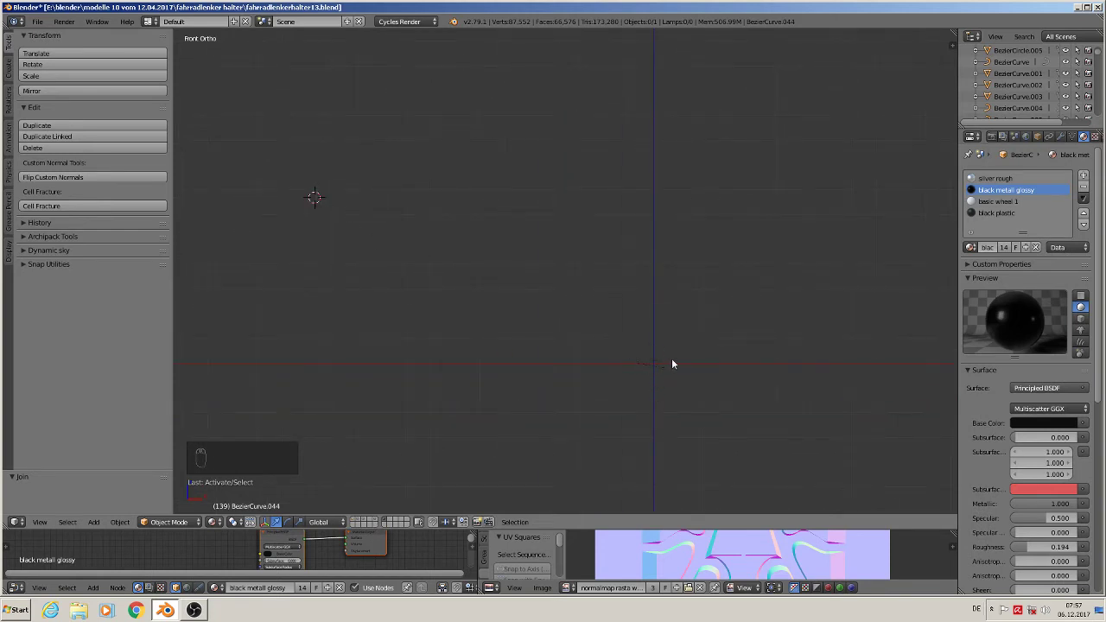
key("shift+c")
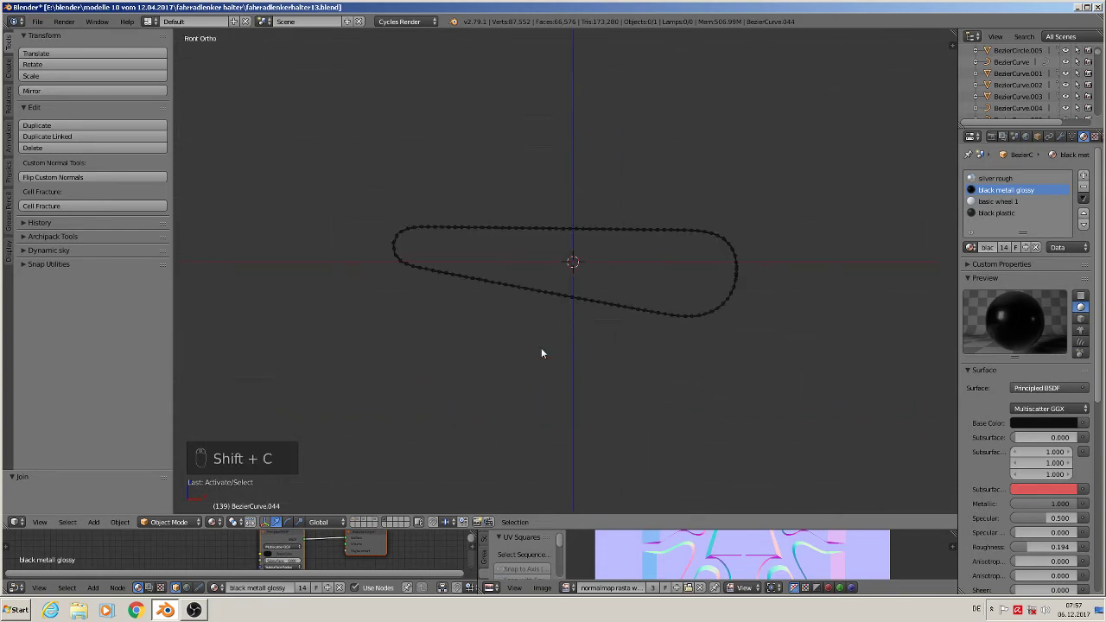
Return to the first layer and move the joined right-hand wheel to the sixth layer.
left_click(354, 522)
scroll(404, 481, "down", 8)
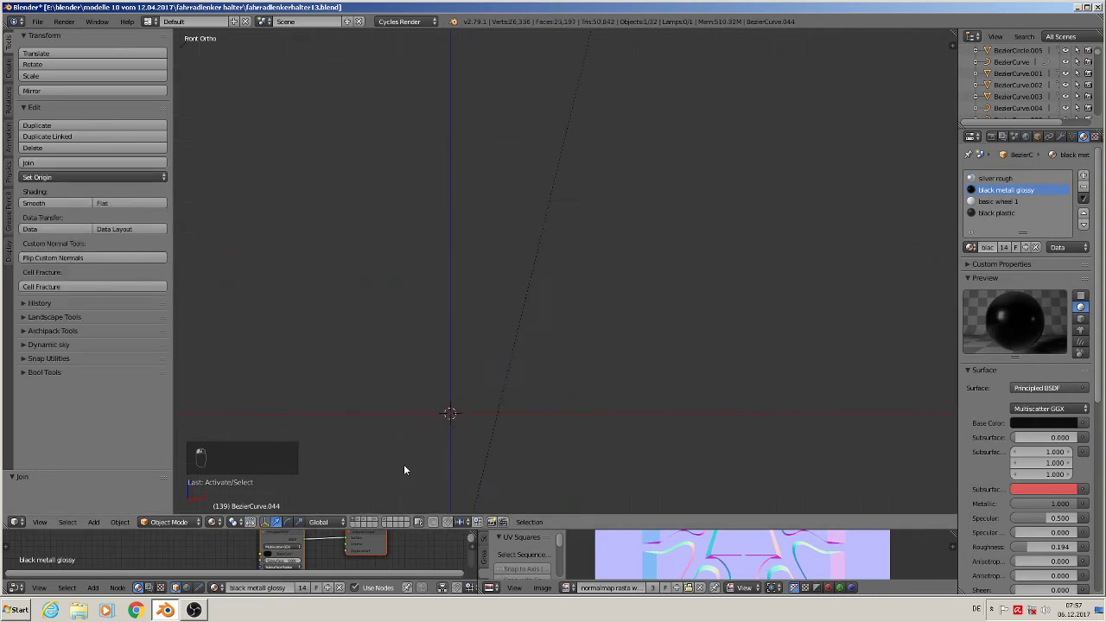
key("KP_Decimal")
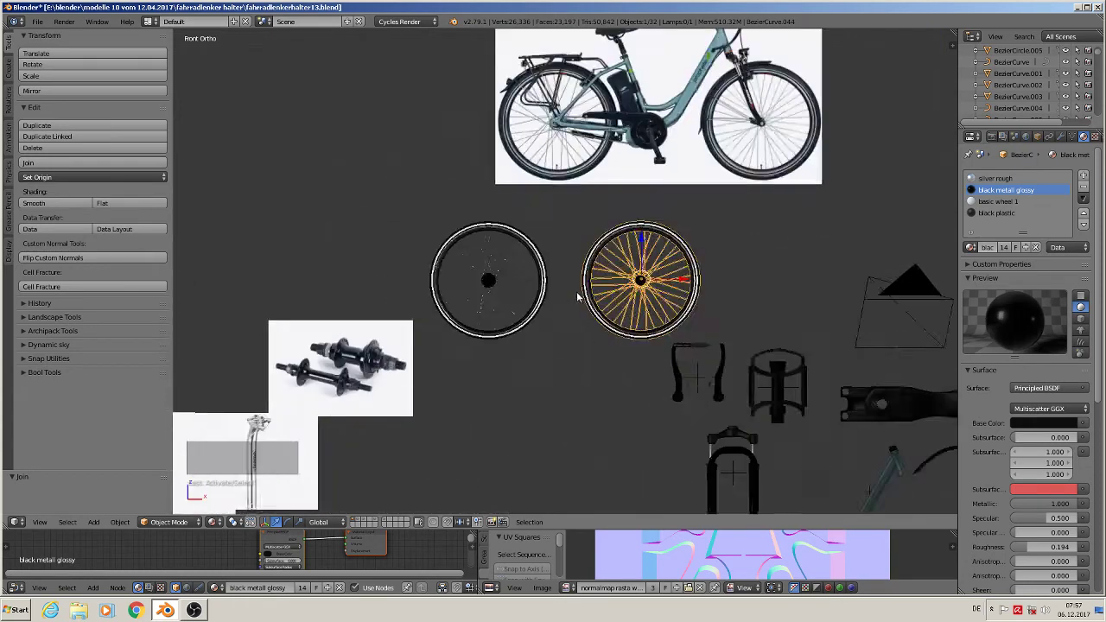
key("m")
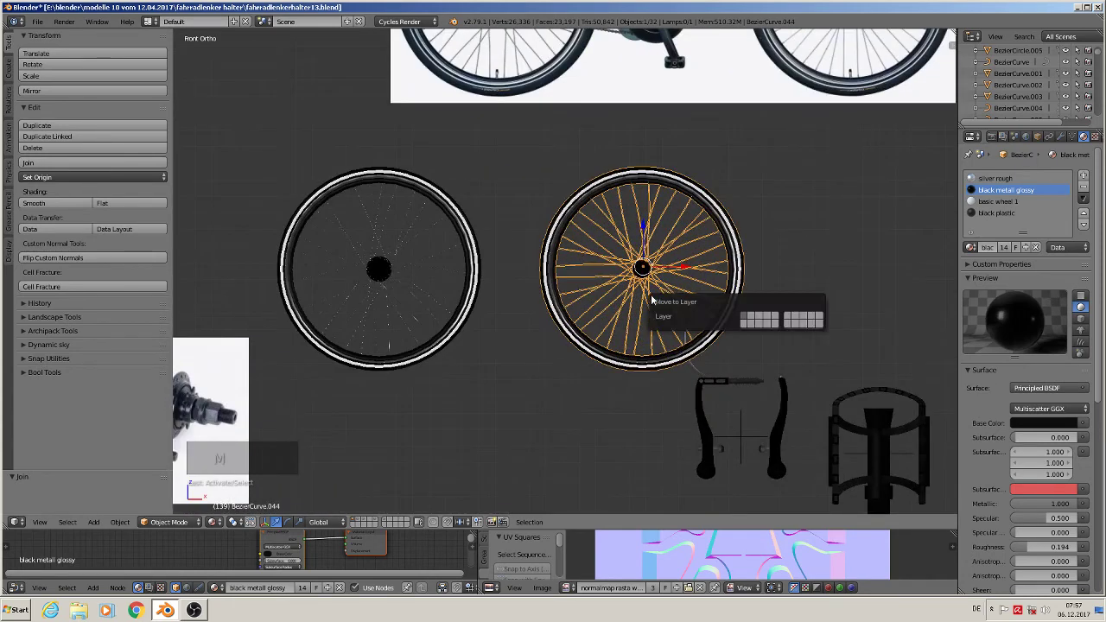
left_click(789, 322)
Show the sixth layer and clear the wheel's location to place it at the world origin.
left_click(388, 523)
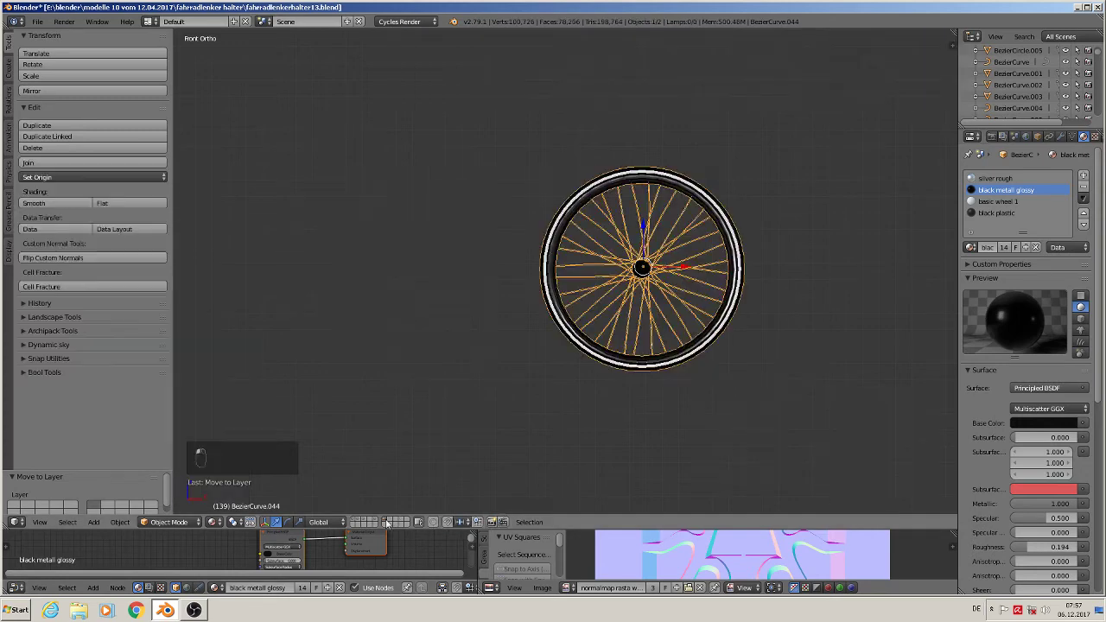
scroll(571, 407, "down", 4)
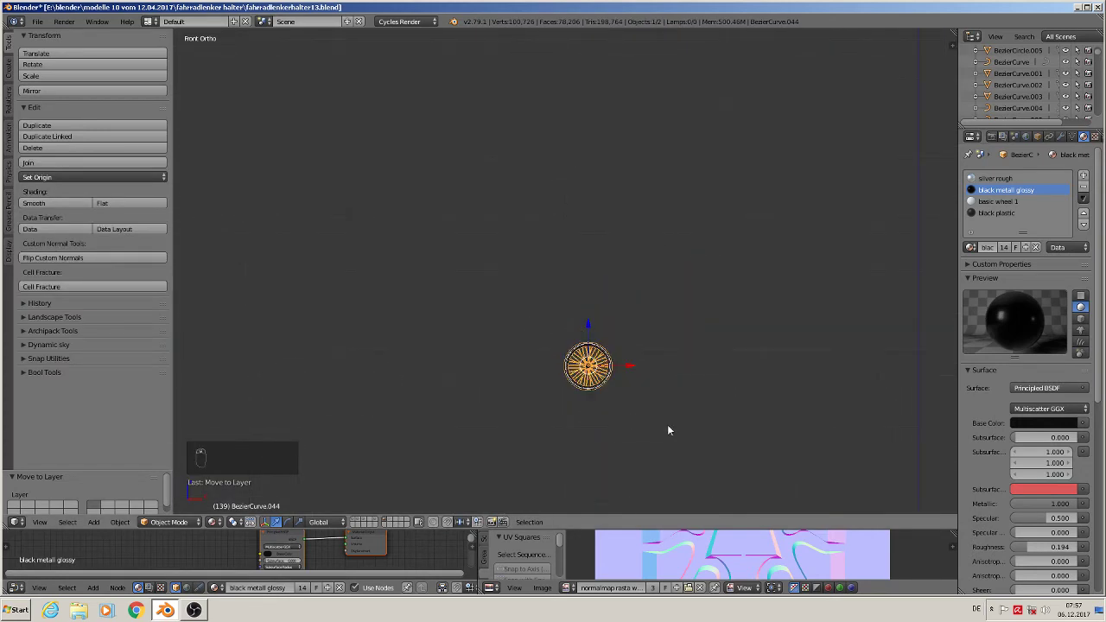
middle_click_drag(667, 424, 521, 228, "shift")
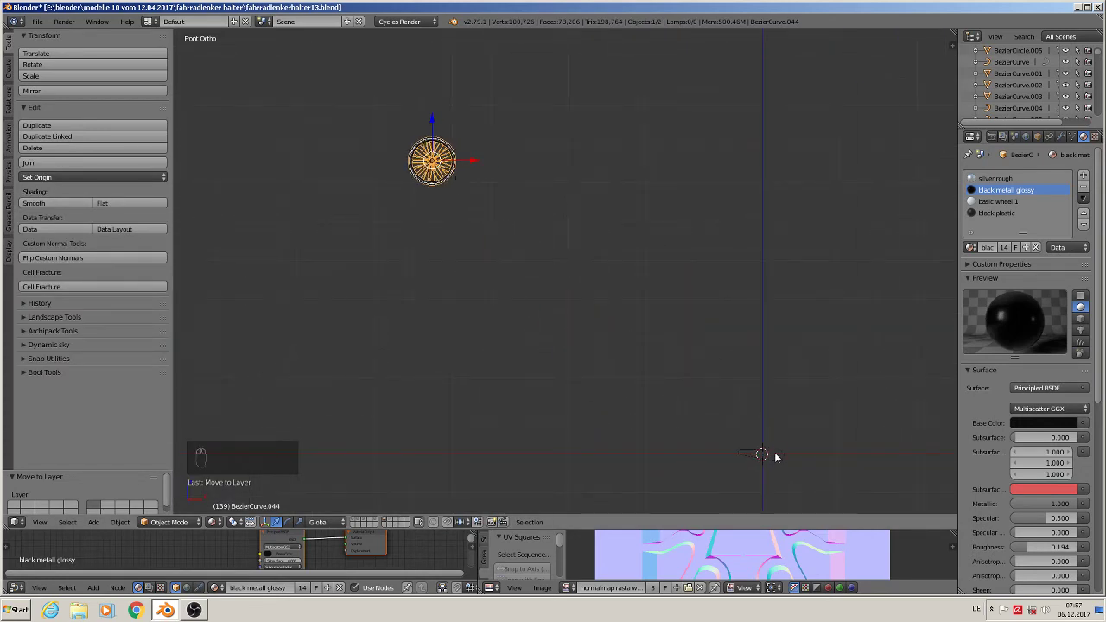
key("alt+g")
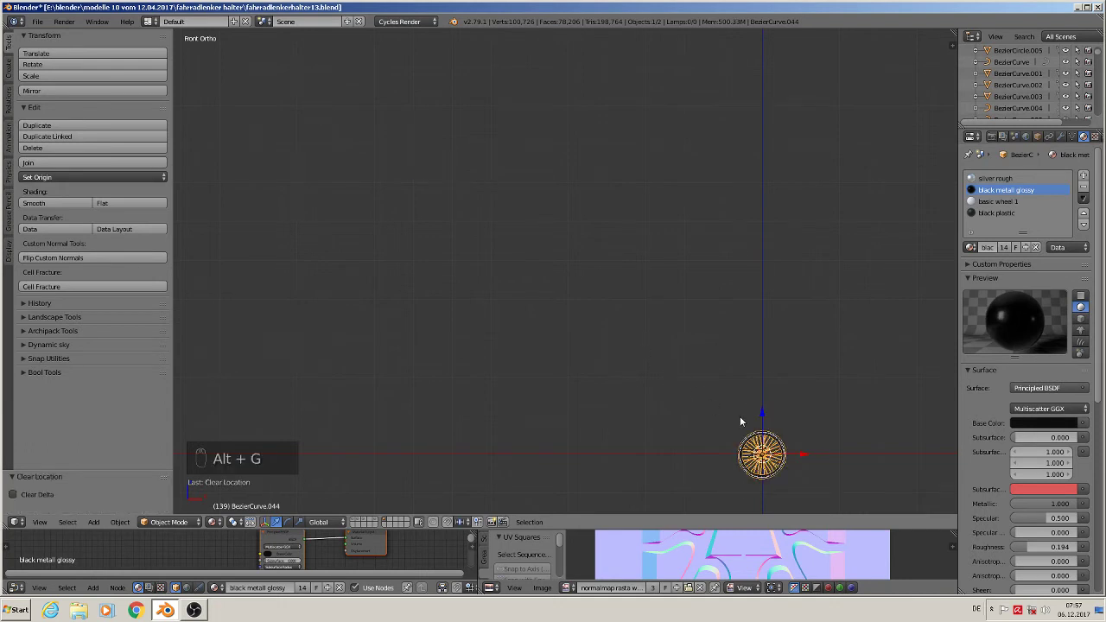
middle_click_drag(739, 422, 538, 282, "shift")
scroll(531, 348, "up", 8)
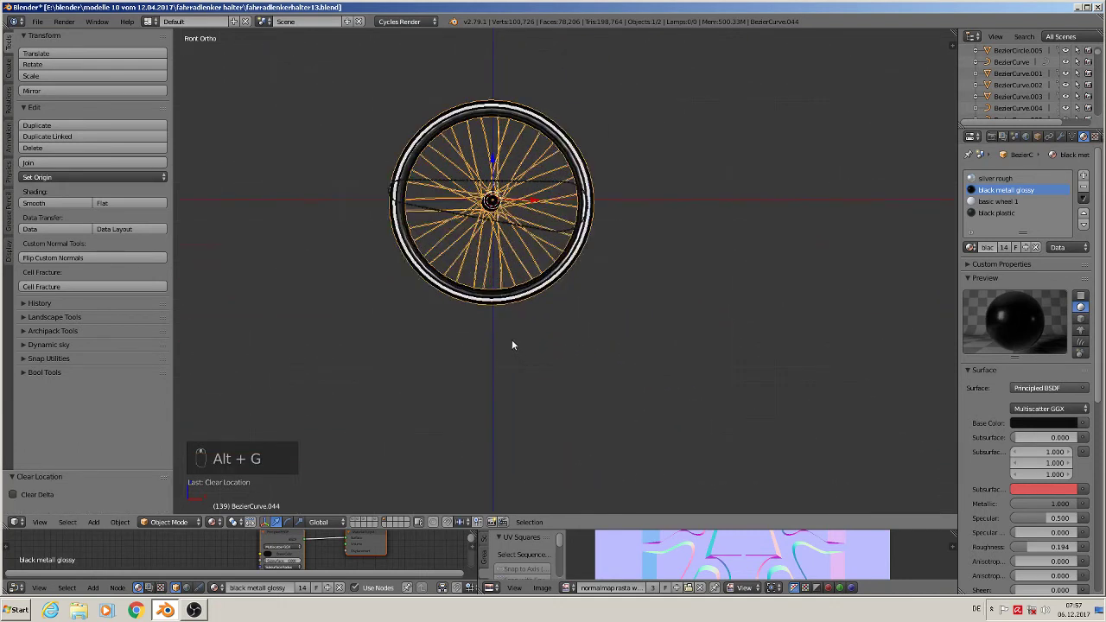
Create a new group from the wheel and name it "frontwheel".
key("ctrl+g")
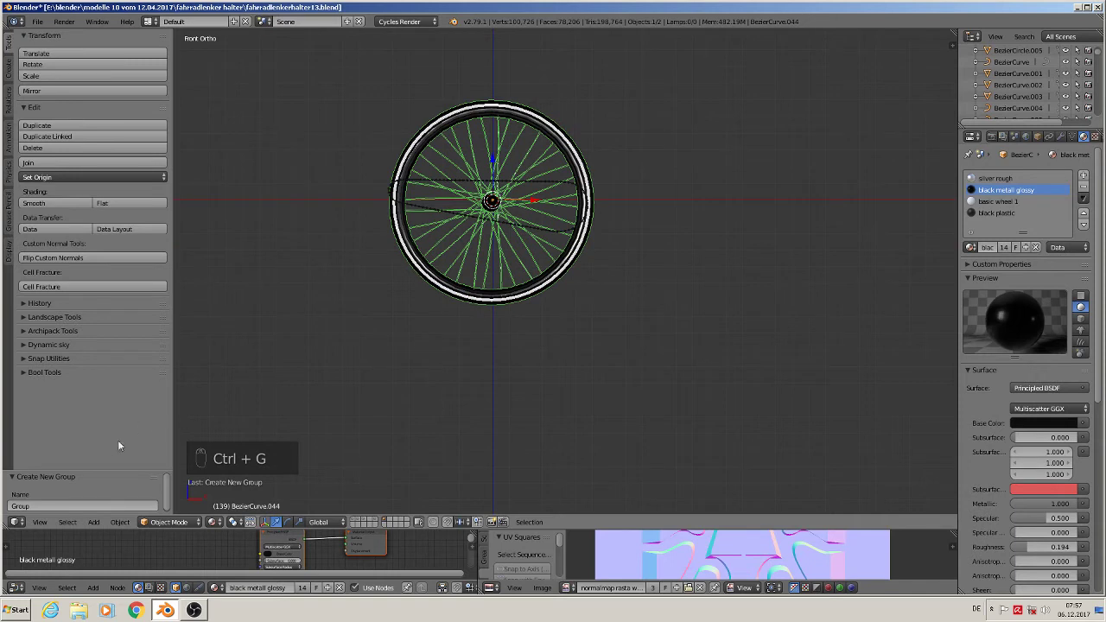
left_click(75, 505)
type("frontwheel")
key("Return")
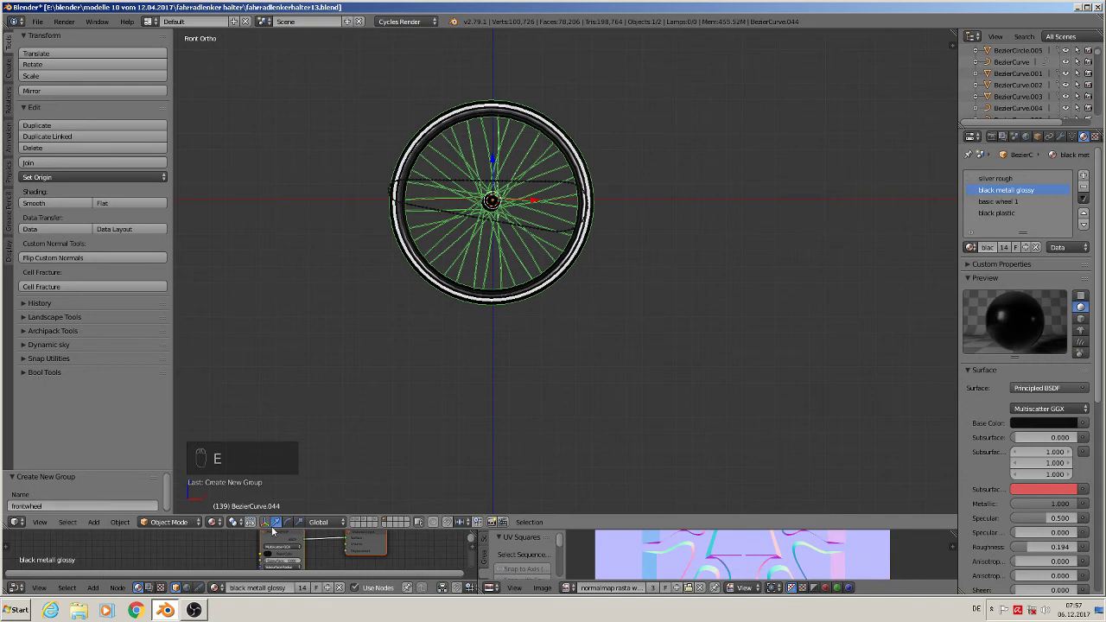
Return to the first layer and add an instance of the "frontwheel" group in the empty area beside the other bicycle parts.
left_click(355, 522)
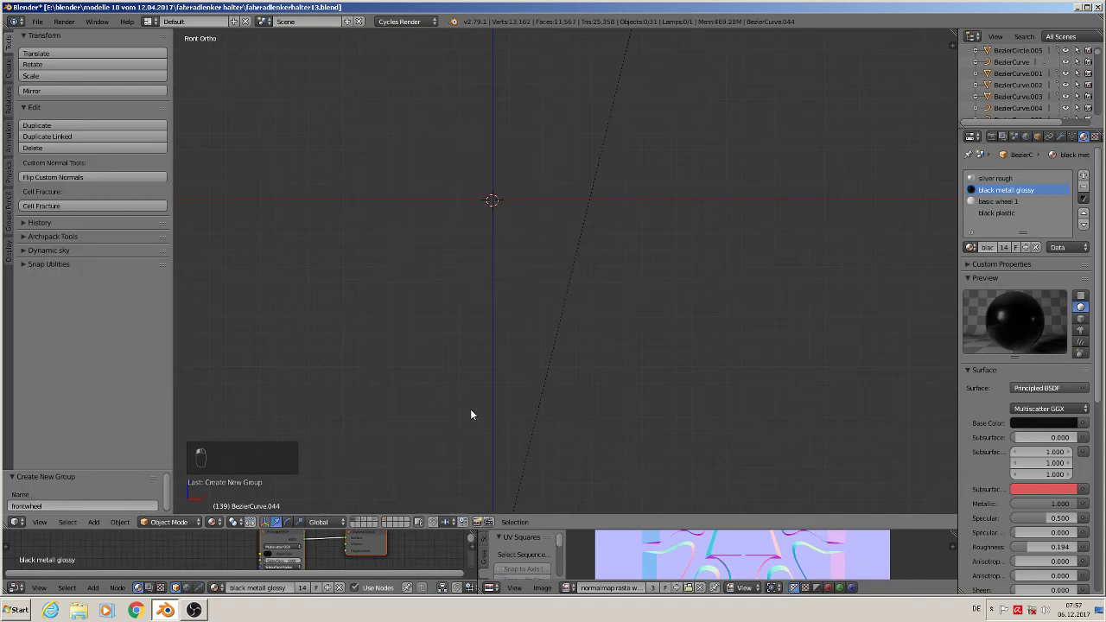
scroll(481, 406, "down", 6)
scroll(449, 362, "up", 4)
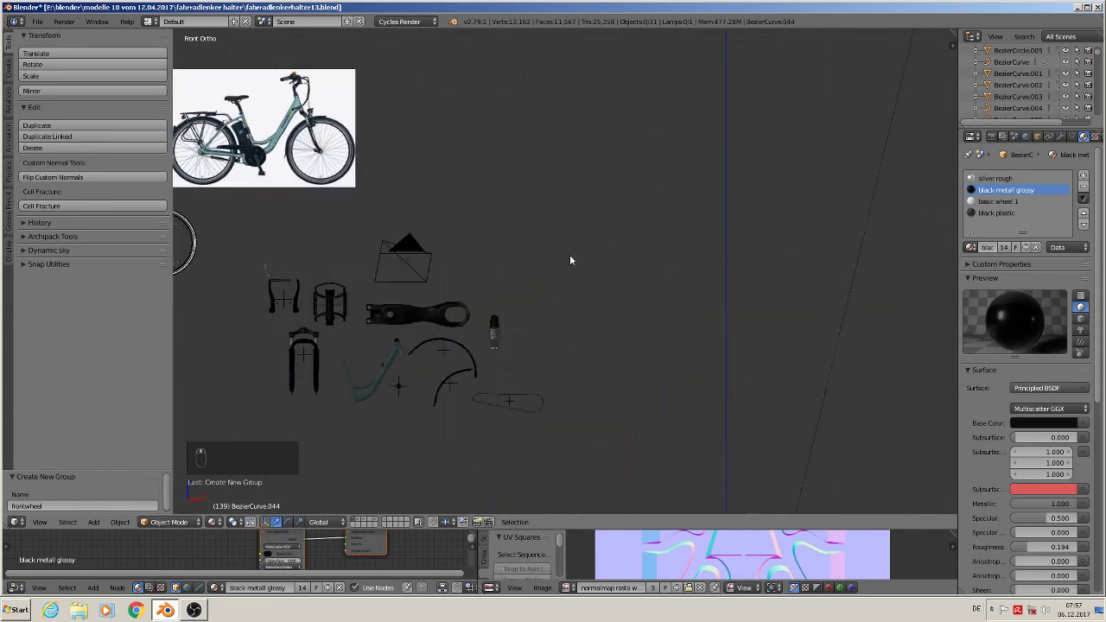
left_click(94, 522)
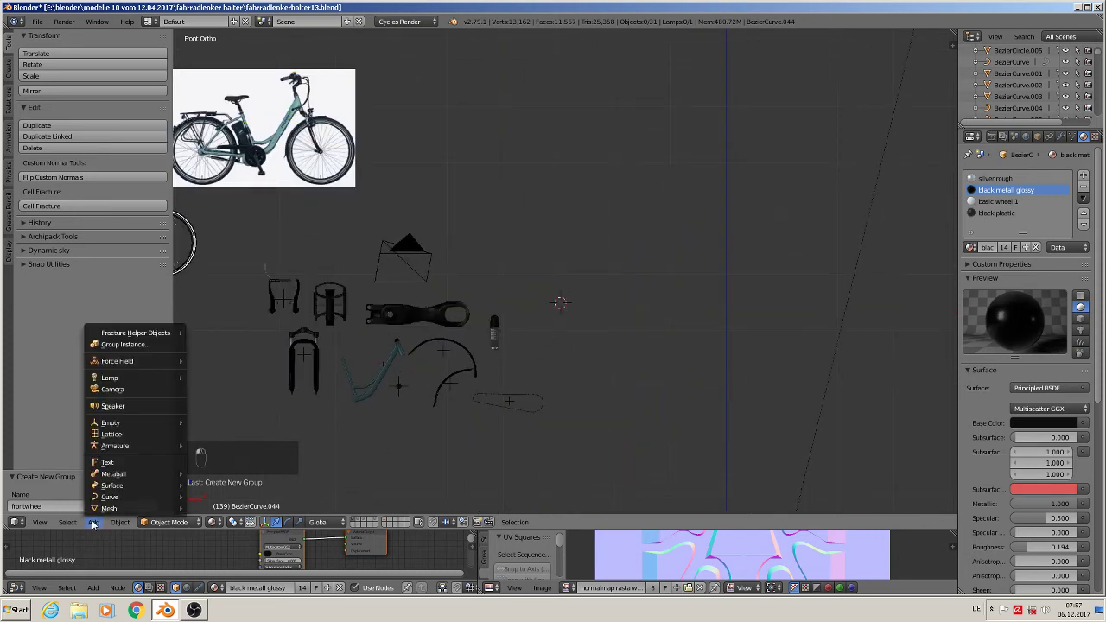
left_click(114, 345)
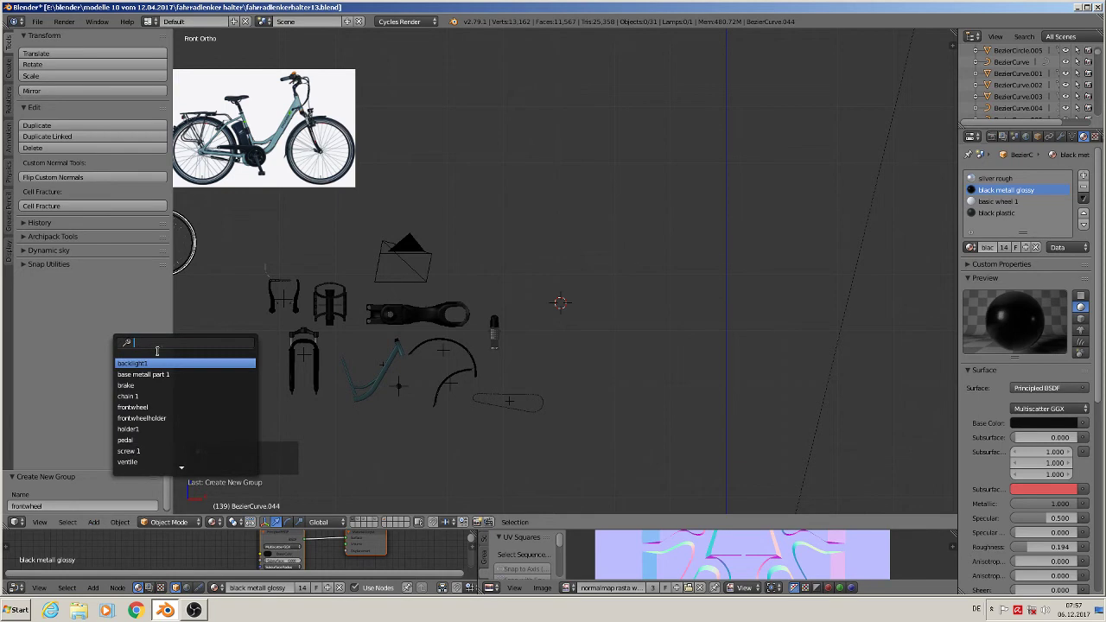
left_click(168, 407)
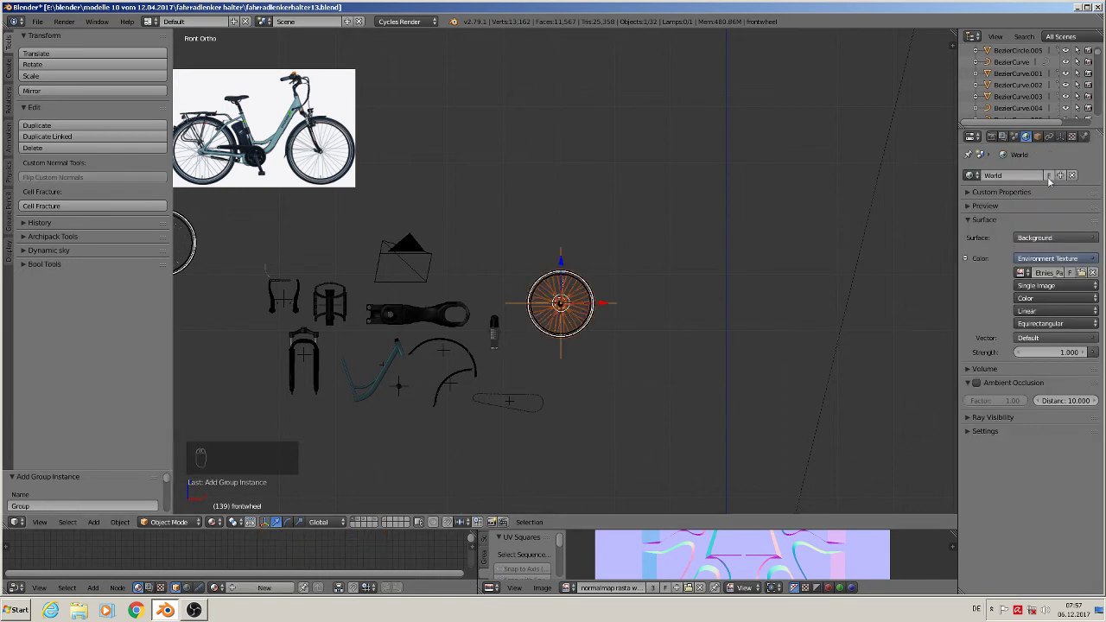
Set the display size of the frontwheel instance's empty to 0.17 and deselect everything.
left_click(1060, 136)
left_click_drag(1054, 204, 1027, 204)
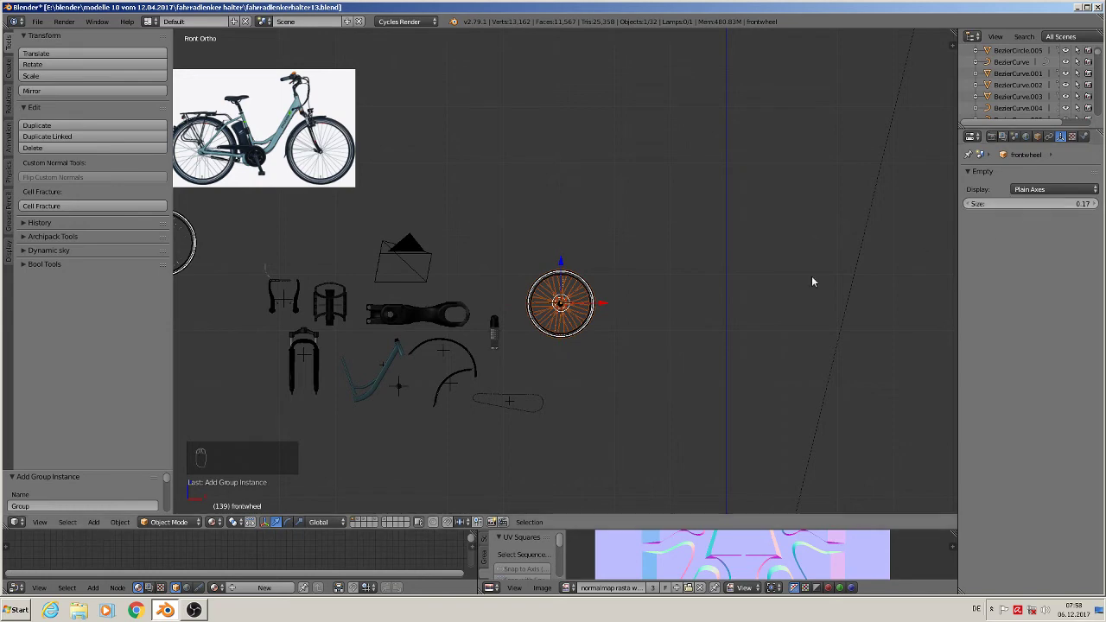
key("a")
Select the remaining joined wheel below the bicycle reference photo and move it to the sixth layer.
middle_click_drag(352, 291, 681, 220, "shift")
scroll(574, 231, "up", 2)
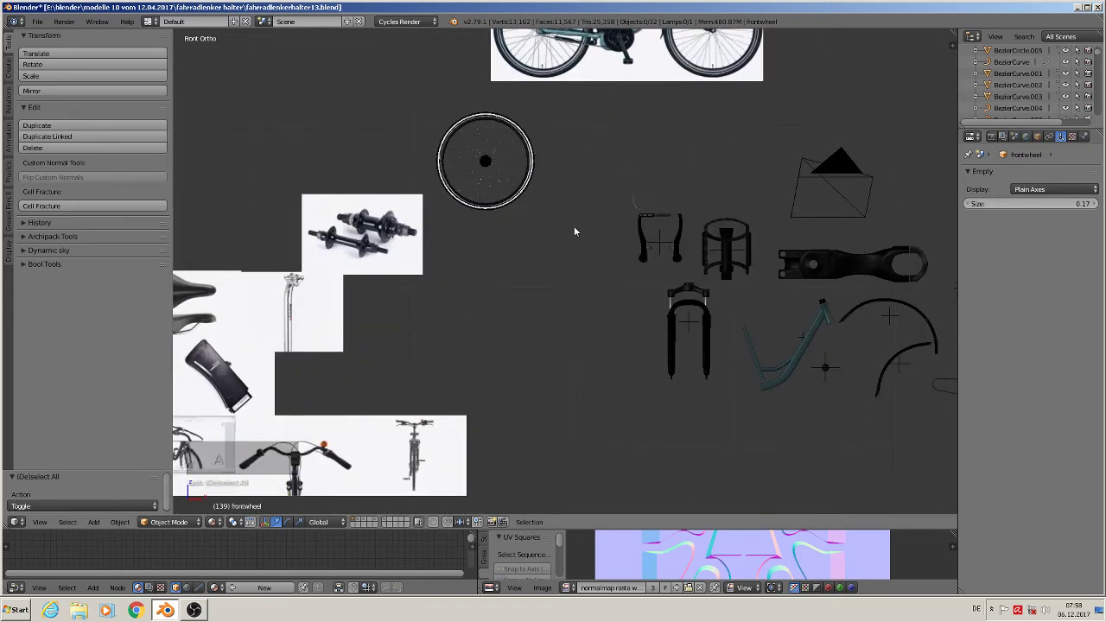
right_click(485, 166)
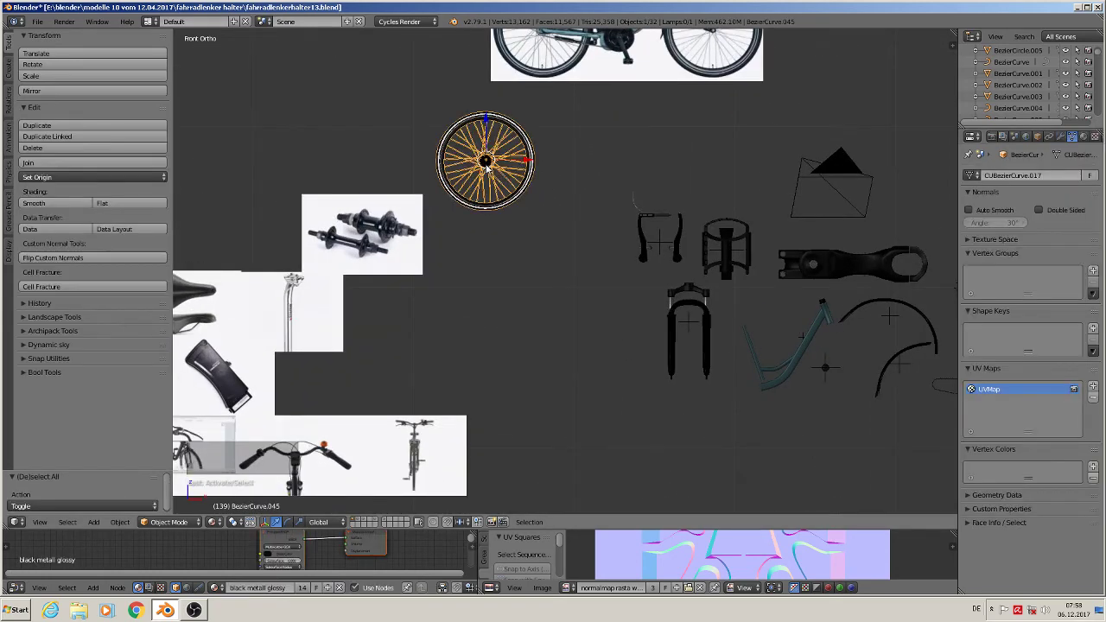
key("m")
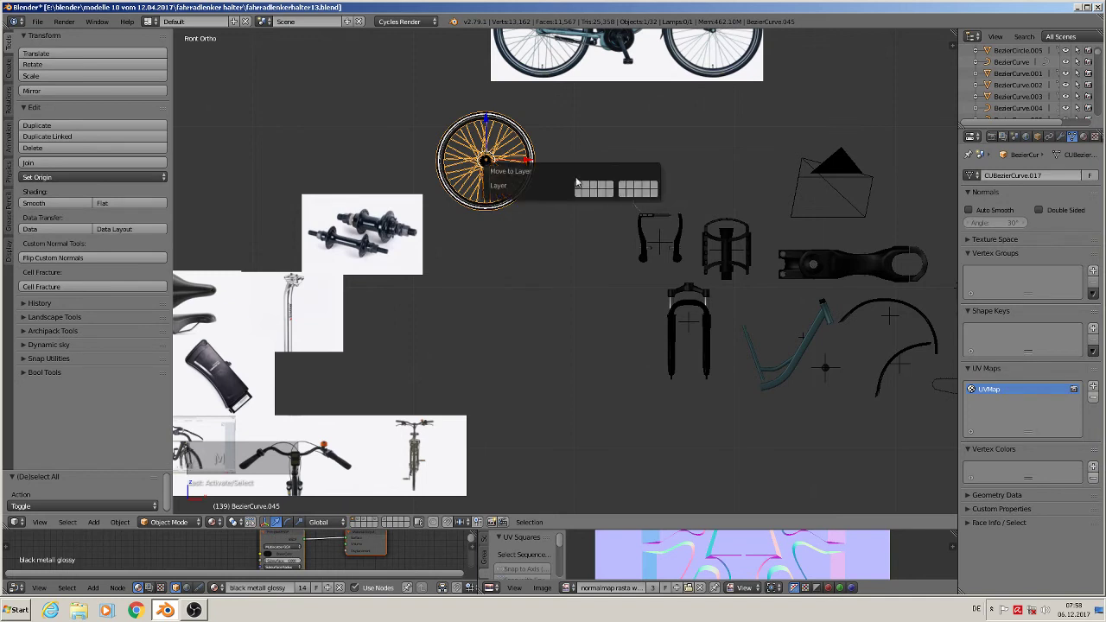
left_click(625, 188)
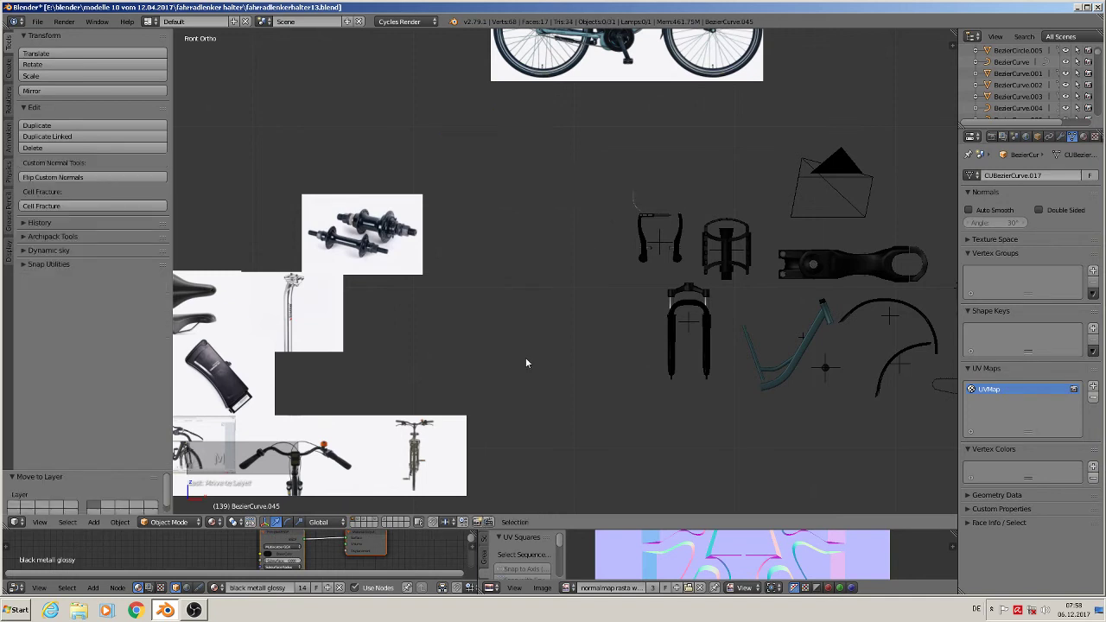
Show the sixth layer and clear the second wheel's location to put it at the world origin.
left_click(384, 521)
scroll(452, 363, "down", 7)
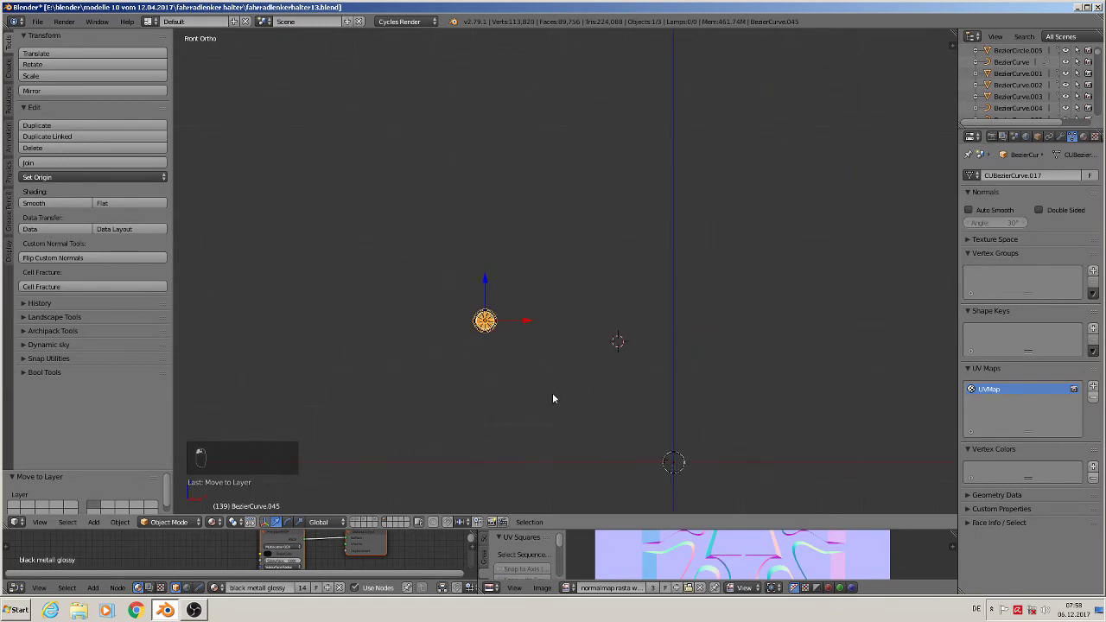
middle_click_drag(607, 409, 539, 325, "shift")
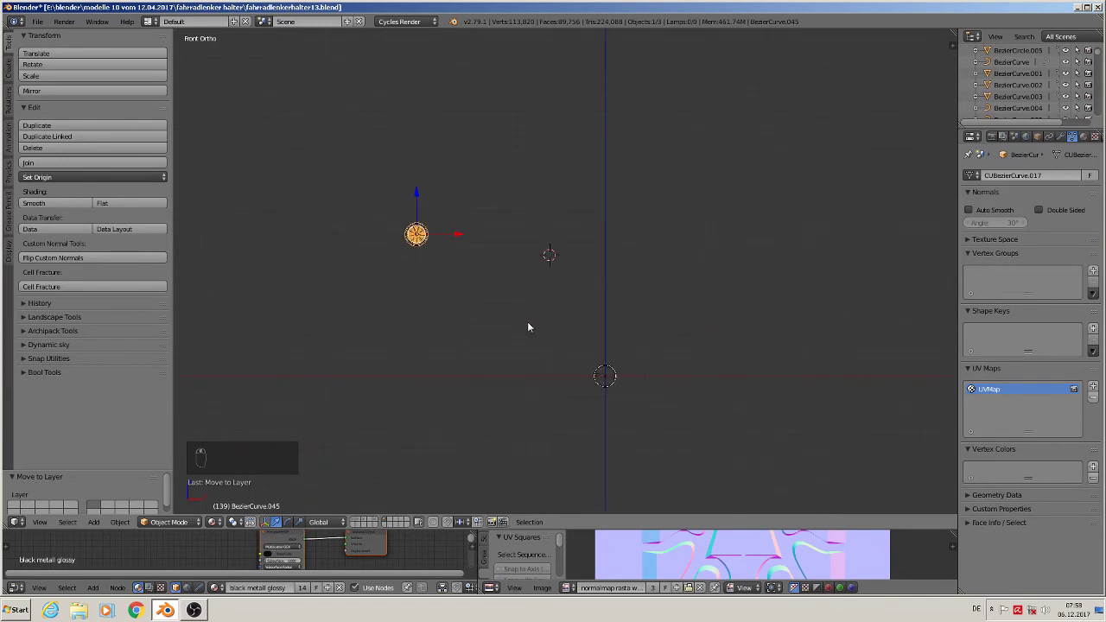
key("alt+g")
scroll(617, 375, "up", 8)
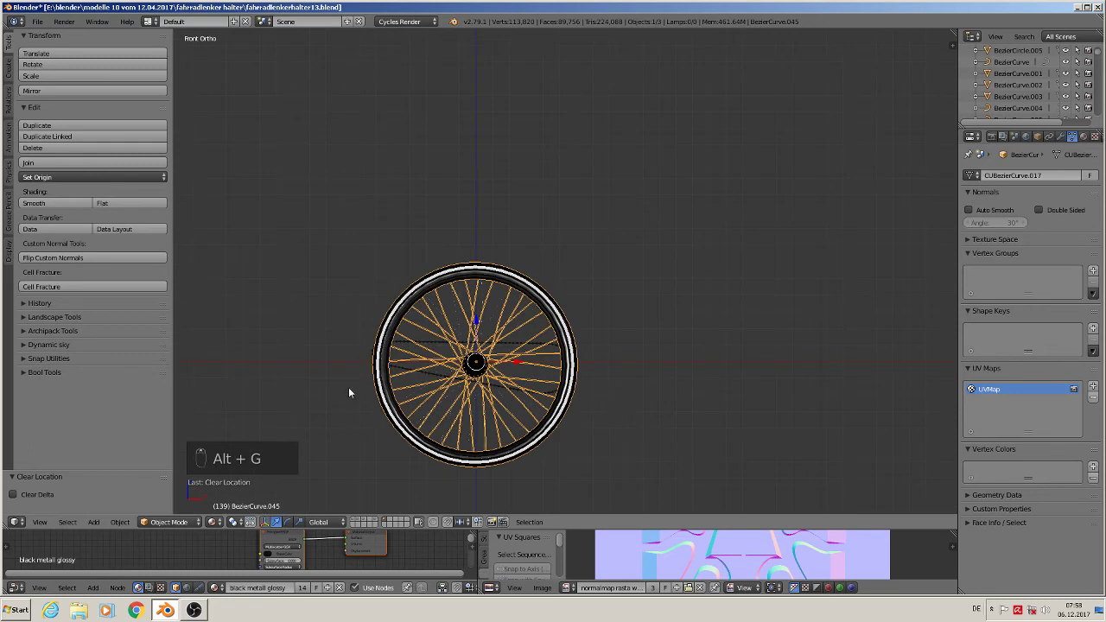
Create a new group from the second wheel and name it "backwheel".
key("ctrl+g")
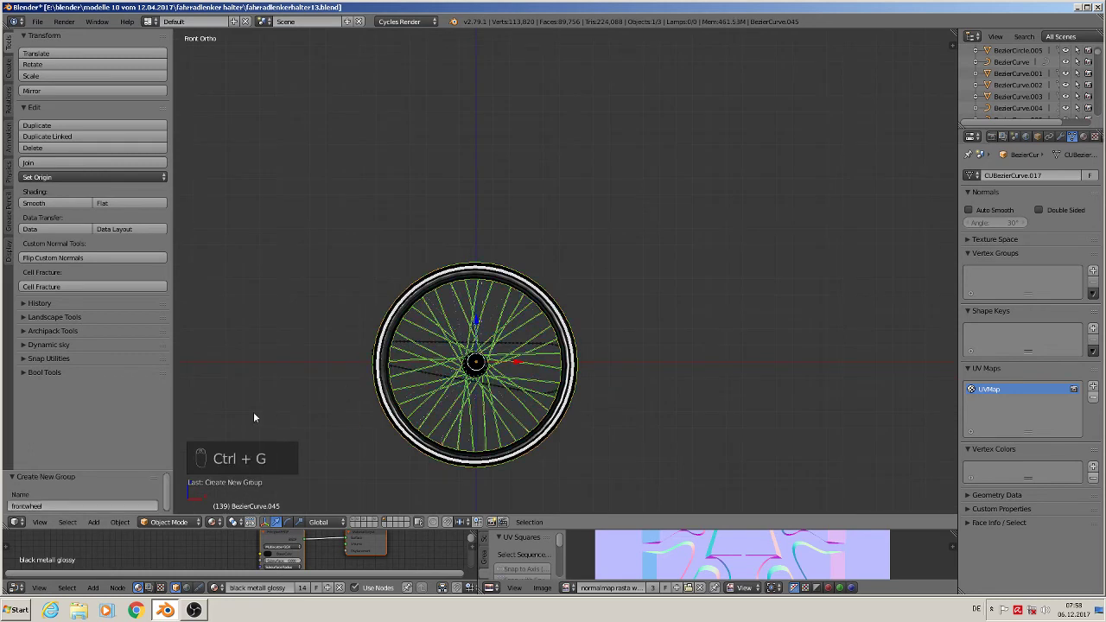
left_click(50, 506)
left_click(27, 506)
type("t")
key("BackSpace")
key("BackSpace")
key("BackSpace")
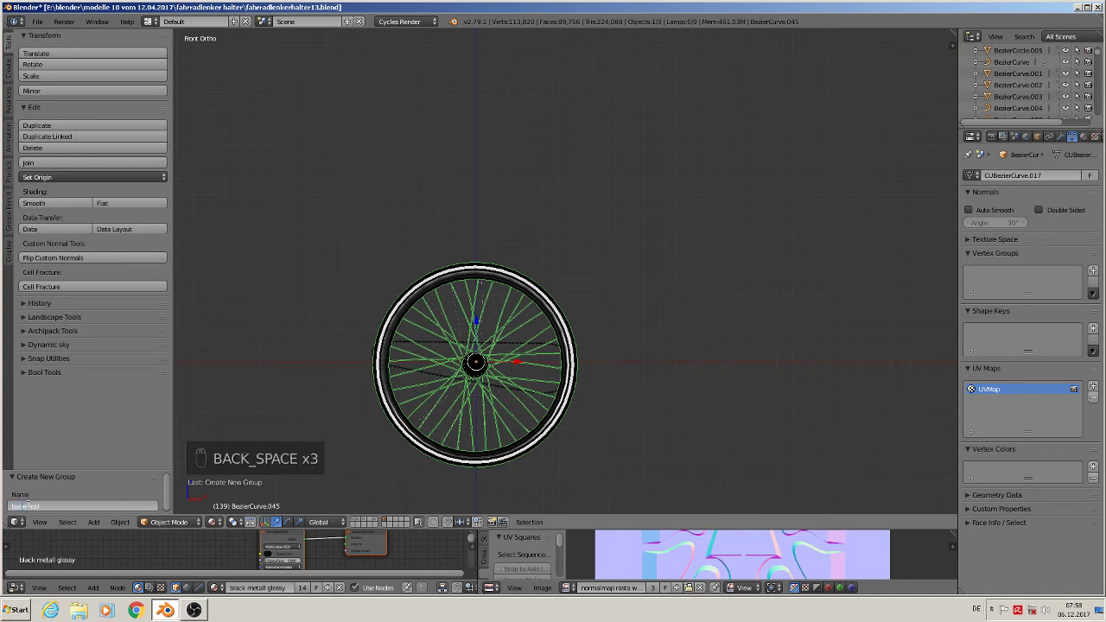
key("Return")
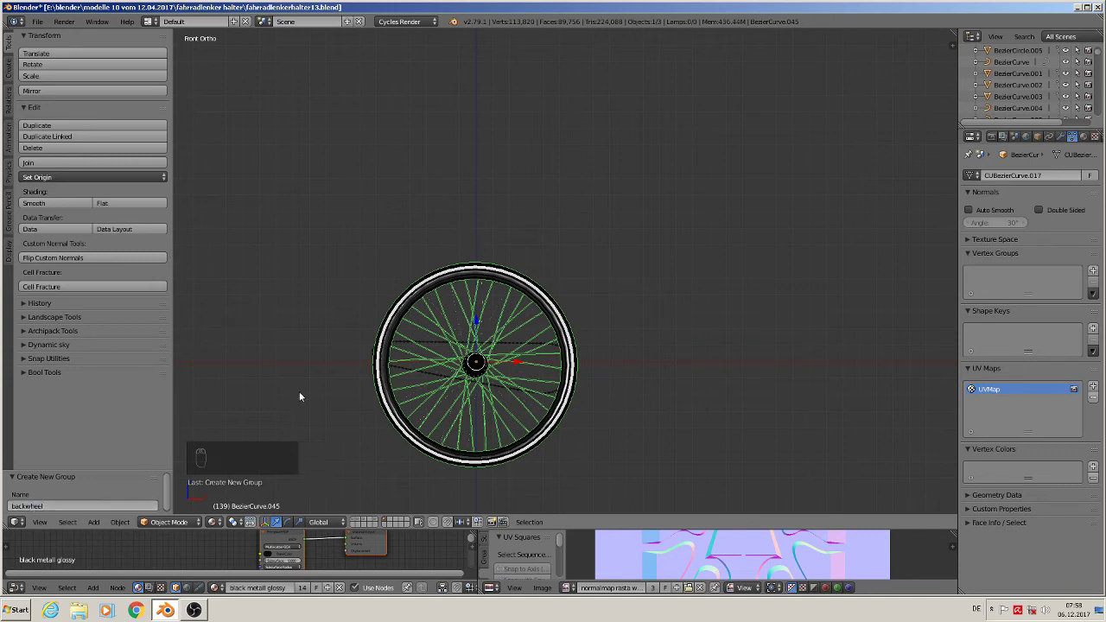
Return to the first layer, place the 3D cursor just below the front wheel, and add a "backwheel" group instance there.
left_click(356, 520)
scroll(473, 363, "down", 5)
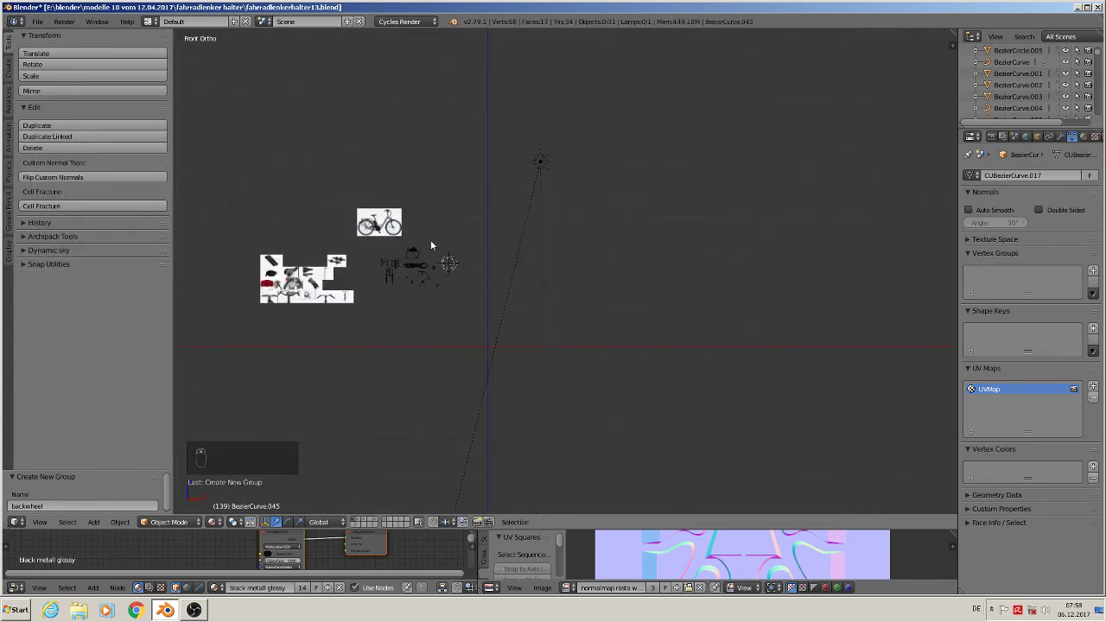
scroll(430, 244, "up", 9)
left_click(728, 426)
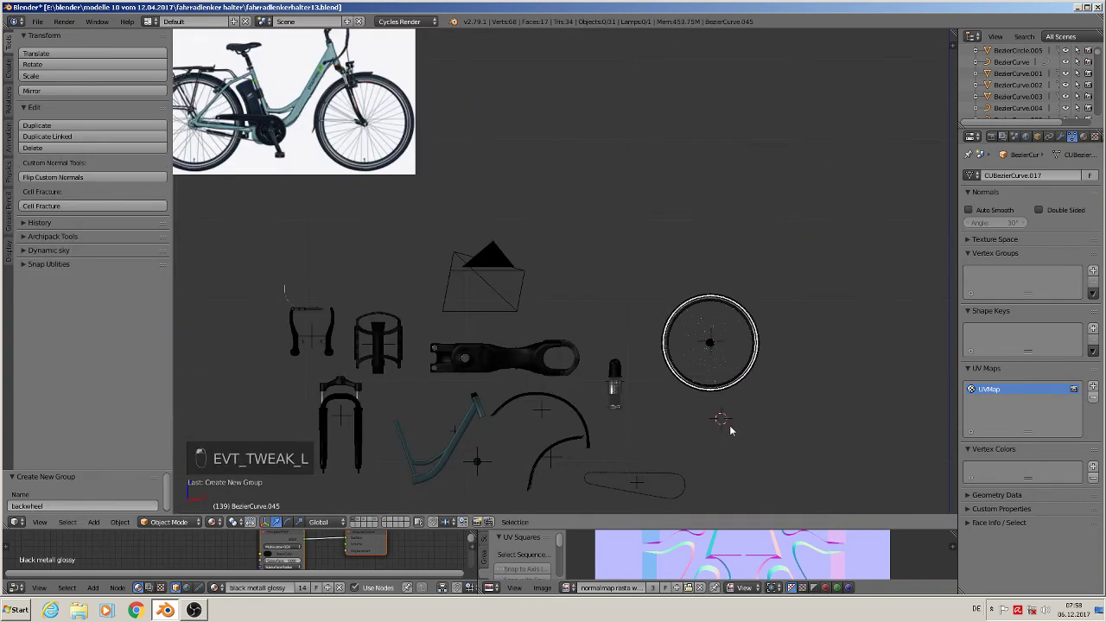
left_click(95, 522)
left_click(132, 342)
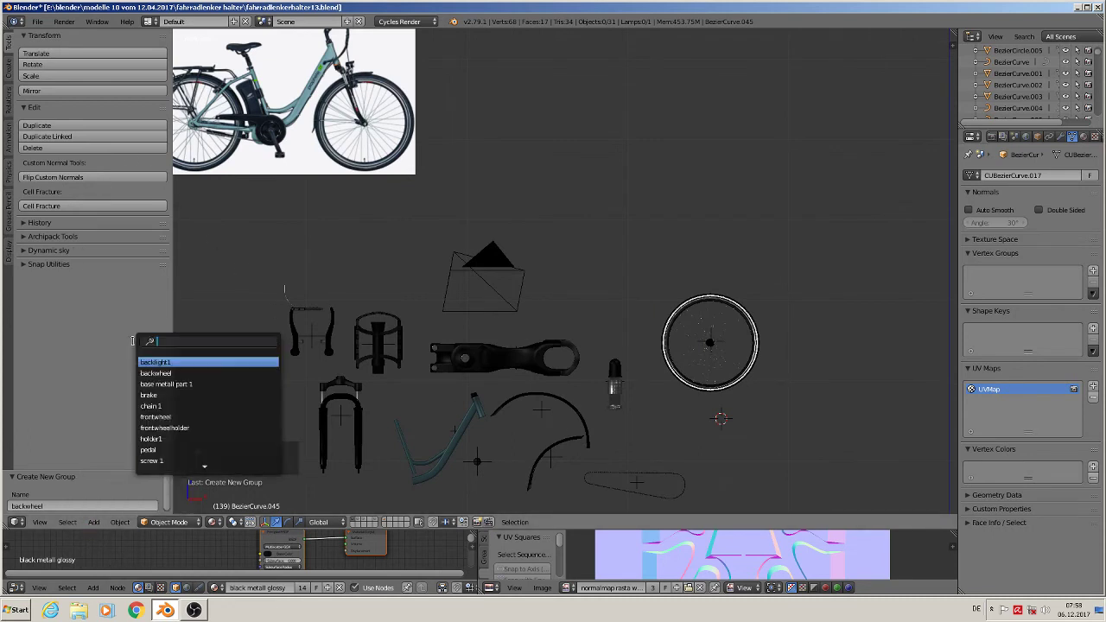
left_click(190, 374)
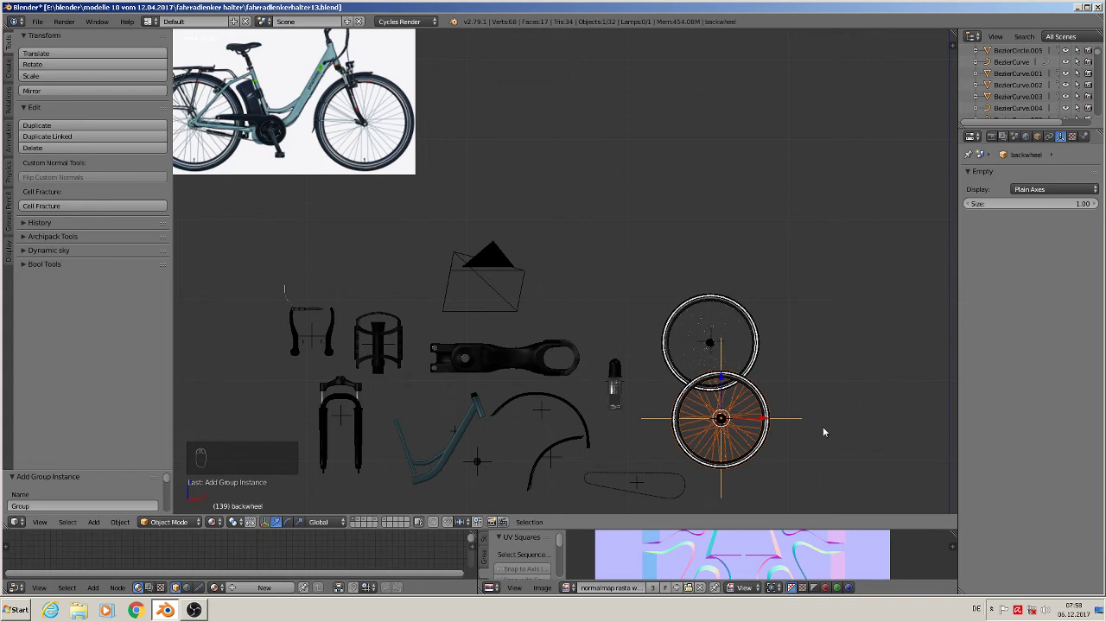
Set the backwheel instance's empty size to 0.20, move the wheel diagonally down clear of the front wheel, and deselect it.
left_click_drag(1033, 203, 1004, 203)
key("g")
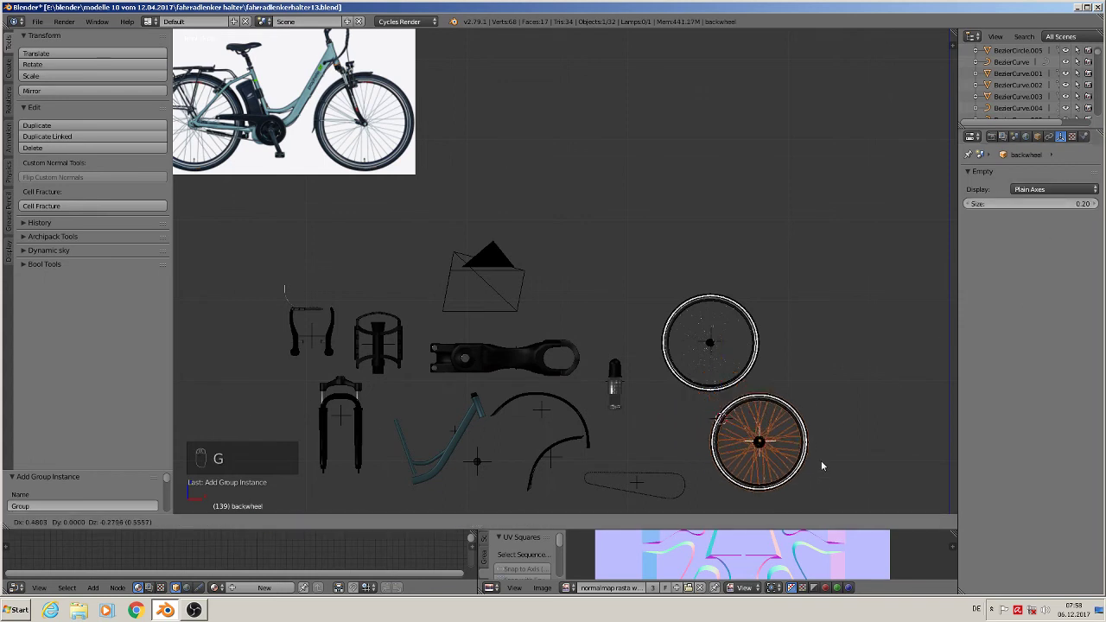
left_click(814, 462)
key("a")
Save the scene under its existing file name.
middle_click_drag(639, 254, 731, 227, "shift")
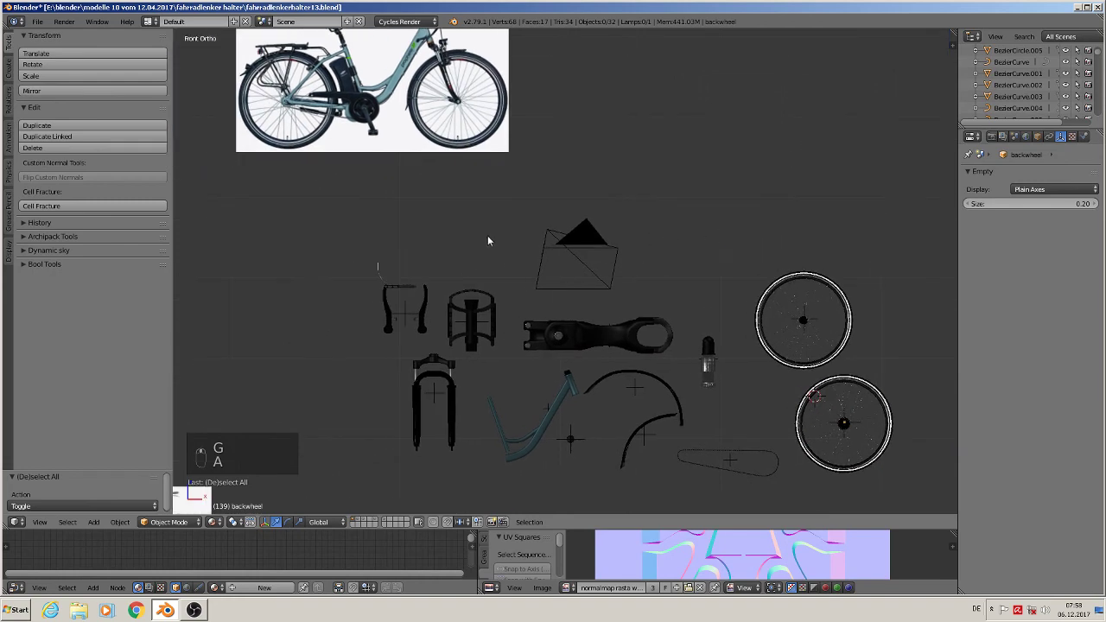
middle_click_drag(487, 235, 892, 241, "shift")
scroll(641, 286, "down", 3)
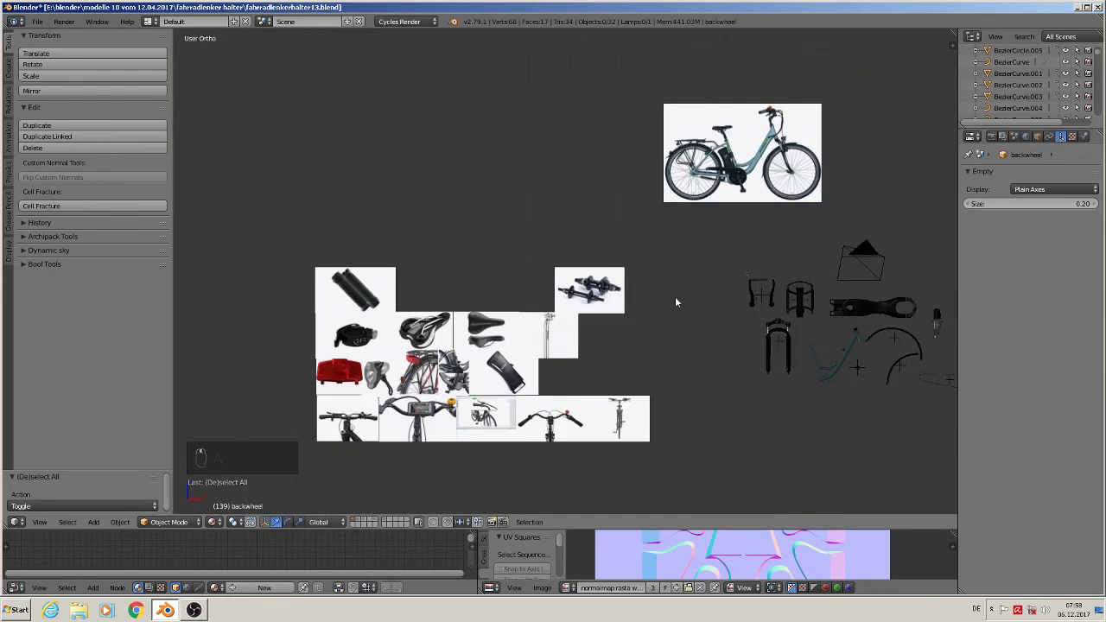
middle_click_drag(675, 296, 670, 302)
scroll(670, 304, "up", 4)
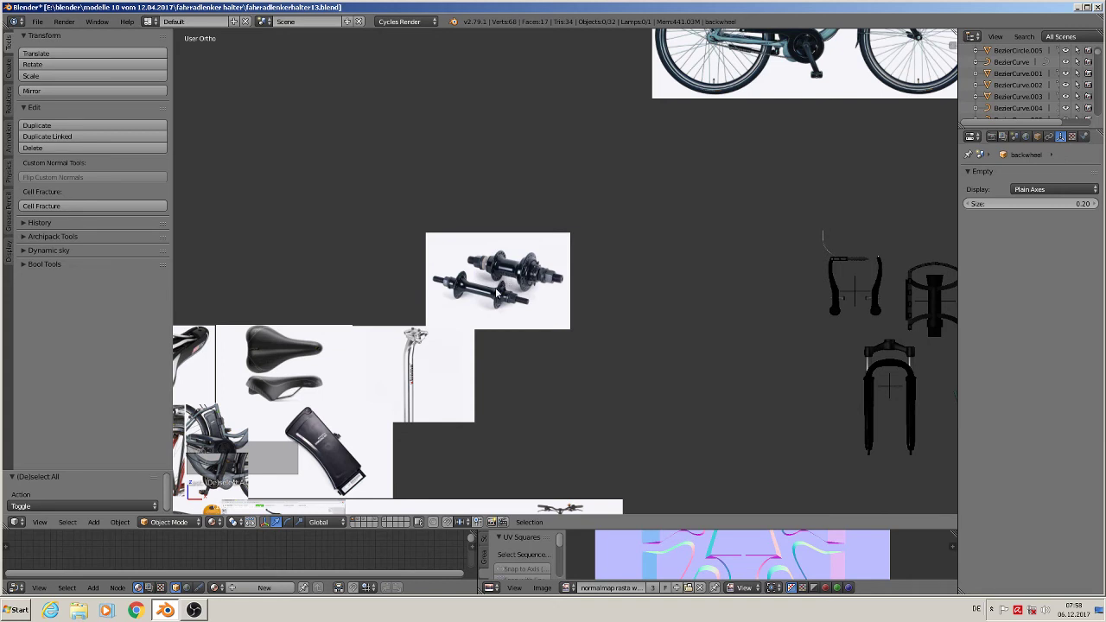
scroll(652, 325, "down", 3)
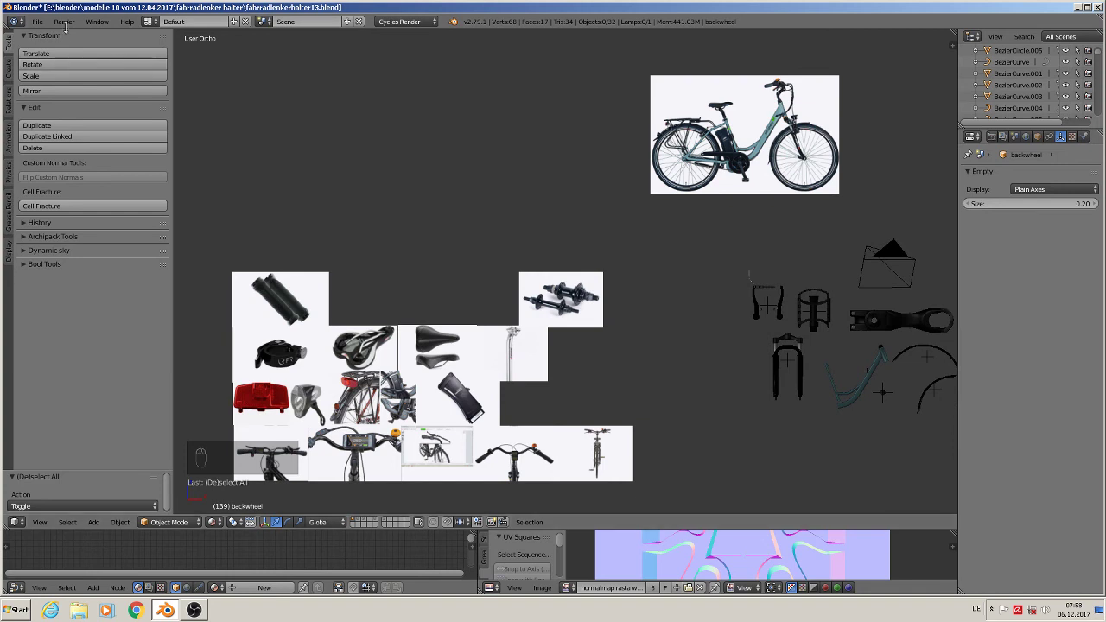
left_click(37, 21)
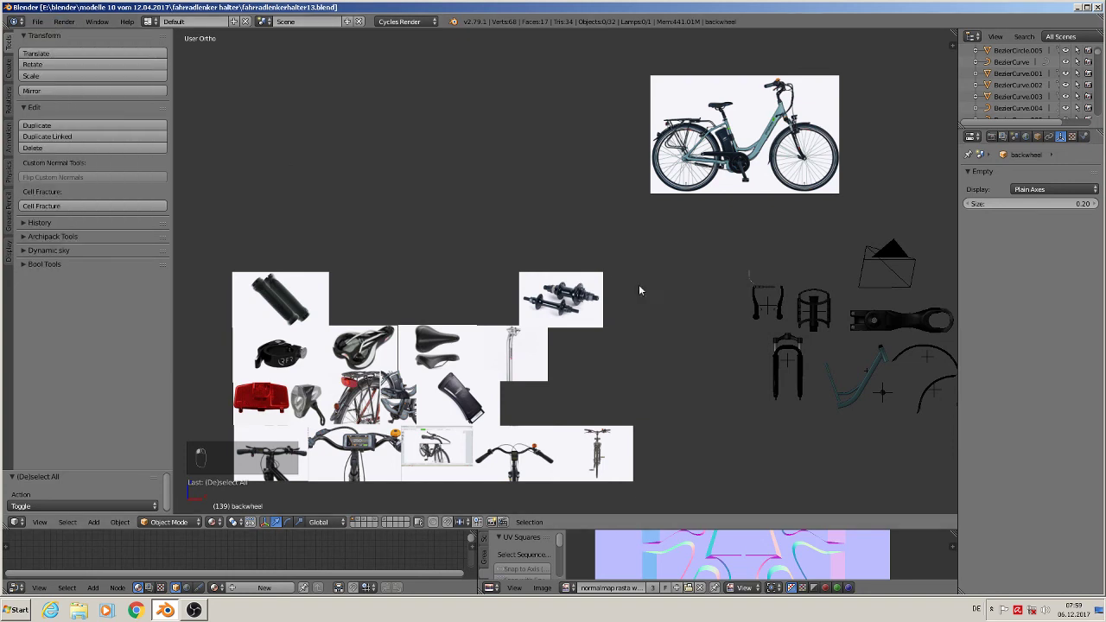
Look over the finished bicycle parts and the reference photos of the remaining components.
middle_click_drag(784, 356, 532, 242, "shift")
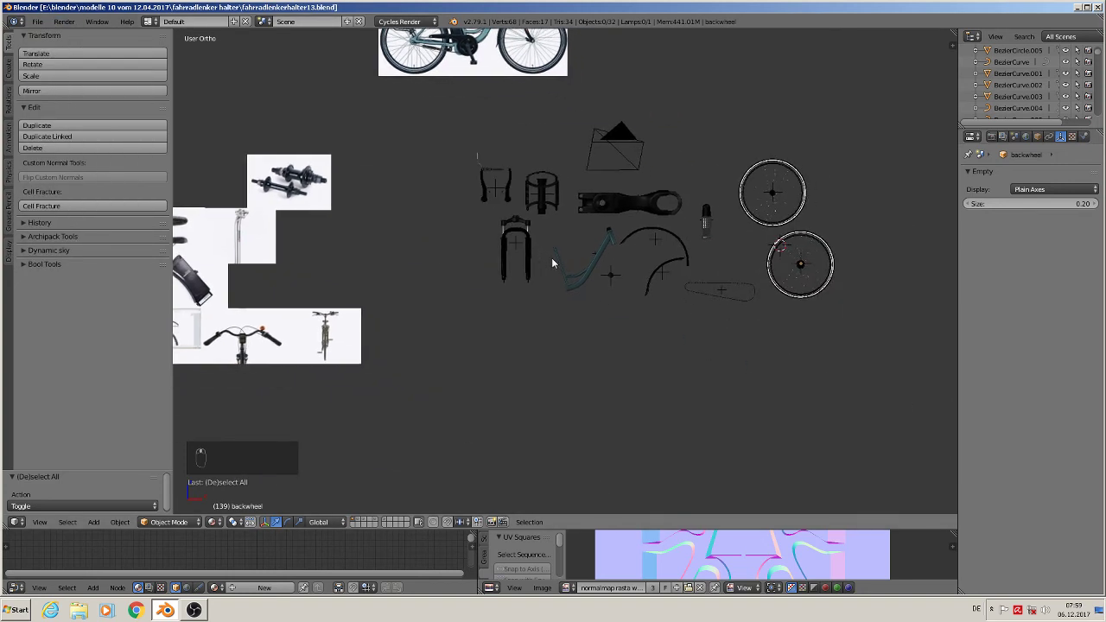
middle_click_drag(442, 294, 810, 259, "shift")
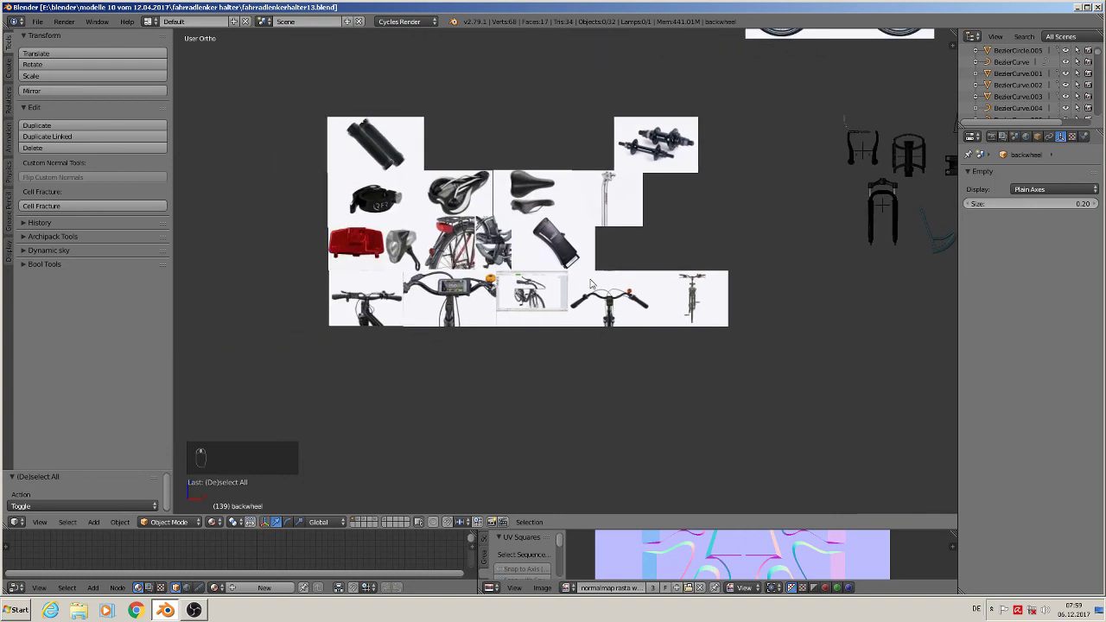
scroll(557, 276, "up", 3)
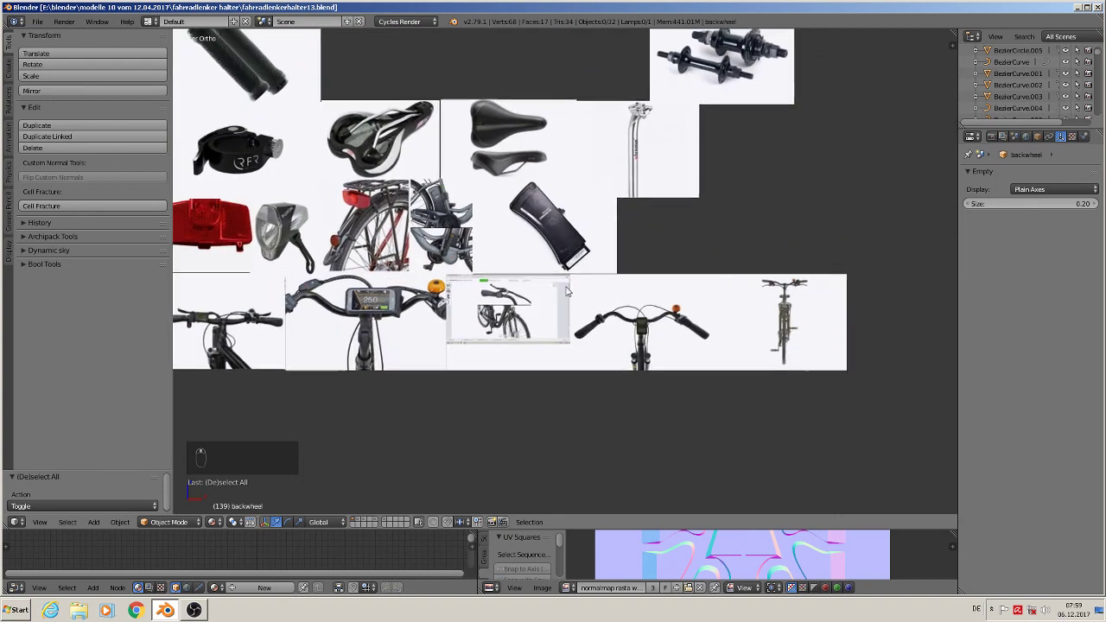
middle_click_drag(550, 275, 672, 360, "shift")
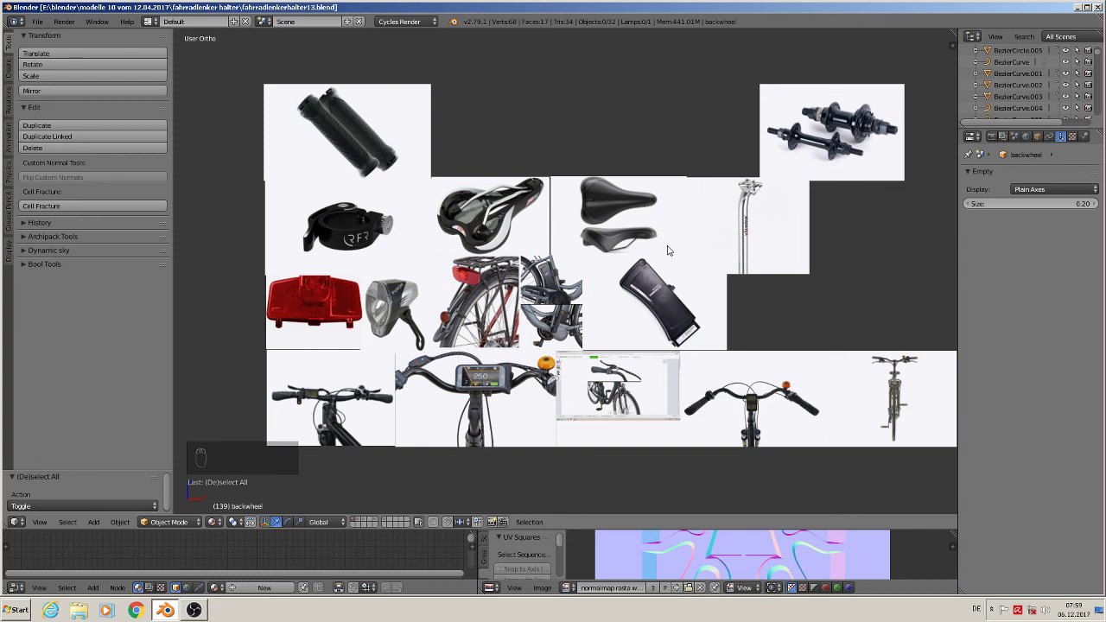
scroll(746, 356, "down", 4)
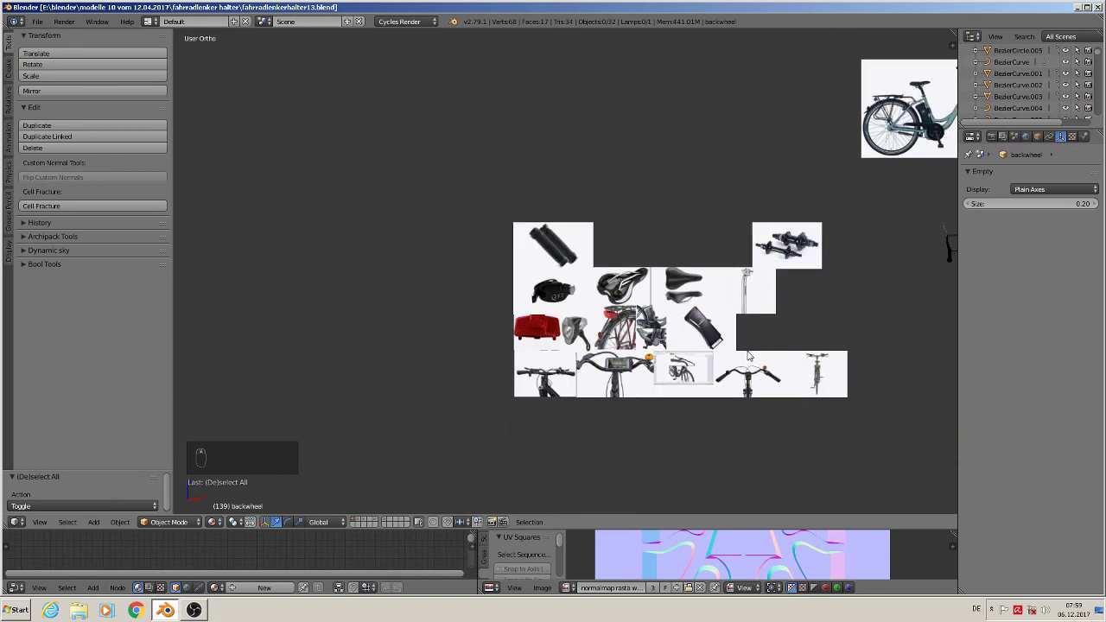
middle_click_drag(823, 305, 429, 332, "shift")
scroll(604, 322, "up", 2)
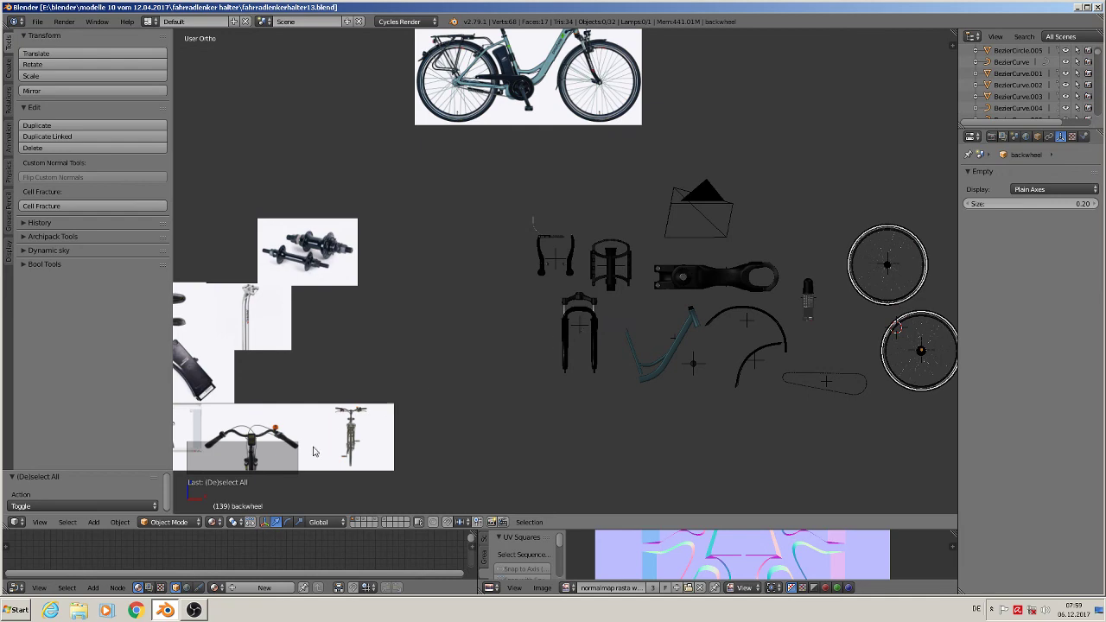
left_click(195, 610)
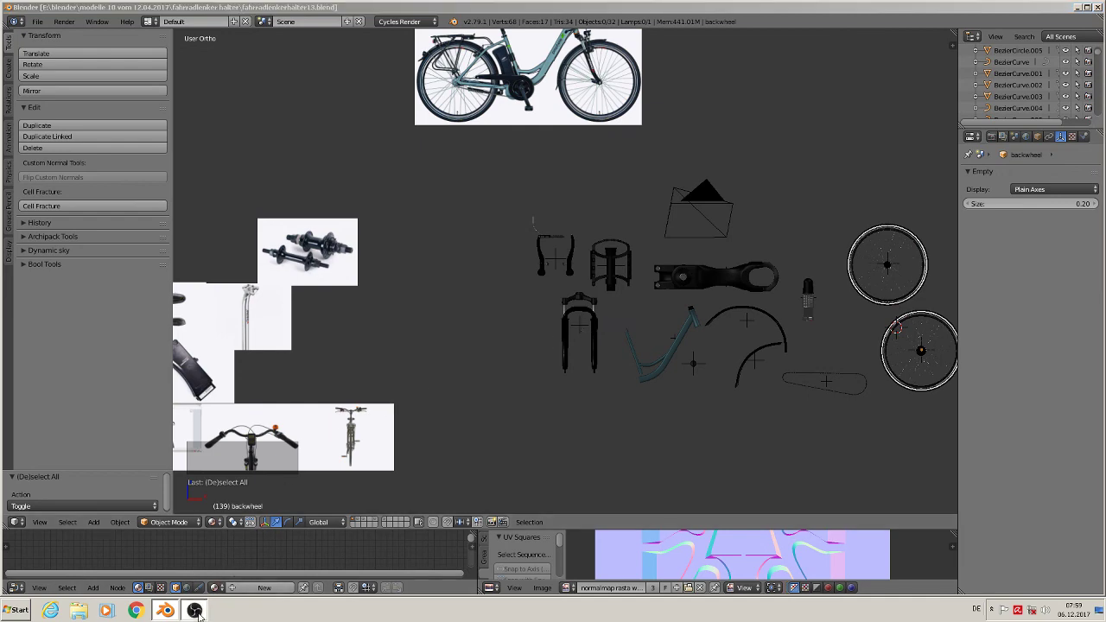